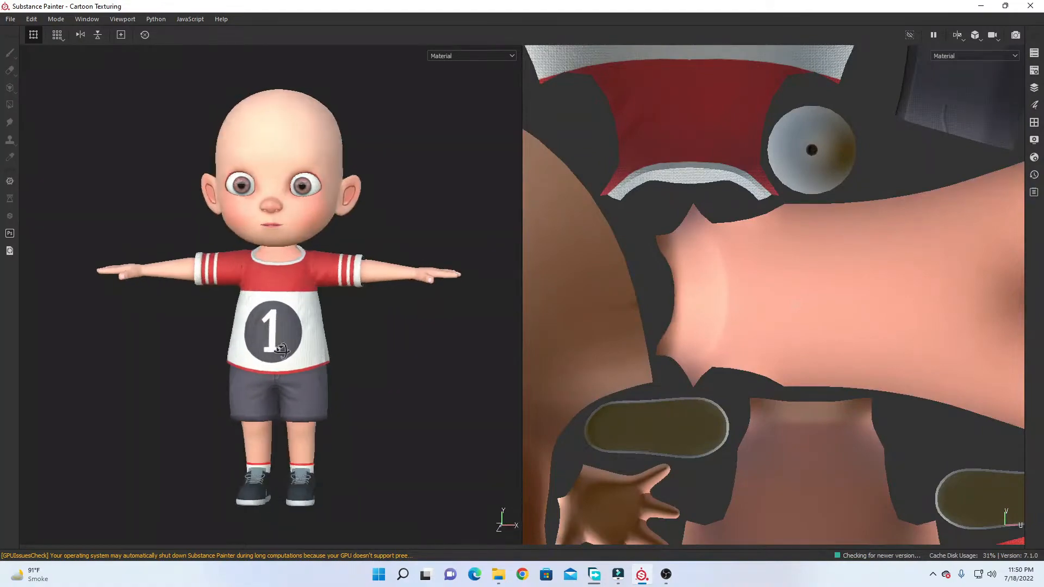
- Examine the finished textured character's shirt and shorts from several angles and distances
{"action": "right_click_drag", "start_coordinate": [240, 348], "coordinate": [294, 352], "text": "alt"}
{"action": "left_click_drag", "start_coordinate": [293, 351], "coordinate": [343, 313], "text": "alt"}
{"action": "right_click_drag", "start_coordinate": [344, 313], "coordinate": [283, 341], "text": "alt"}
{"action": "middle_click_drag", "start_coordinate": [284, 341], "coordinate": [405, 117], "text": "alt"}
{"action": "right_click_drag", "start_coordinate": [405, 117], "coordinate": [262, 334], "text": "alt"}
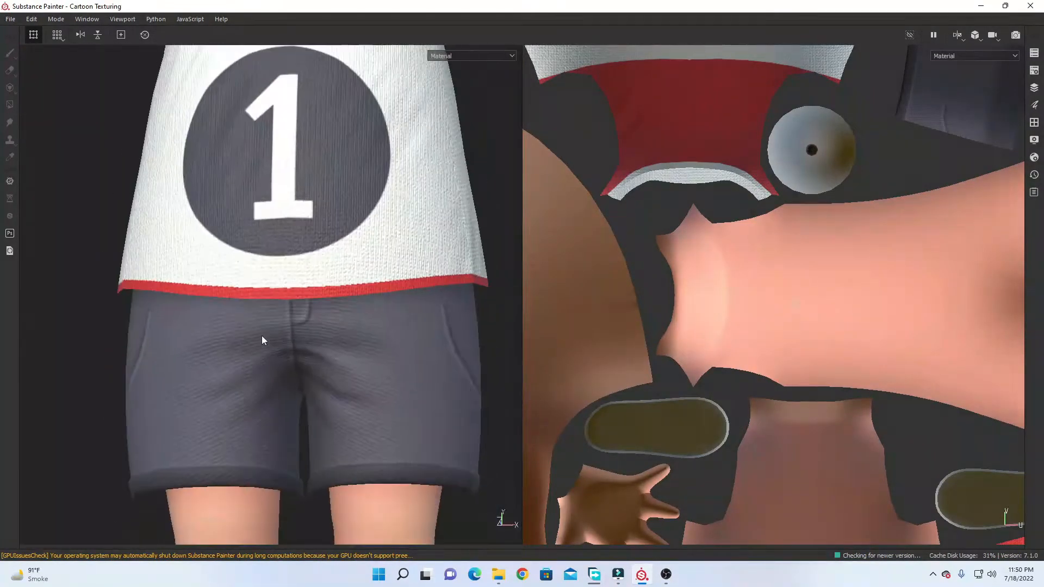
{"action": "left_click_drag", "start_coordinate": [262, 335], "coordinate": [315, 341], "text": "alt"}
{"action": "right_click_drag", "start_coordinate": [315, 341], "coordinate": [218, 261], "text": "alt"}
{"action": "middle_click_drag", "start_coordinate": [337, 239], "coordinate": [343, 326], "text": "alt"}
{"action": "left_click_drag", "start_coordinate": [343, 324], "coordinate": [317, 338], "text": "alt"}
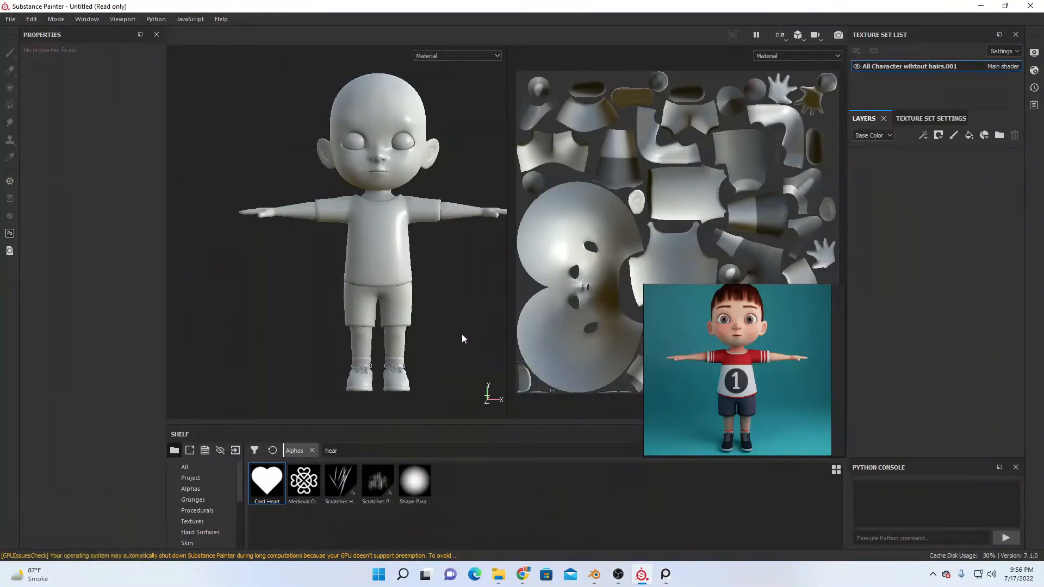
- Examine the untextured character model and compare it with the reference image, including a close look at the boy's face
{"action": "middle_click_drag", "start_coordinate": [415, 266], "coordinate": [403, 268], "text": "alt"}
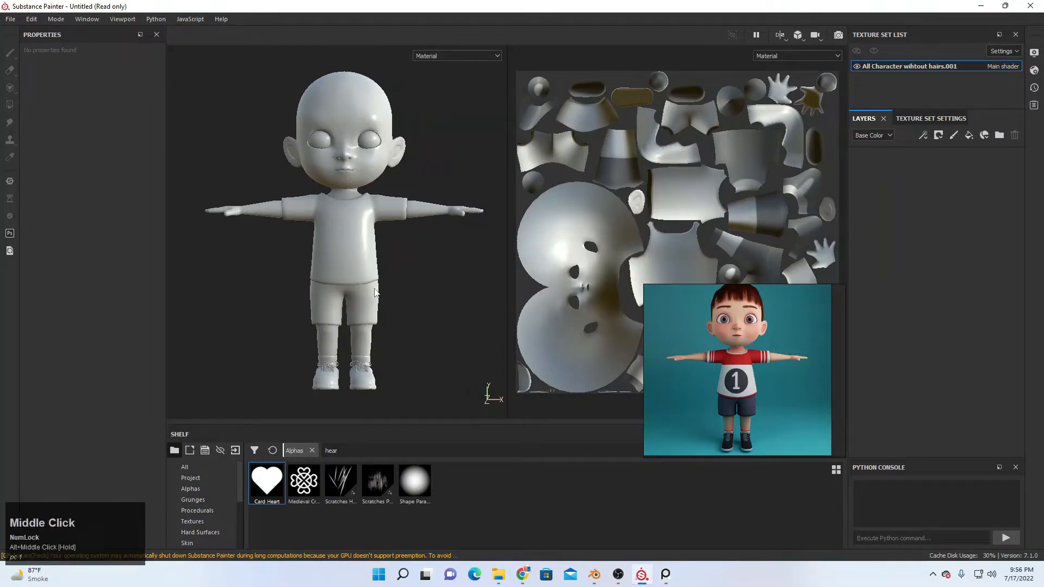
{"action": "mouse_move", "coordinate": [374, 289]}
{"action": "left_mouse_down", "text": "alt"}
{"action": "mouse_move", "coordinate": [305, 326]}
{"action": "mouse_move", "coordinate": [359, 296]}
{"action": "left_mouse_up", "text": "alt"}
{"action": "middle_click_drag", "start_coordinate": [414, 286], "coordinate": [441, 278], "text": "alt"}
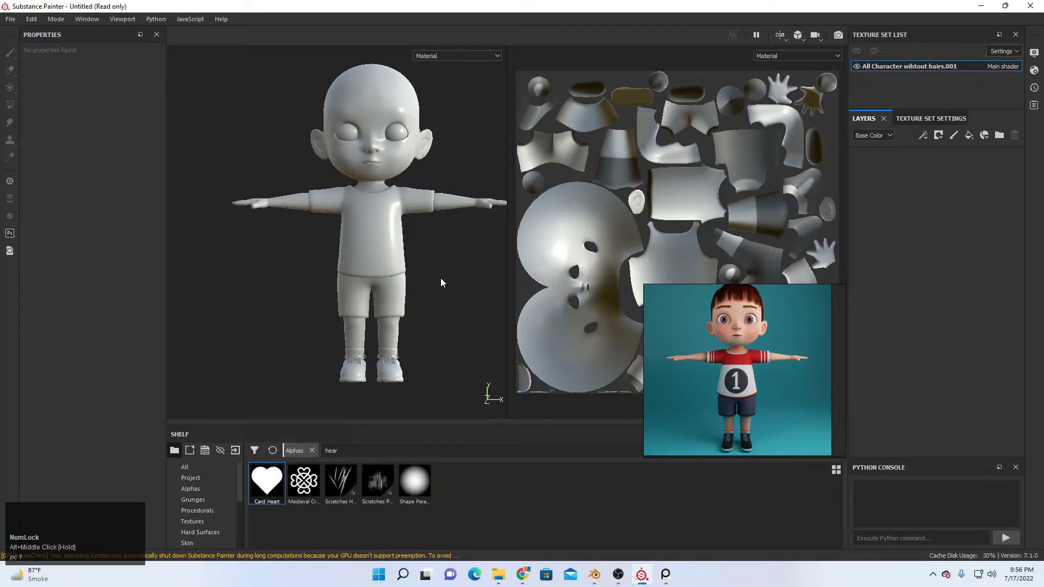
{"action": "right_click_drag", "start_coordinate": [748, 308], "coordinate": [746, 266]}
{"action": "scroll", "coordinate": [670, 328], "scroll_direction": "down", "scroll_amount": 3}
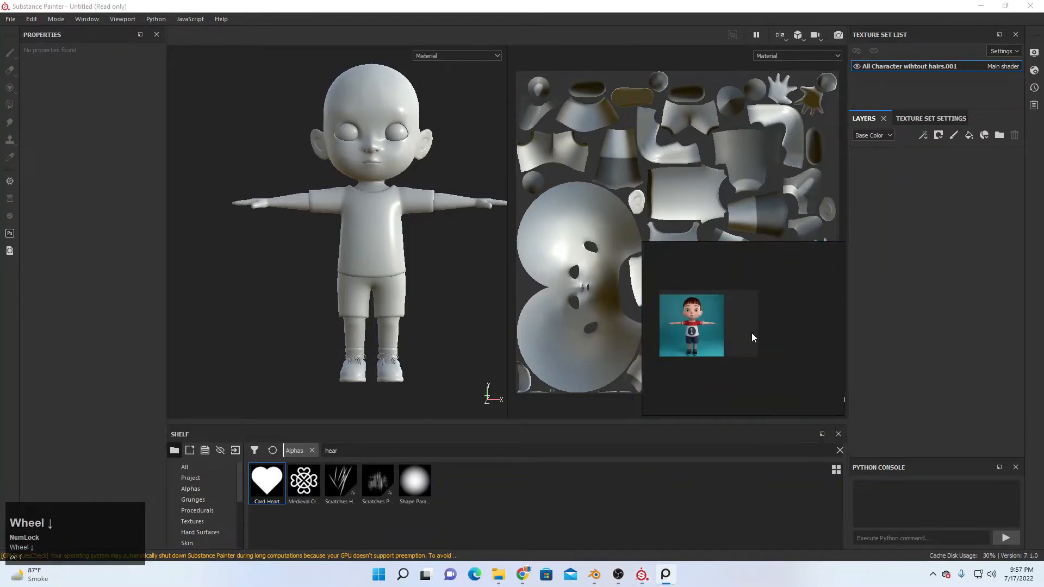
{"action": "mouse_move", "coordinate": [751, 333]}
{"action": "middle_mouse_down"}
{"action": "mouse_move", "coordinate": [739, 329]}
{"action": "mouse_move", "coordinate": [758, 338]}
{"action": "middle_mouse_up"}
{"action": "scroll", "coordinate": [741, 332], "scroll_direction": "up", "scroll_amount": 3}
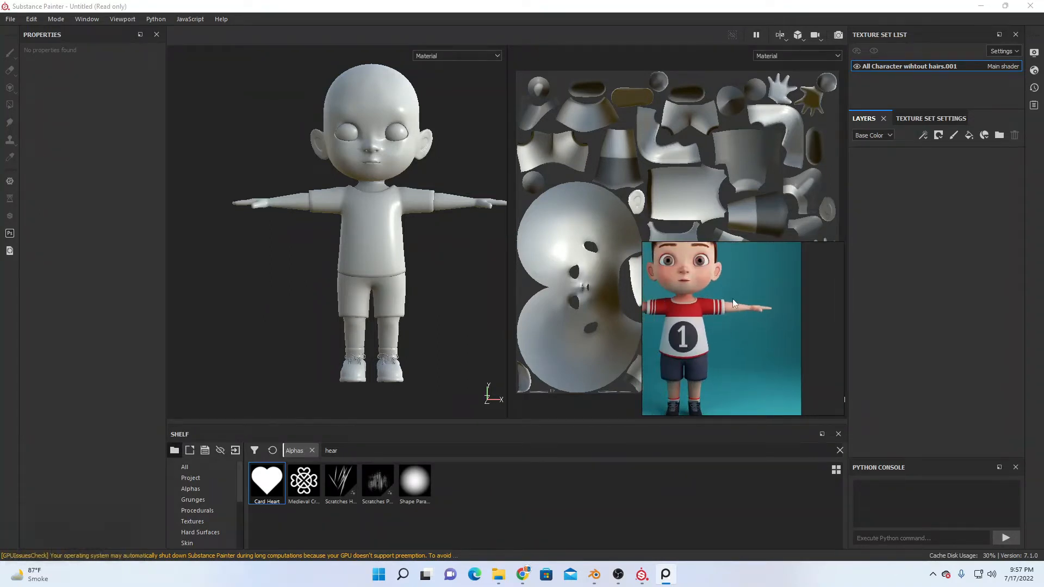
{"action": "scroll", "coordinate": [724, 321], "scroll_direction": "down", "scroll_amount": 3}
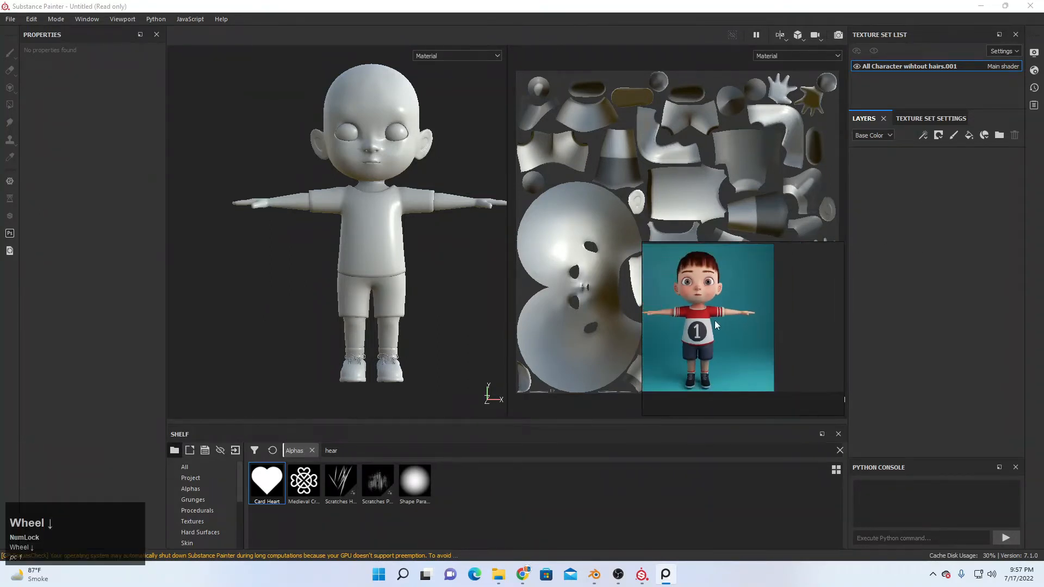
{"action": "middle_click_drag", "start_coordinate": [724, 322], "coordinate": [752, 333]}
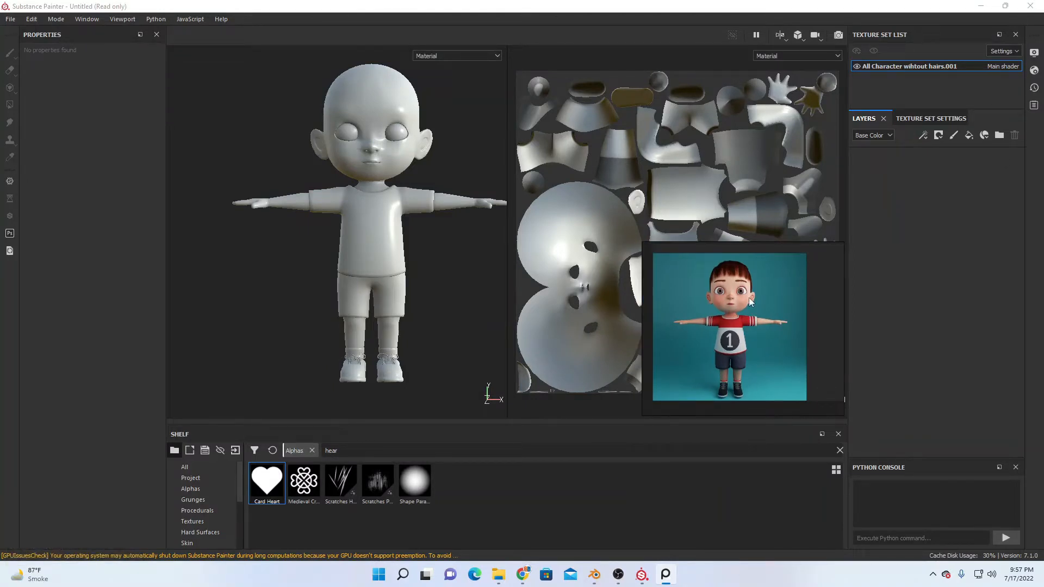
{"action": "scroll", "coordinate": [761, 295], "scroll_direction": "up", "scroll_amount": 6}
{"action": "middle_click_drag", "start_coordinate": [760, 295], "coordinate": [801, 333]}
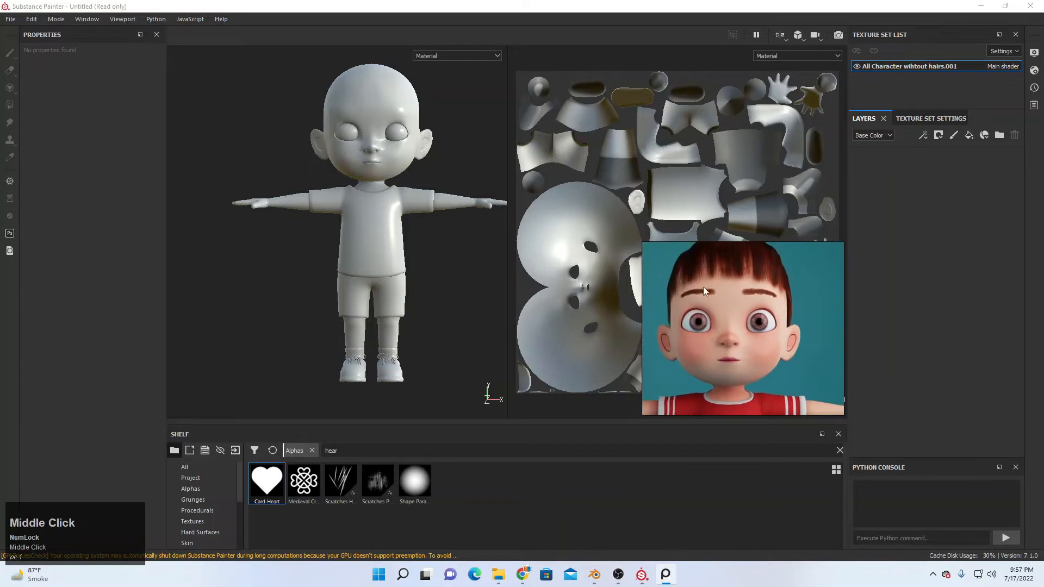
- Add a fill layer to the empty layer stack and name it Base
{"action": "left_click", "coordinate": [968, 135]}
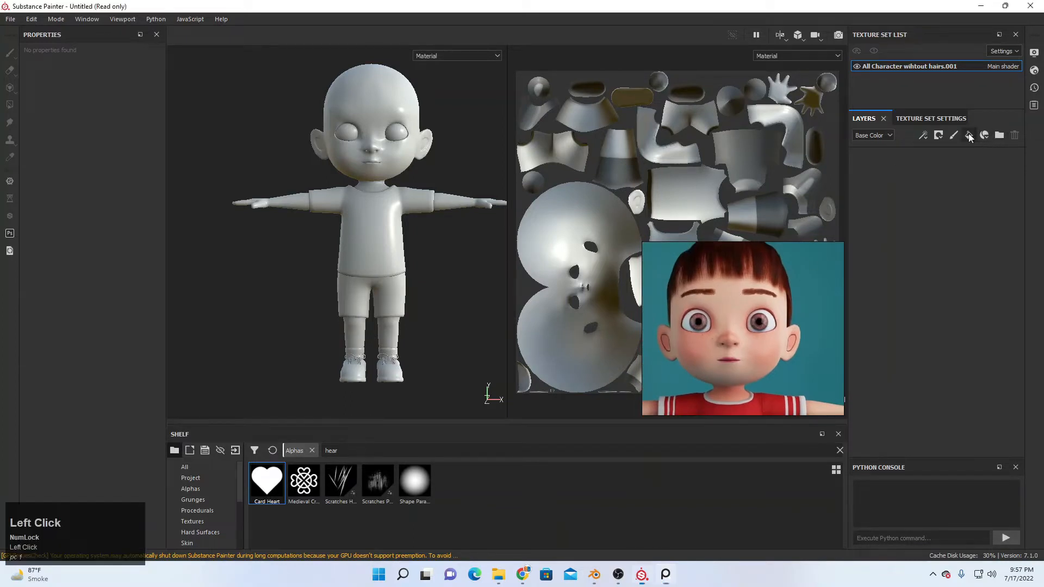
{"action": "double_click", "coordinate": [900, 160]}
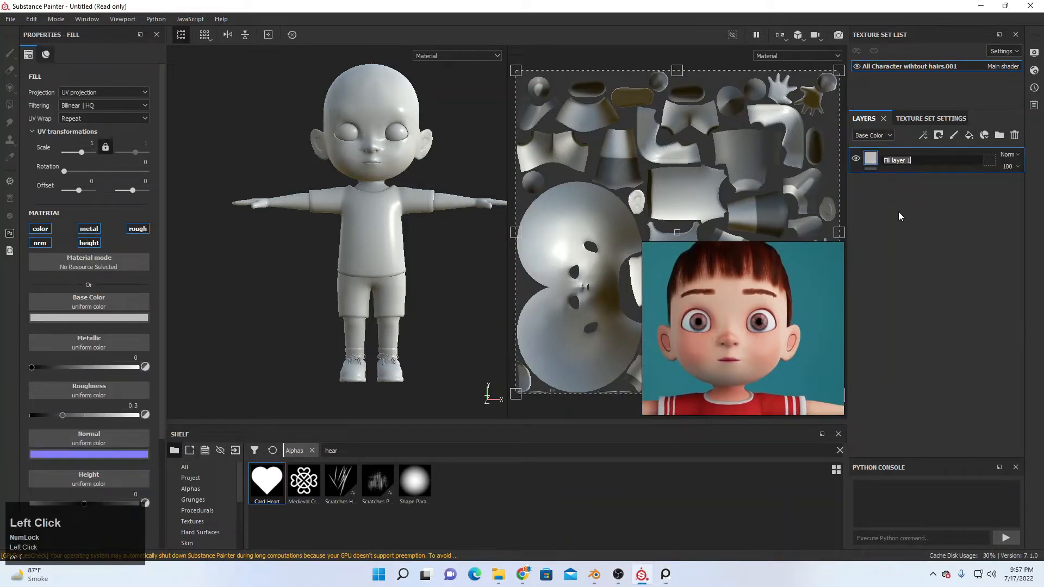
{"action": "type", "text": "B"}
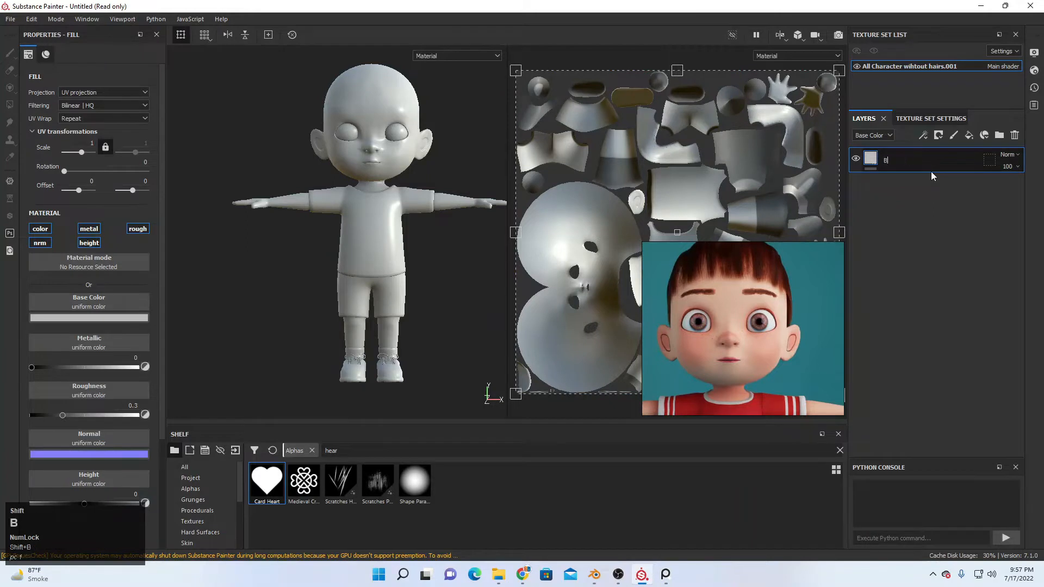
{"action": "type", "text": "ase"}
{"action": "key", "text": "Return"}
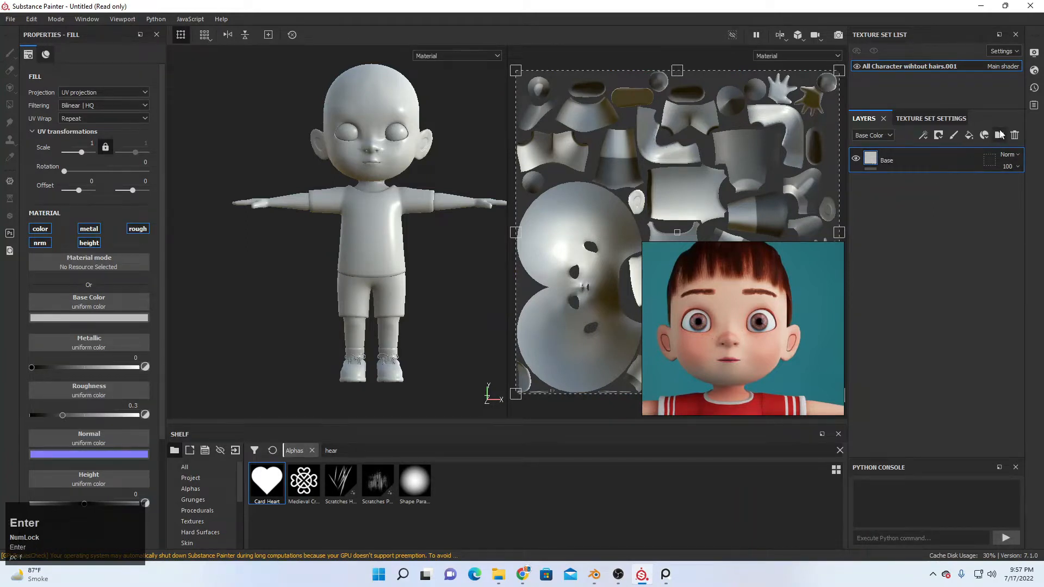
- Create a layer folder named Skin and move the Base fill layer into it
{"action": "left_click", "coordinate": [999, 134]}
{"action": "double_click", "coordinate": [925, 161]}
{"action": "type", "text": "Skin"}
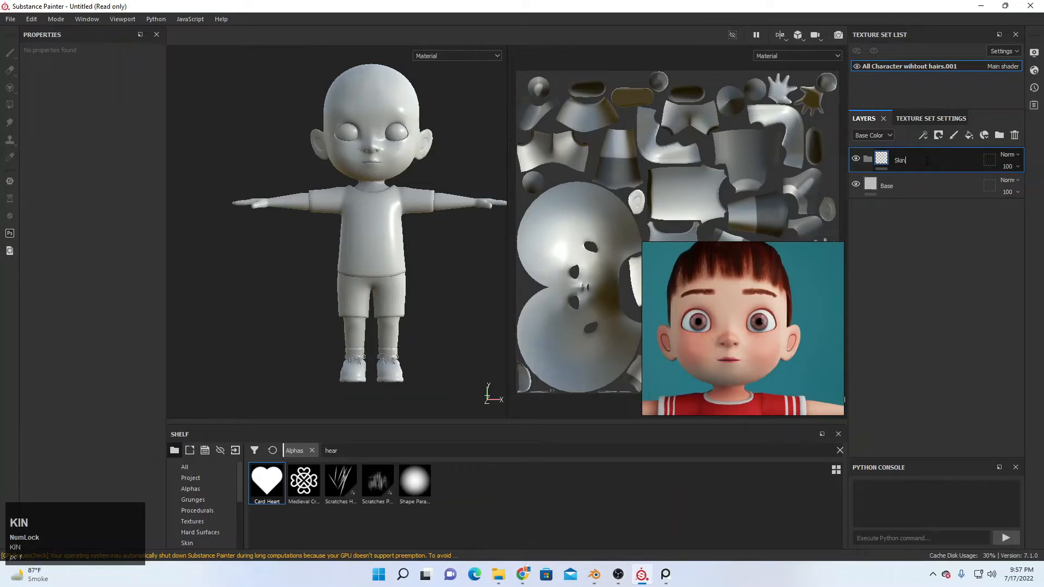
{"action": "key", "text": "Return"}
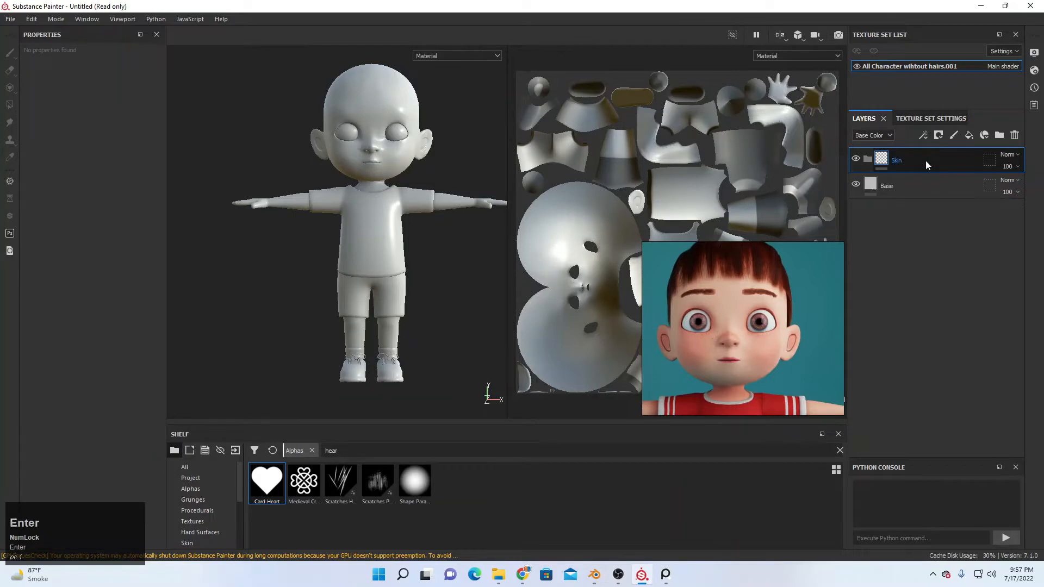
{"action": "left_click", "coordinate": [896, 185]}
{"action": "left_click_drag", "start_coordinate": [895, 188], "coordinate": [907, 162]}
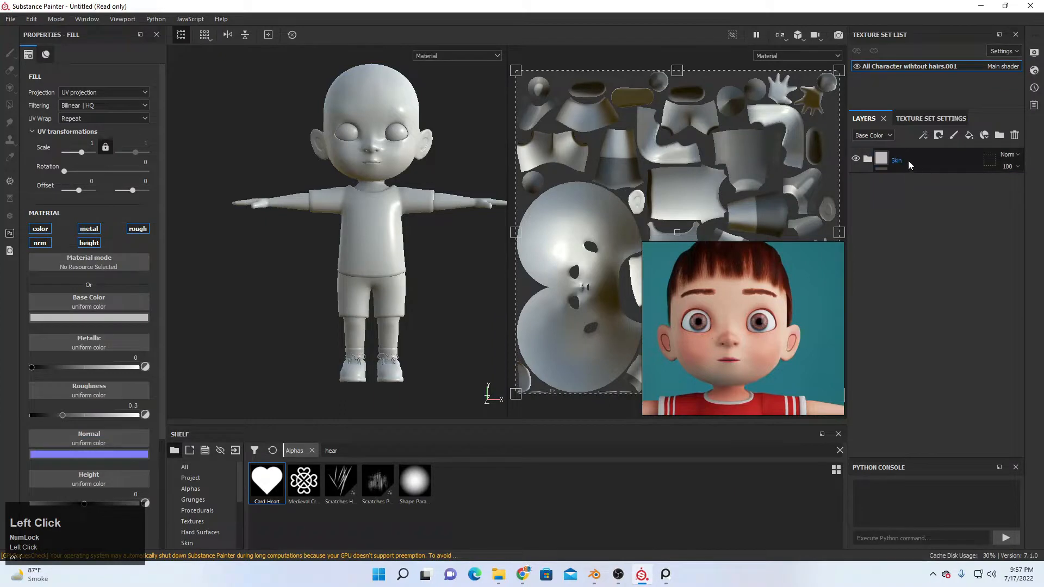
- Duplicate the Skin folder with its Base layer, rename the copy Eye, and check its contents
{"action": "scroll", "coordinate": [735, 355], "scroll_direction": "down", "scroll_amount": 6}
{"action": "middle_click_drag", "start_coordinate": [735, 355], "coordinate": [768, 299]}
{"action": "scroll", "coordinate": [731, 304], "scroll_direction": "up", "scroll_amount": 4}
{"action": "scroll", "coordinate": [761, 313], "scroll_direction": "up", "scroll_amount": 5}
{"action": "scroll", "coordinate": [752, 295], "scroll_direction": "down", "scroll_amount": 4}
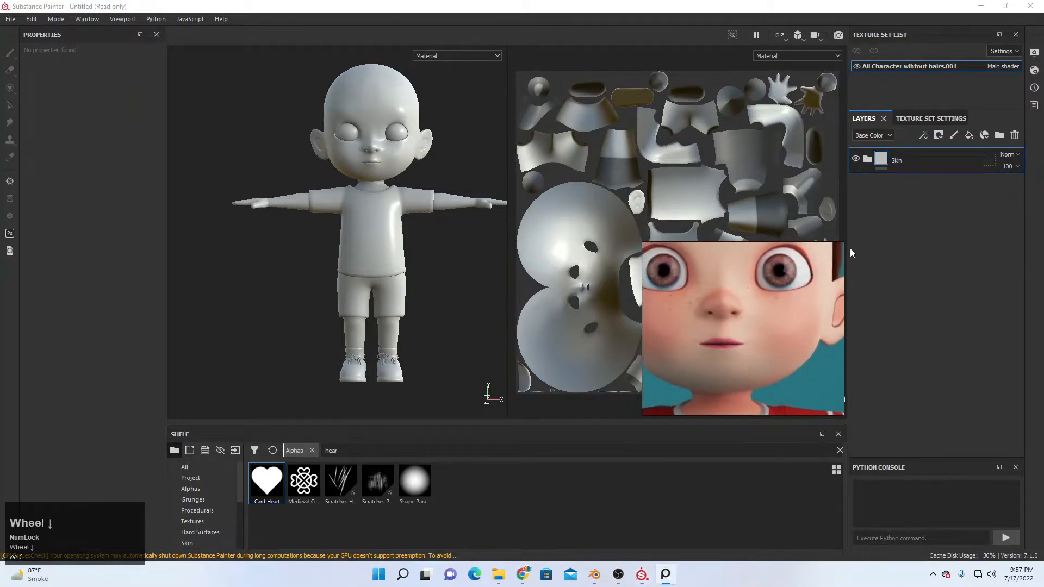
{"action": "left_click", "coordinate": [906, 157]}
{"action": "key", "text": "ctrl+d"}
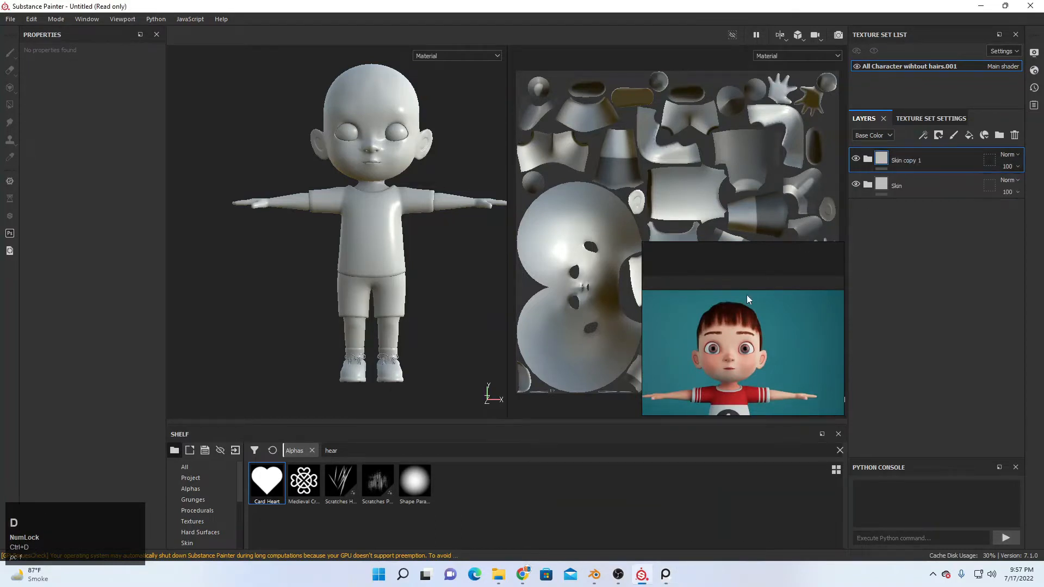
{"action": "scroll", "coordinate": [762, 357], "scroll_direction": "up", "scroll_amount": 2}
{"action": "middle_click_drag", "start_coordinate": [762, 358], "coordinate": [775, 336]}
{"action": "scroll", "coordinate": [766, 350], "scroll_direction": "up", "scroll_amount": 3}
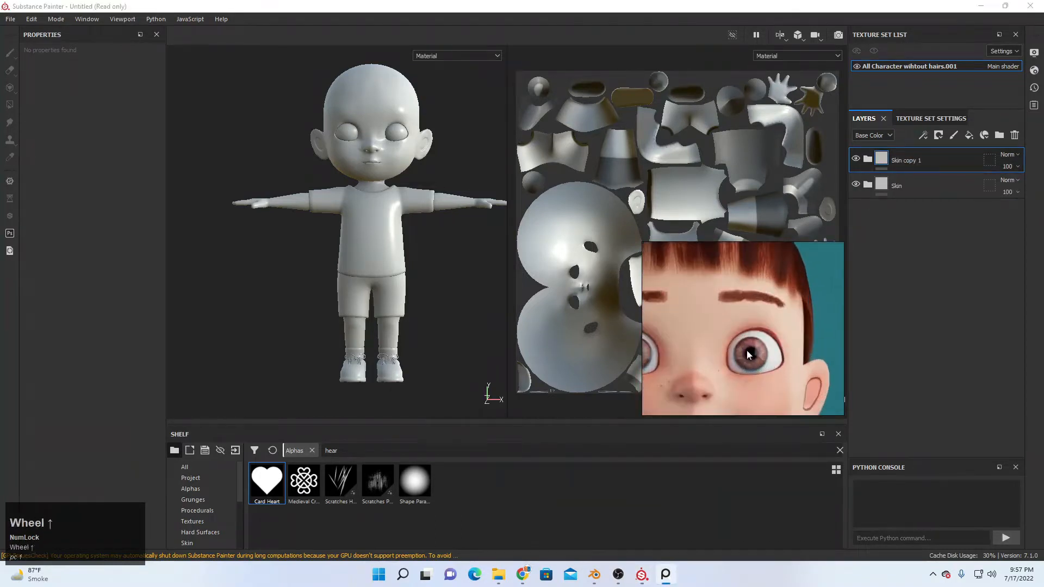
{"action": "left_click", "coordinate": [925, 161]}
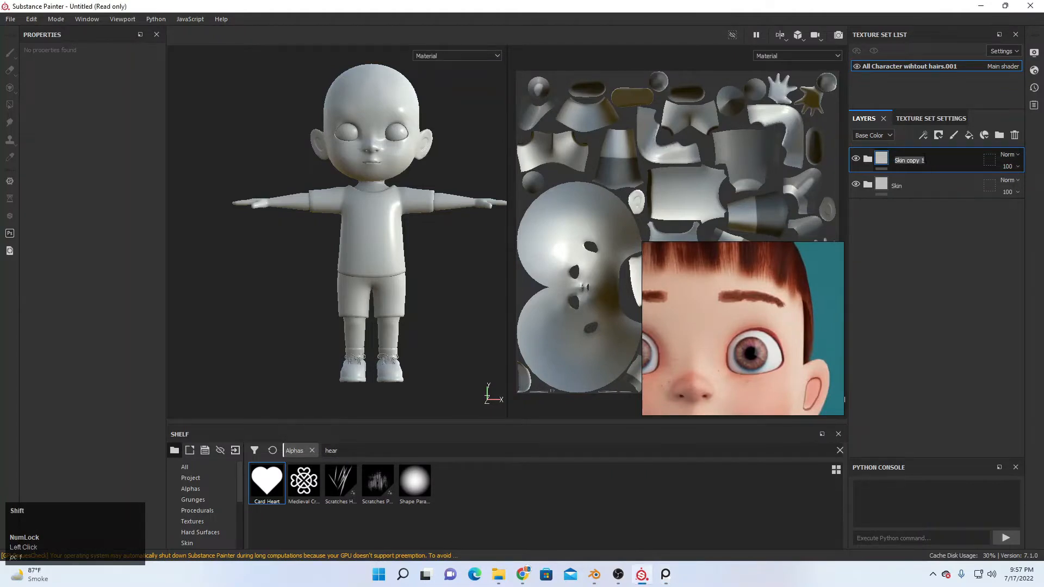
{"action": "type", "text": "Eye"}
{"action": "key", "text": "Return"}
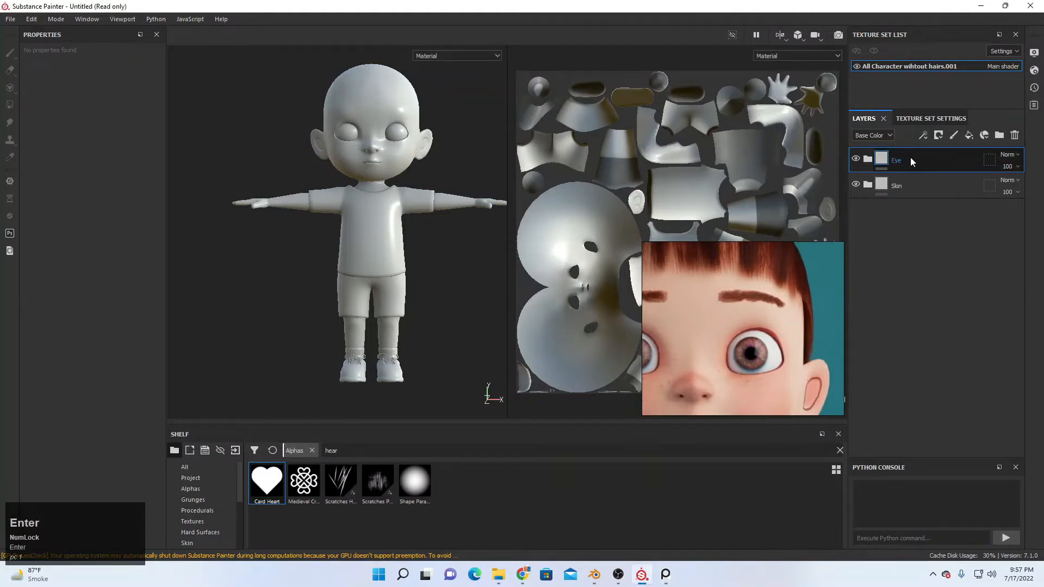
{"action": "left_click", "coordinate": [867, 160]}
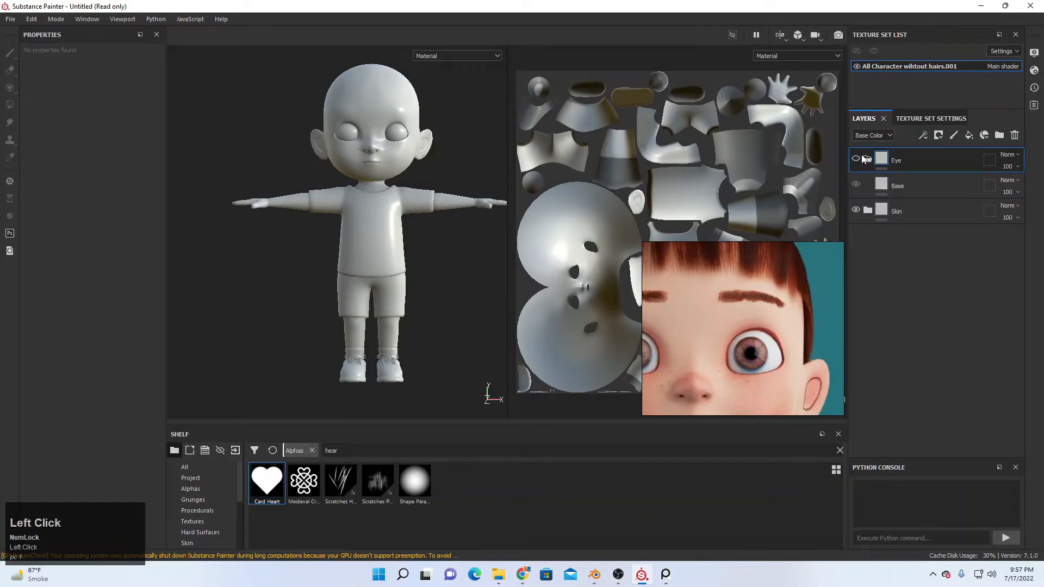
{"action": "left_click", "coordinate": [868, 160]}
- Duplicate the Eye folder and rename the copy Shirt
{"action": "scroll", "coordinate": [697, 376], "scroll_direction": "down", "scroll_amount": 5}
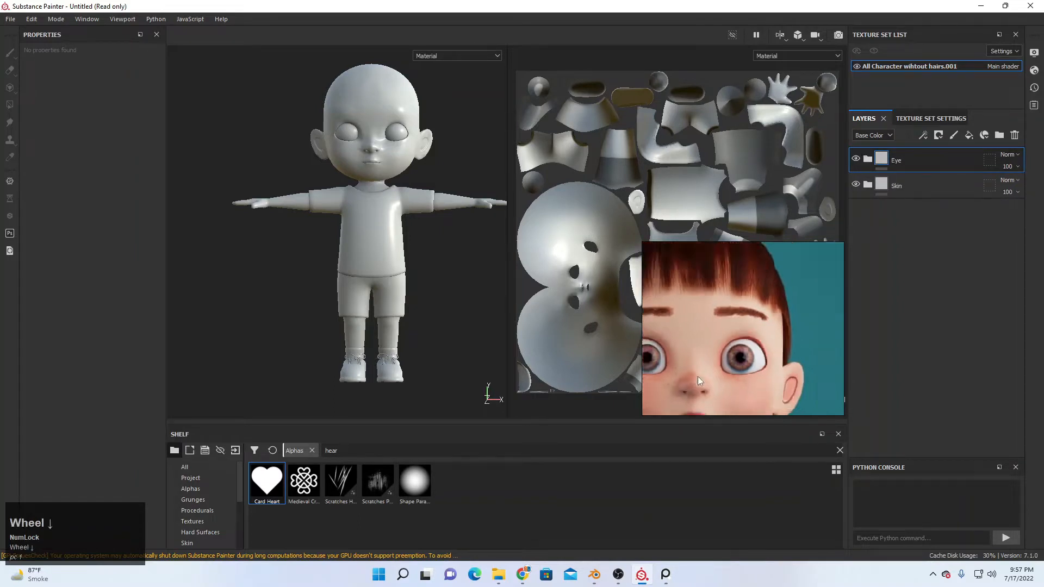
{"action": "key", "text": "ctrl+d"}
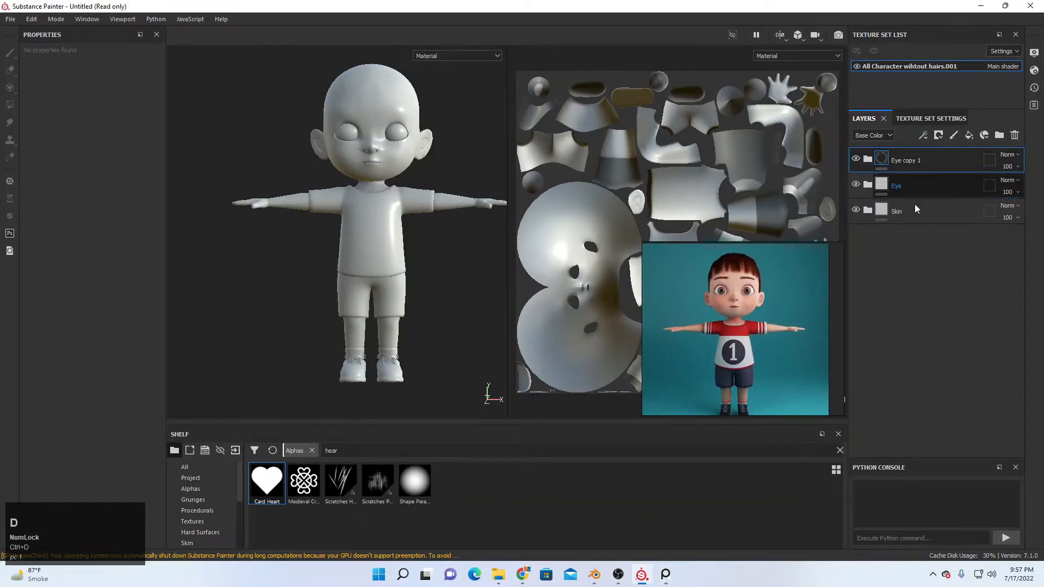
{"action": "scroll", "coordinate": [732, 345], "scroll_direction": "up", "scroll_amount": 5}
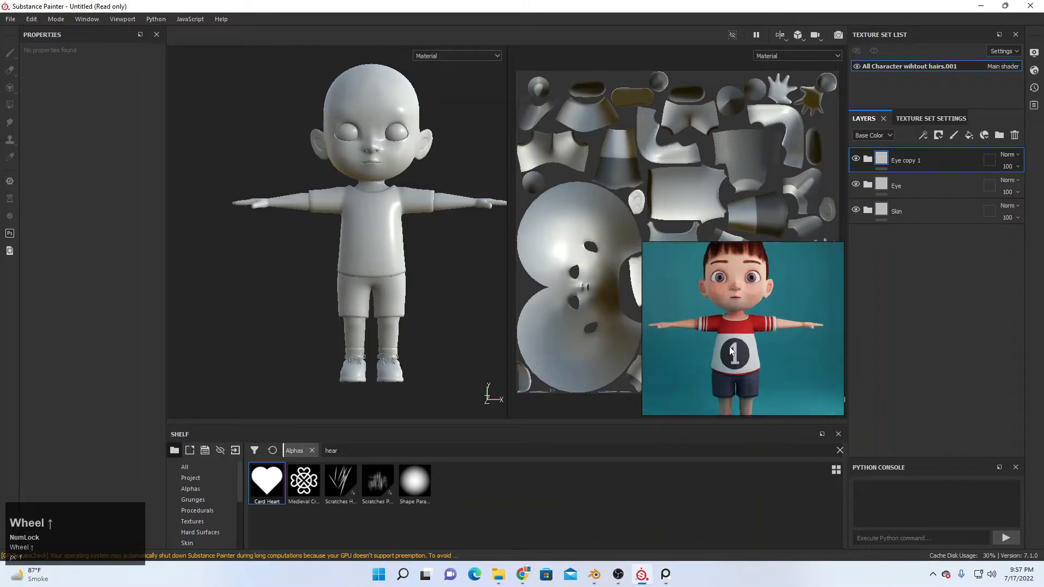
{"action": "middle_click_drag", "start_coordinate": [745, 306], "coordinate": [752, 318]}
{"action": "double_click", "coordinate": [924, 159]}
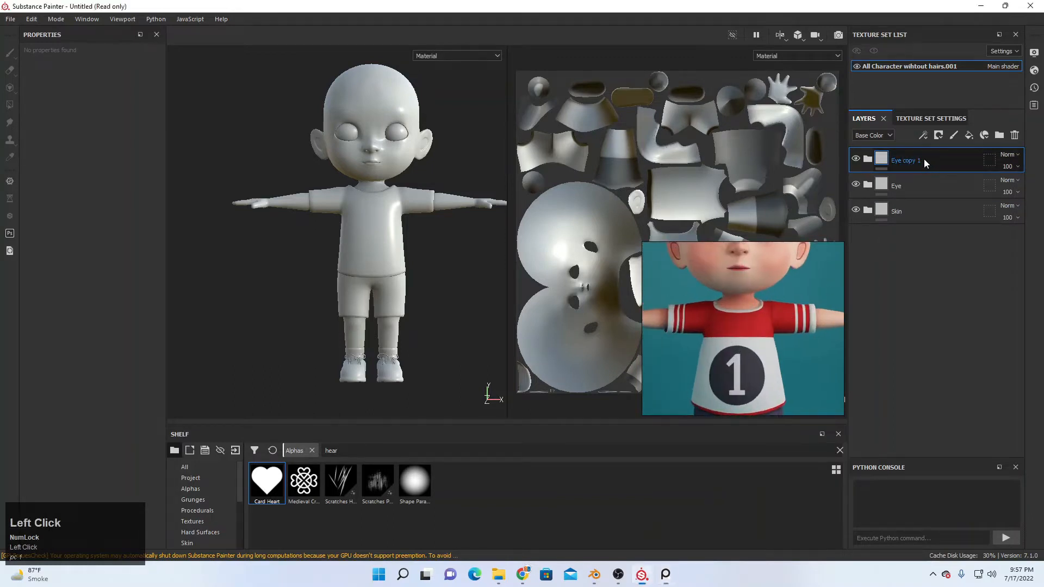
{"action": "type", "text": "Shirt"}
- Duplicate the Shirt folder and rename the copy Short
{"action": "left_click", "coordinate": [924, 158]}
{"action": "key", "text": "ctrl+d"}
{"action": "scroll", "coordinate": [708, 355], "scroll_direction": "down", "scroll_amount": 3}
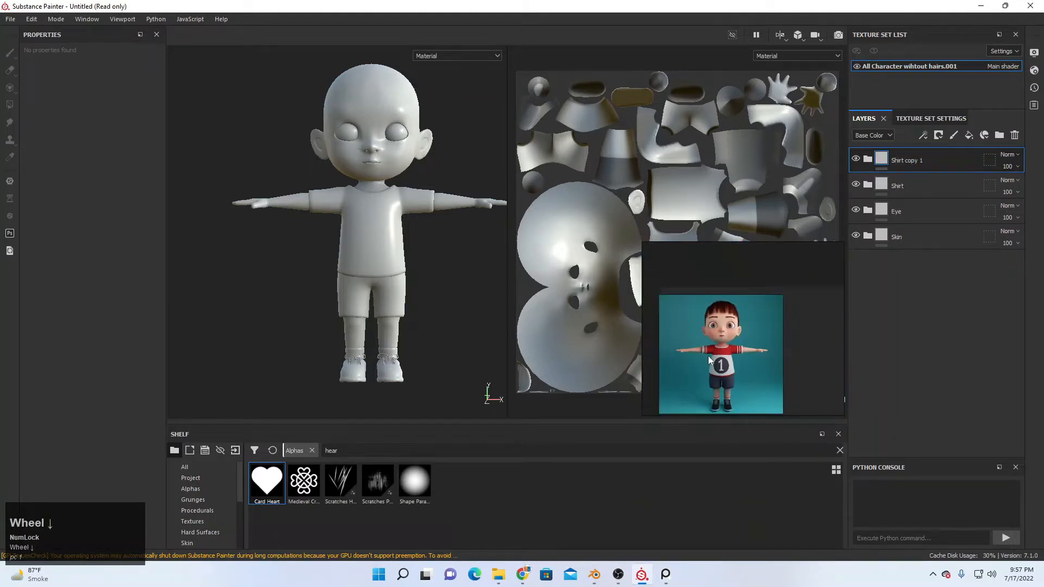
{"action": "scroll", "coordinate": [784, 290], "scroll_direction": "up", "scroll_amount": 5}
{"action": "double_click", "coordinate": [924, 161]}
{"action": "type", "text": "Short"}
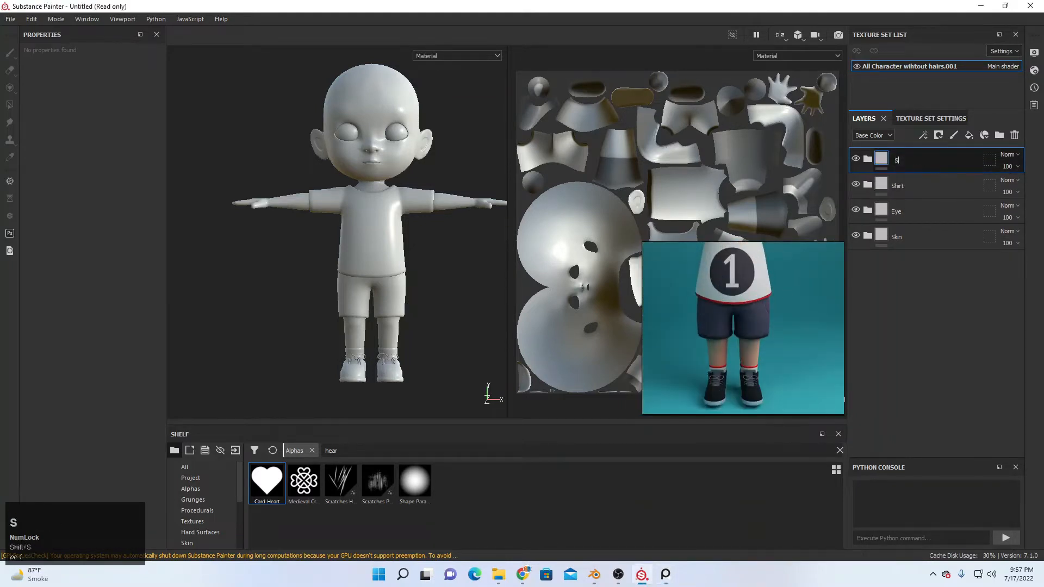
- Duplicate the Short folder and rename the copy Socks
{"action": "left_click", "coordinate": [924, 160]}
{"action": "key", "text": "ctrl+d"}
{"action": "double_click", "coordinate": [934, 159]}
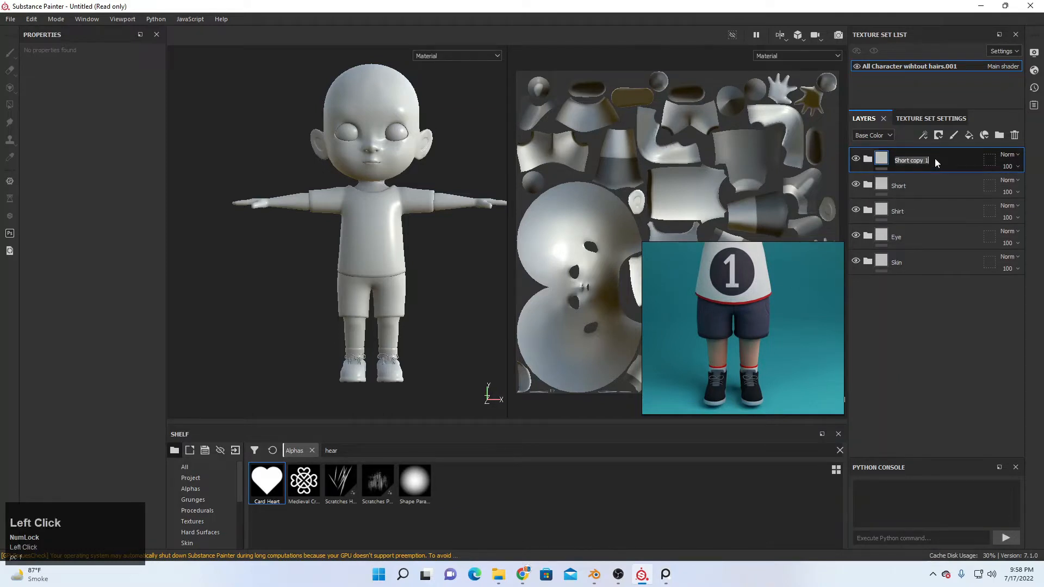
{"action": "type", "text": "Socks"}
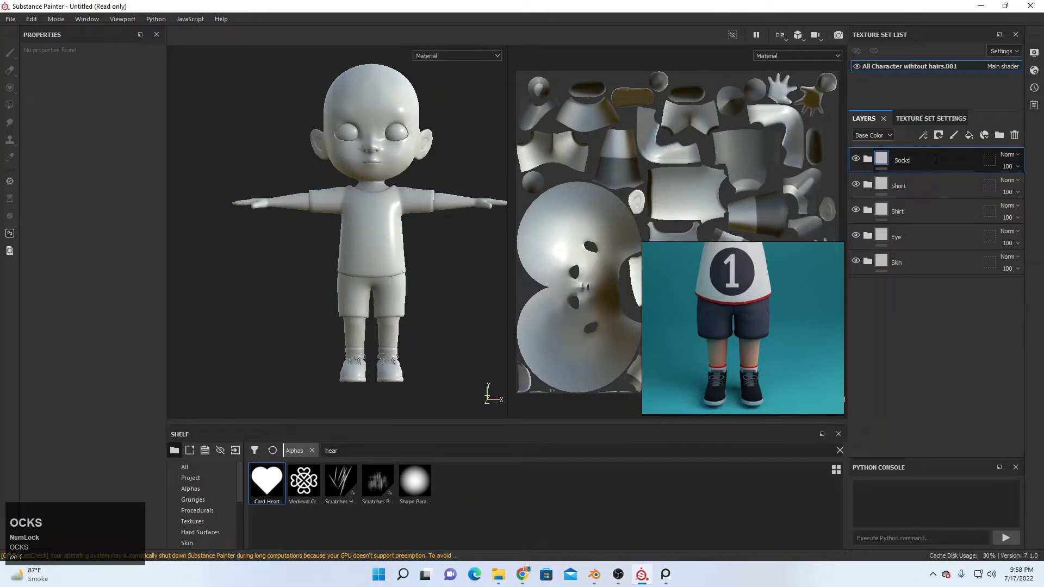
{"action": "key", "text": "Return"}
- Duplicate the Socks folder and rename the copy Shoes
{"action": "key", "text": "ctrl+d"}
{"action": "double_click", "coordinate": [935, 160]}
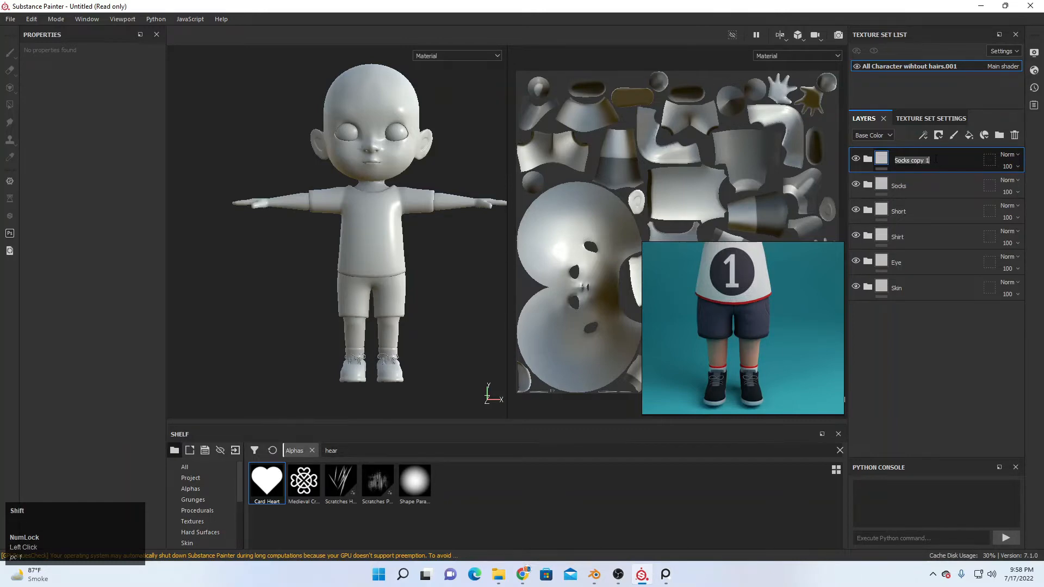
{"action": "type", "text": "Sho"}
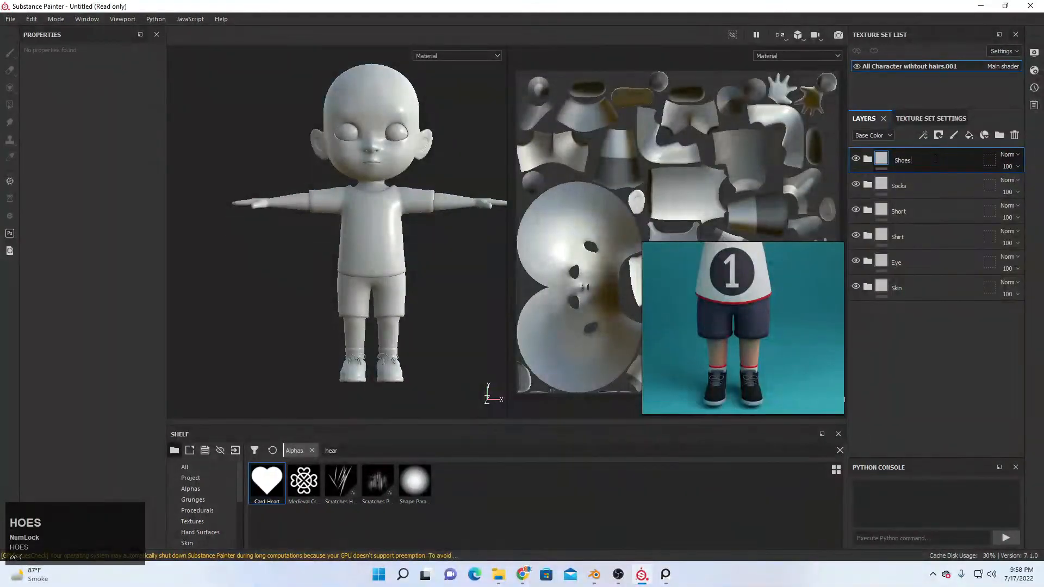
{"action": "type", "text": "es"}
{"action": "key", "text": "Return"}
- Hide the Shoes, Socks, Short, Shirt and Eye folders and select the Skin folder
{"action": "middle_click", "coordinate": [730, 371]}
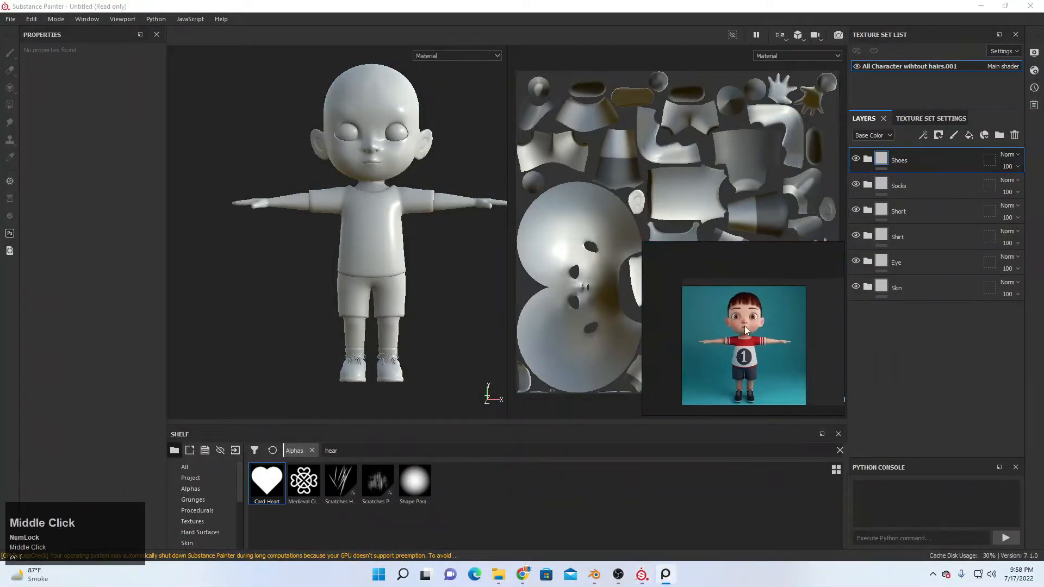
{"action": "left_click_drag", "start_coordinate": [856, 157], "coordinate": [858, 188]}
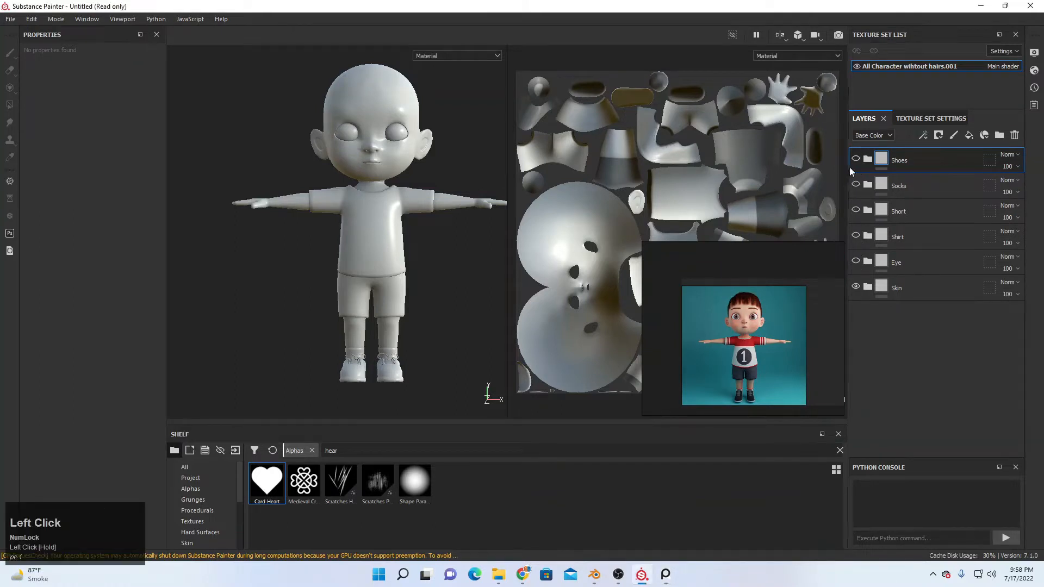
{"action": "left_click", "coordinate": [886, 294]}
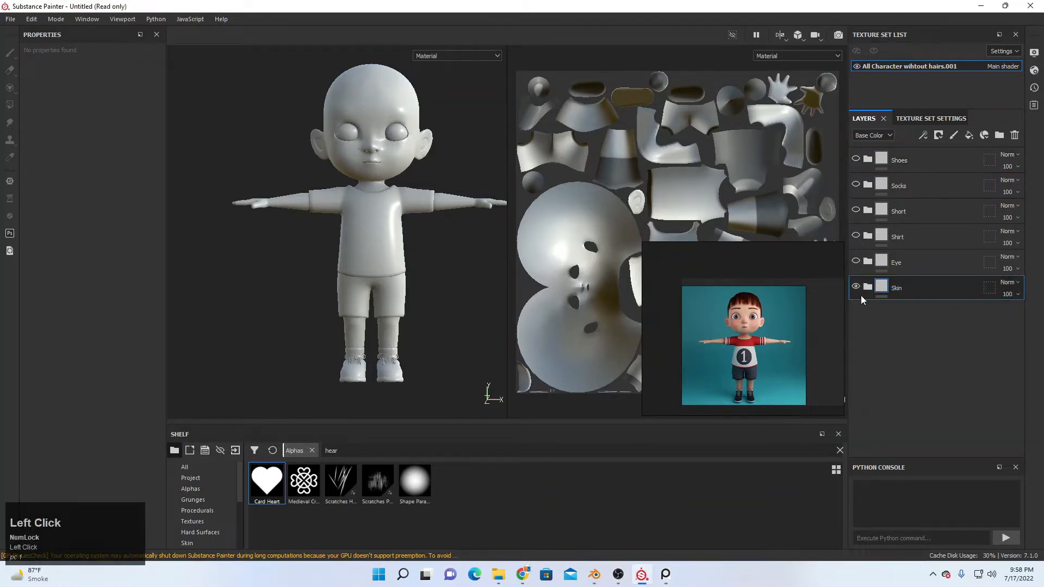
- Colour the Skin folder's Base layer with a tone sampled from the reference face, adjusted to RGB 0.737, 0.377, 0.206
{"action": "left_click", "coordinate": [867, 286]}
{"action": "left_click", "coordinate": [905, 314]}
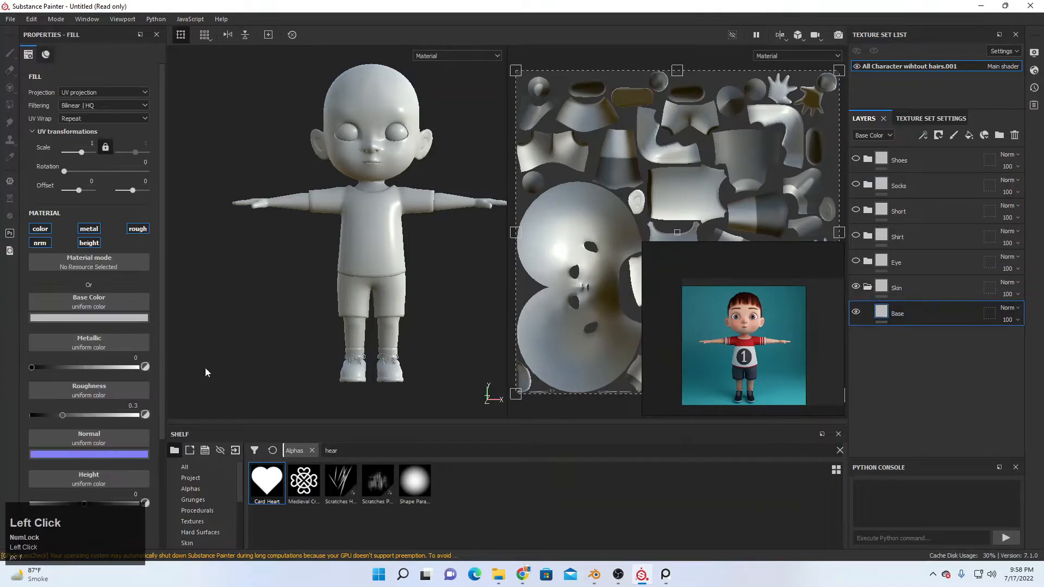
{"action": "scroll", "coordinate": [738, 328], "scroll_direction": "up", "scroll_amount": 2}
{"action": "scroll", "coordinate": [706, 341], "scroll_direction": "up", "scroll_amount": 5}
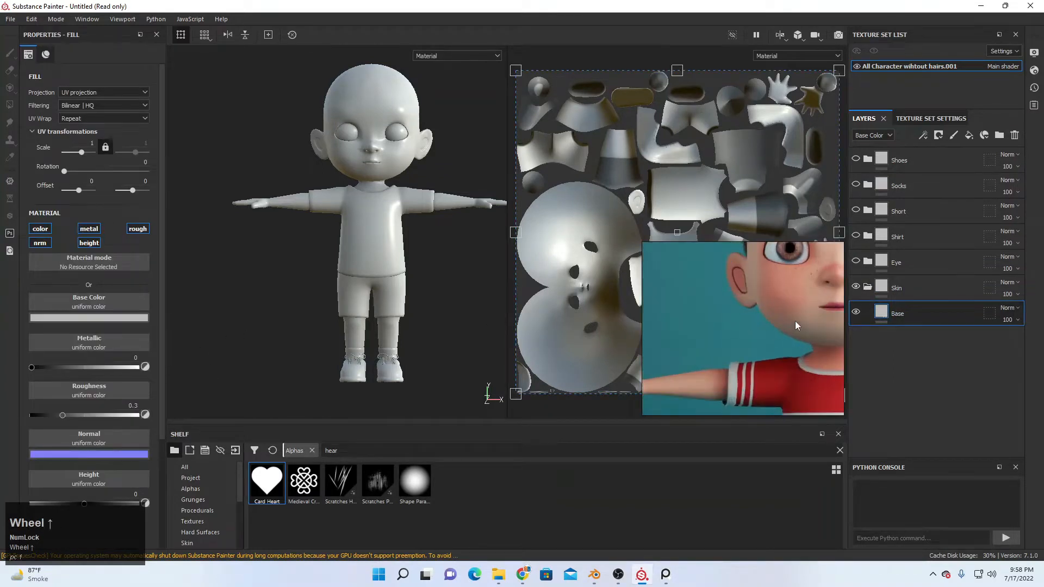
{"action": "middle_click_drag", "start_coordinate": [796, 325], "coordinate": [688, 343]}
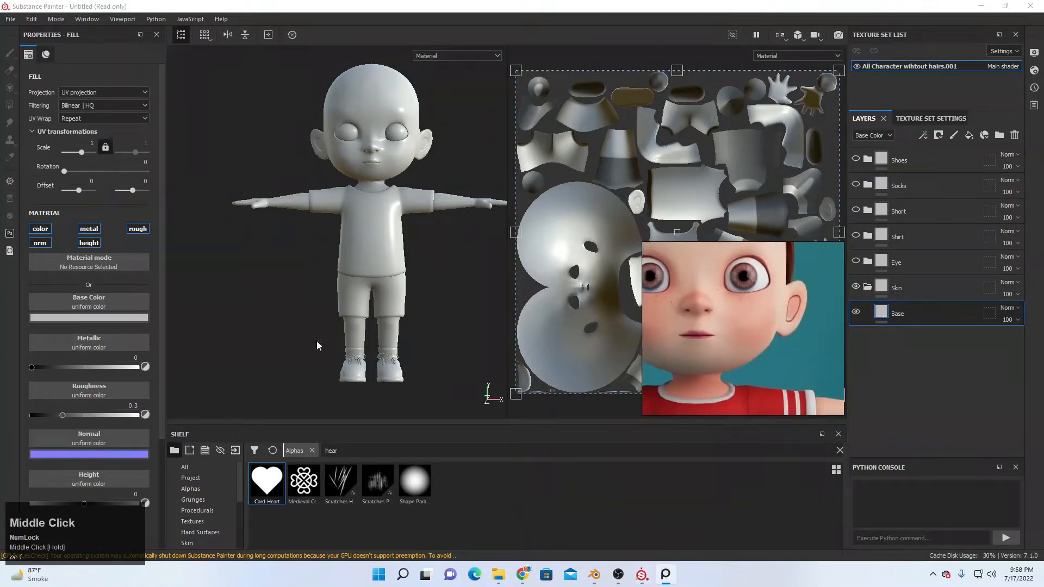
{"action": "left_click", "coordinate": [131, 323]}
{"action": "left_click_drag", "start_coordinate": [180, 337], "coordinate": [720, 313]}
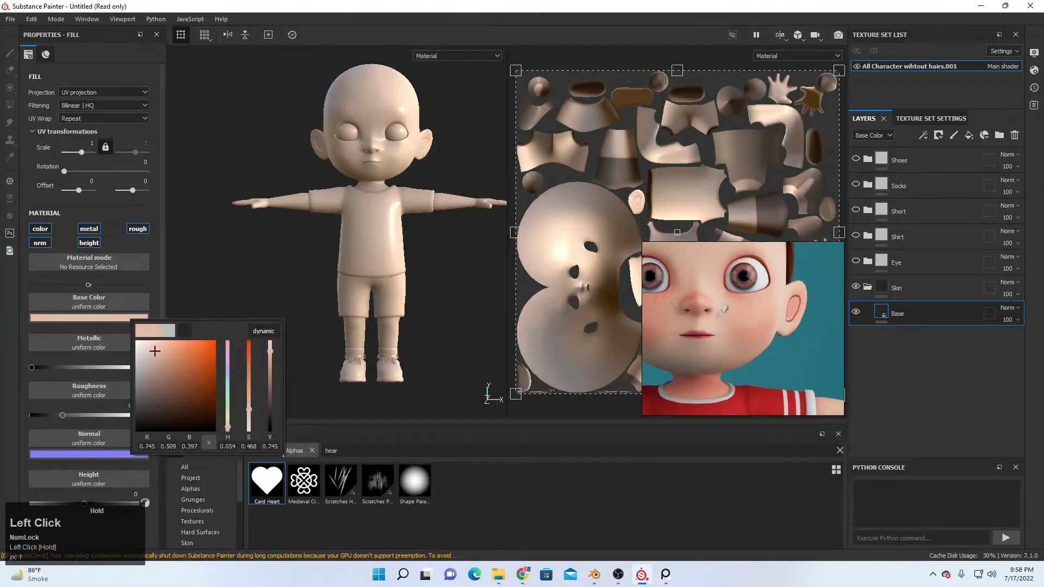
{"action": "left_click_drag", "start_coordinate": [158, 353], "coordinate": [170, 352]}
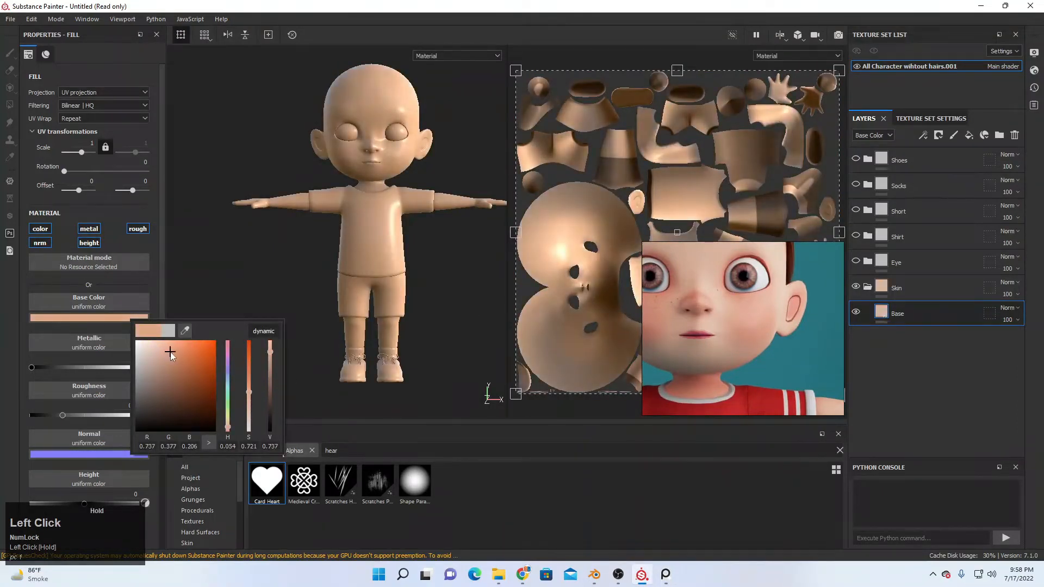
- Set the skin Base layer's roughness to about 0.587 and shift its base colour to a hue of 0.036
{"action": "left_click", "coordinate": [83, 417]}
{"action": "mouse_move", "coordinate": [92, 416]}
{"action": "left_mouse_down"}
{"action": "mouse_move", "coordinate": [78, 413]}
{"action": "mouse_move", "coordinate": [85, 415]}
{"action": "left_mouse_up"}
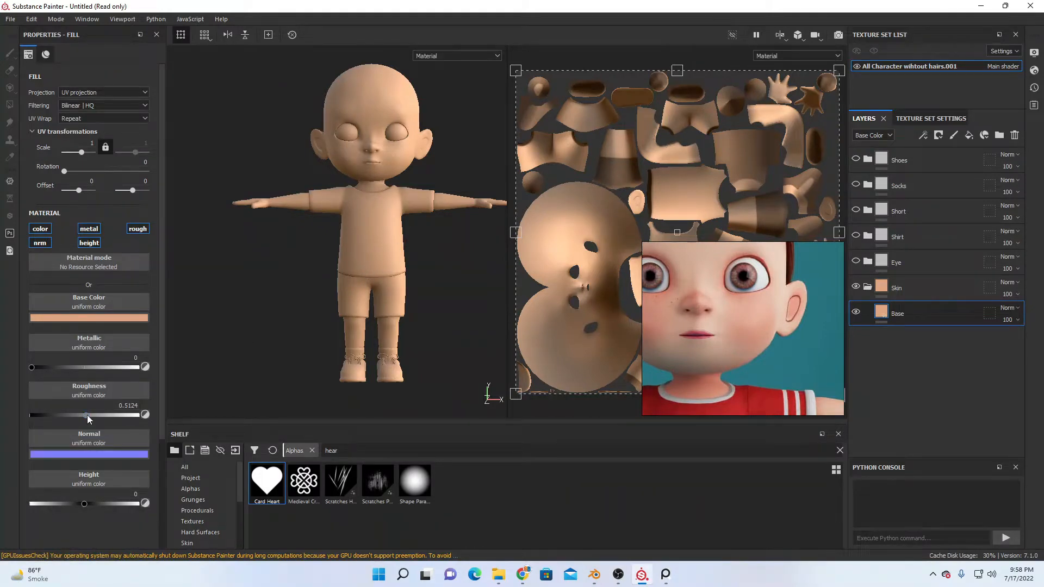
{"action": "left_click_drag", "start_coordinate": [87, 415], "coordinate": [94, 416]}
{"action": "left_click", "coordinate": [890, 296]}
{"action": "left_click", "coordinate": [909, 309]}
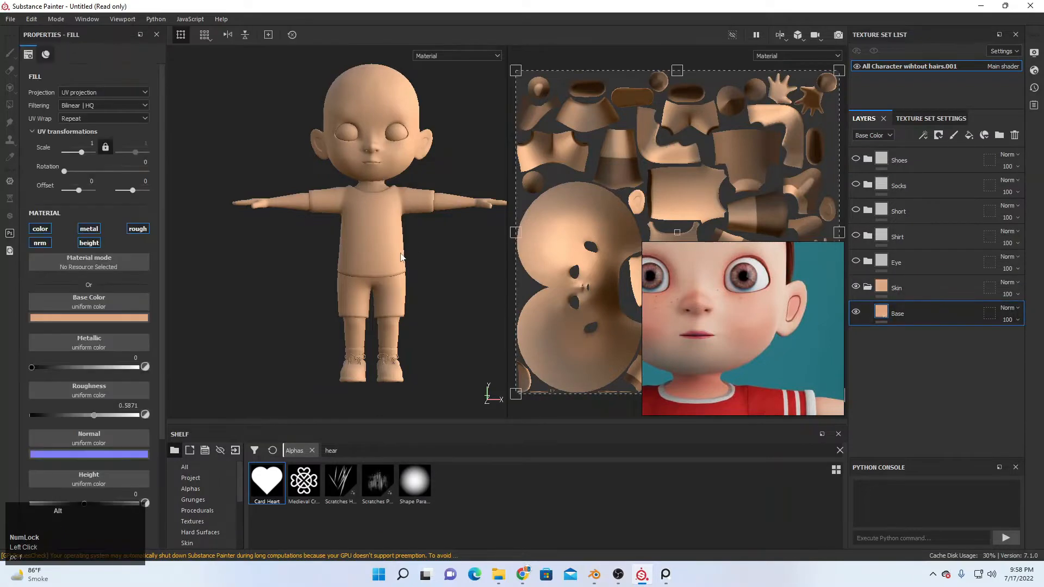
{"action": "middle_click_drag", "start_coordinate": [401, 256], "coordinate": [418, 271], "text": "alt"}
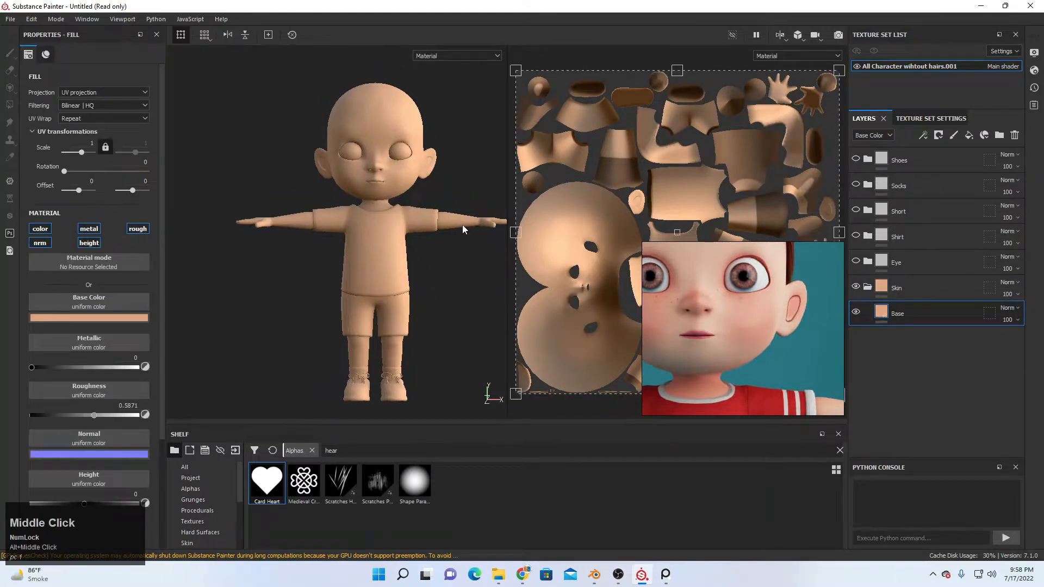
{"action": "left_click", "coordinate": [128, 319]}
{"action": "left_click_drag", "start_coordinate": [226, 427], "coordinate": [226, 429]}
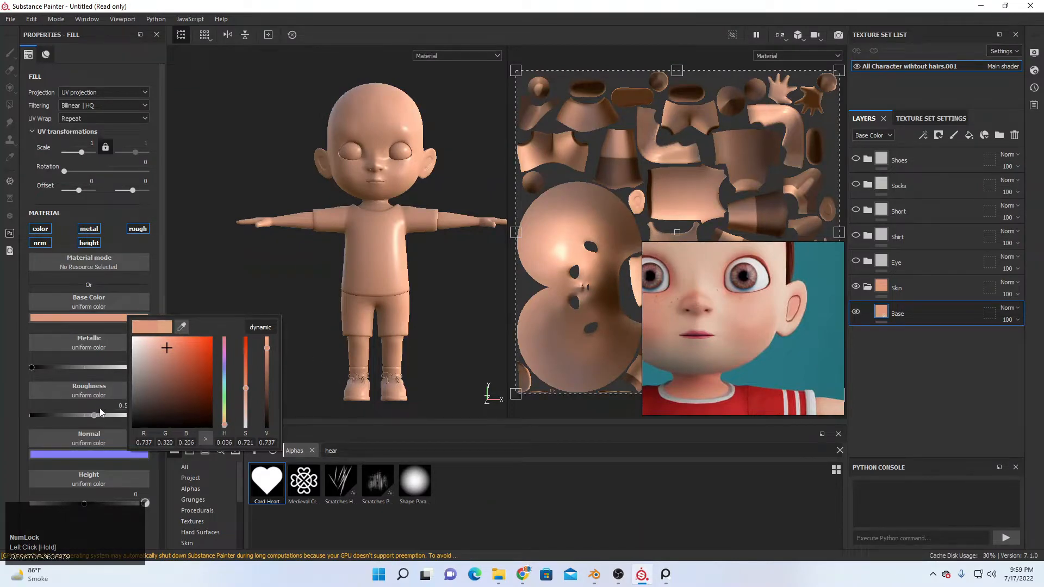
- Add a black mask to the Skin folder and reveal the head, arms and legs with a mesh-mode polygon fill
{"action": "left_click", "coordinate": [872, 296]}
{"action": "right_click", "coordinate": [876, 294]}
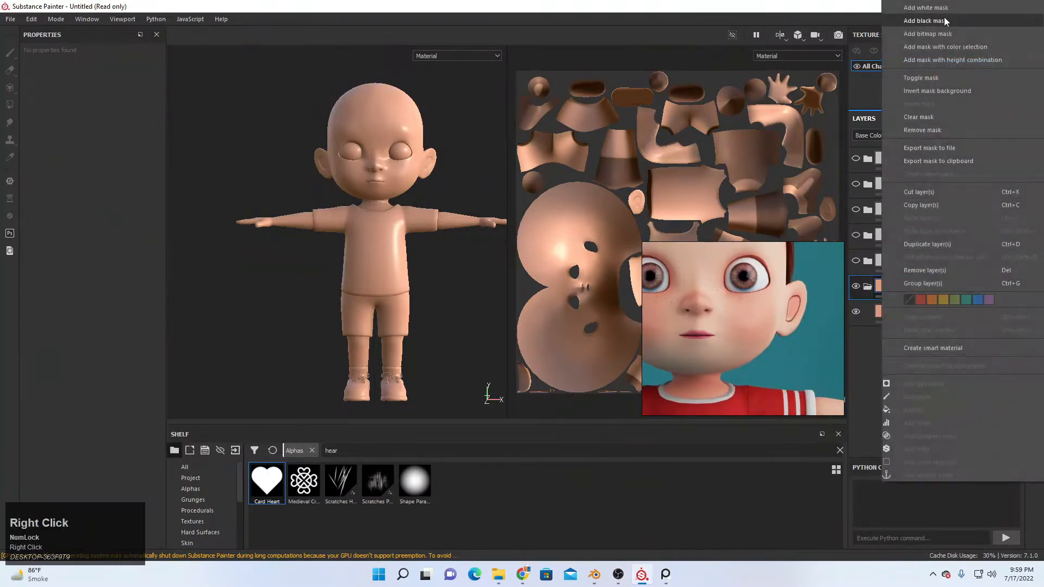
{"action": "left_click", "coordinate": [924, 21]}
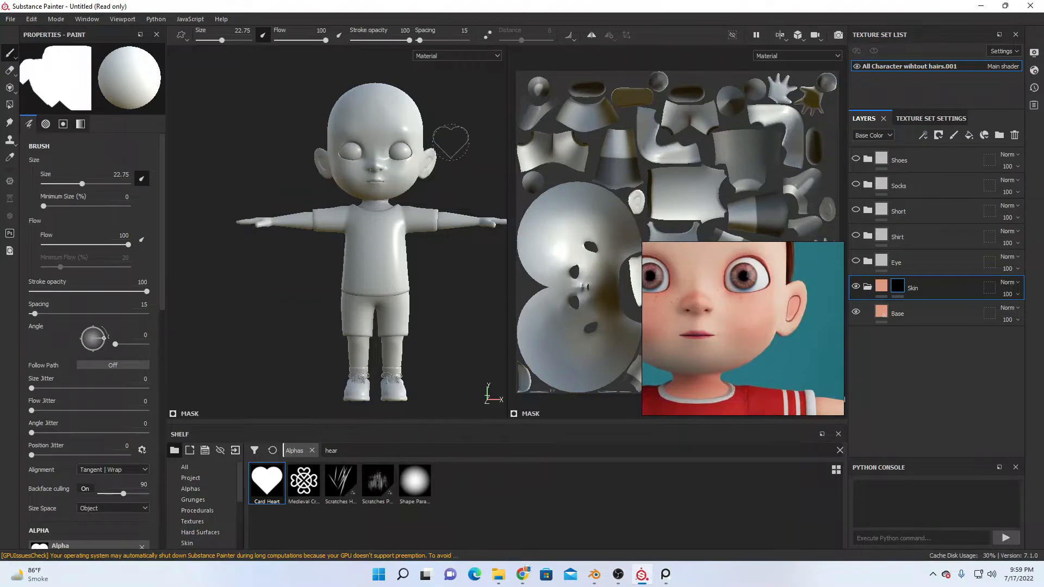
{"action": "left_click", "coordinate": [10, 106]}
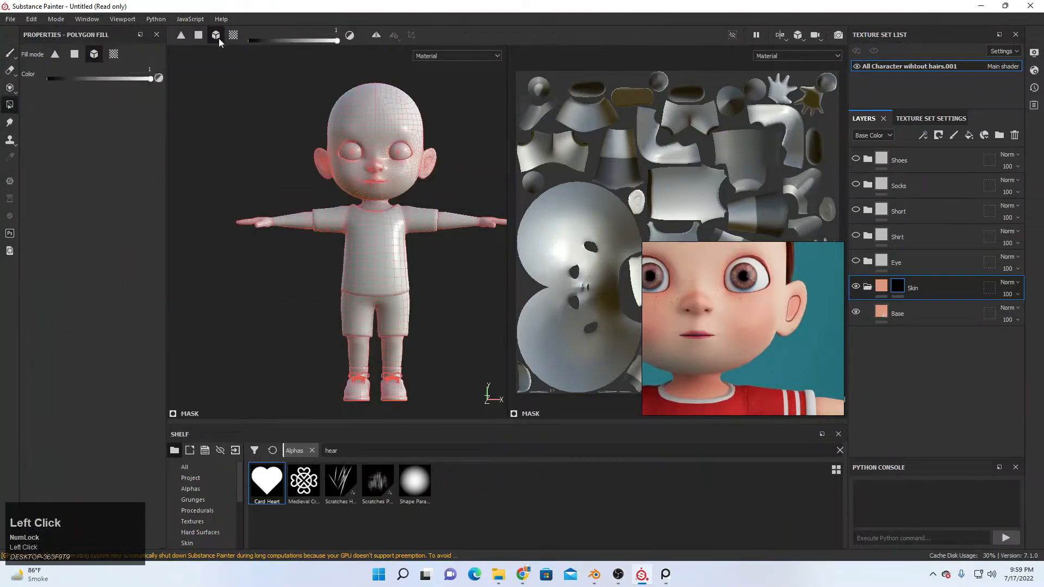
{"action": "left_click", "coordinate": [394, 126]}
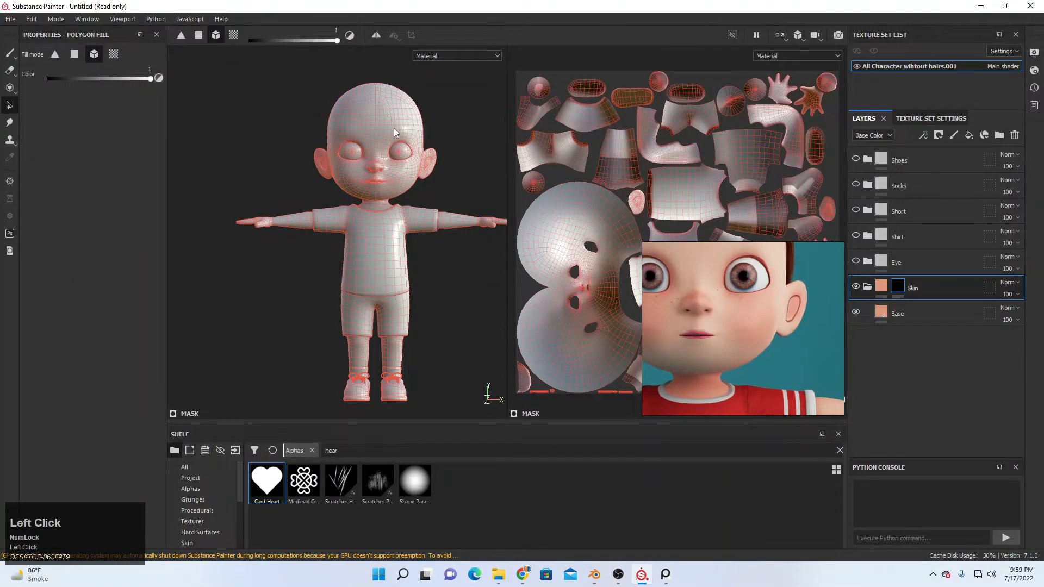
{"action": "left_click", "coordinate": [9, 53]}
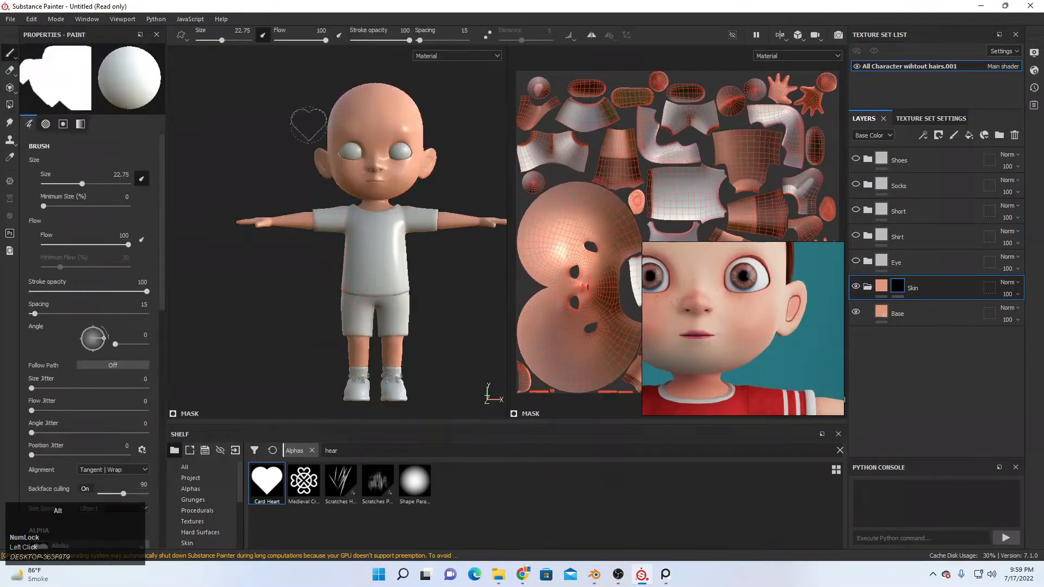
{"action": "mouse_move", "coordinate": [310, 122]}
{"action": "left_mouse_down", "text": "alt"}
{"action": "mouse_move", "coordinate": [337, 296]}
{"action": "mouse_move", "coordinate": [464, 276]}
{"action": "left_mouse_up", "text": "alt"}
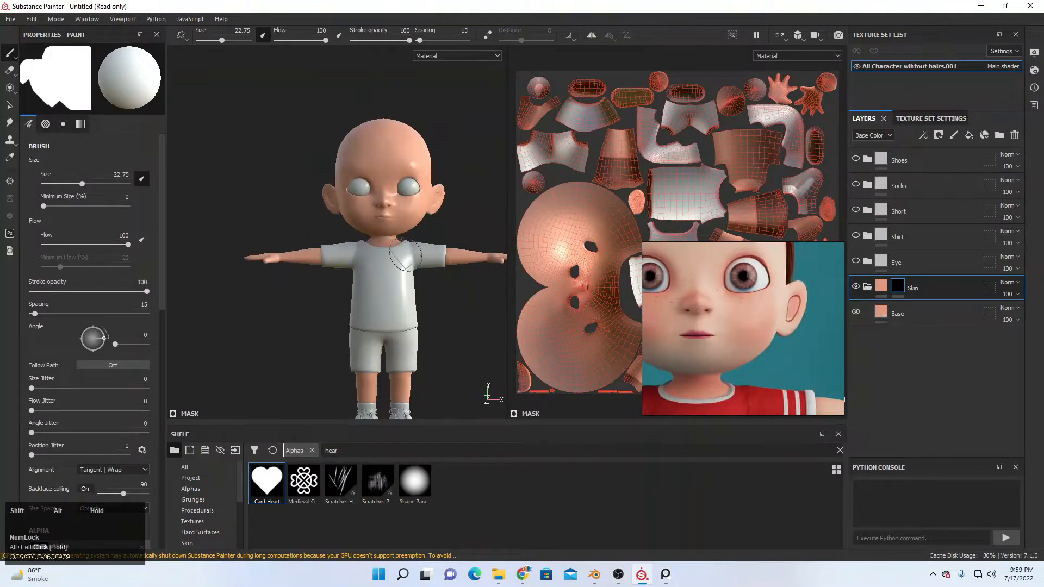
{"action": "mouse_move", "coordinate": [396, 217]}
{"action": "middle_mouse_down", "text": "alt"}
{"action": "mouse_move", "coordinate": [399, 249]}
{"action": "mouse_move", "coordinate": [432, 213]}
{"action": "mouse_move", "coordinate": [421, 201]}
{"action": "middle_mouse_up", "text": "alt"}
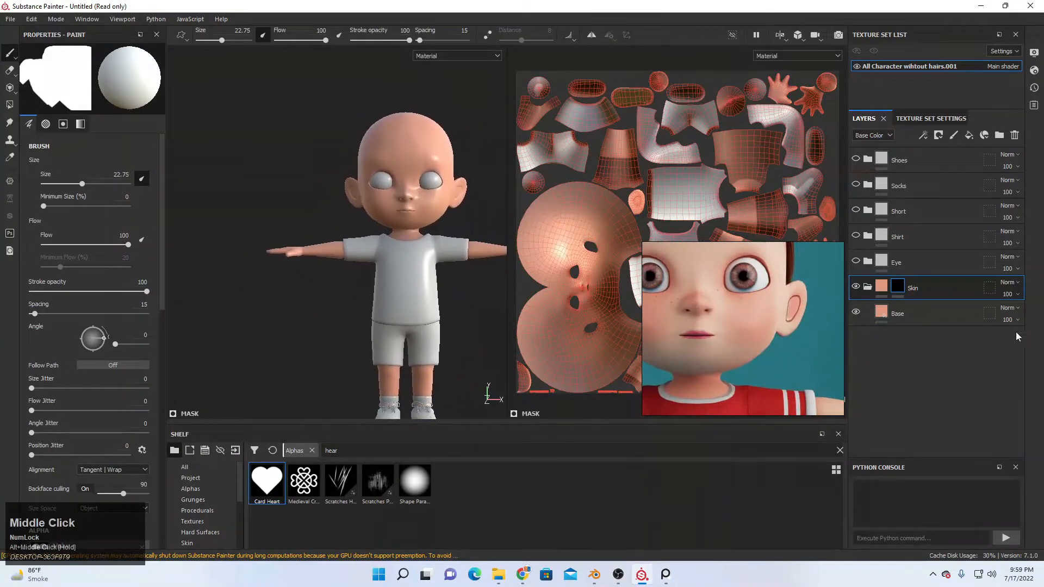
- Set the skin Base layer's roughness to about 0.647 and compare the model with the Skin folder off and on
{"action": "left_click", "coordinate": [924, 315]}
{"action": "left_click_drag", "start_coordinate": [100, 415], "coordinate": [105, 415]}
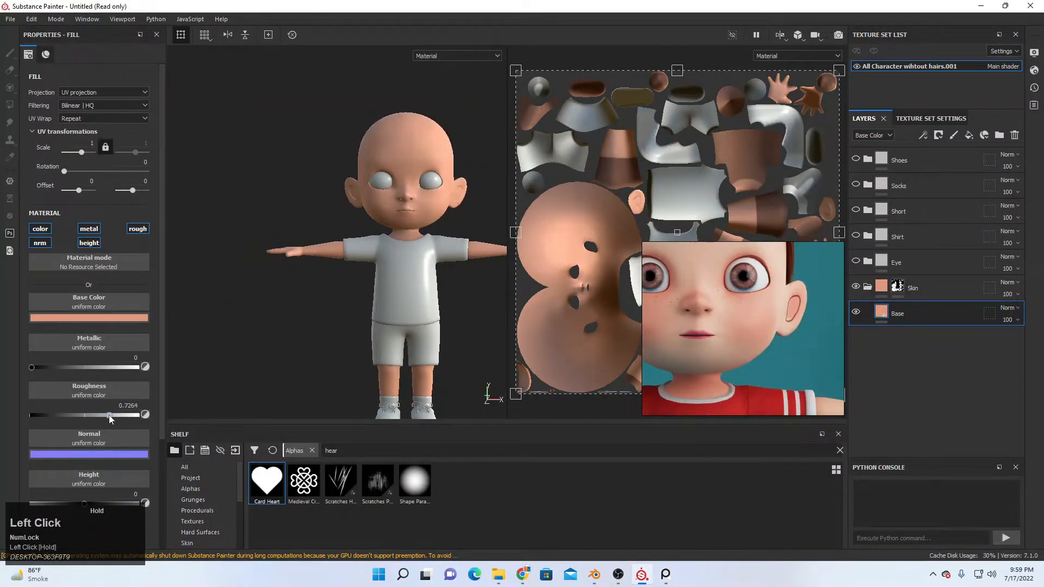
{"action": "left_click_drag", "start_coordinate": [293, 348], "coordinate": [478, 268], "text": "alt"}
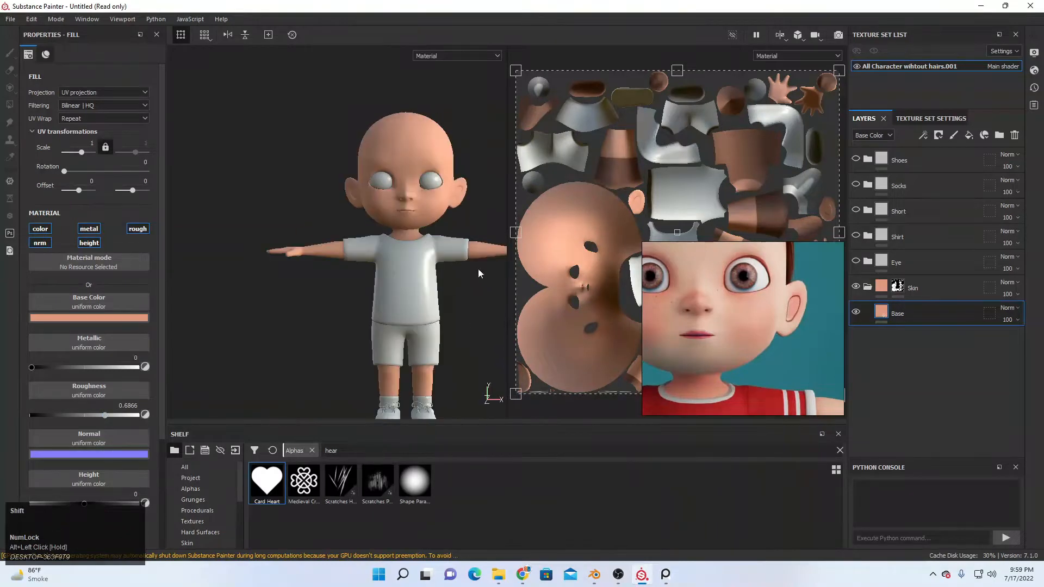
{"action": "left_click_drag", "start_coordinate": [97, 413], "coordinate": [101, 415]}
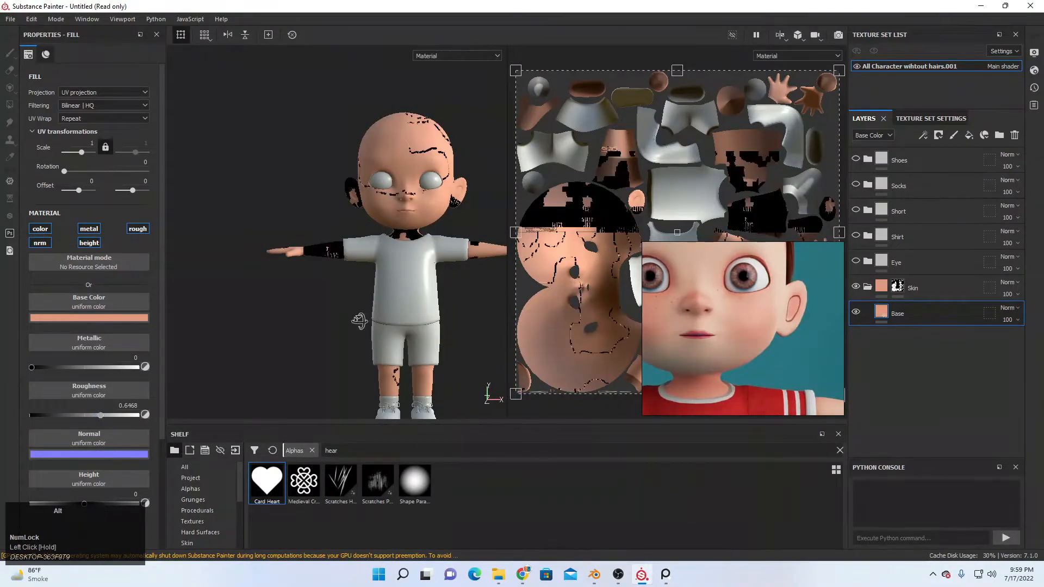
{"action": "left_click", "coordinate": [856, 286]}
{"action": "left_click", "coordinate": [857, 285]}
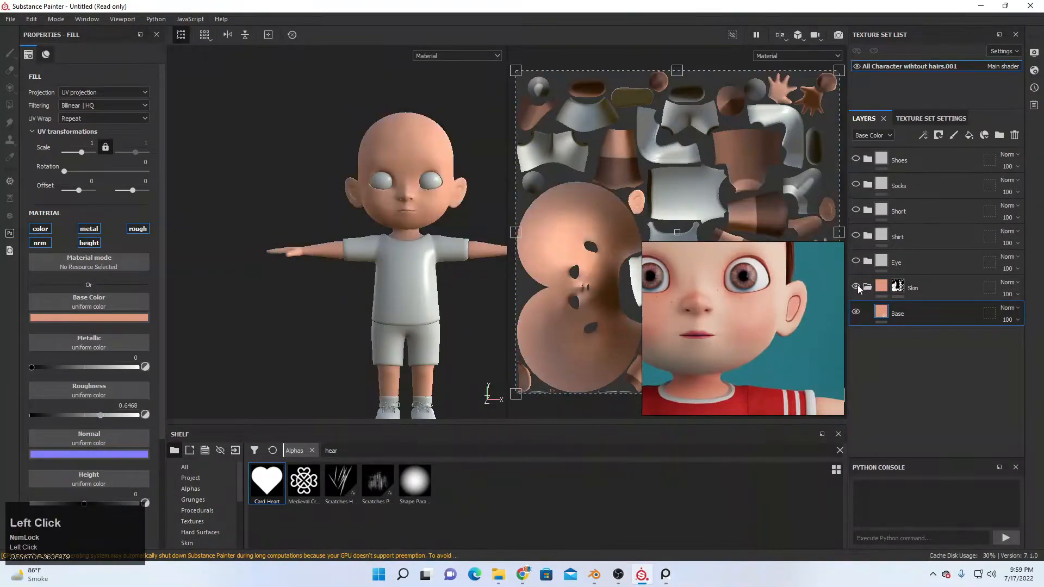
{"action": "middle_click_drag", "start_coordinate": [404, 256], "coordinate": [369, 268], "text": "alt"}
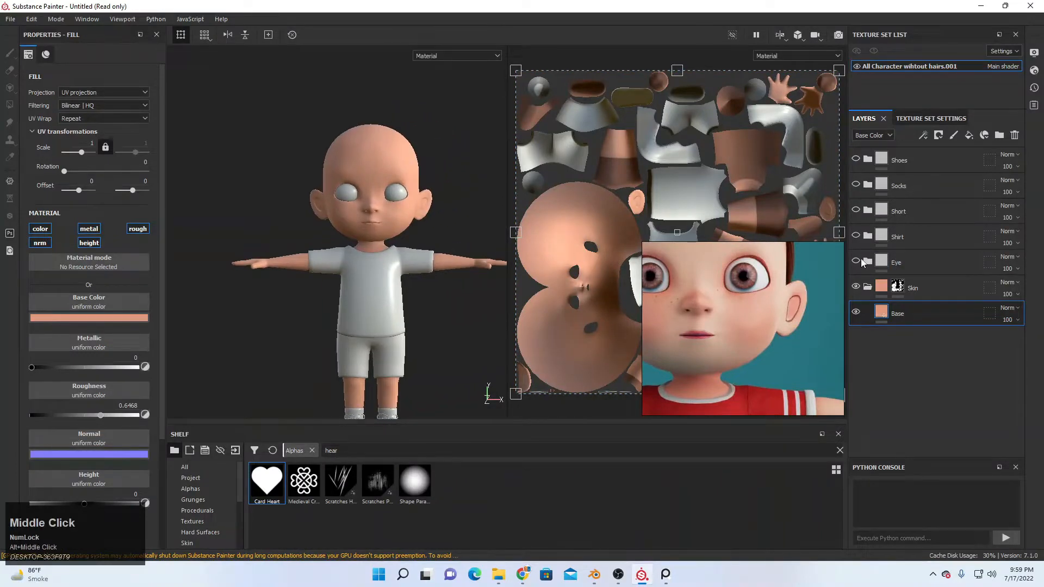
- Show and expand the Eye folder and set its Base layer's colour to pure white
{"action": "left_click", "coordinate": [867, 263]}
{"action": "left_click", "coordinate": [867, 261]}
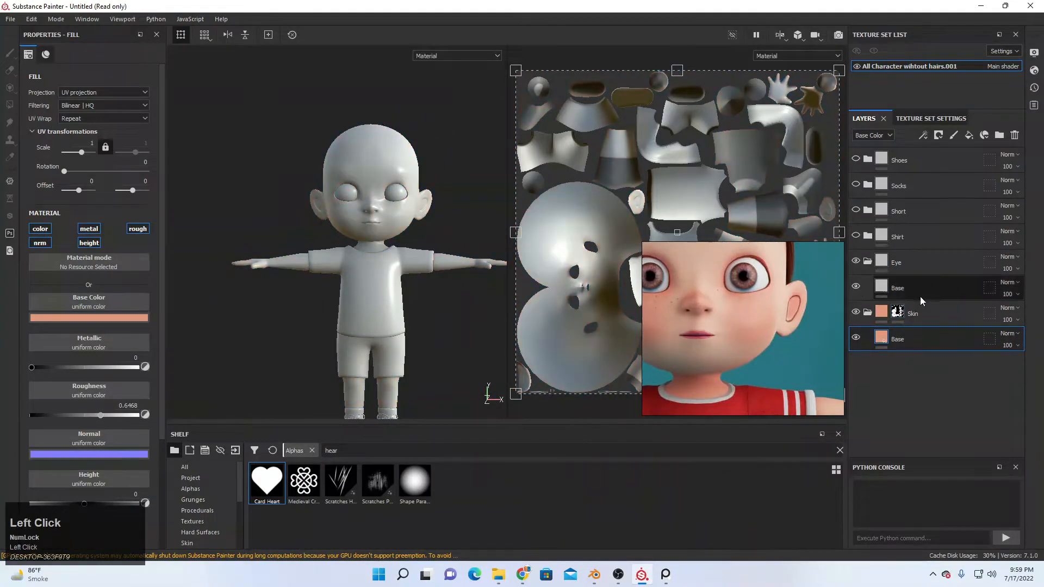
{"action": "left_click", "coordinate": [895, 297]}
{"action": "left_click", "coordinate": [123, 318]}
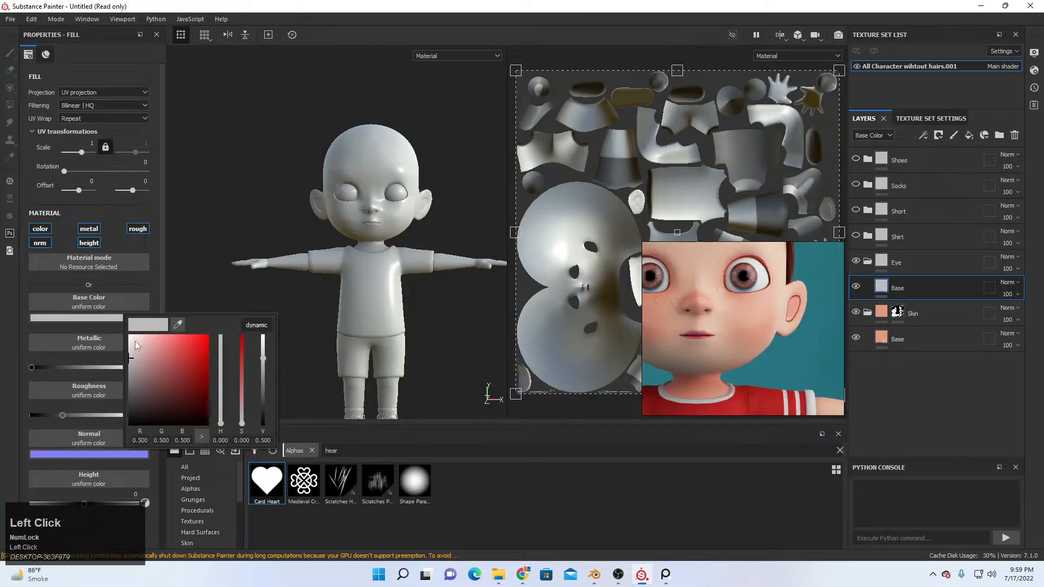
{"action": "left_click_drag", "start_coordinate": [134, 341], "coordinate": [129, 335]}
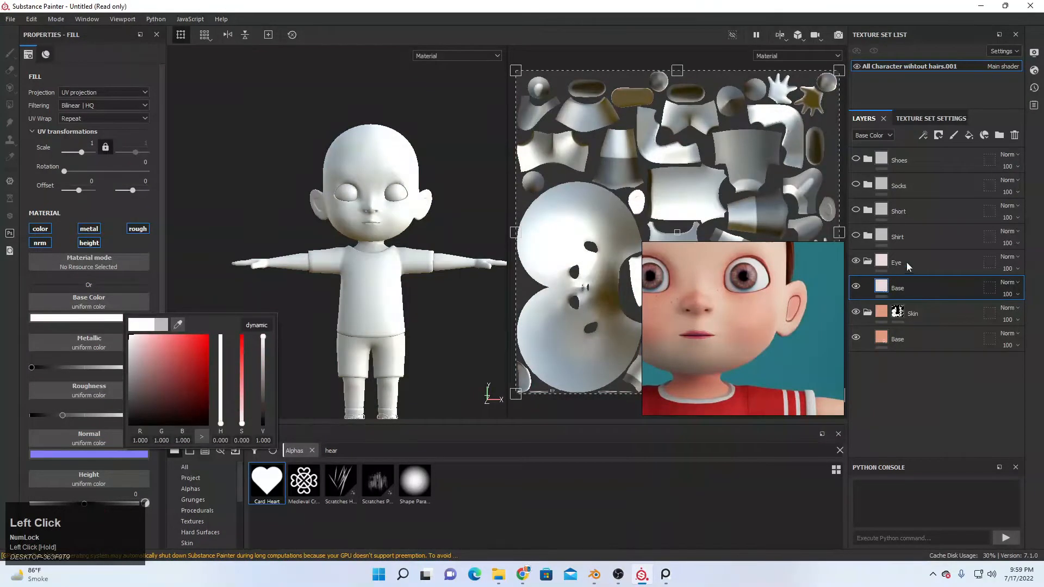
- Add a black mask to the Eye folder and reveal both eyeballs with a mesh-mode polygon fill
{"action": "right_click", "coordinate": [906, 267]}
{"action": "left_click", "coordinate": [933, 25]}
{"action": "scroll", "coordinate": [351, 168], "scroll_direction": "down", "scroll_amount": 5}
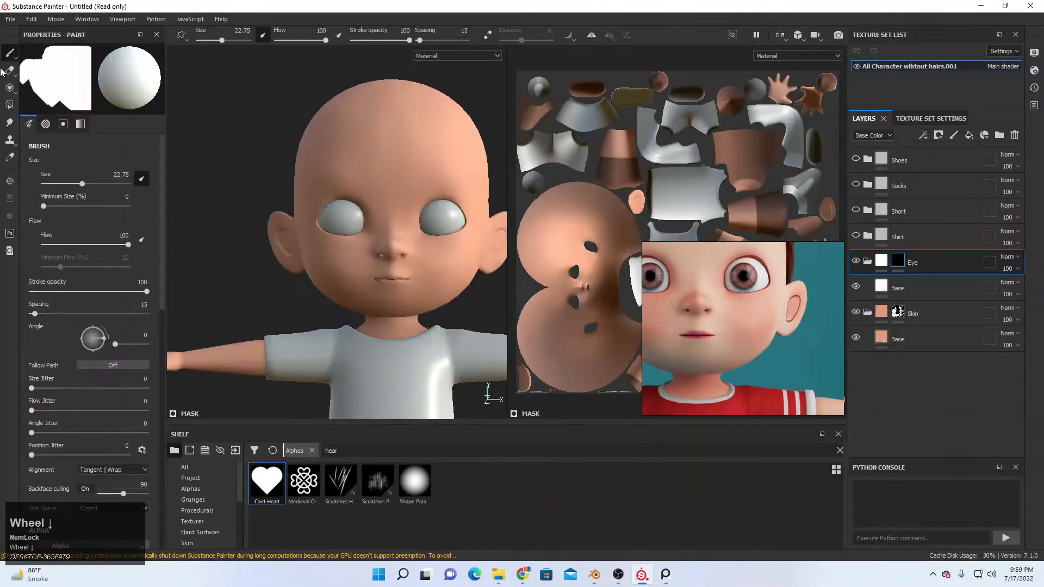
{"action": "left_click", "coordinate": [9, 104]}
{"action": "left_click", "coordinate": [459, 224]}
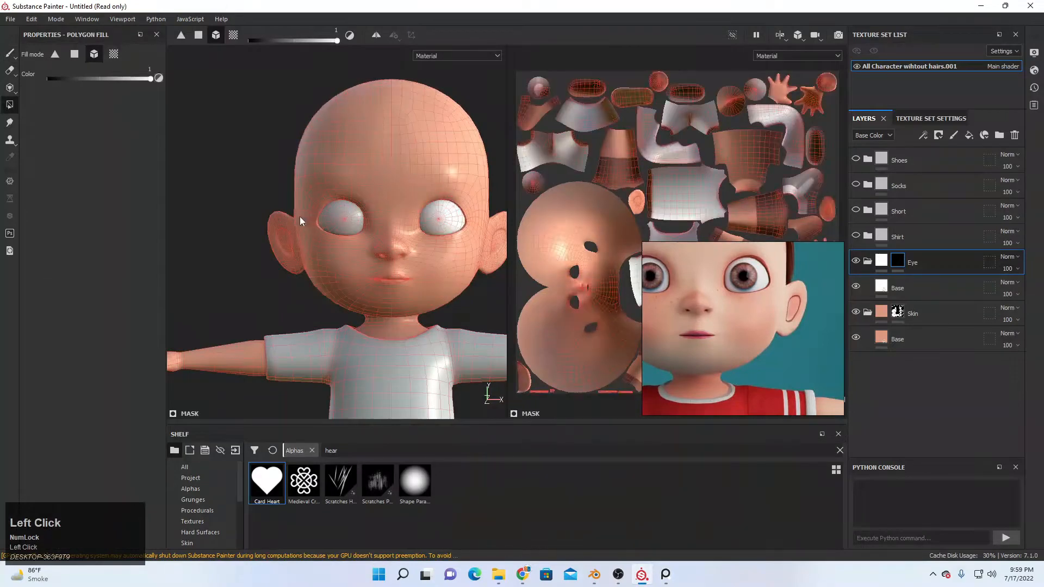
- Set the eye Base layer's roughness to 0 and check the eyeballs' gloss with the layer off and on
{"action": "left_click", "coordinate": [937, 294]}
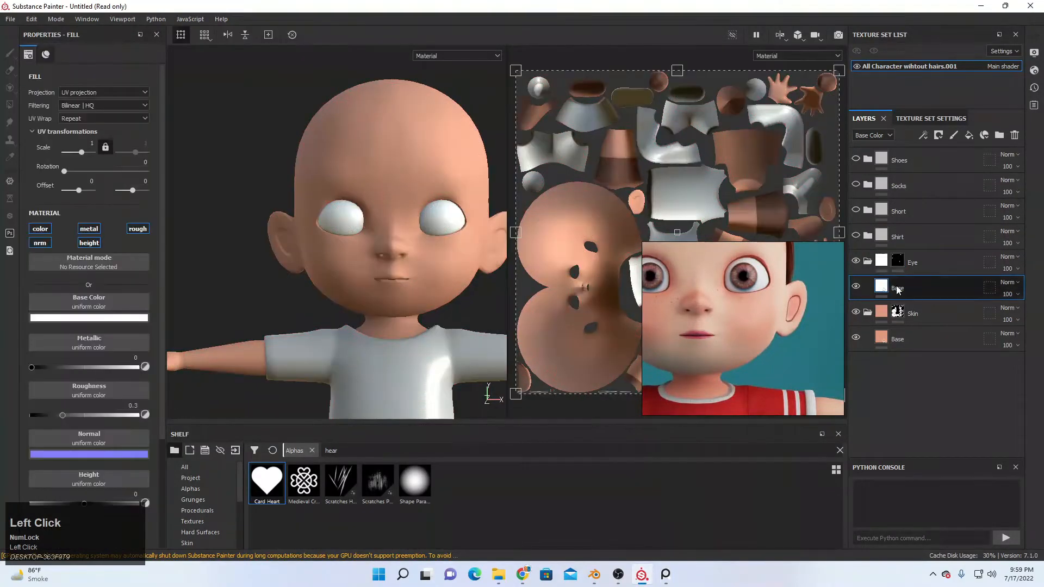
{"action": "left_click_drag", "start_coordinate": [80, 415], "coordinate": [29, 419]}
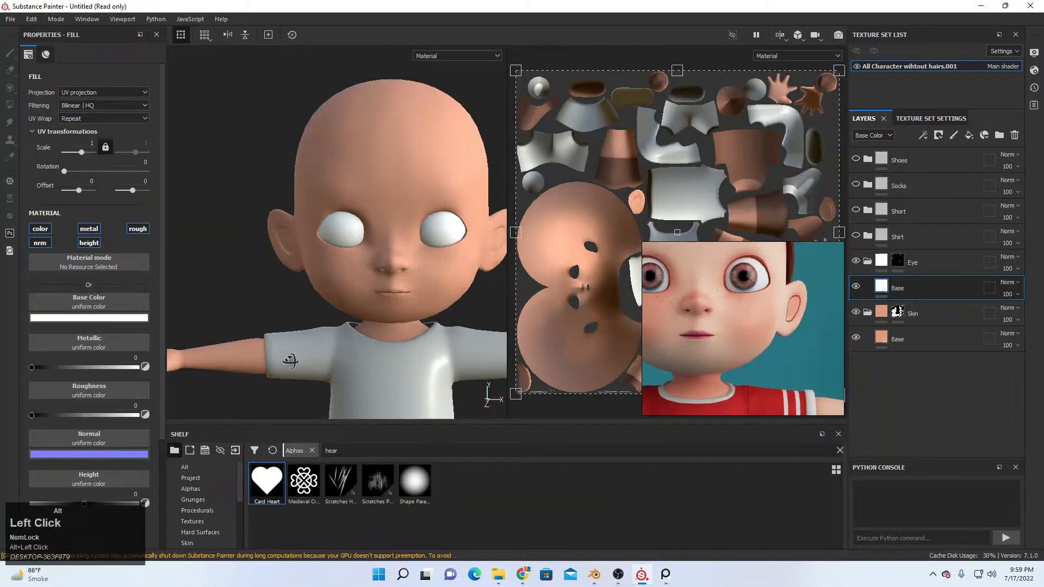
{"action": "left_click", "coordinate": [856, 287]}
{"action": "left_click", "coordinate": [855, 287]}
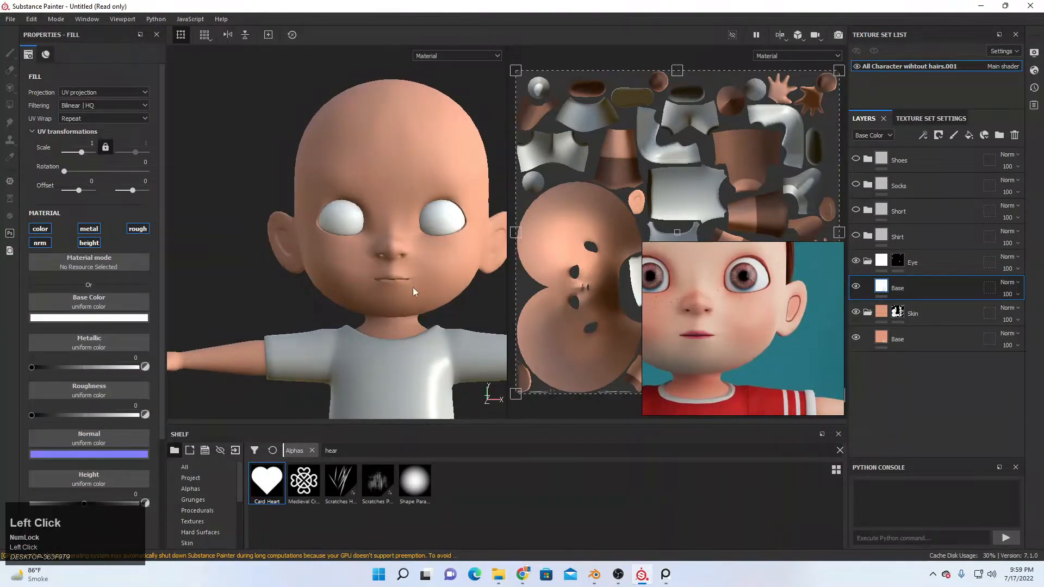
{"action": "middle_click_drag", "start_coordinate": [413, 286], "coordinate": [379, 299]}
{"action": "left_click", "coordinate": [28, 415]}
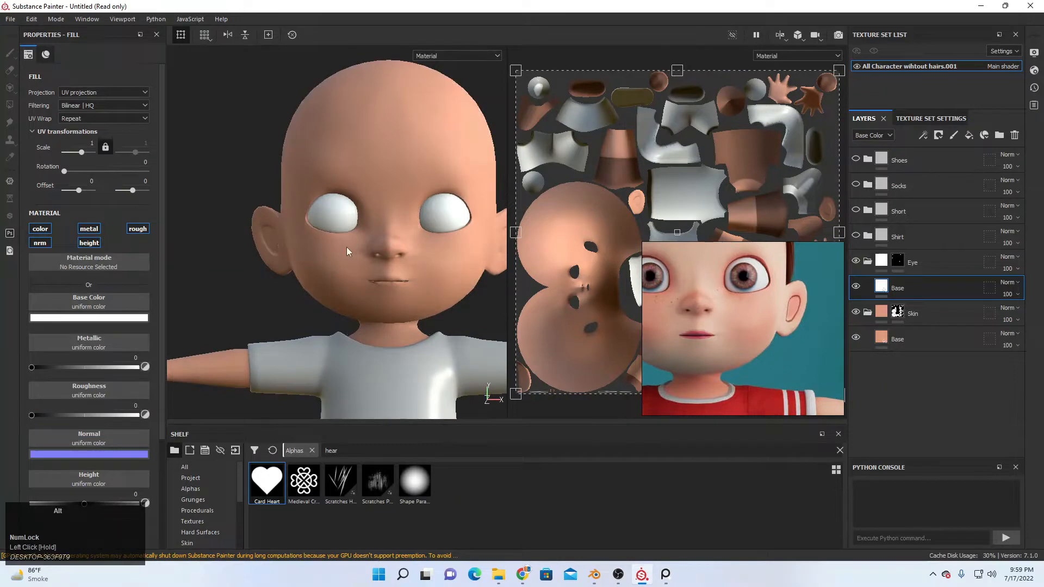
{"action": "left_click_drag", "start_coordinate": [347, 250], "coordinate": [351, 224], "text": "alt"}
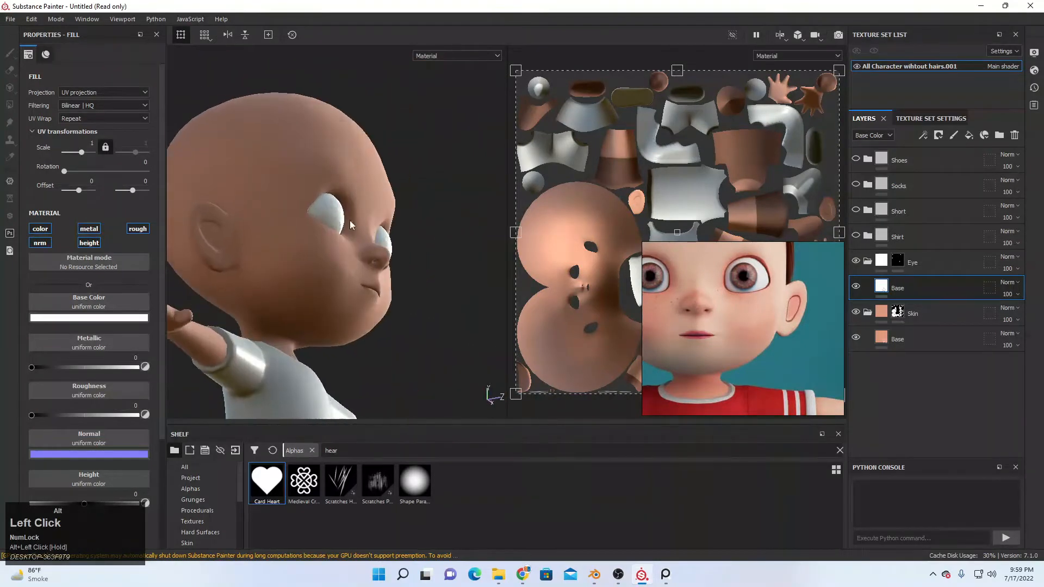
{"action": "left_click_drag", "start_coordinate": [441, 257], "coordinate": [355, 278], "text": "alt"}
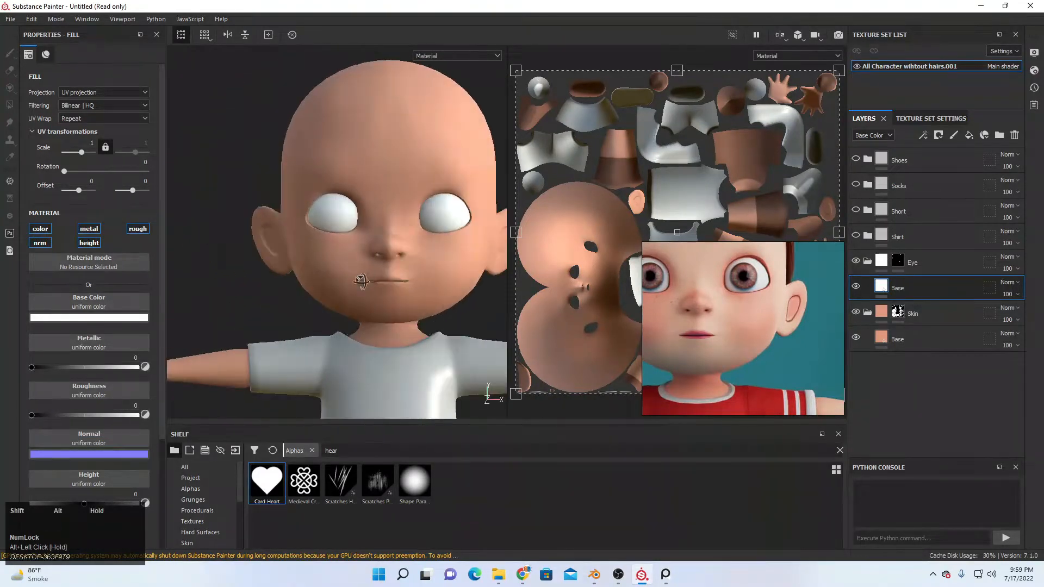
- Show and expand the Shirt folder, set its Base layer to the reference shirt's red, and set roughness to about 0.567
{"action": "left_click", "coordinate": [902, 240]}
{"action": "scroll", "coordinate": [435, 260], "scroll_direction": "down", "scroll_amount": 4}
{"action": "middle_click_drag", "start_coordinate": [395, 279], "coordinate": [420, 258], "text": "alt"}
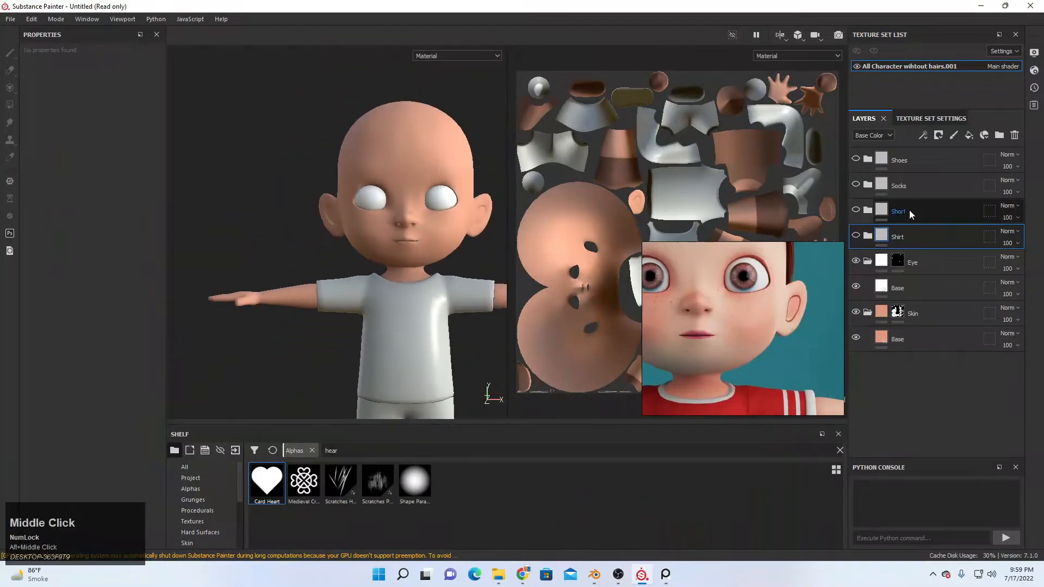
{"action": "scroll", "coordinate": [721, 379], "scroll_direction": "down", "scroll_amount": 5}
{"action": "middle_click_drag", "start_coordinate": [722, 379], "coordinate": [694, 354]}
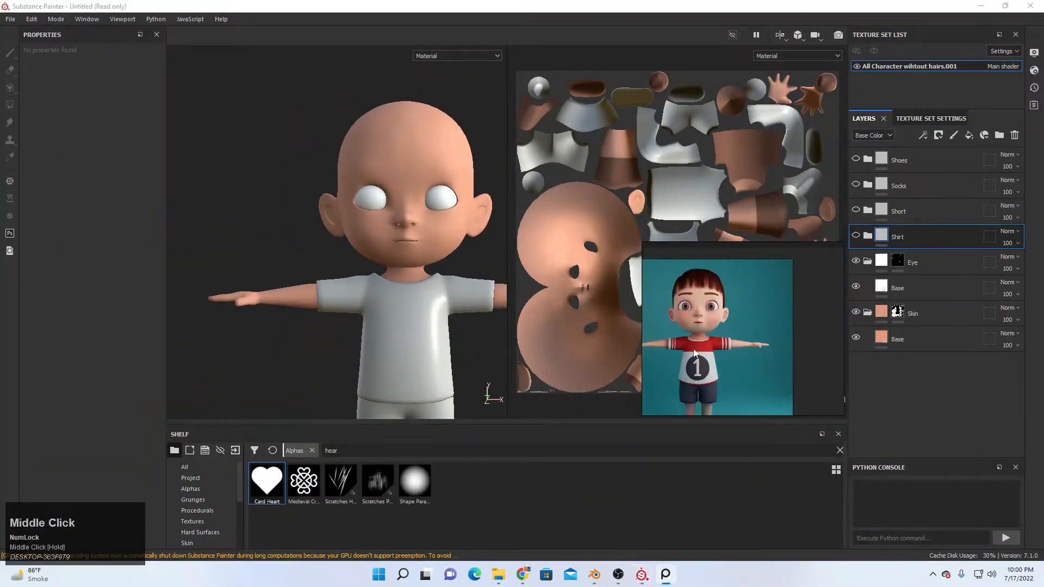
{"action": "left_click", "coordinate": [868, 235]}
{"action": "left_click", "coordinate": [905, 262]}
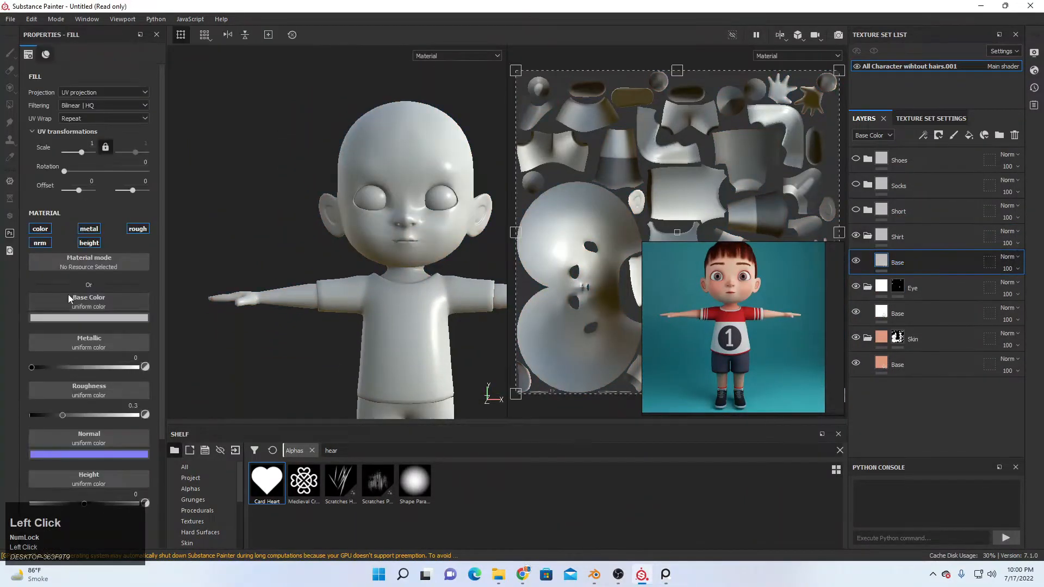
{"action": "left_click", "coordinate": [133, 318]}
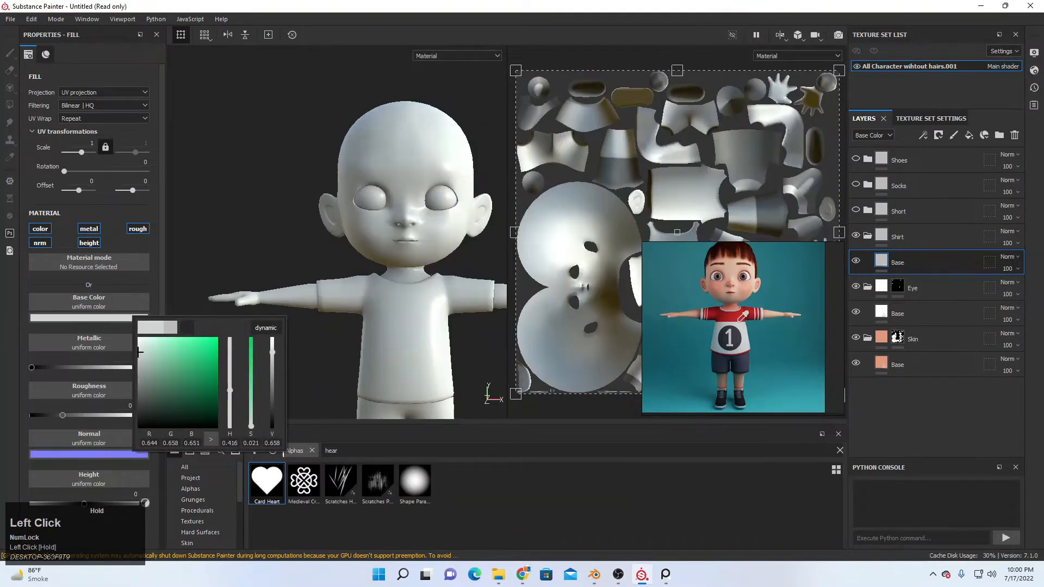
{"action": "left_click_drag", "start_coordinate": [199, 363], "coordinate": [181, 392]}
{"action": "mouse_move", "coordinate": [92, 411]}
{"action": "left_mouse_down"}
{"action": "mouse_move", "coordinate": [102, 416]}
{"action": "mouse_move", "coordinate": [85, 416]}
{"action": "mouse_move", "coordinate": [96, 416]}
{"action": "left_mouse_up"}
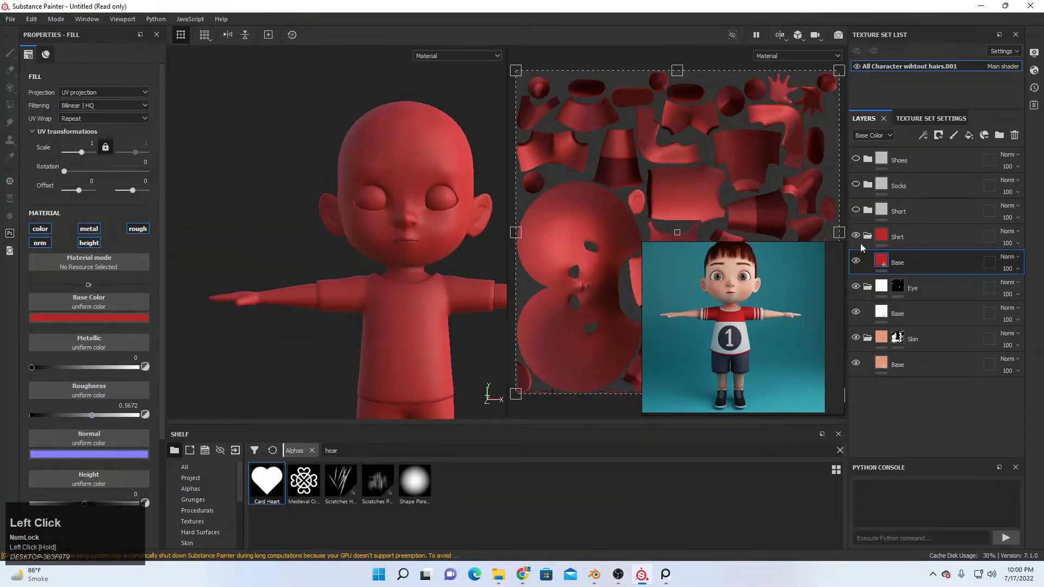
- Add a black mask to the Shirt folder and reveal the shirt with a mesh-mode polygon fill
{"action": "left_click", "coordinate": [899, 239]}
{"action": "right_click", "coordinate": [901, 240]}
{"action": "left_click", "coordinate": [947, 22]}
{"action": "left_click", "coordinate": [10, 105]}
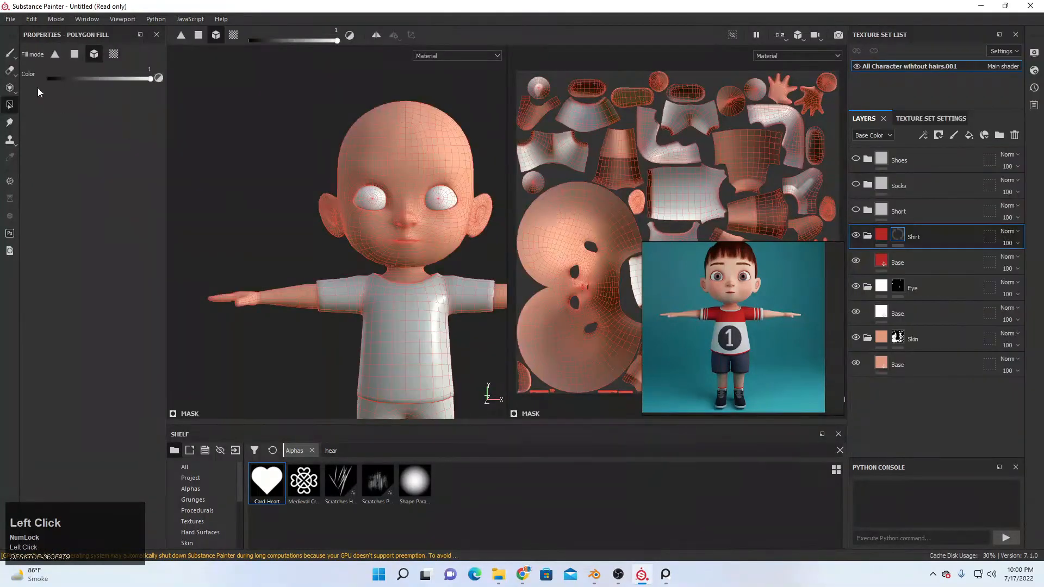
{"action": "scroll", "coordinate": [409, 291], "scroll_direction": "up", "scroll_amount": 3}
{"action": "left_click", "coordinate": [426, 215]}
{"action": "middle_click_drag", "start_coordinate": [426, 214], "coordinate": [429, 259], "text": "alt"}
{"action": "mouse_move", "coordinate": [428, 259]}
{"action": "left_mouse_down", "text": "alt"}
{"action": "mouse_move", "coordinate": [191, 300]}
{"action": "mouse_move", "coordinate": [440, 261]}
{"action": "left_mouse_up", "text": "alt"}
- Show and expand the Short folder, sample the reference shorts' dark navy for its Base layer, and increase the roughness
{"action": "left_click", "coordinate": [871, 239]}
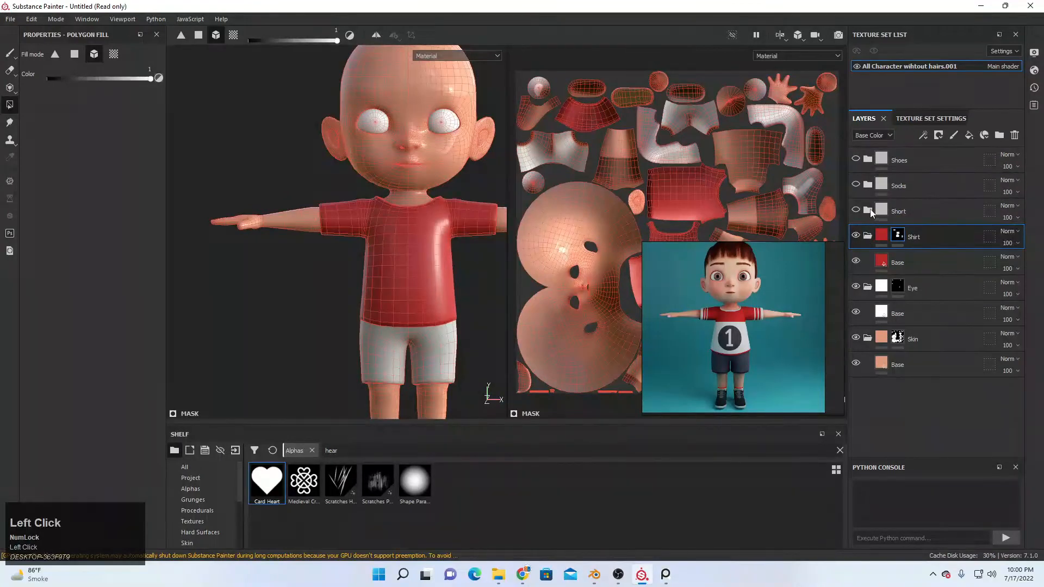
{"action": "left_click", "coordinate": [867, 211]}
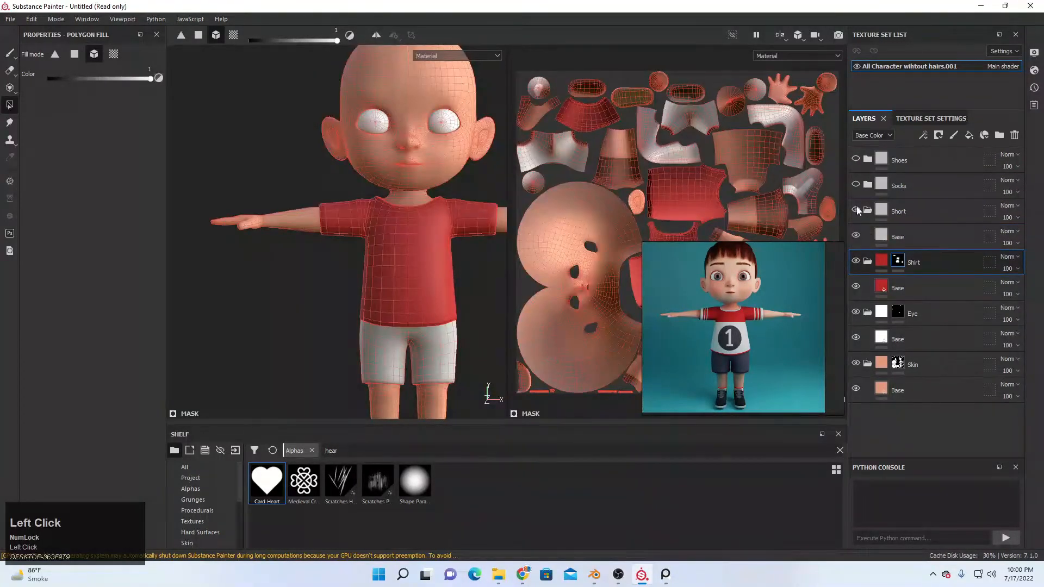
{"action": "left_click", "coordinate": [868, 211]}
{"action": "left_click", "coordinate": [868, 212]}
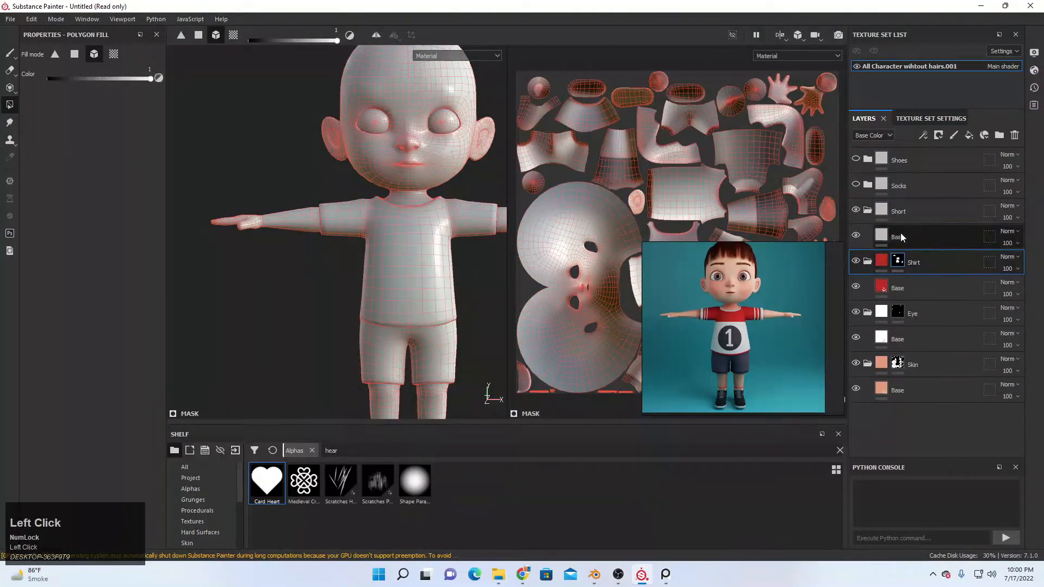
{"action": "left_click", "coordinate": [900, 233]}
{"action": "scroll", "coordinate": [753, 341], "scroll_direction": "up", "scroll_amount": 3}
{"action": "middle_click_drag", "start_coordinate": [755, 343], "coordinate": [796, 341]}
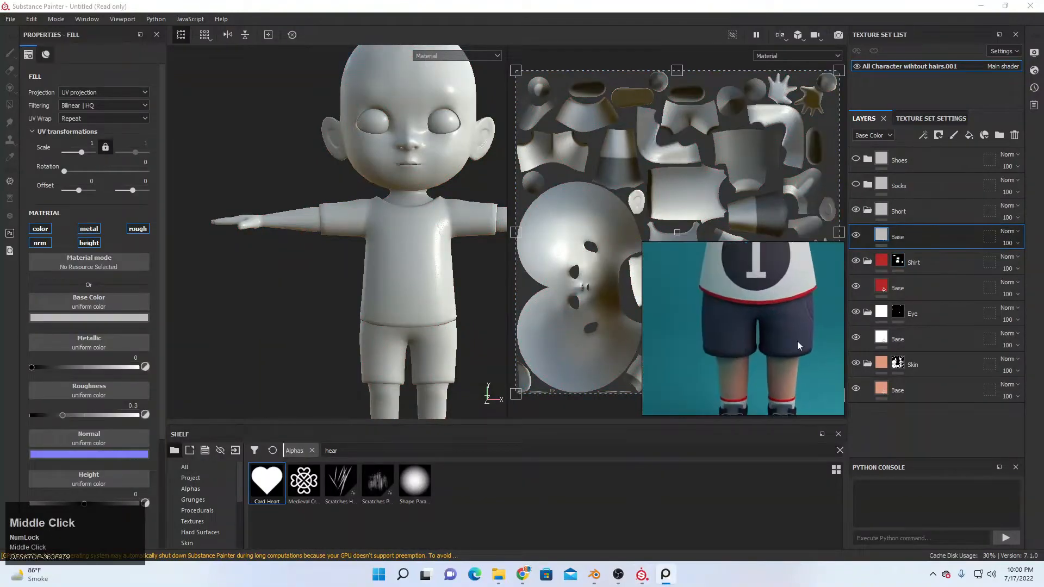
{"action": "left_click", "coordinate": [89, 301]}
{"action": "left_click", "coordinate": [115, 318]}
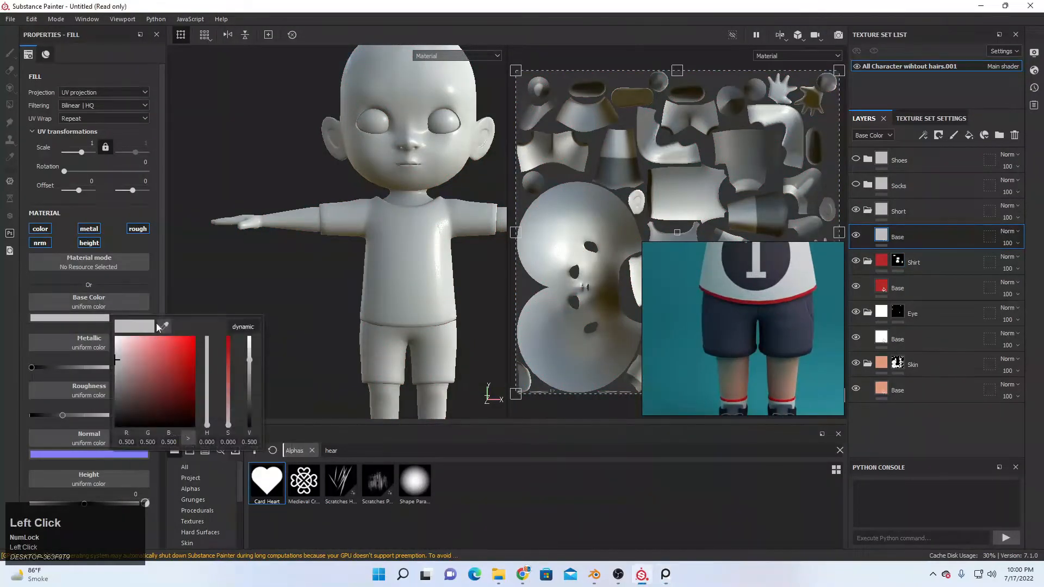
{"action": "left_click_drag", "start_coordinate": [163, 326], "coordinate": [789, 324]}
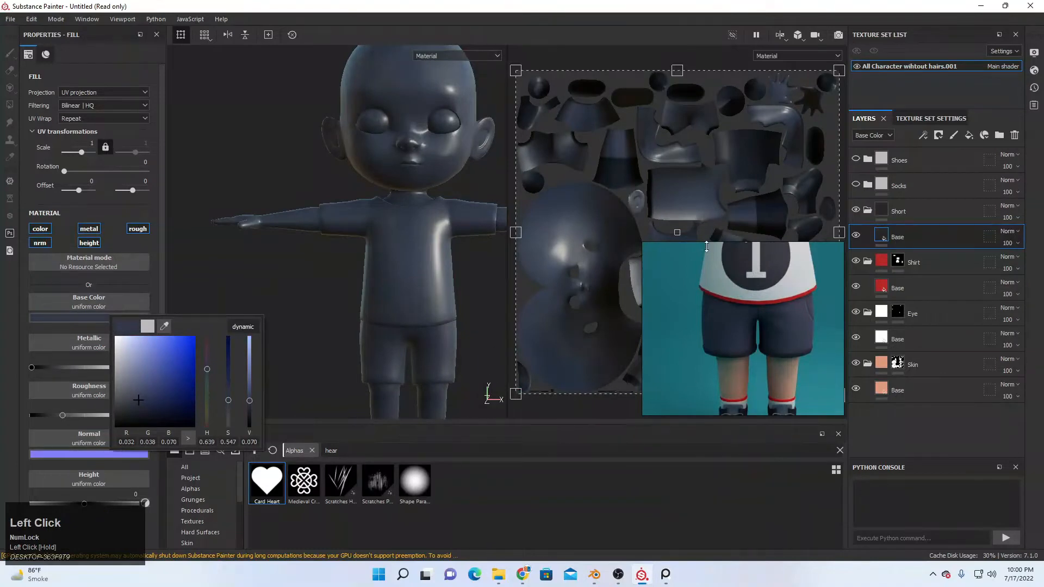
{"action": "mouse_move", "coordinate": [78, 415]}
{"action": "left_mouse_down"}
{"action": "mouse_move", "coordinate": [91, 413]}
{"action": "mouse_move", "coordinate": [76, 416]}
{"action": "left_mouse_up"}
- Add a black mask to the Short folder and reveal the shorts with a mesh-mode polygon fill
{"action": "left_click", "coordinate": [902, 211]}
{"action": "right_click", "coordinate": [905, 211]}
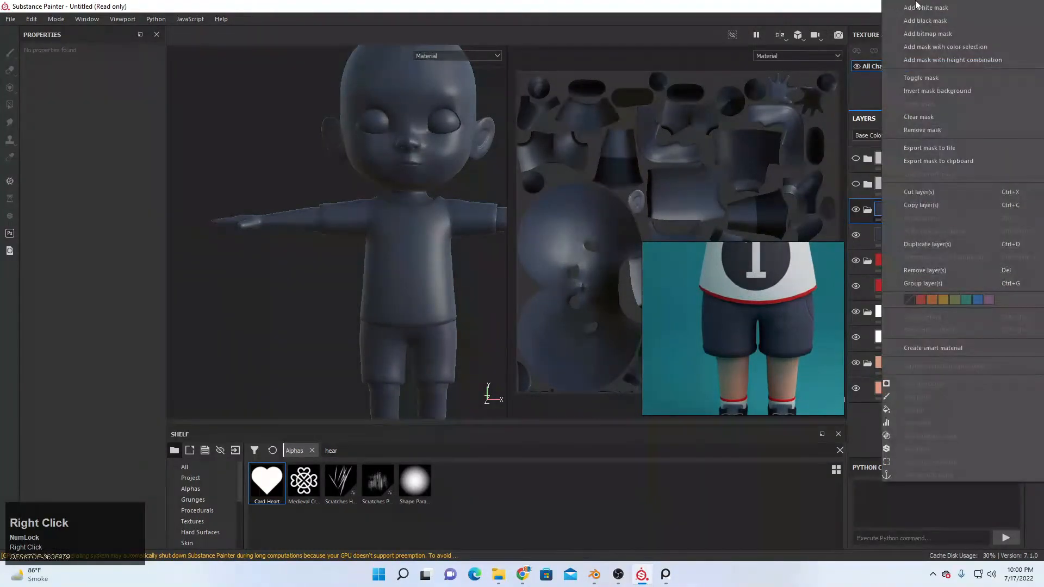
{"action": "left_click", "coordinate": [913, 21]}
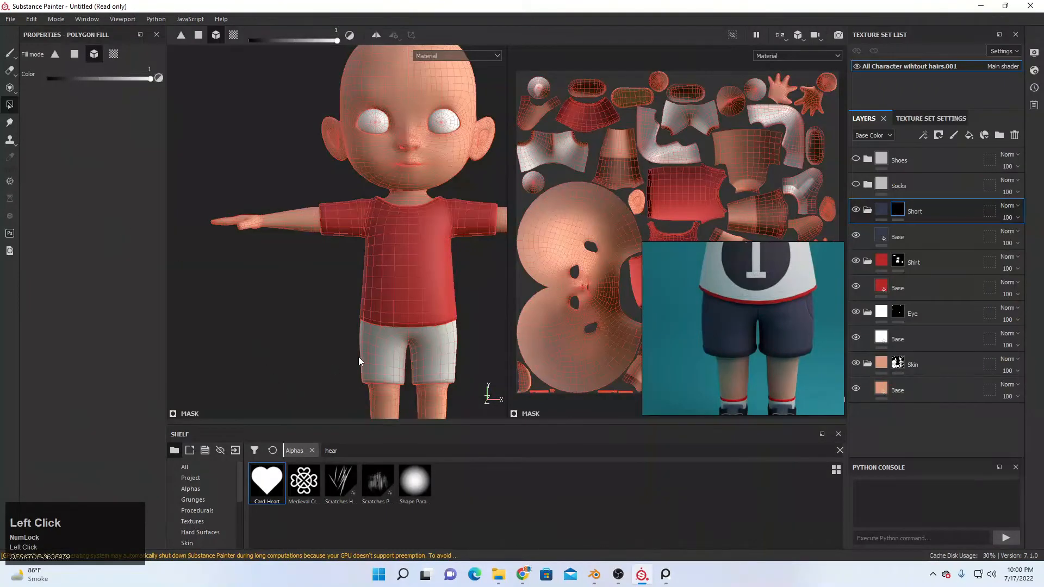
{"action": "left_click", "coordinate": [376, 357]}
{"action": "middle_click_drag", "start_coordinate": [389, 332], "coordinate": [398, 268], "text": "alt"}
{"action": "key", "text": "ctrl+z"}
{"action": "left_click", "coordinate": [445, 315]}
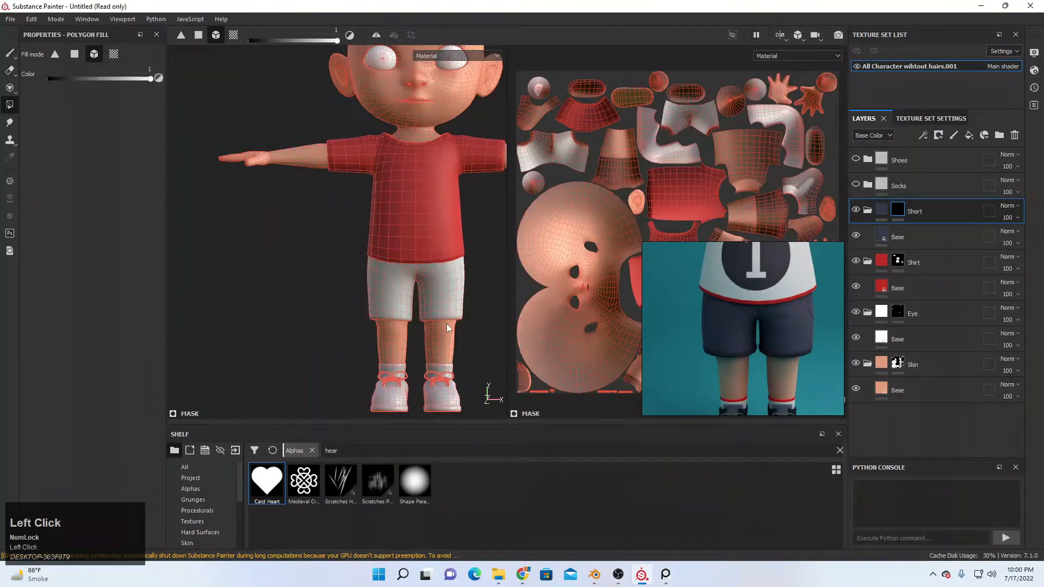
{"action": "left_click_drag", "start_coordinate": [445, 290], "coordinate": [426, 306], "text": "alt"}
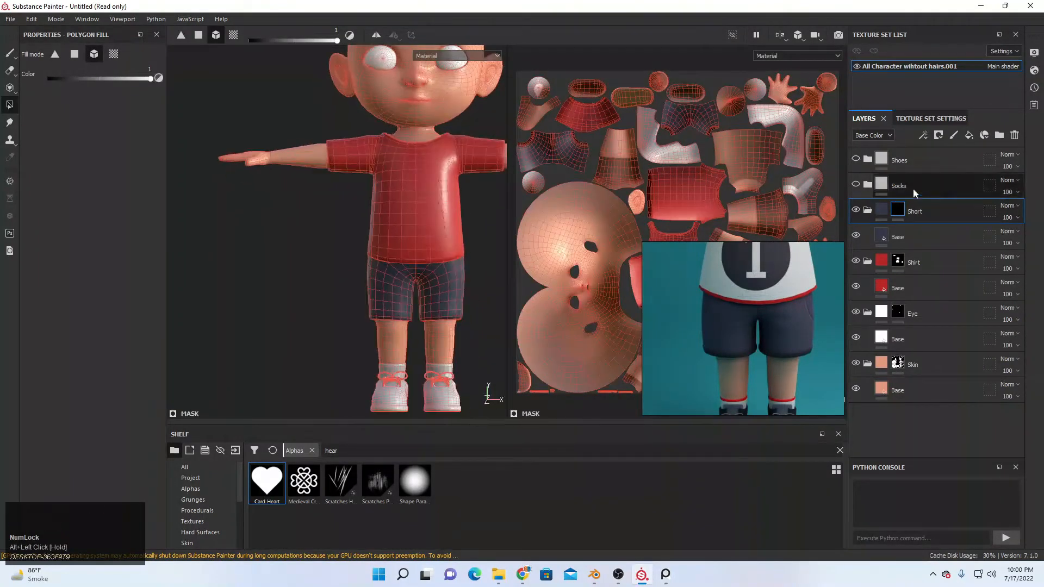
- Show and expand the Socks folder and set its Base layer's colour to dark red sampled from the reference sock stripe
{"action": "left_click", "coordinate": [856, 184]}
{"action": "left_click", "coordinate": [869, 184]}
{"action": "left_click", "coordinate": [887, 207]}
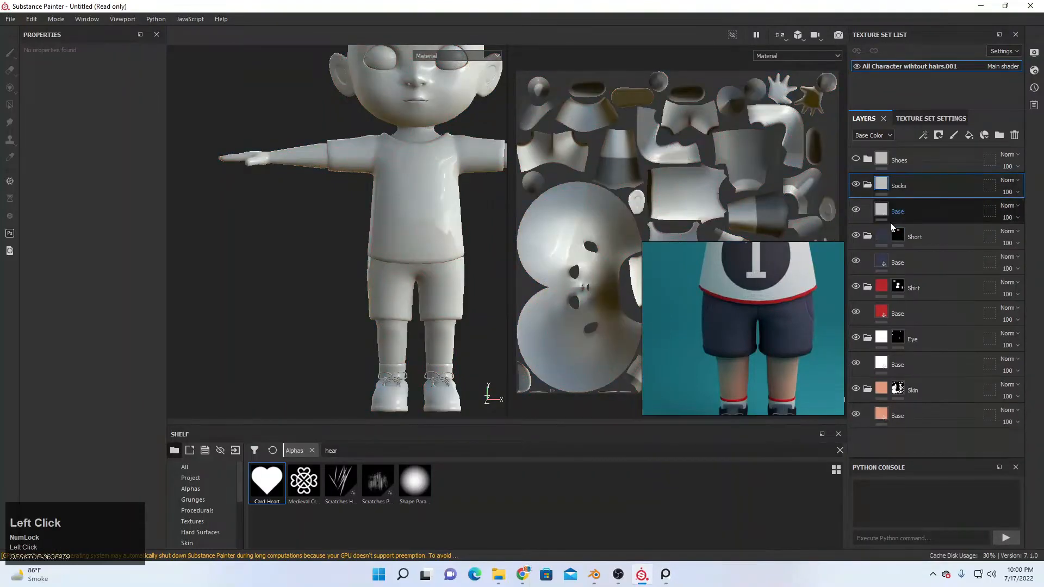
{"action": "middle_click", "coordinate": [755, 325]}
{"action": "left_click", "coordinate": [48, 319]}
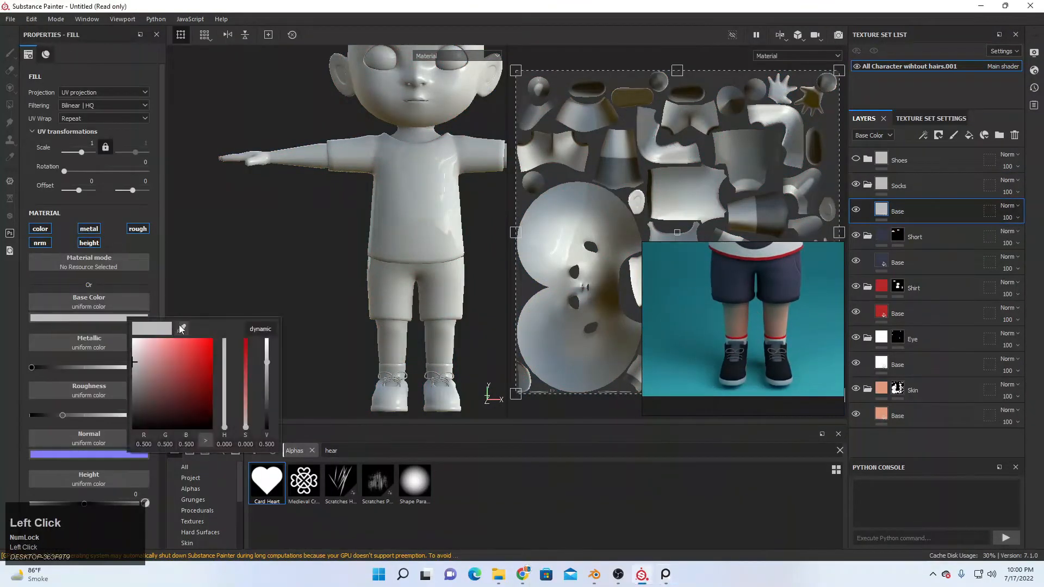
{"action": "left_click_drag", "start_coordinate": [180, 328], "coordinate": [771, 336]}
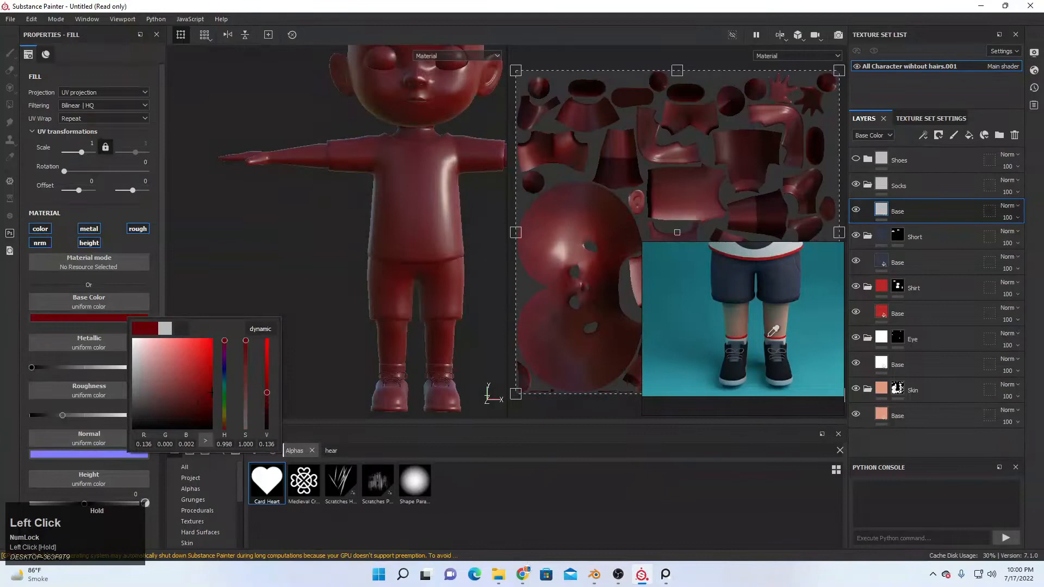
- Add a black mask to the Socks folder
{"action": "right_click", "coordinate": [905, 179]}
{"action": "left_click", "coordinate": [940, 21]}
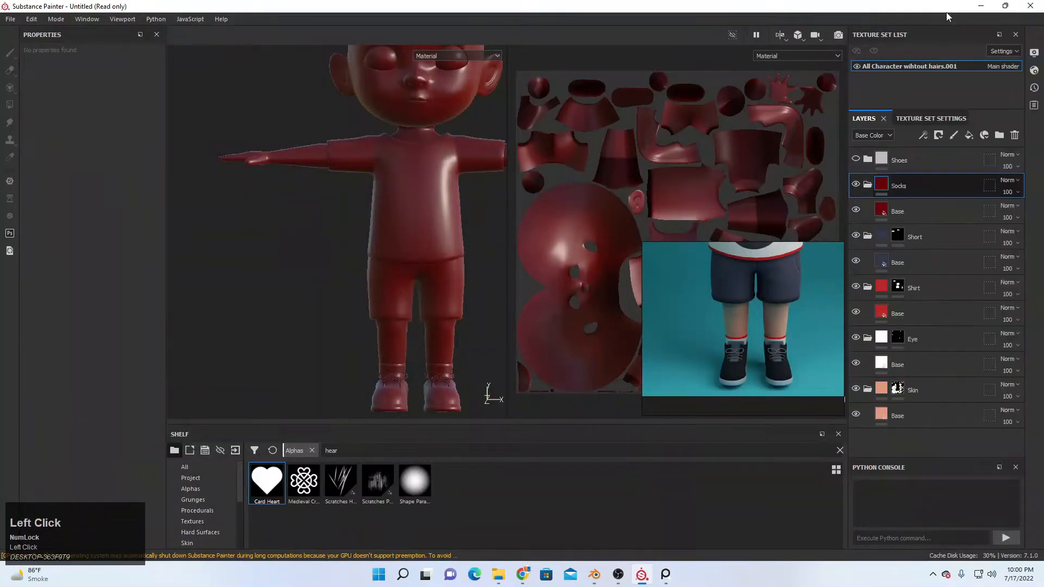
{"action": "right_click", "coordinate": [905, 185]}
{"action": "left_click", "coordinate": [915, 20]}
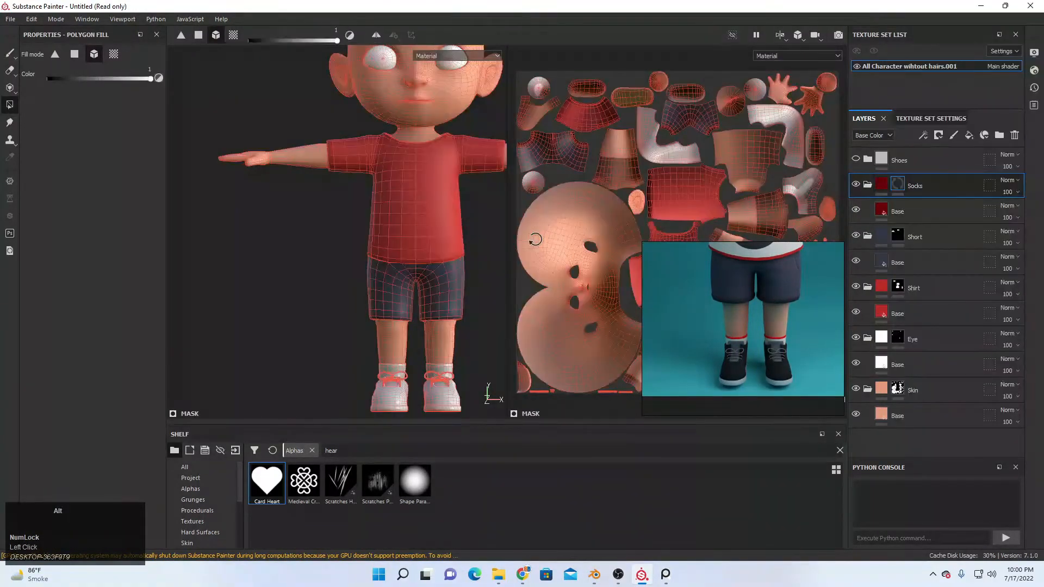
- Try revealing one sock in the Socks mask with a mesh-mode polygon fill, and undo the fill
{"action": "left_click_drag", "start_coordinate": [536, 240], "coordinate": [508, 269], "text": "alt"}
{"action": "middle_click_drag", "start_coordinate": [489, 286], "coordinate": [483, 231], "text": "alt"}
{"action": "left_click_drag", "start_coordinate": [616, 155], "coordinate": [650, 135], "text": "alt+shift"}
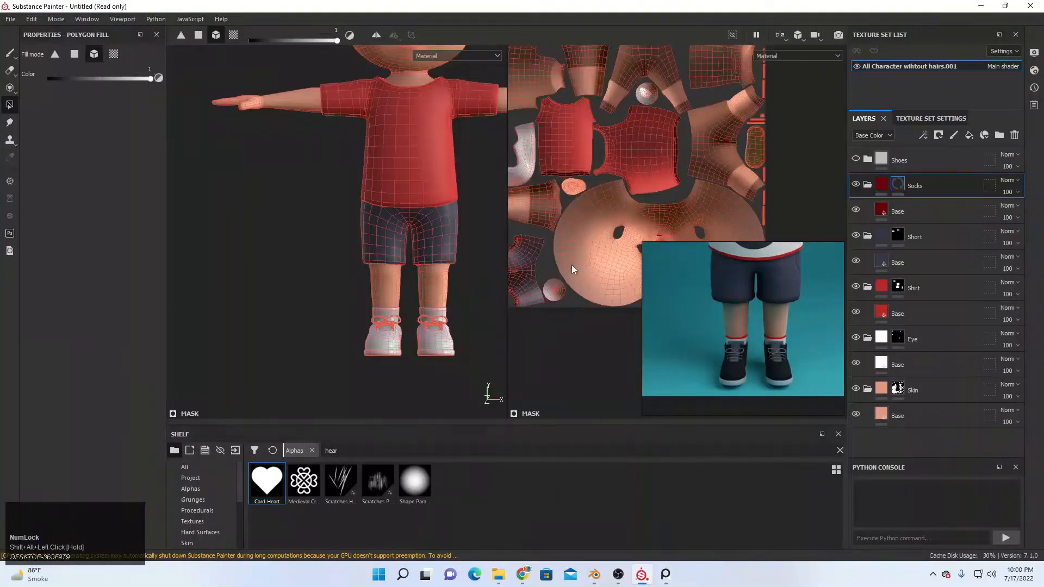
{"action": "scroll", "coordinate": [572, 266], "scroll_direction": "down", "scroll_amount": 5}
{"action": "left_click_drag", "start_coordinate": [608, 194], "coordinate": [719, 176], "text": "alt"}
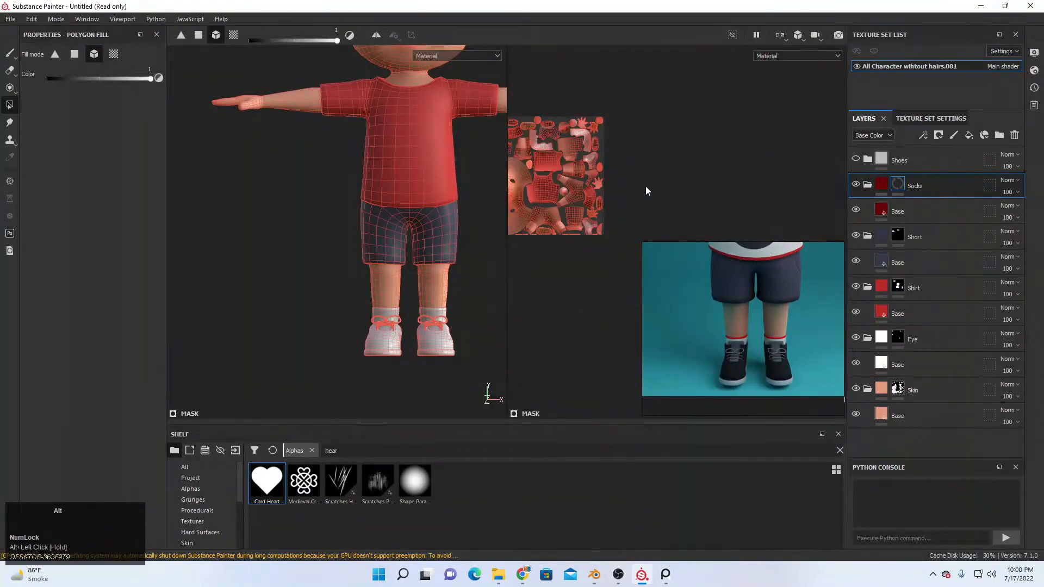
{"action": "middle_click_drag", "start_coordinate": [645, 190], "coordinate": [726, 199]}
{"action": "scroll", "coordinate": [443, 318], "scroll_direction": "down", "scroll_amount": 5}
{"action": "middle_click_drag", "start_coordinate": [443, 318], "coordinate": [393, 262]}
{"action": "scroll", "coordinate": [408, 277], "scroll_direction": "down", "scroll_amount": 5}
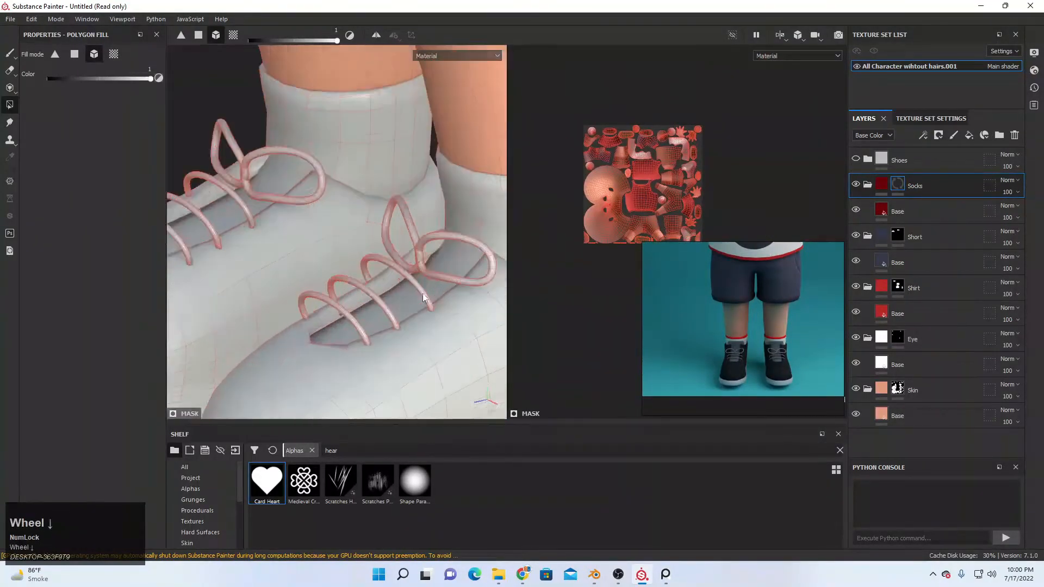
{"action": "left_click_drag", "start_coordinate": [422, 294], "coordinate": [455, 300], "text": "alt"}
{"action": "middle_click_drag", "start_coordinate": [455, 300], "coordinate": [405, 340], "text": "alt"}
{"action": "left_click", "coordinate": [425, 224]}
{"action": "scroll", "coordinate": [424, 226], "scroll_direction": "up", "scroll_amount": 5}
{"action": "left_click_drag", "start_coordinate": [371, 252], "coordinate": [405, 255], "text": "alt"}
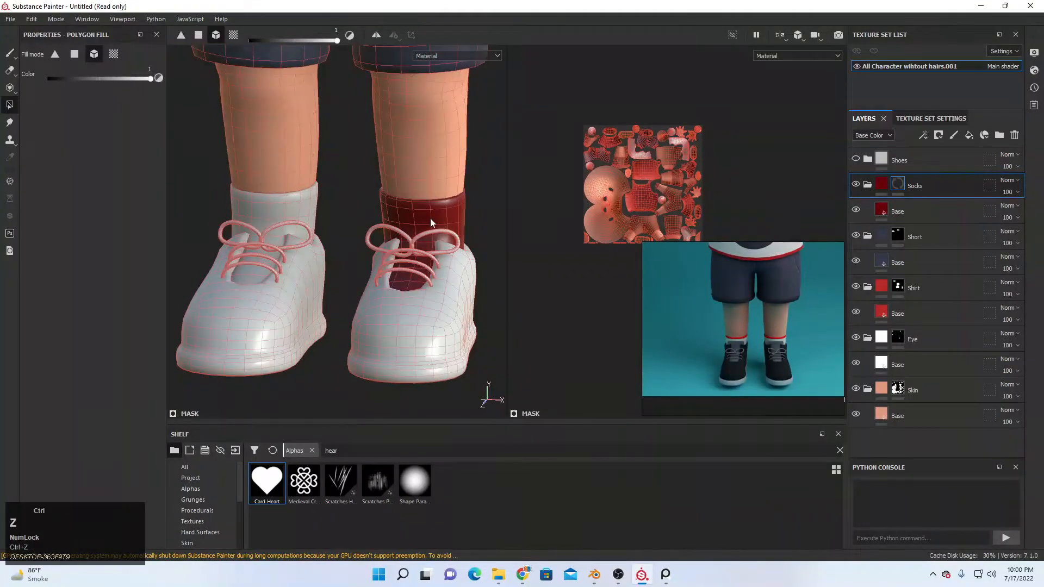
{"action": "left_click_drag", "start_coordinate": [429, 218], "coordinate": [459, 228], "text": "alt"}
{"action": "key", "text": "ctrl+z"}
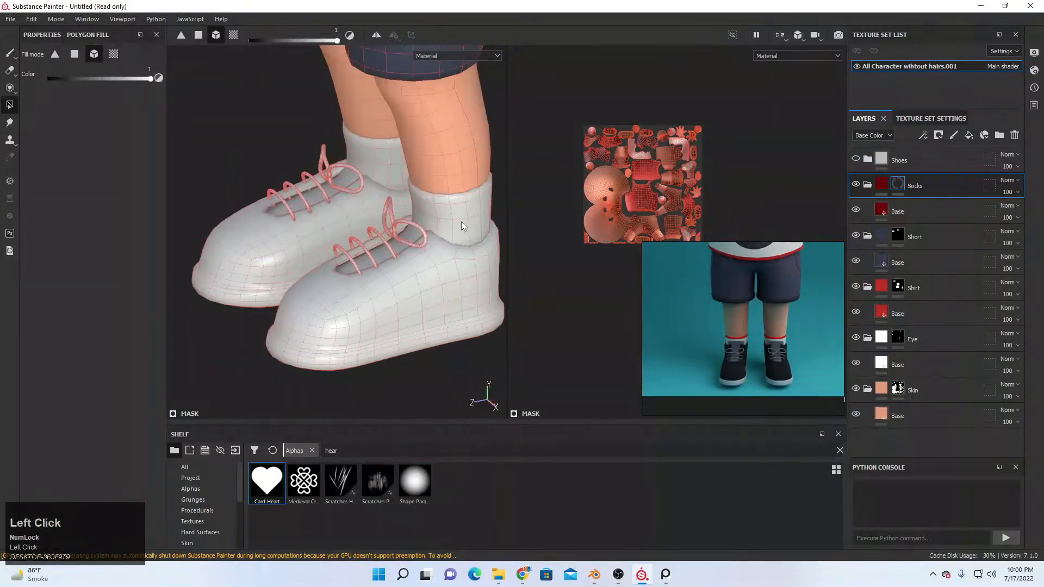
{"action": "left_click", "coordinate": [461, 221]}
{"action": "key", "text": "ctrl+z"}
- Reveal both socks in the Socks folder's mask with mesh-mode polygon fills
{"action": "left_click_drag", "start_coordinate": [311, 226], "coordinate": [418, 193], "text": "alt"}
{"action": "middle_click_drag", "start_coordinate": [417, 192], "coordinate": [436, 201], "text": "alt"}
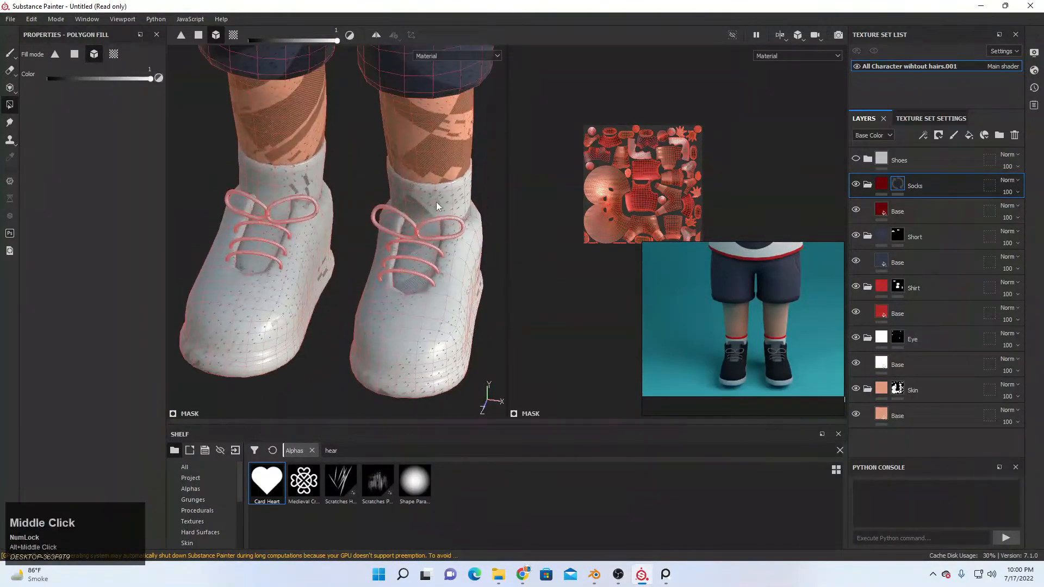
{"action": "left_click", "coordinate": [435, 201]}
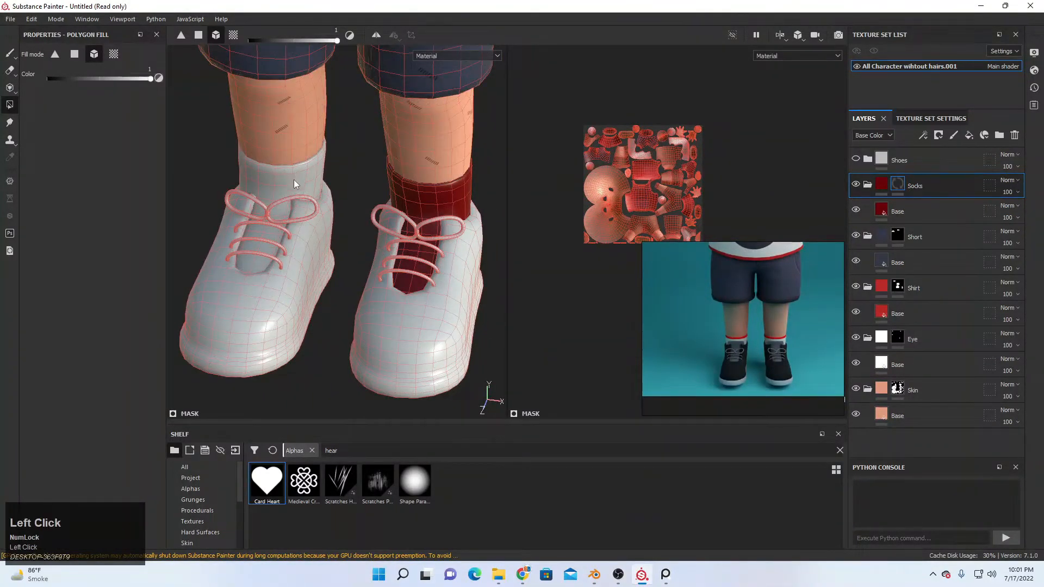
{"action": "left_click_drag", "start_coordinate": [311, 184], "coordinate": [371, 158], "text": "alt"}
{"action": "left_click", "coordinate": [305, 171]}
{"action": "left_click_drag", "start_coordinate": [305, 171], "coordinate": [379, 173], "text": "alt"}
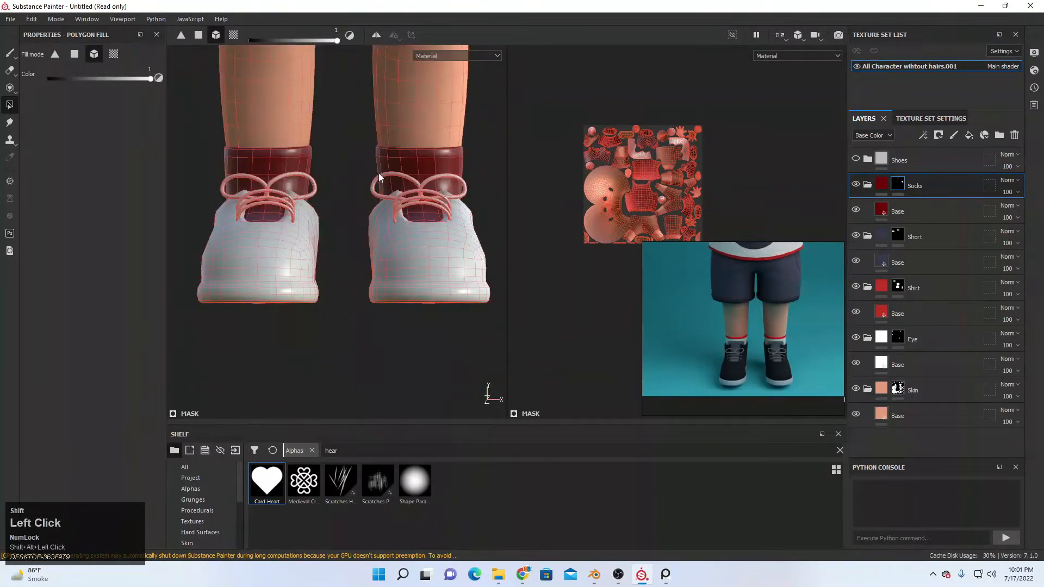
- Change the Socks Base colour to bright red, about R 0.808, G 0, B 0.009, and set roughness to about 0.547
{"action": "middle_click_drag", "start_coordinate": [378, 173], "coordinate": [383, 217], "text": "alt"}
{"action": "left_click", "coordinate": [881, 210]}
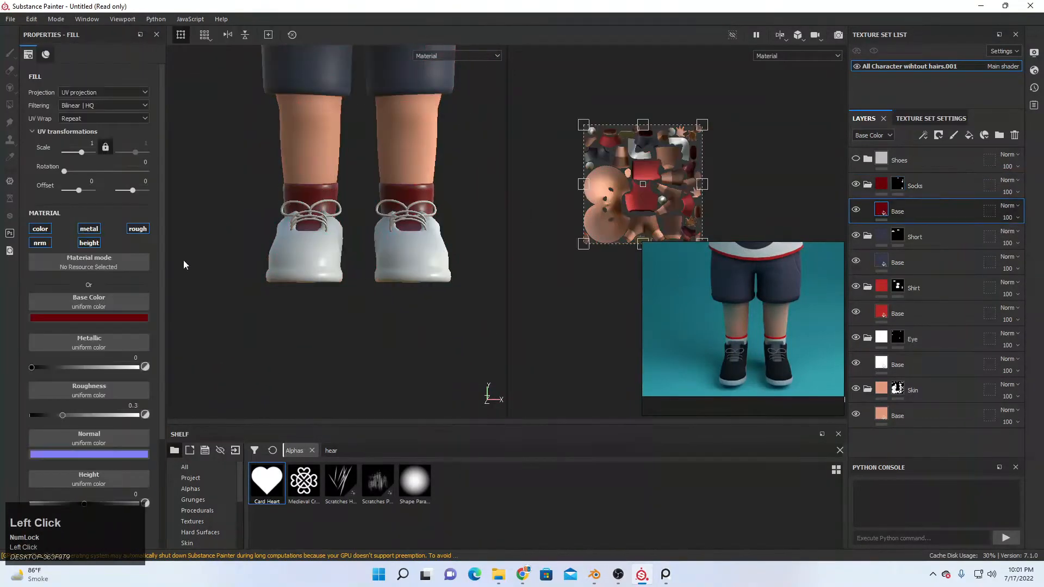
{"action": "left_click", "coordinate": [125, 316]}
{"action": "left_click_drag", "start_coordinate": [185, 352], "coordinate": [212, 344]}
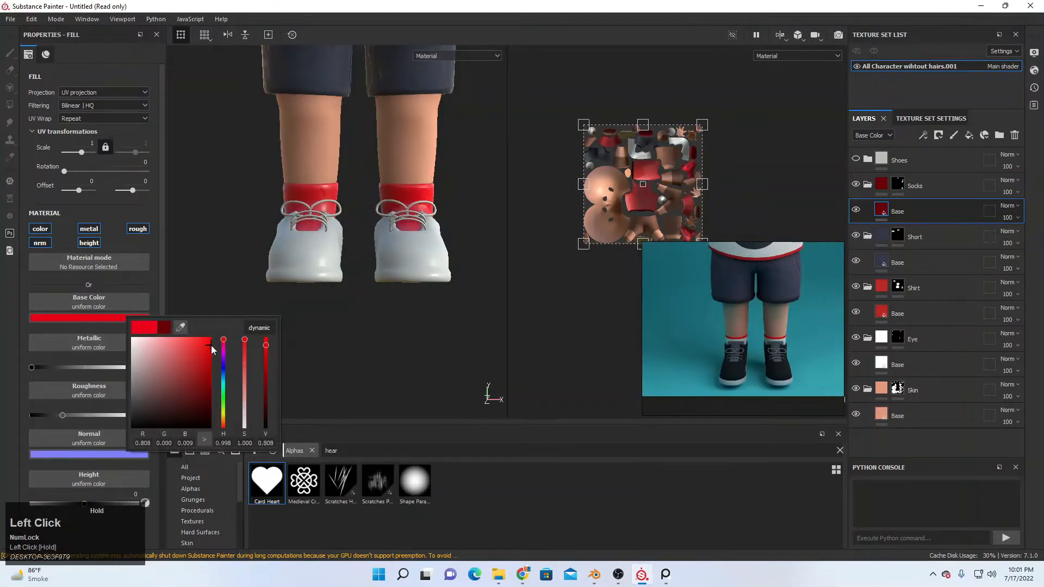
{"action": "left_click", "coordinate": [89, 415]}
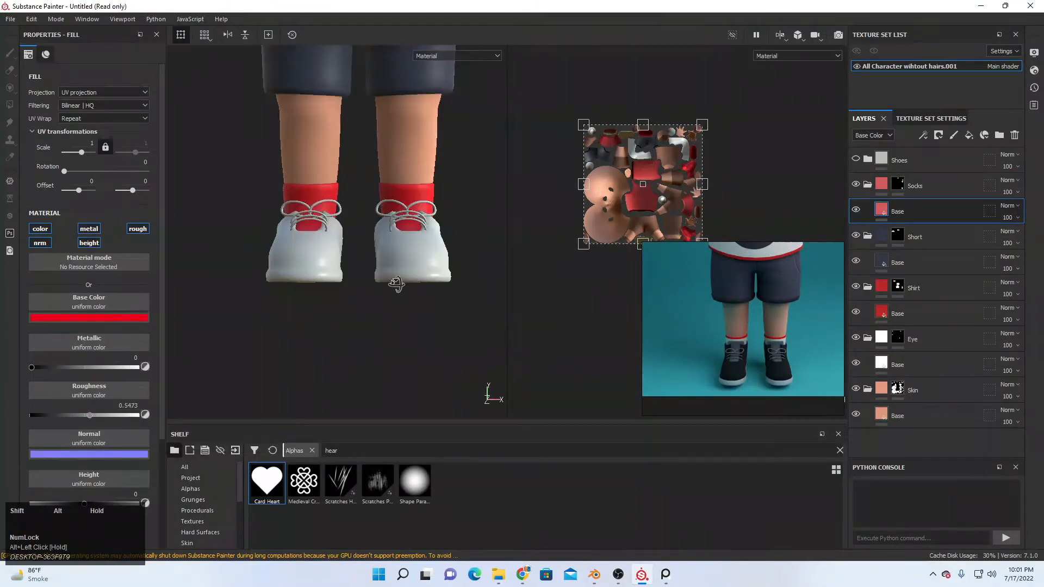
{"action": "middle_click_drag", "start_coordinate": [395, 283], "coordinate": [422, 362], "text": "alt"}
- Collapse the Socks folder, show and expand the Shoes folder, and sample the reference shoes' near-black for its Base layer
{"action": "left_click", "coordinate": [867, 184]}
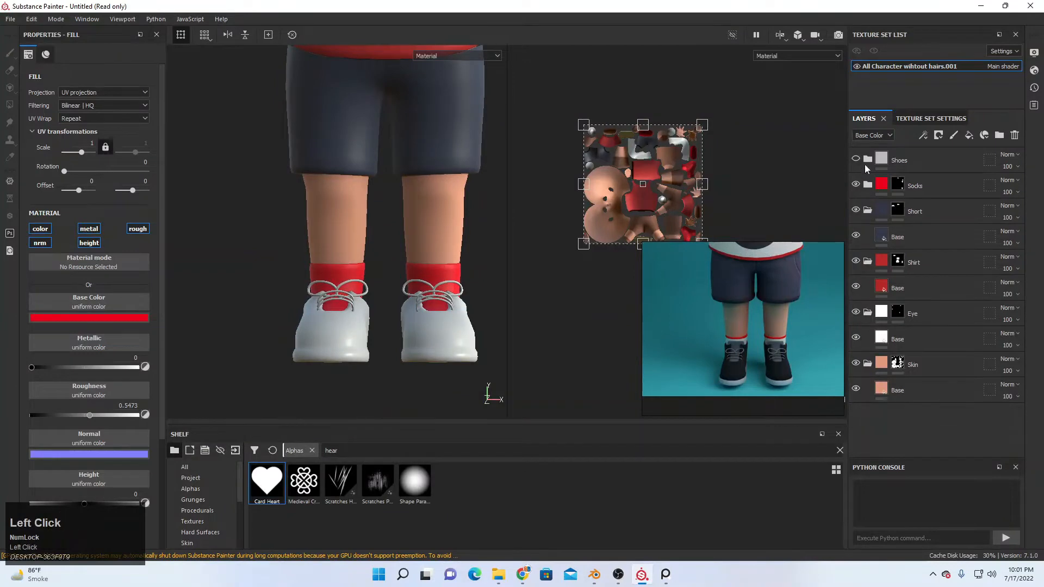
{"action": "left_click", "coordinate": [855, 158]}
{"action": "left_click", "coordinate": [868, 158]}
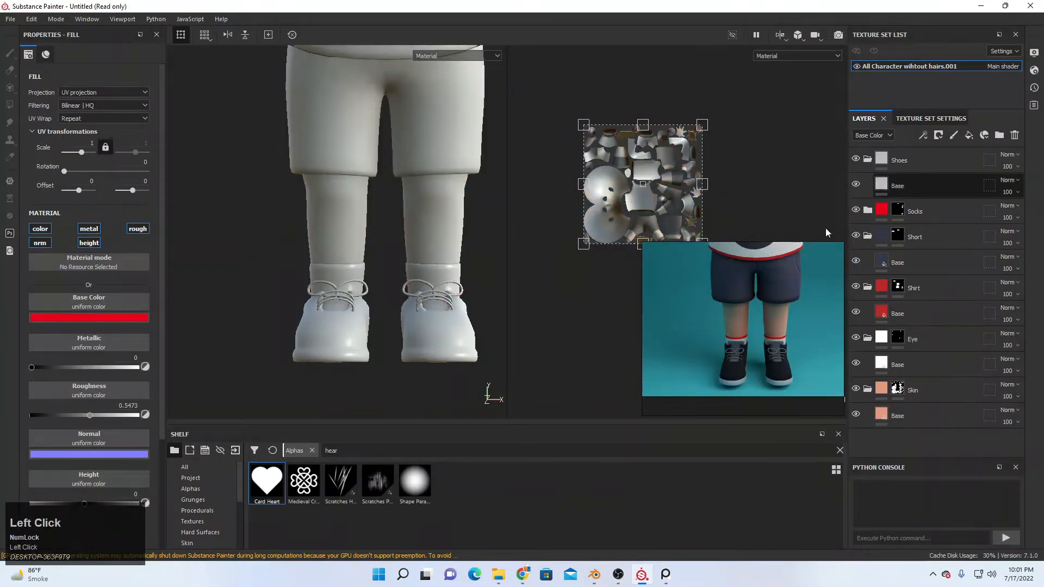
{"action": "left_click", "coordinate": [897, 186]}
{"action": "left_click", "coordinate": [52, 317]}
{"action": "left_click_drag", "start_coordinate": [162, 334], "coordinate": [749, 368]}
- Add a black mask to the Shoes folder, reveal both shoes with mesh-mode polygon fills, and collapse the folder
{"action": "right_click", "coordinate": [905, 164]}
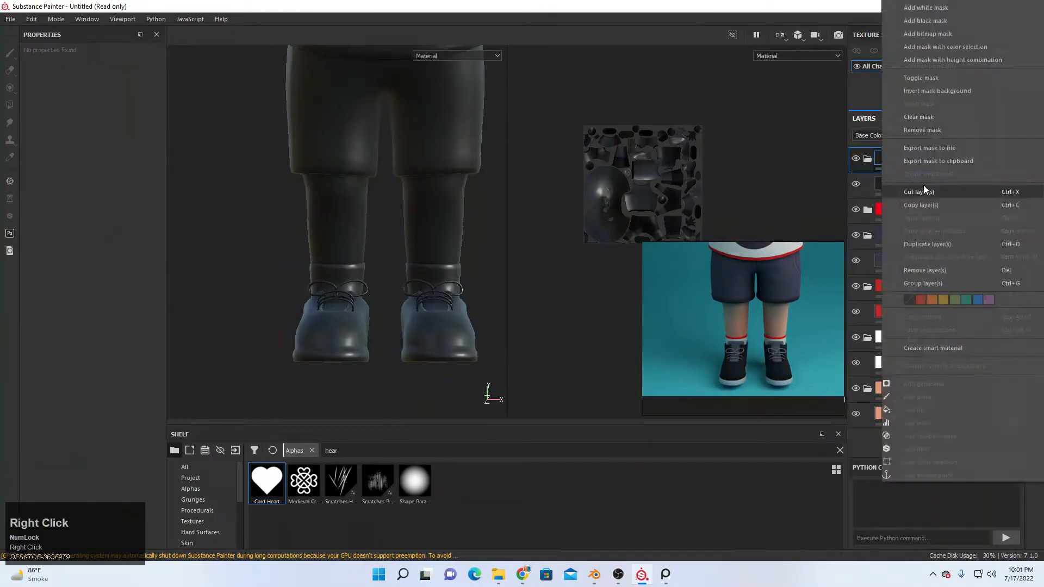
{"action": "left_click", "coordinate": [941, 22]}
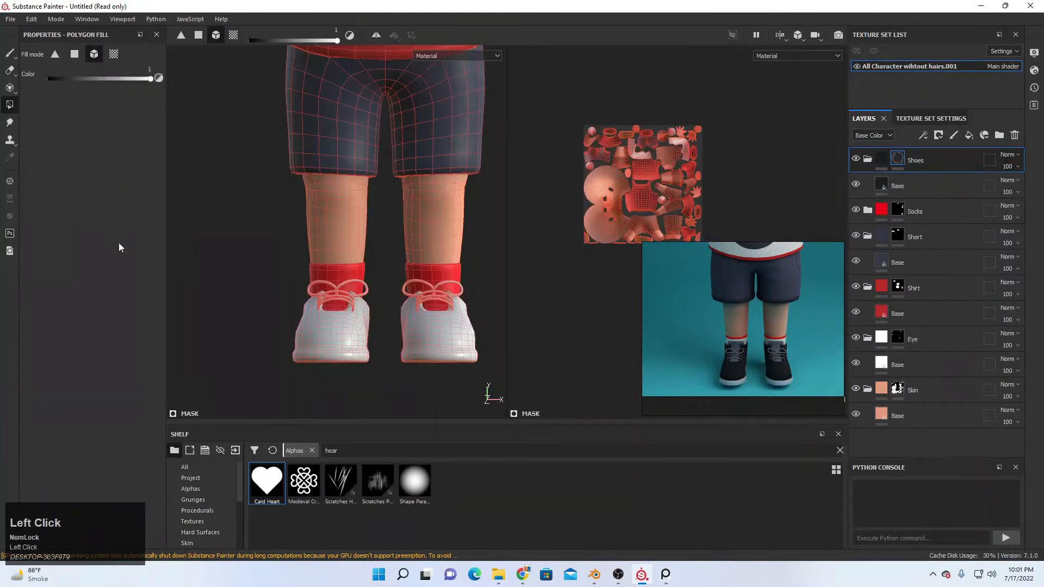
{"action": "left_click_drag", "start_coordinate": [349, 327], "coordinate": [327, 341], "text": "alt"}
{"action": "left_click", "coordinate": [343, 341]}
{"action": "left_click", "coordinate": [439, 370]}
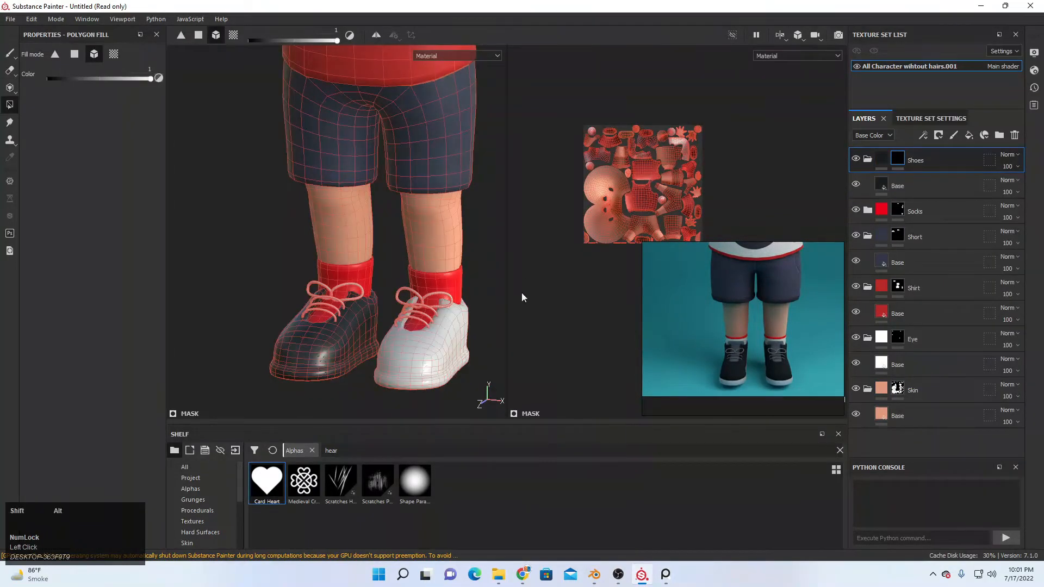
{"action": "left_click_drag", "start_coordinate": [521, 297], "coordinate": [474, 248], "text": "alt+shift"}
{"action": "left_click", "coordinate": [867, 159]}
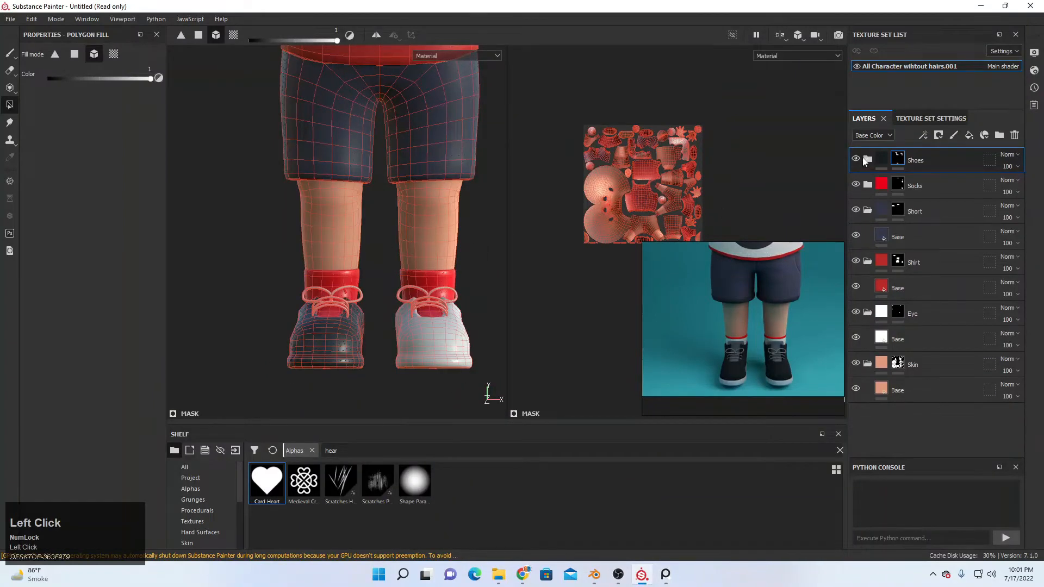
- Inspect the whole character with the polygon wireframe hidden by switching to the Paint tool
{"action": "left_click_drag", "start_coordinate": [325, 321], "coordinate": [378, 274], "text": "alt"}
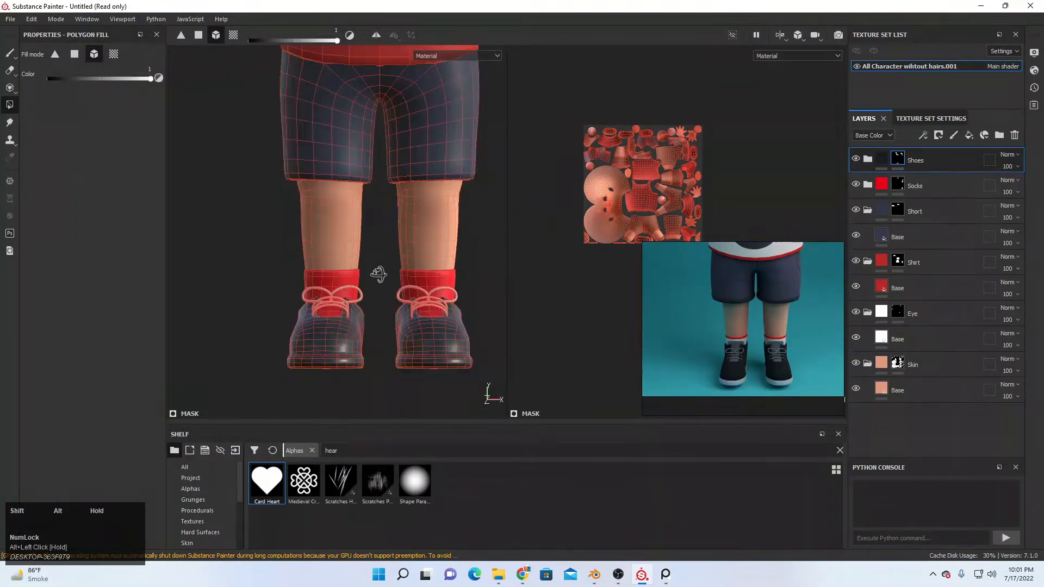
{"action": "scroll", "coordinate": [404, 281], "scroll_direction": "down", "scroll_amount": 4}
{"action": "middle_click_drag", "start_coordinate": [387, 273], "coordinate": [393, 294], "text": "alt"}
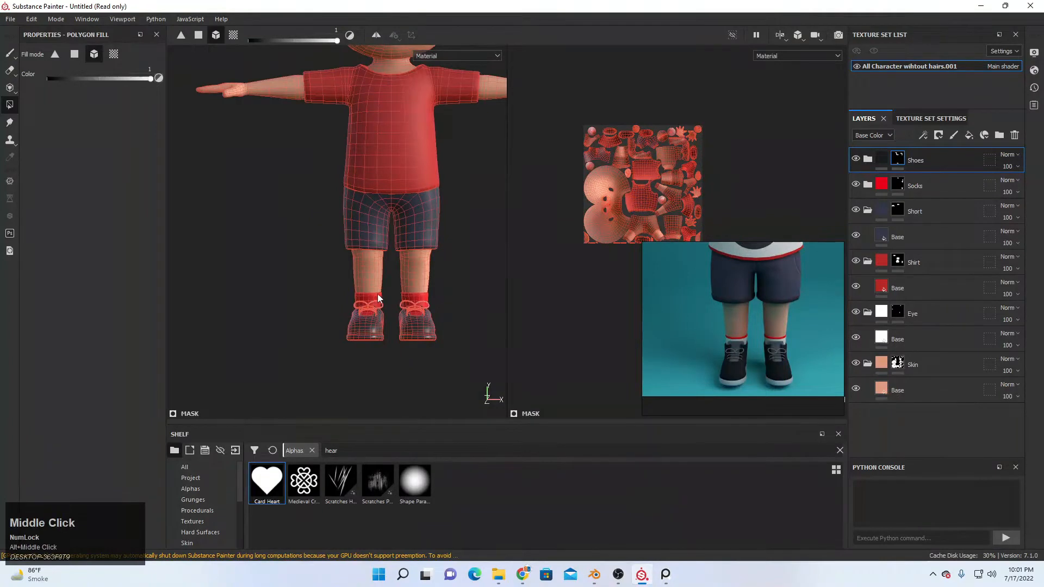
{"action": "scroll", "coordinate": [378, 293], "scroll_direction": "down", "scroll_amount": 3}
{"action": "middle_click_drag", "start_coordinate": [347, 237], "coordinate": [345, 308], "text": "alt"}
{"action": "left_click", "coordinate": [13, 58]}
{"action": "middle_click_drag", "start_coordinate": [402, 261], "coordinate": [402, 255]}
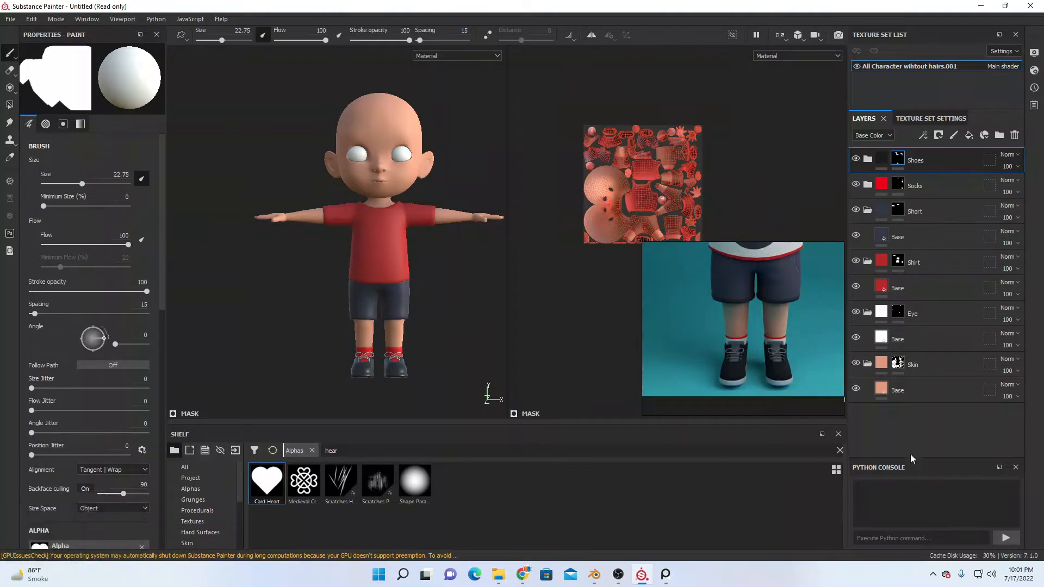
- Try a roughness of about 0.577 on the Skin folder's Base layer, toggling layer visibility to compare
{"action": "left_click", "coordinate": [892, 391]}
{"action": "left_click_drag", "start_coordinate": [96, 419], "coordinate": [88, 419]}
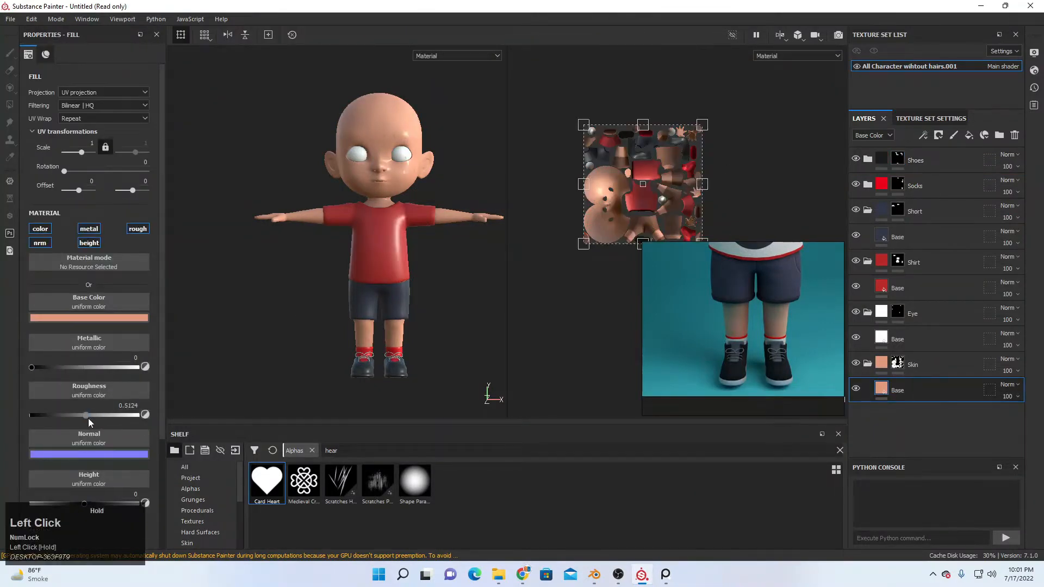
{"action": "left_click_drag", "start_coordinate": [433, 291], "coordinate": [494, 263], "text": "alt"}
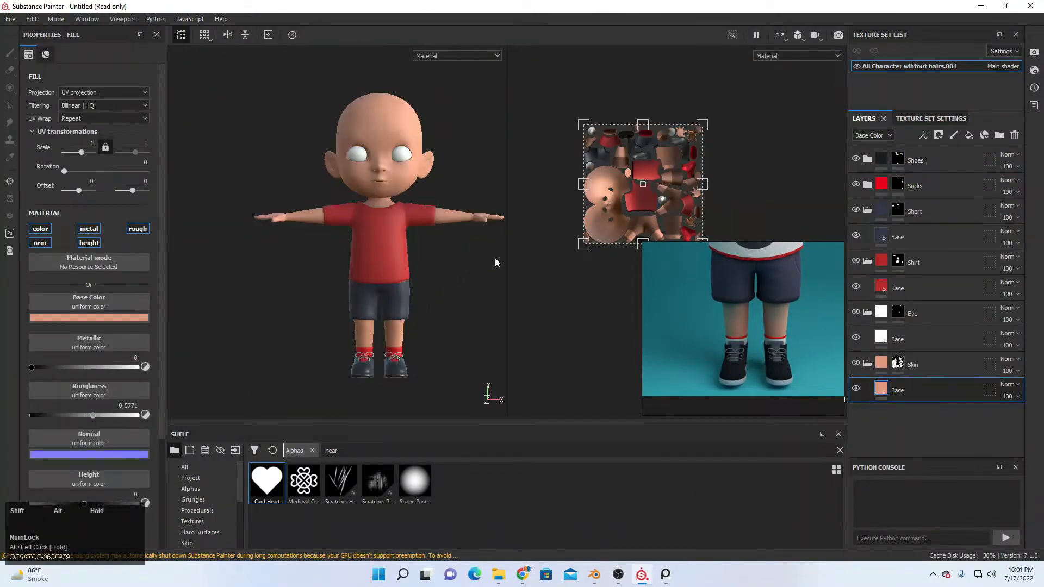
{"action": "left_click", "coordinate": [856, 389]}
{"action": "left_click", "coordinate": [856, 389]}
{"action": "scroll", "coordinate": [383, 264], "scroll_direction": "up", "scroll_amount": 5}
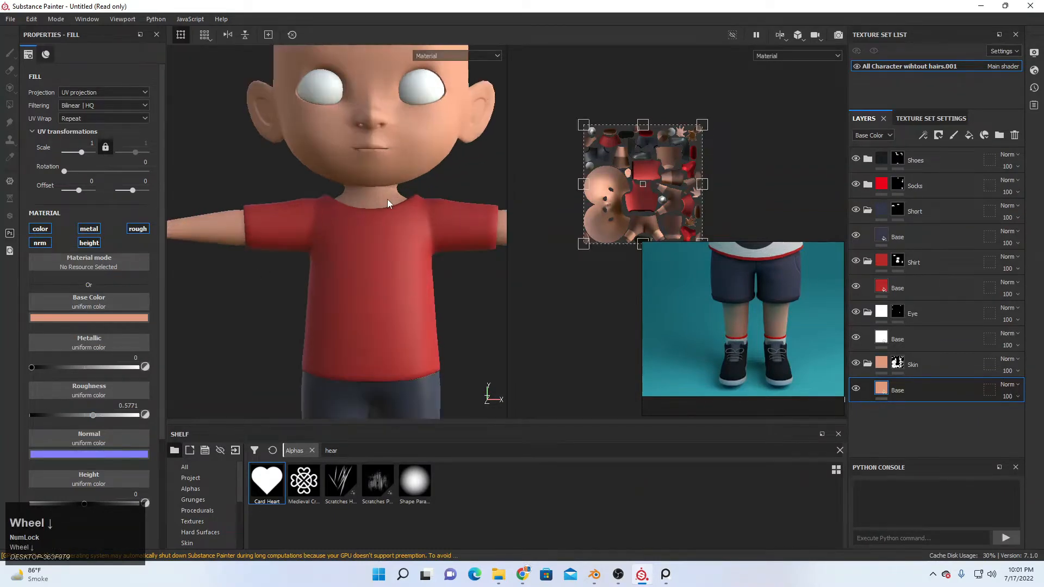
{"action": "middle_click_drag", "start_coordinate": [387, 199], "coordinate": [417, 254], "text": "alt"}
{"action": "left_click", "coordinate": [856, 361]}
{"action": "left_click", "coordinate": [856, 362]}
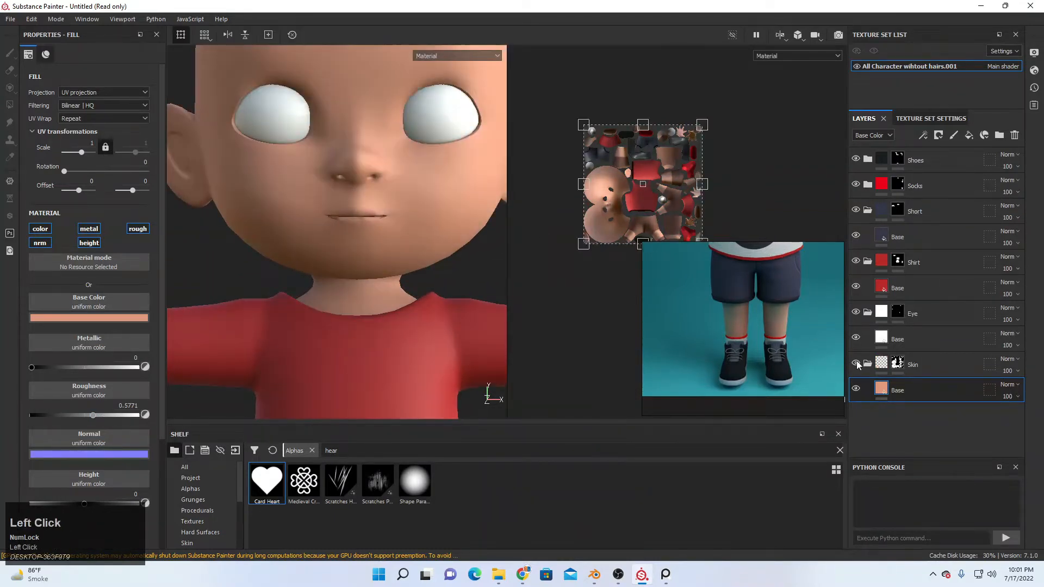
- Set the Skin Base layer's roughness to about 0.448 and compare the face with the Skin folder hidden and shown
{"action": "scroll", "coordinate": [340, 181], "scroll_direction": "down", "scroll_amount": 3}
{"action": "left_click", "coordinate": [73, 415]}
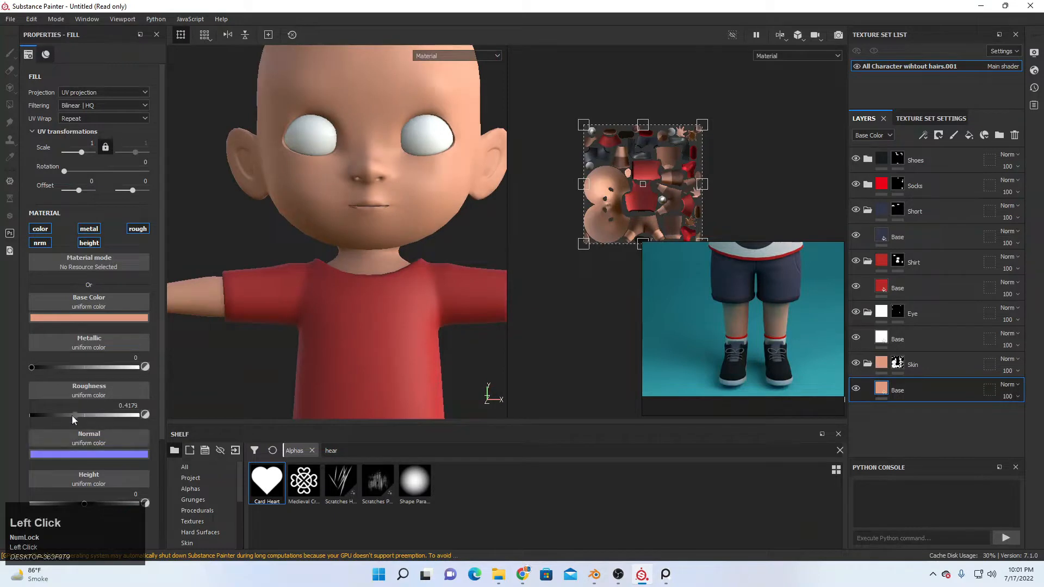
{"action": "left_click", "coordinate": [856, 361]}
{"action": "left_click", "coordinate": [856, 361]}
{"action": "middle_click_drag", "start_coordinate": [490, 242], "coordinate": [377, 228], "text": "alt"}
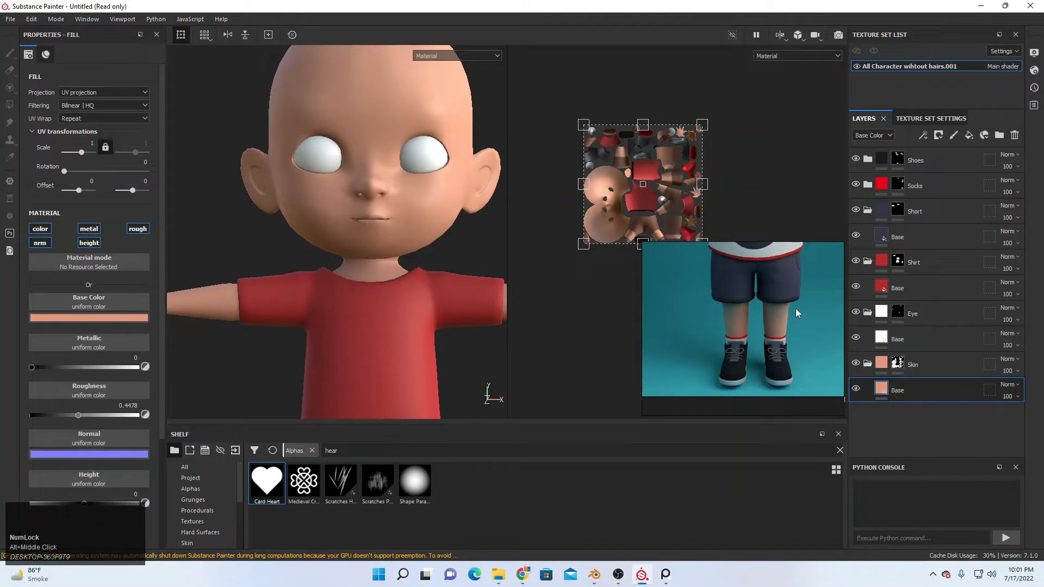
- Duplicate the Base layer inside the Skin folder
{"action": "middle_click_drag", "start_coordinate": [794, 308], "coordinate": [775, 330]}
{"action": "scroll", "coordinate": [751, 305], "scroll_direction": "up", "scroll_amount": 3}
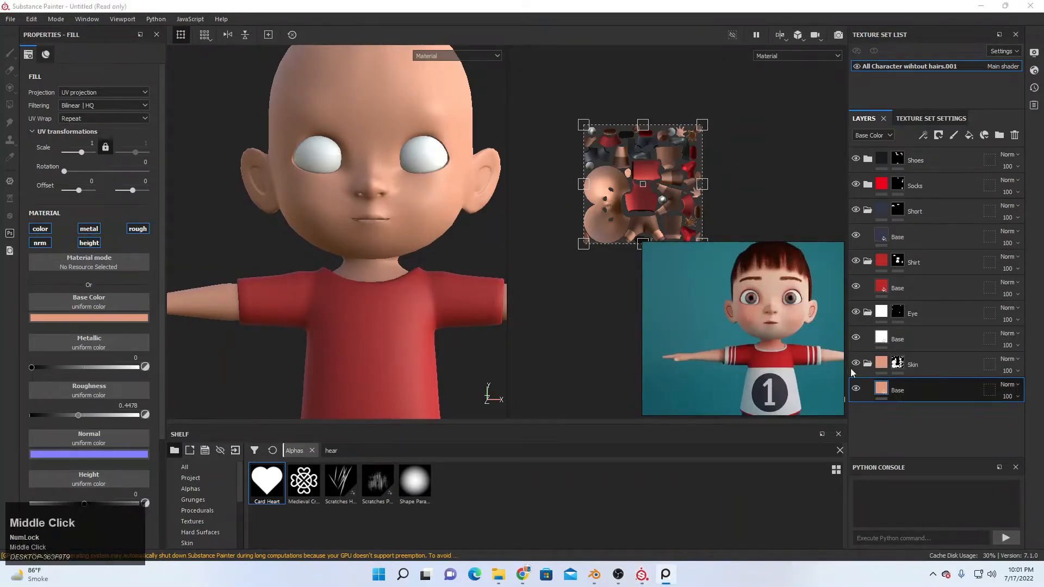
{"action": "left_click", "coordinate": [900, 389], "text": "ctrl"}
{"action": "key", "text": "ctrl+d"}
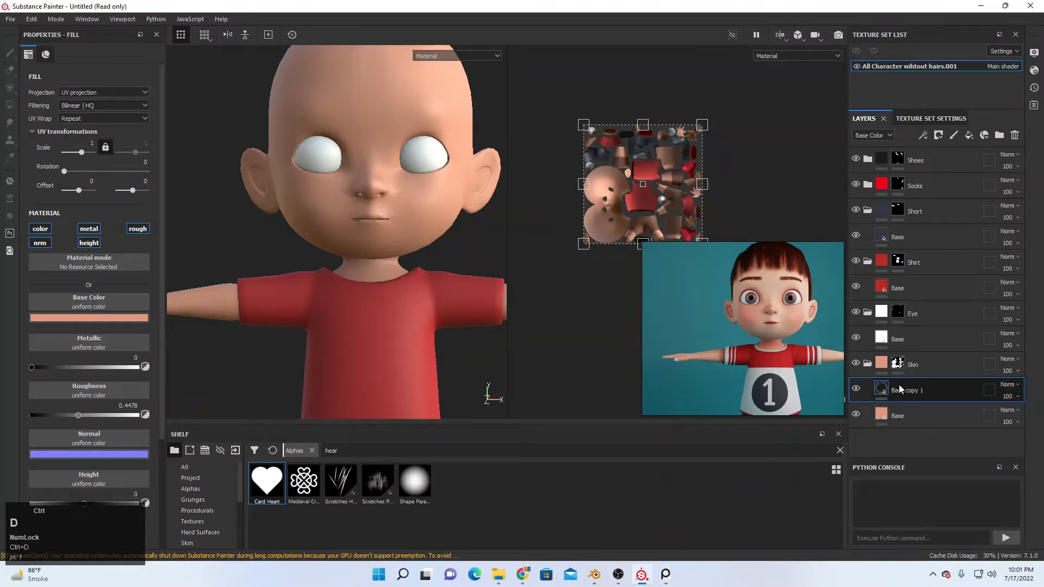
- Sample the reference lips for the duplicated layer's base colour and brighten it to pink, about R 0.808, G 0.101, B 0.185
{"action": "left_click", "coordinate": [135, 318]}
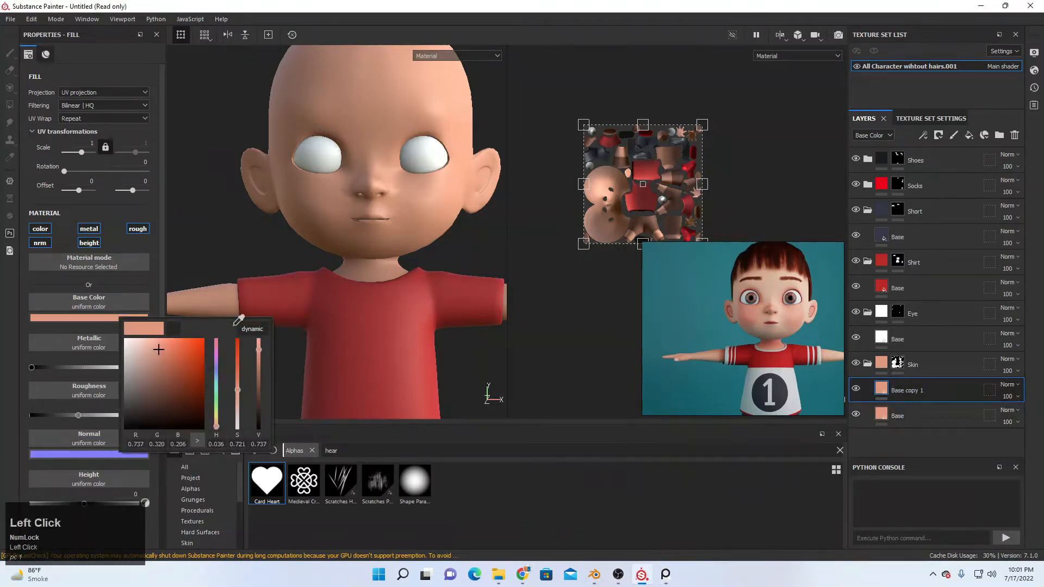
{"action": "left_click_drag", "start_coordinate": [163, 392], "coordinate": [149, 373]}
{"action": "left_click_drag", "start_coordinate": [770, 321], "coordinate": [769, 323]}
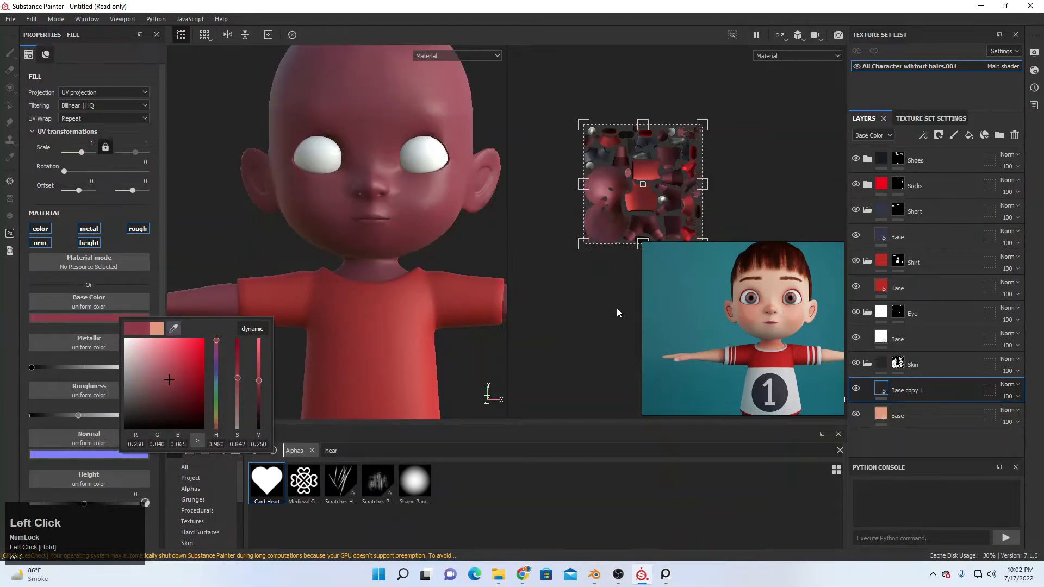
{"action": "left_click_drag", "start_coordinate": [181, 370], "coordinate": [173, 347]}
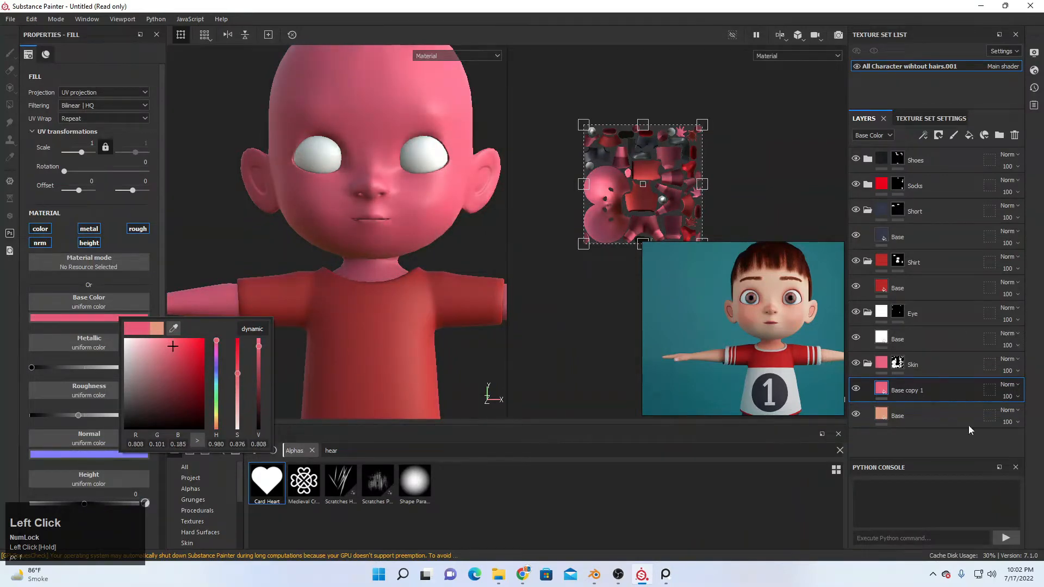
- Add a black mask to the pink Base copy 1 layer and reveal the lips with a UV-chunk polygon fill
{"action": "right_click", "coordinate": [898, 392]}
{"action": "left_click", "coordinate": [924, 18]}
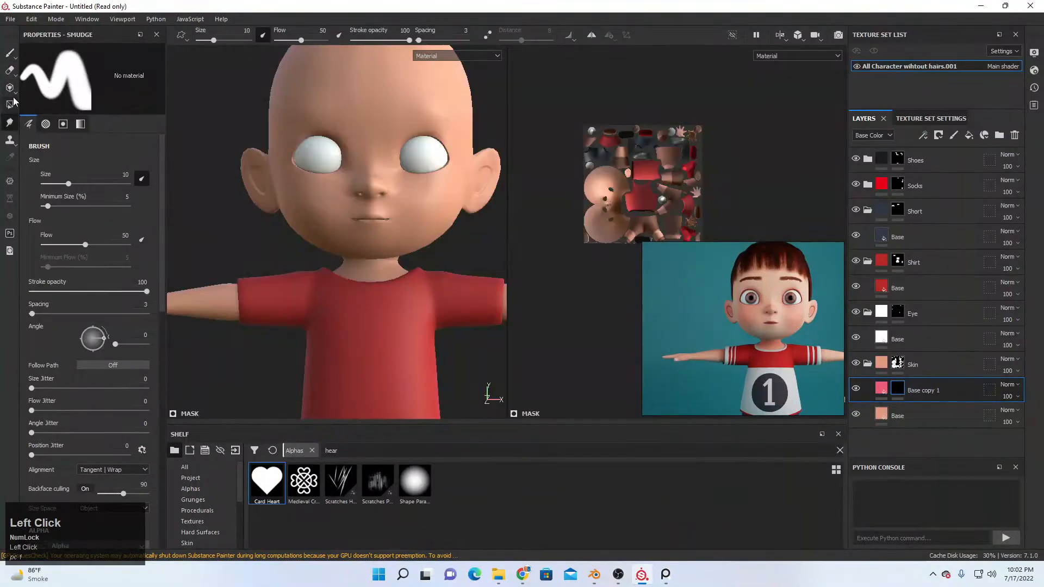
{"action": "left_click", "coordinate": [10, 105]}
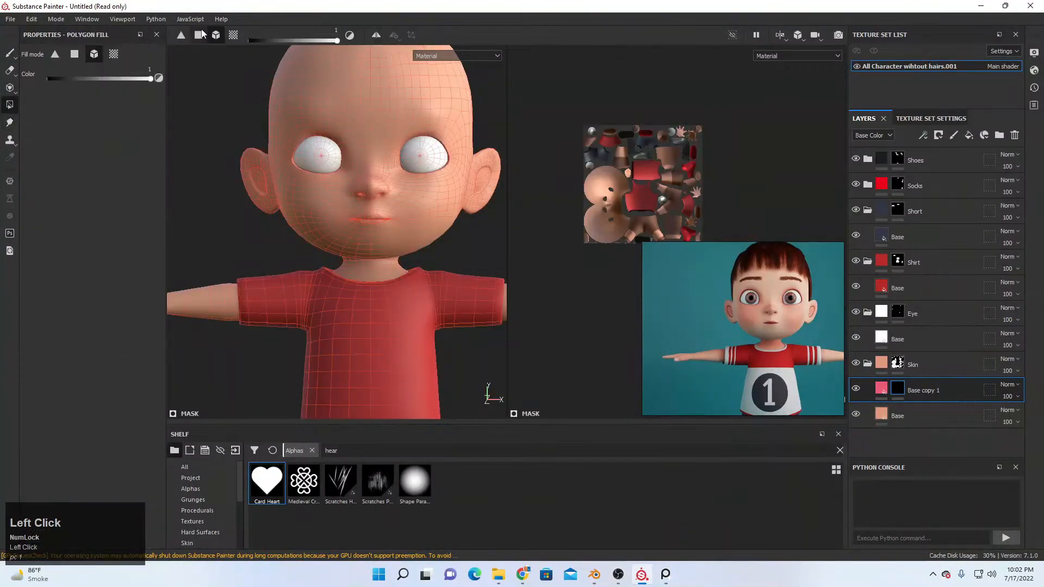
{"action": "left_click", "coordinate": [232, 35]}
{"action": "scroll", "coordinate": [387, 269], "scroll_direction": "up", "scroll_amount": 5}
{"action": "middle_click_drag", "start_coordinate": [353, 140], "coordinate": [383, 210]}
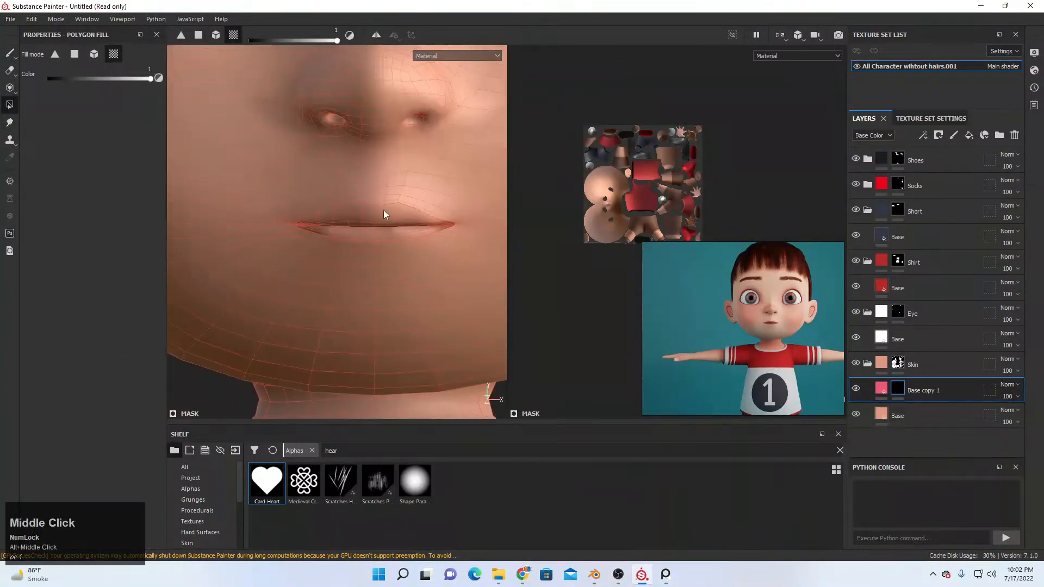
{"action": "left_click", "coordinate": [383, 209]}
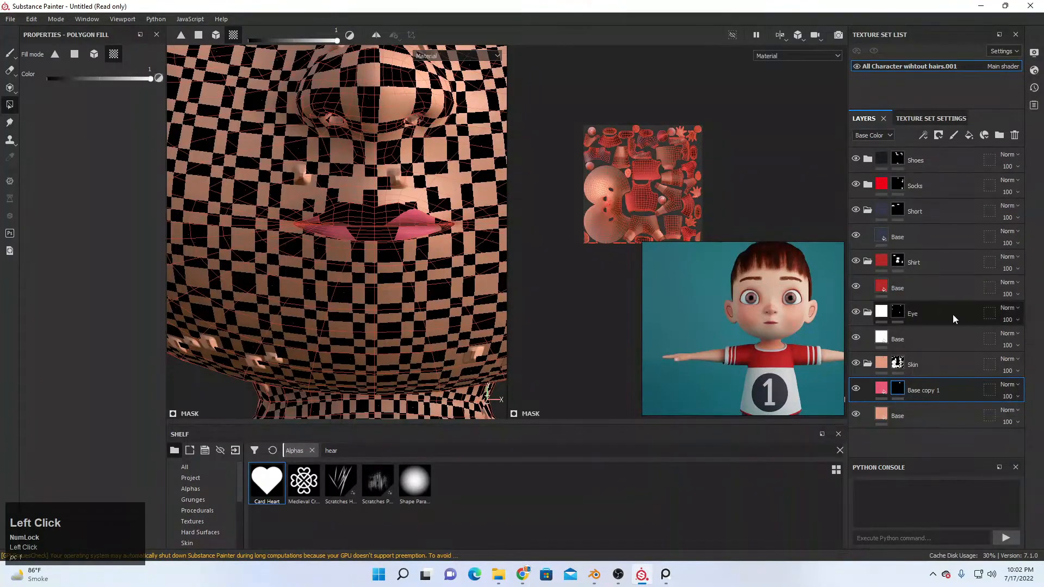
{"action": "left_click", "coordinate": [855, 414]}
{"action": "left_click", "coordinate": [856, 414]}
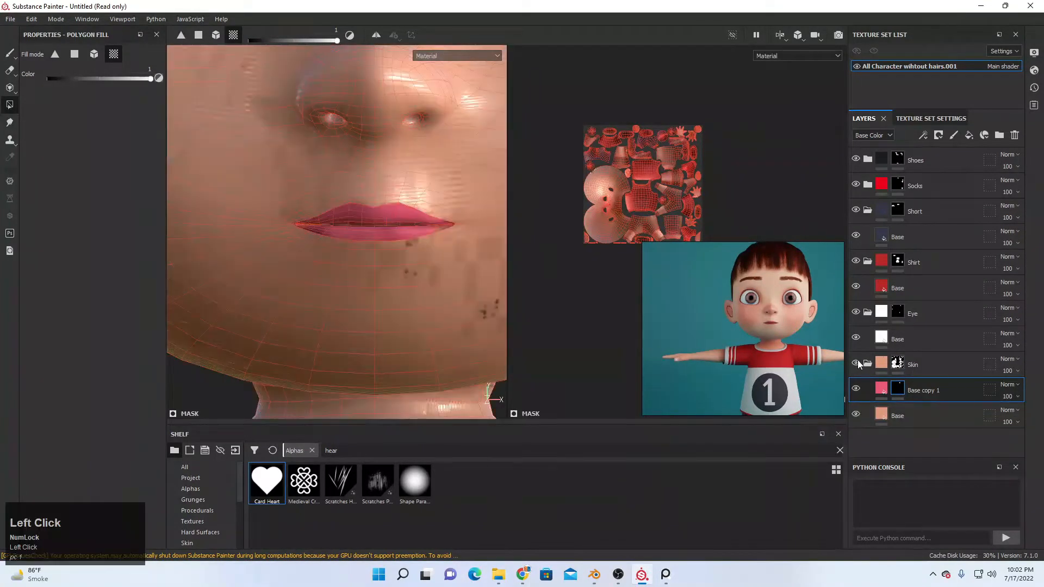
{"action": "left_click", "coordinate": [857, 362]}
{"action": "left_click", "coordinate": [857, 362]}
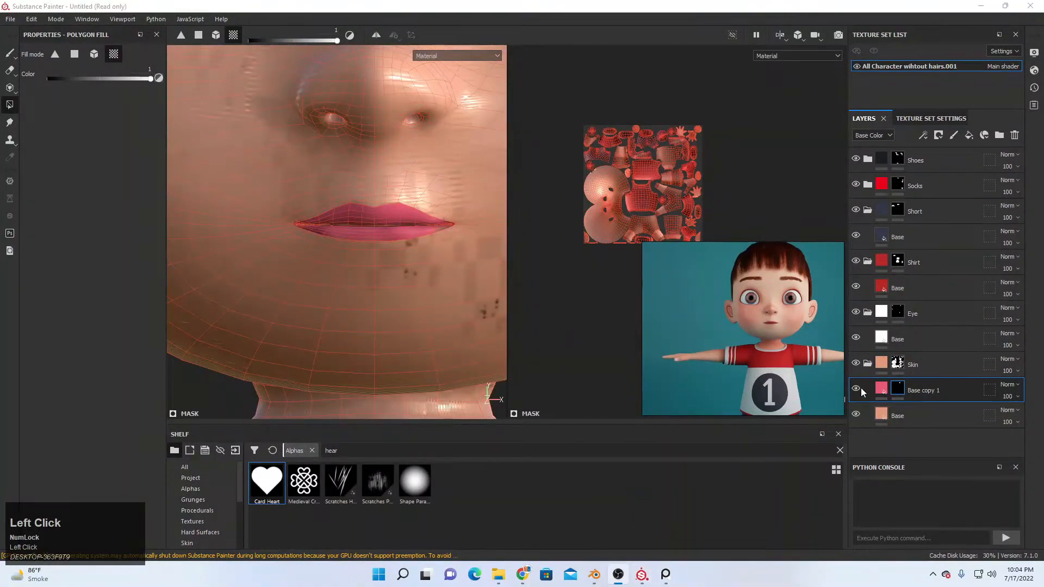
- Try a lighter, less saturated pink as the lip layer's base colour and check it on the whole face
{"action": "left_click", "coordinate": [881, 388]}
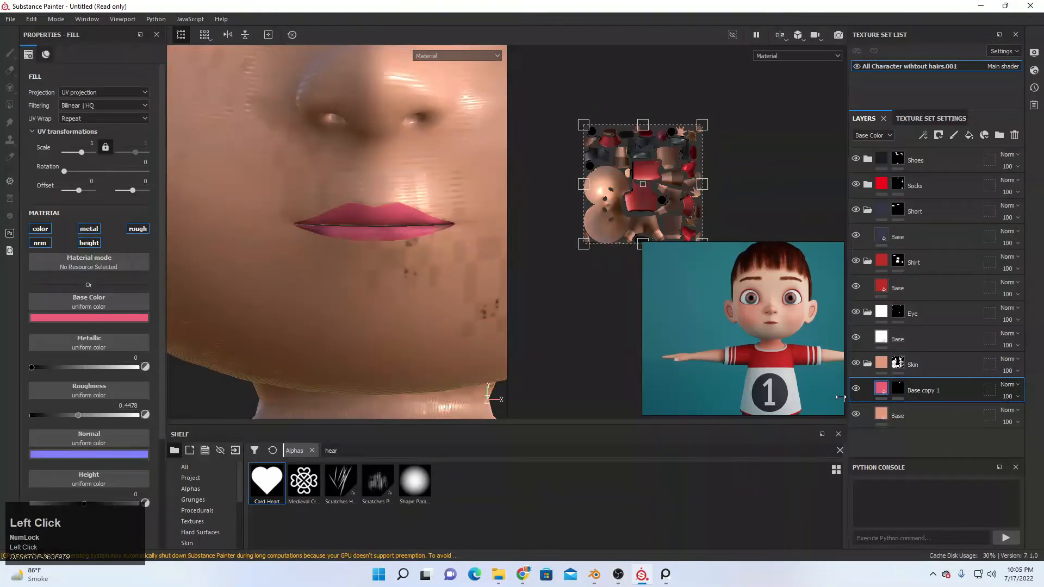
{"action": "left_click", "coordinate": [117, 319]}
{"action": "left_click_drag", "start_coordinate": [161, 349], "coordinate": [157, 349]}
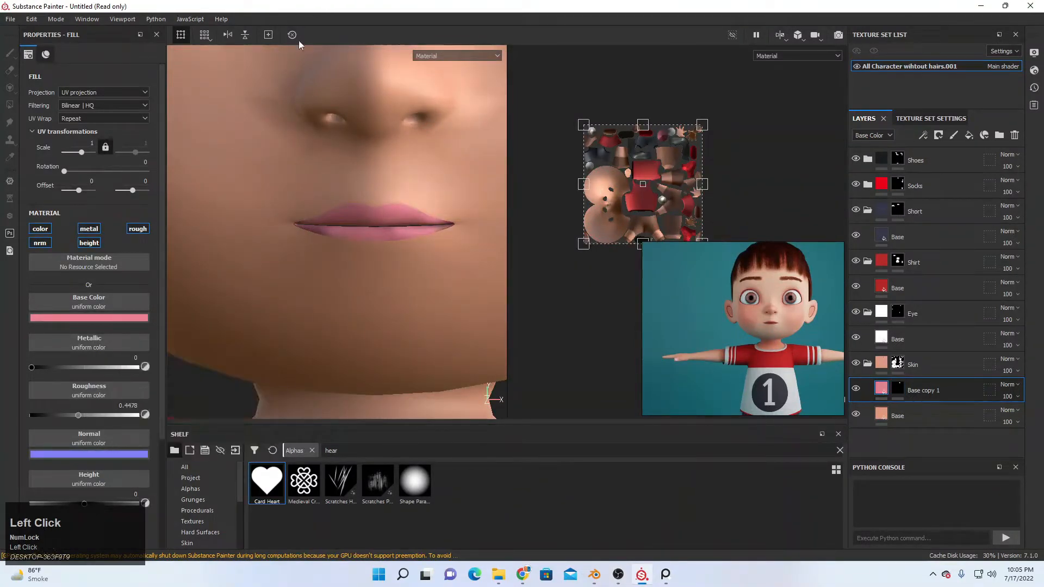
{"action": "scroll", "coordinate": [382, 170], "scroll_direction": "down", "scroll_amount": 5}
{"action": "middle_click_drag", "start_coordinate": [416, 240], "coordinate": [461, 244], "text": "alt"}
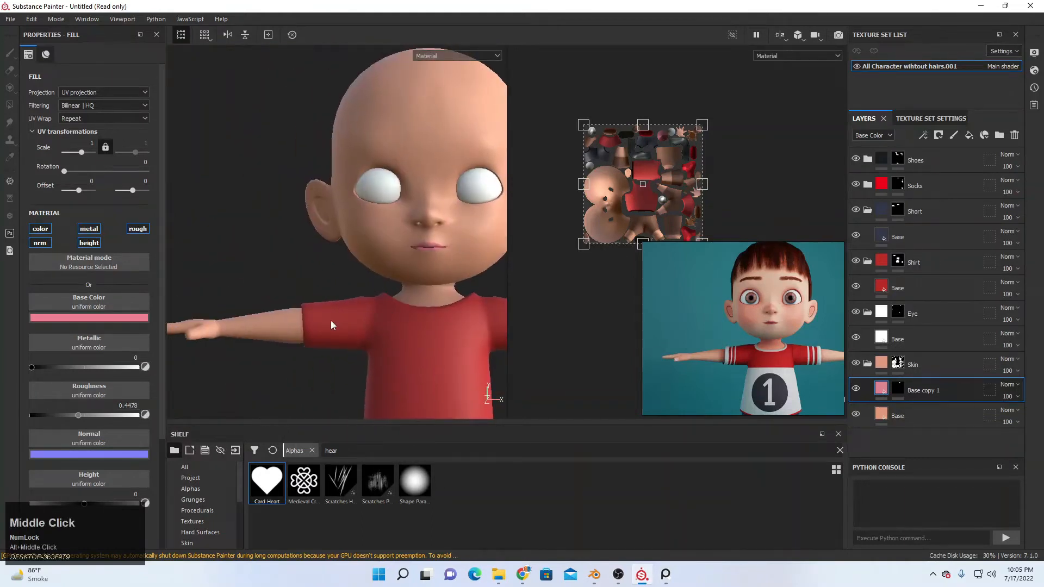
- Set the lip layer's base colour to a deeper pink, about R 0.784, G 0.087, B 0.171, and its opacity to 60
{"action": "left_click", "coordinate": [116, 318]}
{"action": "left_click_drag", "start_coordinate": [175, 344], "coordinate": [173, 352]}
{"action": "right_click", "coordinate": [173, 352]}
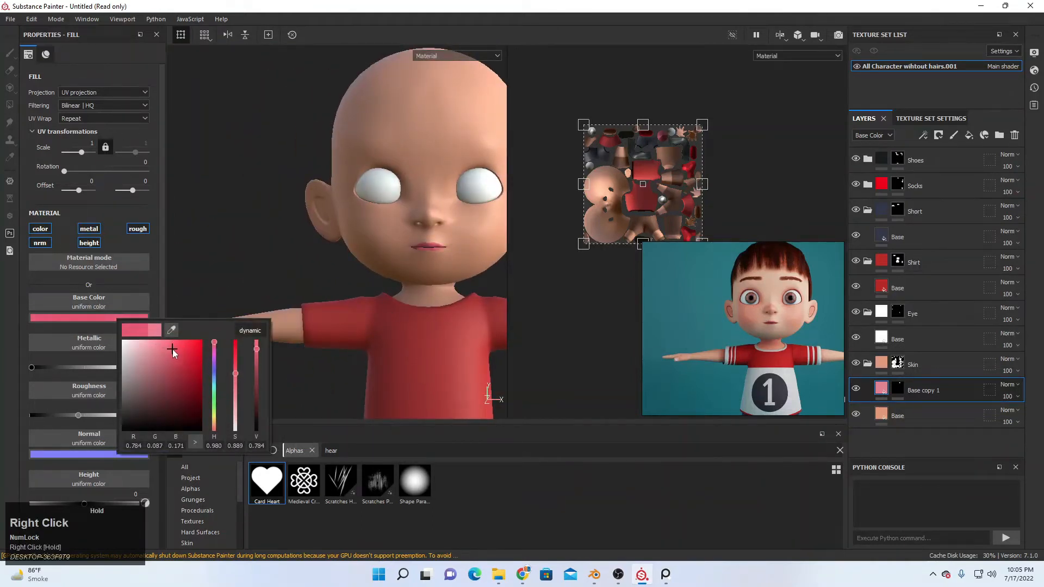
{"action": "left_click", "coordinate": [1014, 398]}
{"action": "left_click_drag", "start_coordinate": [1011, 417], "coordinate": [1009, 418]}
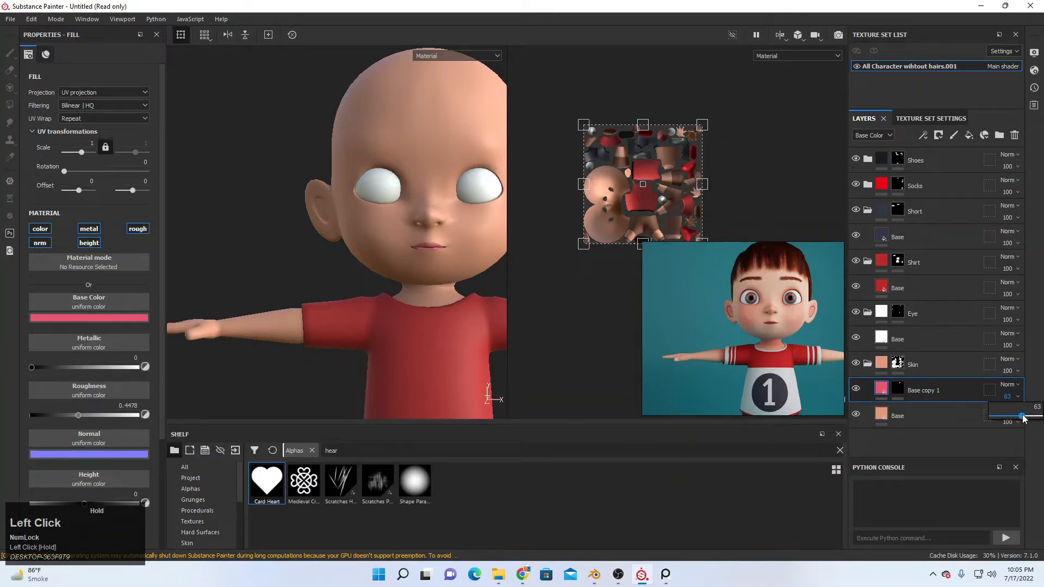
{"action": "left_click_drag", "start_coordinate": [1020, 416], "coordinate": [1020, 416]}
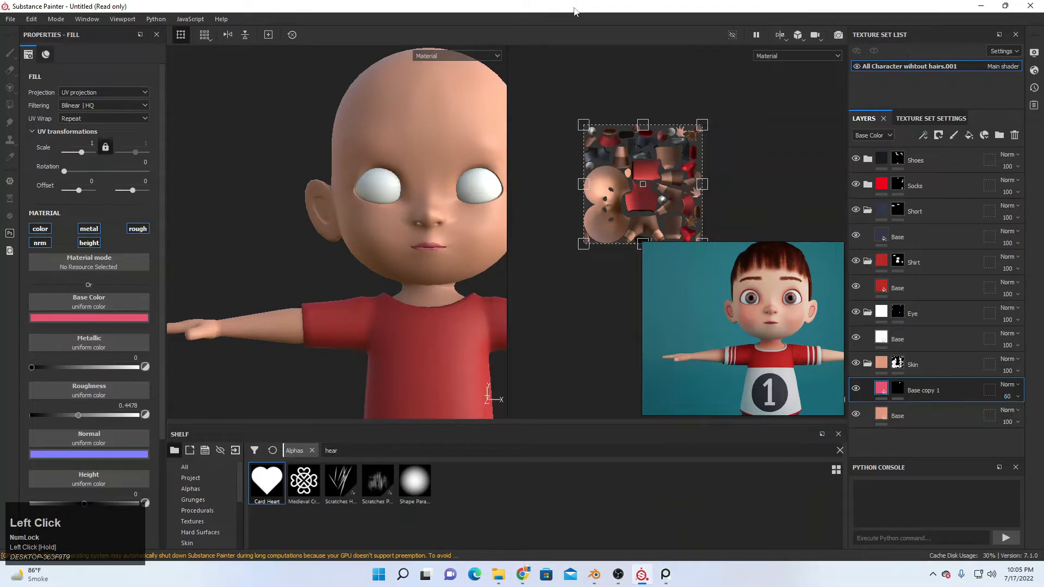
- Lighten the Skin Base layer's colour to about R 0.920, G 0.384, B 0.237
{"action": "scroll", "coordinate": [371, 211], "scroll_direction": "down", "scroll_amount": 2}
{"action": "middle_click_drag", "start_coordinate": [398, 218], "coordinate": [349, 201], "text": "alt"}
{"action": "scroll", "coordinate": [633, 380], "scroll_direction": "down", "scroll_amount": 1}
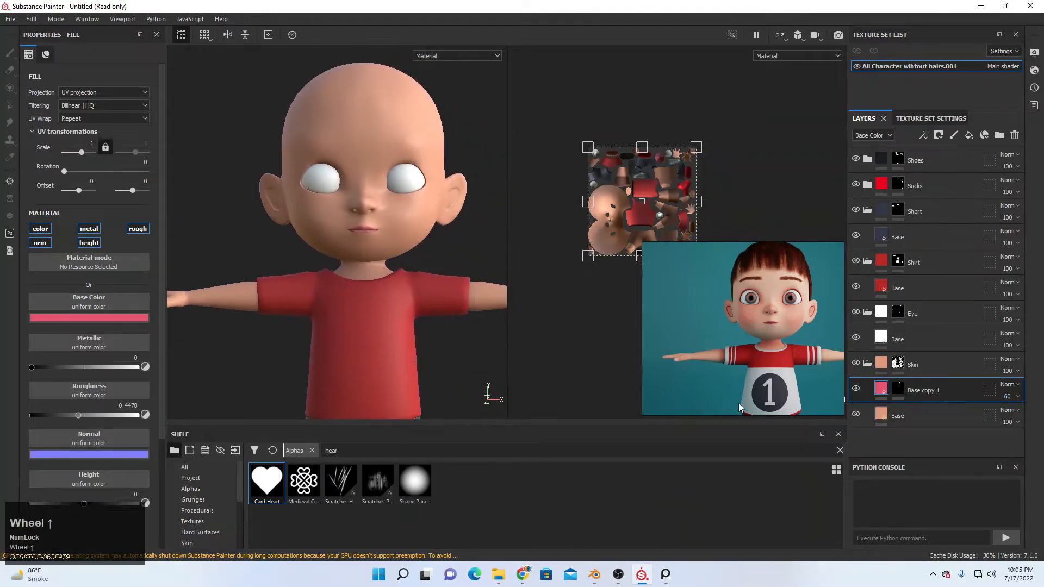
{"action": "left_click", "coordinate": [887, 416]}
{"action": "left_click", "coordinate": [130, 318]}
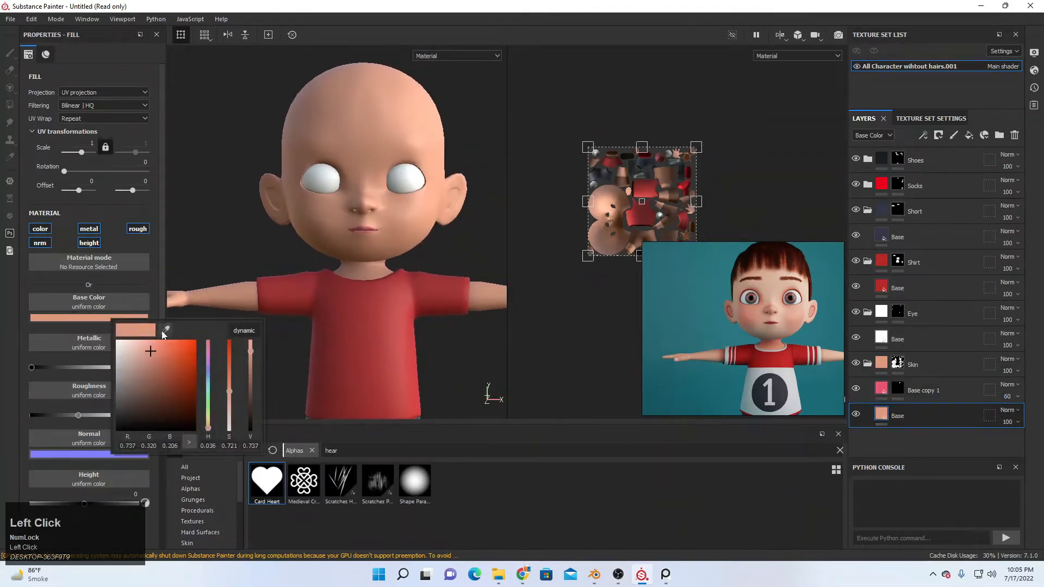
{"action": "left_click_drag", "start_coordinate": [150, 350], "coordinate": [152, 346]}
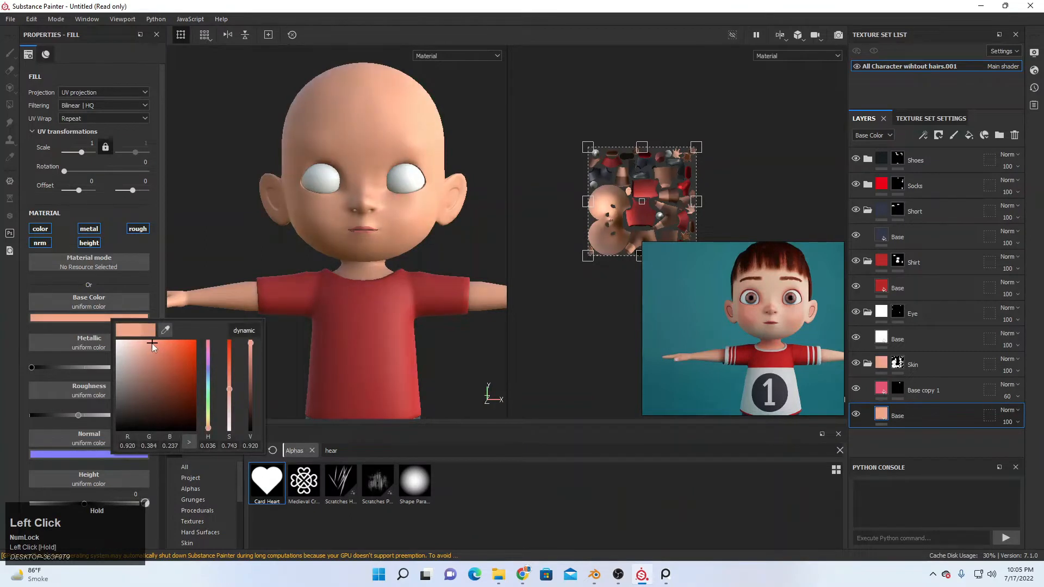
{"action": "left_click", "coordinate": [495, 1]}
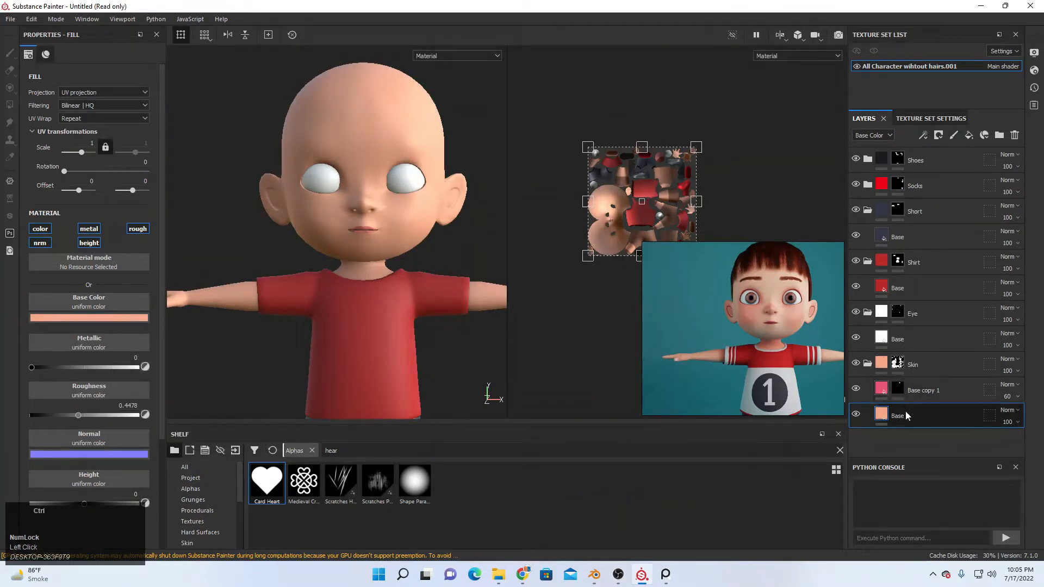
- Duplicate the Skin Base layer and place the copy above the pink lip layer
{"action": "key", "text": "ctrl+d"}
{"action": "left_click_drag", "start_coordinate": [905, 415], "coordinate": [919, 381]}
{"action": "scroll", "coordinate": [789, 300], "scroll_direction": "up", "scroll_amount": 4}
{"action": "middle_click_drag", "start_coordinate": [789, 300], "coordinate": [780, 285]}
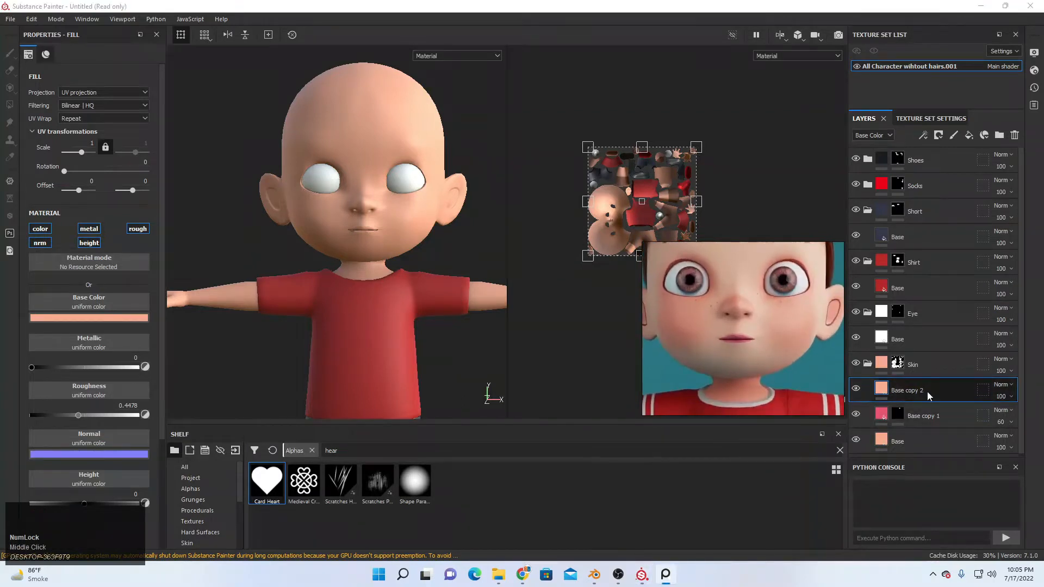
- Set the base colour of the duplicated skin layer, Base copy 2, to a saturated red, about R 0.820, G 0.005, B 0.005
{"action": "left_click", "coordinate": [88, 318]}
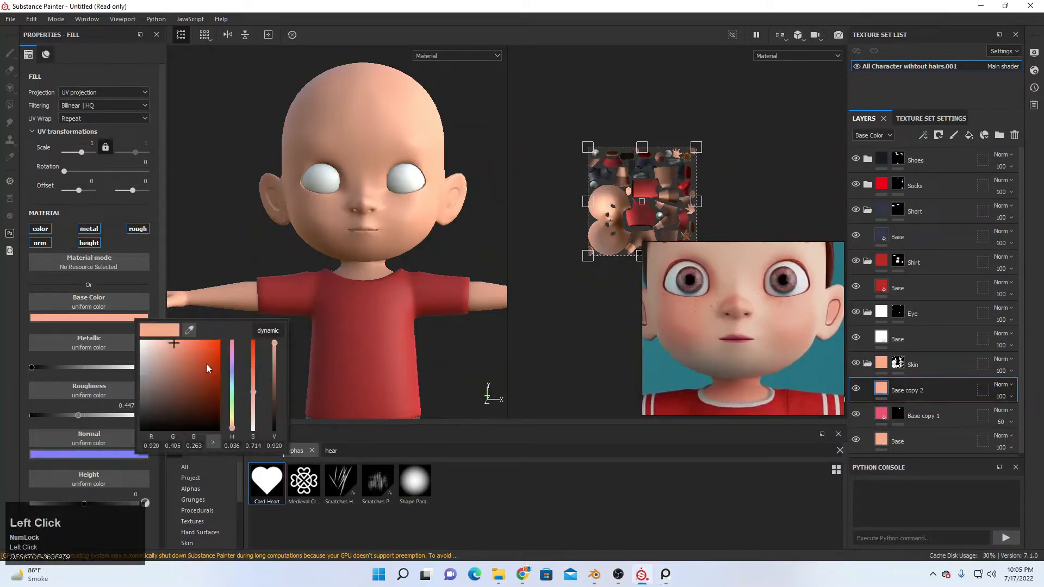
{"action": "left_click_drag", "start_coordinate": [207, 364], "coordinate": [215, 345]}
{"action": "left_click_drag", "start_coordinate": [231, 439], "coordinate": [231, 443]}
{"action": "left_click", "coordinate": [213, 347]}
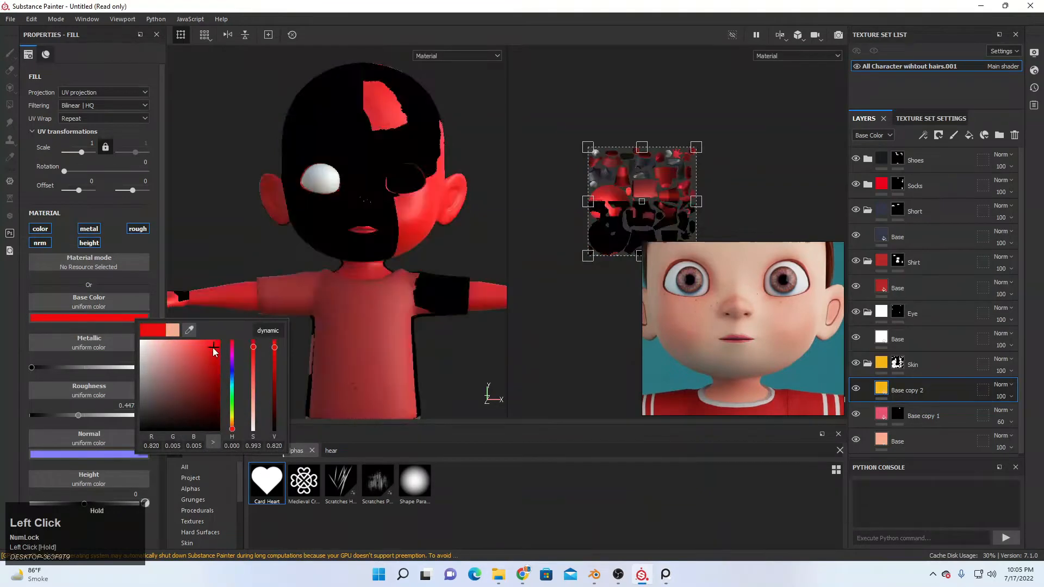
- Add a black mask to the red Base copy 2 layer and toggle the Skin group's visibility to check the face
{"action": "right_click", "coordinate": [907, 387]}
{"action": "left_click", "coordinate": [939, 21]}
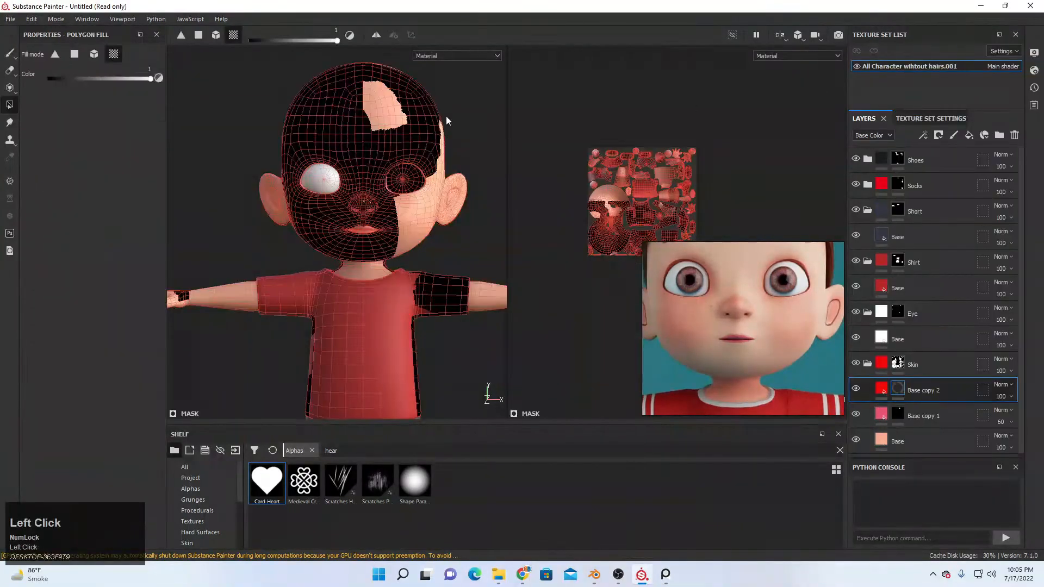
{"action": "middle_click", "coordinate": [446, 121]}
{"action": "left_click", "coordinate": [855, 363]}
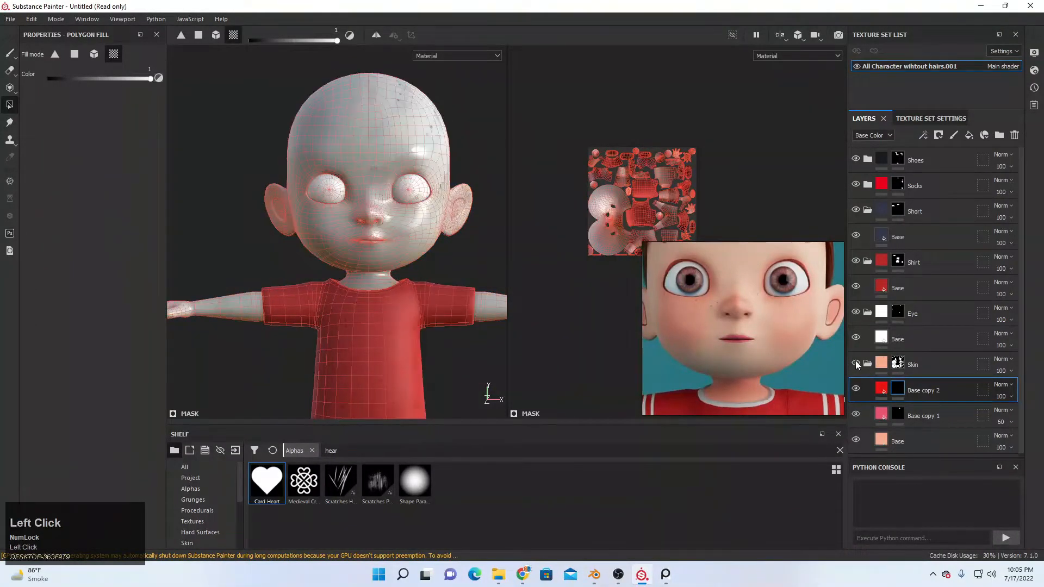
{"action": "left_click", "coordinate": [856, 363]}
- Choose the Basic Soft brush for painting the red layer's mask and turn on symmetry across the face
{"action": "left_click", "coordinate": [9, 52]}
{"action": "scroll", "coordinate": [348, 228], "scroll_direction": "down", "scroll_amount": 2}
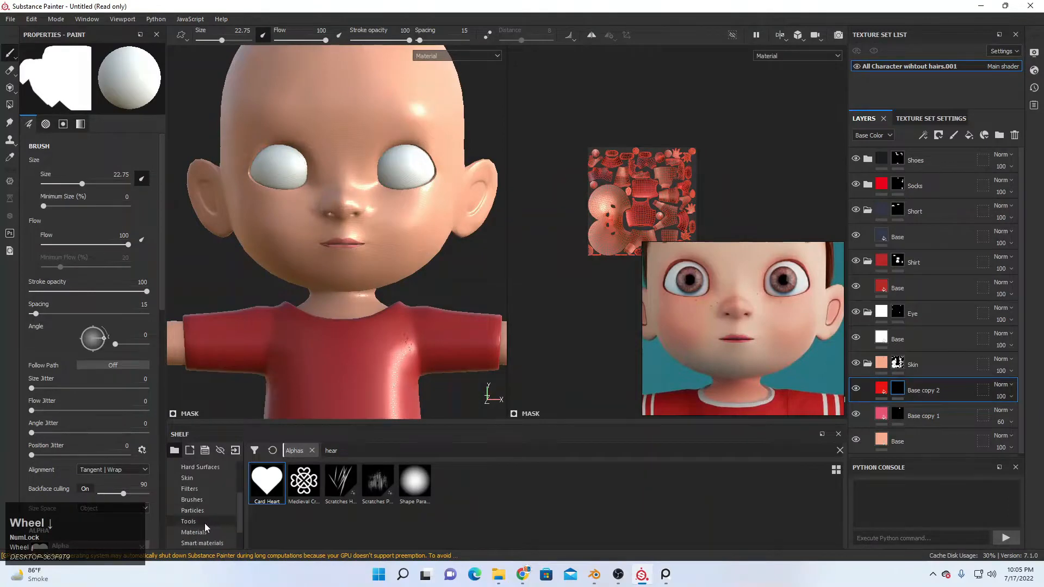
{"action": "left_click", "coordinate": [197, 499]}
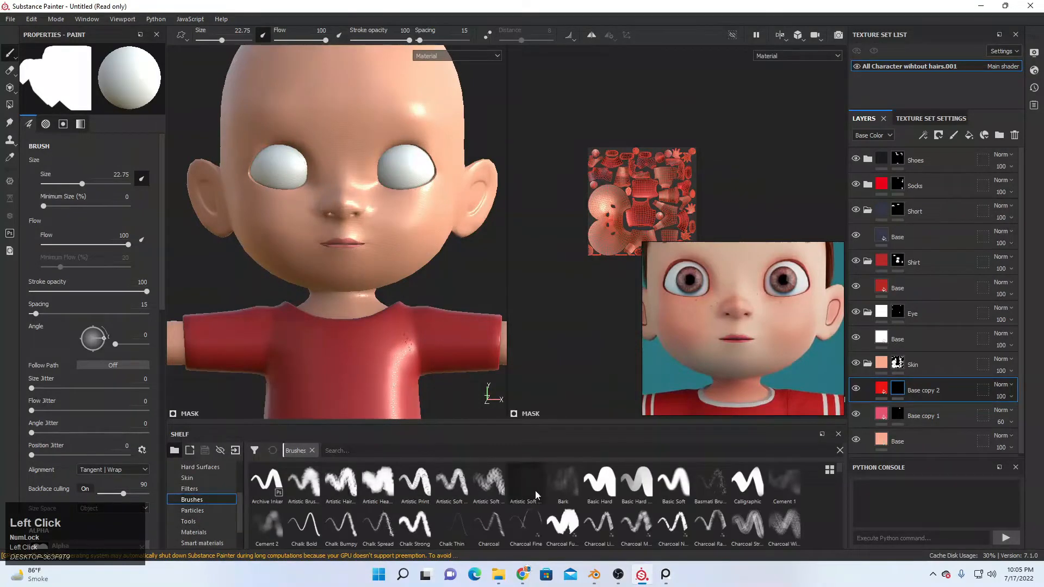
{"action": "left_click", "coordinate": [683, 485]}
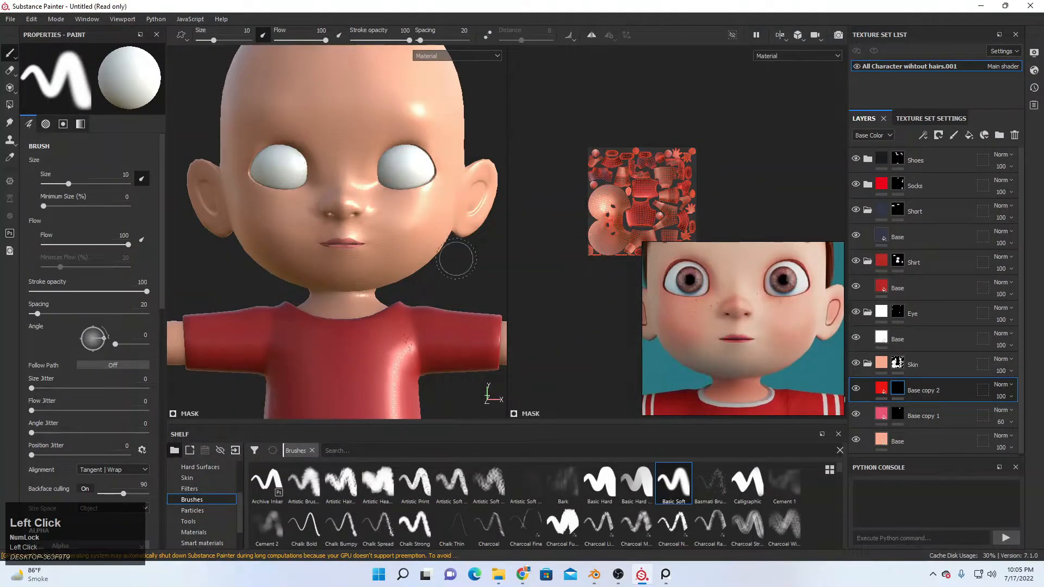
{"action": "scroll", "coordinate": [455, 259], "scroll_direction": "up", "scroll_amount": 3}
{"action": "middle_click_drag", "start_coordinate": [455, 251], "coordinate": [445, 261], "text": "alt"}
{"action": "left_click", "coordinate": [591, 38]}
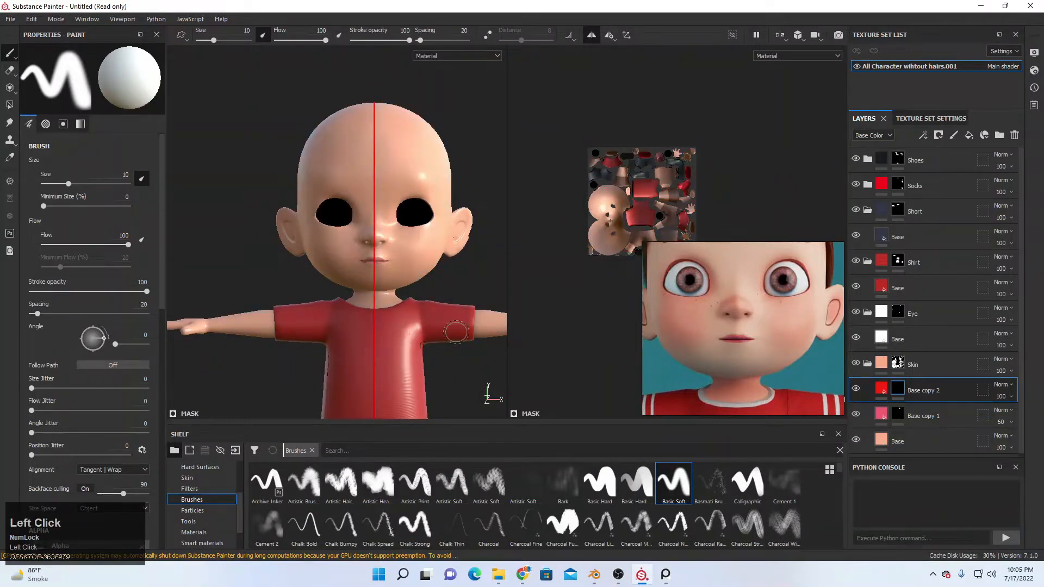
{"action": "scroll", "coordinate": [380, 218], "scroll_direction": "up", "scroll_amount": 3}
{"action": "middle_click_drag", "start_coordinate": [353, 217], "coordinate": [384, 216], "text": "alt"}
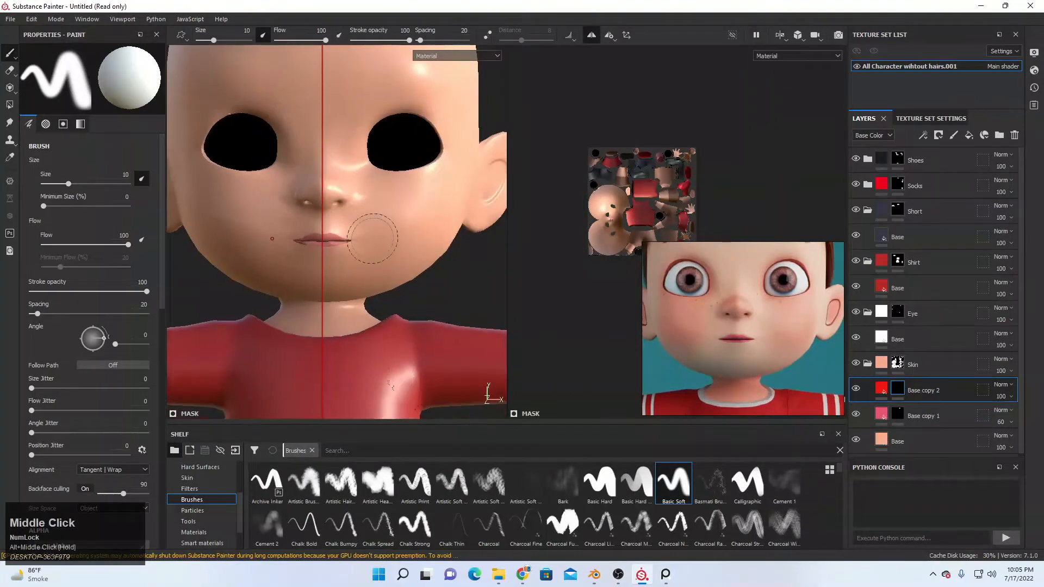
- Enlarge the mask brush to about 28.7, testing a smaller red dab on the cheeks and undoing it
{"action": "key", "text": "bracketright"}
{"action": "key", "text": "bracketright"}
{"action": "key", "text": "bracketright"}
{"action": "key", "text": "bracketright"}
{"action": "key", "text": "bracketright"}
{"action": "key", "text": "bracketright"}
{"action": "key", "text": "bracketright"}
{"action": "key", "text": "bracketright"}
{"action": "key", "text": "bracketright"}
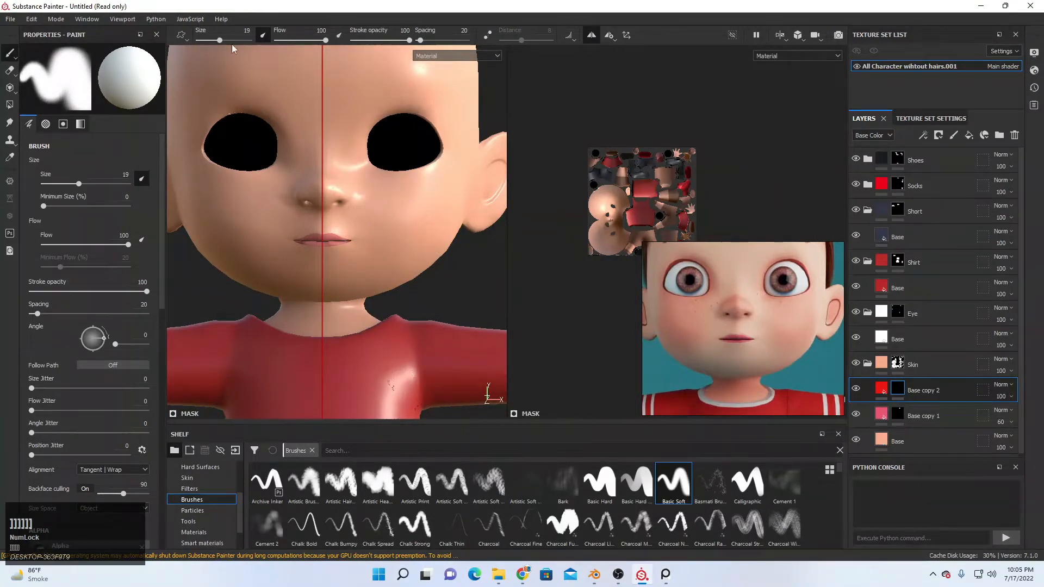
{"action": "left_click", "coordinate": [404, 219]}
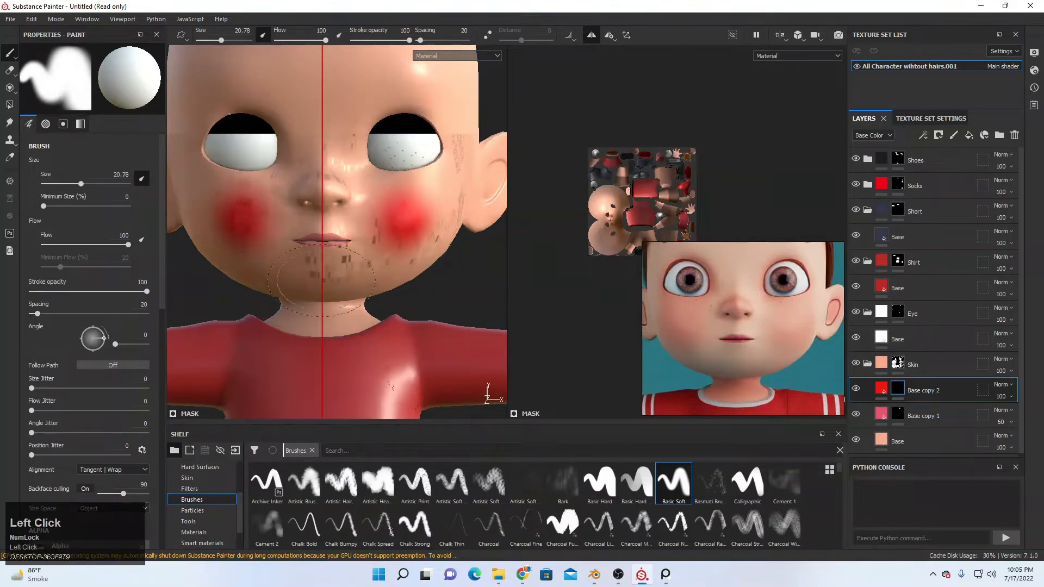
{"action": "key", "text": "ctrl+z"}
{"action": "key", "text": "bracketright"}
{"action": "key", "text": "bracketright"}
{"action": "key", "text": "bracketright"}
{"action": "key", "text": "bracketright"}
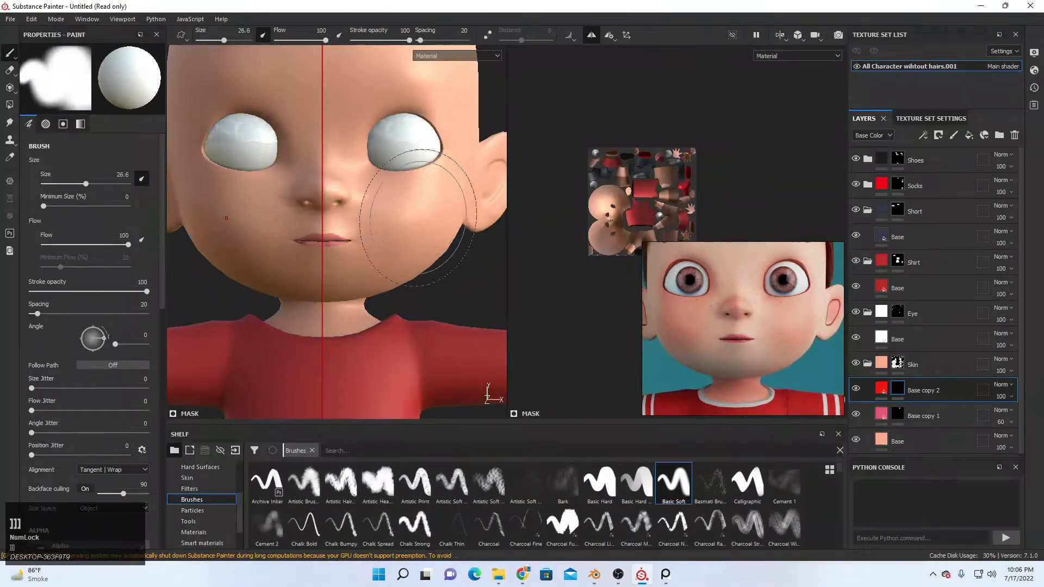
- Try soft red blush dabs on both cheeks, from the front and from a slightly turned view of the face
{"action": "left_click", "coordinate": [410, 215]}
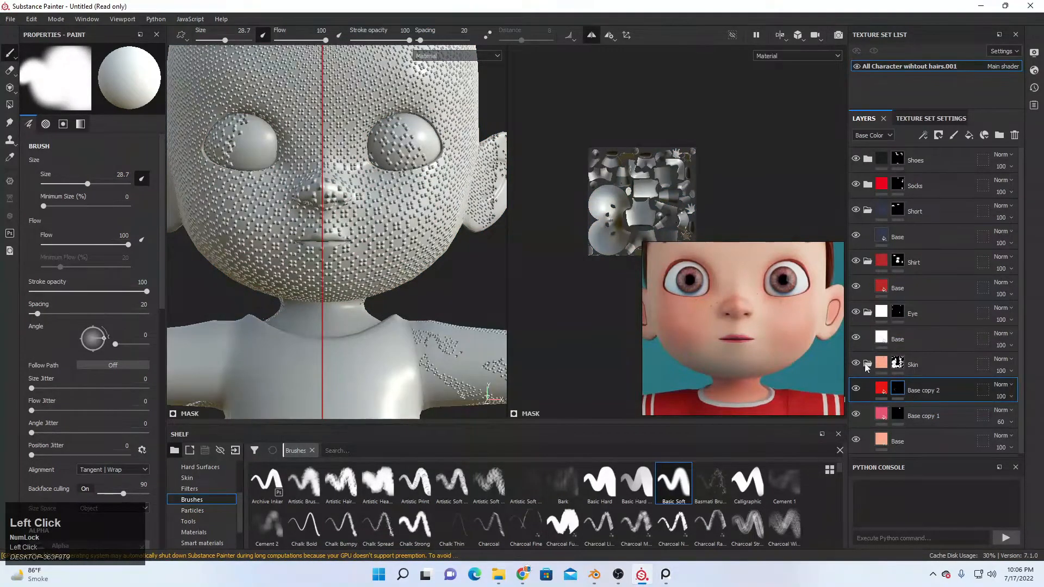
{"action": "scroll", "coordinate": [305, 216], "scroll_direction": "down", "scroll_amount": 2}
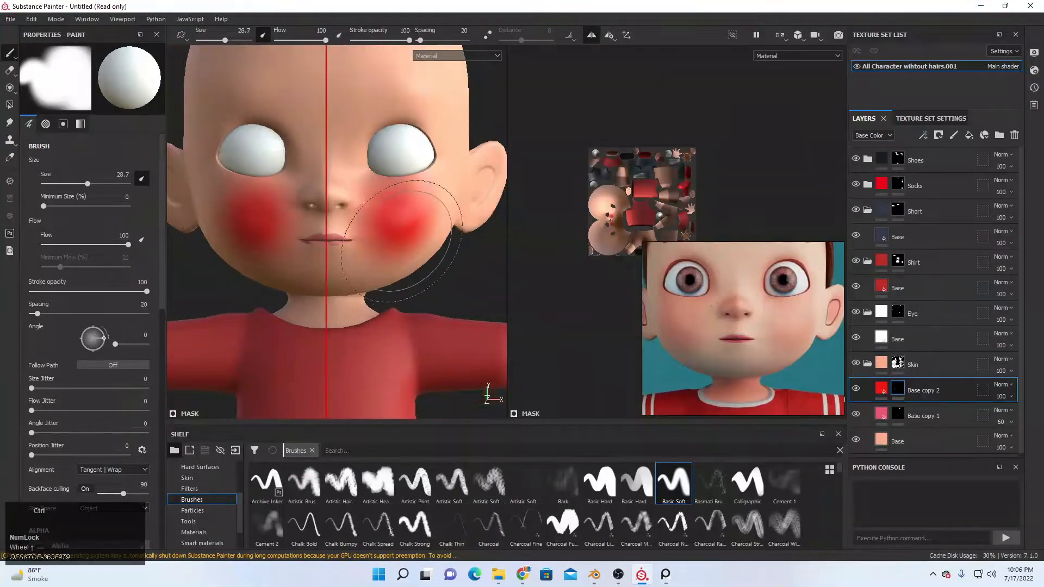
{"action": "key", "text": "ctrl+z"}
{"action": "left_click_drag", "start_coordinate": [434, 243], "coordinate": [399, 223], "text": "alt"}
{"action": "left_click", "coordinate": [400, 223]}
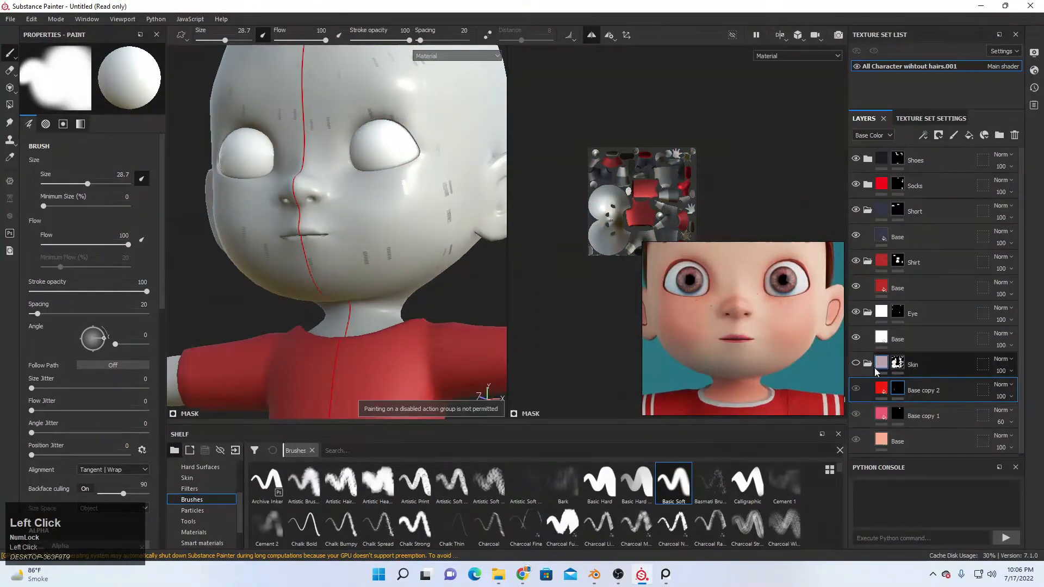
- Toggle the visibility of the Skin group and the Base copy 2 layer to compare the face with and without blush
{"action": "left_click", "coordinate": [856, 365]}
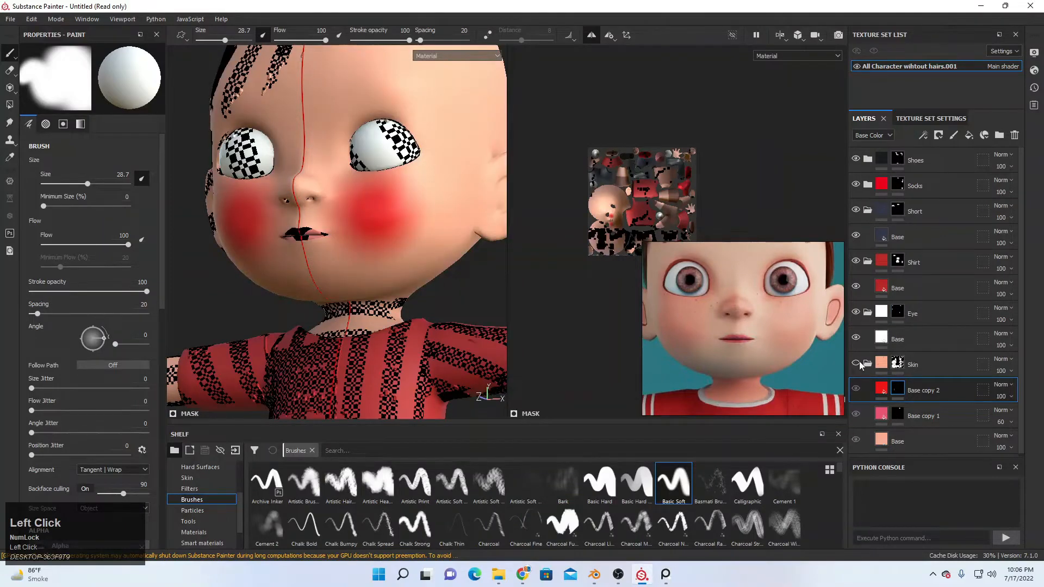
{"action": "left_click", "coordinate": [858, 366]}
{"action": "left_click", "coordinate": [855, 363]}
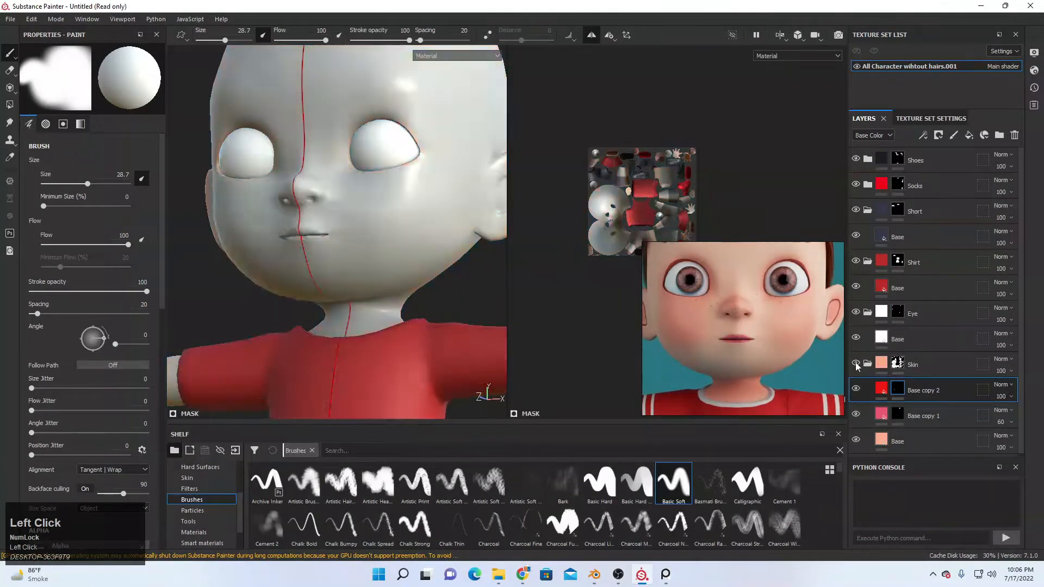
{"action": "left_click", "coordinate": [856, 363]}
{"action": "left_click", "coordinate": [855, 387]}
{"action": "left_click", "coordinate": [855, 387]}
{"action": "left_click", "coordinate": [855, 389]}
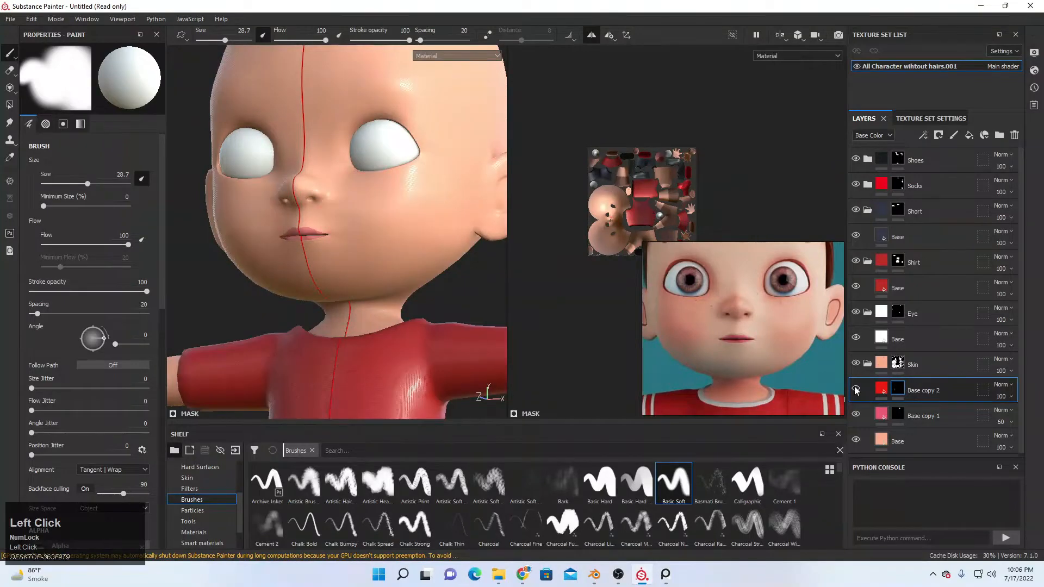
{"action": "left_click", "coordinate": [855, 390]}
{"action": "left_click", "coordinate": [855, 390]}
{"action": "left_click", "coordinate": [855, 389]}
{"action": "left_click", "coordinate": [855, 389]}
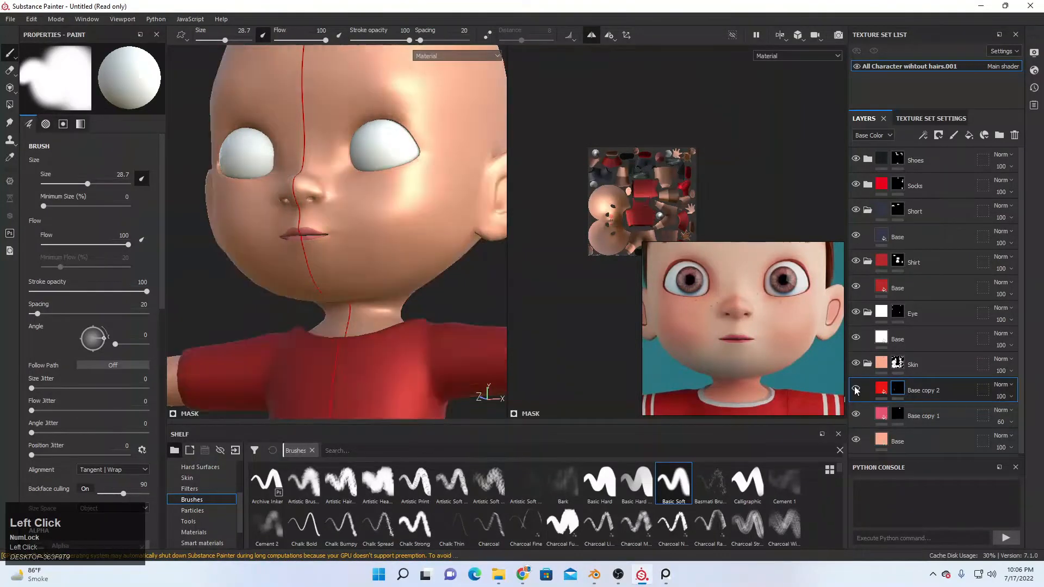
{"action": "left_click", "coordinate": [855, 389]}
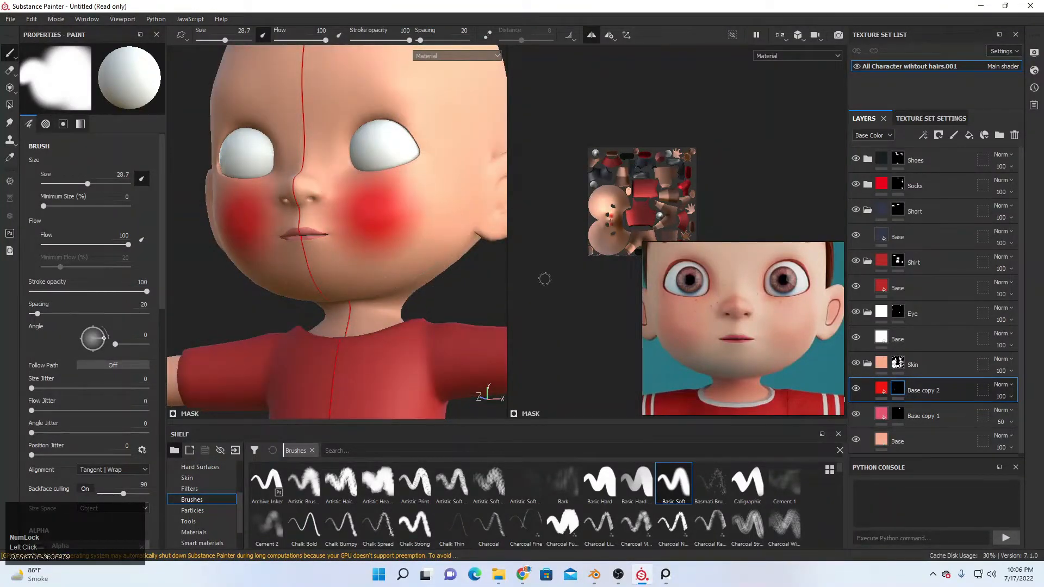
{"action": "key", "text": "ctrl+z"}
{"action": "left_click", "coordinate": [855, 390]}
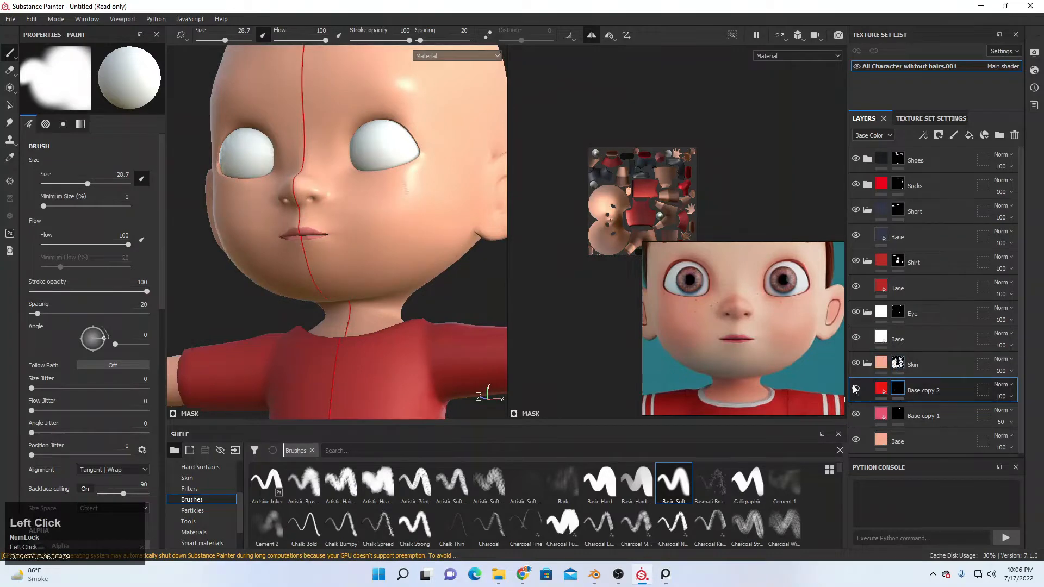
- Apply a fresh black mask to Base copy 2 and paint one soft, mirrored blush spot on the cheeks
{"action": "right_click", "coordinate": [900, 390]}
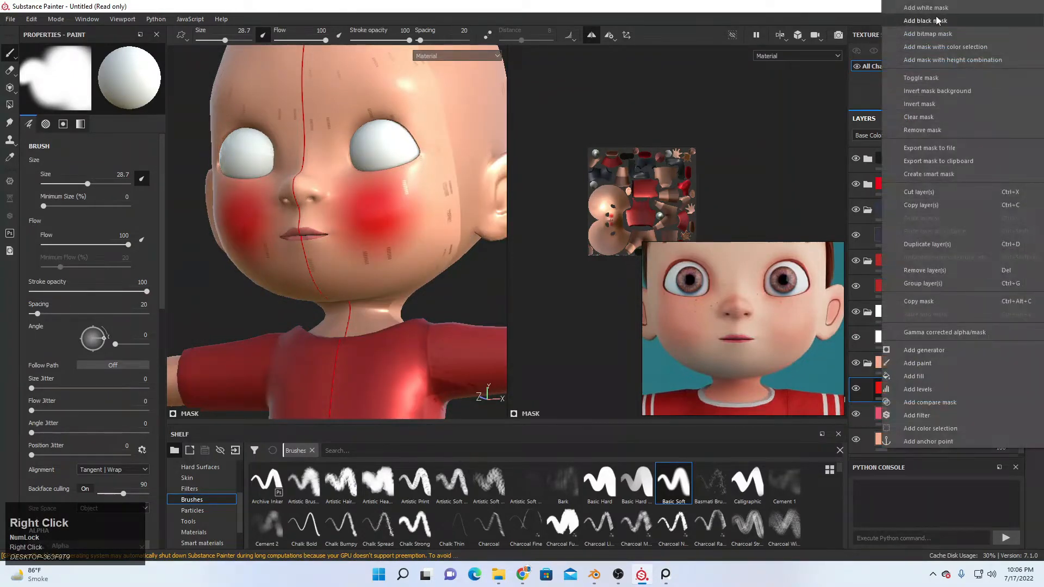
{"action": "left_click", "coordinate": [939, 21]}
{"action": "left_click", "coordinate": [401, 216]}
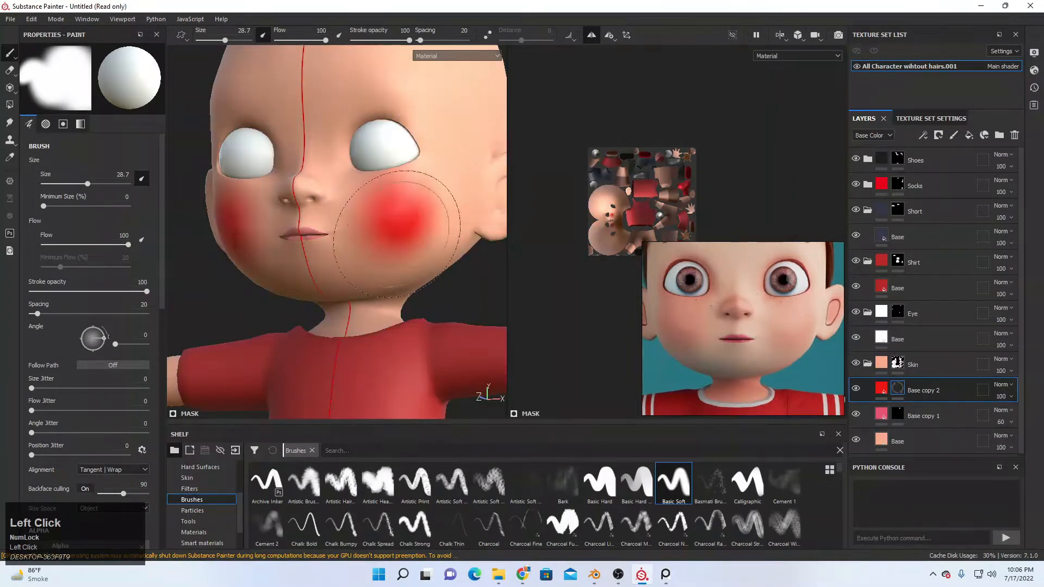
- Set the opacity of the red blush layer to 33 after trying 22 on the face
{"action": "left_click", "coordinate": [885, 394]}
{"action": "left_click", "coordinate": [1001, 396]}
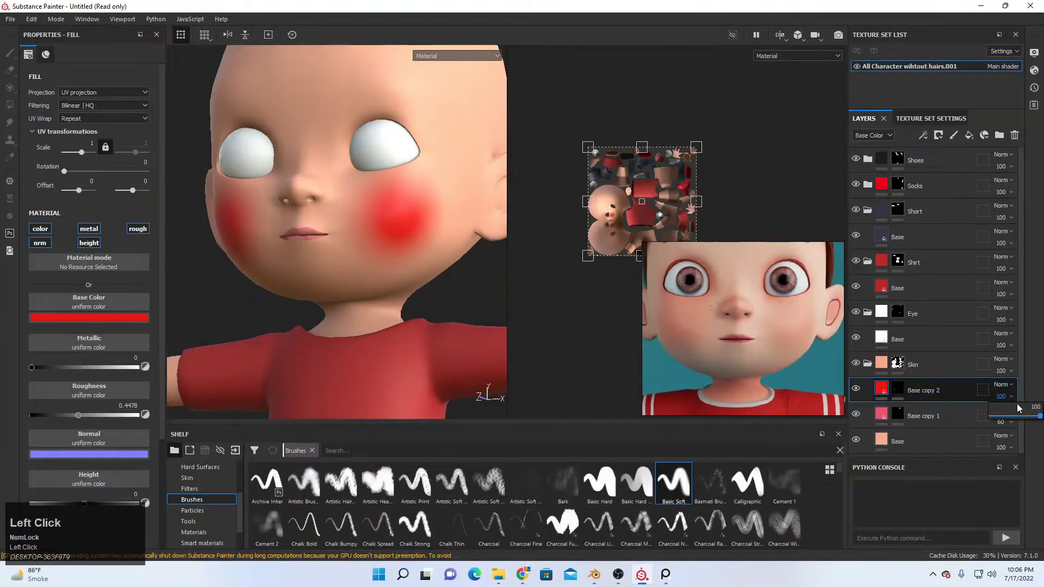
{"action": "left_click_drag", "start_coordinate": [1026, 416], "coordinate": [1004, 416]}
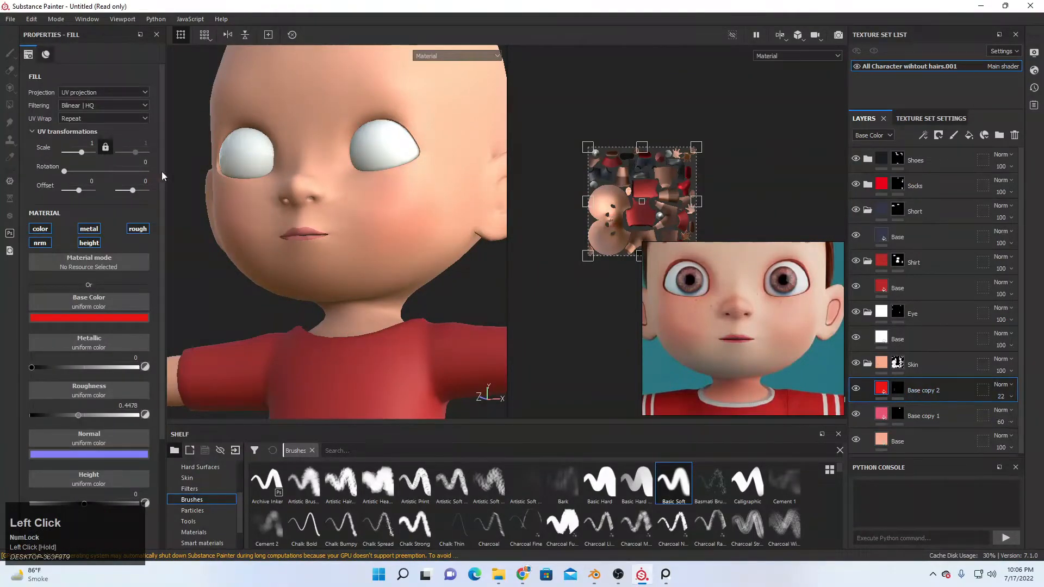
{"action": "left_click_drag", "start_coordinate": [326, 223], "coordinate": [359, 230], "text": "alt"}
{"action": "left_click", "coordinate": [1011, 398]}
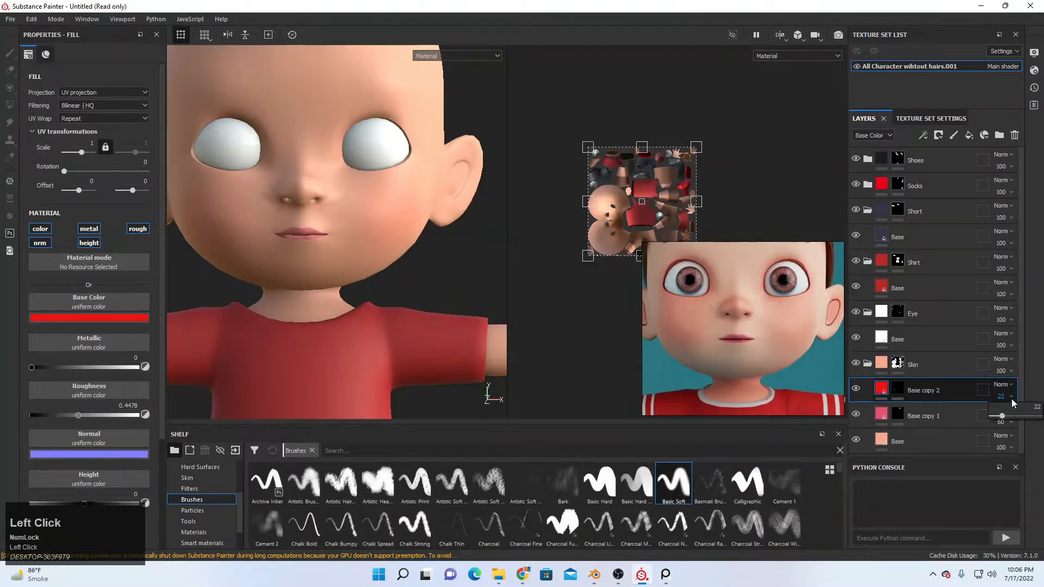
{"action": "left_click_drag", "start_coordinate": [1006, 419], "coordinate": [1007, 419]}
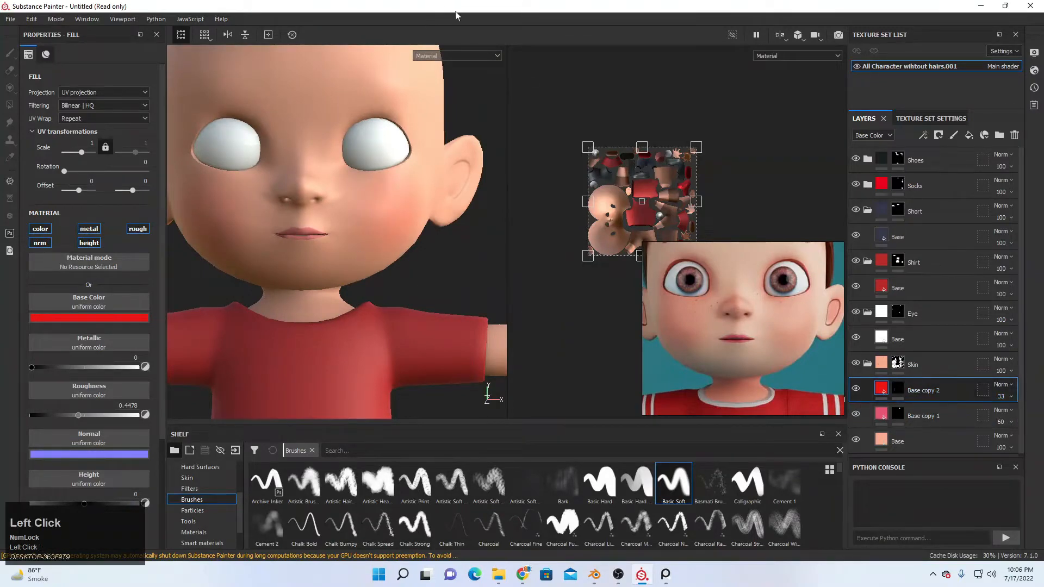
- Shrink the brush for the blush layer's mask to about 12.68 and paint soft redness over the nose
{"action": "left_click", "coordinate": [897, 388]}
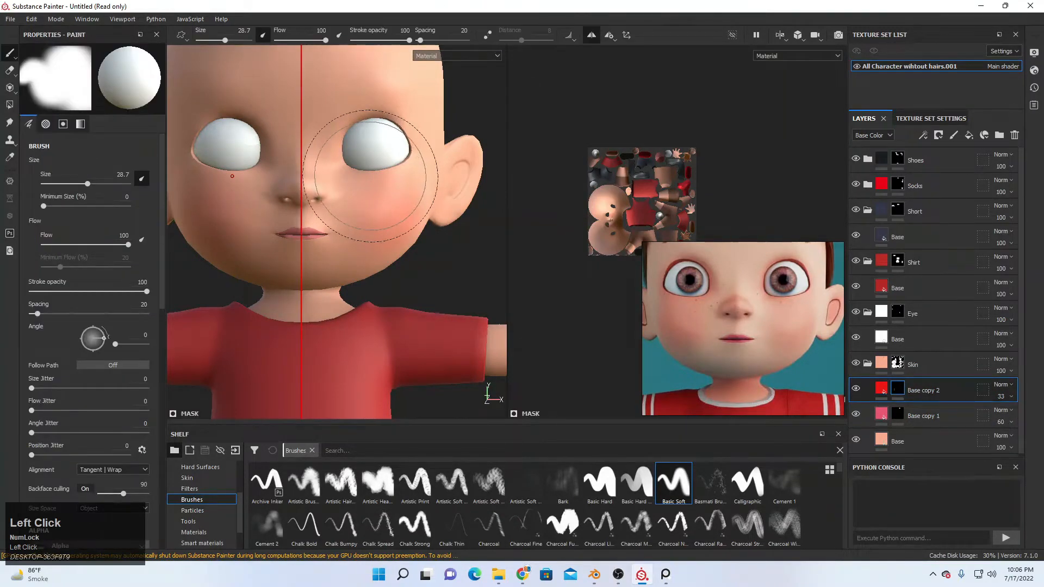
{"action": "key", "text": "bracketleft"}
{"action": "key", "text": "bracketleft"}
{"action": "key", "text": "bracketleft"}
{"action": "key", "text": "bracketleft"}
{"action": "key", "text": "bracketleft"}
{"action": "key", "text": "bracketleft"}
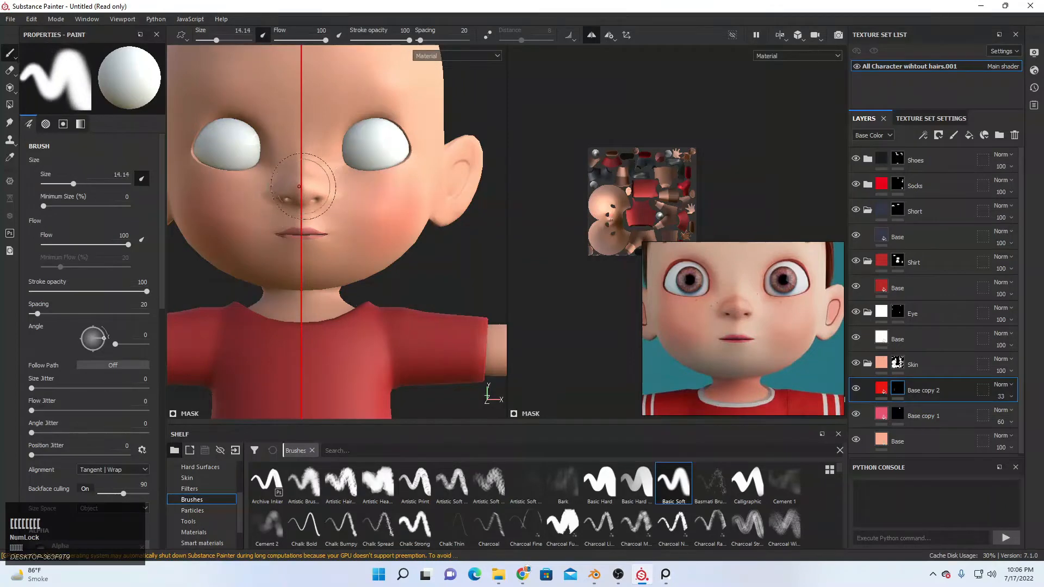
{"action": "left_click", "coordinate": [302, 184]}
{"action": "left_click_drag", "start_coordinate": [309, 190], "coordinate": [316, 196]}
- Try painting redness beneath the eyes with the brush at full flow
{"action": "mouse_move", "coordinate": [317, 197]}
{"action": "middle_mouse_down", "text": "alt"}
{"action": "mouse_move", "coordinate": [326, 249]}
{"action": "mouse_move", "coordinate": [368, 226]}
{"action": "mouse_move", "coordinate": [406, 292]}
{"action": "mouse_move", "coordinate": [405, 258]}
{"action": "middle_mouse_up", "text": "alt"}
{"action": "left_click", "coordinate": [403, 261]}
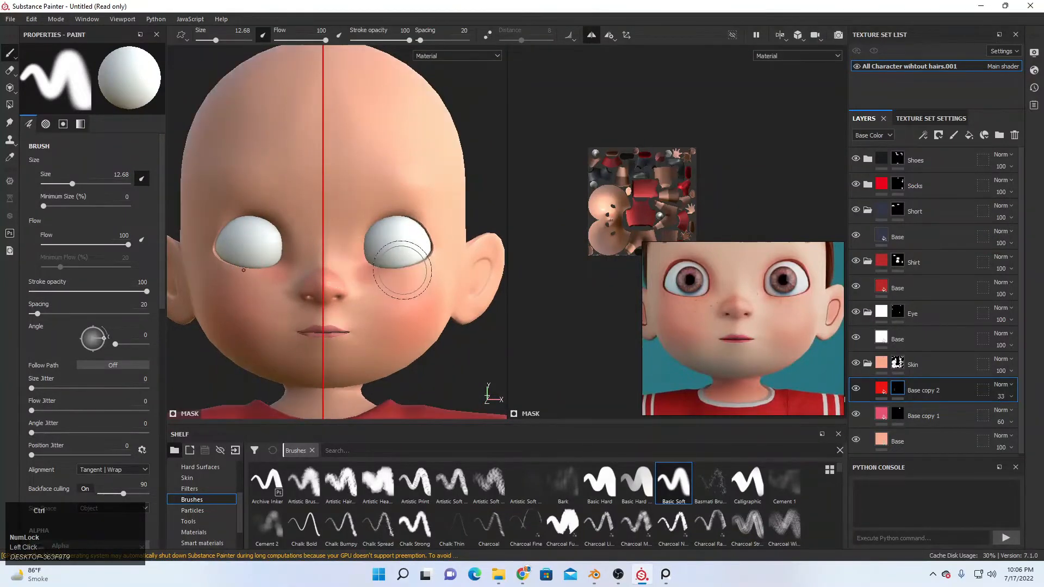
{"action": "key", "text": "ctrl+z"}
- Set the brush flow to 19, paint faint redness around the eyes and check the whole upper body
{"action": "left_click", "coordinate": [285, 41]}
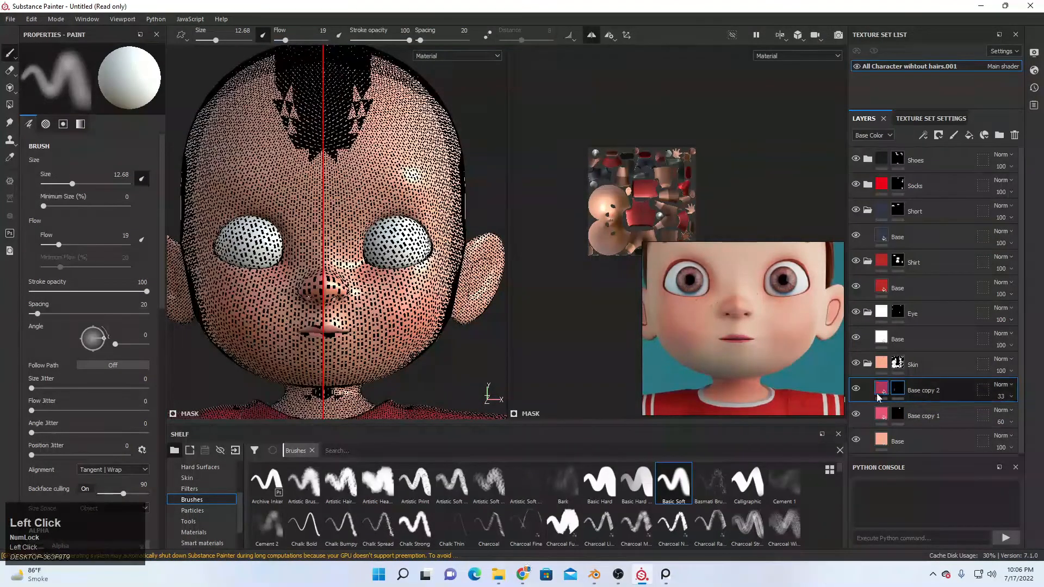
{"action": "mouse_move", "coordinate": [350, 246]}
{"action": "left_mouse_down"}
{"action": "mouse_move", "coordinate": [399, 260]}
{"action": "mouse_move", "coordinate": [473, 239]}
{"action": "left_mouse_up"}
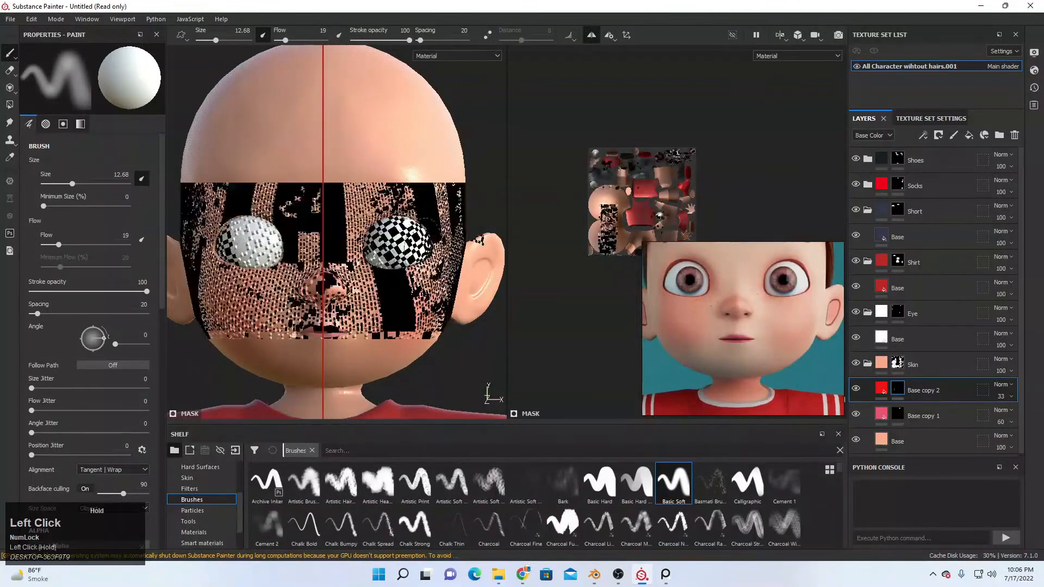
{"action": "left_click", "coordinate": [855, 363]}
{"action": "scroll", "coordinate": [322, 278], "scroll_direction": "down", "scroll_amount": 5}
{"action": "middle_click_drag", "start_coordinate": [407, 305], "coordinate": [438, 260], "text": "alt"}
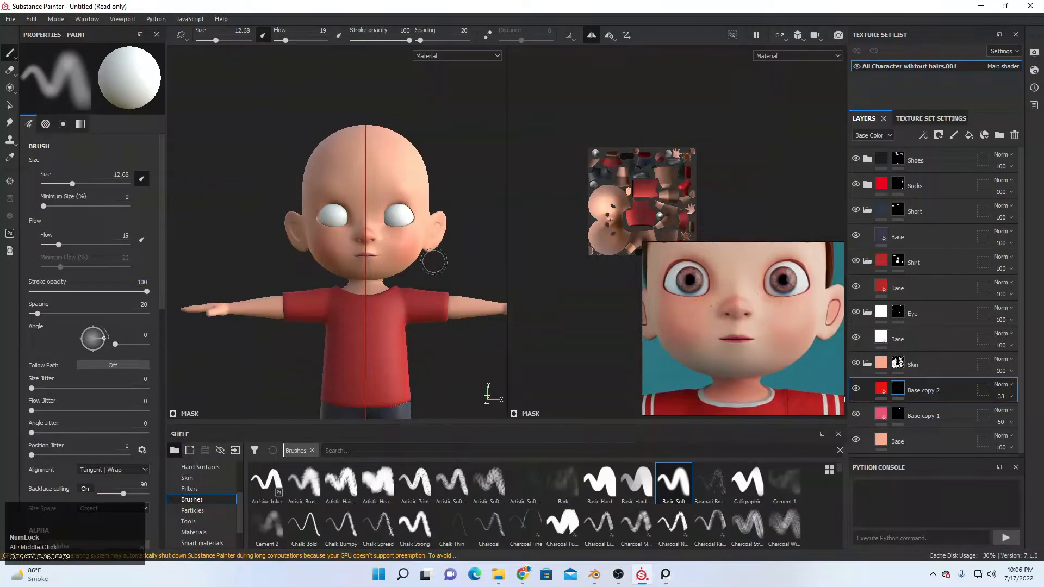
- Lighten the skin base layer's colour to about RGB 0.986, 0.458, 0.313 and compare it with the reference face
{"action": "left_click", "coordinate": [897, 441]}
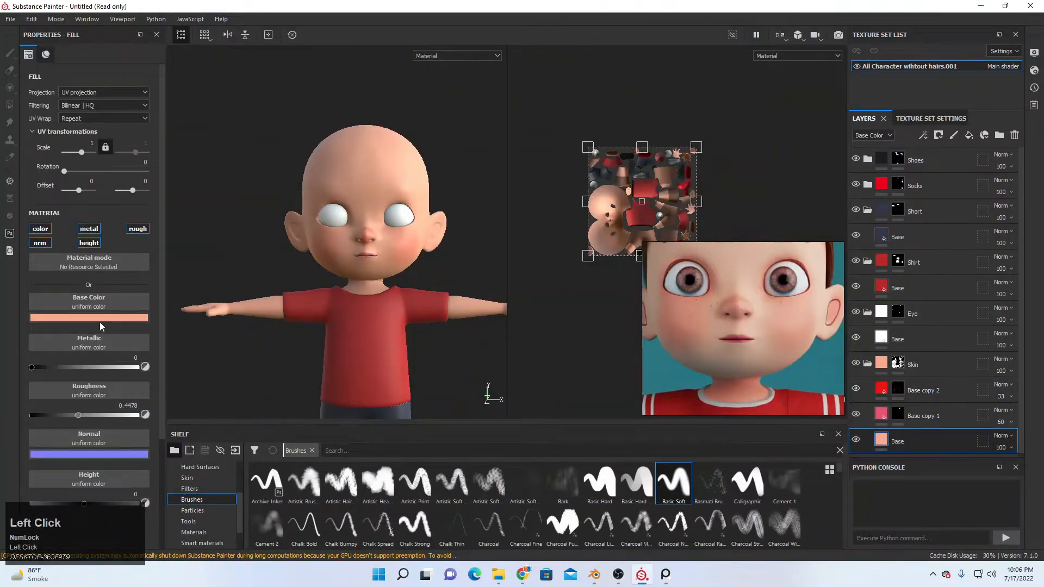
{"action": "left_click", "coordinate": [100, 319]}
{"action": "left_click_drag", "start_coordinate": [135, 347], "coordinate": [136, 348]}
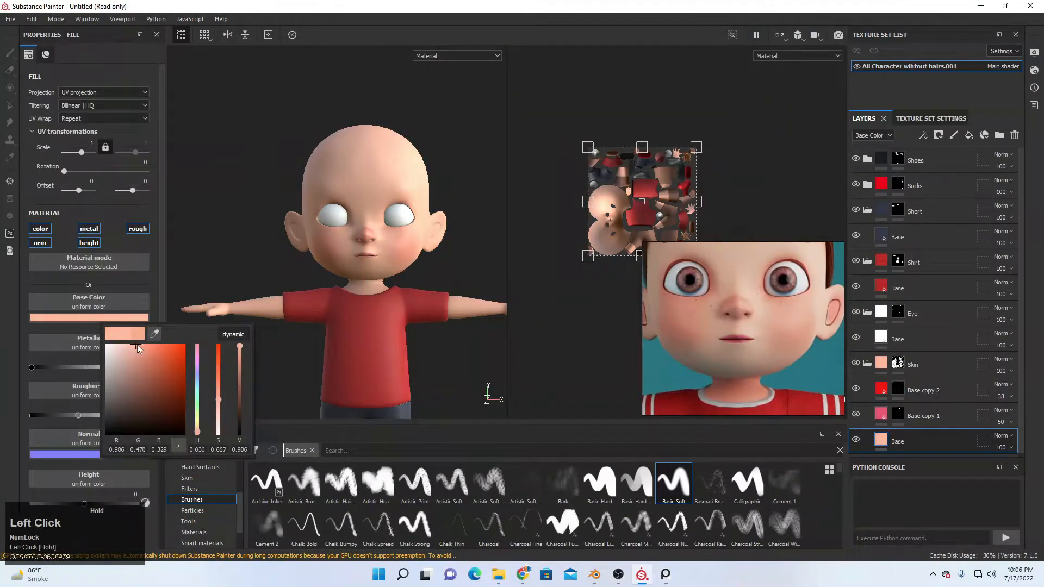
{"action": "left_click", "coordinate": [344, 76]}
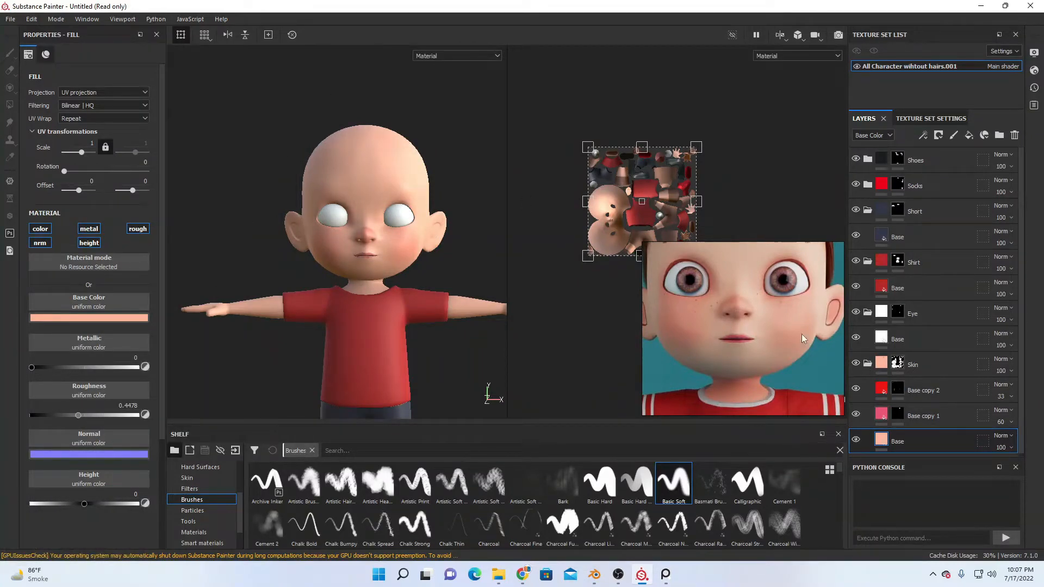
{"action": "scroll", "coordinate": [715, 286], "scroll_direction": "up", "scroll_amount": 2}
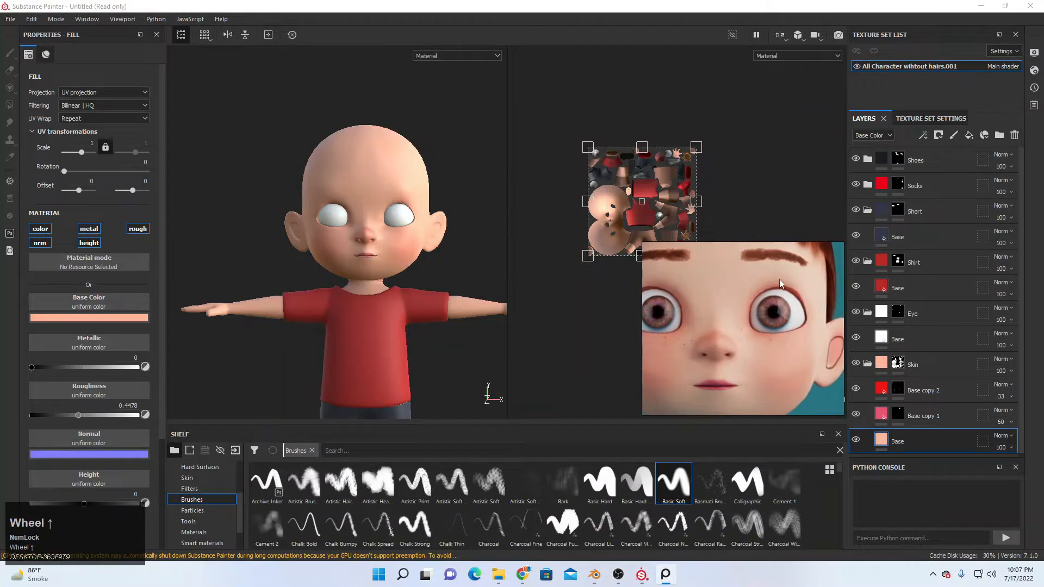
- Duplicate the skin base layer and move the copy above the red blush layer in the Skin folder
{"action": "left_click", "coordinate": [930, 429]}
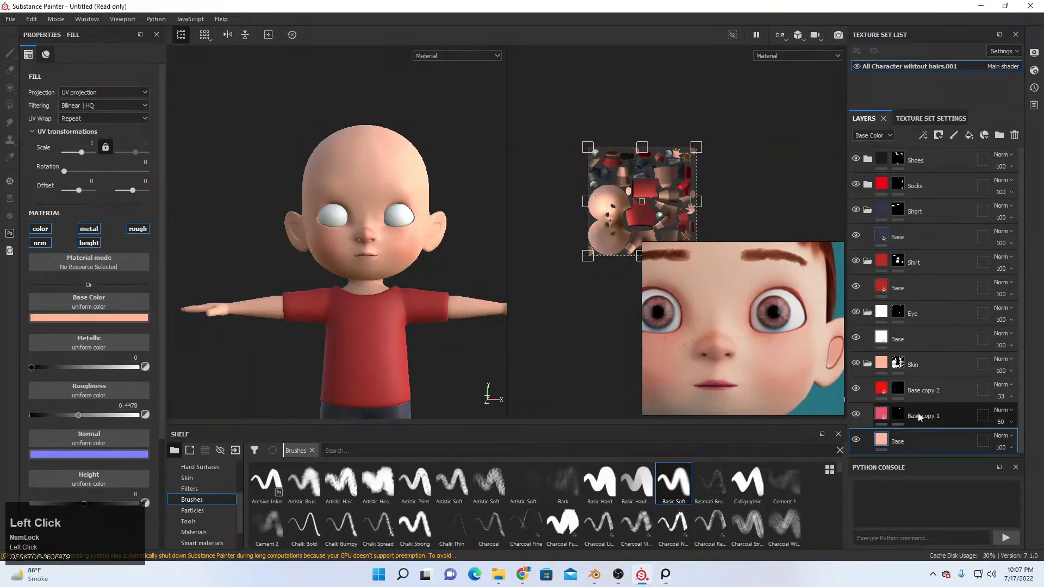
{"action": "scroll", "coordinate": [909, 405], "scroll_direction": "down", "scroll_amount": 1}
{"action": "left_click", "coordinate": [913, 441]}
{"action": "key", "text": "ctrl+d"}
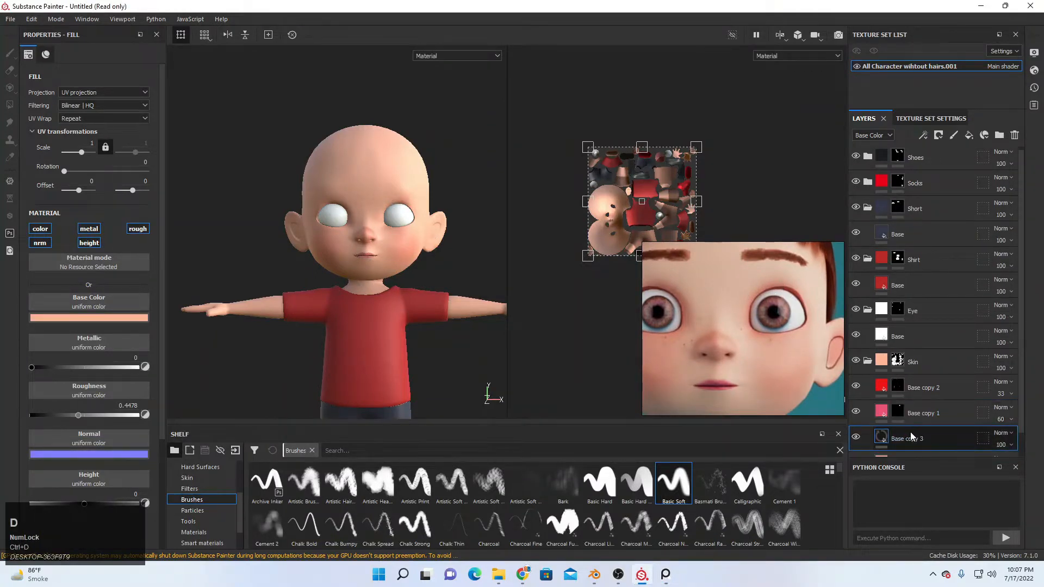
{"action": "left_click_drag", "start_coordinate": [902, 433], "coordinate": [913, 383]}
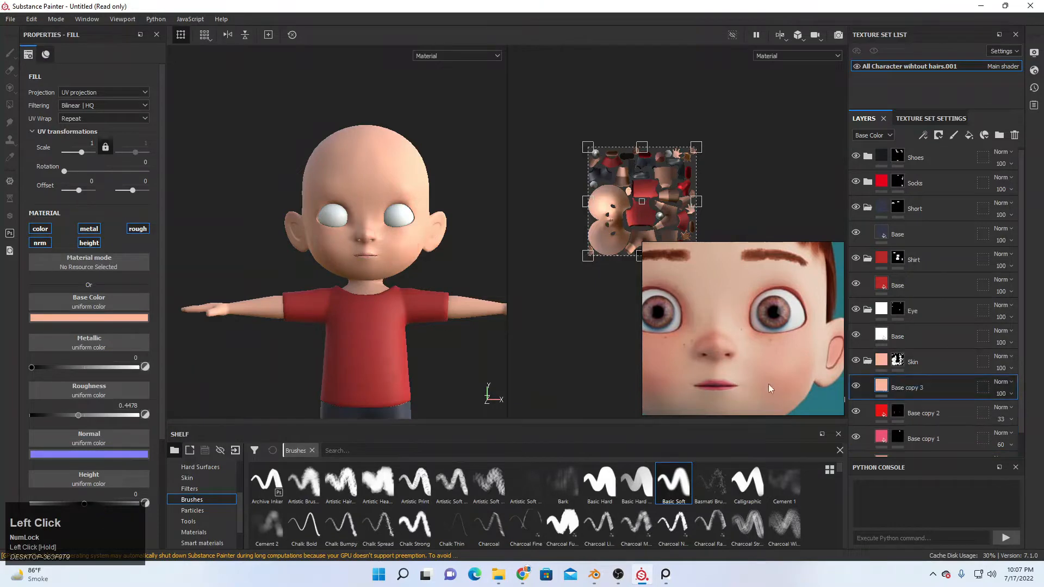
- Darken the duplicated skin layer's base colour slightly and add a black mask to it
{"action": "left_click", "coordinate": [145, 318]}
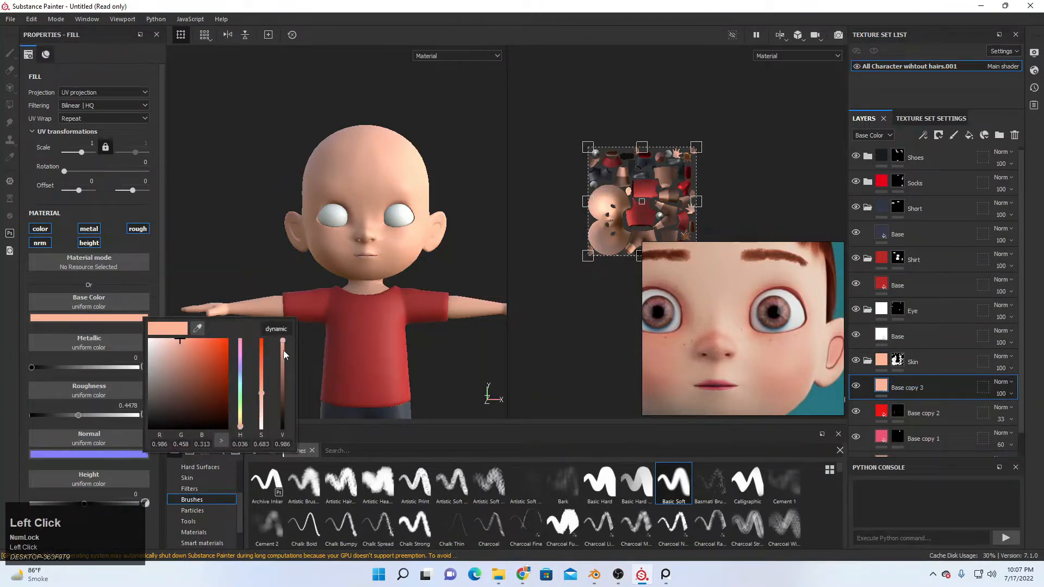
{"action": "left_click_drag", "start_coordinate": [283, 351], "coordinate": [285, 353]}
{"action": "right_click", "coordinate": [913, 377]}
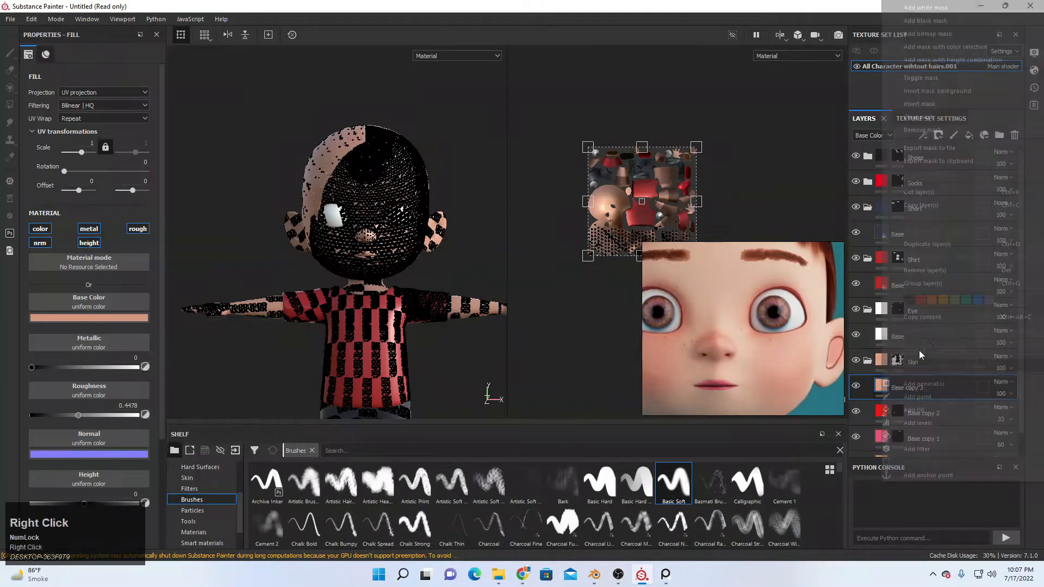
{"action": "left_click", "coordinate": [918, 23]}
- Paint the darker skin tone around the eyes on the new mask, raising the brush flow to 30
{"action": "scroll", "coordinate": [379, 181], "scroll_direction": "down", "scroll_amount": 1}
{"action": "scroll", "coordinate": [385, 183], "scroll_direction": "down", "scroll_amount": 3}
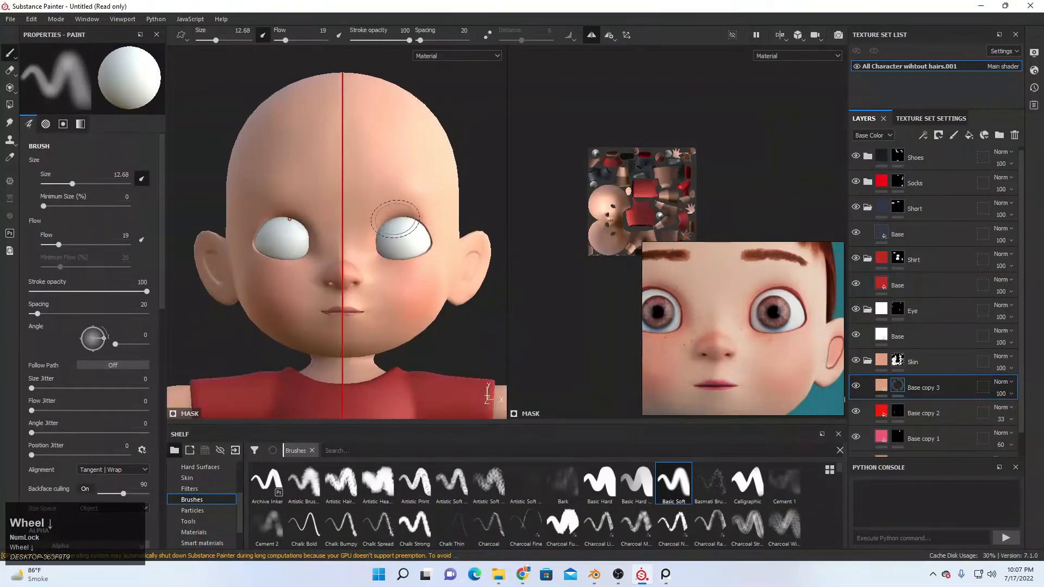
{"action": "mouse_move", "coordinate": [408, 221]}
{"action": "left_mouse_down"}
{"action": "mouse_move", "coordinate": [416, 250]}
{"action": "mouse_move", "coordinate": [402, 224]}
{"action": "left_mouse_up"}
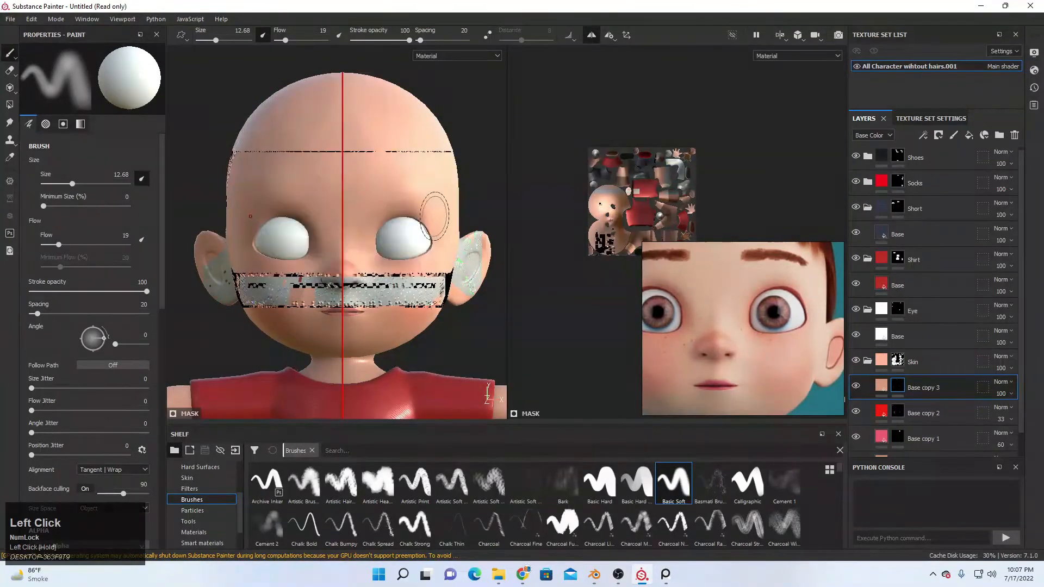
{"action": "left_click_drag", "start_coordinate": [285, 40], "coordinate": [292, 40]}
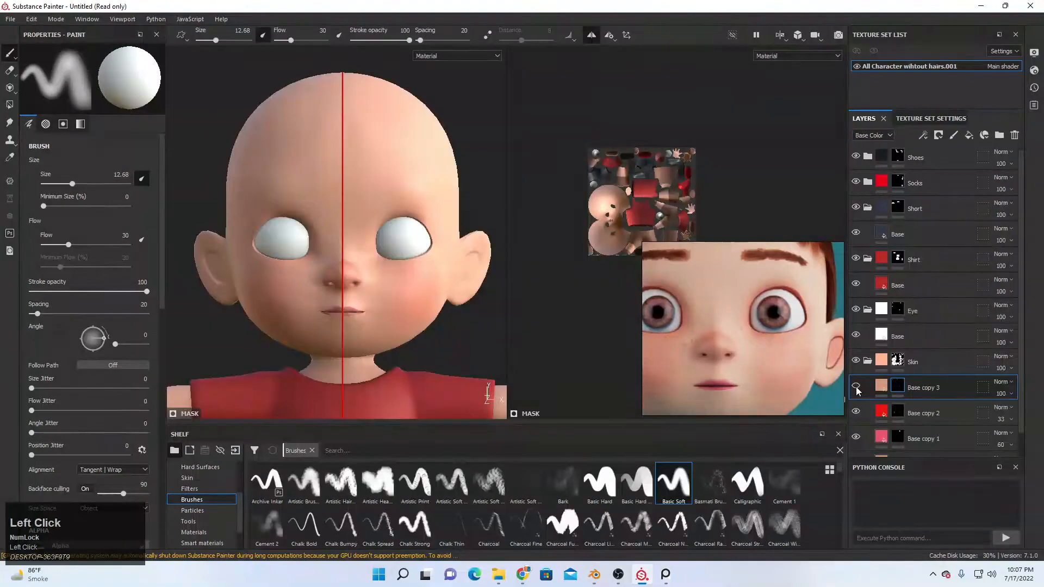
- Compare the face with the darker skin layer hidden and shown, checking it against the reference image
{"action": "scroll", "coordinate": [235, 211], "scroll_direction": "down", "scroll_amount": 3}
{"action": "middle_click_drag", "start_coordinate": [395, 231], "coordinate": [394, 202], "text": "alt"}
{"action": "left_click_drag", "start_coordinate": [393, 203], "coordinate": [450, 217], "text": "alt"}
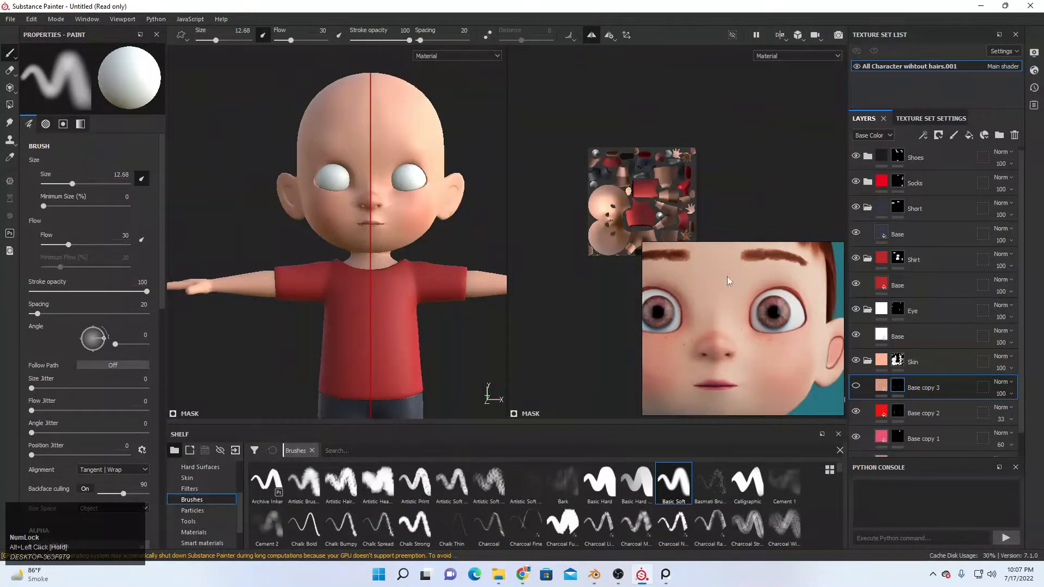
{"action": "scroll", "coordinate": [727, 280], "scroll_direction": "down", "scroll_amount": 2}
{"action": "scroll", "coordinate": [544, 325], "scroll_direction": "down", "scroll_amount": 2}
{"action": "scroll", "coordinate": [716, 365], "scroll_direction": "down", "scroll_amount": 2}
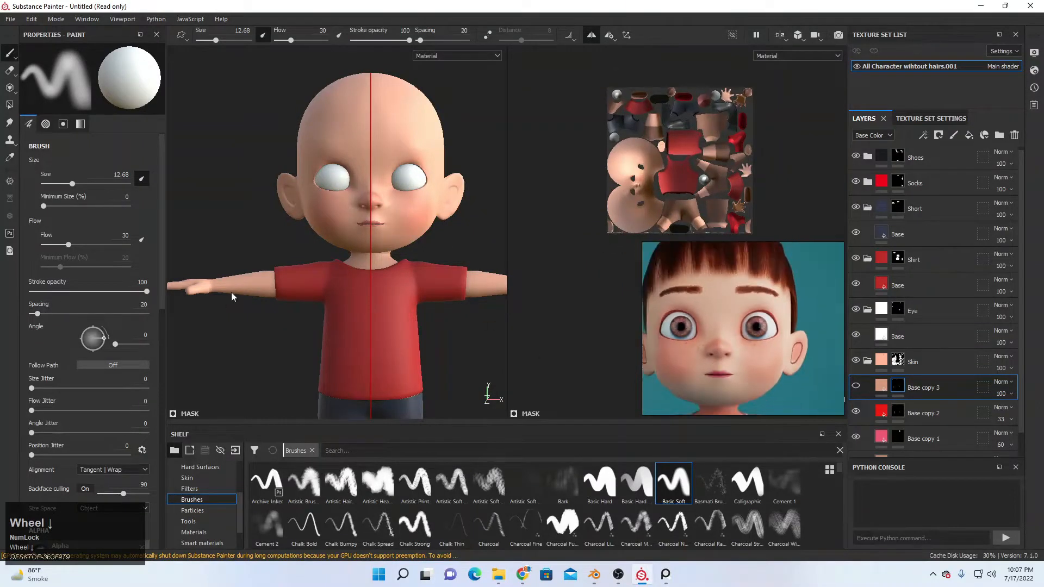
{"action": "scroll", "coordinate": [402, 256], "scroll_direction": "down", "scroll_amount": 1}
{"action": "middle_click_drag", "start_coordinate": [427, 254], "coordinate": [405, 278], "text": "alt"}
{"action": "scroll", "coordinate": [406, 278], "scroll_direction": "down", "scroll_amount": 3}
{"action": "scroll", "coordinate": [717, 366], "scroll_direction": "up", "scroll_amount": 3}
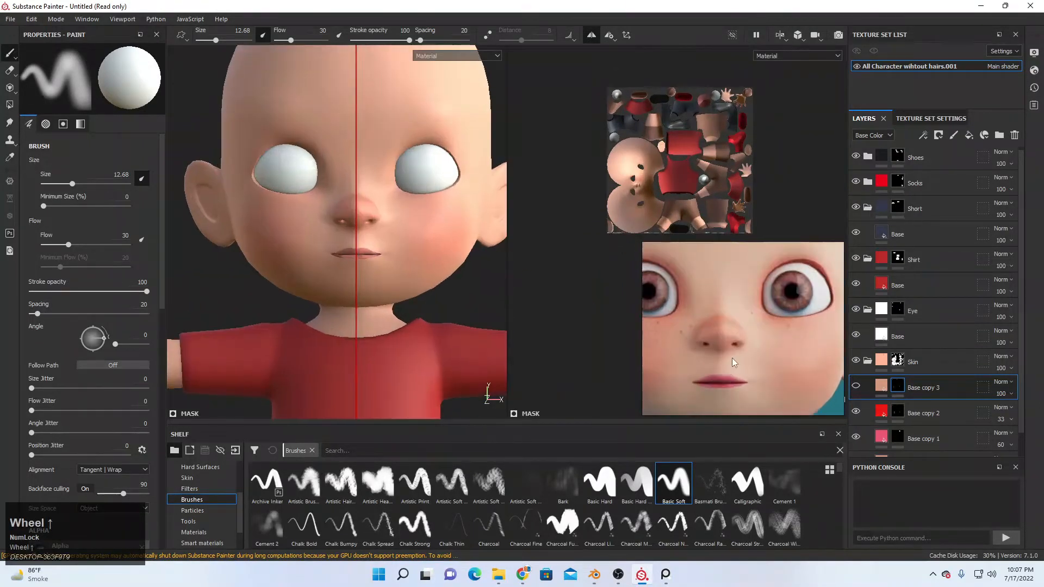
{"action": "scroll", "coordinate": [393, 239], "scroll_direction": "up", "scroll_amount": 2}
{"action": "middle_click_drag", "start_coordinate": [393, 239], "coordinate": [434, 242], "text": "alt"}
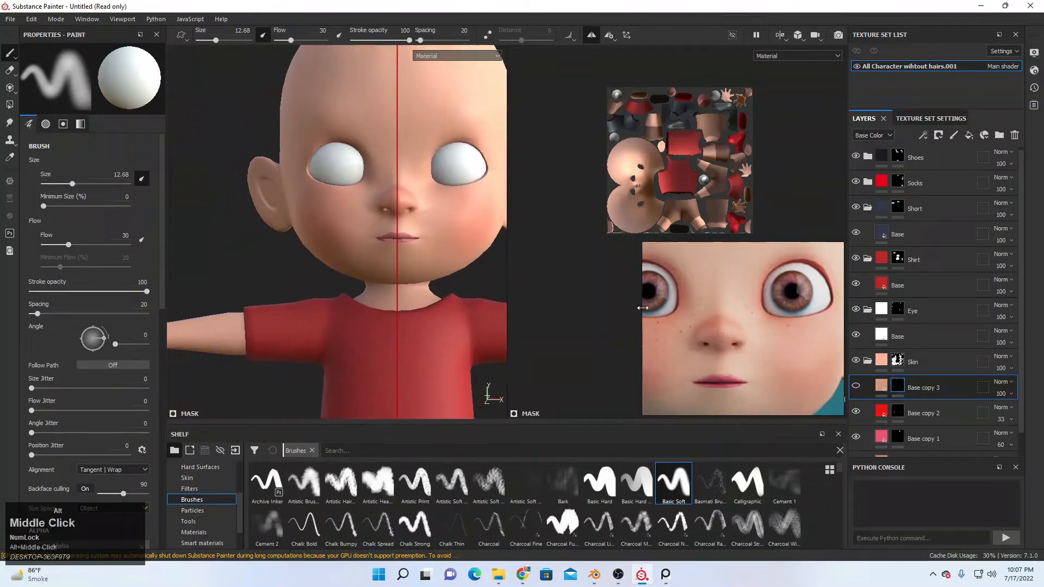
{"action": "left_click", "coordinate": [857, 387]}
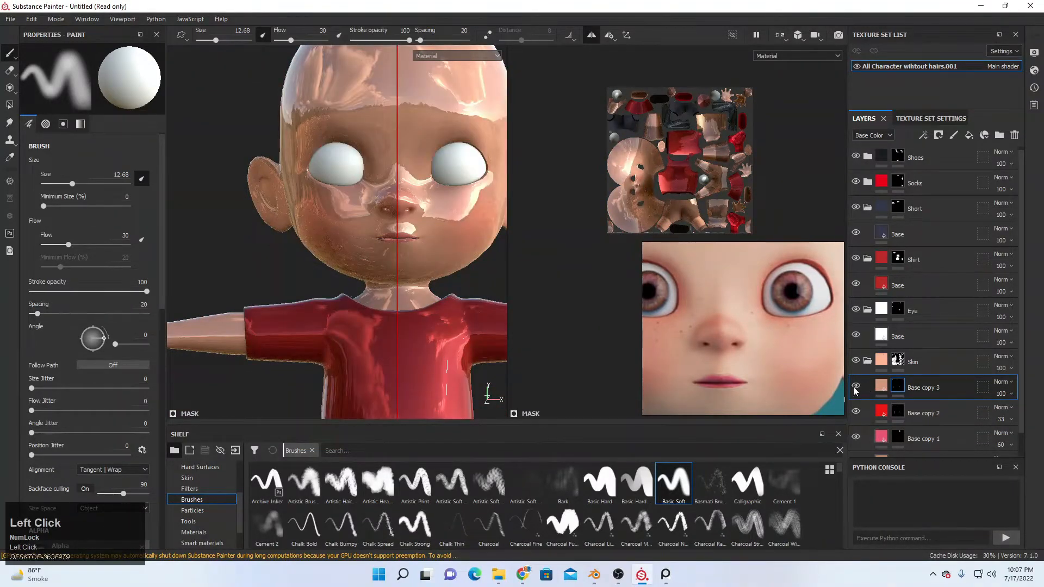
{"action": "middle_click_drag", "start_coordinate": [370, 292], "coordinate": [325, 293], "text": "alt"}
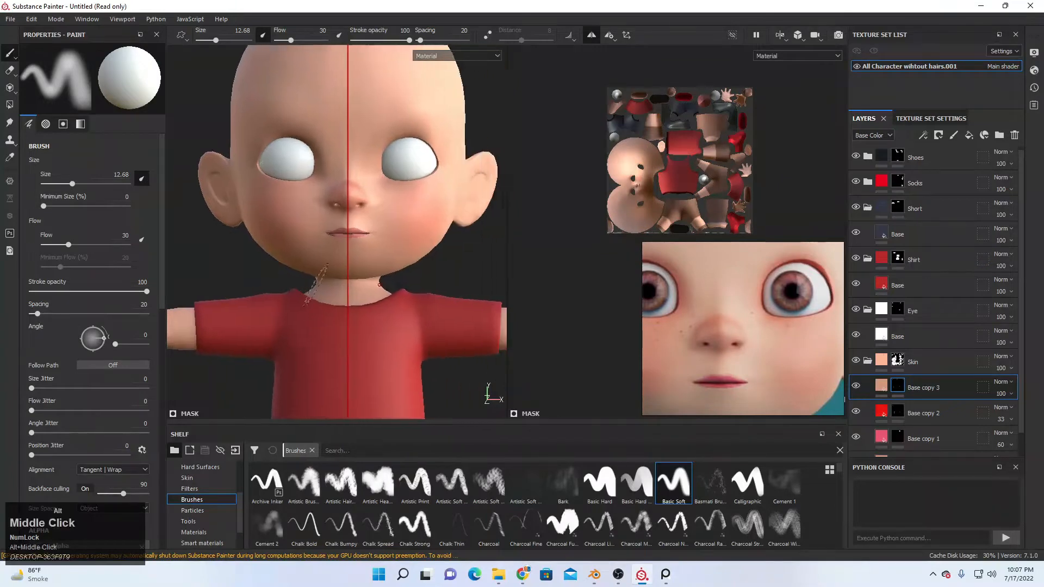
{"action": "scroll", "coordinate": [325, 294], "scroll_direction": "up", "scroll_amount": 1}
- Add a fill layer at the top of the Skin folder with only the normal channel enabled
{"action": "left_click", "coordinate": [968, 134]}
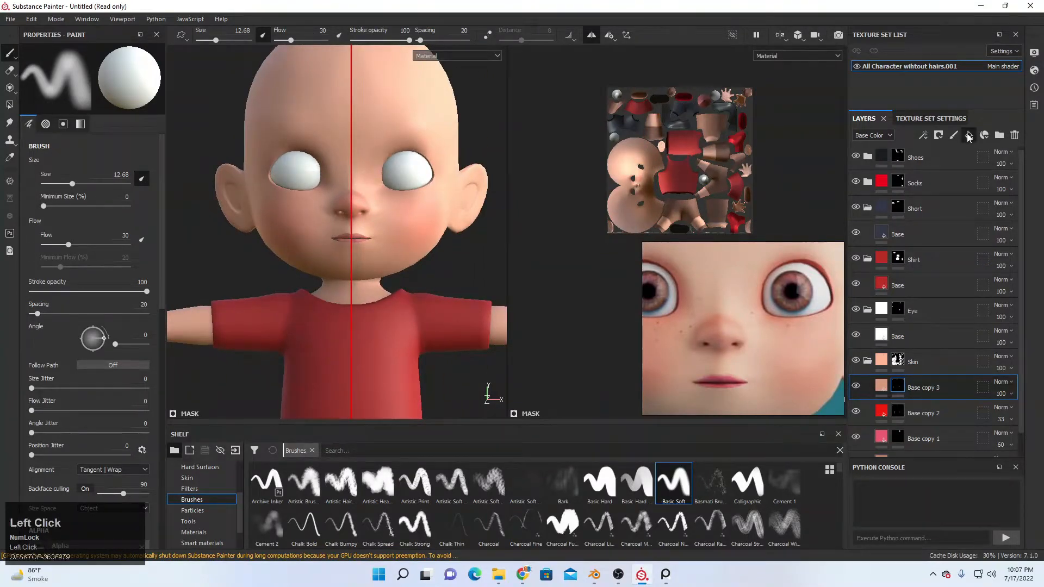
{"action": "left_click", "coordinate": [40, 229]}
{"action": "left_click", "coordinate": [89, 242]}
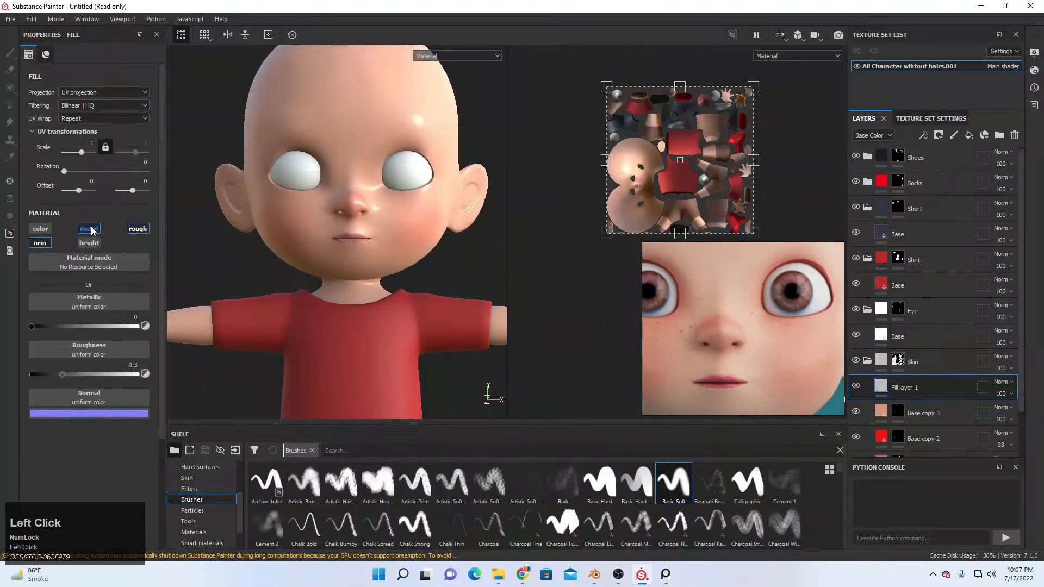
{"action": "left_click", "coordinate": [88, 228]}
{"action": "left_click", "coordinate": [138, 229]}
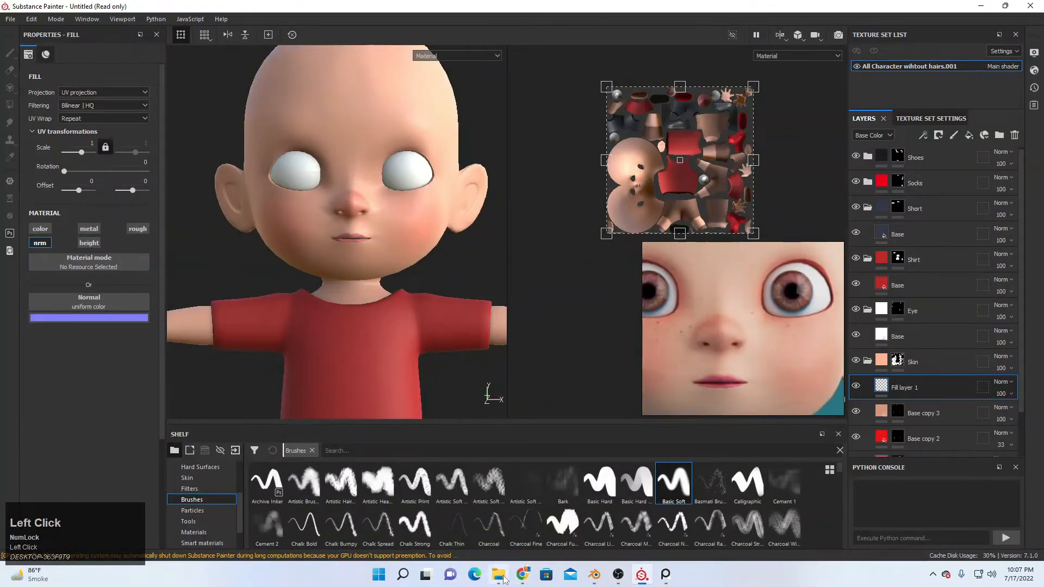
- Switch to File Explorer and preview the blue normal map image in the Downloads folder
{"action": "left_click", "coordinate": [500, 575]}
{"action": "scroll", "coordinate": [293, 232], "scroll_direction": "down", "scroll_amount": 3}
{"action": "scroll", "coordinate": [293, 233], "scroll_direction": "up", "scroll_amount": 10}
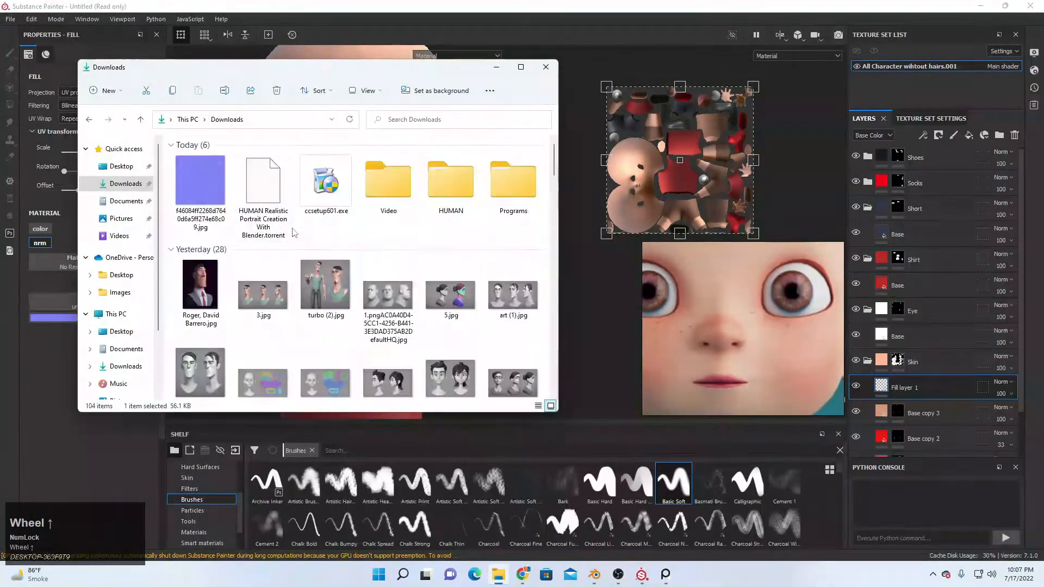
{"action": "double_click", "coordinate": [200, 179]}
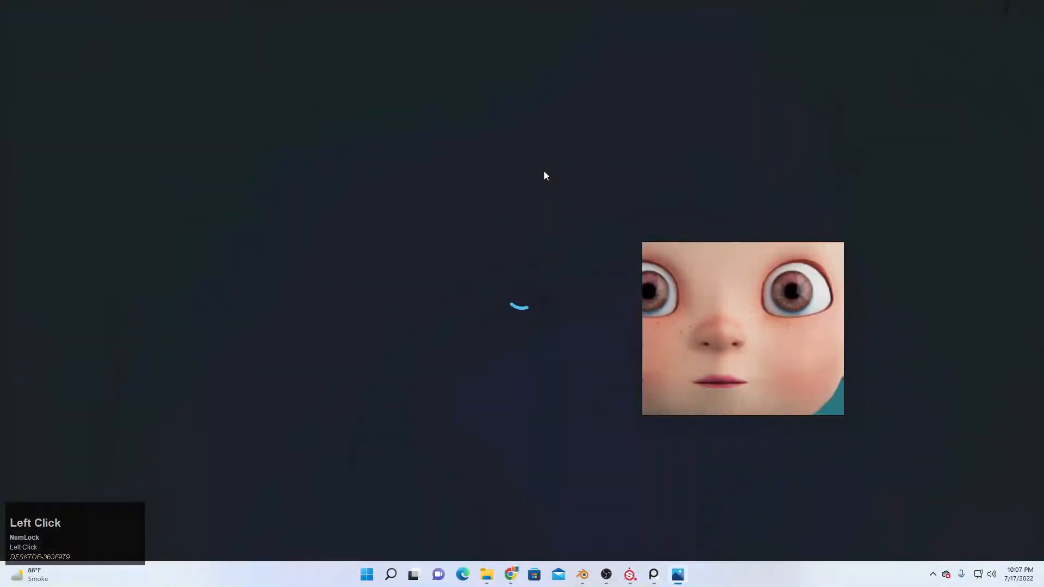
{"action": "left_click", "coordinate": [1030, 6]}
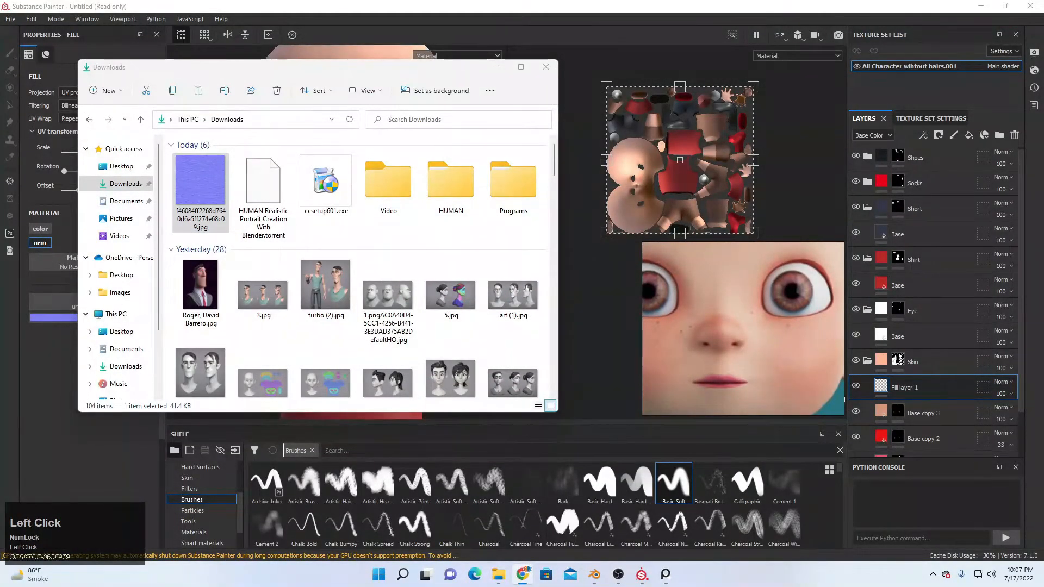
- Search Google Images in Chrome for "skin normal map" and return to the Downloads folder
{"action": "left_click", "coordinate": [523, 575]}
{"action": "left_click", "coordinate": [484, 227]}
{"action": "type", "text": "skin normal map"}
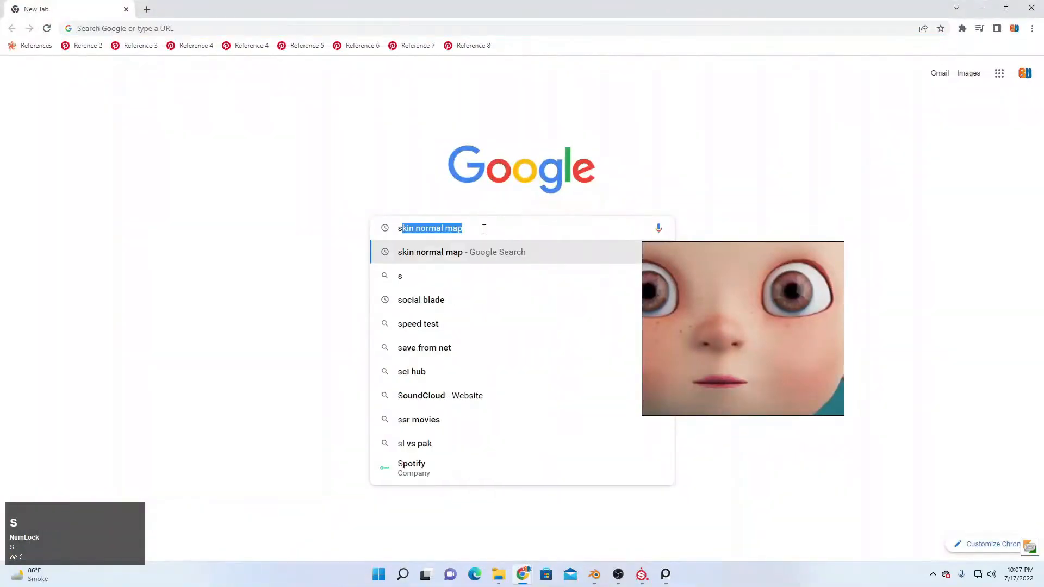
{"action": "left_click", "coordinate": [416, 260]}
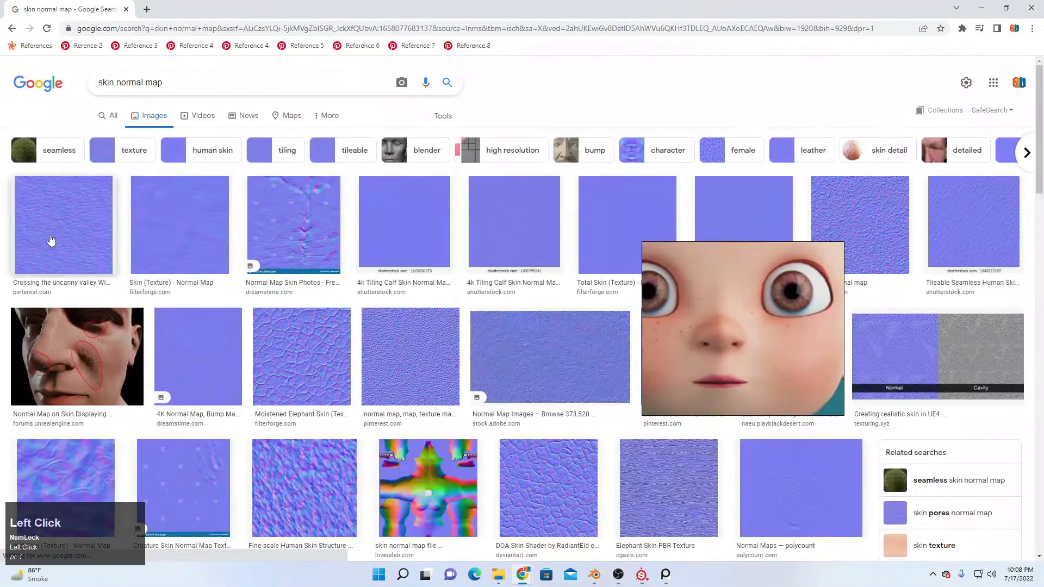
{"action": "left_click", "coordinate": [981, 7]}
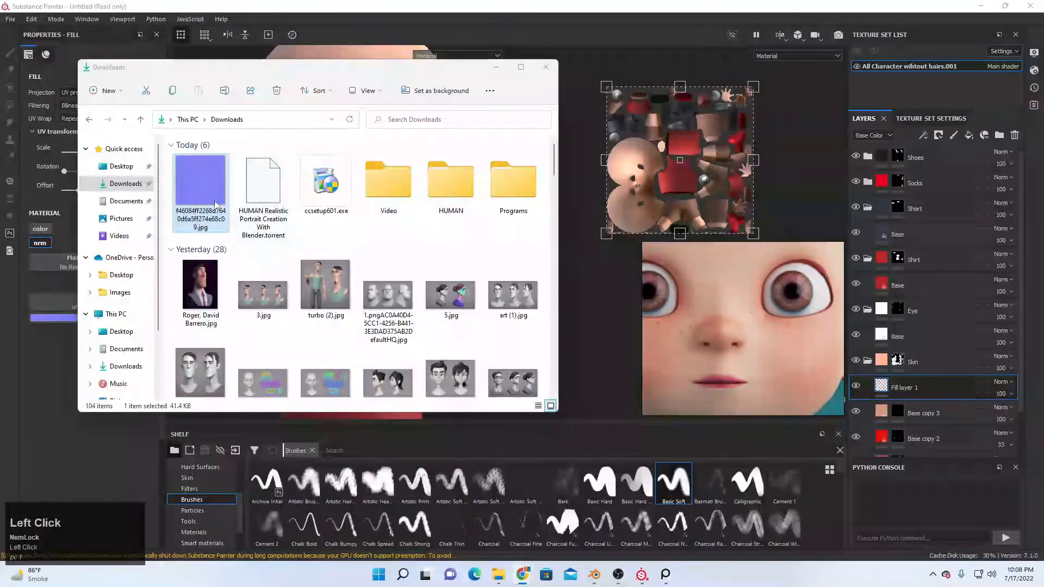
- Import the downloaded skin normal map JPG into the shelf with its usage set to texture
{"action": "left_click_drag", "start_coordinate": [204, 187], "coordinate": [490, 498]}
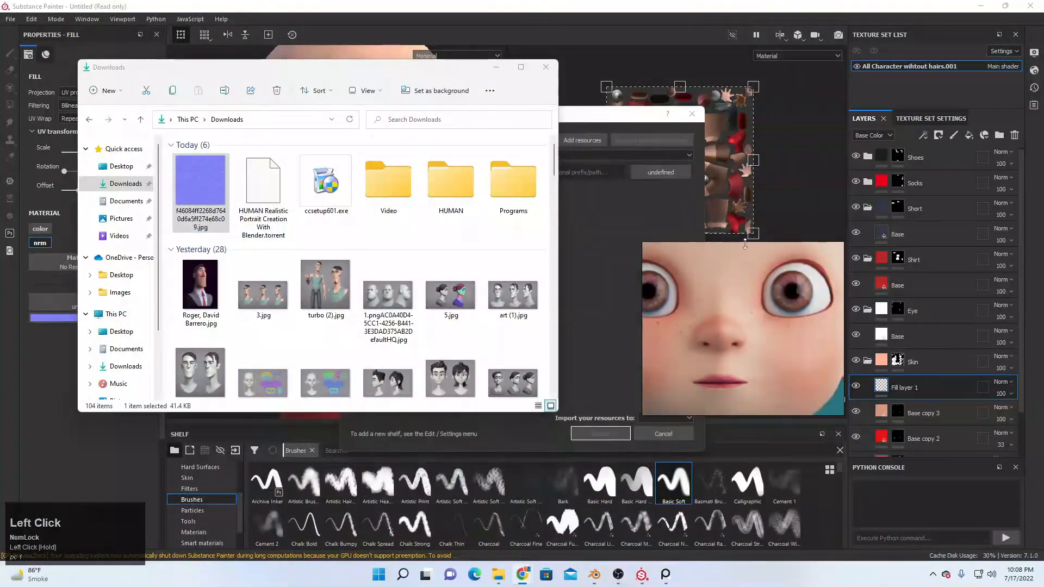
{"action": "left_click", "coordinate": [674, 172]}
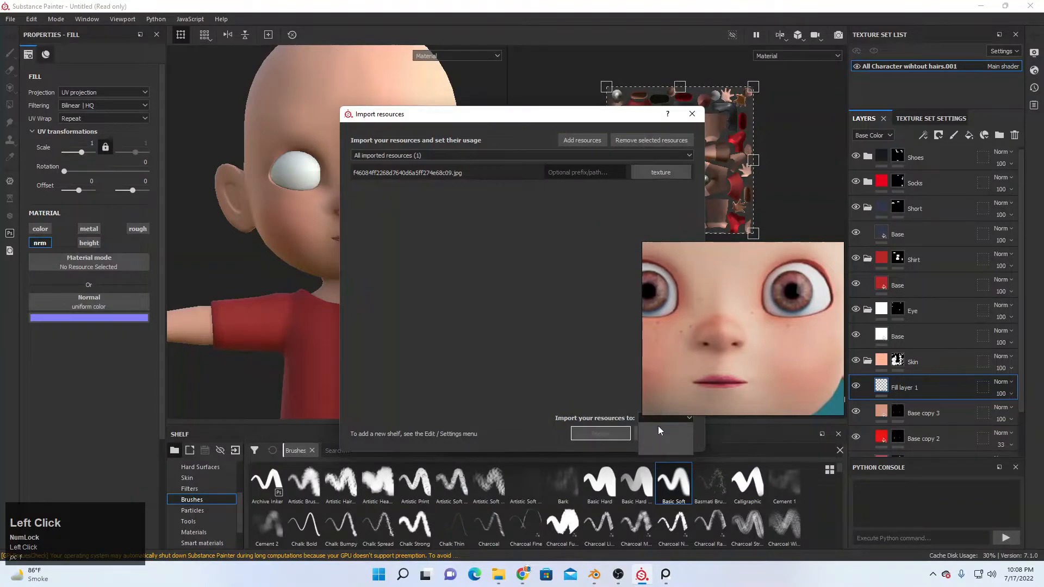
{"action": "left_click", "coordinate": [676, 435]}
{"action": "left_click", "coordinate": [665, 435]}
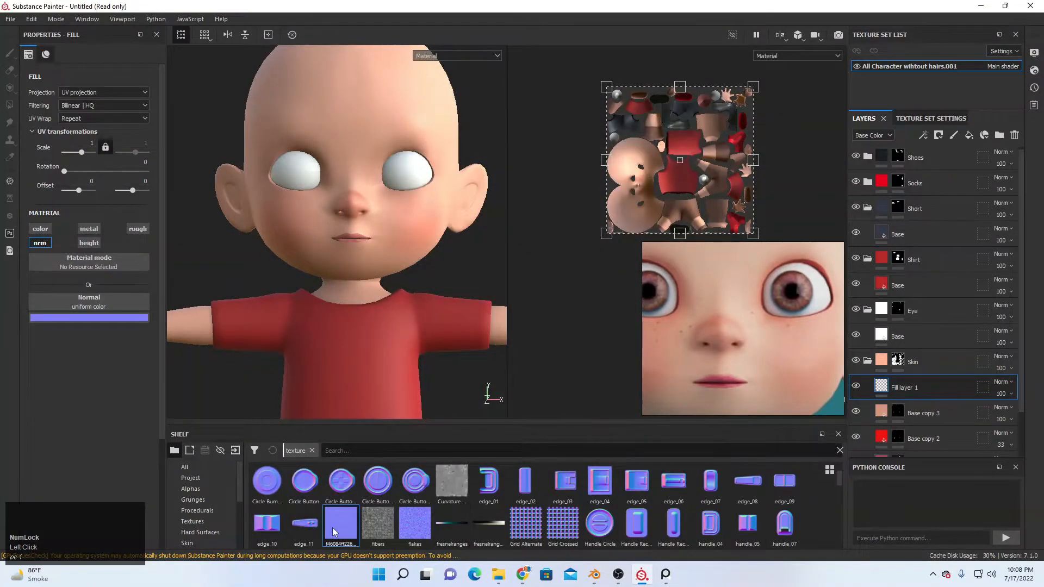
- Apply the imported skin map to the fill layer's normal channel and set its UV scale to 30
{"action": "left_click_drag", "start_coordinate": [332, 527], "coordinate": [113, 308]}
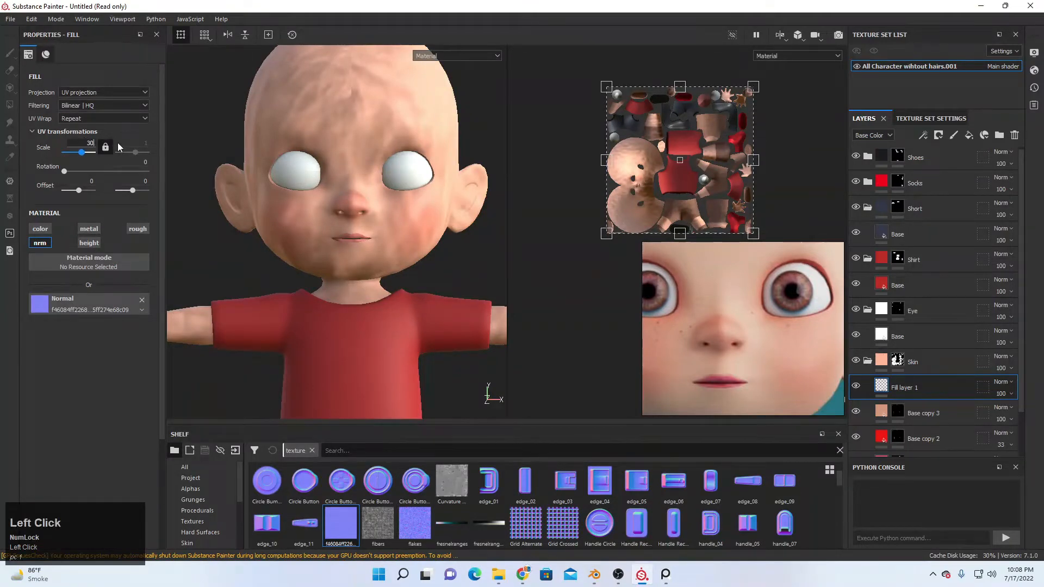
{"action": "type", "text": "30"}
{"action": "key", "text": "Return"}
{"action": "scroll", "coordinate": [375, 175], "scroll_direction": "down", "scroll_amount": 3}
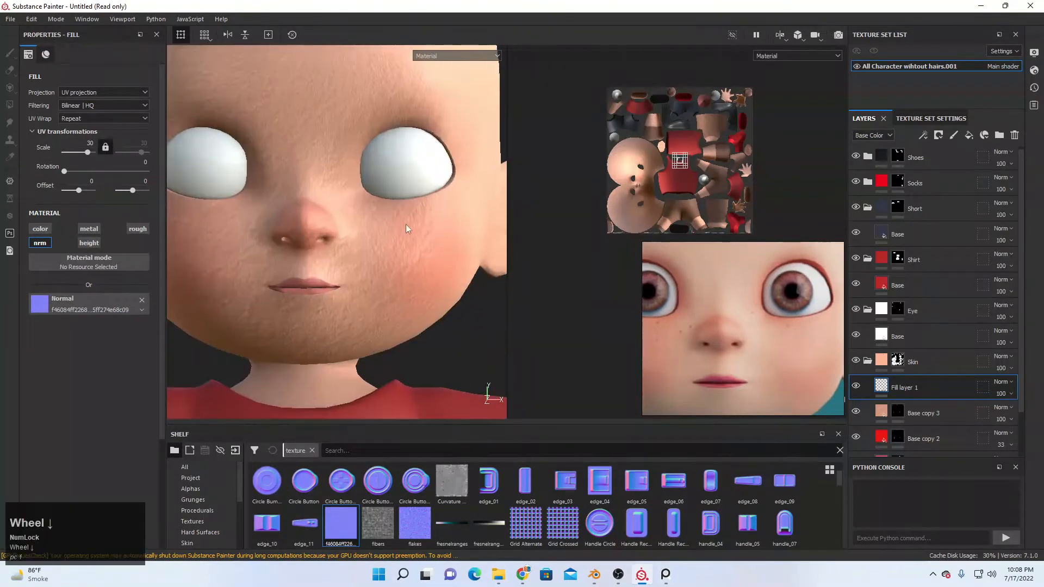
- Set the normal map bitmap's colour space to linear and check the skin detail on the face
{"action": "left_click", "coordinate": [141, 310]}
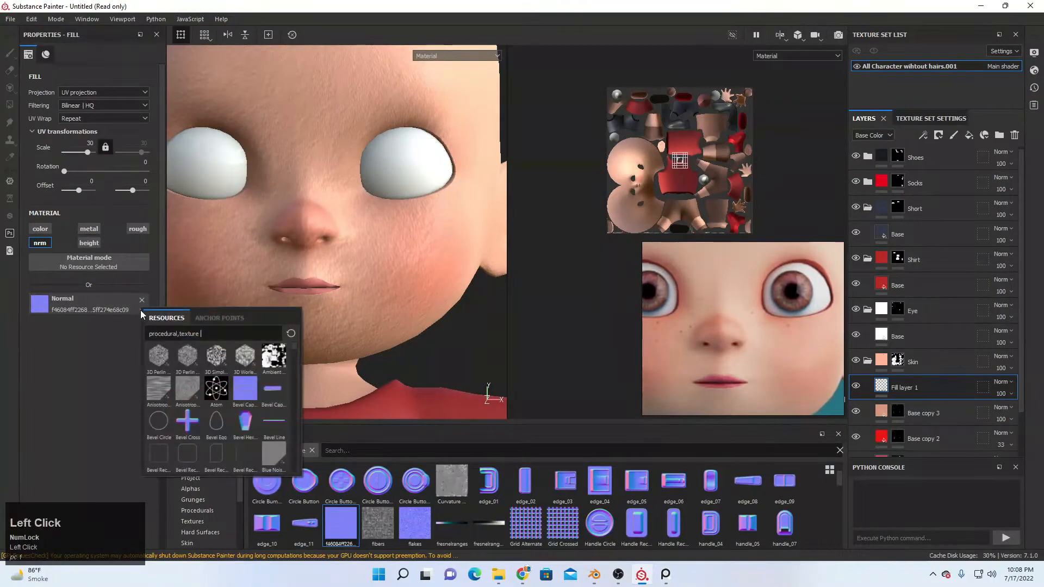
{"action": "left_click", "coordinate": [142, 311]}
{"action": "left_click", "coordinate": [170, 332]}
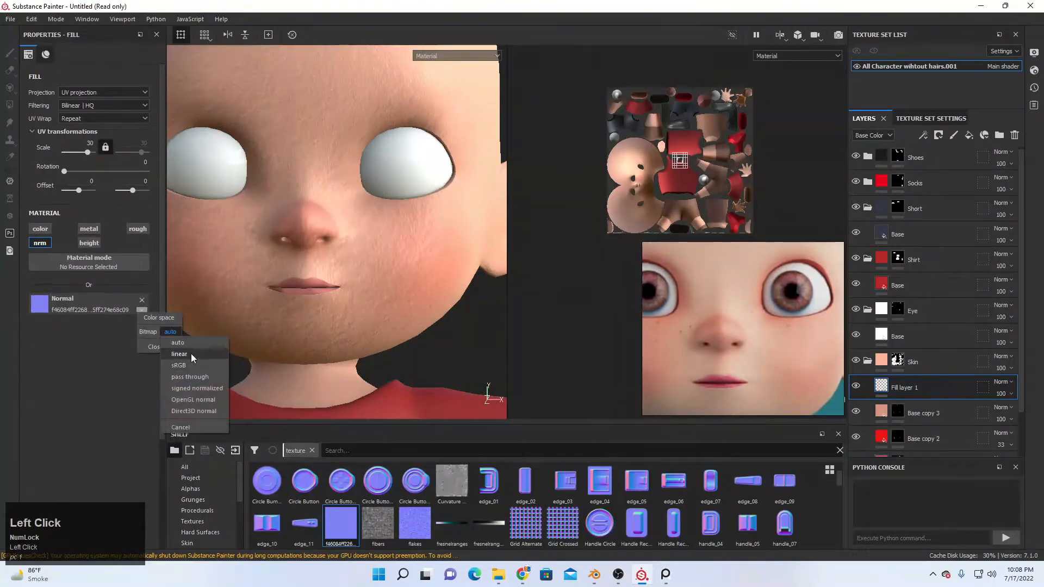
{"action": "left_click", "coordinate": [191, 354]}
{"action": "scroll", "coordinate": [380, 259], "scroll_direction": "up", "scroll_amount": 3}
{"action": "mouse_move", "coordinate": [423, 263]}
{"action": "left_mouse_down", "text": "alt"}
{"action": "mouse_move", "coordinate": [432, 279]}
{"action": "mouse_move", "coordinate": [402, 272]}
{"action": "mouse_move", "coordinate": [416, 268]}
{"action": "left_mouse_up", "text": "alt"}
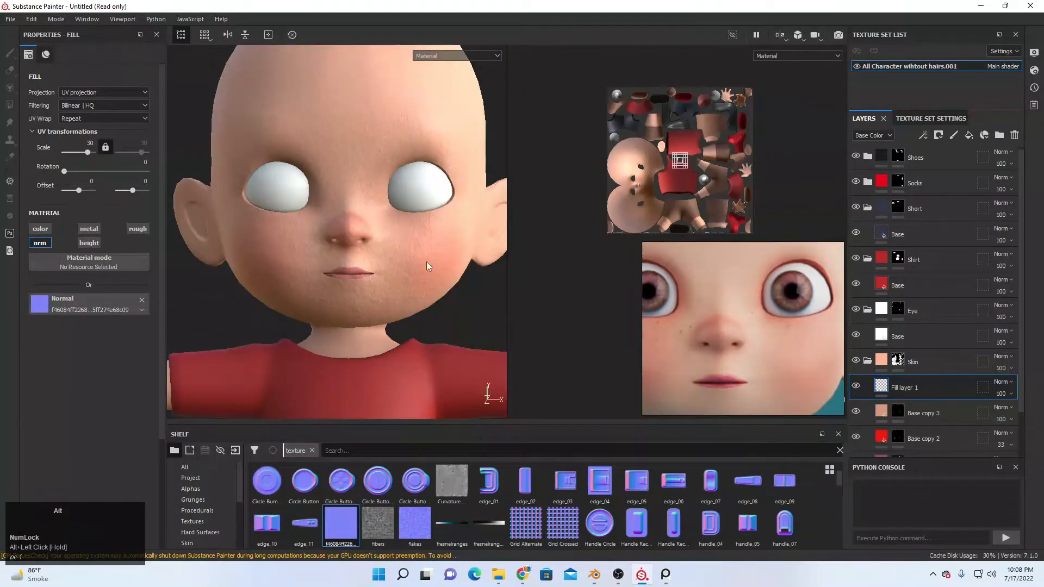
- Switch the layer stack to show the Normal channel instead of Base Color
{"action": "right_click", "coordinate": [925, 386]}
{"action": "scroll", "coordinate": [363, 200], "scroll_direction": "up", "scroll_amount": 3}
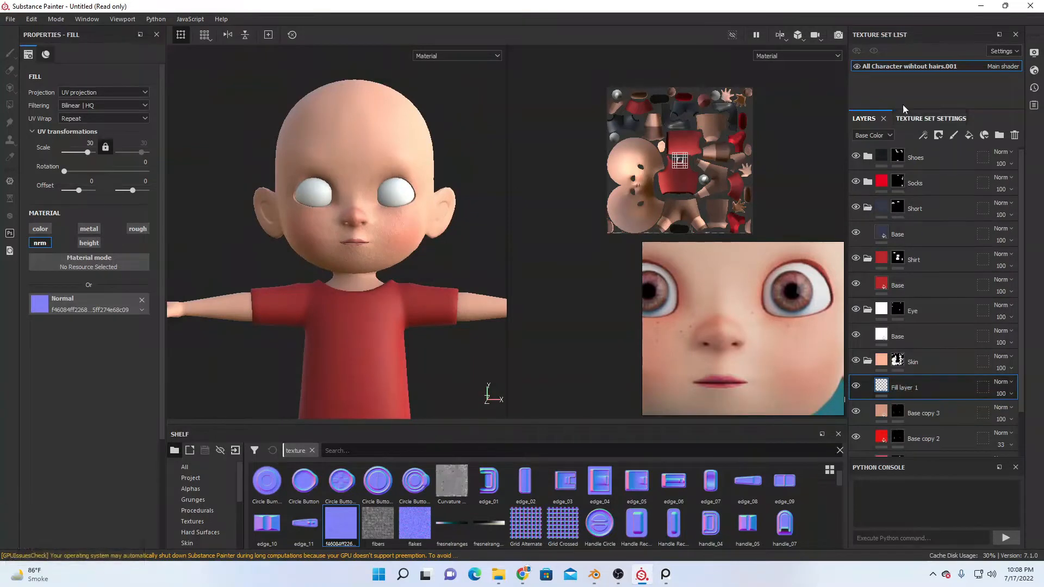
{"action": "left_click", "coordinate": [922, 134]}
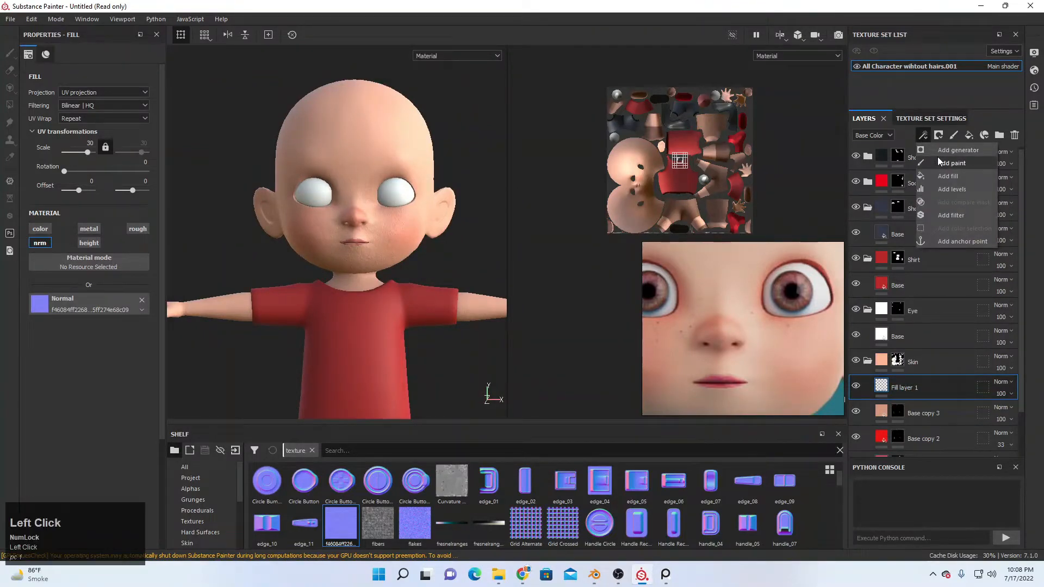
{"action": "left_click", "coordinate": [882, 135]}
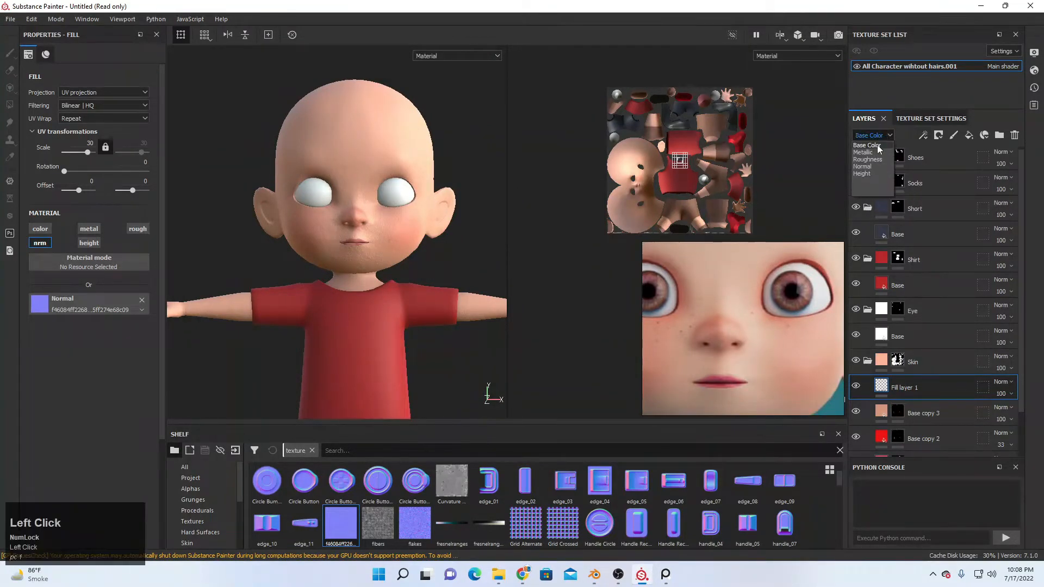
{"action": "left_click", "coordinate": [872, 166]}
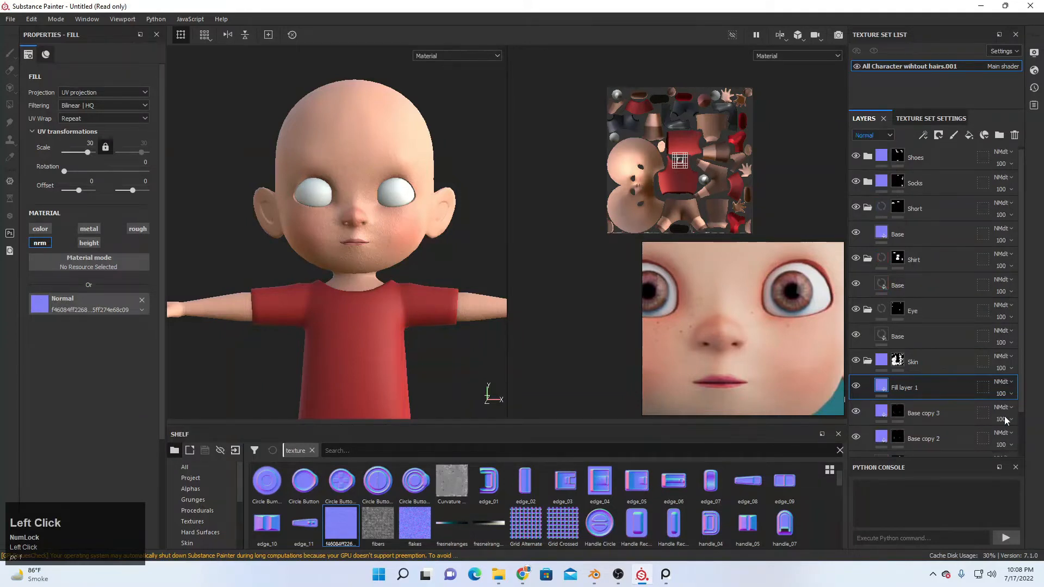
- Lower Fill layer 1's Normal channel opacity to 13 so the skin detail on the face is softer
{"action": "left_click", "coordinate": [1010, 393]}
{"action": "left_click_drag", "start_coordinate": [1012, 414], "coordinate": [1001, 414]}
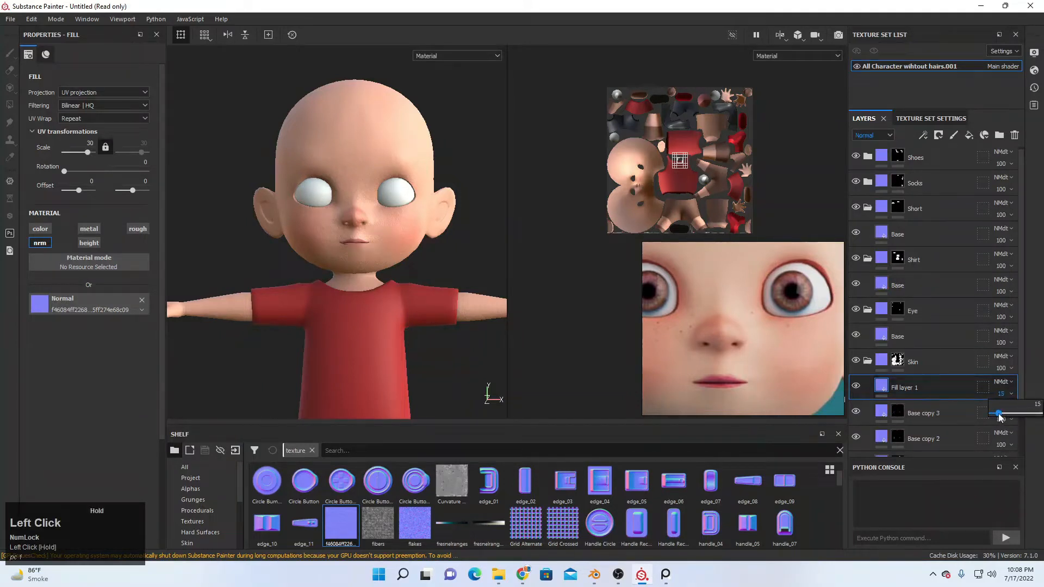
{"action": "scroll", "coordinate": [413, 188], "scroll_direction": "down", "scroll_amount": 8}
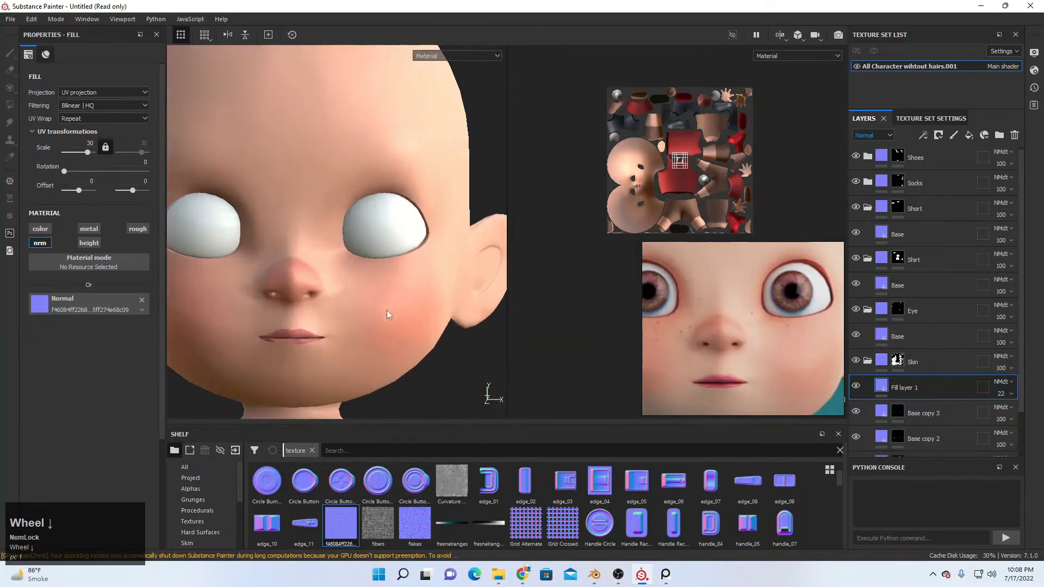
{"action": "middle_click_drag", "start_coordinate": [405, 305], "coordinate": [479, 241], "text": "alt"}
{"action": "scroll", "coordinate": [416, 250], "scroll_direction": "down", "scroll_amount": 3}
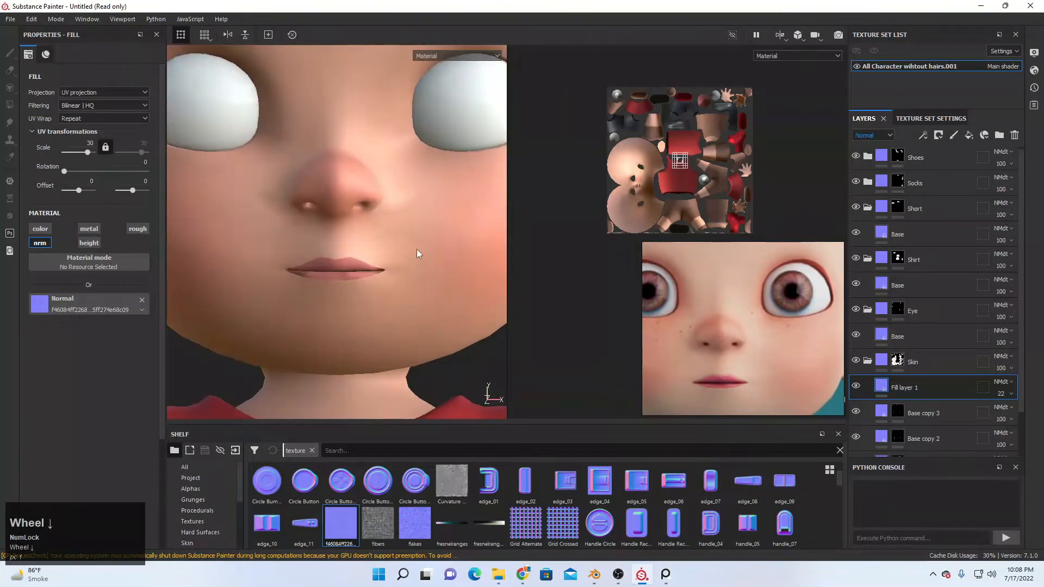
{"action": "left_click", "coordinate": [1002, 393]}
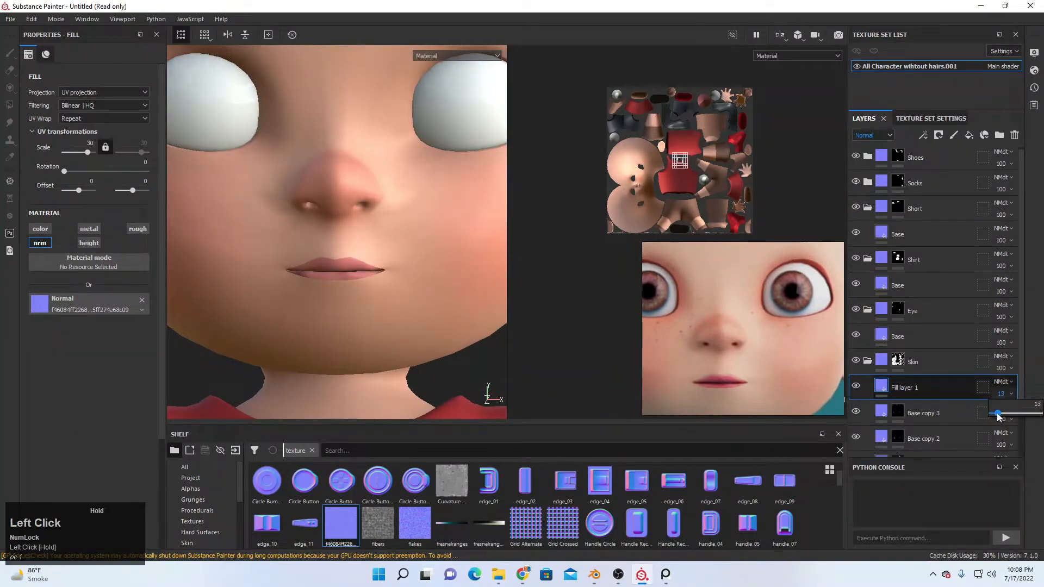
{"action": "left_click_drag", "start_coordinate": [997, 414], "coordinate": [997, 418]}
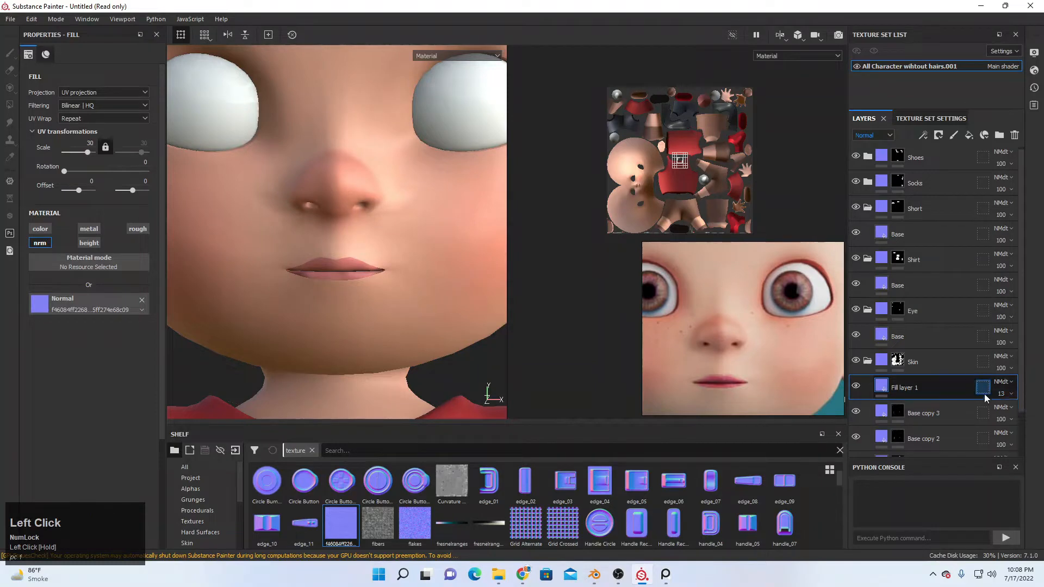
- Duplicate Fill layer 1 and set the copy's Normal channel opacity to 100
{"action": "left_click", "coordinate": [954, 393]}
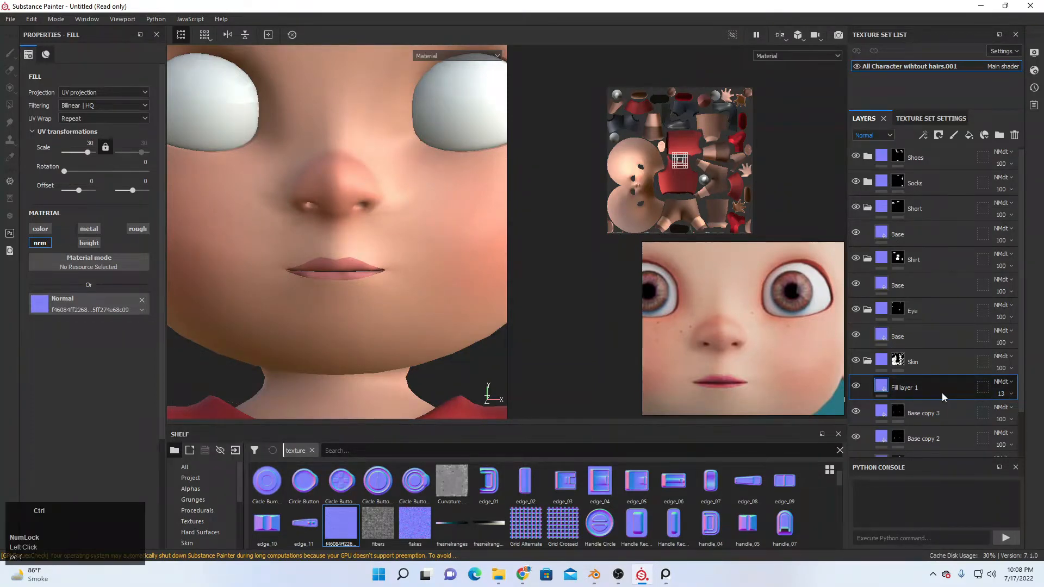
{"action": "key", "text": "ctrl+d"}
{"action": "left_click", "coordinate": [1007, 393]}
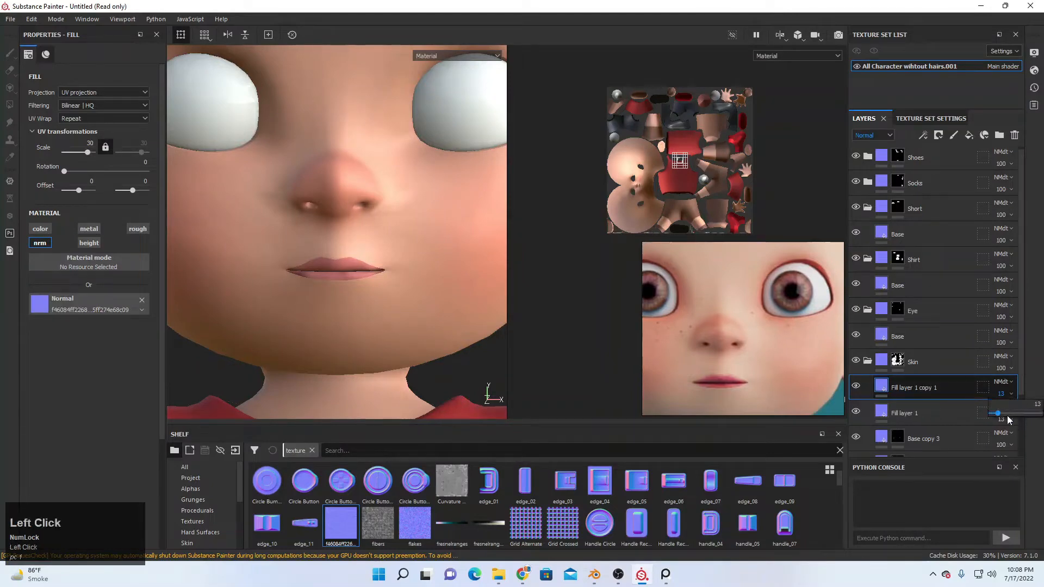
{"action": "left_click_drag", "start_coordinate": [1010, 419], "coordinate": [1016, 417]}
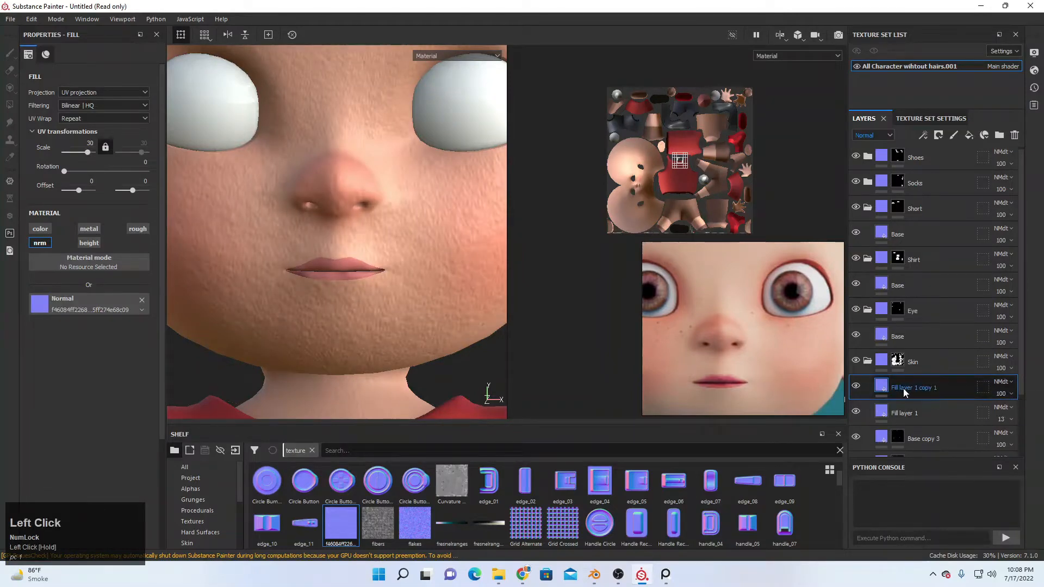
- Add a black mask to Fill layer 1 copy 1 and show the Base Color channel in the layer stack
{"action": "right_click", "coordinate": [883, 387]}
{"action": "left_click", "coordinate": [925, 20]}
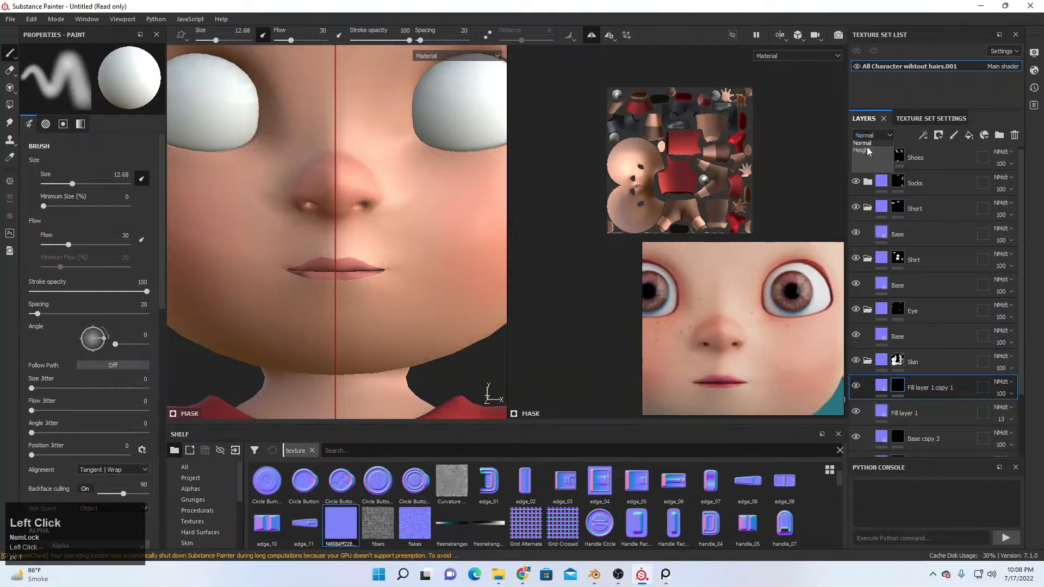
{"action": "scroll", "coordinate": [246, 198], "scroll_direction": "down", "scroll_amount": 5}
{"action": "middle_click_drag", "start_coordinate": [387, 242], "coordinate": [356, 228], "text": "alt"}
{"action": "left_click_drag", "start_coordinate": [429, 231], "coordinate": [384, 257], "text": "alt"}
{"action": "middle_click_drag", "start_coordinate": [380, 254], "coordinate": [361, 238], "text": "alt"}
{"action": "left_click_drag", "start_coordinate": [377, 260], "coordinate": [389, 239]}
{"action": "key", "text": "ctrl+z"}
{"action": "key", "text": "ctrl+z"}
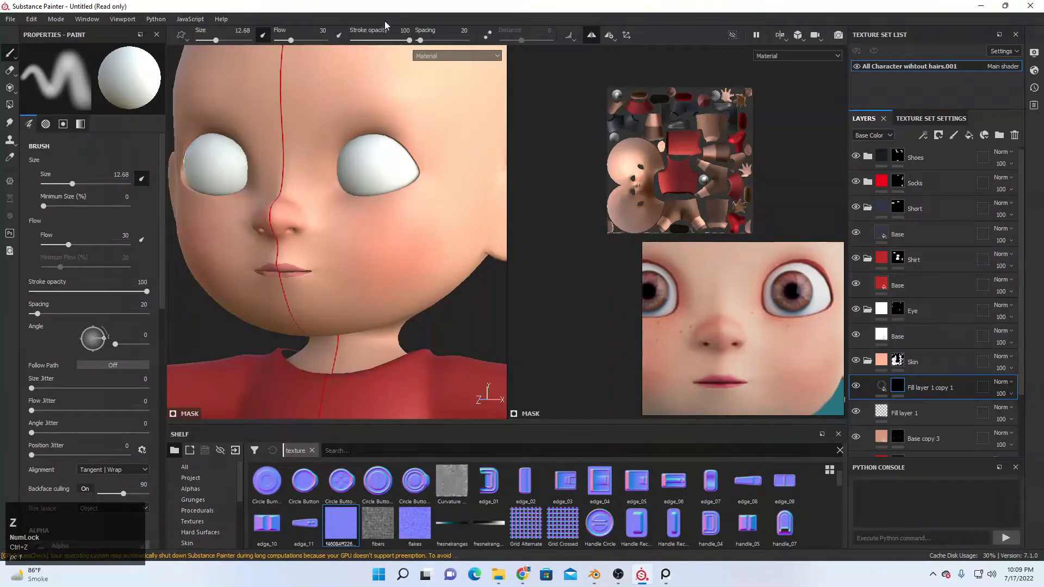
- Set the brush flow to 19 and size to 22.64, paint skin detail into the mask on the cheek, and compare by toggling the layer
{"action": "left_click_drag", "start_coordinate": [291, 40], "coordinate": [285, 41]}
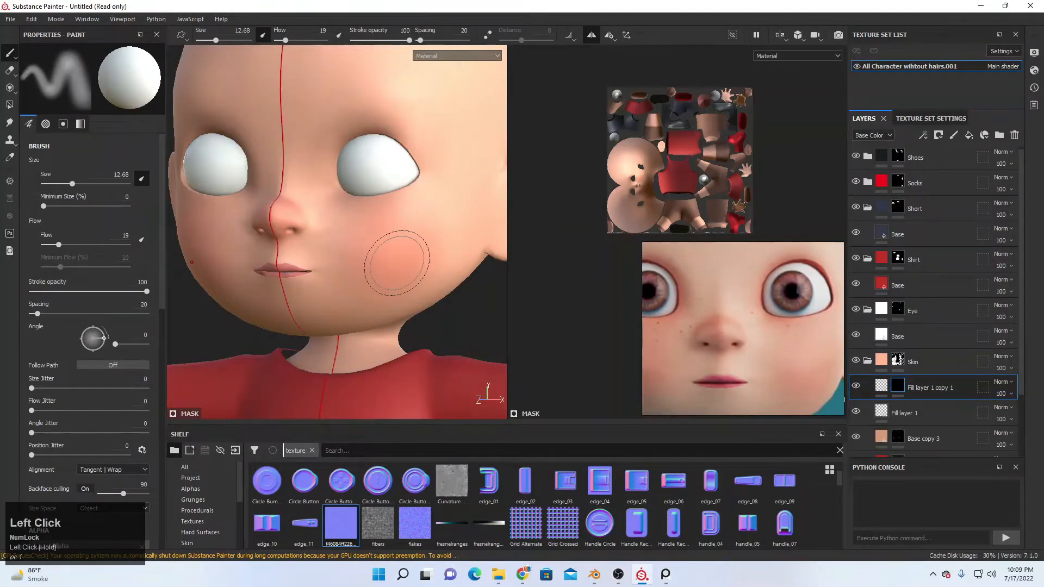
{"action": "key", "text": "bracketright"}
{"action": "key", "text": "bracketright"}
{"action": "key", "text": "bracketright"}
{"action": "key", "text": "bracketright"}
{"action": "key", "text": "bracketright"}
{"action": "left_click", "coordinate": [379, 270]}
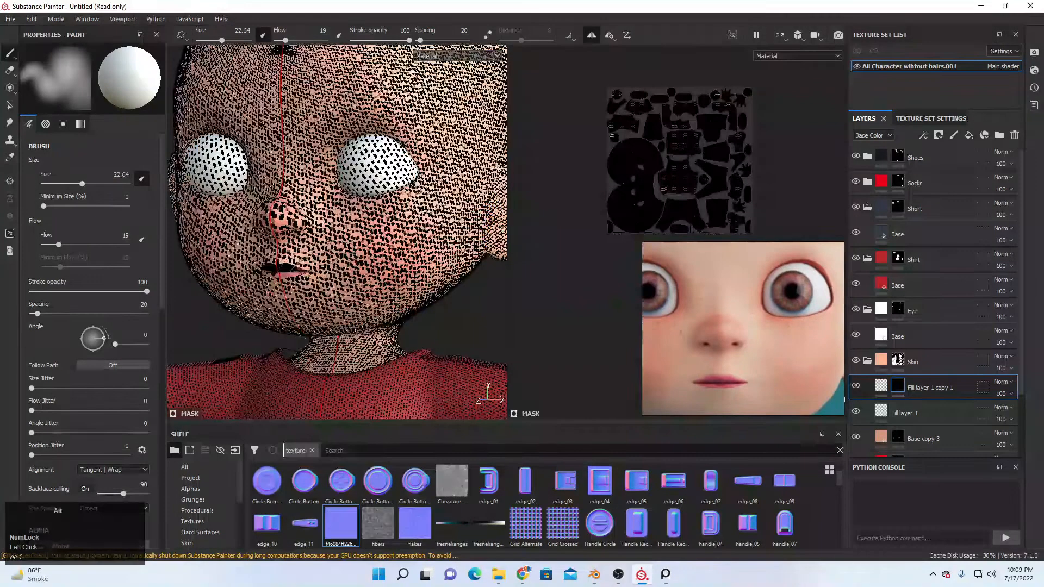
{"action": "left_click_drag", "start_coordinate": [404, 212], "coordinate": [438, 200], "text": "alt"}
{"action": "left_click", "coordinate": [855, 385]}
{"action": "left_click", "coordinate": [855, 385]}
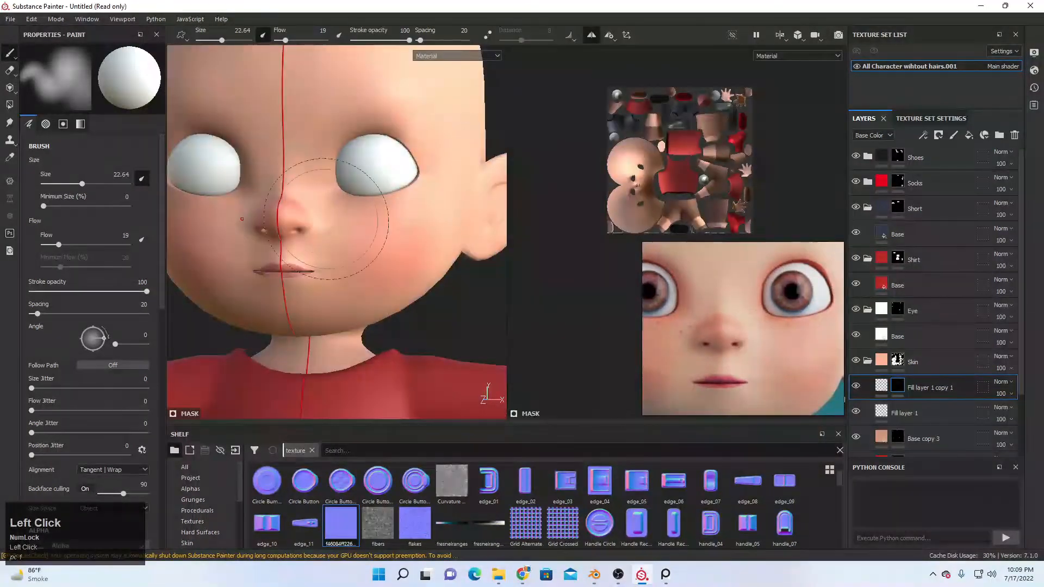
- Reduce the brush size to 10 and dab the stronger skin detail into the mask on the nose
{"action": "scroll", "coordinate": [296, 223], "scroll_direction": "up", "scroll_amount": 3}
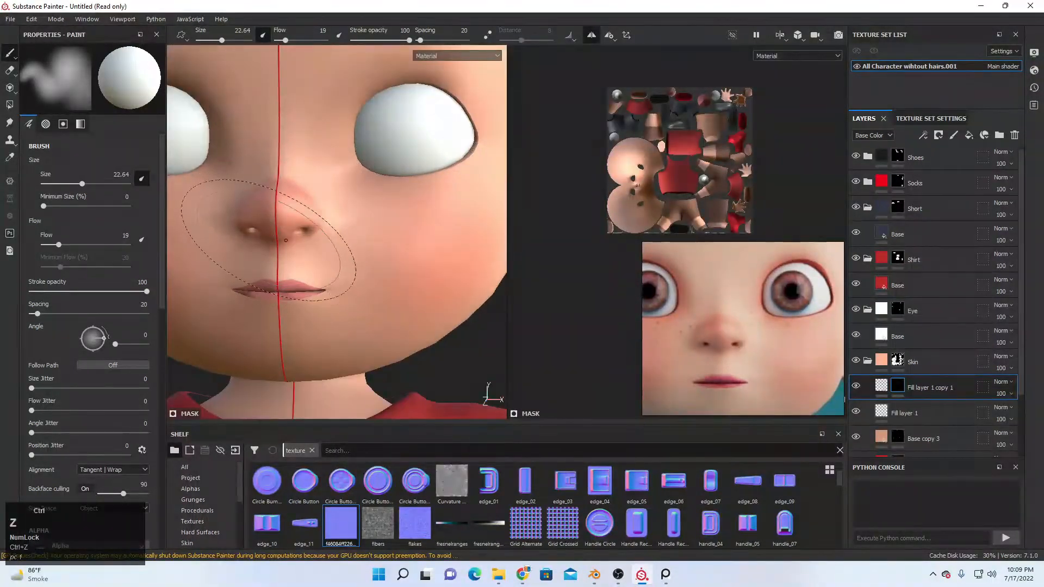
{"action": "key", "text": "bracketleft"}
{"action": "key", "text": "bracketleft"}
{"action": "key", "text": "bracketleft"}
{"action": "key", "text": "bracketleft"}
{"action": "key", "text": "bracketleft"}
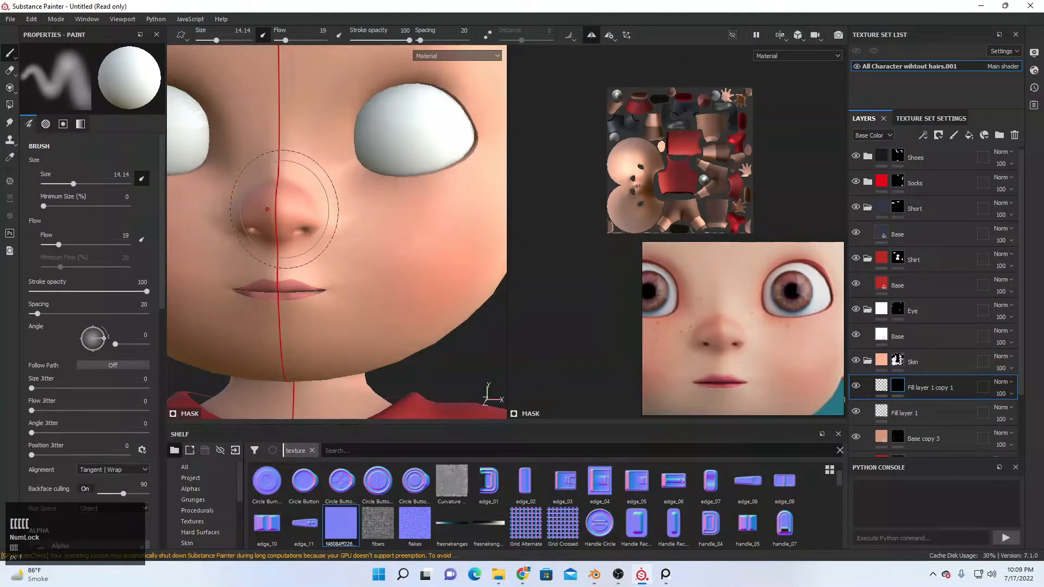
{"action": "key", "text": "bracketleft"}
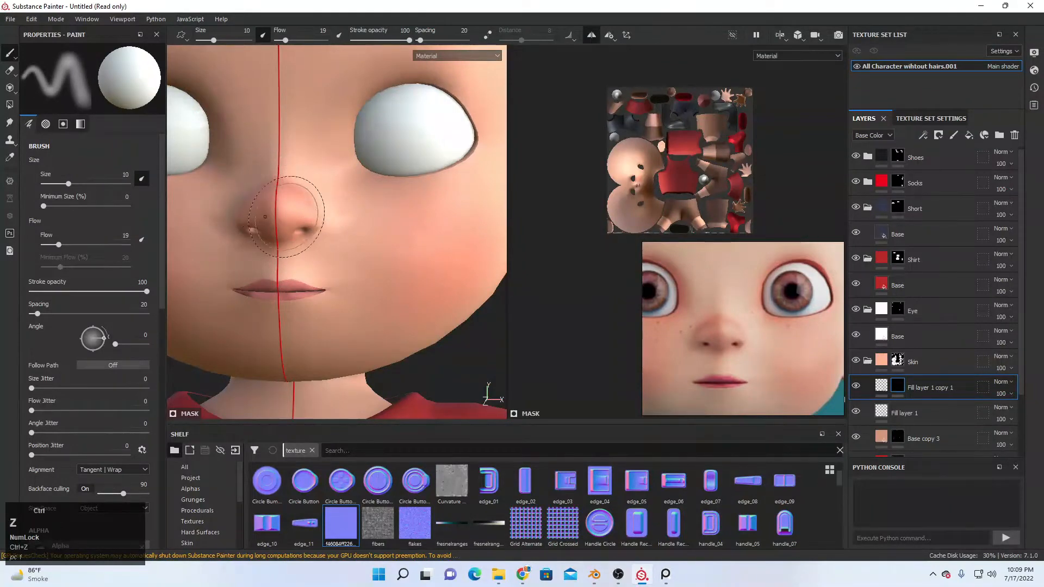
{"action": "scroll", "coordinate": [337, 234], "scroll_direction": "down", "scroll_amount": 4}
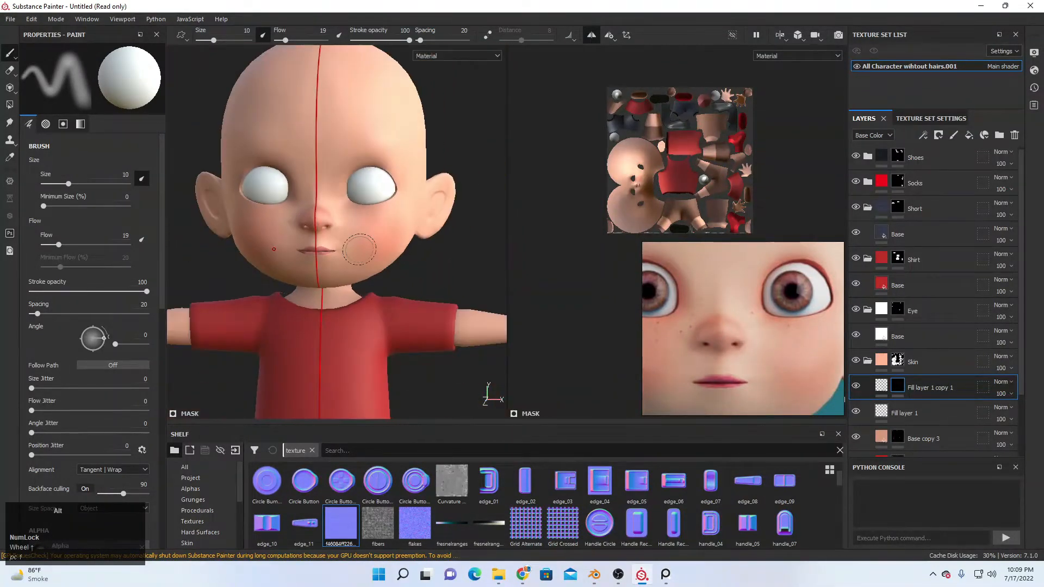
{"action": "left_click_drag", "start_coordinate": [357, 247], "coordinate": [347, 236], "text": "alt"}
{"action": "scroll", "coordinate": [324, 213], "scroll_direction": "up", "scroll_amount": 2}
{"action": "left_click", "coordinate": [326, 214]}
{"action": "mouse_move", "coordinate": [302, 262]}
{"action": "left_mouse_down", "text": "alt"}
{"action": "mouse_move", "coordinate": [319, 272]}
{"action": "mouse_move", "coordinate": [319, 263]}
{"action": "left_mouse_up", "text": "alt"}
{"action": "left_click", "coordinate": [324, 211]}
- Check the whole face against the reference image and turn off the brush symmetry
{"action": "left_click_drag", "start_coordinate": [364, 251], "coordinate": [387, 215], "text": "alt"}
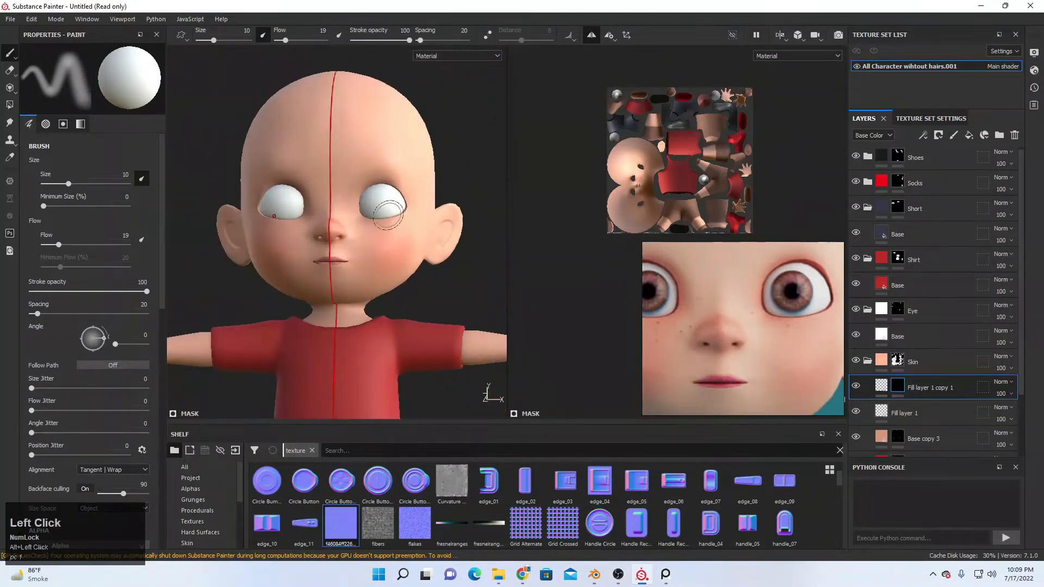
{"action": "scroll", "coordinate": [731, 318], "scroll_direction": "down", "scroll_amount": 5}
{"action": "middle_click_drag", "start_coordinate": [731, 318], "coordinate": [745, 307]}
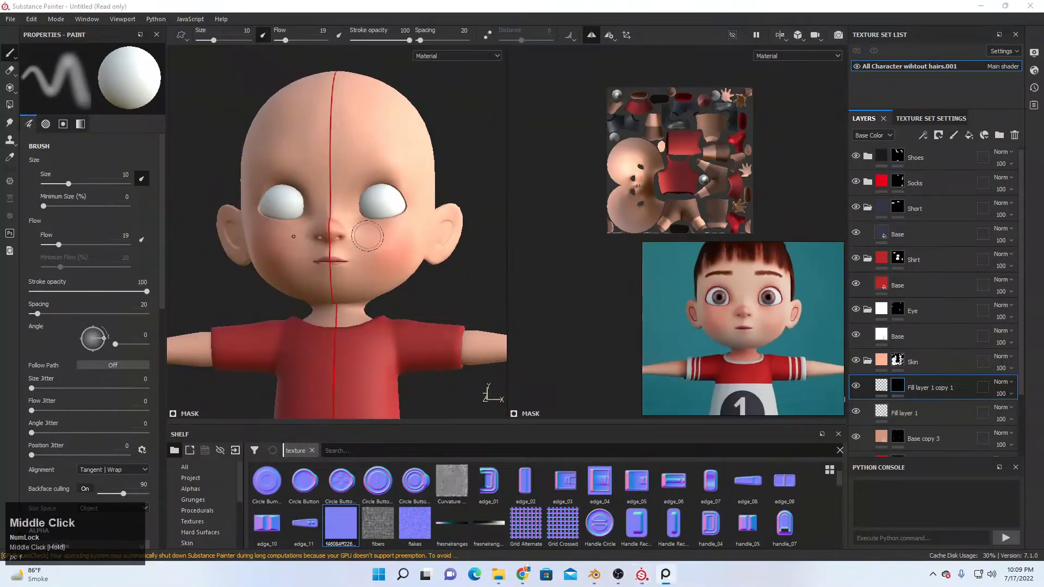
{"action": "left_click", "coordinate": [332, 294]}
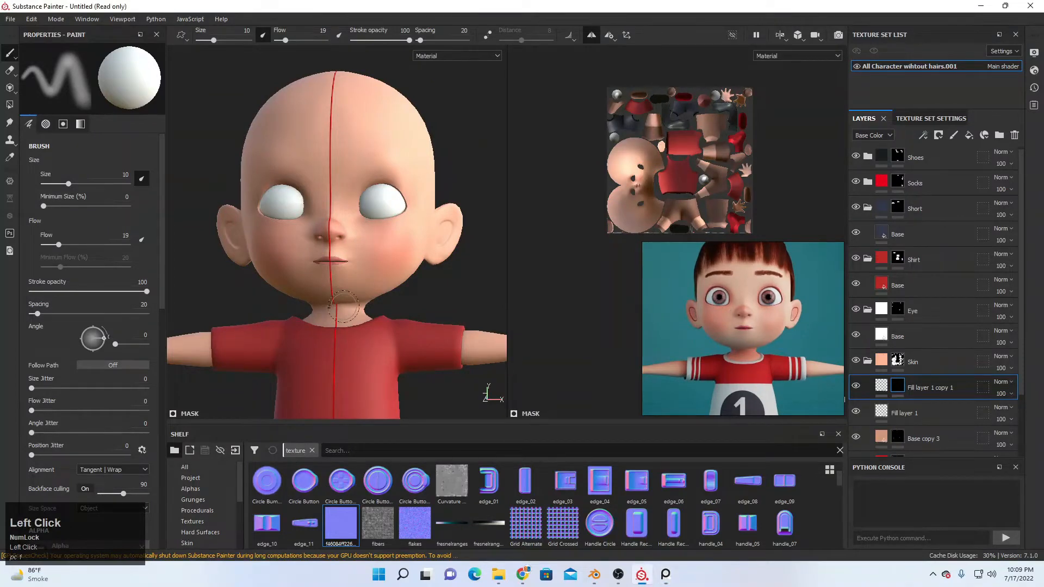
{"action": "scroll", "coordinate": [344, 307], "scroll_direction": "up", "scroll_amount": 3, "text": "ctrl"}
{"action": "mouse_move", "coordinate": [338, 322]}
{"action": "left_mouse_down", "text": "alt"}
{"action": "mouse_move", "coordinate": [326, 340]}
{"action": "mouse_move", "coordinate": [668, 26]}
{"action": "left_mouse_up", "text": "alt"}
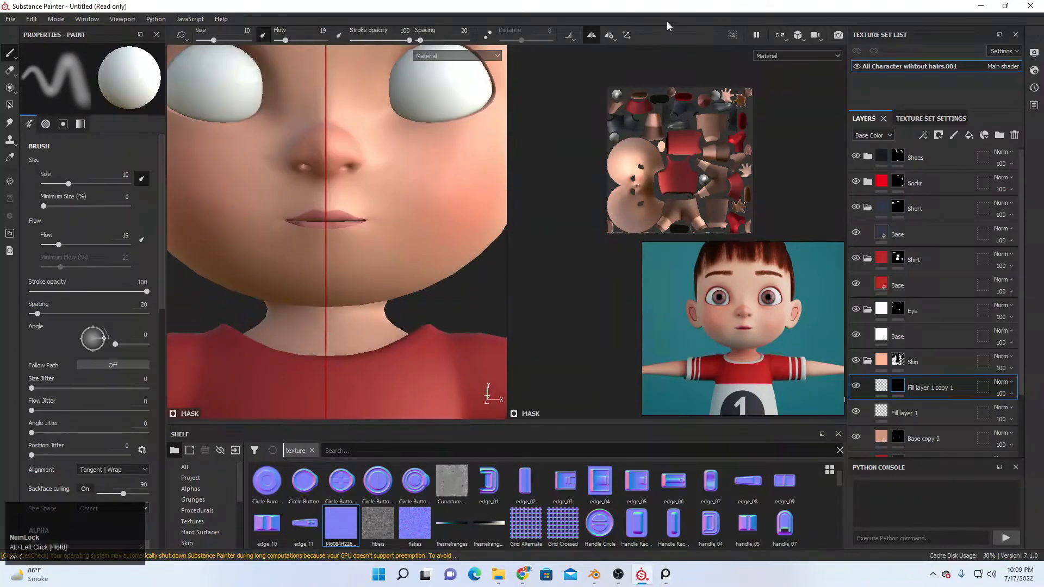
{"action": "left_click", "coordinate": [594, 37]}
{"action": "scroll", "coordinate": [530, 108], "scroll_direction": "down", "scroll_amount": 3}
{"action": "scroll", "coordinate": [397, 187], "scroll_direction": "down", "scroll_amount": 7}
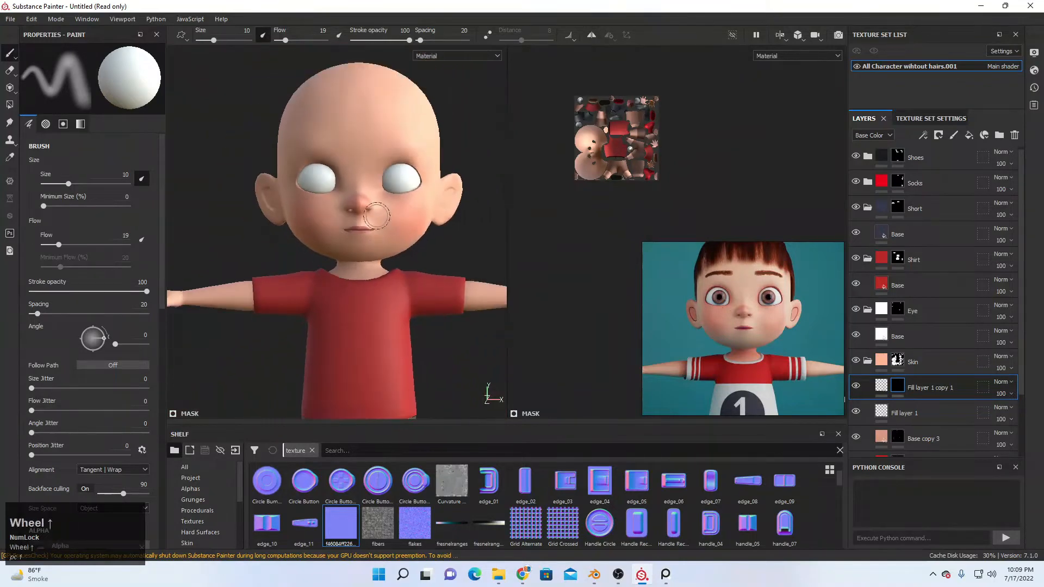
{"action": "middle_click_drag", "start_coordinate": [398, 188], "coordinate": [390, 213], "text": "alt"}
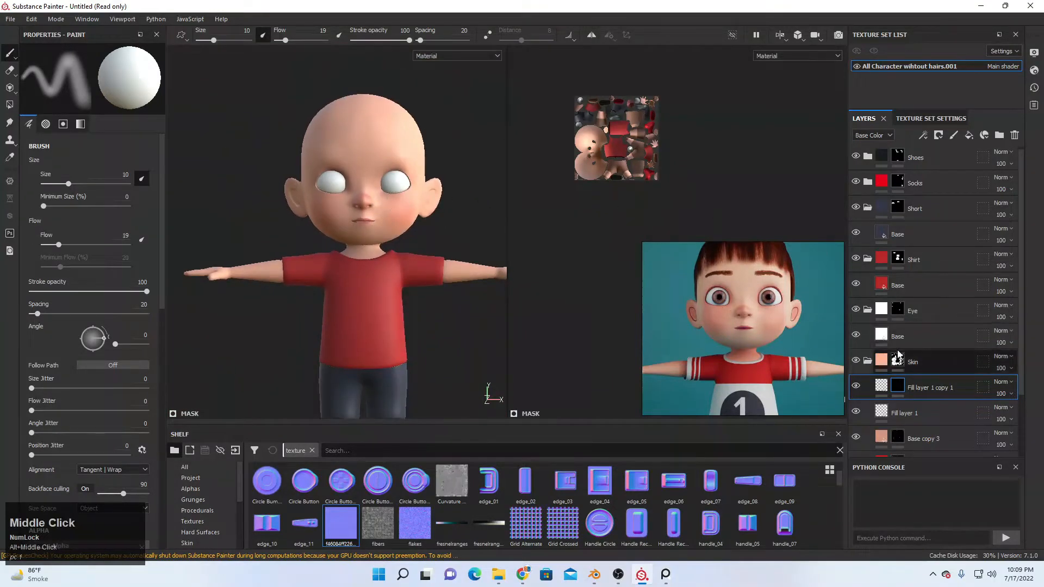
- Inspect the freckles on the reference face, then duplicate Base copy 3 in the Skin folder and reset the copy's mask to black
{"action": "scroll", "coordinate": [411, 264], "scroll_direction": "down", "scroll_amount": 2}
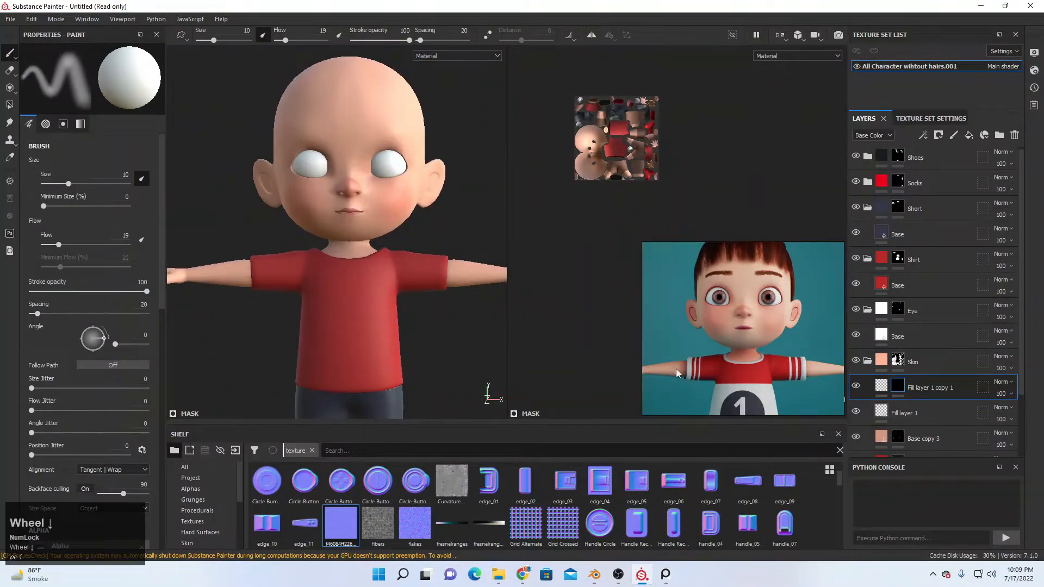
{"action": "scroll", "coordinate": [733, 298], "scroll_direction": "down", "scroll_amount": 3}
{"action": "middle_click_drag", "start_coordinate": [739, 325], "coordinate": [751, 328]}
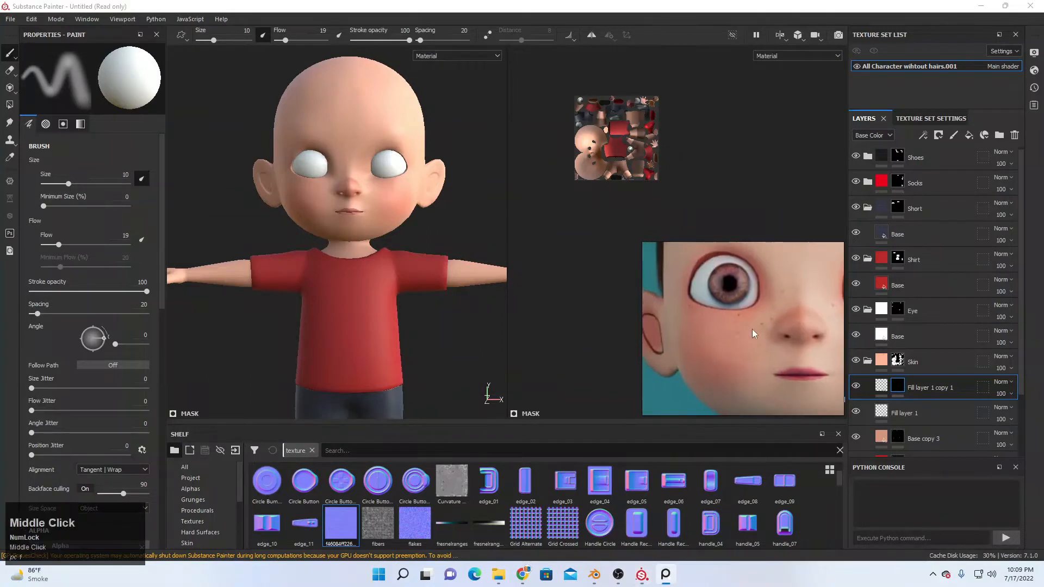
{"action": "scroll", "coordinate": [767, 325], "scroll_direction": "down", "scroll_amount": 2}
{"action": "left_click", "coordinate": [930, 388]}
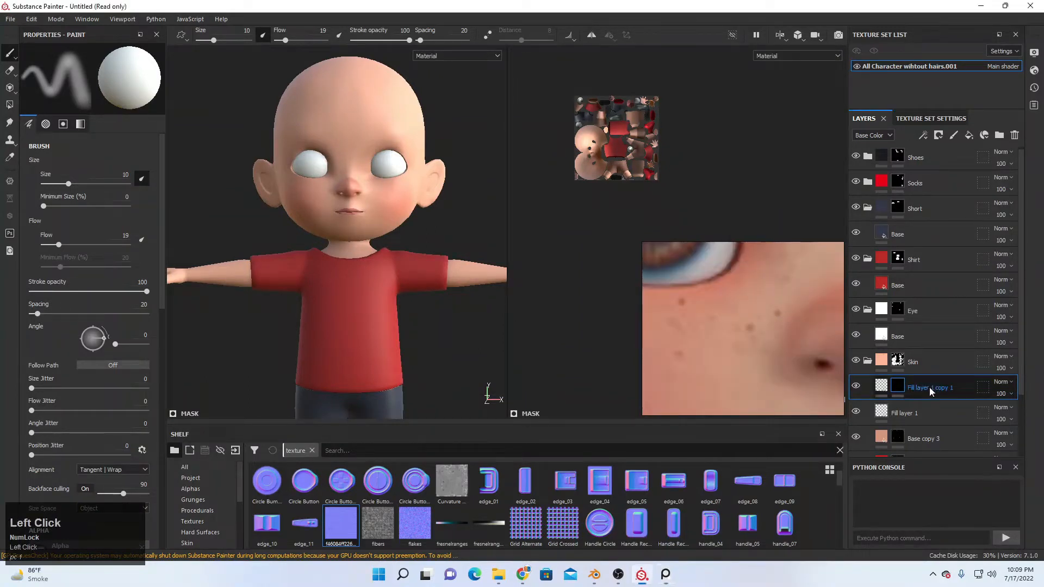
{"action": "scroll", "coordinate": [947, 411], "scroll_direction": "down", "scroll_amount": 2}
{"action": "left_click", "coordinate": [932, 383]}
{"action": "left_click", "coordinate": [924, 365]}
{"action": "key", "text": "ctrl+d"}
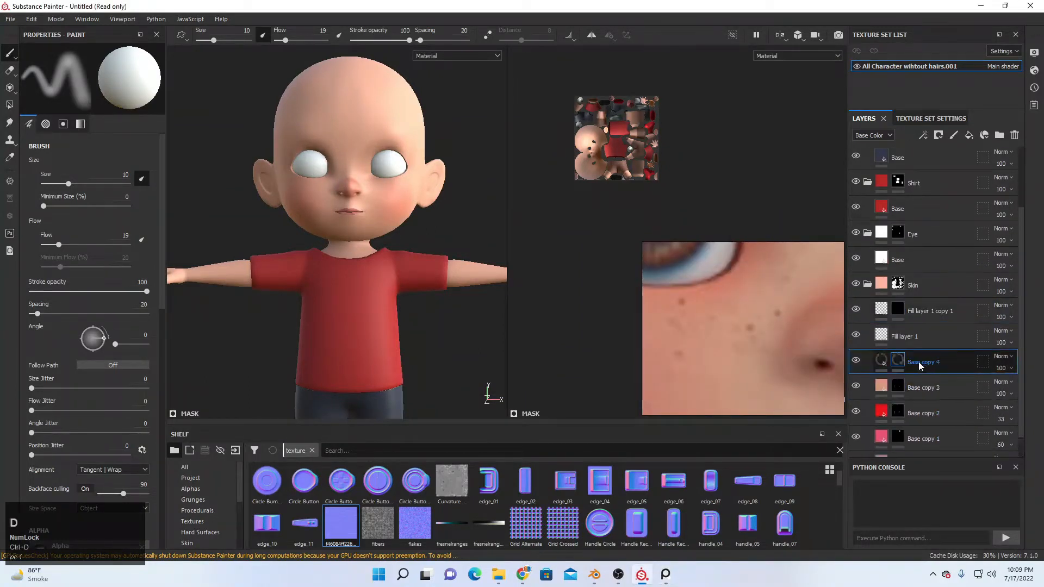
{"action": "right_click", "coordinate": [915, 363]}
{"action": "left_click", "coordinate": [941, 22]}
- Set Base copy 4's base colour to a very dark brown of about R 0.013, G 0.004, B 0.002
{"action": "left_click", "coordinate": [884, 360]}
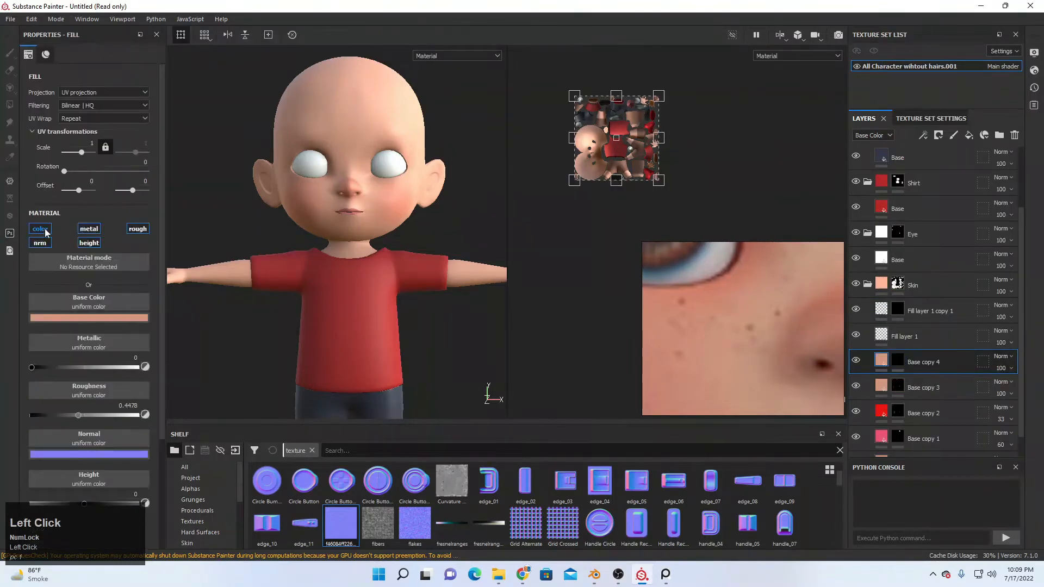
{"action": "left_click", "coordinate": [119, 315]}
{"action": "left_click_drag", "start_coordinate": [139, 385], "coordinate": [178, 418]}
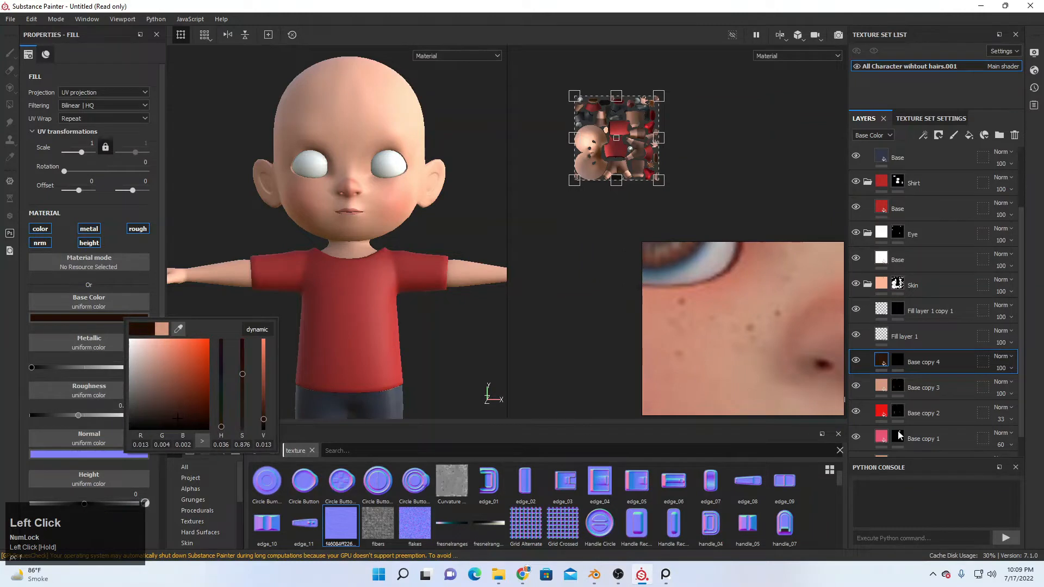
- Select Base copy 4's mask for painting and reduce the brush size to about 0.93
{"action": "left_click", "coordinate": [897, 360]}
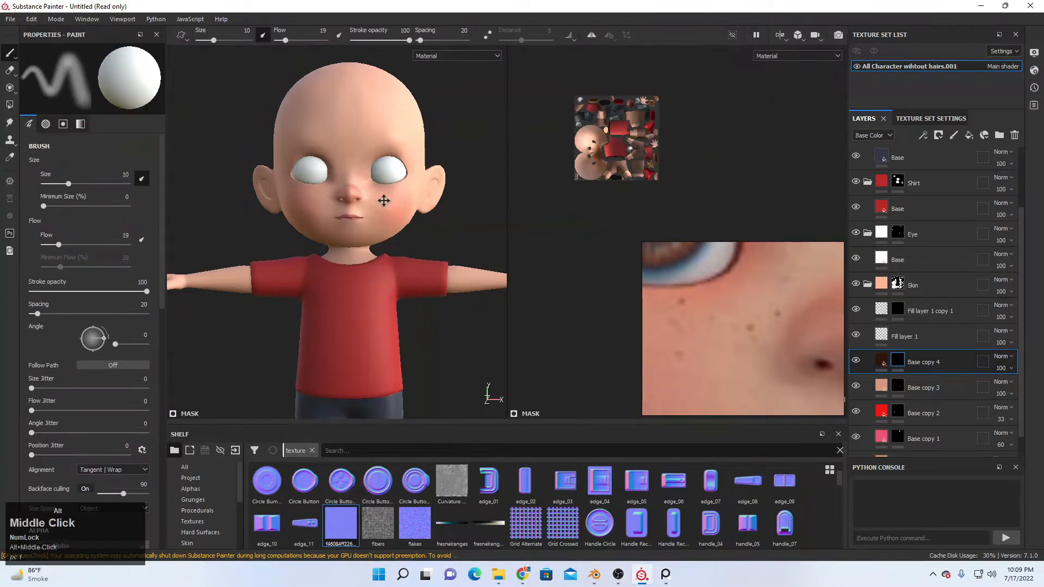
{"action": "middle_click_drag", "start_coordinate": [380, 198], "coordinate": [382, 222], "text": "alt"}
{"action": "key", "text": "bracketleft"}
{"action": "key", "text": "bracketleft"}
{"action": "key", "text": "bracketleft"}
{"action": "key", "text": "bracketleft"}
{"action": "key", "text": "bracketleft"}
{"action": "key", "text": "bracketleft"}
{"action": "key", "text": "bracketleft"}
{"action": "key", "text": "bracketleft"}
{"action": "key", "text": "bracketleft"}
{"action": "key", "text": "bracketleft"}
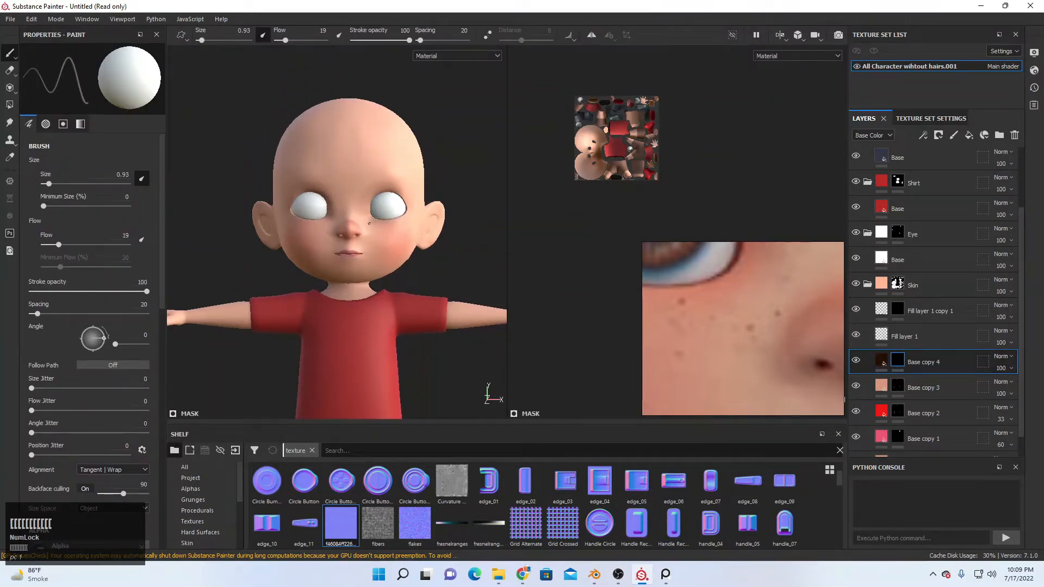
{"action": "scroll", "coordinate": [373, 223], "scroll_direction": "down", "scroll_amount": 2}
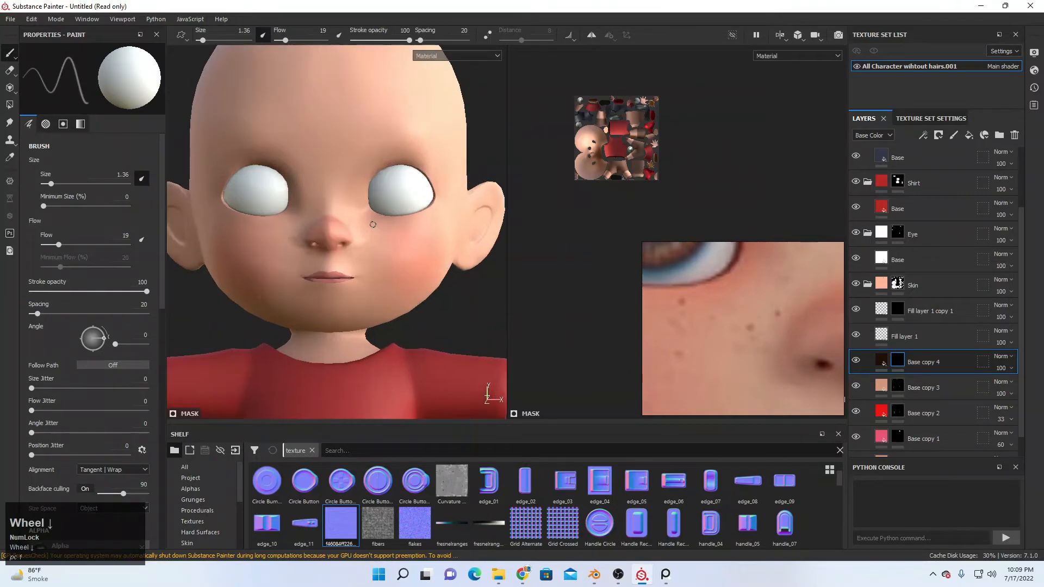
{"action": "middle_click_drag", "start_coordinate": [373, 224], "coordinate": [401, 244], "text": "alt"}
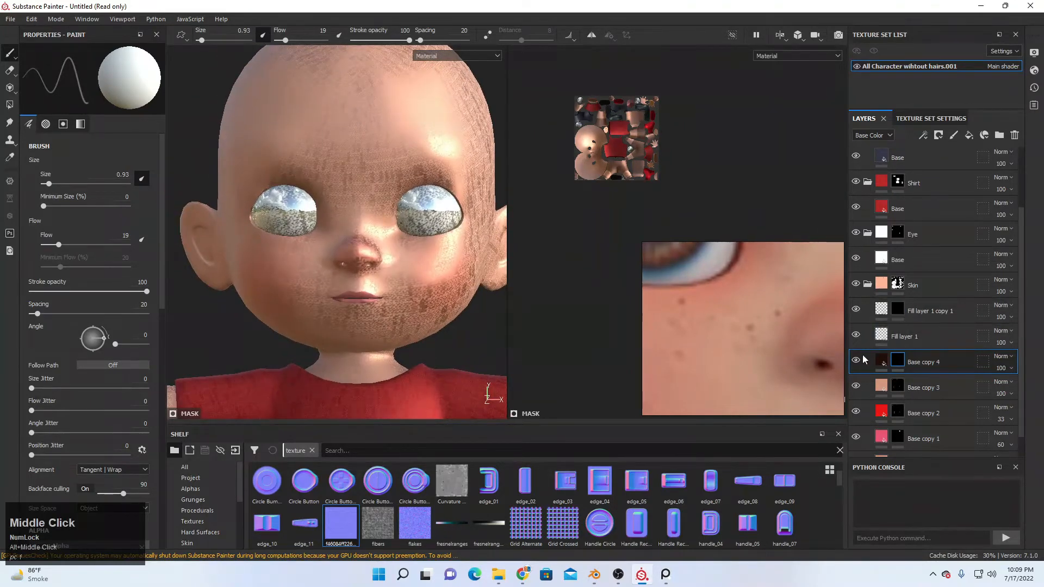
{"action": "scroll", "coordinate": [268, 281], "scroll_direction": "down", "scroll_amount": 4, "text": "alt"}
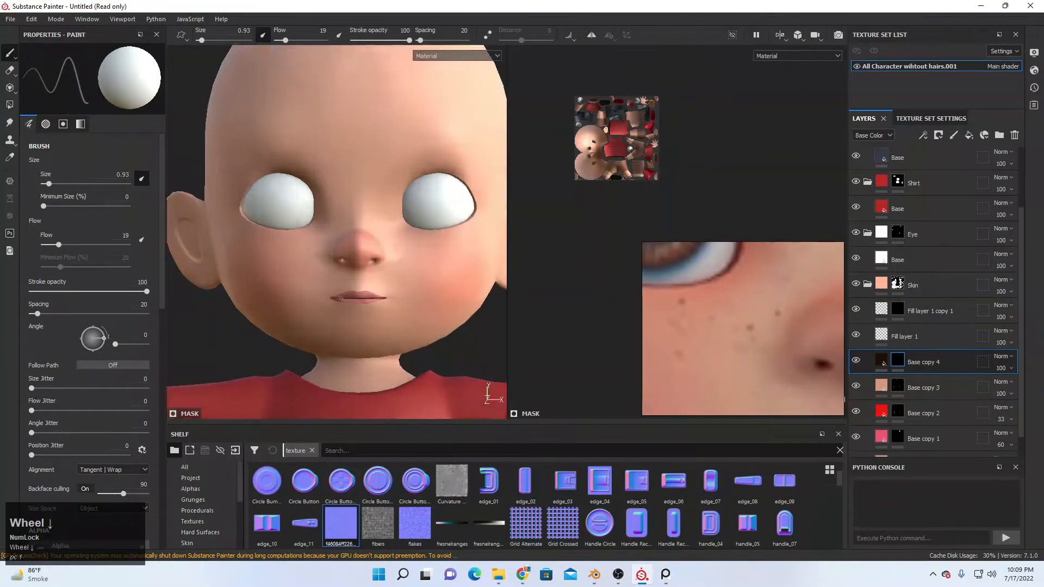
- Raise the brush flow to 100 and reduce the brush size to 0.58
{"action": "left_click_drag", "start_coordinate": [307, 40], "coordinate": [343, 42]}
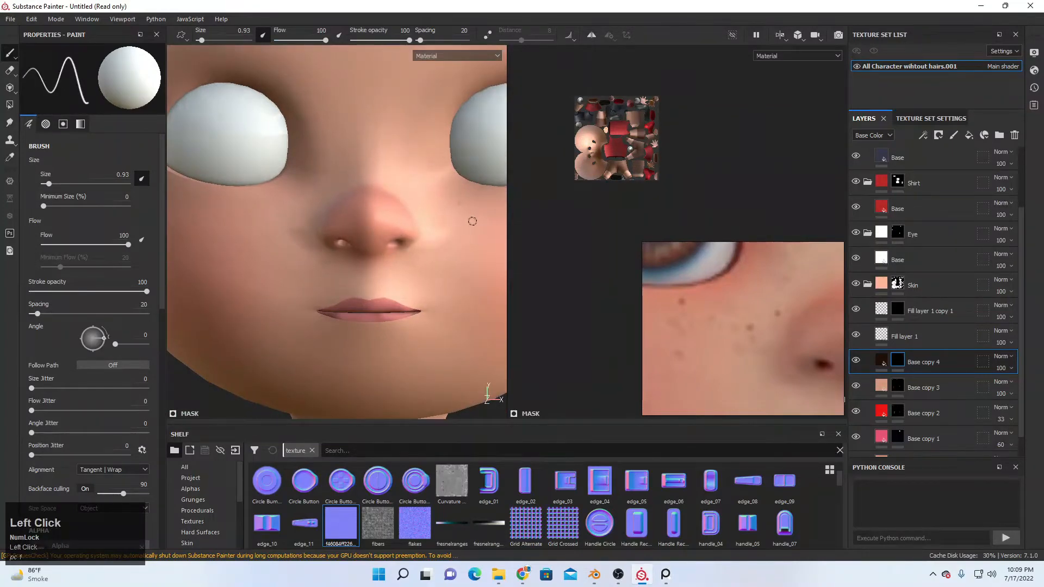
{"action": "key", "text": "bracketleft"}
{"action": "key", "text": "bracketleft"}
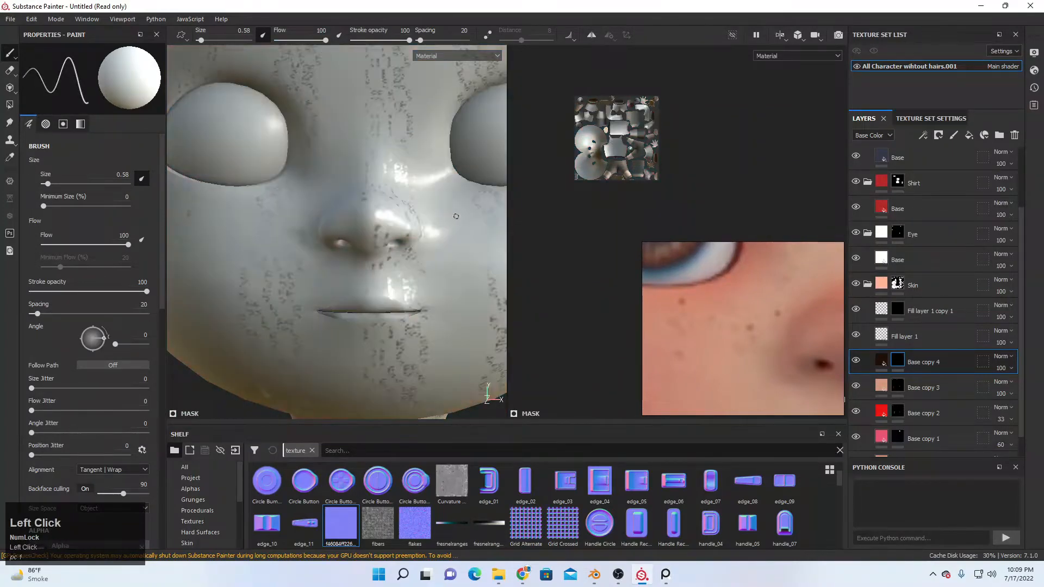
- Dab small dark freckles into Base copy 4's mask on both cheeks and beside the nose
{"action": "left_click", "coordinate": [856, 361]}
{"action": "middle_click", "coordinate": [401, 177]}
{"action": "scroll", "coordinate": [431, 221], "scroll_direction": "up", "scroll_amount": 3}
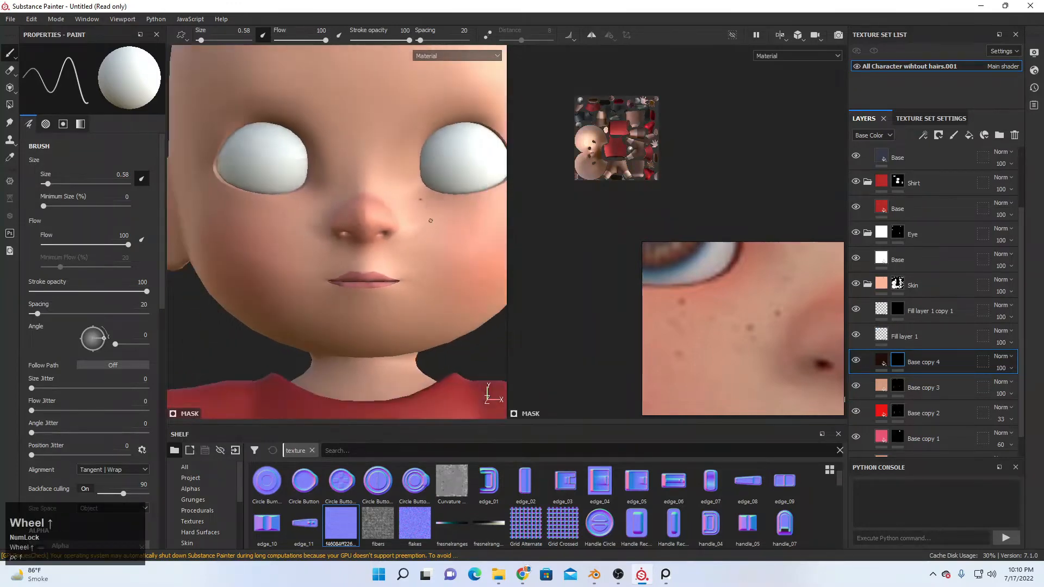
{"action": "middle_click_drag", "start_coordinate": [436, 211], "coordinate": [408, 227], "text": "alt"}
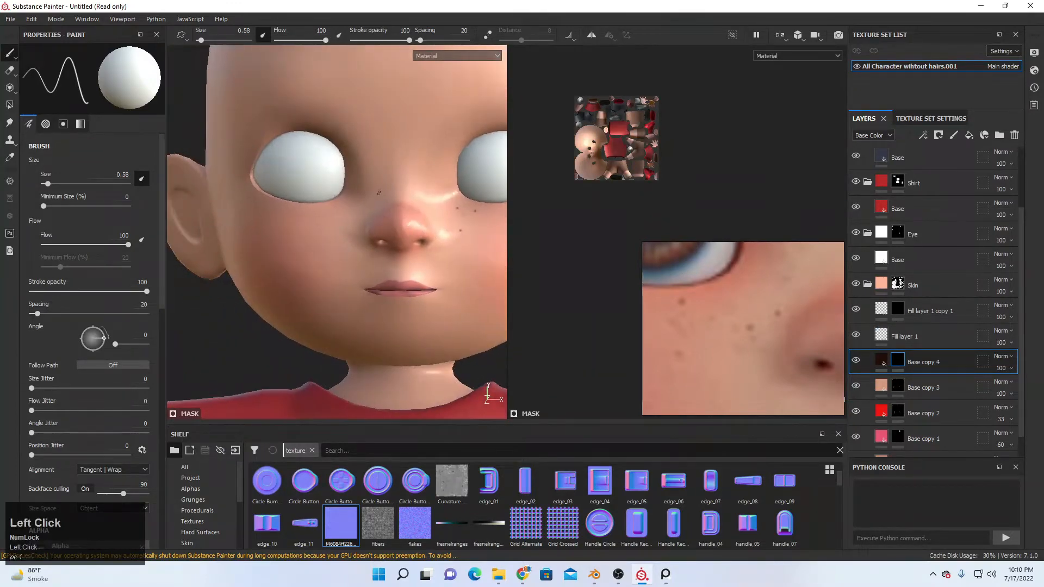
{"action": "left_click", "coordinate": [337, 211]}
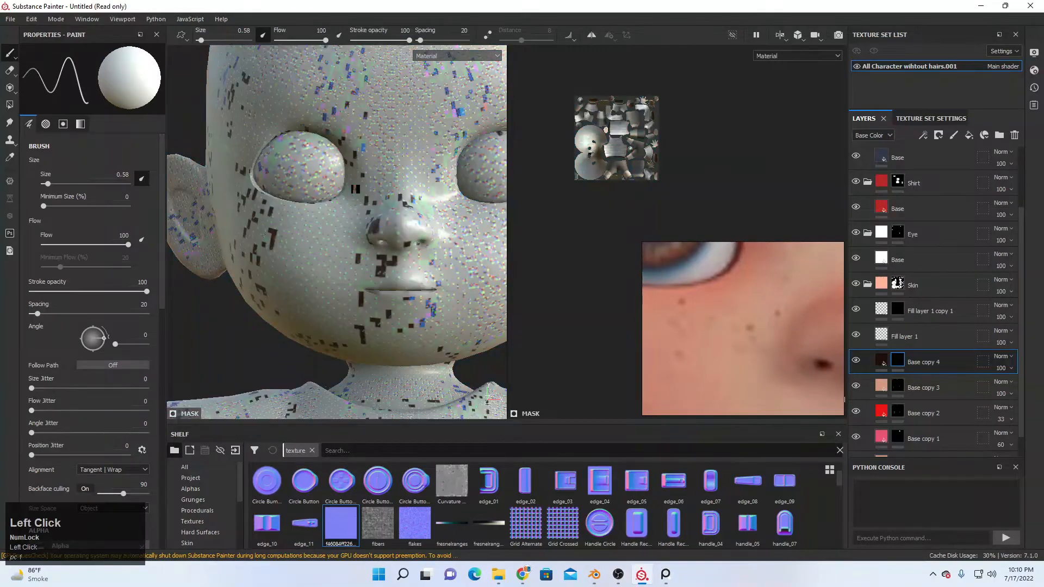
{"action": "scroll", "coordinate": [428, 302], "scroll_direction": "up", "scroll_amount": 4}
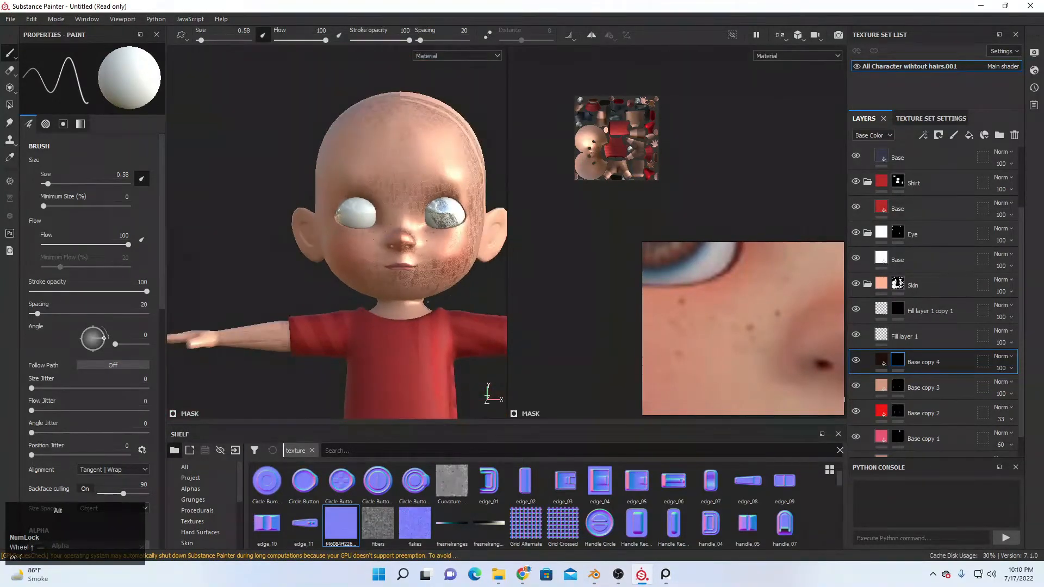
- Compare the freckled face with the full reference image and lower Base copy 4's opacity to 39
{"action": "middle_click_drag", "start_coordinate": [428, 301], "coordinate": [413, 255], "text": "alt"}
{"action": "scroll", "coordinate": [740, 319], "scroll_direction": "down", "scroll_amount": 6}
{"action": "mouse_move", "coordinate": [740, 320]}
{"action": "middle_mouse_down"}
{"action": "mouse_move", "coordinate": [754, 277]}
{"action": "mouse_move", "coordinate": [744, 313]}
{"action": "middle_mouse_up"}
{"action": "scroll", "coordinate": [753, 277], "scroll_direction": "down", "scroll_amount": 3}
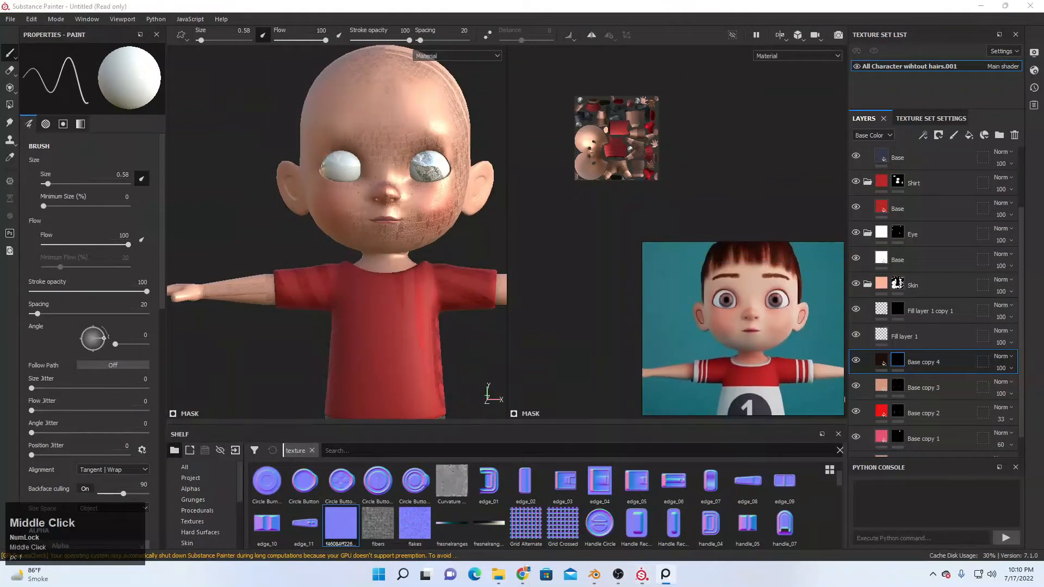
{"action": "left_click", "coordinate": [855, 362]}
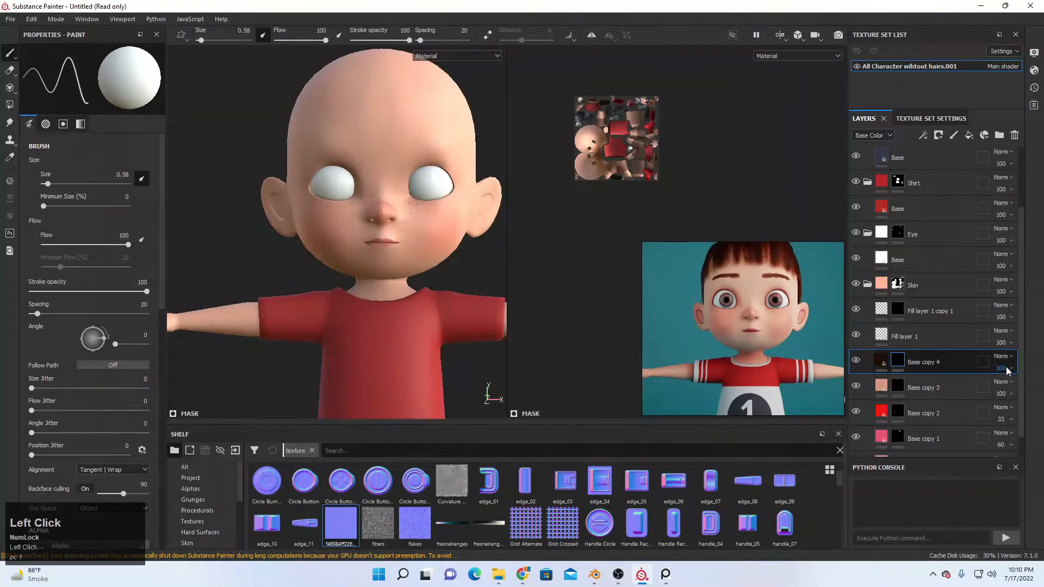
{"action": "left_click_drag", "start_coordinate": [1012, 389], "coordinate": [997, 388]}
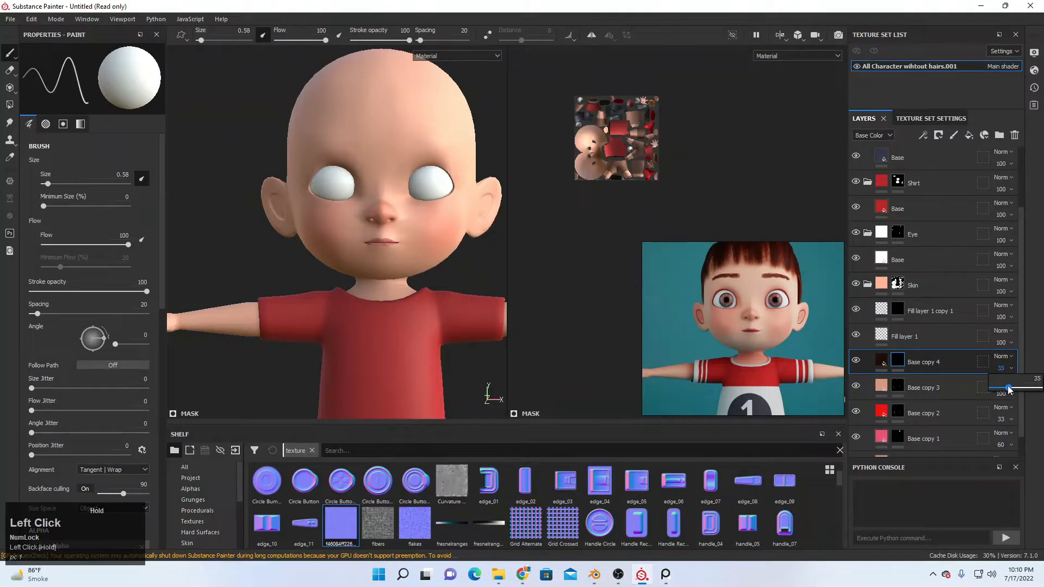
- Check the freckles on the face up close and from afar with Base copy 4 hidden and shown
{"action": "scroll", "coordinate": [300, 202], "scroll_direction": "down", "scroll_amount": 3}
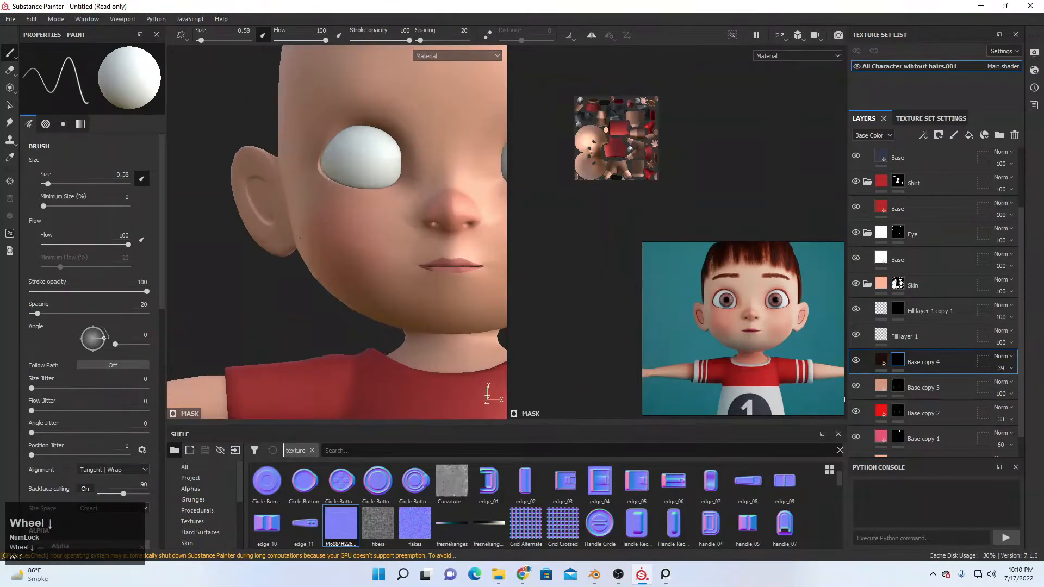
{"action": "scroll", "coordinate": [389, 309], "scroll_direction": "up", "scroll_amount": 3}
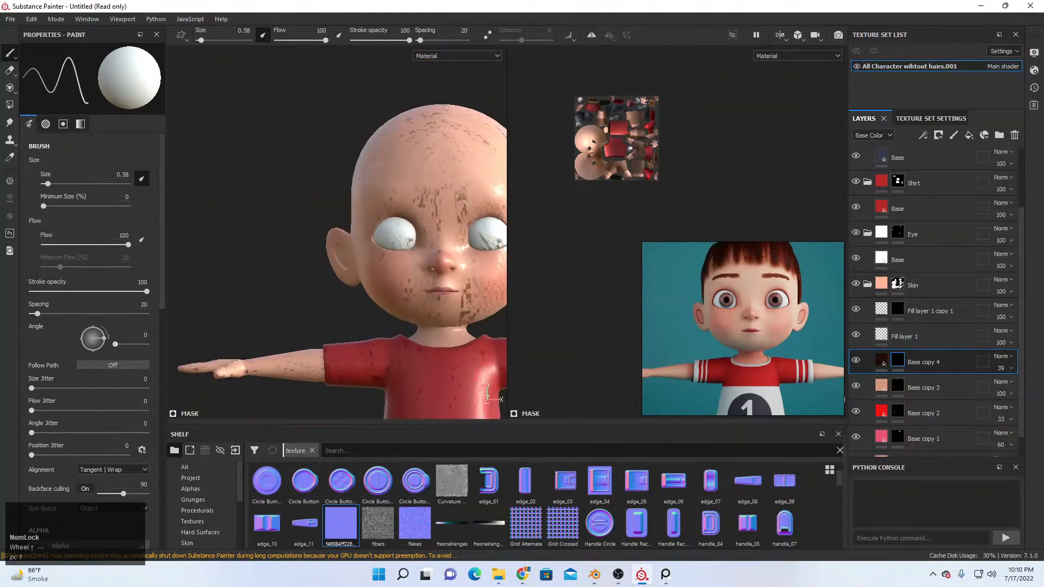
{"action": "left_click", "coordinate": [859, 364]}
{"action": "left_click", "coordinate": [859, 364]}
{"action": "scroll", "coordinate": [392, 294], "scroll_direction": "up", "scroll_amount": 2}
{"action": "scroll", "coordinate": [319, 243], "scroll_direction": "down", "scroll_amount": 4}
{"action": "middle_click_drag", "start_coordinate": [434, 277], "coordinate": [358, 255], "text": "alt"}
{"action": "scroll", "coordinate": [320, 242], "scroll_direction": "down", "scroll_amount": 1}
{"action": "scroll", "coordinate": [321, 243], "scroll_direction": "up", "scroll_amount": 6}
- Collapse the Skin folder and select the Base fill layer in the Eye folder
{"action": "left_click", "coordinate": [867, 284]}
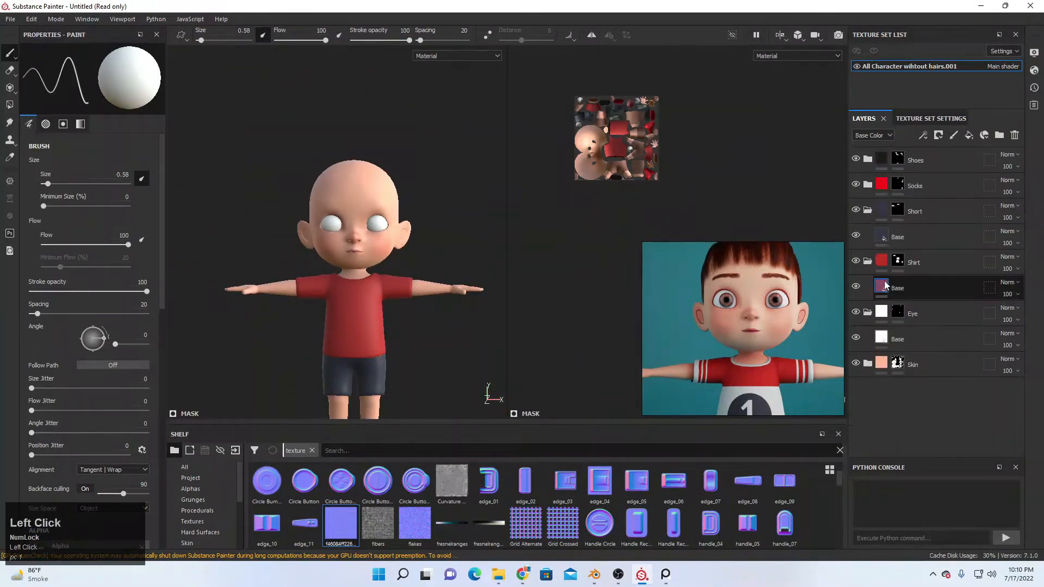
{"action": "left_click", "coordinate": [869, 339]}
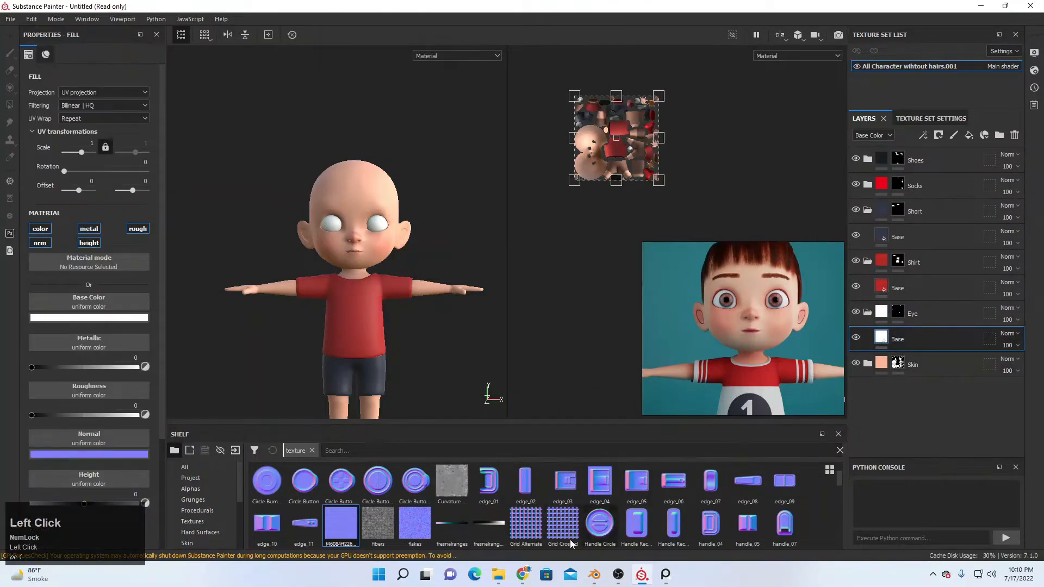
- Switch to Chrome and search Google Images for "eye texture"
{"action": "mouse_move", "coordinate": [523, 574]}
{"action": "left_click", "coordinate": [518, 522]}
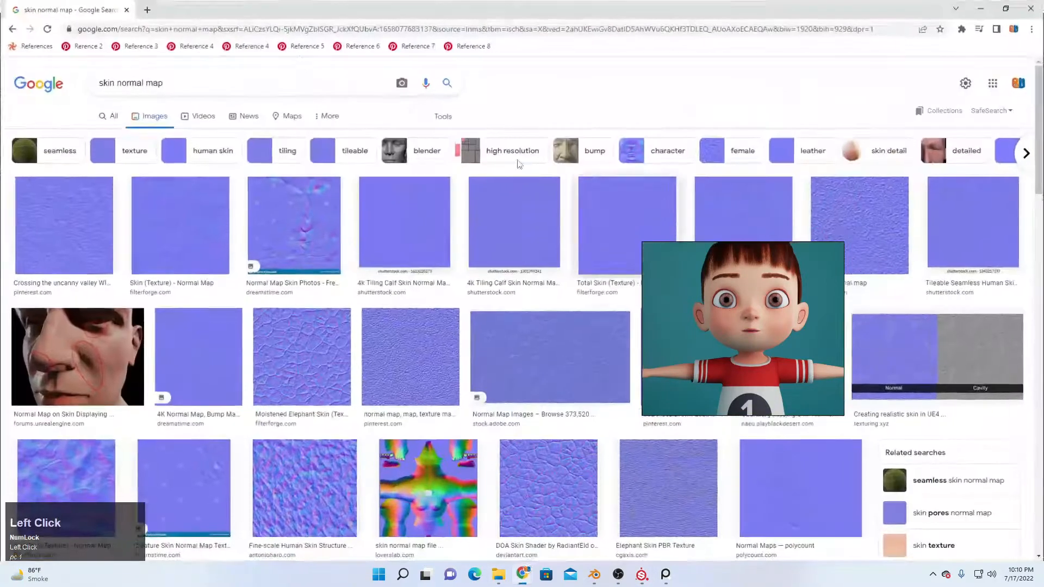
{"action": "left_click", "coordinate": [236, 82]}
{"action": "type", "text": "eye tex"}
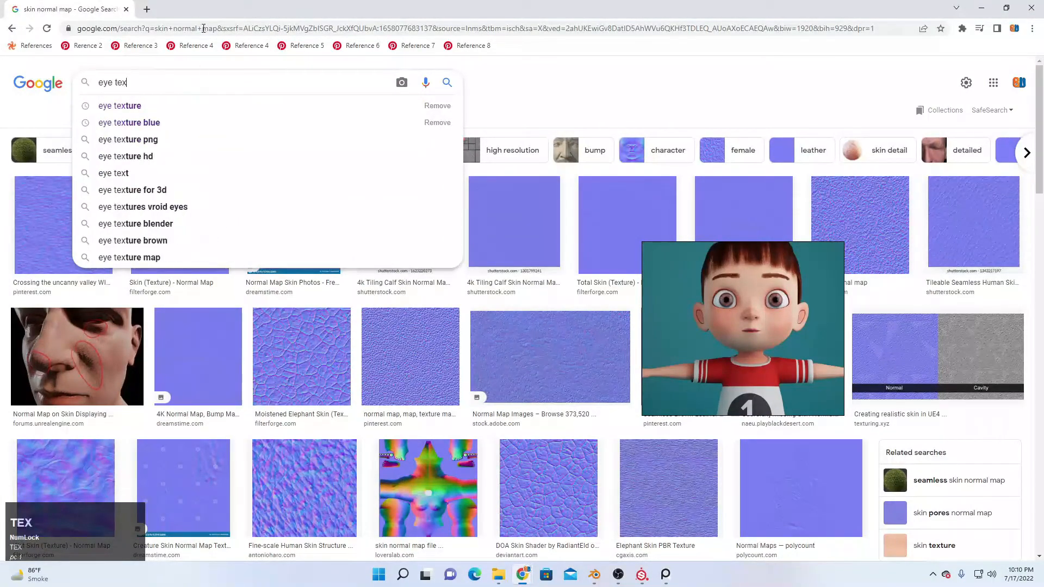
{"action": "left_click", "coordinate": [125, 105]}
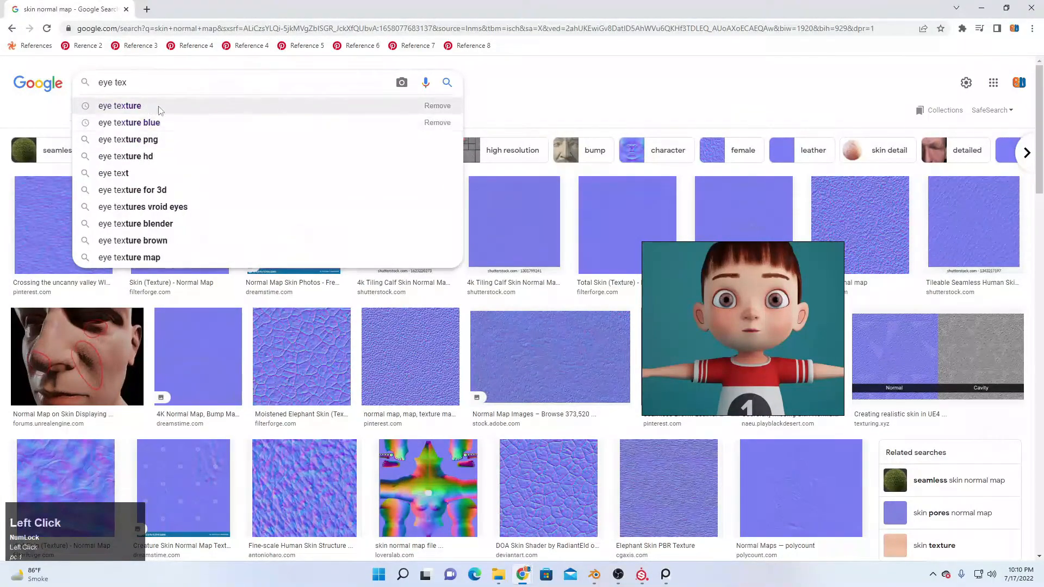
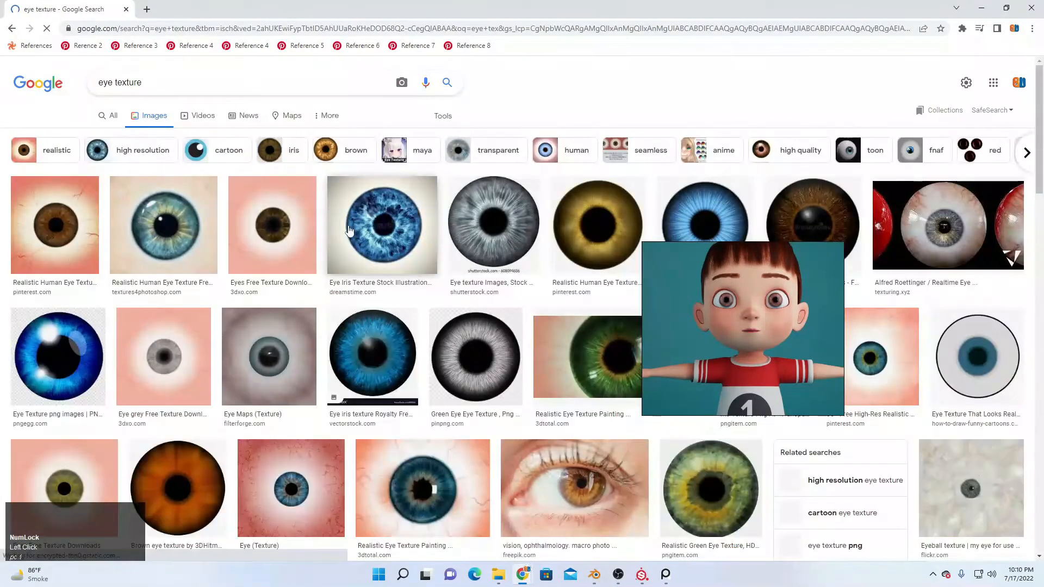
- Open the Realistic Human Eye Texture result and save its image to Downloads as realistic-human-eye-texture-free-766.jpg
{"action": "left_click", "coordinate": [163, 234]}
{"action": "right_click_drag", "start_coordinate": [800, 308], "coordinate": [443, 249]}
{"action": "right_click", "coordinate": [820, 206]}
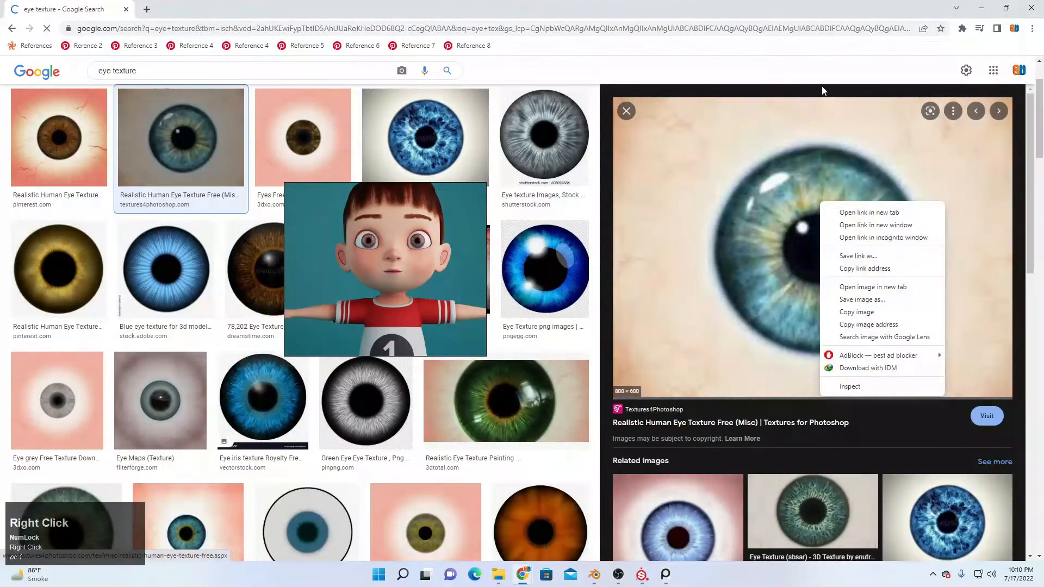
{"action": "left_click", "coordinate": [823, 5]}
{"action": "right_click", "coordinate": [686, 219]}
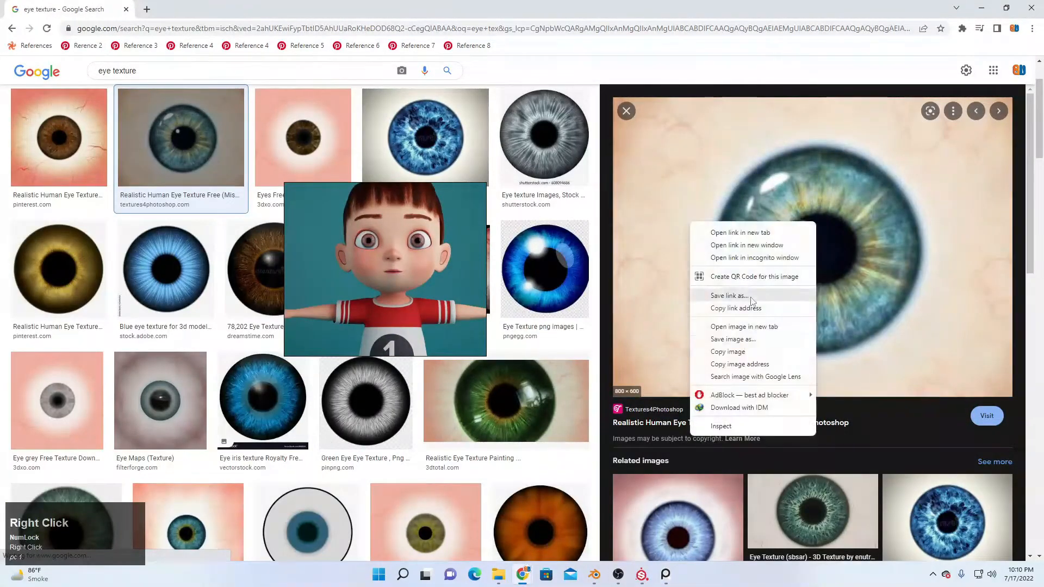
{"action": "left_click", "coordinate": [744, 341]}
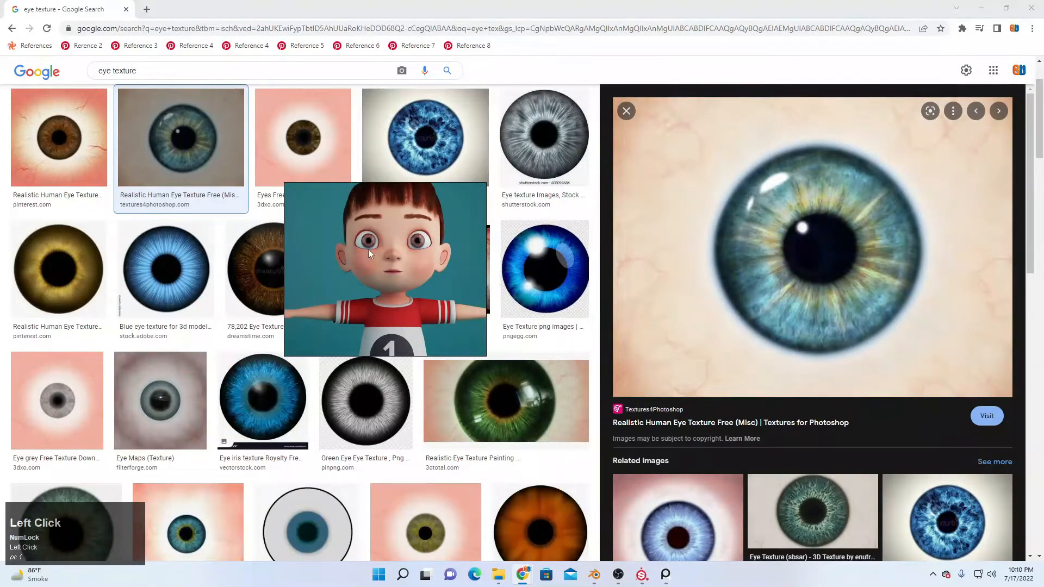
{"action": "right_click_drag", "start_coordinate": [394, 213], "coordinate": [669, 213]}
{"action": "left_click", "coordinate": [400, 277]}
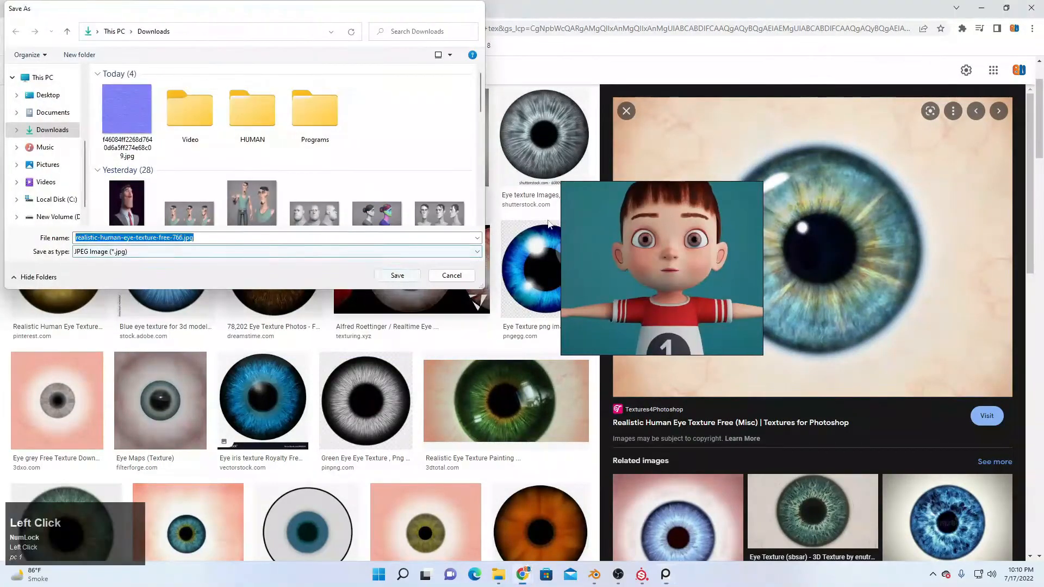
- Get the browser out of the way, open the Downloads folder in File Explorer and refresh it to find the saved eye texture
{"action": "left_click", "coordinate": [1006, 7]}
{"action": "left_click", "coordinate": [950, 44]}
{"action": "mouse_move", "coordinate": [602, 290]}
{"action": "right_mouse_down"}
{"action": "mouse_move", "coordinate": [625, 329]}
{"action": "mouse_move", "coordinate": [680, 347]}
{"action": "right_mouse_up"}
{"action": "left_click", "coordinate": [498, 575]}
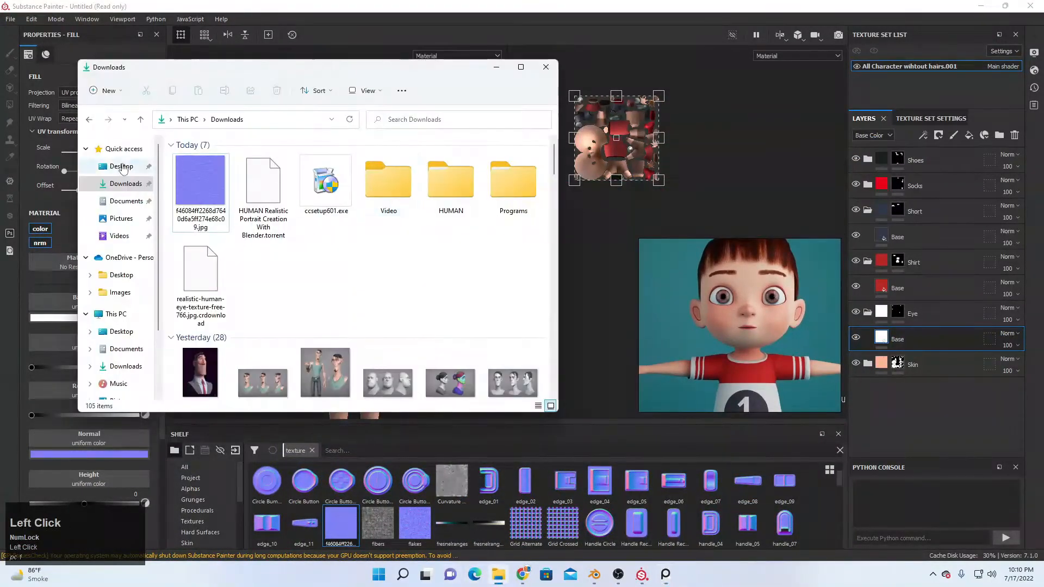
{"action": "right_click", "coordinate": [382, 261]}
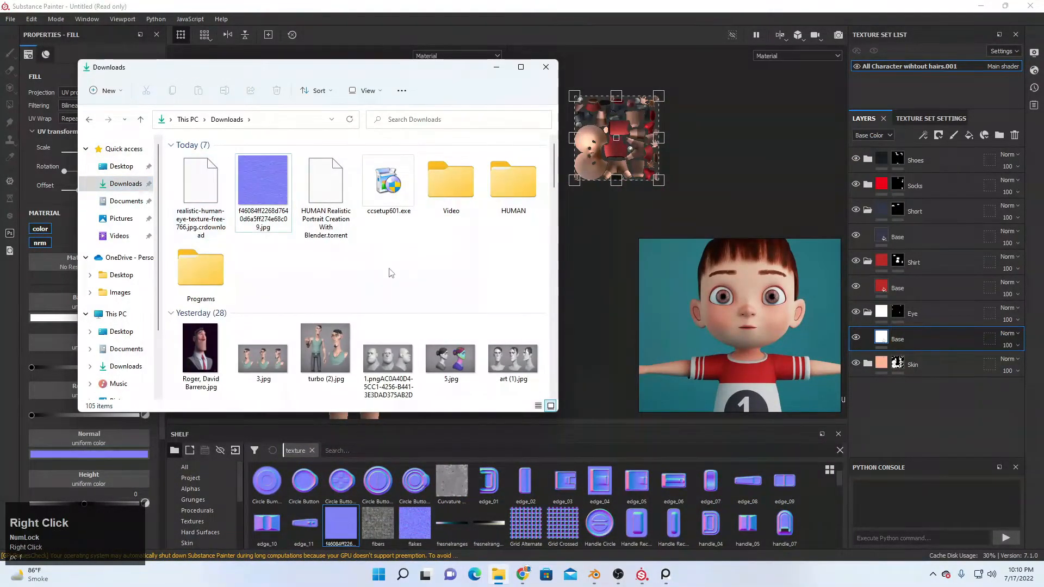
{"action": "left_click", "coordinate": [419, 304]}
{"action": "left_click", "coordinate": [435, 384]}
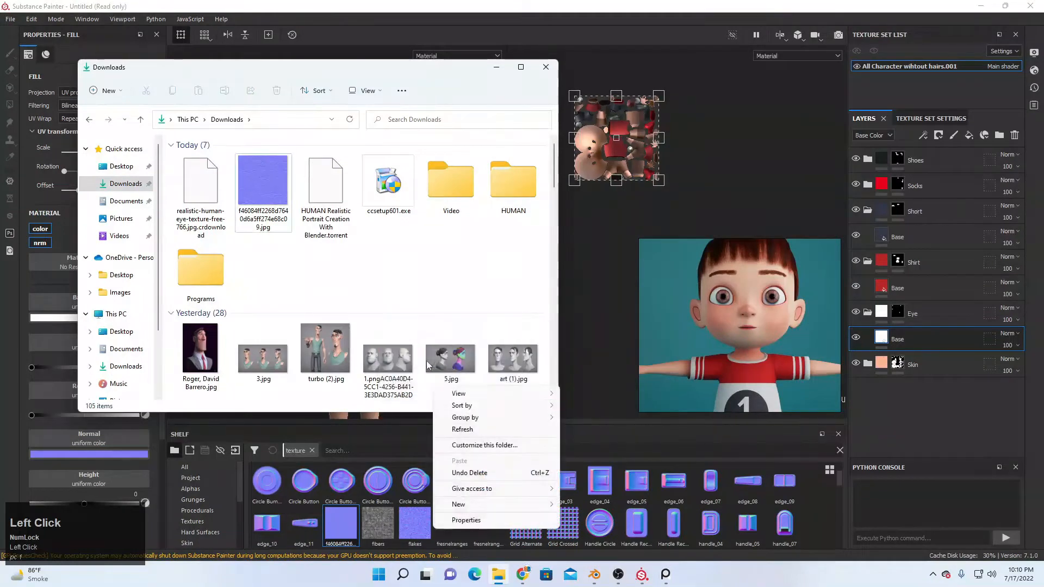
{"action": "left_click", "coordinate": [451, 429]}
{"action": "left_click", "coordinate": [208, 213]}
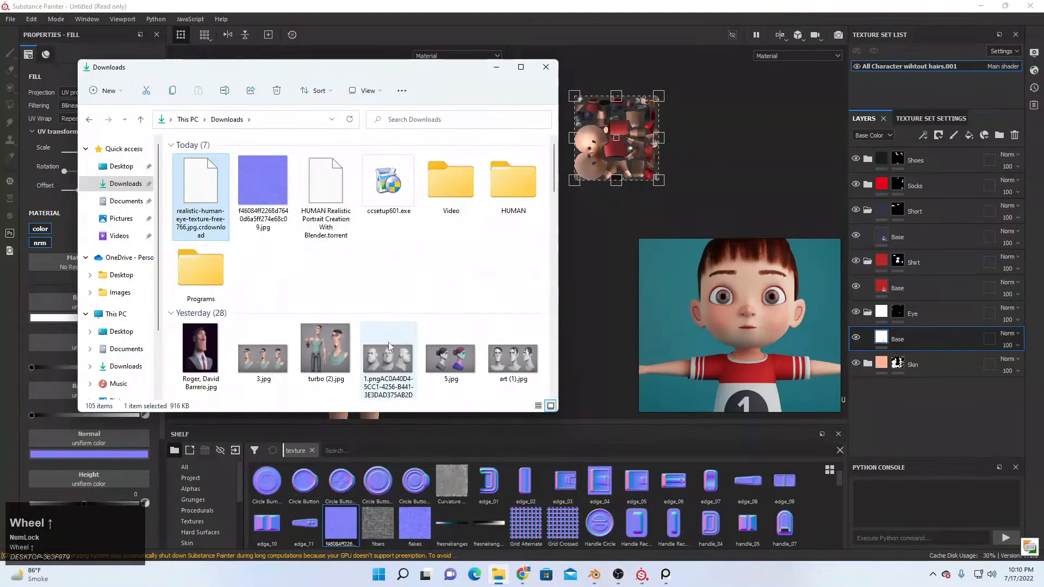
- Return to Chrome and save the eye image in the Pictures folder as realistic-human-eye-texture-free-766 (1).jpg
{"action": "left_click", "coordinate": [523, 574]}
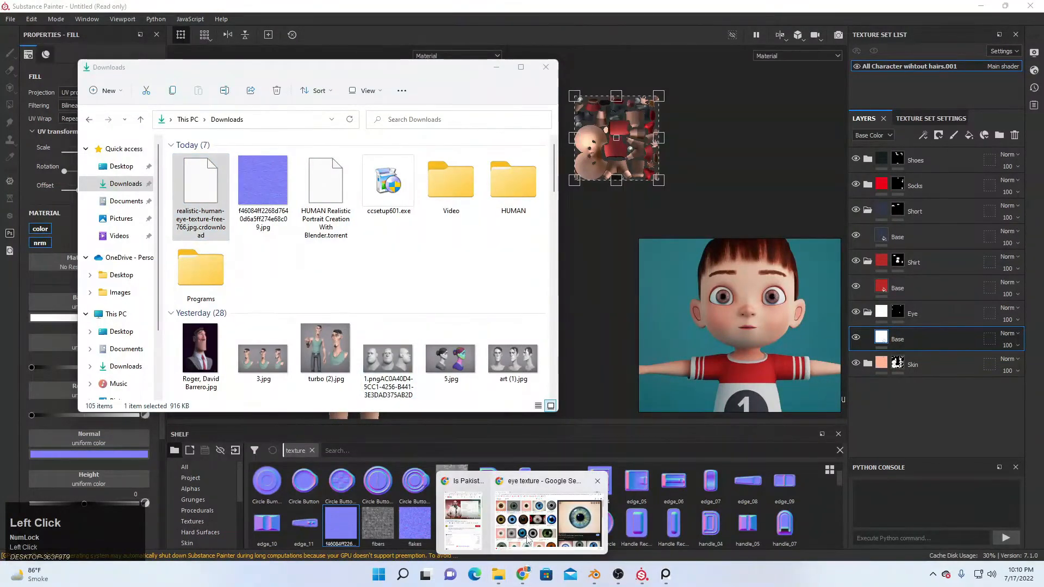
{"action": "left_click", "coordinate": [526, 538]}
{"action": "right_click", "coordinate": [782, 173]}
{"action": "left_click", "coordinate": [831, 303]}
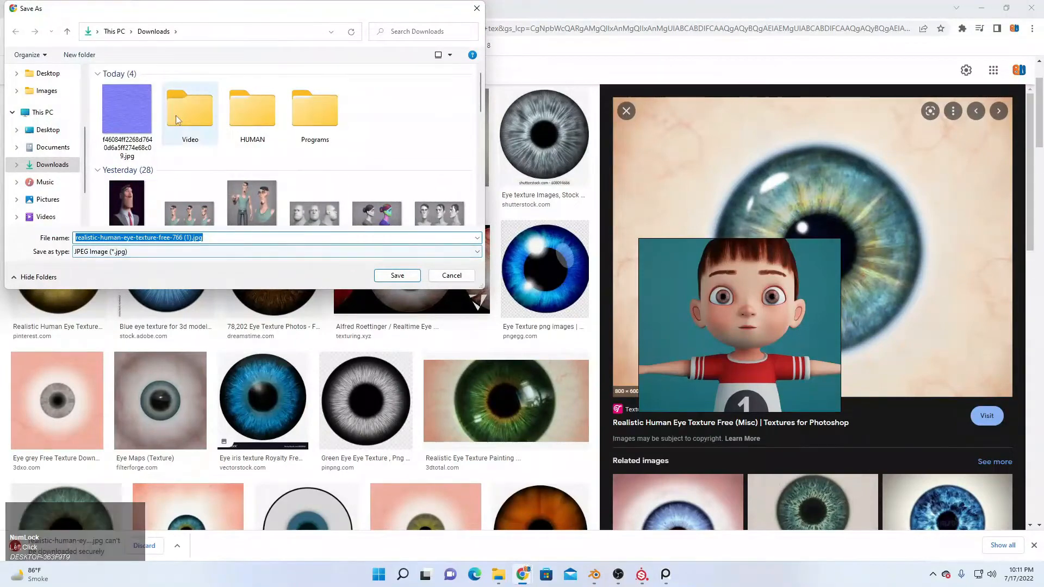
{"action": "scroll", "coordinate": [47, 182], "scroll_direction": "down", "scroll_amount": 1}
{"action": "left_click", "coordinate": [48, 182]}
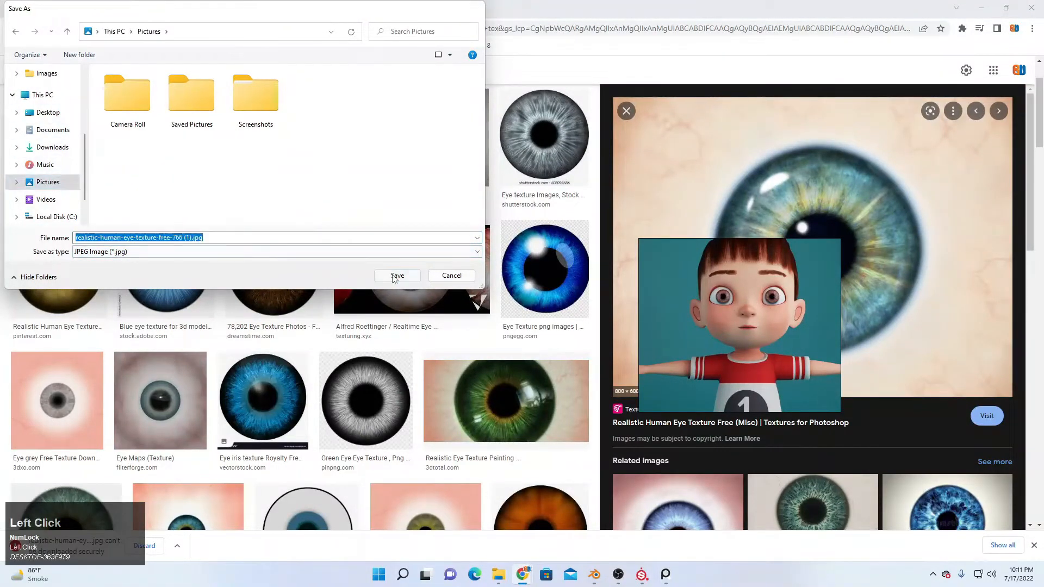
{"action": "left_click", "coordinate": [397, 275]}
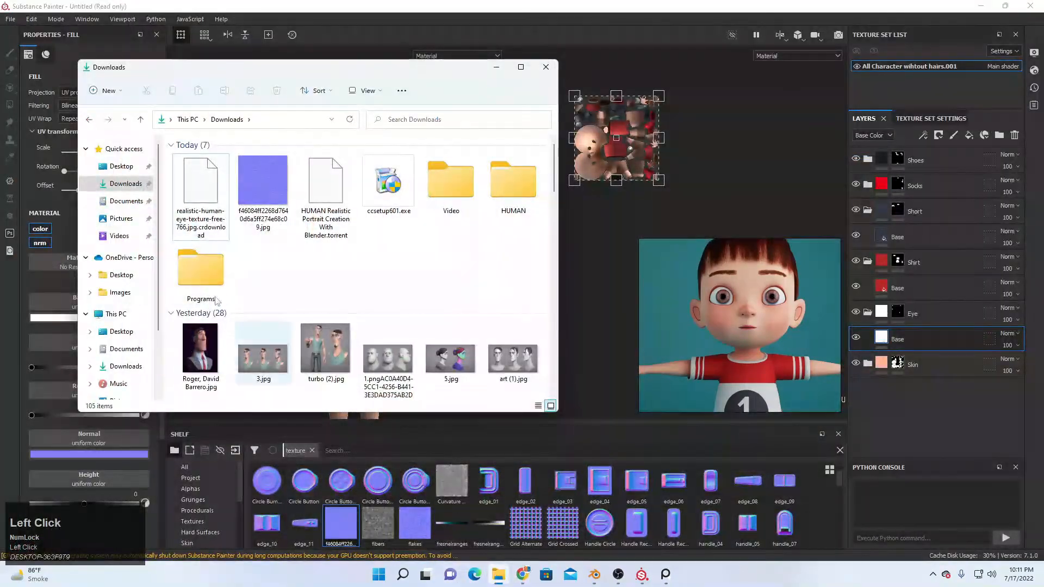
- Open the Pictures folder and try to bring the saved eye texture file into the Substance Painter shelf
{"action": "scroll", "coordinate": [125, 353], "scroll_direction": "down", "scroll_amount": 2}
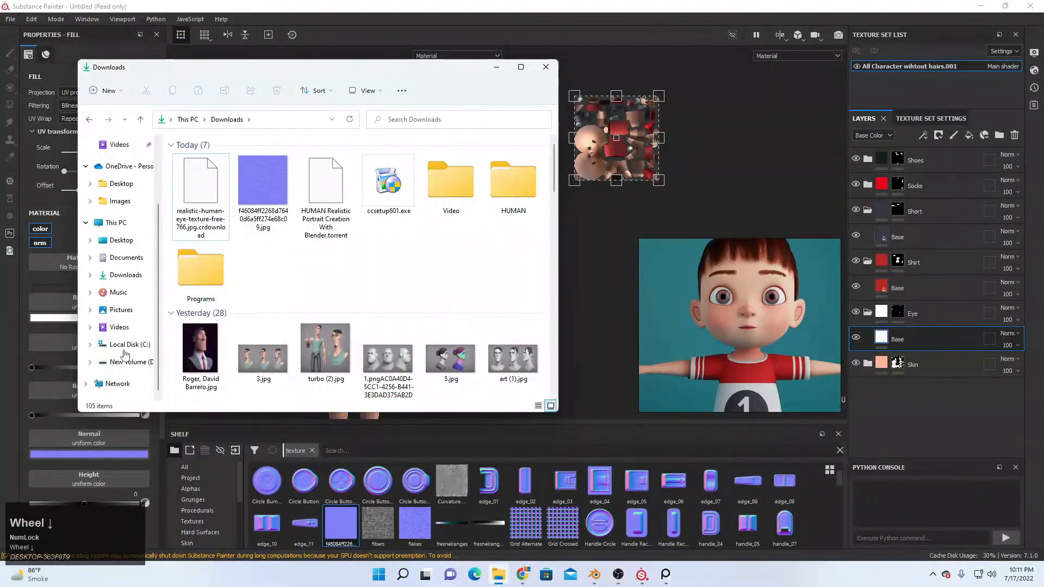
{"action": "left_click", "coordinate": [121, 310]}
{"action": "left_click", "coordinate": [383, 195]}
{"action": "left_click_drag", "start_coordinate": [382, 193], "coordinate": [539, 463]}
- Rename the unfinished download to realistic-human-eye-texture-free-766 (1).jpg by removing its .crdownload extension and accept the extension change
{"action": "right_click", "coordinate": [382, 191]}
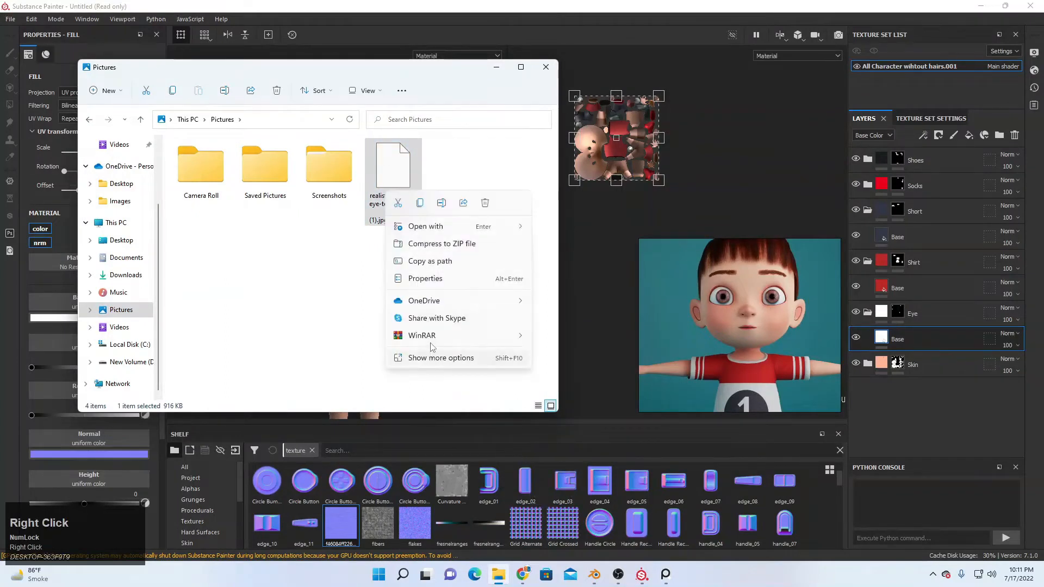
{"action": "left_click", "coordinate": [478, 358]}
{"action": "left_click", "coordinate": [500, 333]}
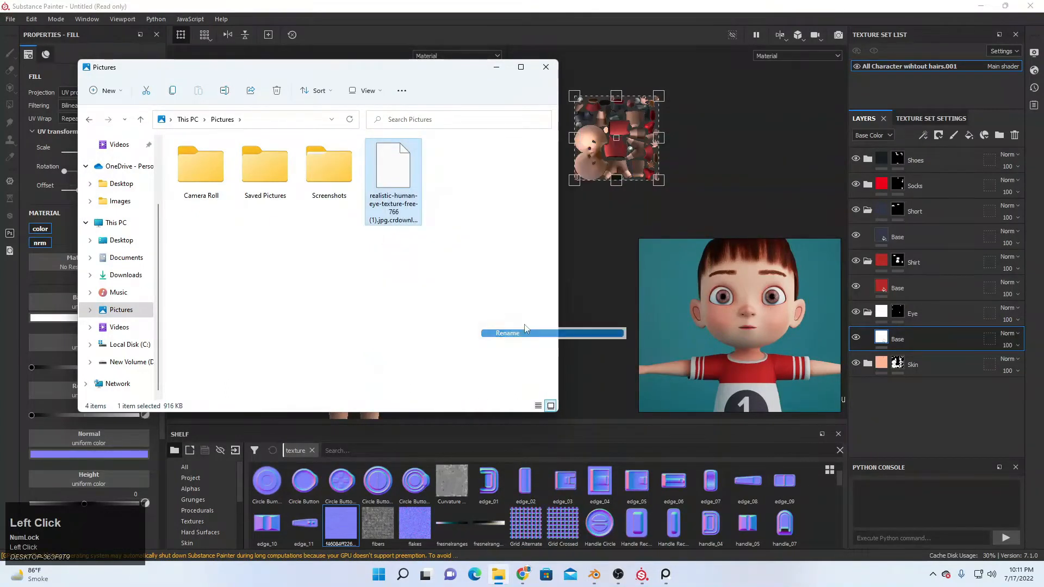
{"action": "left_click", "coordinate": [412, 228]}
{"action": "key", "text": "BackSpace"}
{"action": "key", "text": "BackSpace"}
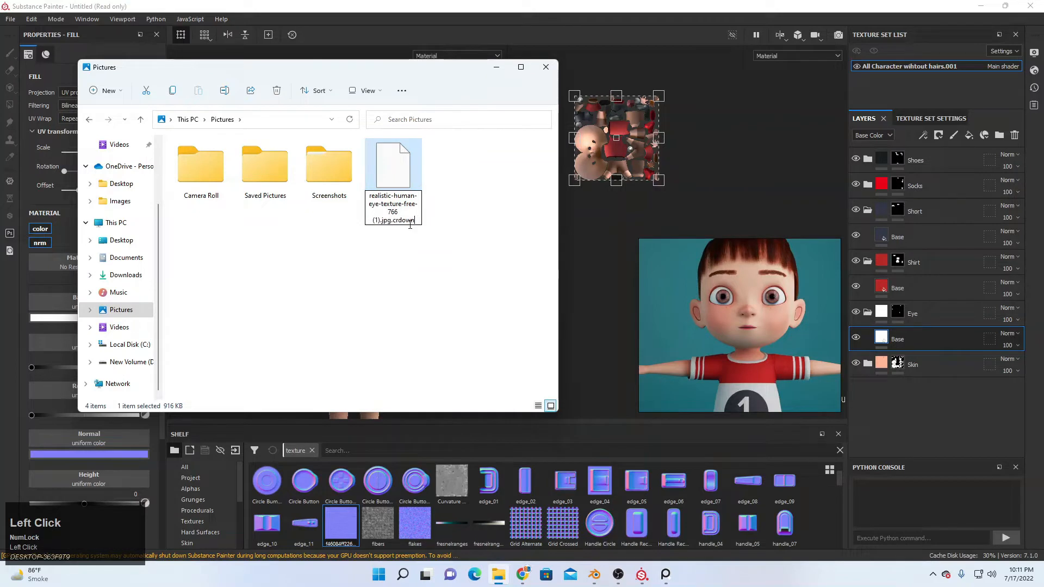
{"action": "key", "text": "BackSpace"}
{"action": "key", "text": "BackSpace"}
{"action": "key", "text": "BackSpace"}
{"action": "key", "text": "Return"}
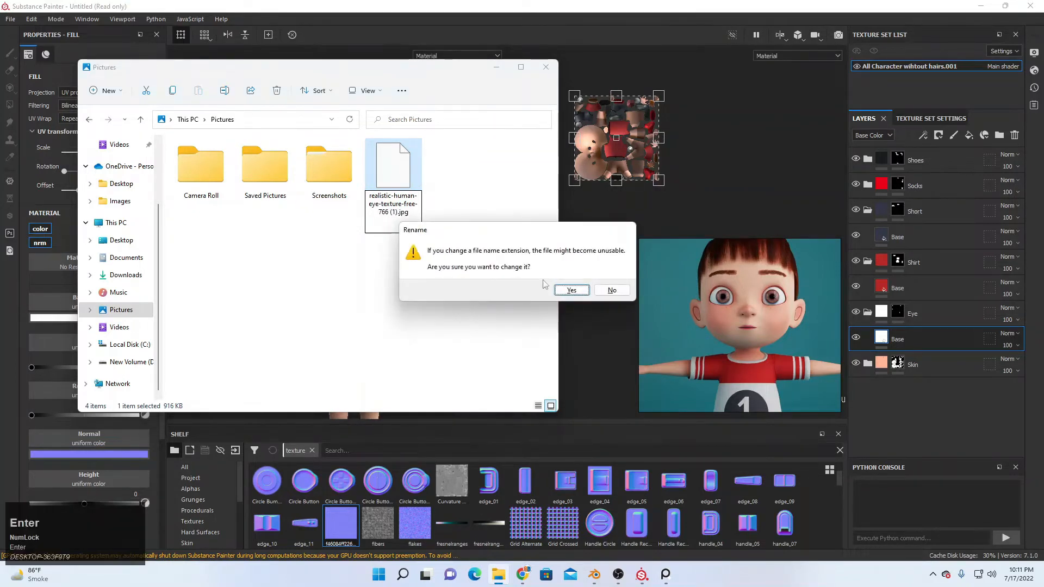
{"action": "left_click", "coordinate": [570, 291]}
- Import realistic-human-eye-texture-free-766 (1).jpg into Substance Painter as a texture for the current project 'Untitled'
{"action": "left_click_drag", "start_coordinate": [380, 180], "coordinate": [601, 457]}
{"action": "left_click", "coordinate": [441, 61]}
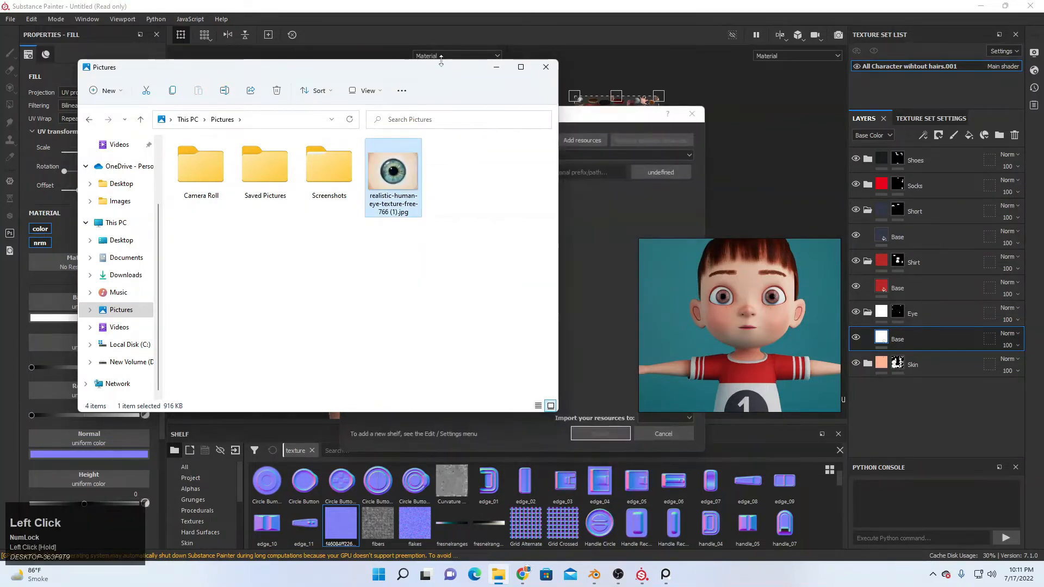
{"action": "left_click", "coordinate": [498, 72]}
{"action": "left_click_drag", "start_coordinate": [489, 114], "coordinate": [352, 91]}
{"action": "left_click", "coordinate": [523, 149]}
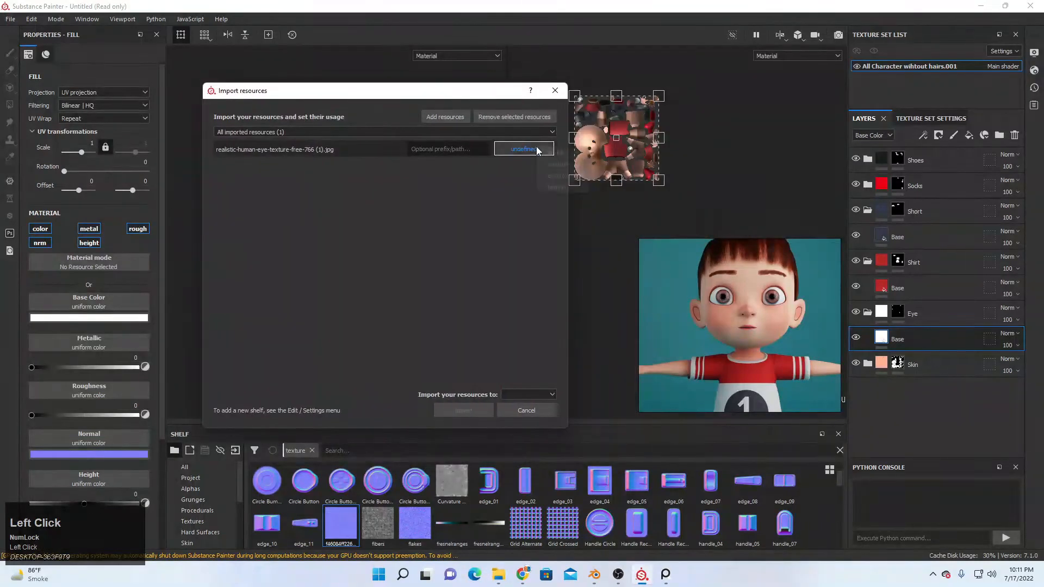
{"action": "left_click", "coordinate": [530, 394]}
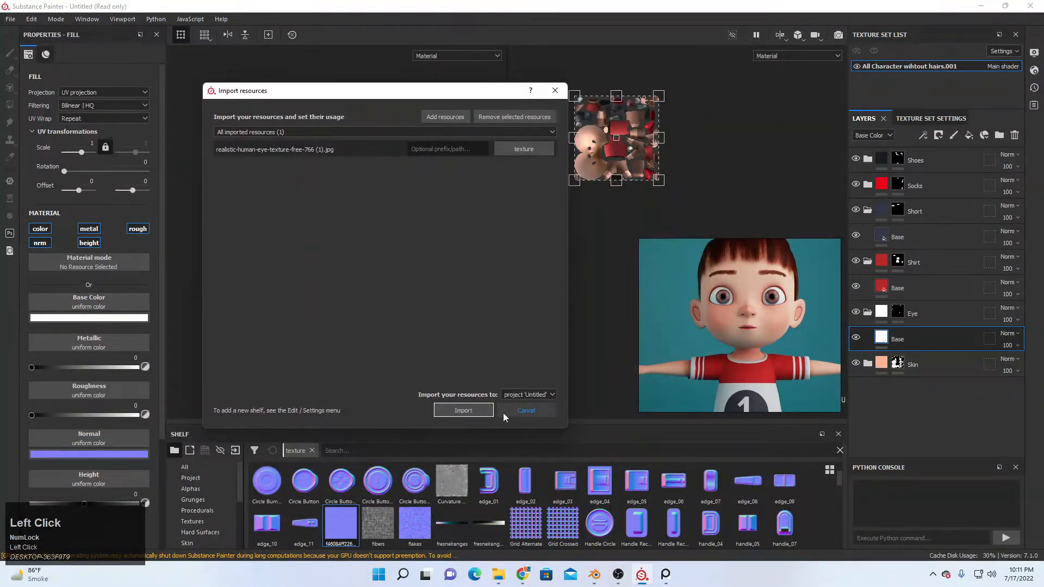
{"action": "key", "text": "Return"}
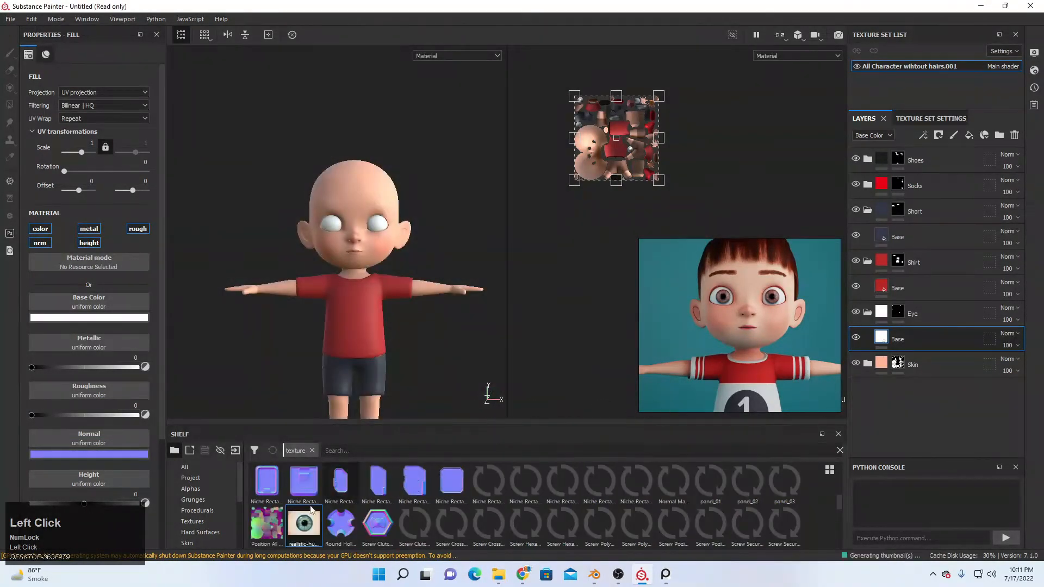
- Assign the eye image to the Eye folder's Base fill colour and try shifting its UV projection to an offset of about -0.50, 0.35
{"action": "left_click_drag", "start_coordinate": [311, 509], "coordinate": [120, 301]}
{"action": "scroll", "coordinate": [390, 206], "scroll_direction": "down", "scroll_amount": 1}
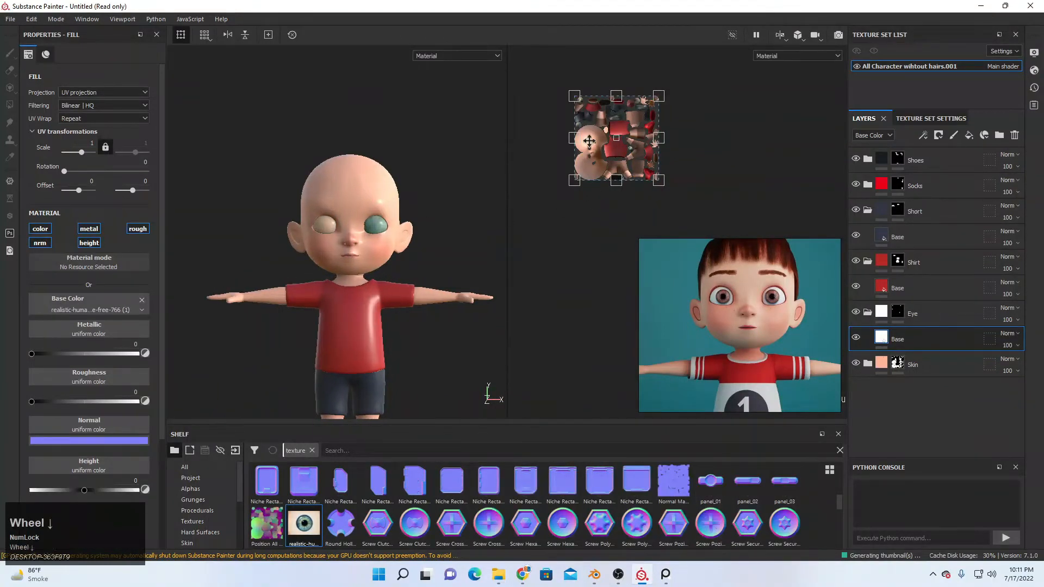
{"action": "middle_click_drag", "start_coordinate": [589, 142], "coordinate": [573, 176], "text": "alt"}
{"action": "scroll", "coordinate": [583, 224], "scroll_direction": "down", "scroll_amount": 4}
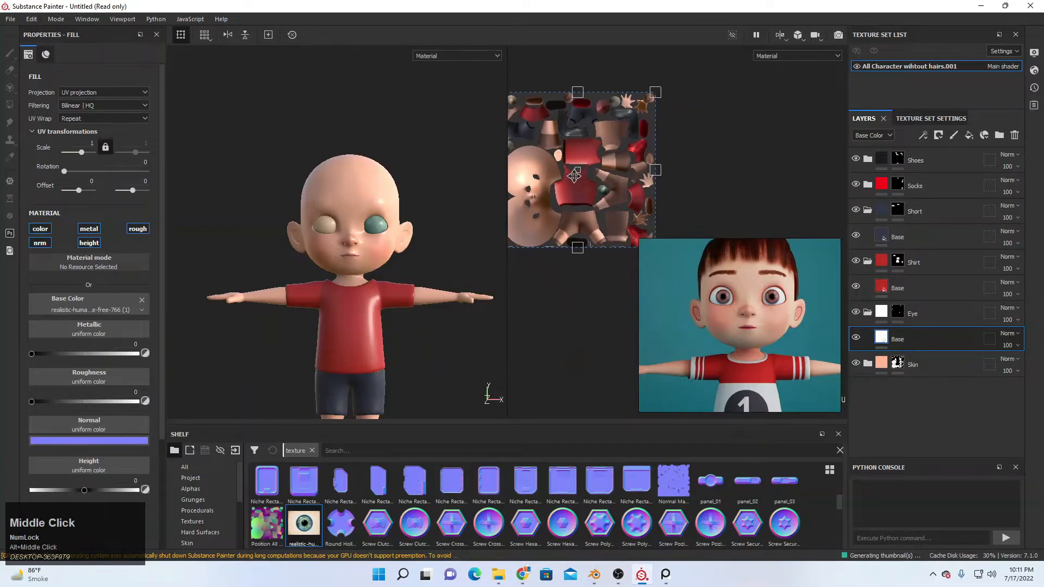
{"action": "left_click_drag", "start_coordinate": [574, 176], "coordinate": [591, 190]}
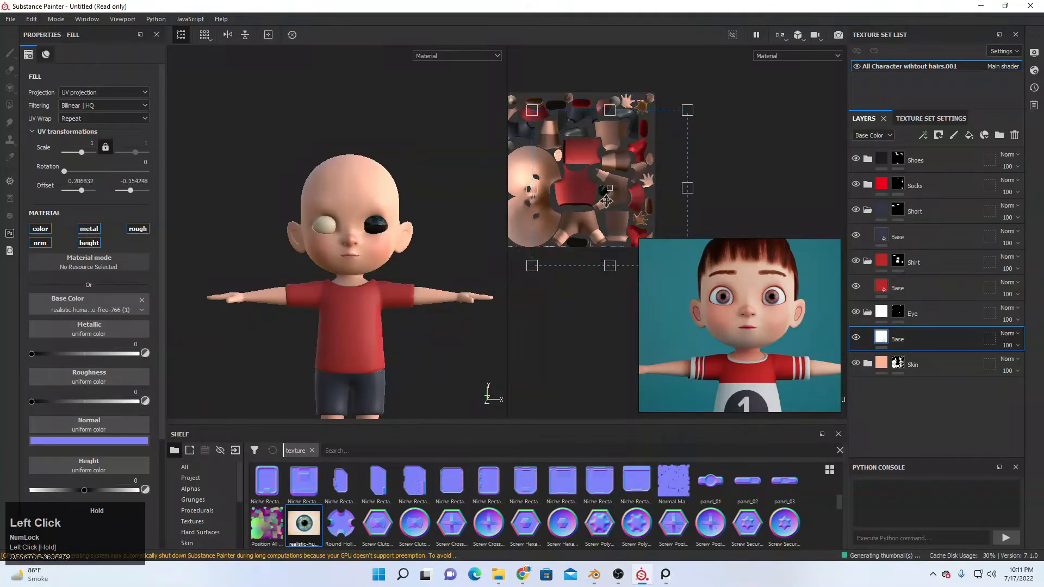
{"action": "scroll", "coordinate": [591, 191], "scroll_direction": "down", "scroll_amount": 5}
{"action": "scroll", "coordinate": [591, 190], "scroll_direction": "up", "scroll_amount": 5}
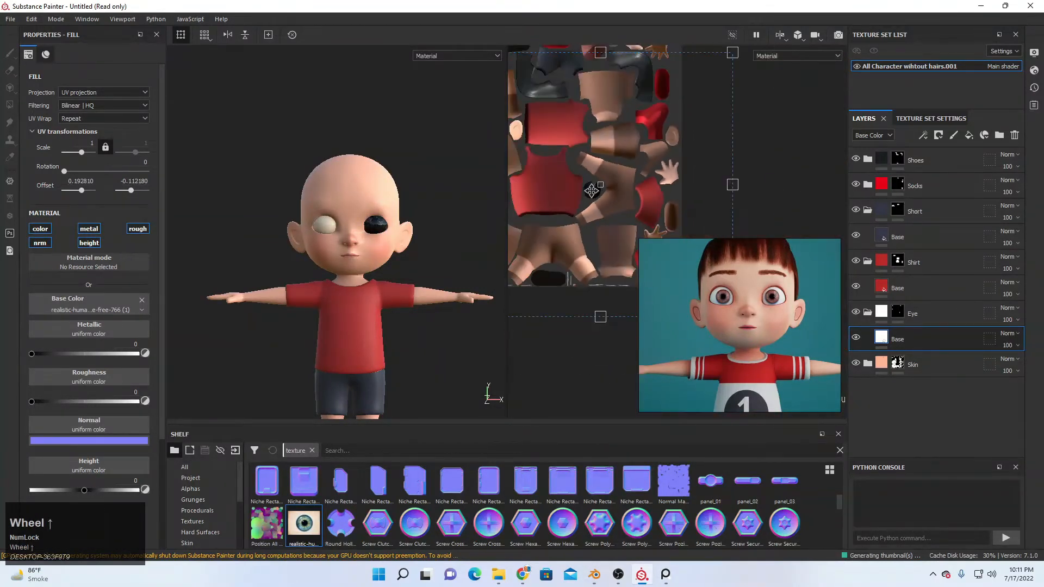
{"action": "left_click_drag", "start_coordinate": [595, 204], "coordinate": [527, 147]}
{"action": "scroll", "coordinate": [342, 227], "scroll_direction": "up", "scroll_amount": 3}
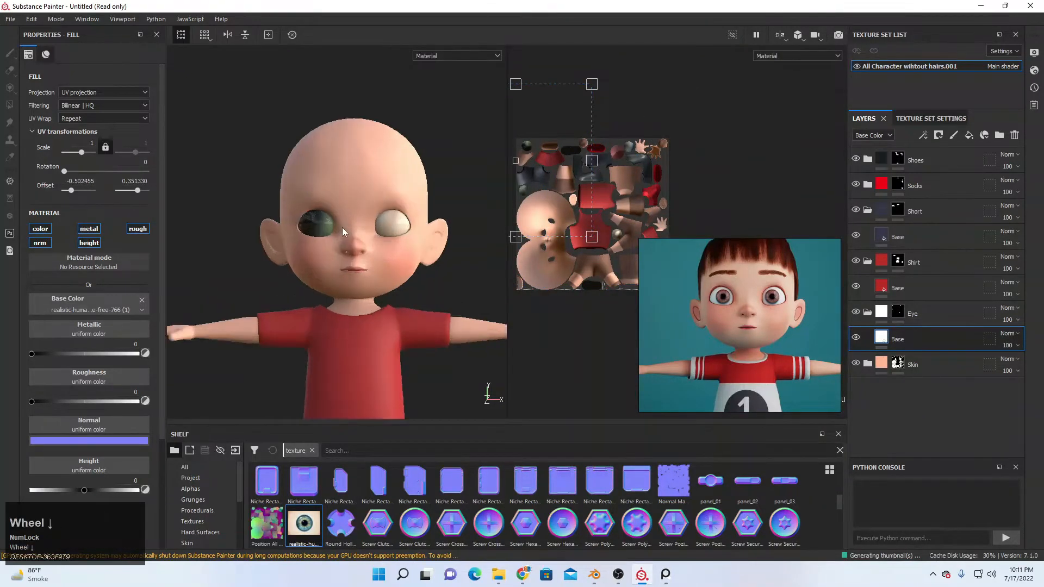
- Try Planar projection on the eye fill layer and move the projection plane up to the character's right eye
{"action": "left_click", "coordinate": [80, 93]}
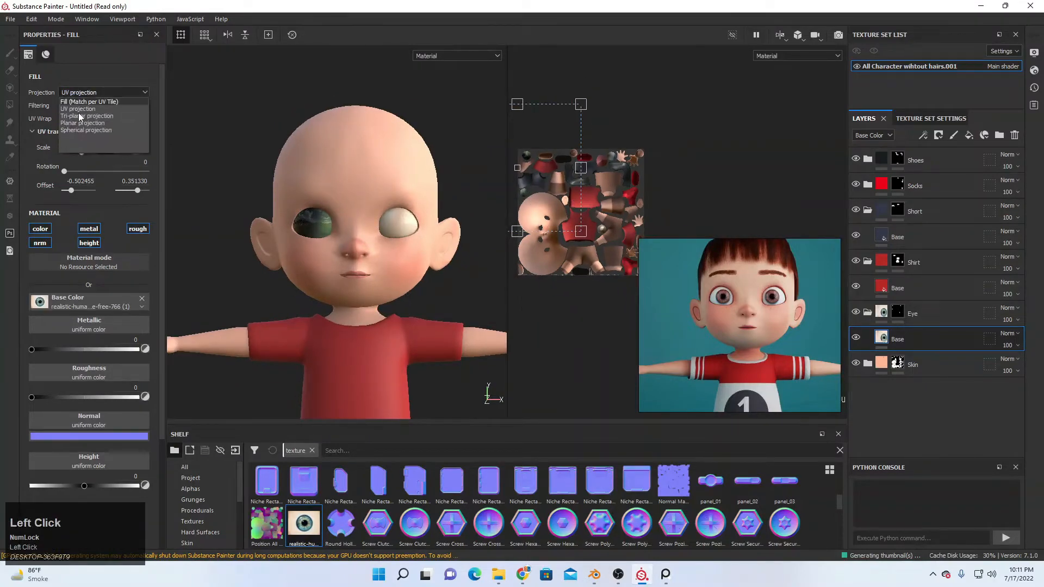
{"action": "left_click", "coordinate": [100, 131]}
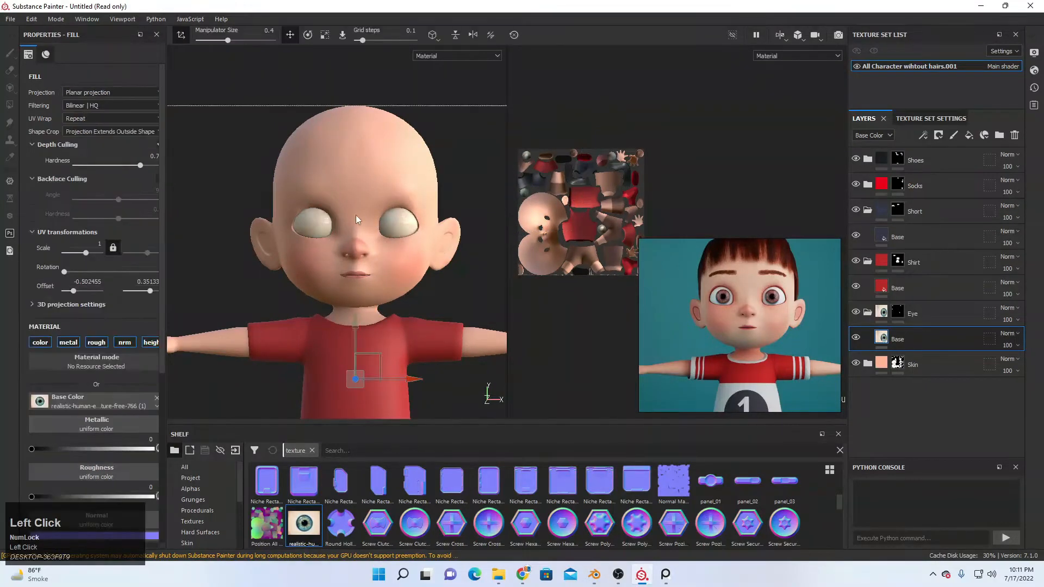
{"action": "scroll", "coordinate": [356, 214], "scroll_direction": "down", "scroll_amount": 5}
{"action": "left_click_drag", "start_coordinate": [346, 196], "coordinate": [347, 152]}
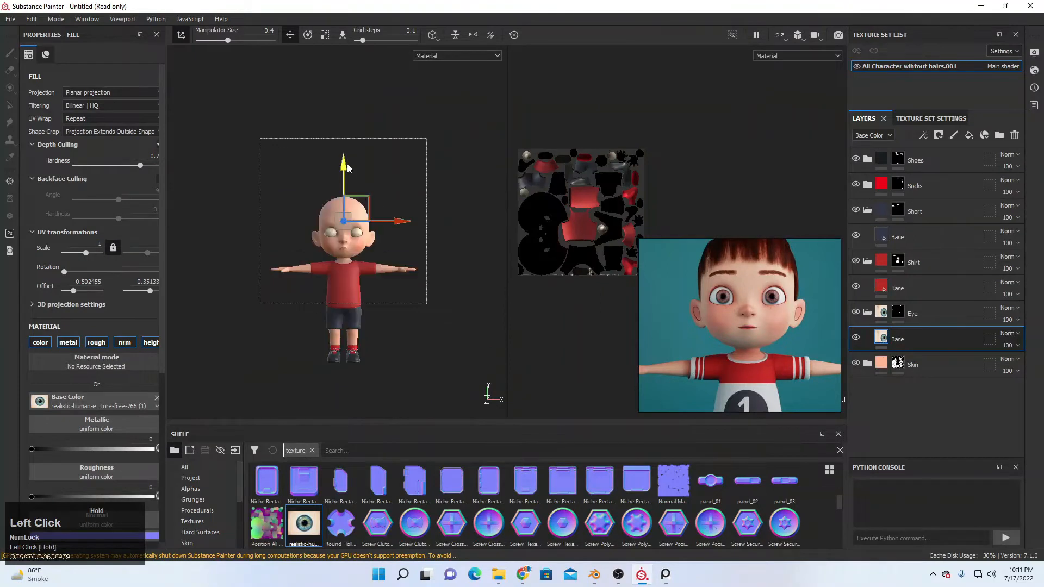
{"action": "left_click_drag", "start_coordinate": [386, 242], "coordinate": [390, 240]}
{"action": "left_click", "coordinate": [329, 186]}
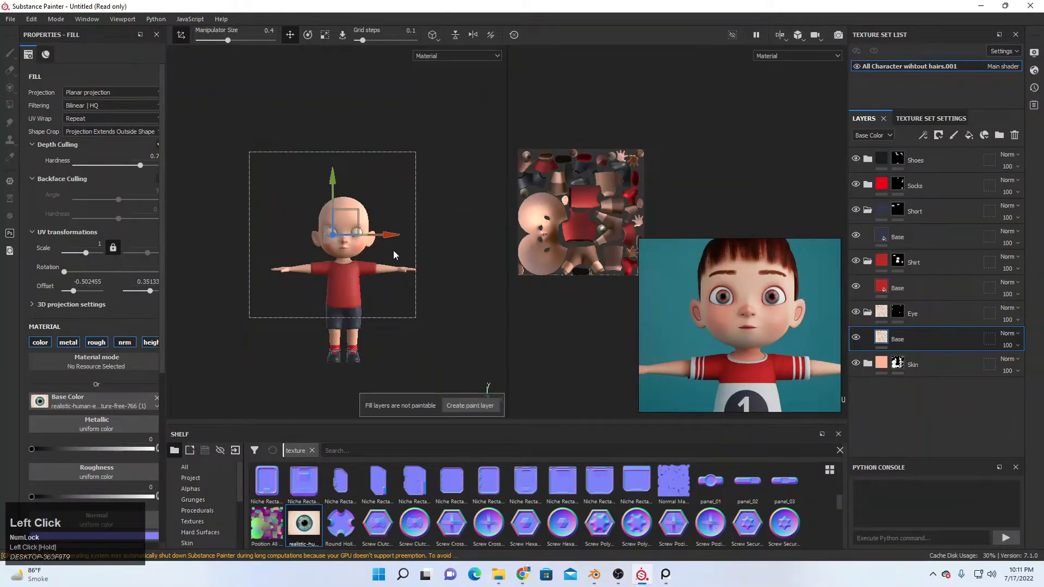
- Scale the planar projection down to roughly surround the character's right eye and reposition it over that eye
{"action": "key", "text": "r"}
{"action": "left_click_drag", "start_coordinate": [332, 235], "coordinate": [221, 296]}
{"action": "scroll", "coordinate": [267, 239], "scroll_direction": "up", "scroll_amount": 10}
{"action": "middle_click_drag", "start_coordinate": [315, 220], "coordinate": [326, 247], "text": "alt"}
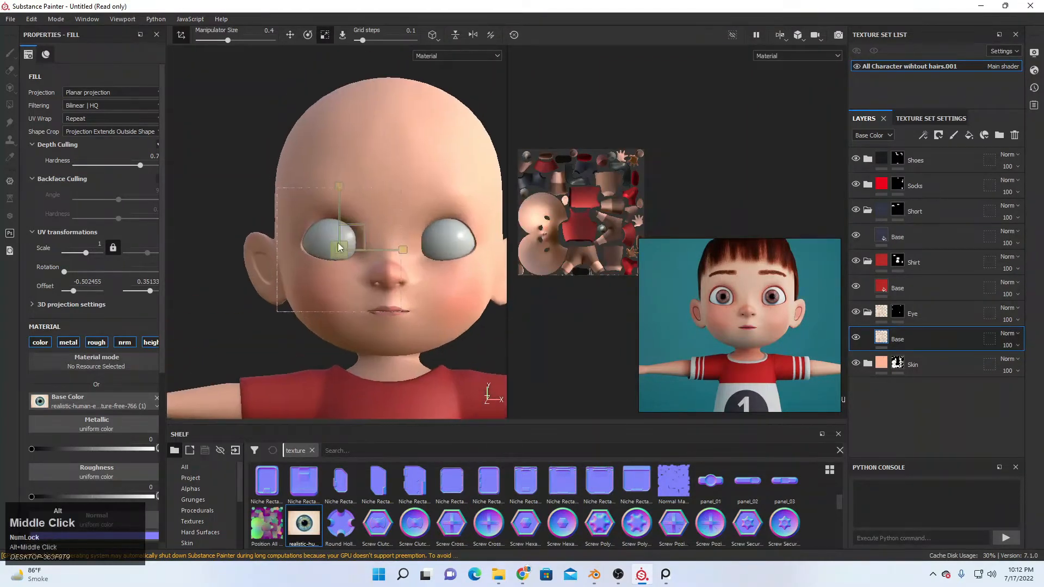
{"action": "mouse_move", "coordinate": [337, 250]}
{"action": "left_mouse_down"}
{"action": "mouse_move", "coordinate": [295, 276]}
{"action": "mouse_move", "coordinate": [336, 242]}
{"action": "mouse_move", "coordinate": [247, 249]}
{"action": "mouse_move", "coordinate": [327, 249]}
{"action": "left_mouse_up"}
{"action": "key", "text": "w"}
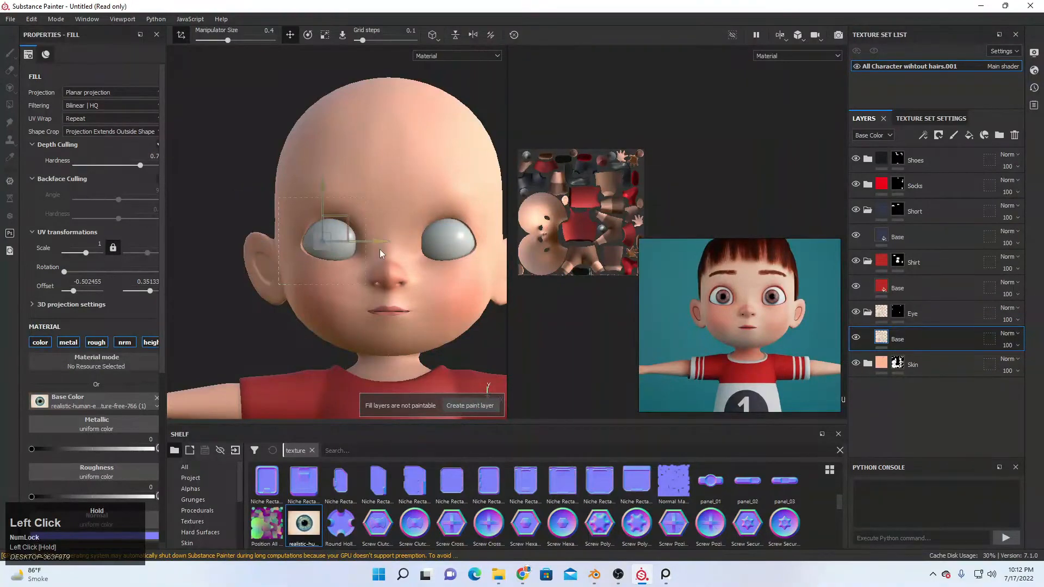
{"action": "left_click_drag", "start_coordinate": [323, 163], "coordinate": [331, 138]}
{"action": "scroll", "coordinate": [354, 229], "scroll_direction": "down", "scroll_amount": 1}
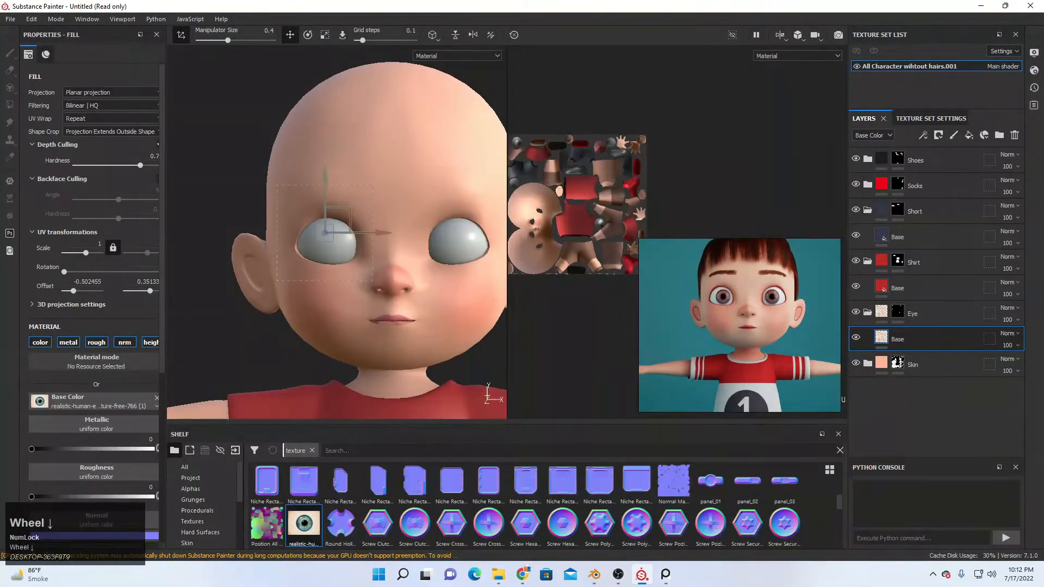
- Toggle the eye Base layer's visibility off and on and set its projection to Fill (Match per UV Tile)
{"action": "left_click", "coordinate": [856, 338]}
{"action": "left_click", "coordinate": [856, 339]}
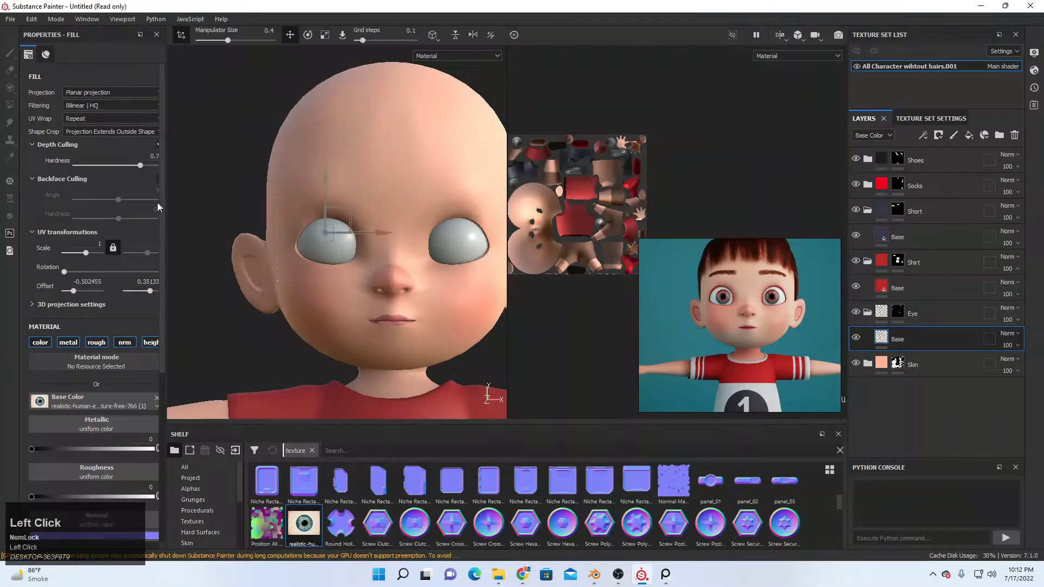
{"action": "left_click", "coordinate": [94, 94]}
{"action": "left_click", "coordinate": [103, 100]}
{"action": "scroll", "coordinate": [564, 208], "scroll_direction": "up", "scroll_amount": 3}
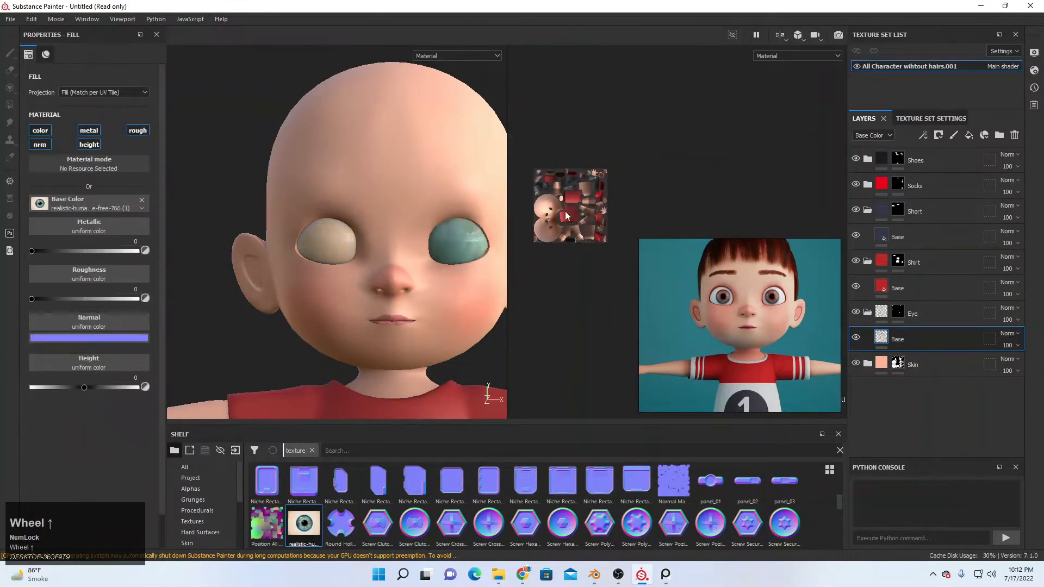
{"action": "scroll", "coordinate": [393, 241], "scroll_direction": "up", "scroll_amount": 3}
{"action": "scroll", "coordinate": [393, 240], "scroll_direction": "up", "scroll_amount": 3}
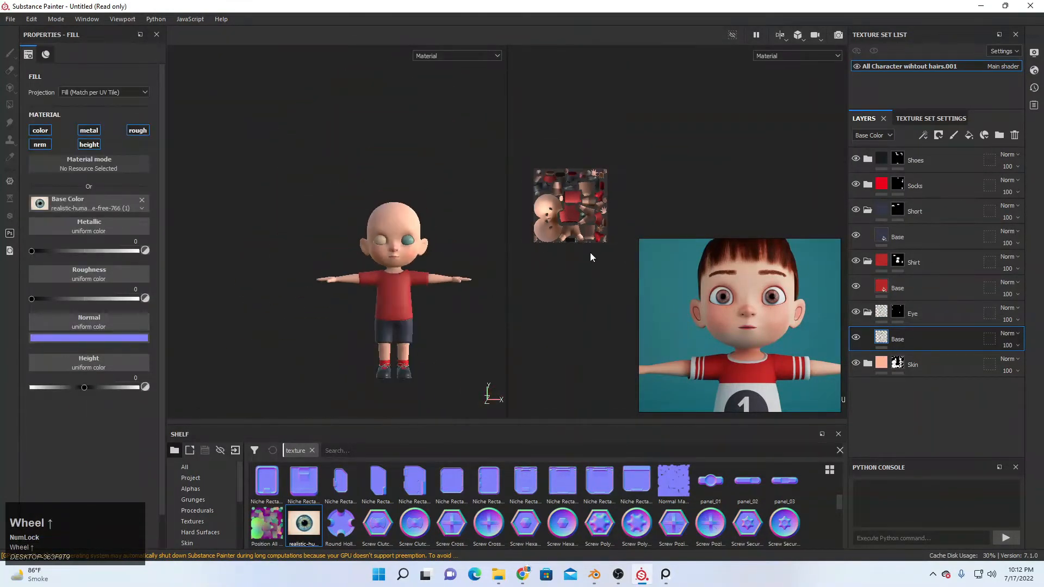
{"action": "scroll", "coordinate": [592, 254], "scroll_direction": "up", "scroll_amount": 2}
{"action": "left_click", "coordinate": [918, 338]}
{"action": "scroll", "coordinate": [571, 233], "scroll_direction": "down", "scroll_amount": 3, "text": "alt"}
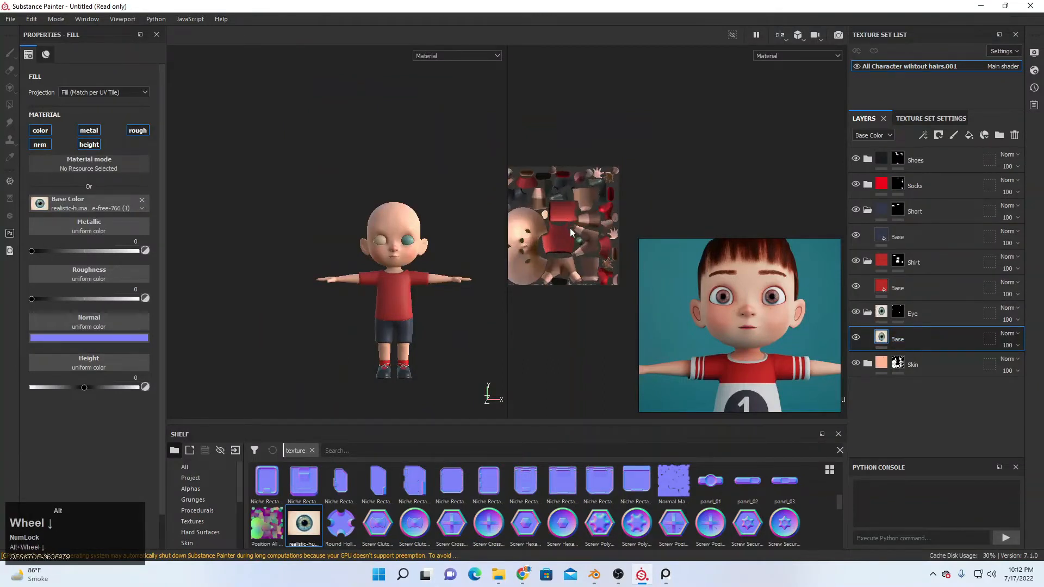
- Set the Eye folder's Base fill layer to UV projection
{"action": "key", "text": "r"}
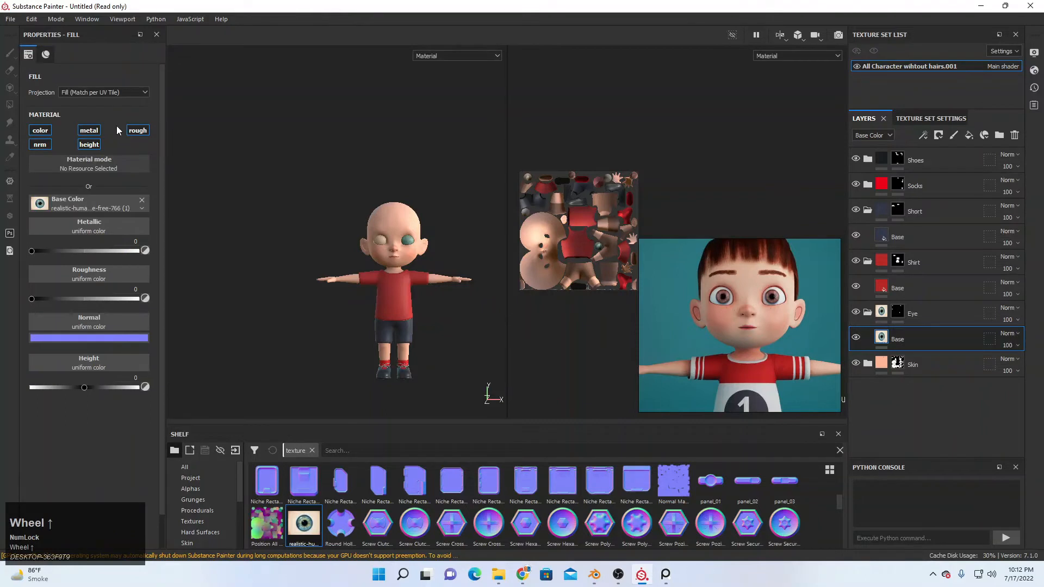
{"action": "left_click", "coordinate": [118, 93]}
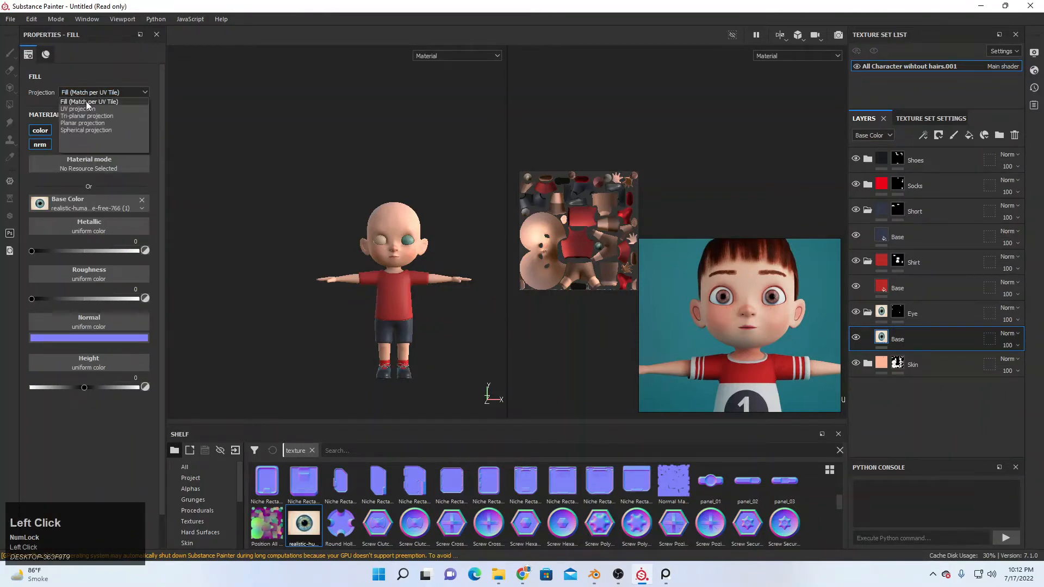
{"action": "left_click", "coordinate": [86, 101]}
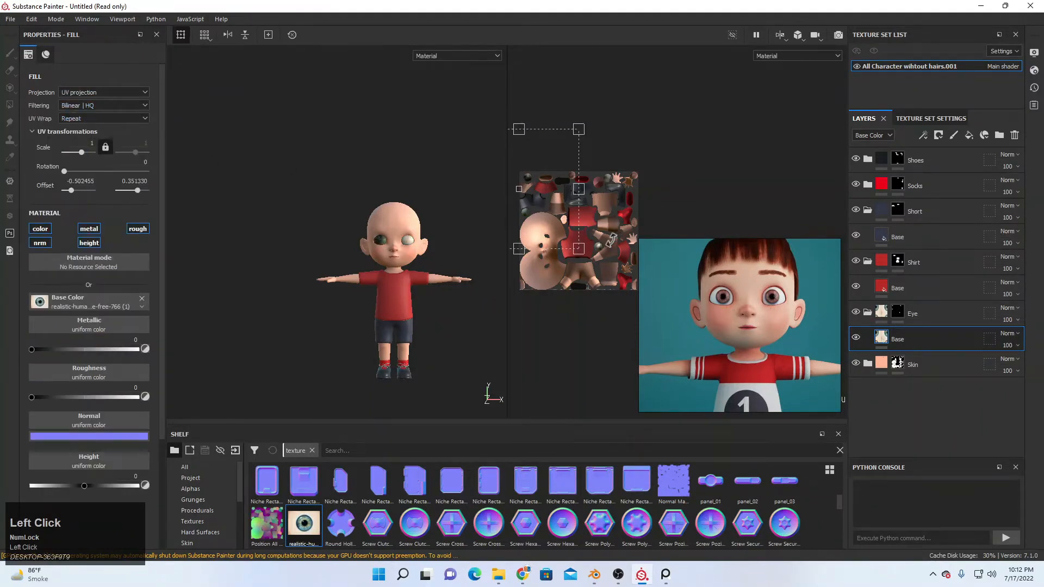
- Scale the eye image projection down proportionally in the UV view to a tiling scale of about 21.13
{"action": "middle_click_drag", "start_coordinate": [505, 250], "coordinate": [524, 197], "text": "alt"}
{"action": "left_click_drag", "start_coordinate": [597, 195], "coordinate": [539, 138], "text": "shift"}
{"action": "middle_click_drag", "start_coordinate": [540, 145], "coordinate": [616, 219], "text": "alt"}
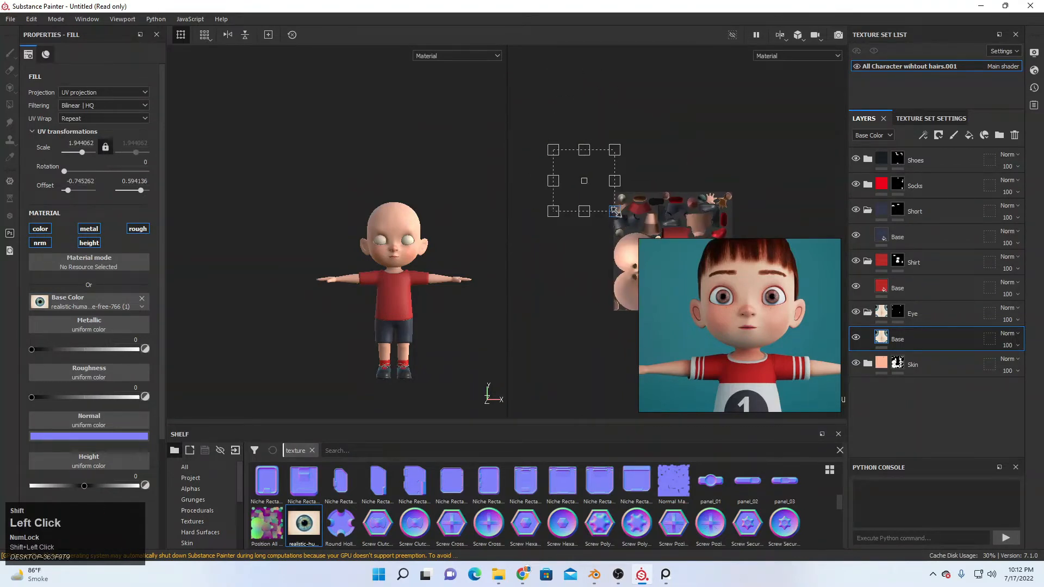
{"action": "left_click_drag", "start_coordinate": [615, 211], "coordinate": [580, 176], "text": "shift"}
{"action": "scroll", "coordinate": [558, 158], "scroll_direction": "down", "scroll_amount": 3}
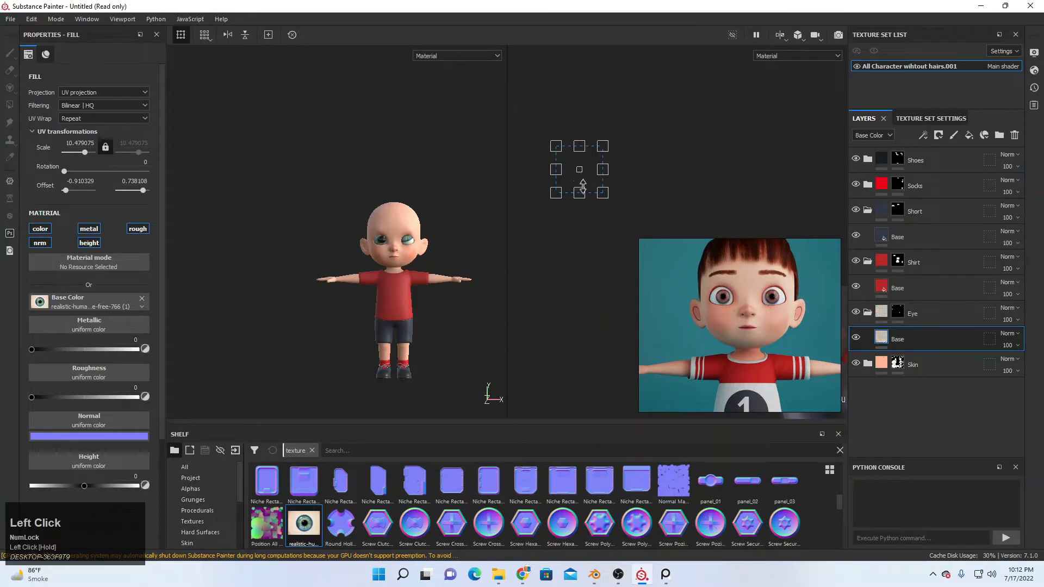
{"action": "scroll", "coordinate": [580, 176], "scroll_direction": "down", "scroll_amount": 4}
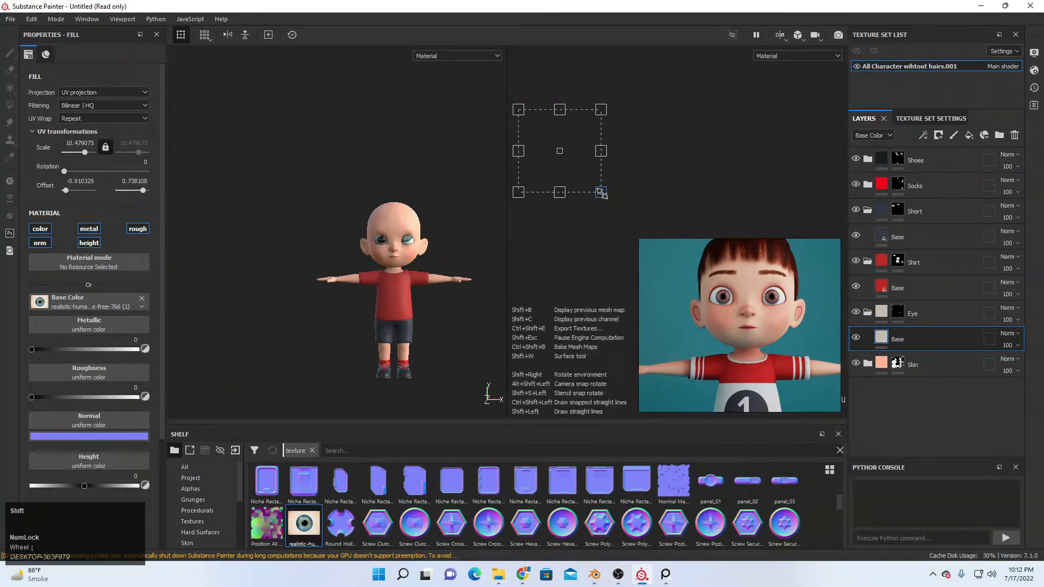
{"action": "left_click_drag", "start_coordinate": [611, 192], "coordinate": [552, 151], "text": "shift"}
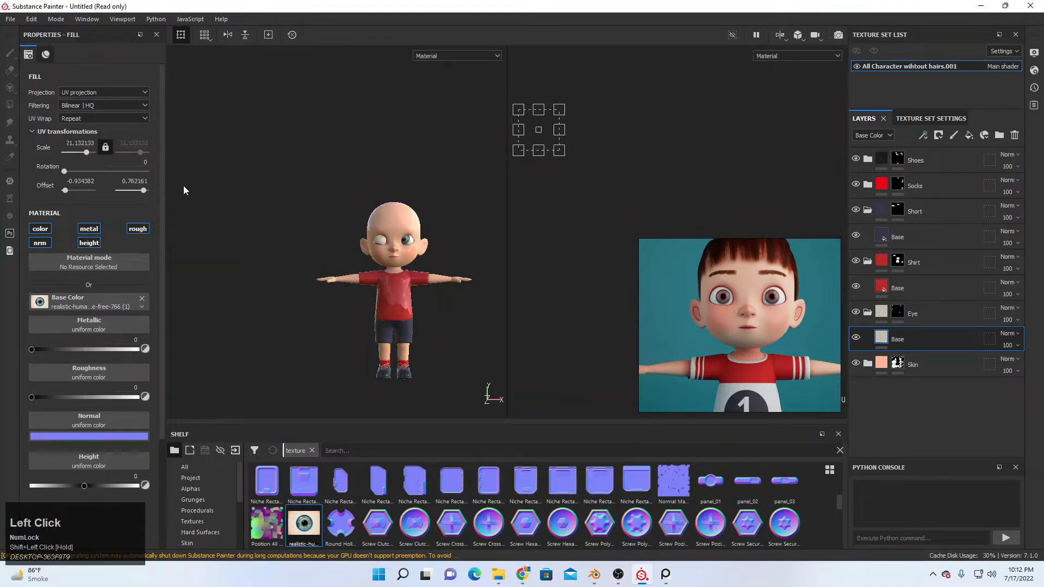
- Move the eye image projection across the UV layout to an offset of about -0.787, 0.696
{"action": "left_click", "coordinate": [66, 94]}
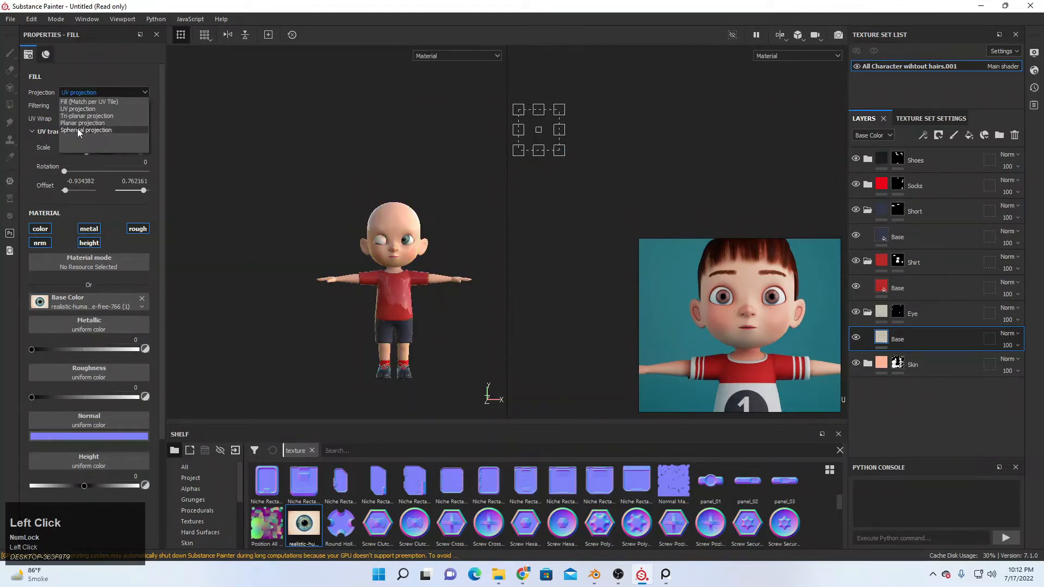
{"action": "left_click", "coordinate": [585, 133]}
{"action": "mouse_move", "coordinate": [538, 129]}
{"action": "left_mouse_down"}
{"action": "mouse_move", "coordinate": [553, 130]}
{"action": "mouse_move", "coordinate": [542, 137]}
{"action": "left_mouse_up"}
{"action": "scroll", "coordinate": [543, 137], "scroll_direction": "down", "scroll_amount": 6}
{"action": "middle_click_drag", "start_coordinate": [565, 168], "coordinate": [504, 165], "text": "alt"}
{"action": "middle_click", "coordinate": [584, 170]}
{"action": "scroll", "coordinate": [585, 171], "scroll_direction": "down", "scroll_amount": 3}
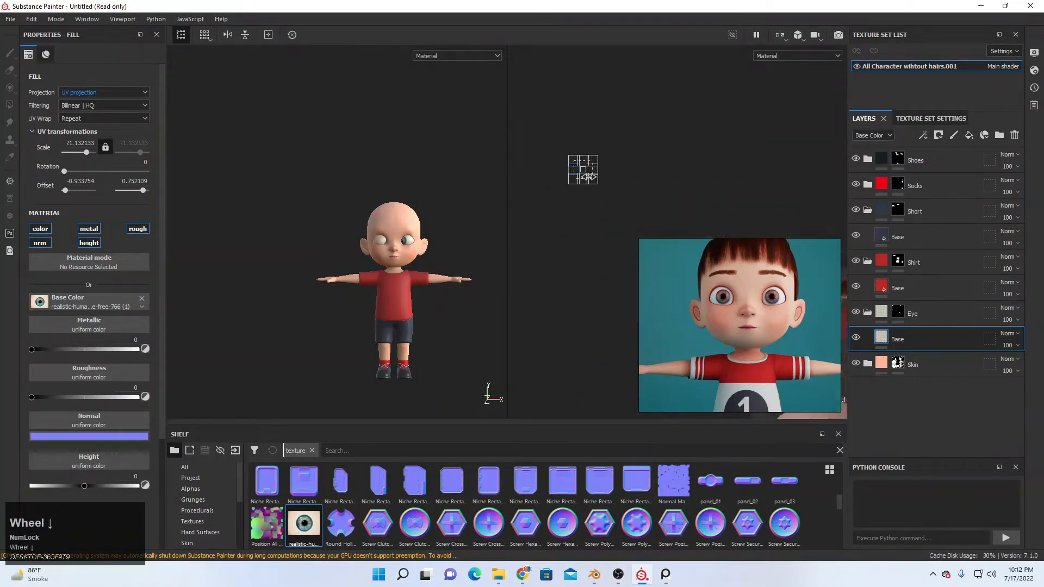
{"action": "scroll", "coordinate": [586, 175], "scroll_direction": "down", "scroll_amount": 5}
{"action": "middle_click_drag", "start_coordinate": [586, 175], "coordinate": [576, 157], "text": "alt"}
{"action": "left_click_drag", "start_coordinate": [577, 158], "coordinate": [724, 210]}
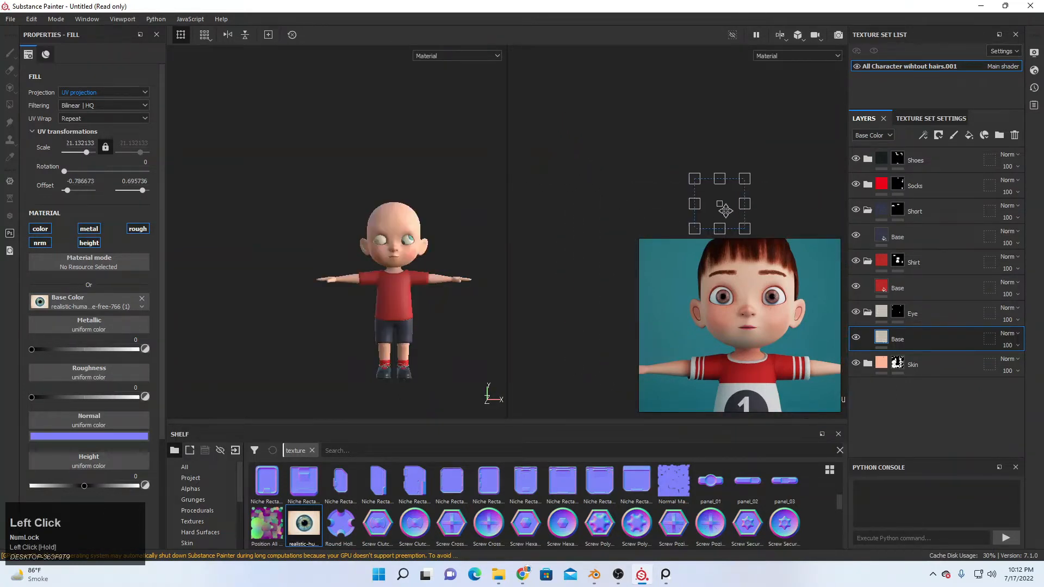
- Place the eye image projection over the round eyeball UV island, at an offset of about -0.431, 0.447
{"action": "middle_click_drag", "start_coordinate": [725, 210], "coordinate": [563, 121], "text": "alt"}
{"action": "scroll", "coordinate": [557, 112], "scroll_direction": "down", "scroll_amount": 1, "text": "alt"}
{"action": "scroll", "coordinate": [559, 112], "scroll_direction": "up", "scroll_amount": 2}
{"action": "left_click_drag", "start_coordinate": [570, 118], "coordinate": [607, 180]}
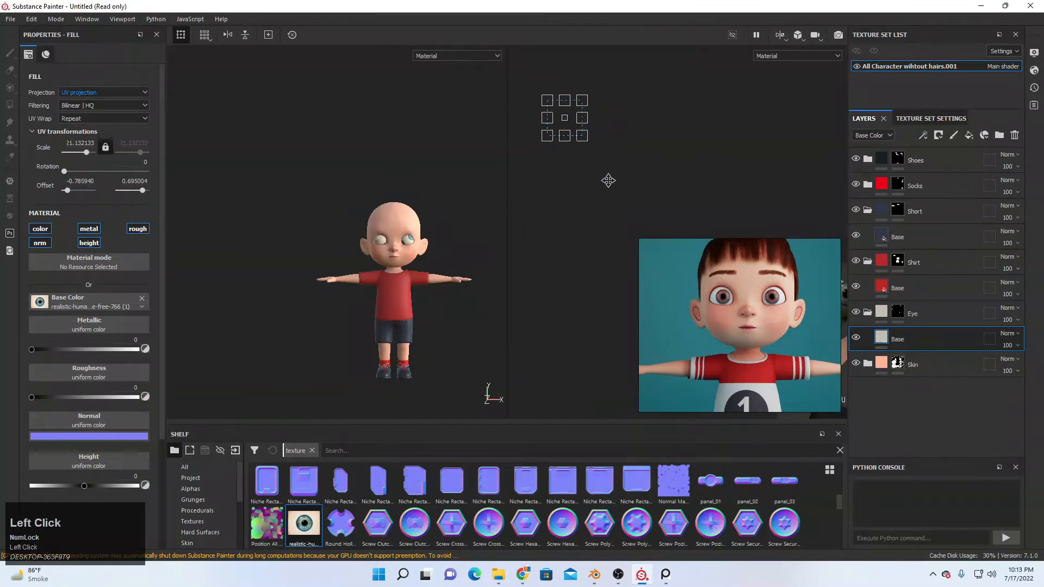
{"action": "middle_click_drag", "start_coordinate": [608, 179], "coordinate": [560, 116], "text": "alt"}
{"action": "scroll", "coordinate": [625, 146], "scroll_direction": "up", "scroll_amount": 2}
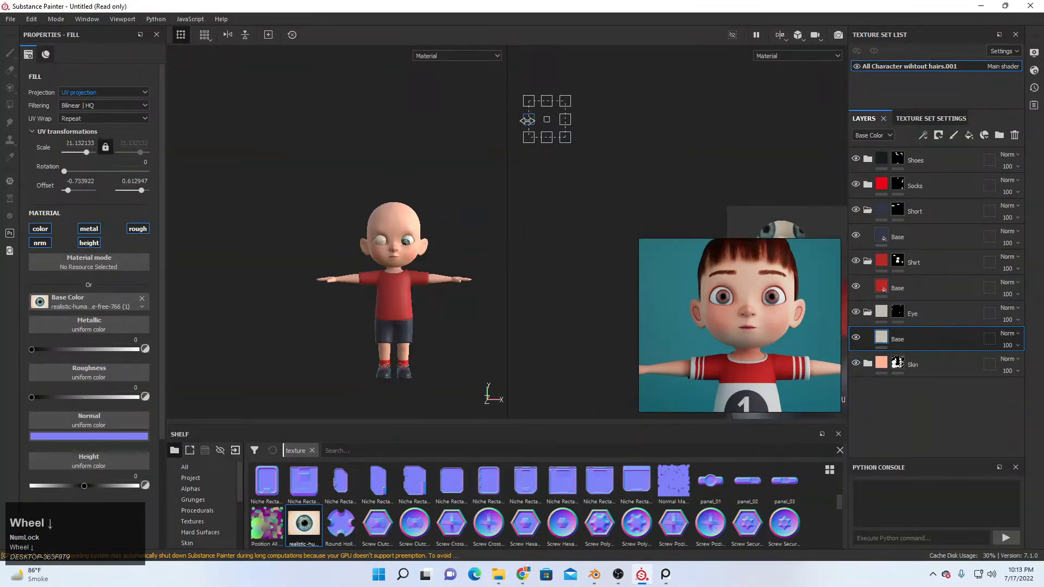
{"action": "left_click_drag", "start_coordinate": [559, 123], "coordinate": [764, 199]}
{"action": "middle_click_drag", "start_coordinate": [764, 198], "coordinate": [597, 114]}
{"action": "scroll", "coordinate": [625, 147], "scroll_direction": "down", "scroll_amount": 2}
{"action": "left_click_drag", "start_coordinate": [619, 143], "coordinate": [658, 230]}
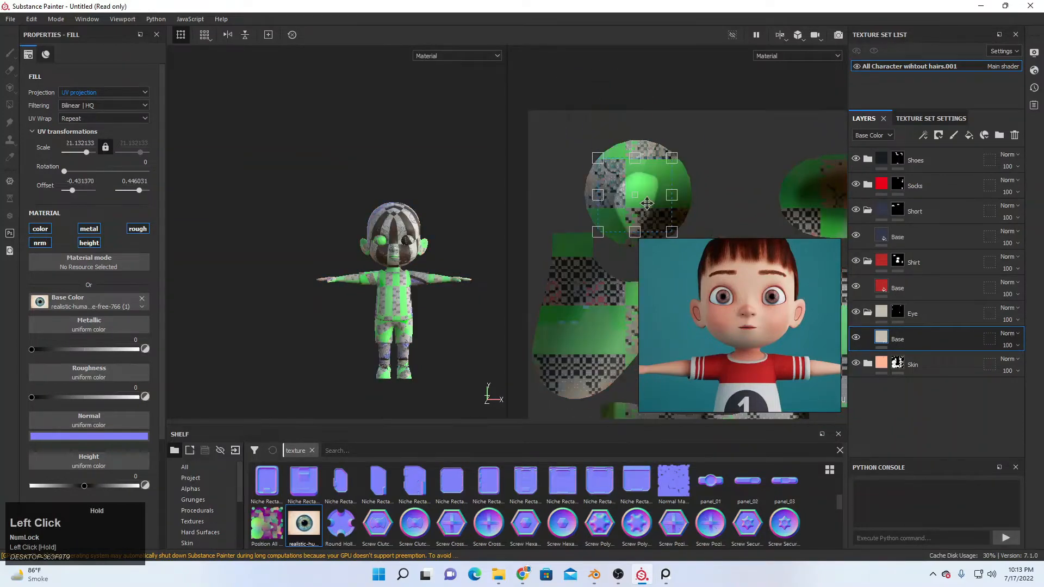
{"action": "scroll", "coordinate": [663, 195], "scroll_direction": "down", "scroll_amount": 1}
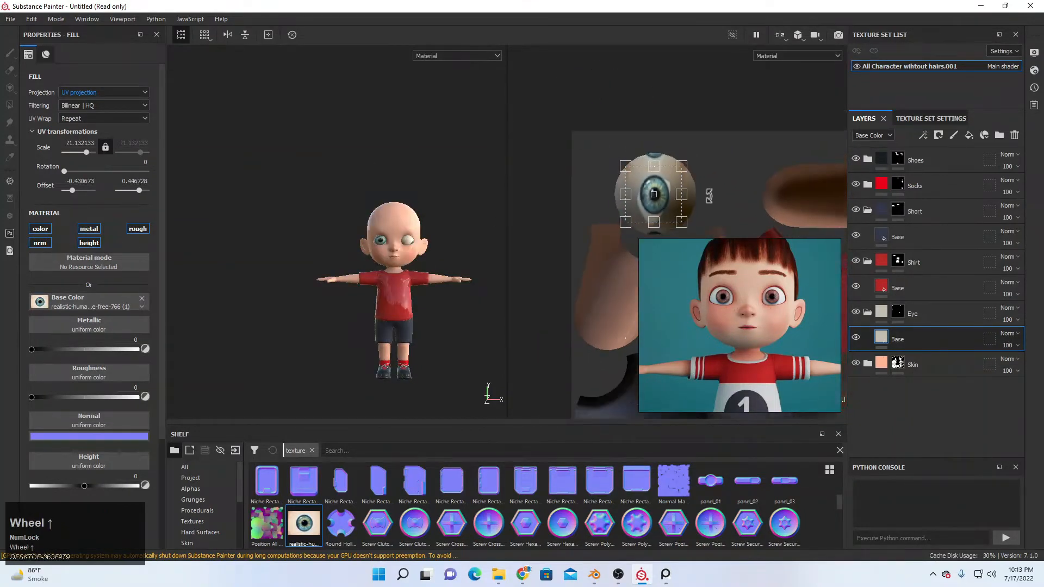
- Widen the eye image projection on the eyeball island to a horizontal scale of about 16.39
{"action": "left_click_drag", "start_coordinate": [685, 193], "coordinate": [662, 197]}
{"action": "scroll", "coordinate": [391, 239], "scroll_direction": "down", "scroll_amount": 4}
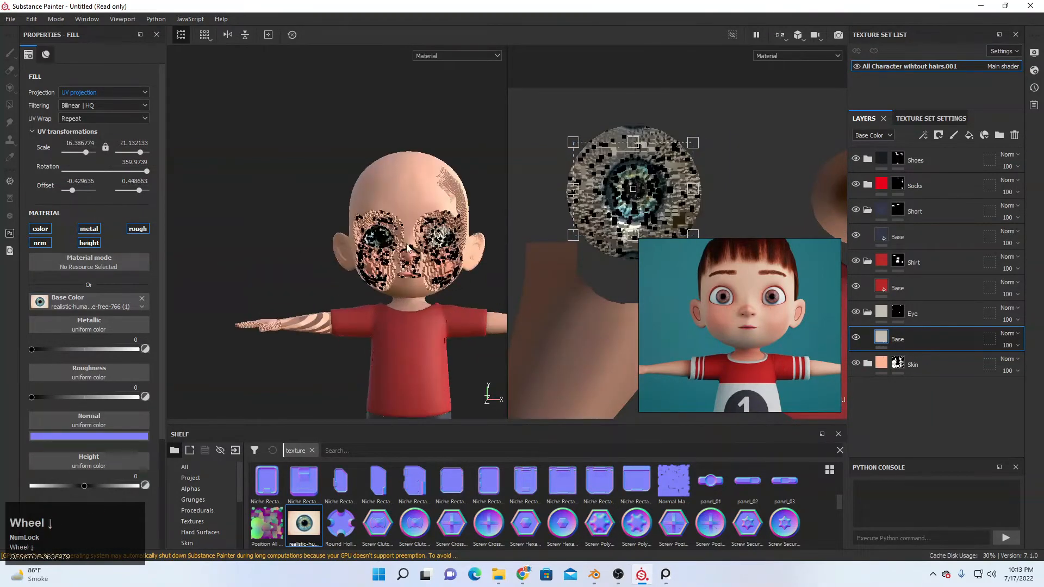
{"action": "left_click", "coordinate": [886, 332]}
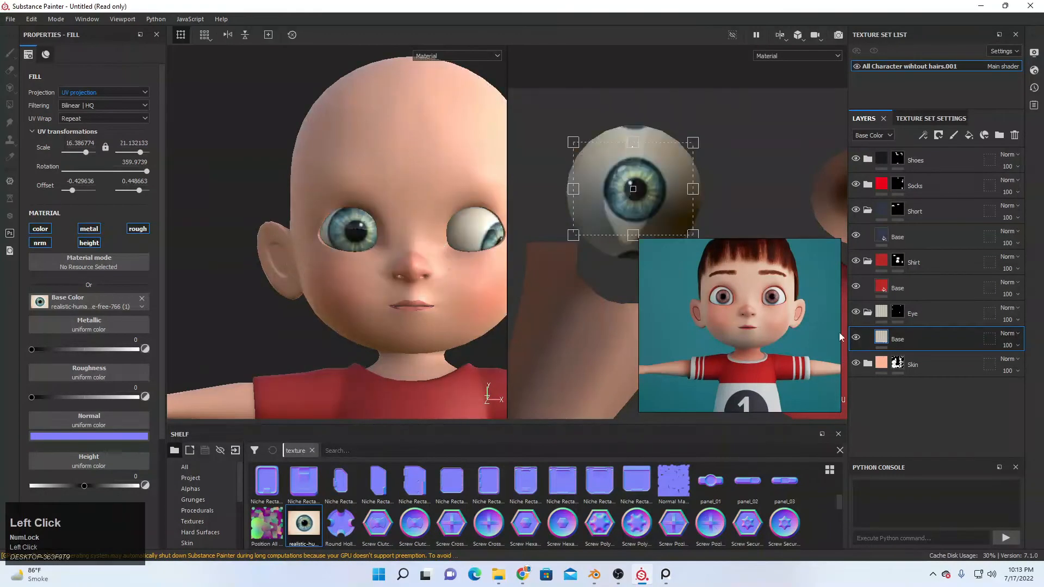
{"action": "scroll", "coordinate": [643, 199], "scroll_direction": "up", "scroll_amount": 2}
- Shrink the eye projection to a scale of about 39.38 by 49.29 and shift it to an offset of about -0.430, 0.445
{"action": "left_click_drag", "start_coordinate": [666, 219], "coordinate": [647, 196]}
{"action": "scroll", "coordinate": [608, 183], "scroll_direction": "down", "scroll_amount": 3}
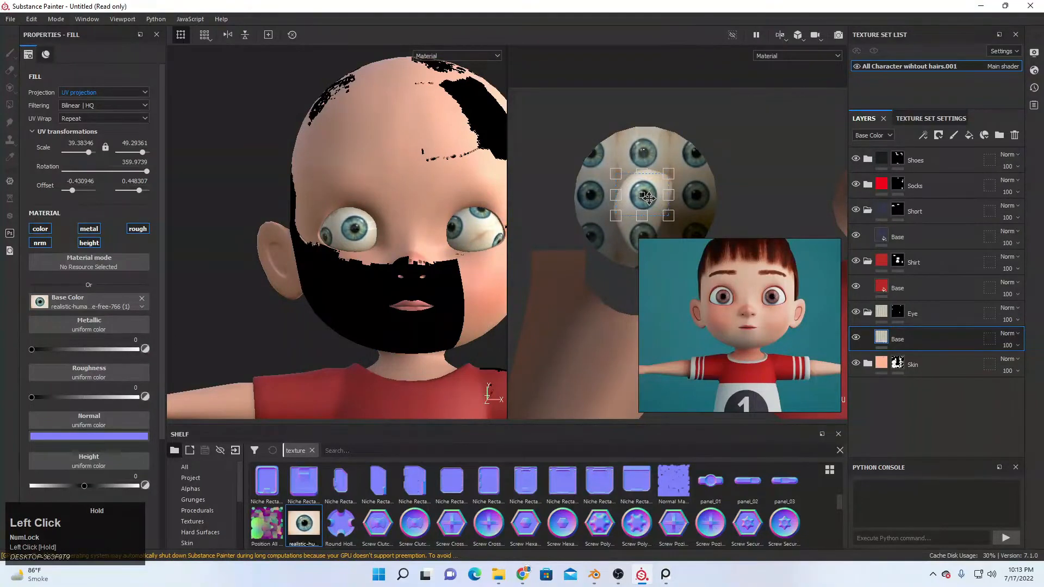
{"action": "left_click_drag", "start_coordinate": [646, 197], "coordinate": [648, 199]}
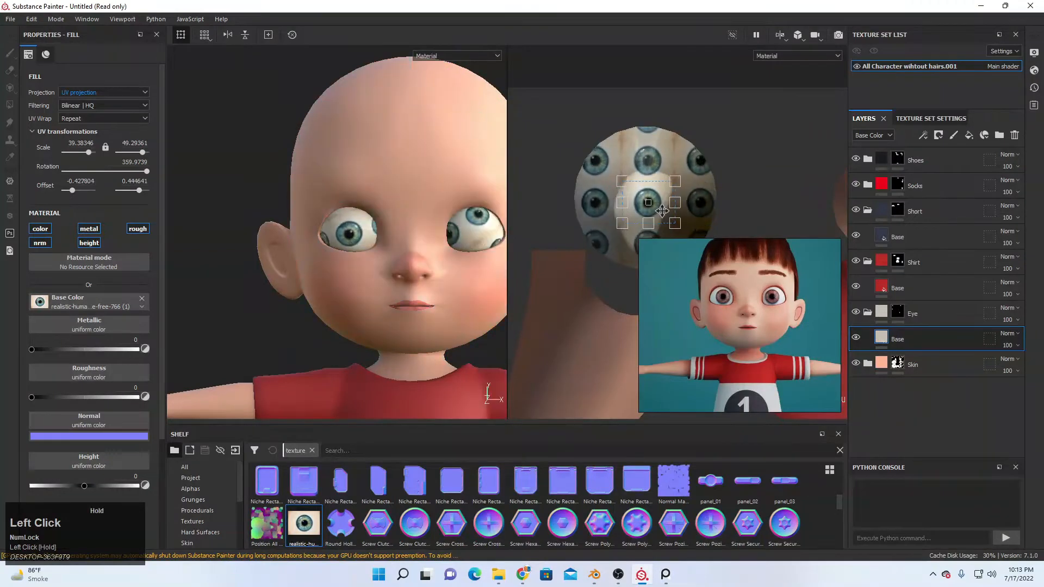
{"action": "mouse_move", "coordinate": [654, 199]}
{"action": "left_mouse_down"}
{"action": "mouse_move", "coordinate": [665, 209]}
{"action": "mouse_move", "coordinate": [653, 210]}
{"action": "left_mouse_up"}
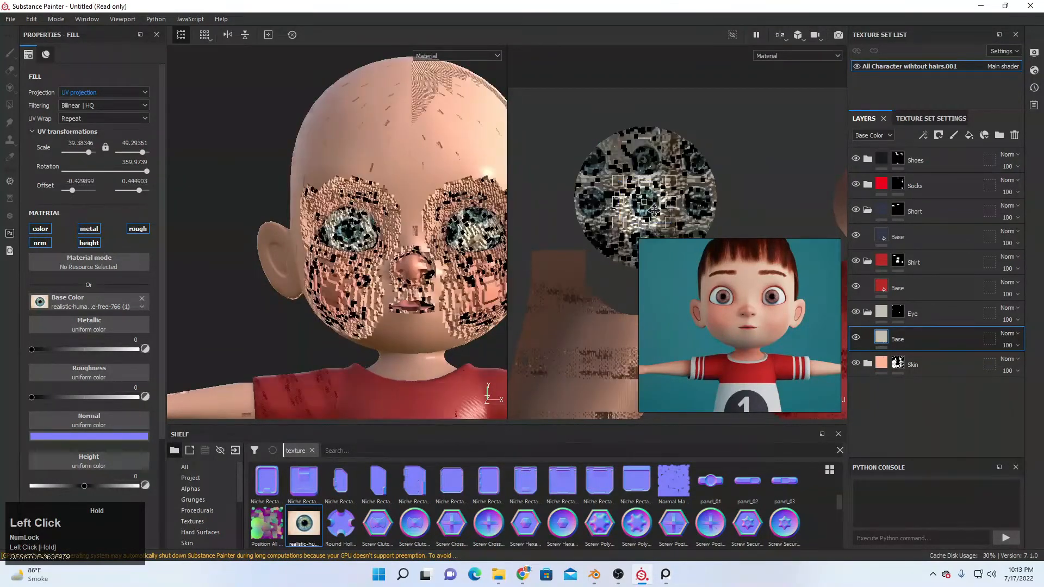
- Enlarge the eye projection to a scale of about 25.04 by 31.34 and recentre it at an offset of about -0.431, 0.447
{"action": "scroll", "coordinate": [653, 210], "scroll_direction": "up", "scroll_amount": 2}
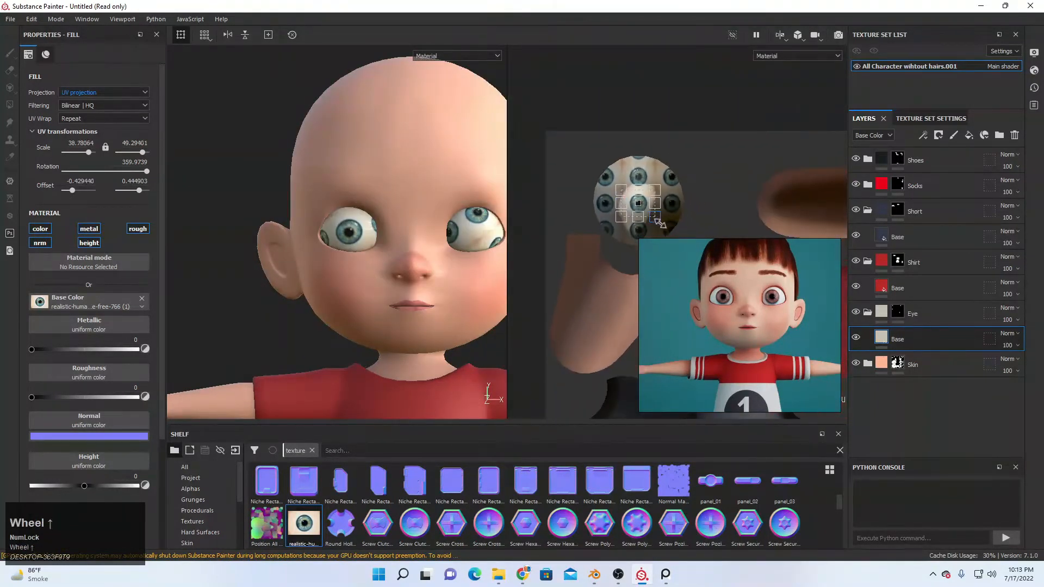
{"action": "left_click_drag", "start_coordinate": [658, 222], "coordinate": [644, 202]}
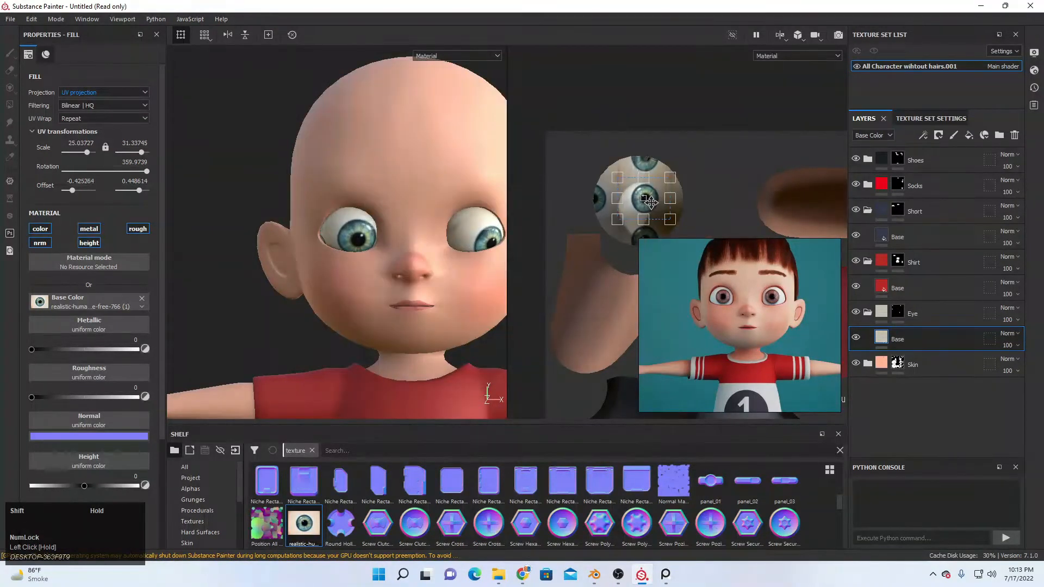
{"action": "mouse_move", "coordinate": [646, 203]}
{"action": "left_mouse_down", "text": "shift"}
{"action": "mouse_move", "coordinate": [644, 189]}
{"action": "mouse_move", "coordinate": [642, 203]}
{"action": "left_mouse_up", "text": "shift"}
{"action": "scroll", "coordinate": [646, 203], "scroll_direction": "up", "scroll_amount": 2}
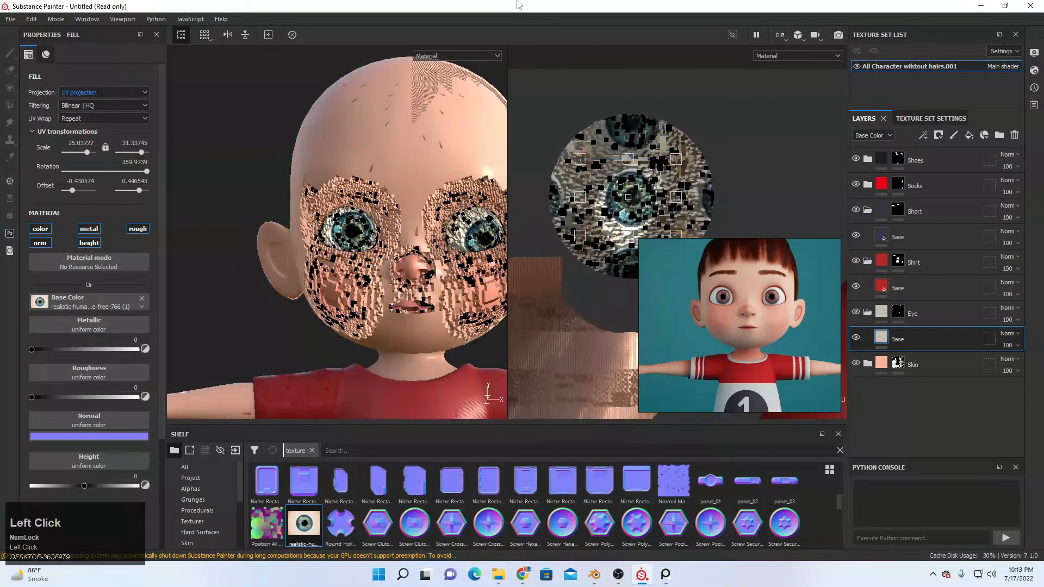
- Compare the character's face with the eye Base layer hidden and shown
{"action": "scroll", "coordinate": [465, 137], "scroll_direction": "up", "scroll_amount": 3}
{"action": "left_click", "coordinate": [854, 338]}
{"action": "left_click", "coordinate": [853, 338]}
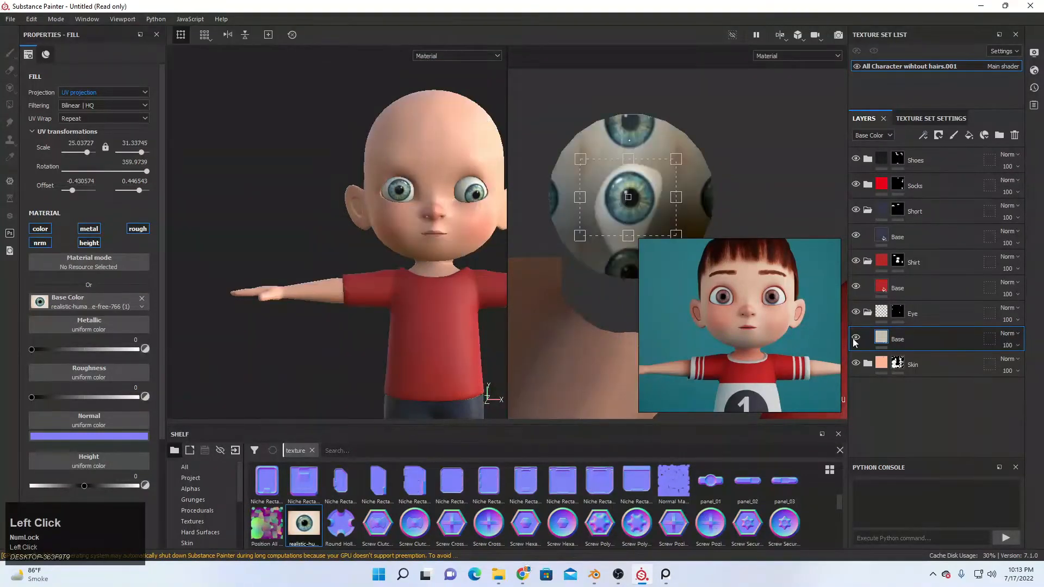
- Duplicate the eye Base layer and hide the original Base layer
{"action": "middle_click_drag", "start_coordinate": [387, 183], "coordinate": [348, 199], "text": "alt"}
{"action": "right_click", "coordinate": [890, 338]}
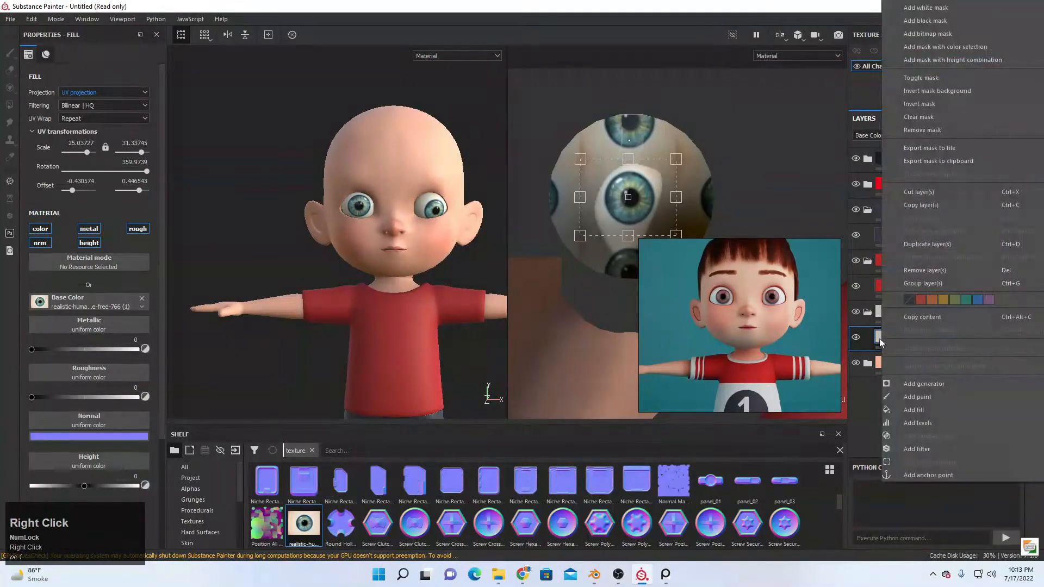
{"action": "left_click", "coordinate": [783, 2]}
{"action": "key", "text": "ctrl+d"}
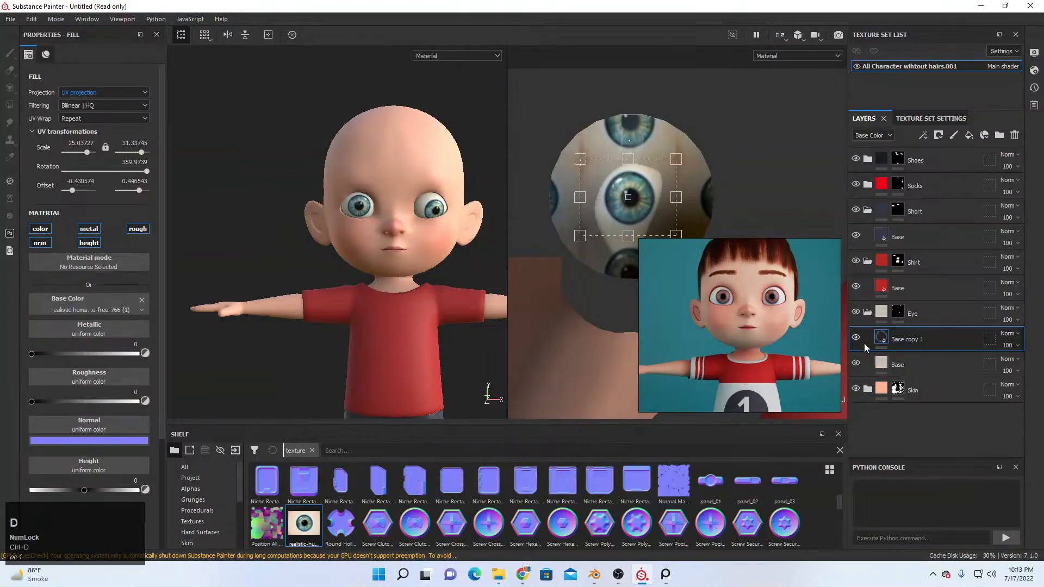
{"action": "left_click", "coordinate": [856, 362]}
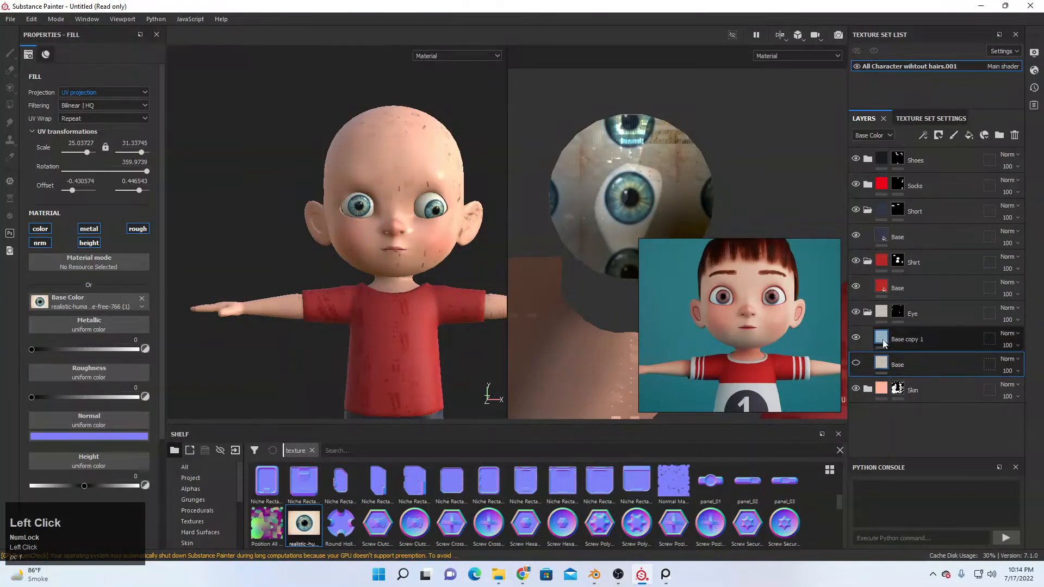
- Add a black mask to Base copy 1 and reveal only the character's right eyeball using Polygon Fill in mesh mode
{"action": "right_click", "coordinate": [881, 339]}
{"action": "left_click", "coordinate": [925, 51]}
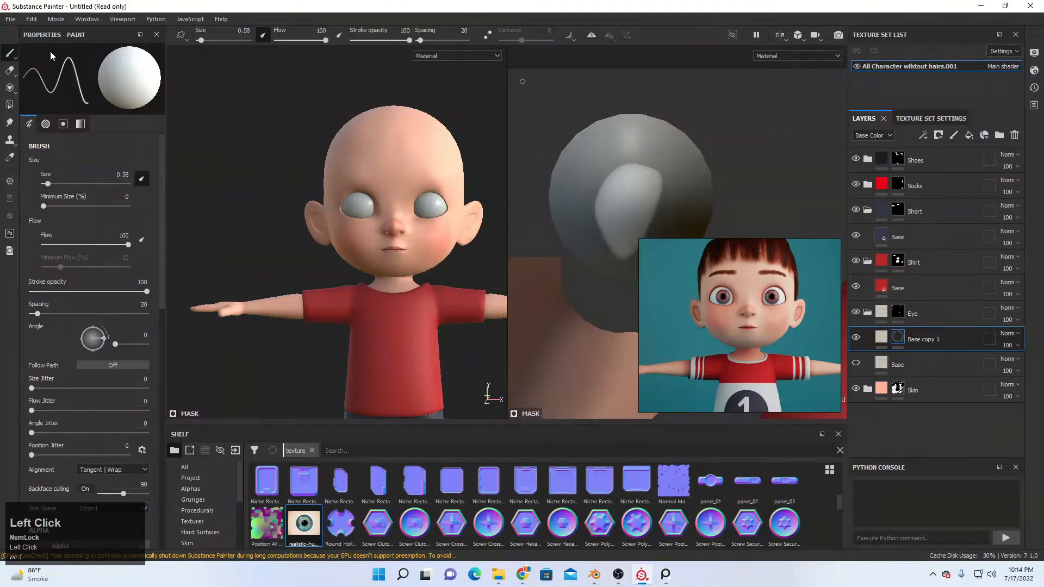
{"action": "left_click", "coordinate": [215, 35]}
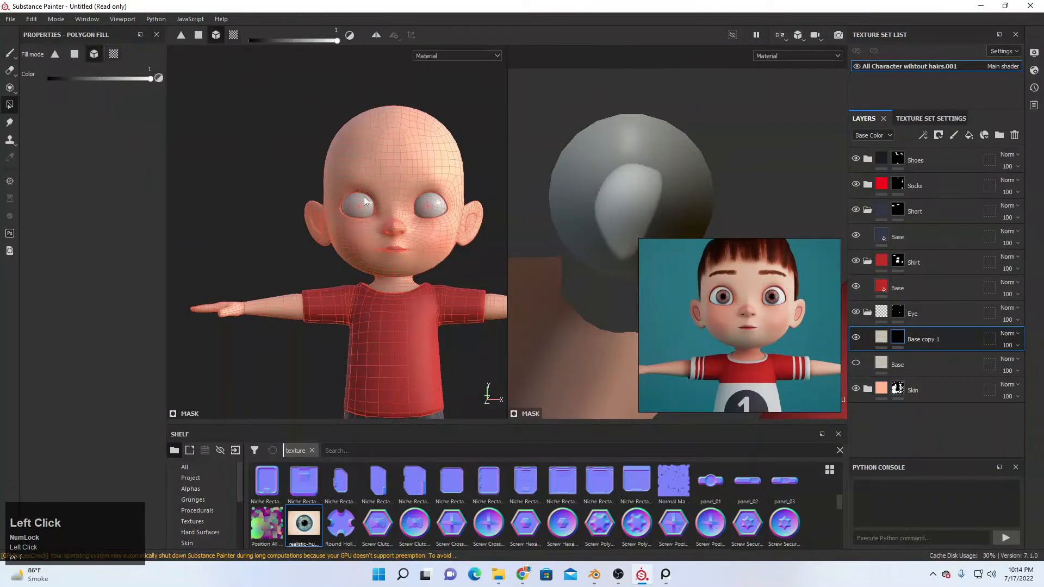
{"action": "scroll", "coordinate": [356, 212], "scroll_direction": "up", "scroll_amount": 3}
{"action": "scroll", "coordinate": [361, 211], "scroll_direction": "up", "scroll_amount": 4}
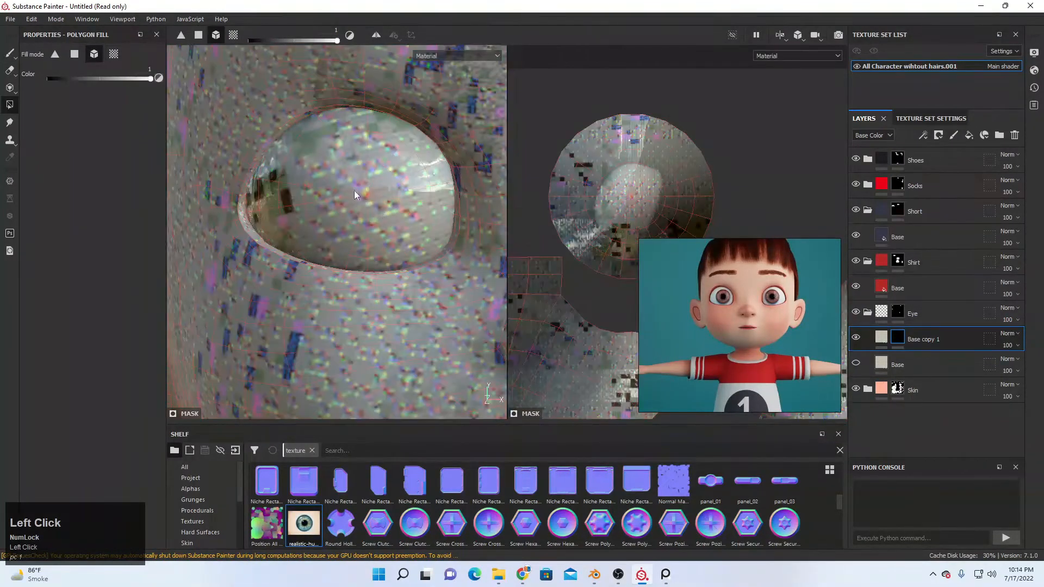
{"action": "scroll", "coordinate": [369, 204], "scroll_direction": "down", "scroll_amount": 3}
{"action": "key", "text": "ctrl+z"}
{"action": "left_click", "coordinate": [400, 216]}
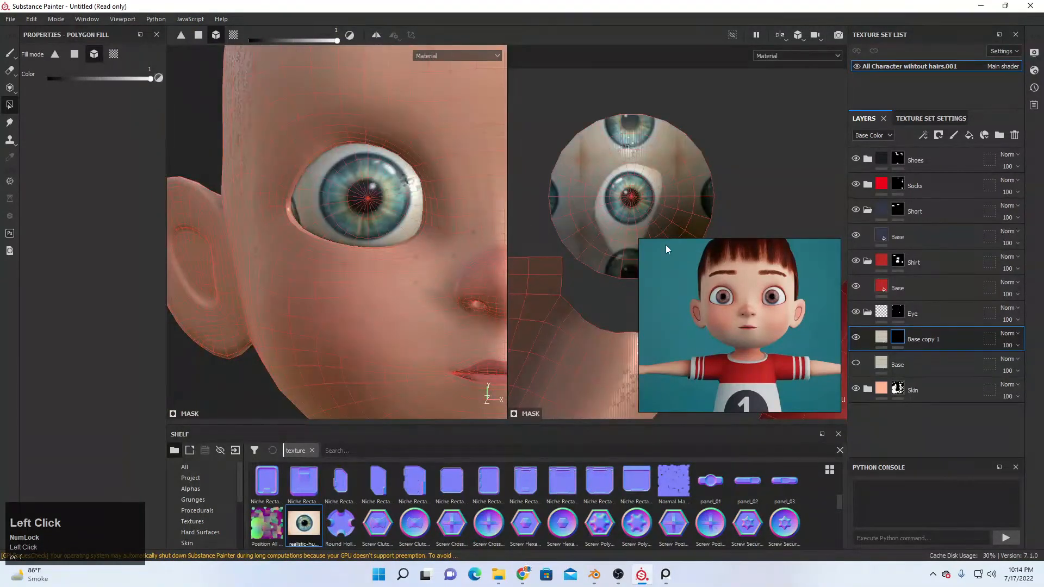
- Hide the masked Base copy 1 layer and move the Base layer above it in the Eye folder
{"action": "scroll", "coordinate": [368, 197], "scroll_direction": "up", "scroll_amount": 3}
{"action": "middle_click_drag", "start_coordinate": [367, 196], "coordinate": [344, 211], "text": "alt"}
{"action": "scroll", "coordinate": [342, 212], "scroll_direction": "up", "scroll_amount": 3}
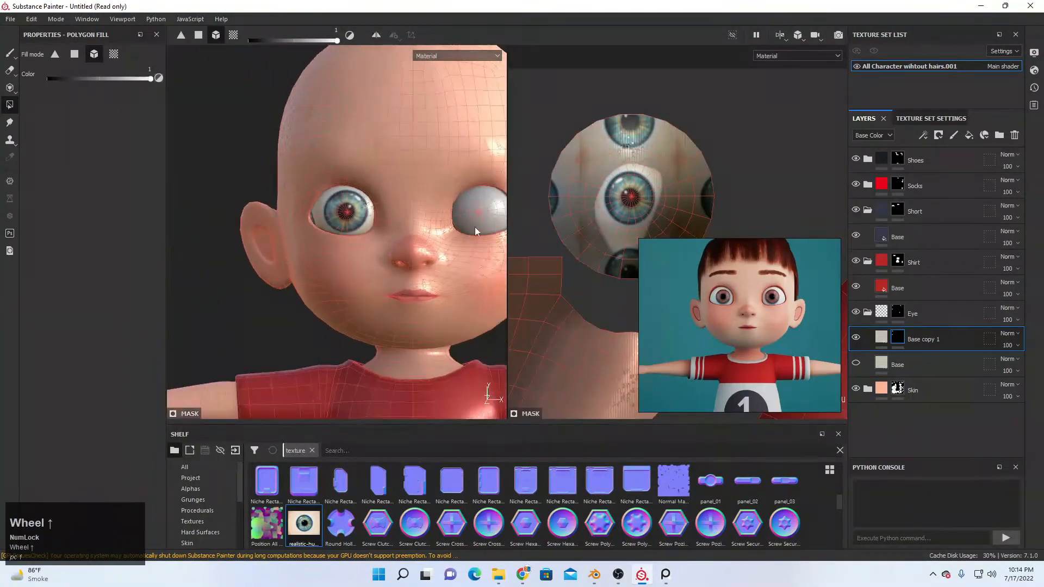
{"action": "left_click", "coordinate": [856, 337]}
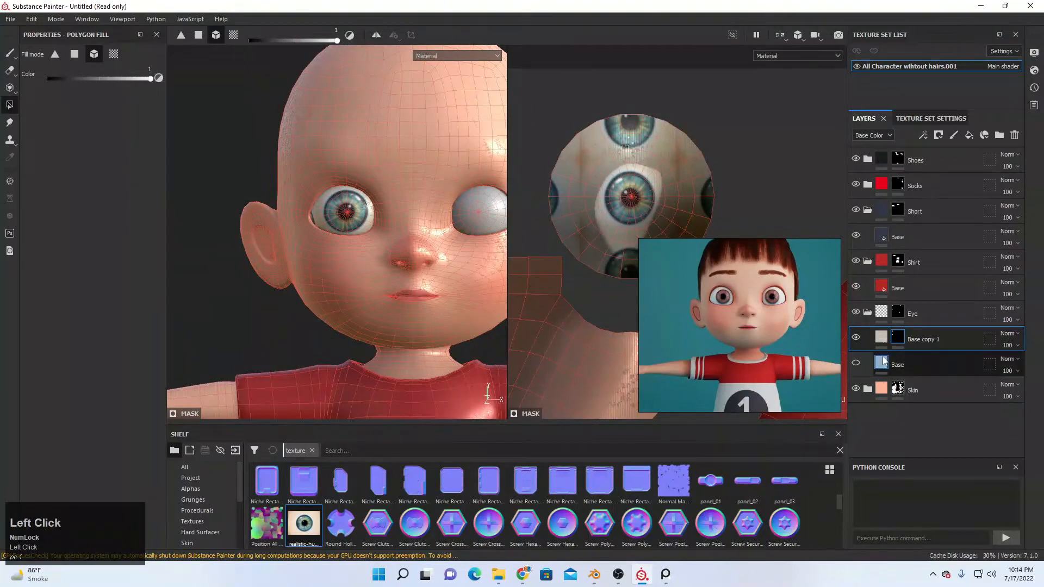
{"action": "left_click_drag", "start_coordinate": [896, 367], "coordinate": [902, 330]}
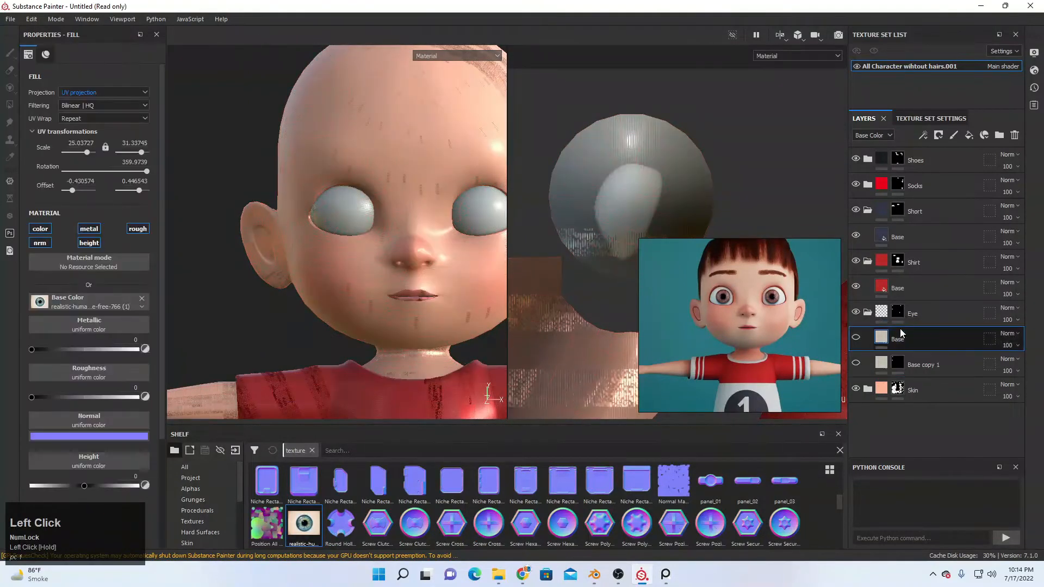
- Make the eye Base layer visible again
{"action": "scroll", "coordinate": [367, 222], "scroll_direction": "up", "scroll_amount": 3}
{"action": "middle_click_drag", "start_coordinate": [368, 222], "coordinate": [337, 219], "text": "alt"}
{"action": "left_click", "coordinate": [856, 338]}
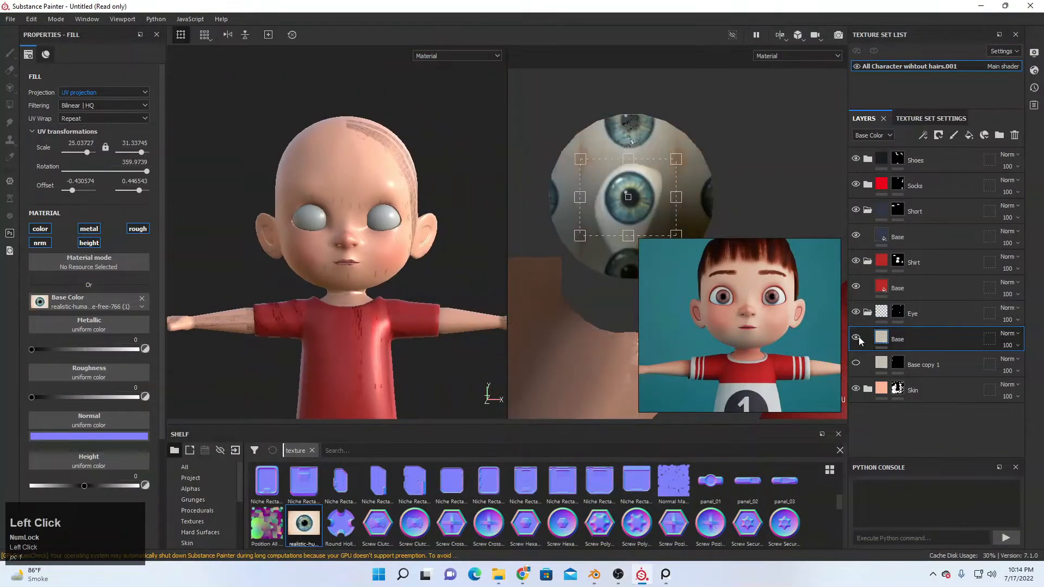
{"action": "scroll", "coordinate": [602, 186], "scroll_direction": "up", "scroll_amount": 5}
{"action": "scroll", "coordinate": [601, 187], "scroll_direction": "up", "scroll_amount": 1}
{"action": "scroll", "coordinate": [480, 191], "scroll_direction": "down", "scroll_amount": 2}
{"action": "scroll", "coordinate": [598, 185], "scroll_direction": "down", "scroll_amount": 8}
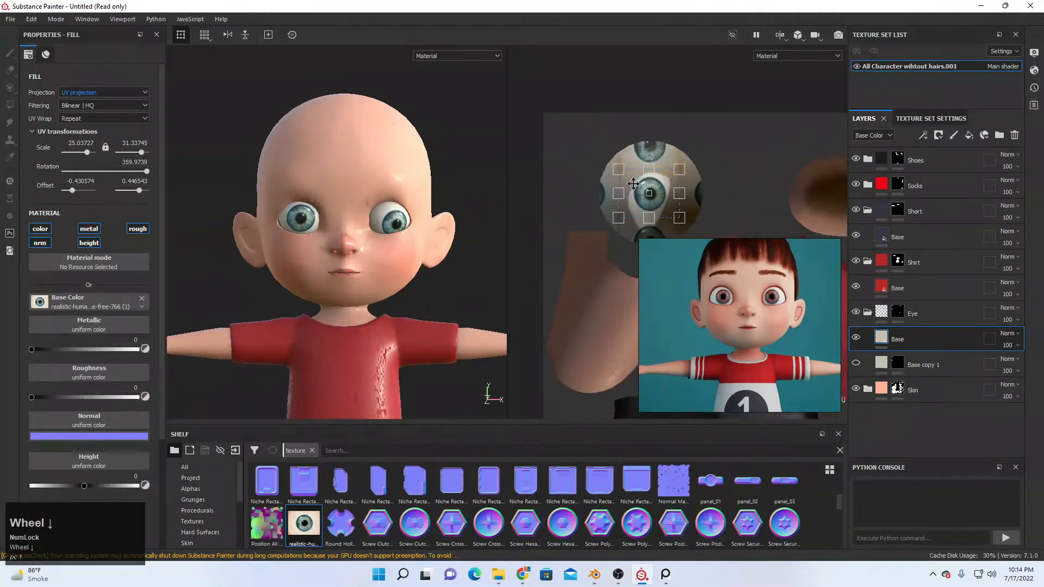
- Shift the Base layer's eye projection in the UV view toward the character's left eyeball, to an offset of about -0.438 and 0.442
{"action": "middle_click", "coordinate": [658, 188]}
{"action": "left_click_drag", "start_coordinate": [671, 189], "coordinate": [654, 210]}
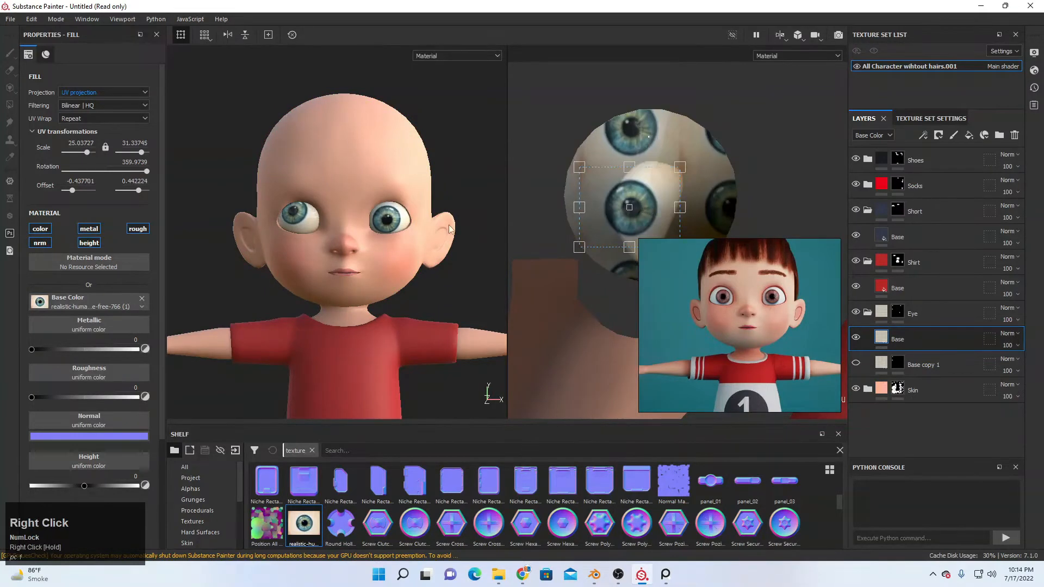
- Add a black mask to the eye Base layer and reveal only the character's left eyeball using Polygon Fill in mesh mode
{"action": "right_click", "coordinate": [906, 342]}
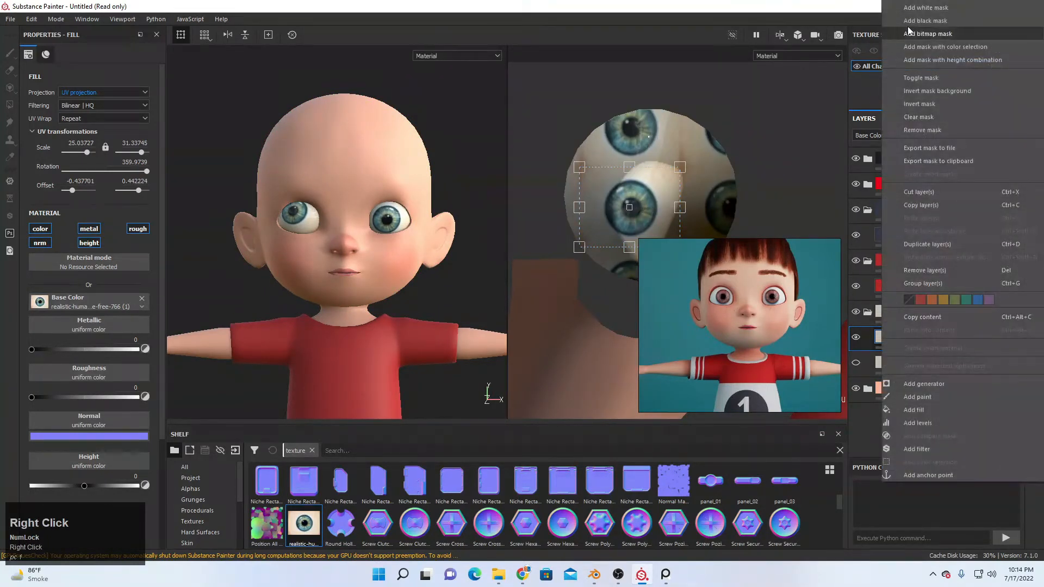
{"action": "left_click", "coordinate": [924, 31]}
{"action": "scroll", "coordinate": [312, 182], "scroll_direction": "up", "scroll_amount": 4}
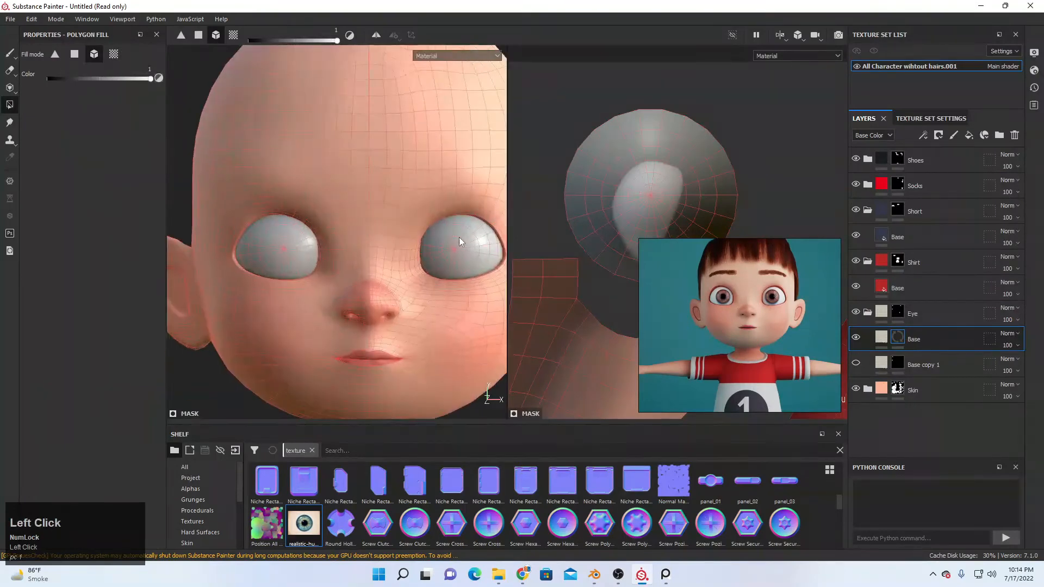
{"action": "left_click", "coordinate": [473, 259]}
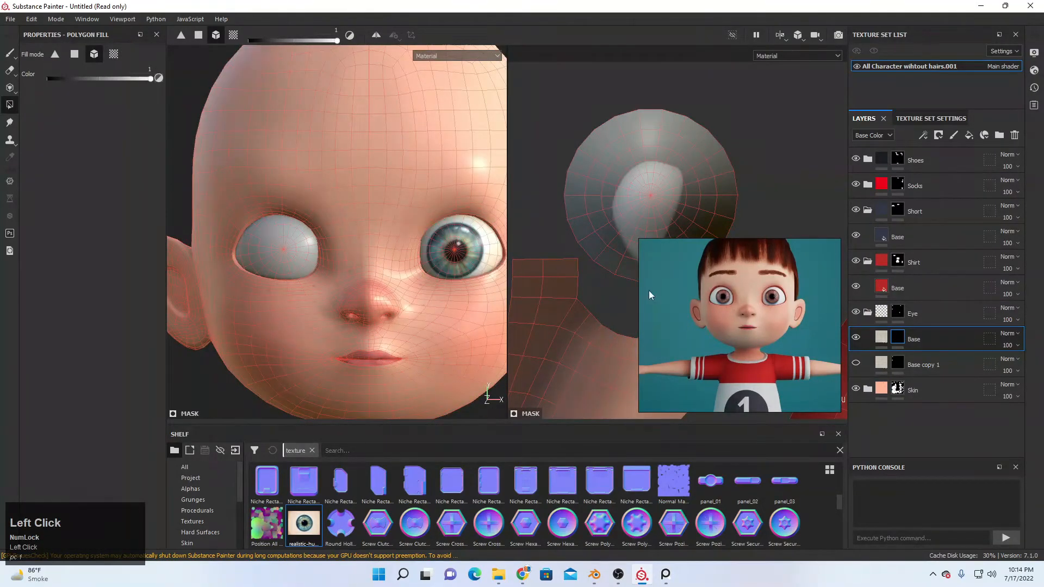
- Show Base copy 1 and nudge the Base layer's eye projection to an offset of about -0.438 and 0.444 to align the pupils
{"action": "left_click", "coordinate": [855, 363]}
{"action": "scroll", "coordinate": [397, 220], "scroll_direction": "up", "scroll_amount": 3}
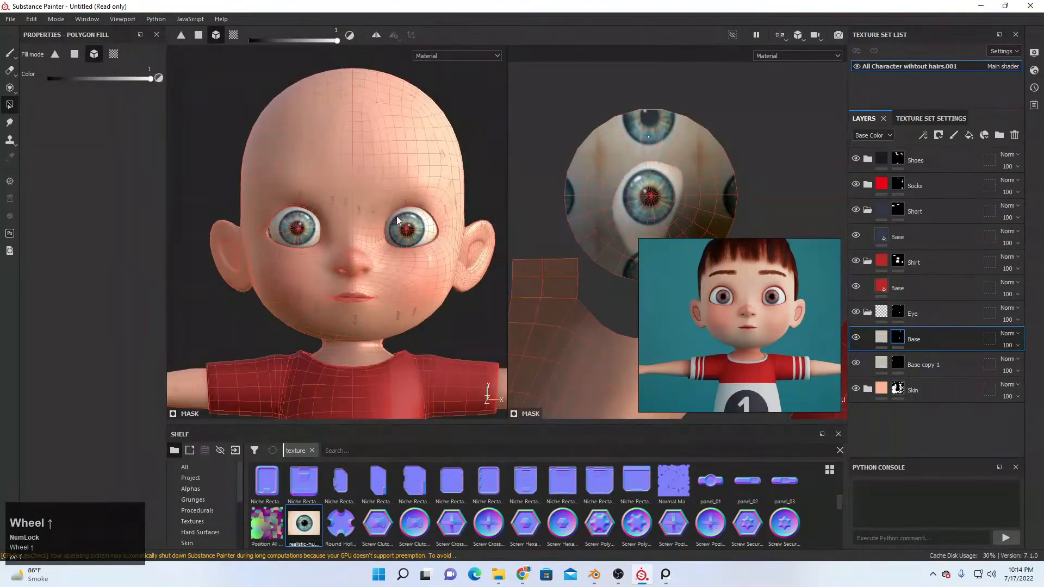
{"action": "left_click", "coordinate": [881, 338]}
{"action": "scroll", "coordinate": [286, 135], "scroll_direction": "up", "scroll_amount": 3}
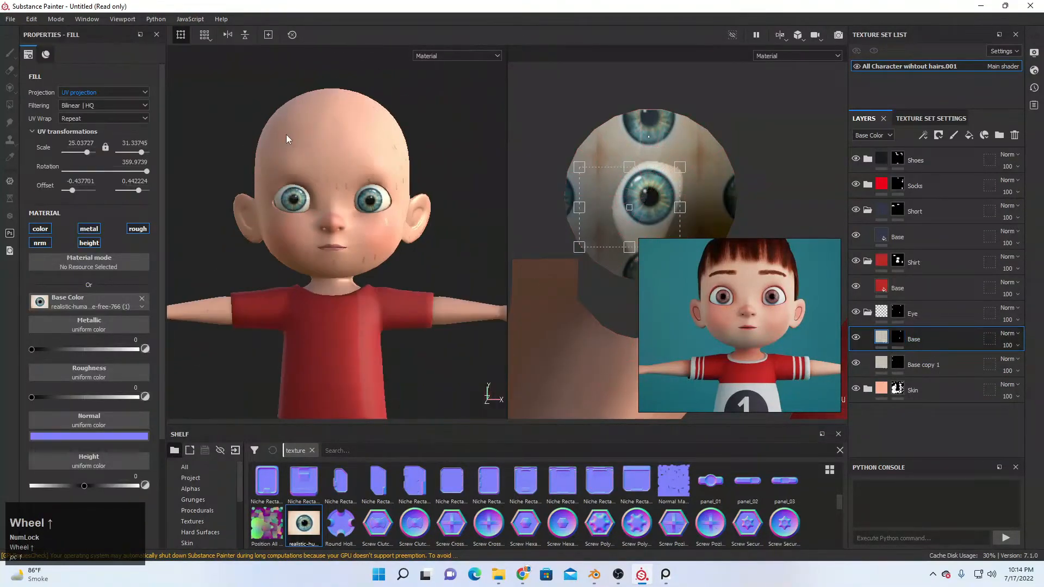
{"action": "scroll", "coordinate": [328, 154], "scroll_direction": "down", "scroll_amount": 1}
{"action": "scroll", "coordinate": [682, 206], "scroll_direction": "down", "scroll_amount": 1}
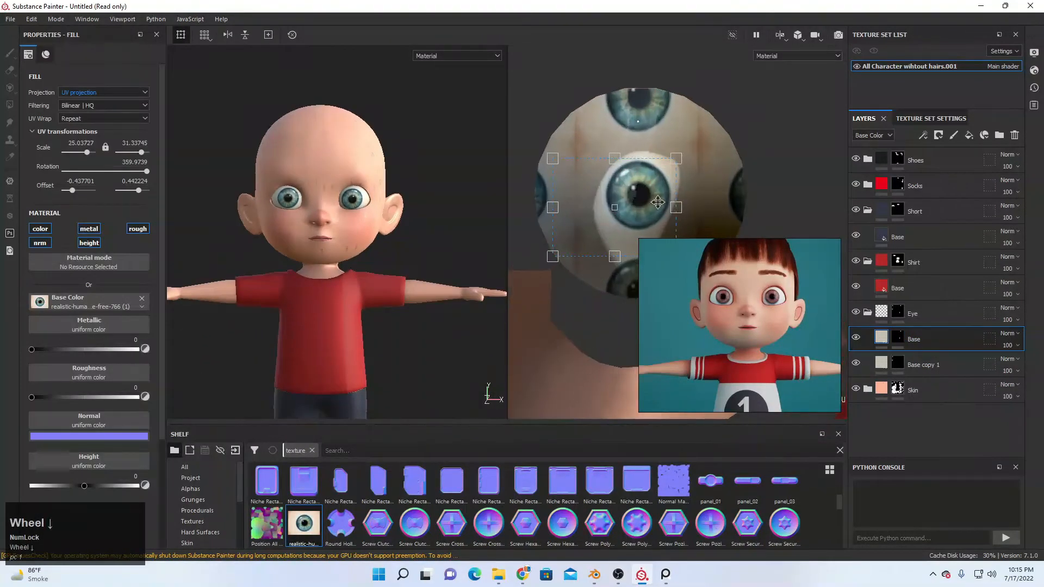
{"action": "left_click_drag", "start_coordinate": [658, 203], "coordinate": [657, 196]}
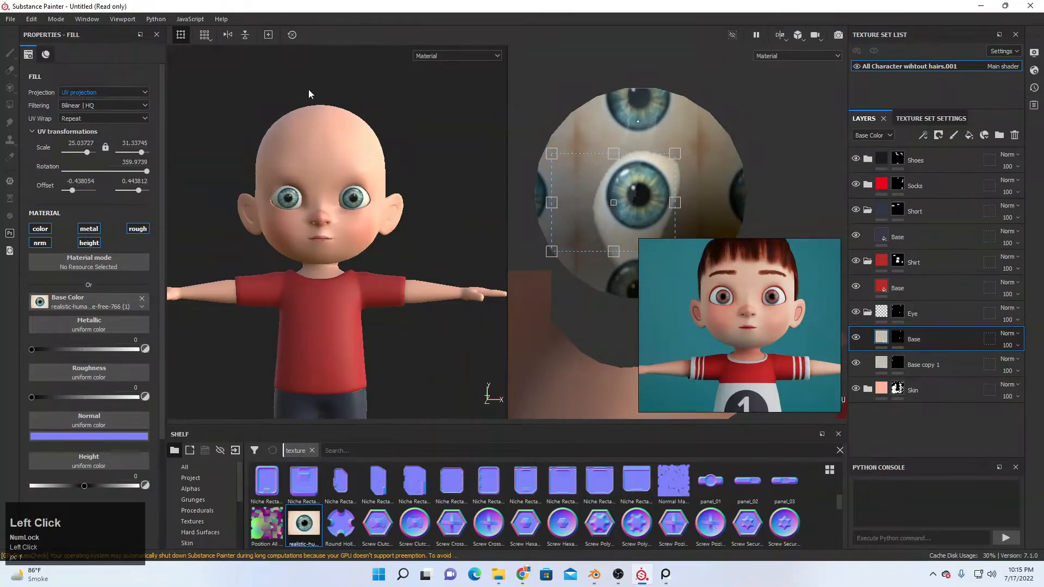
{"action": "scroll", "coordinate": [310, 94], "scroll_direction": "down", "scroll_amount": 5}
{"action": "middle_click_drag", "start_coordinate": [309, 94], "coordinate": [324, 130], "text": "alt"}
{"action": "scroll", "coordinate": [321, 171], "scroll_direction": "up", "scroll_amount": 6}
{"action": "middle_click_drag", "start_coordinate": [321, 171], "coordinate": [340, 181], "text": "alt"}
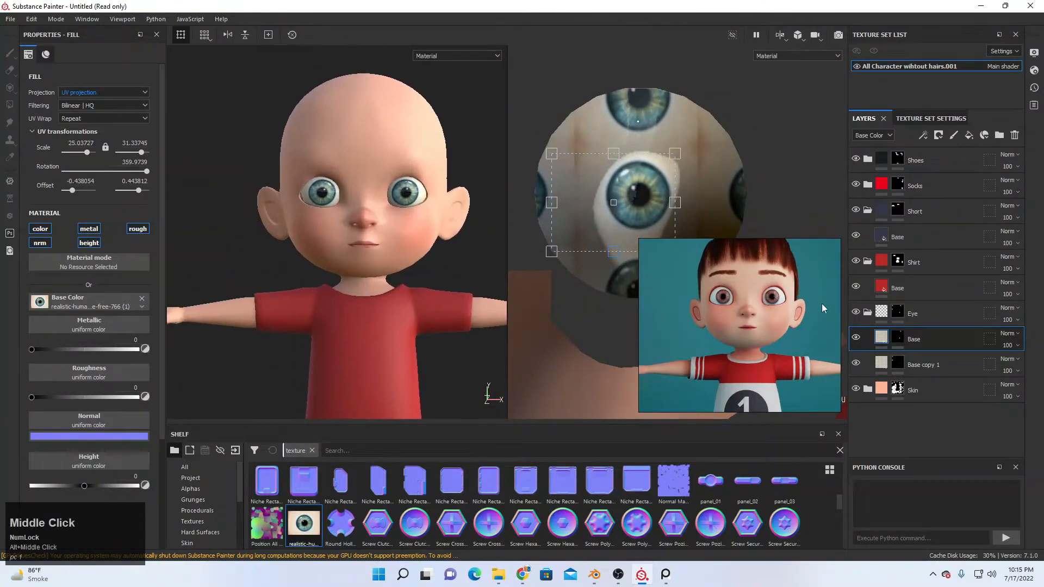
- Fine-tune Base copy 1's eye projection to an offset of about -0.430 and 0.446 so both eyes look straight ahead
{"action": "left_click", "coordinate": [924, 364]}
{"action": "scroll", "coordinate": [424, 172], "scroll_direction": "down", "scroll_amount": 2}
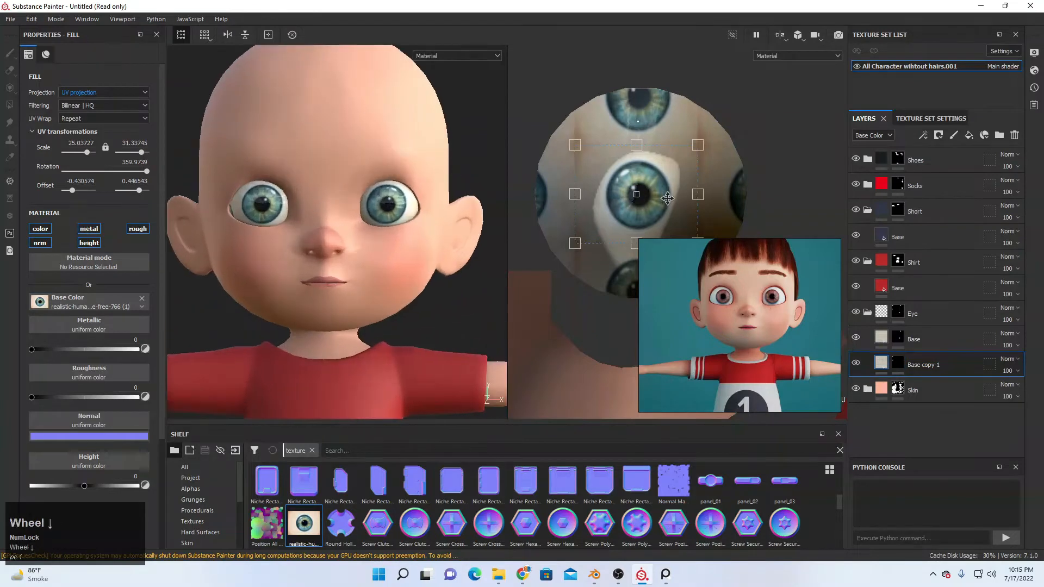
{"action": "left_click_drag", "start_coordinate": [667, 198], "coordinate": [658, 204]}
{"action": "scroll", "coordinate": [322, 153], "scroll_direction": "down", "scroll_amount": 4}
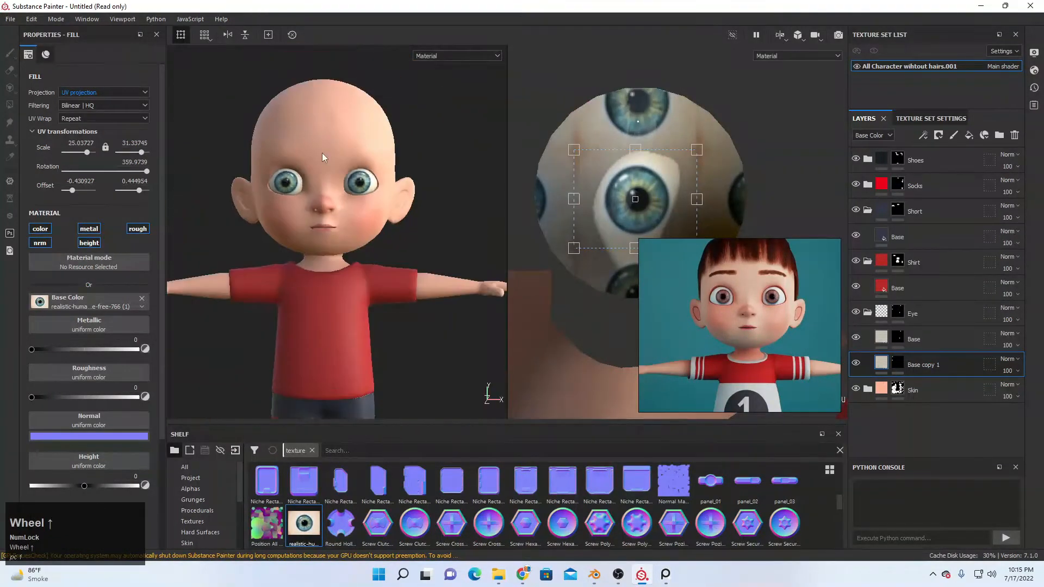
{"action": "mouse_move", "coordinate": [642, 213]}
{"action": "left_mouse_down"}
{"action": "mouse_move", "coordinate": [651, 206]}
{"action": "mouse_move", "coordinate": [643, 202]}
{"action": "left_mouse_up"}
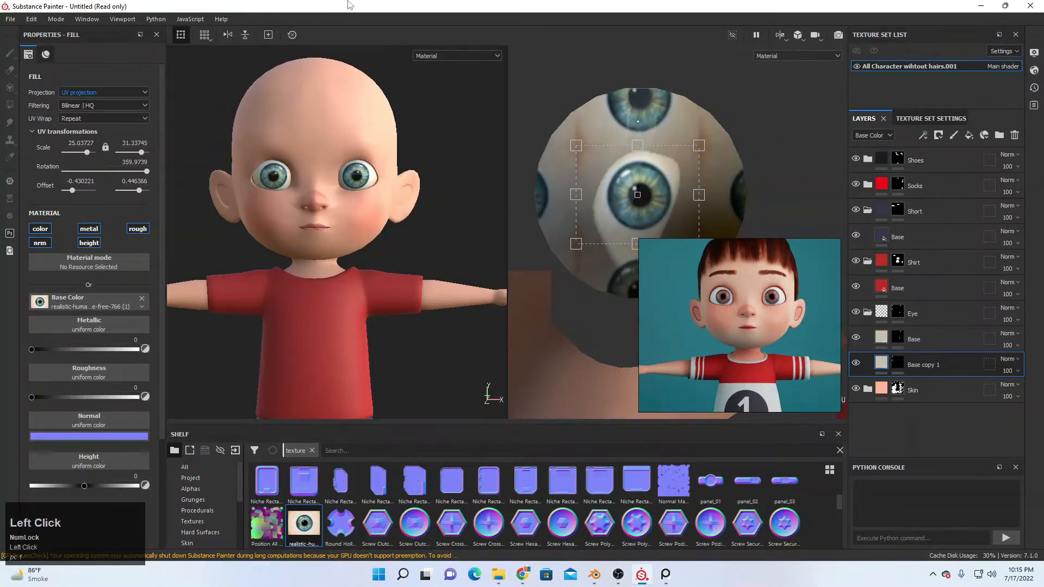
{"action": "scroll", "coordinate": [346, 173], "scroll_direction": "up", "scroll_amount": 7}
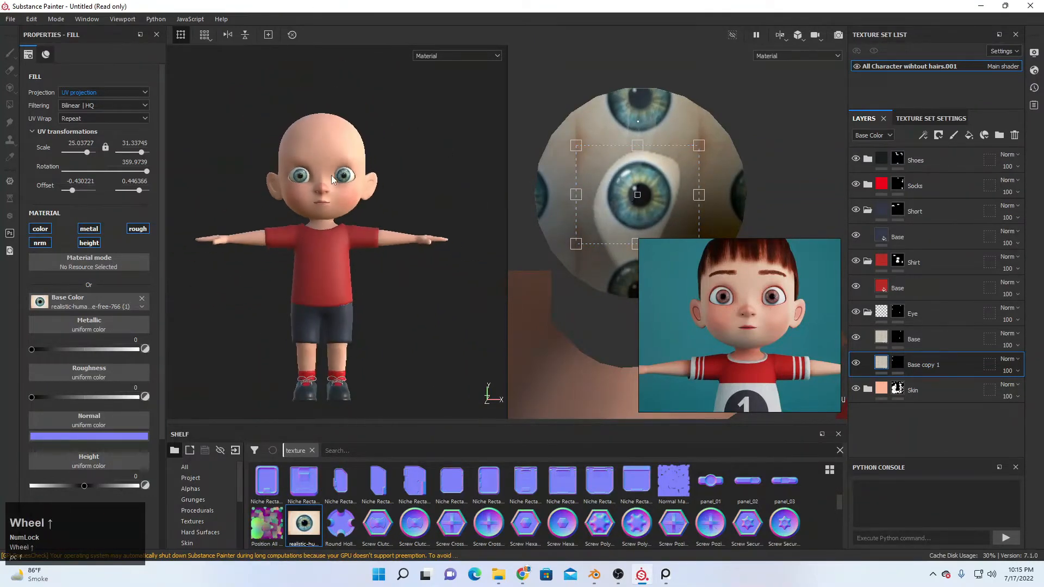
{"action": "middle_click_drag", "start_coordinate": [347, 184], "coordinate": [356, 203]}
{"action": "scroll", "coordinate": [357, 202], "scroll_direction": "down", "scroll_amount": 6}
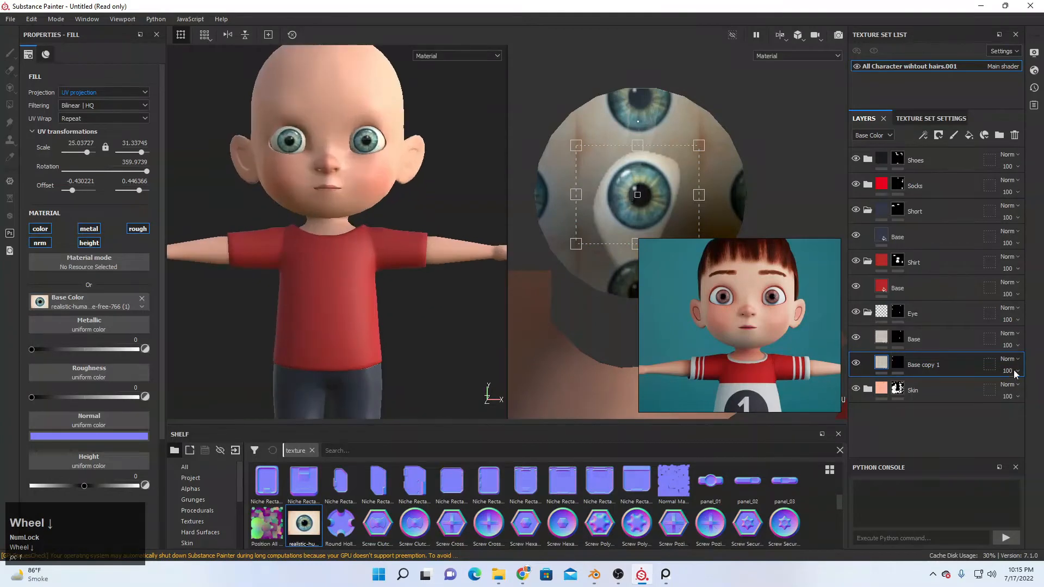
- Add an HSL Perceptive filter to the eye Base layer with Hue 0.724 and Saturation 0.569
{"action": "left_click", "coordinate": [972, 340]}
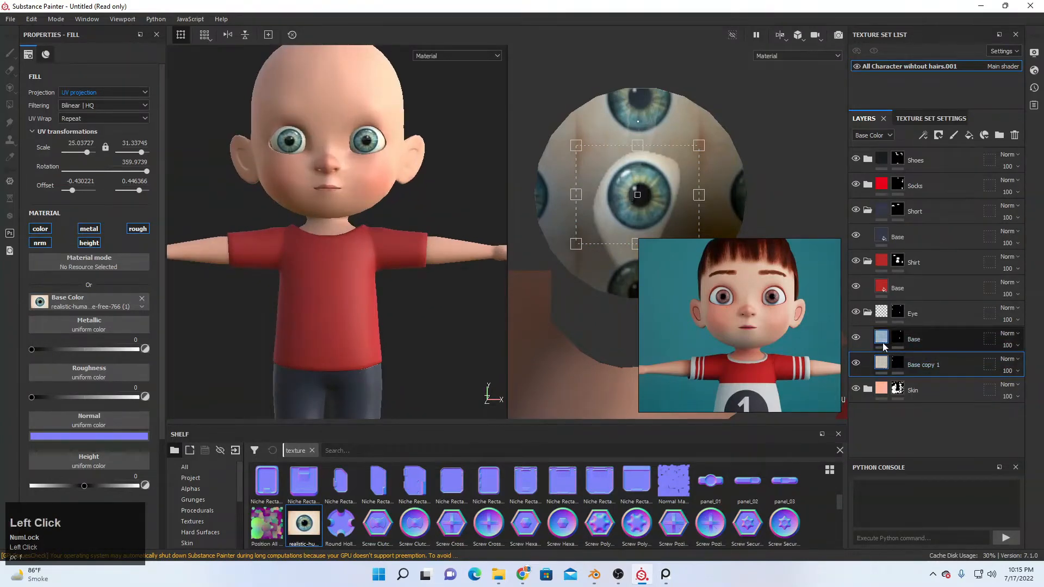
{"action": "left_click", "coordinate": [924, 136]}
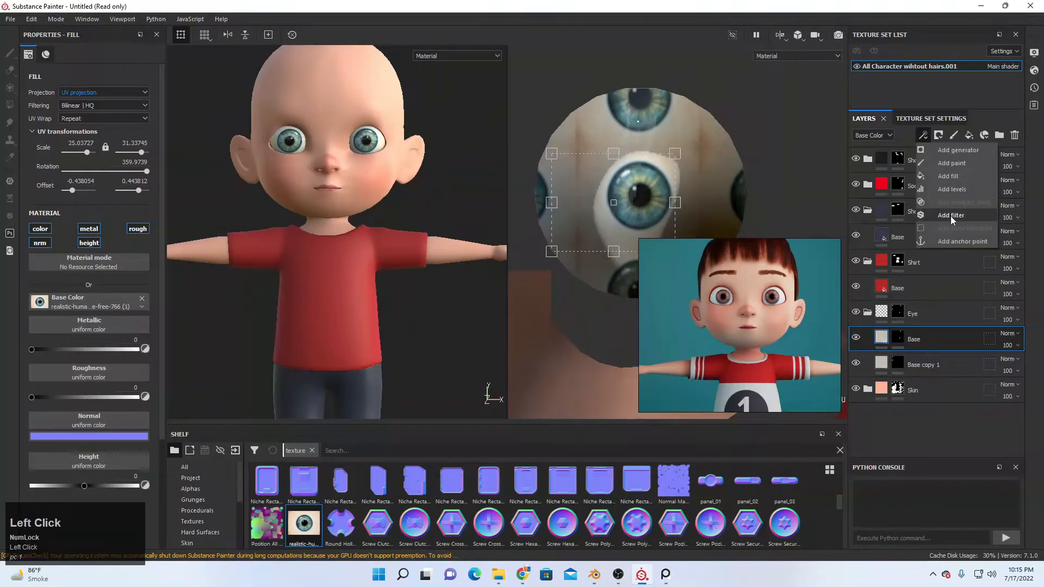
{"action": "left_click", "coordinate": [950, 217]}
{"action": "left_click", "coordinate": [102, 85]}
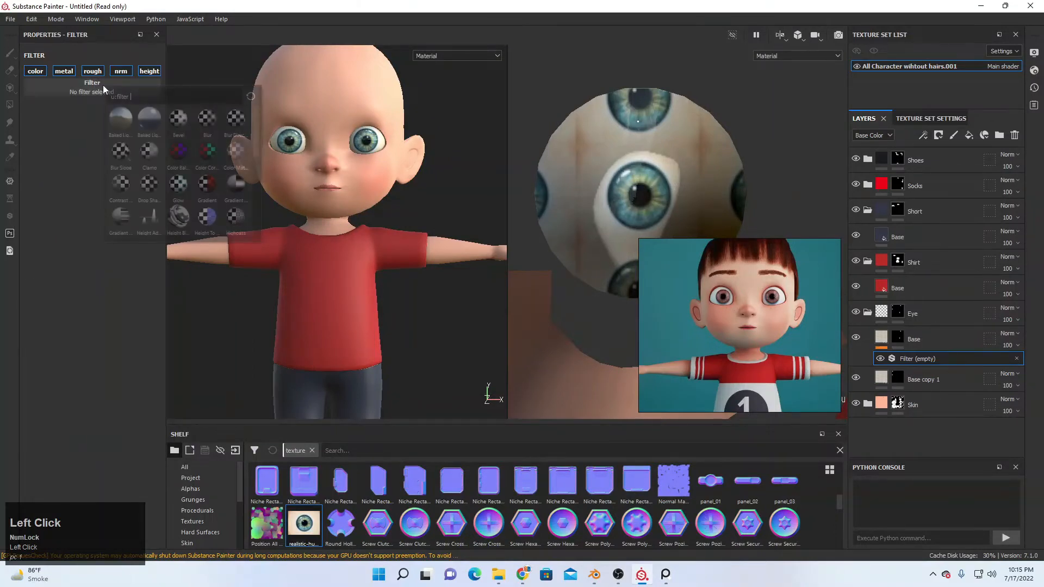
{"action": "scroll", "coordinate": [177, 156], "scroll_direction": "down", "scroll_amount": 3}
{"action": "left_click", "coordinate": [177, 155]}
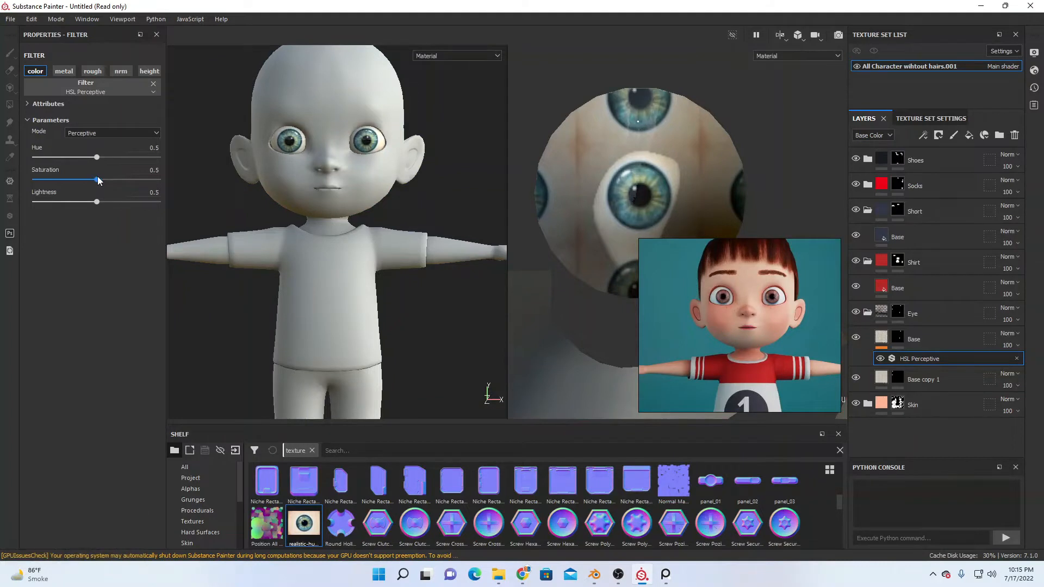
{"action": "left_click_drag", "start_coordinate": [97, 158], "coordinate": [112, 179]}
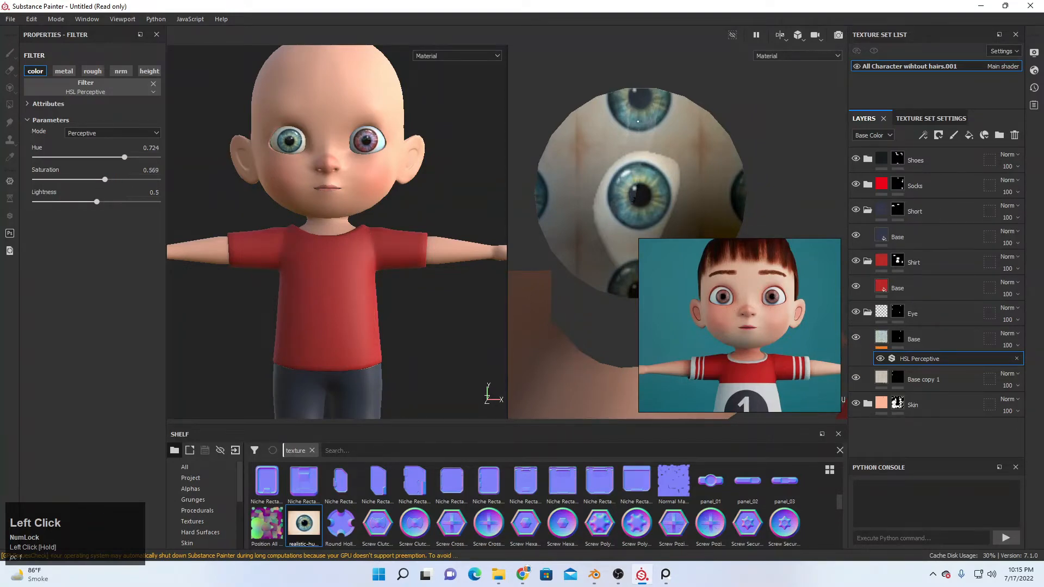
- Duplicate the Base layer's HSL Perceptive filter and move the duplicate onto Base copy 1
{"action": "left_click", "coordinate": [916, 360]}
{"action": "key", "text": "ctrl+d"}
{"action": "left_click_drag", "start_coordinate": [917, 366], "coordinate": [885, 390]}
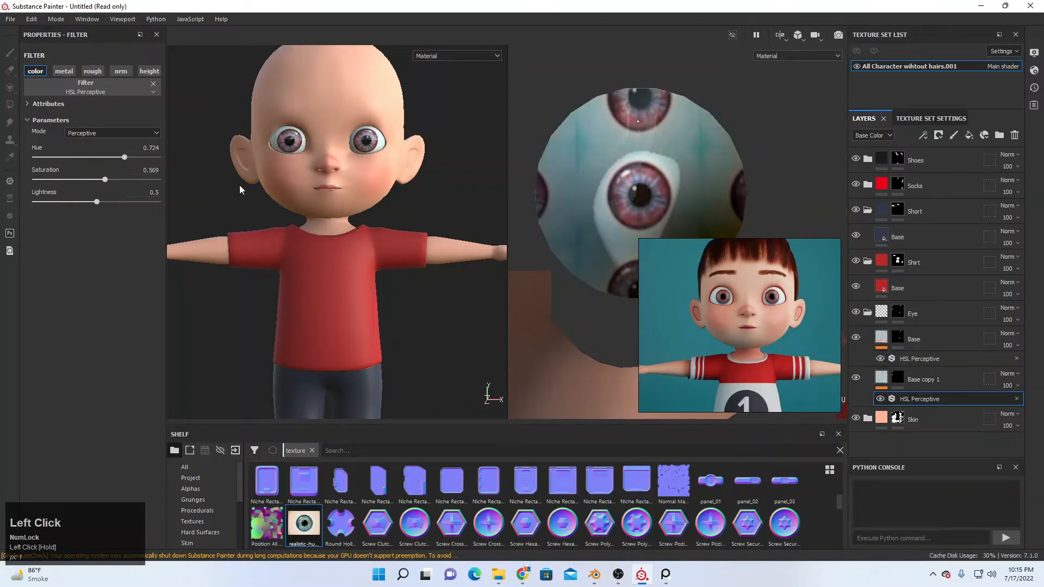
{"action": "middle_click_drag", "start_coordinate": [466, 76], "coordinate": [488, 104], "text": "alt"}
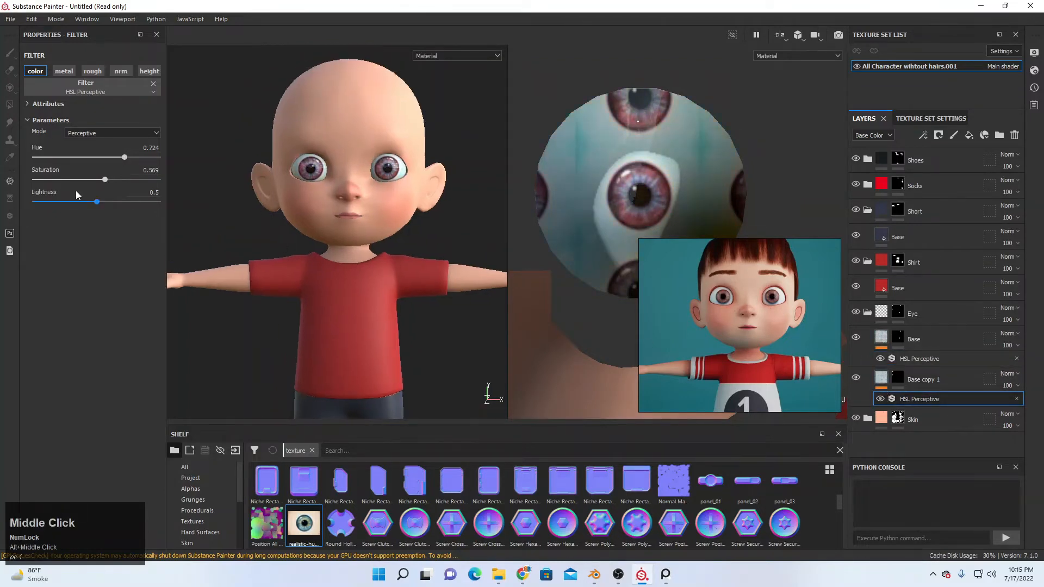
- Try a different hue on Base copy 1's HSL Perceptive filter and undo back past the filter's move
{"action": "left_click_drag", "start_coordinate": [124, 157], "coordinate": [120, 159]}
{"action": "key", "text": "ctrl+z"}
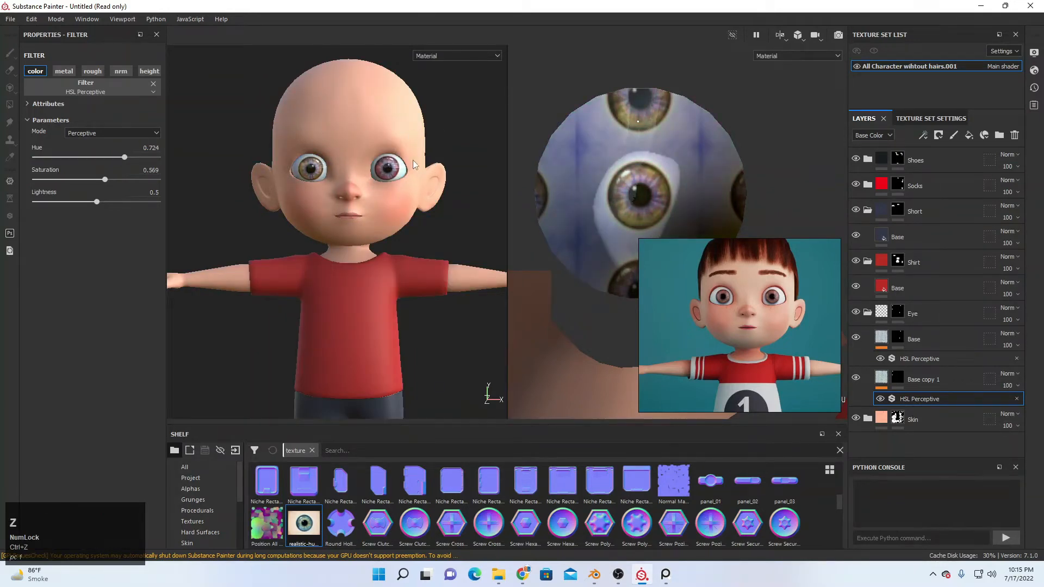
{"action": "left_click", "coordinate": [434, 28]}
{"action": "key", "text": "ctrl+z"}
{"action": "scroll", "coordinate": [394, 204], "scroll_direction": "up", "scroll_amount": 3}
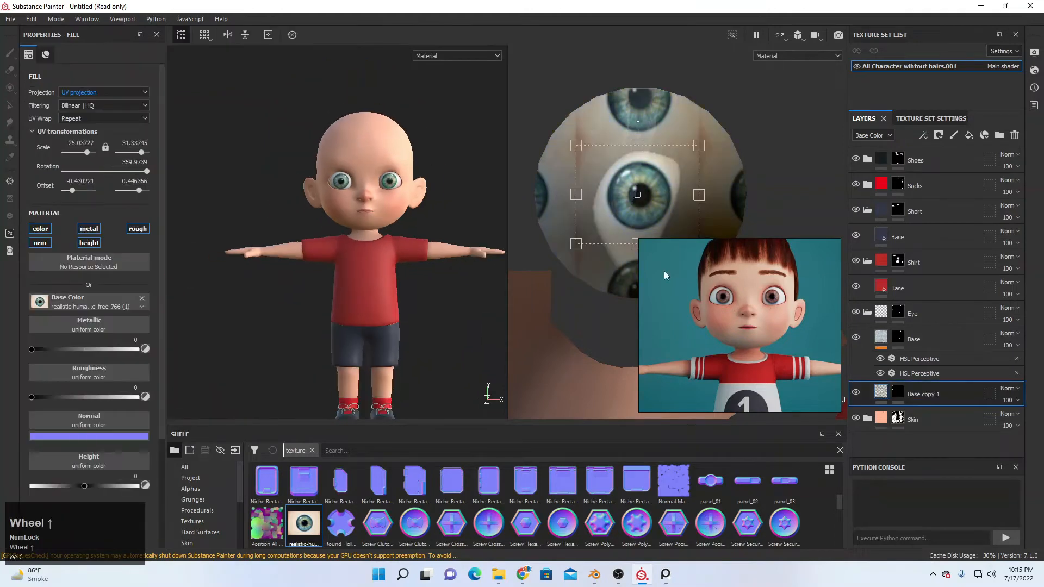
{"action": "key", "text": "ctrl+shift+z"}
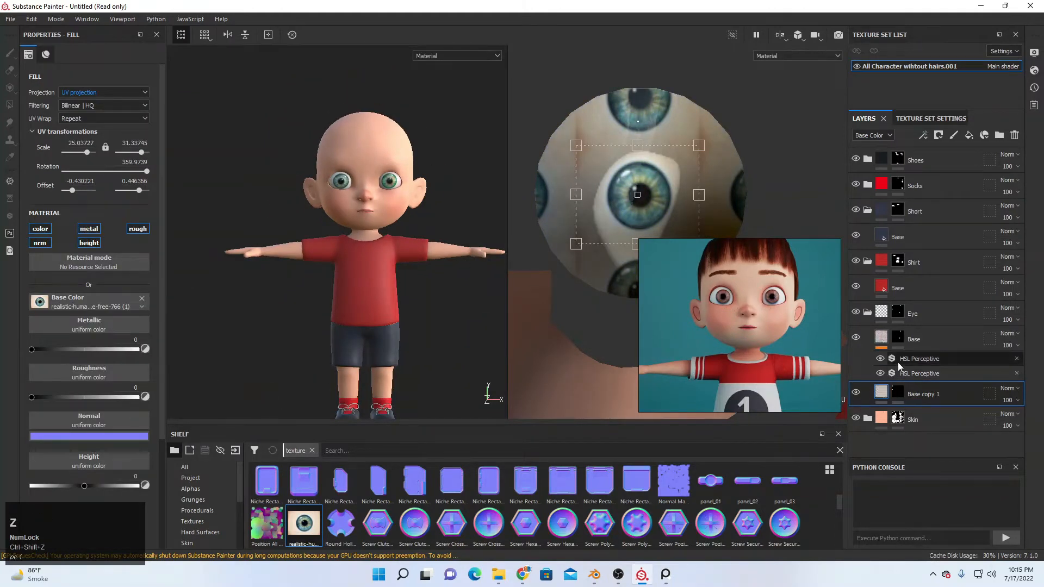
- Move the duplicate HSL Perceptive filter from Base onto Base copy 1 again and check both eyes on the full character
{"action": "left_click_drag", "start_coordinate": [909, 373], "coordinate": [874, 397]}
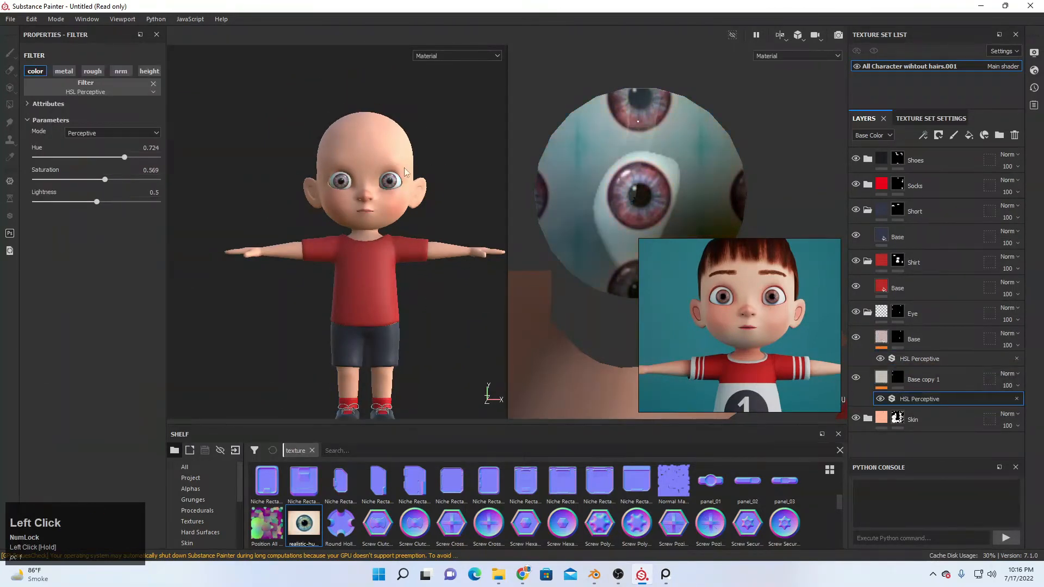
{"action": "scroll", "coordinate": [403, 169], "scroll_direction": "down", "scroll_amount": 5}
{"action": "middle_click_drag", "start_coordinate": [375, 190], "coordinate": [384, 131], "text": "alt"}
{"action": "scroll", "coordinate": [378, 223], "scroll_direction": "up", "scroll_amount": 6}
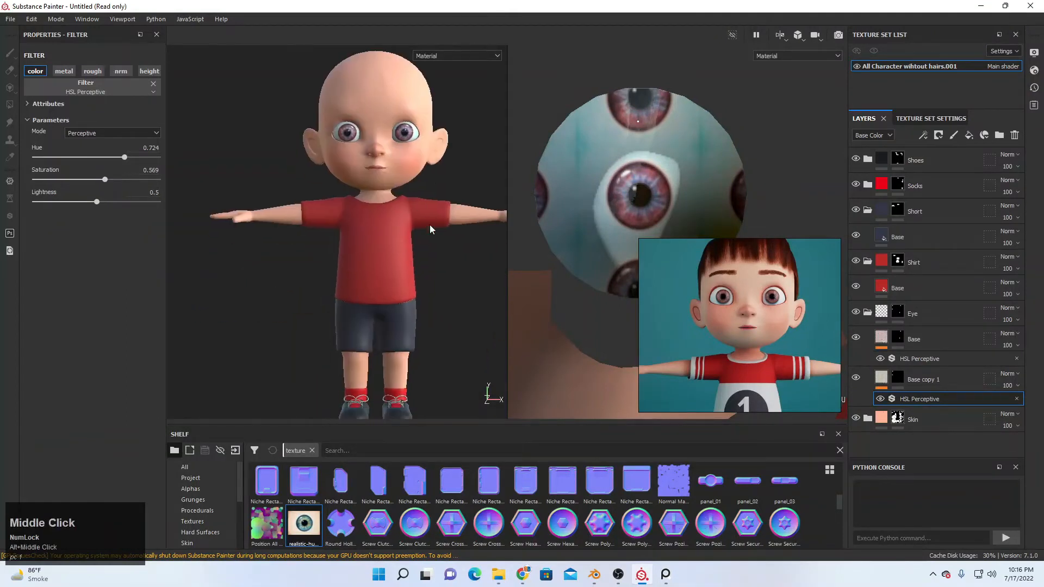
{"action": "scroll", "coordinate": [405, 244], "scroll_direction": "down", "scroll_amount": 2}
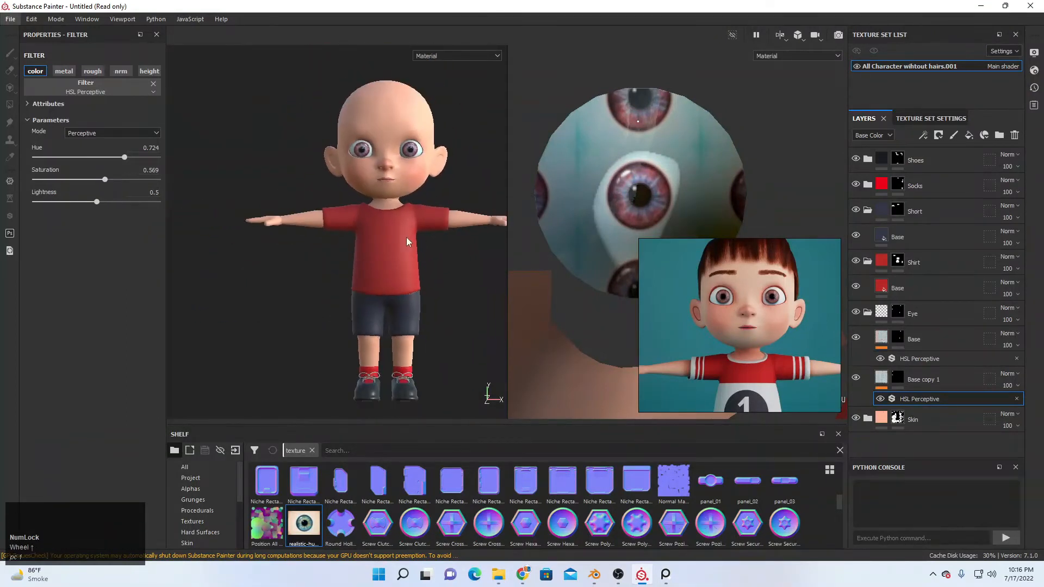
{"action": "middle_click_drag", "start_coordinate": [407, 240], "coordinate": [438, 230]}
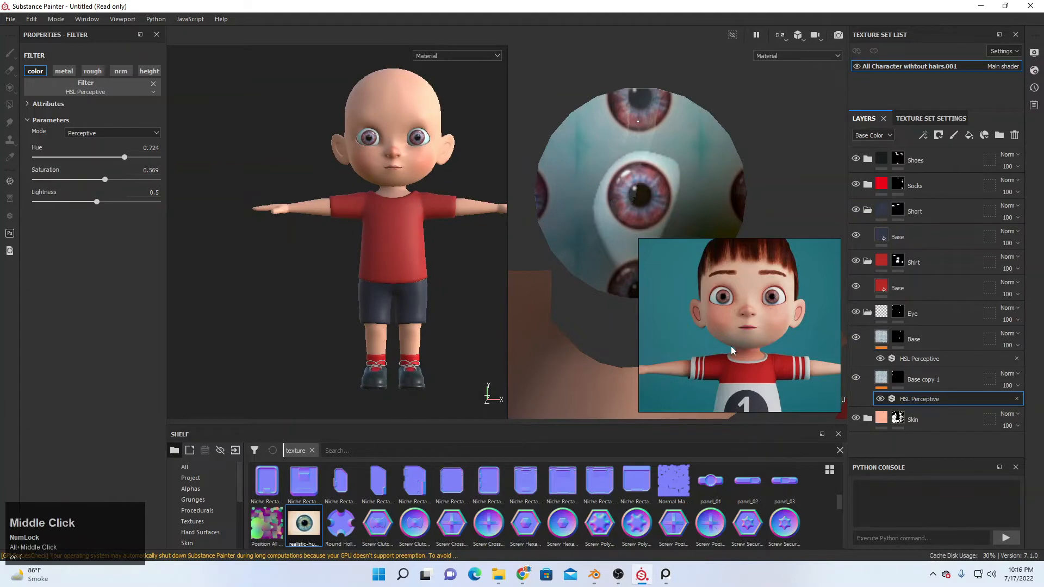
- Toggle the Eye folder's visibility off and on, and collapse the Eye, Shirt and Short folders
{"action": "left_click", "coordinate": [856, 312]}
{"action": "left_click", "coordinate": [856, 312]}
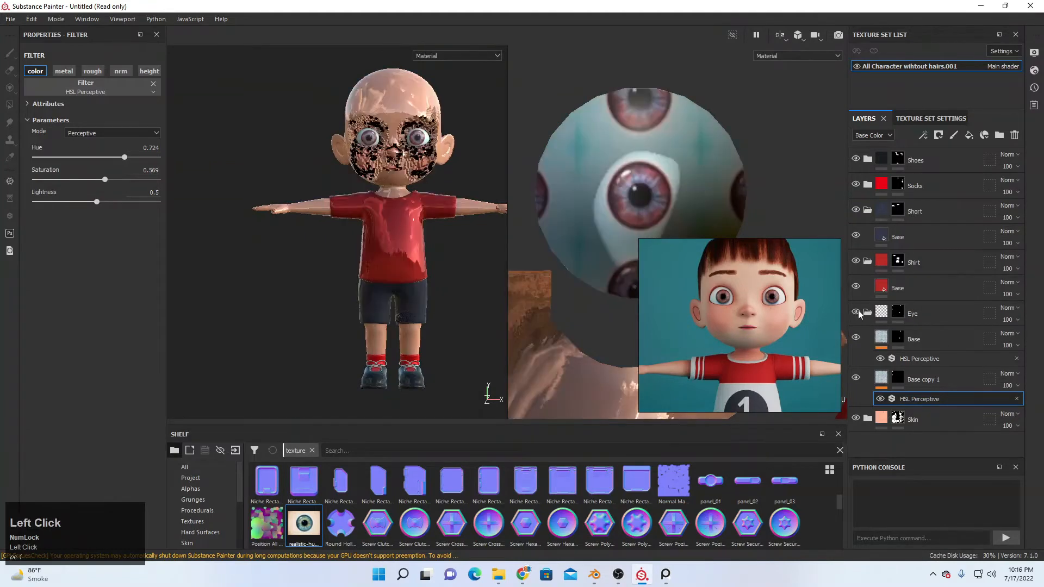
{"action": "left_click", "coordinate": [867, 313]}
{"action": "left_click", "coordinate": [868, 261]}
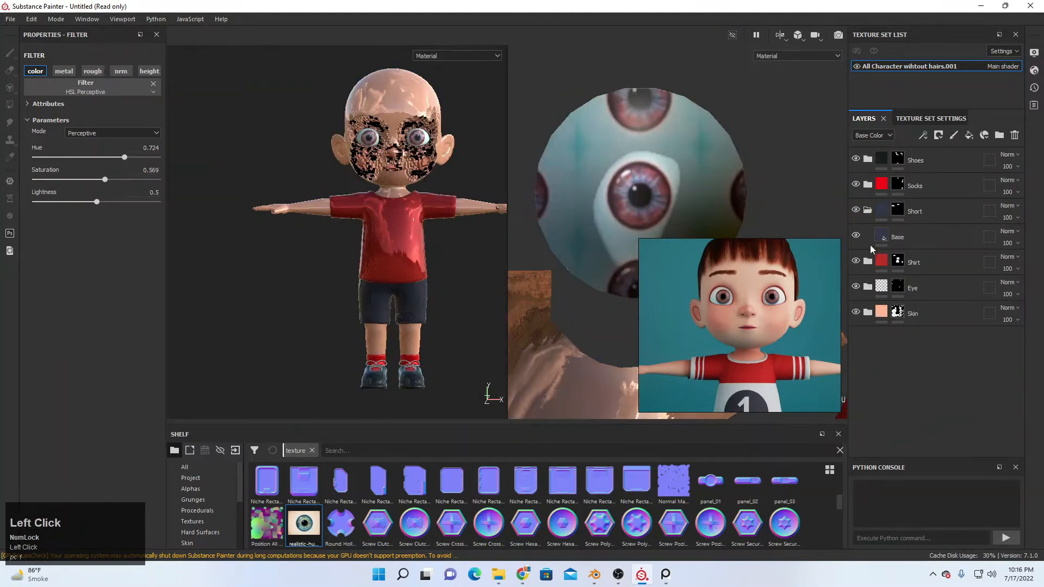
{"action": "left_click", "coordinate": [868, 210]}
{"action": "left_click", "coordinate": [869, 186]}
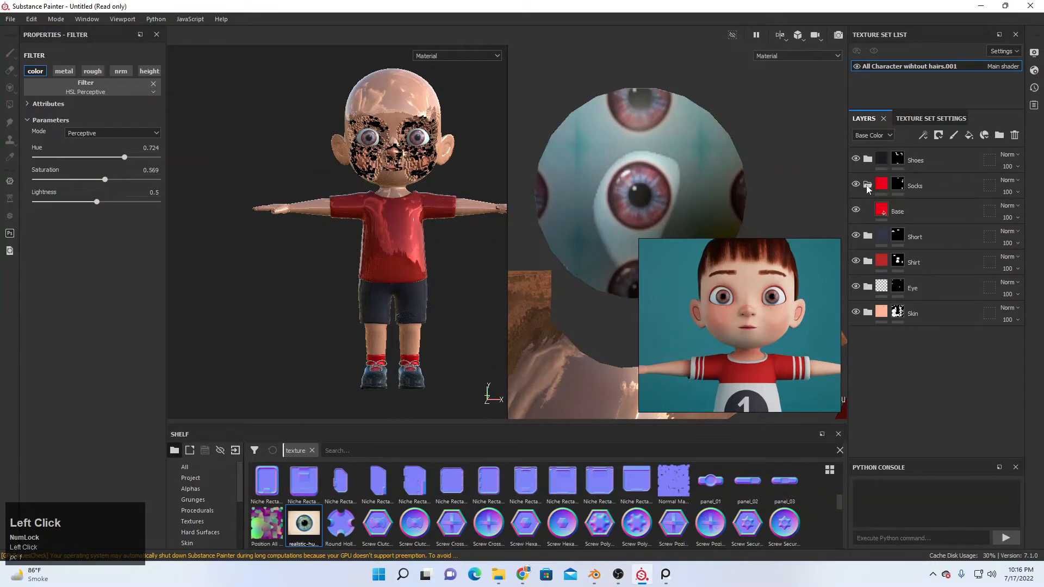
{"action": "left_click", "coordinate": [867, 185]}
- Expand the Shirt folder, duplicate its red Base layer and hide the original
{"action": "left_click", "coordinate": [867, 236]}
{"action": "left_click", "coordinate": [886, 262]}
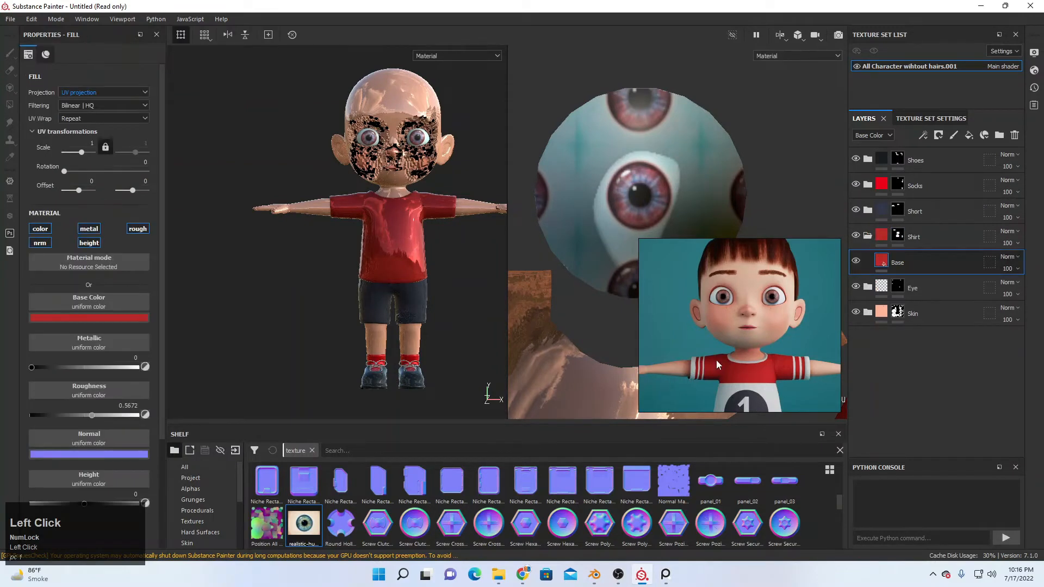
{"action": "middle_click", "coordinate": [890, 284]}
{"action": "left_click", "coordinate": [903, 265]}
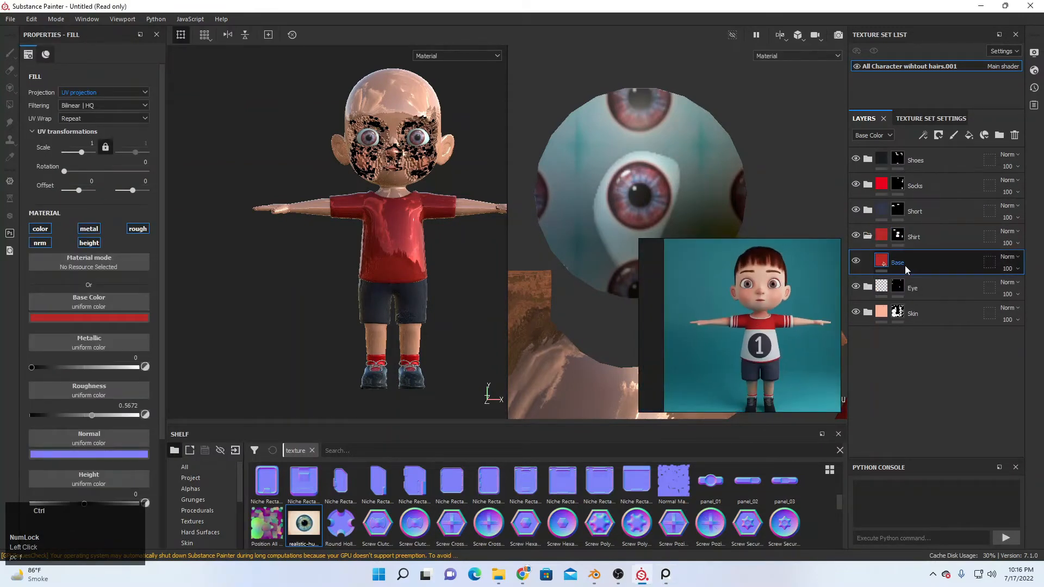
{"action": "key", "text": "ctrl+d"}
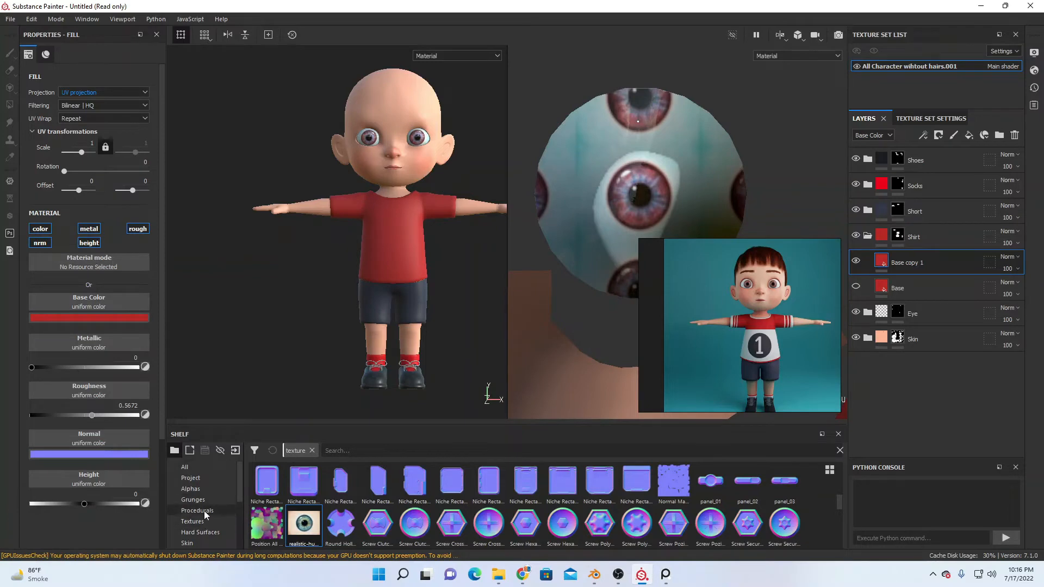
{"action": "scroll", "coordinate": [209, 509], "scroll_direction": "down", "scroll_amount": 3}
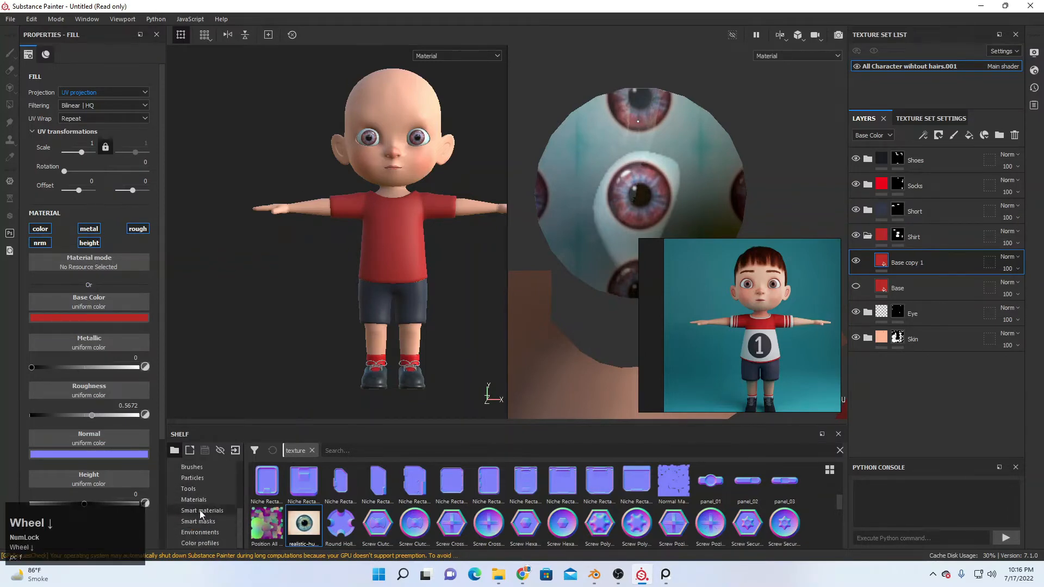
- Search the shelf materials for "fabr" and apply Fabric Rough to the Shirt folder's Base copy 1 layer
{"action": "left_click", "coordinate": [204, 503]}
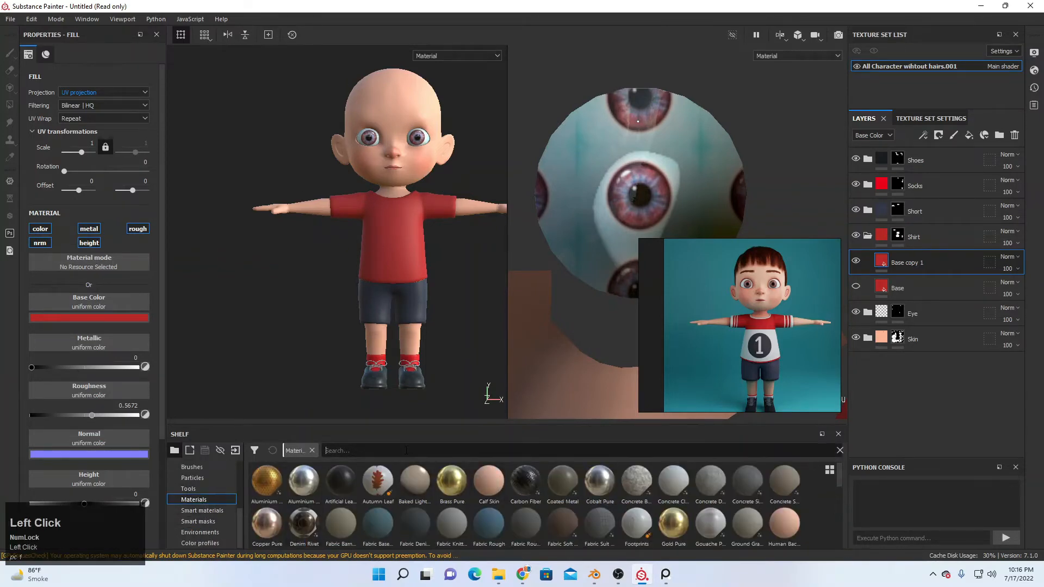
{"action": "type", "text": "fabr"}
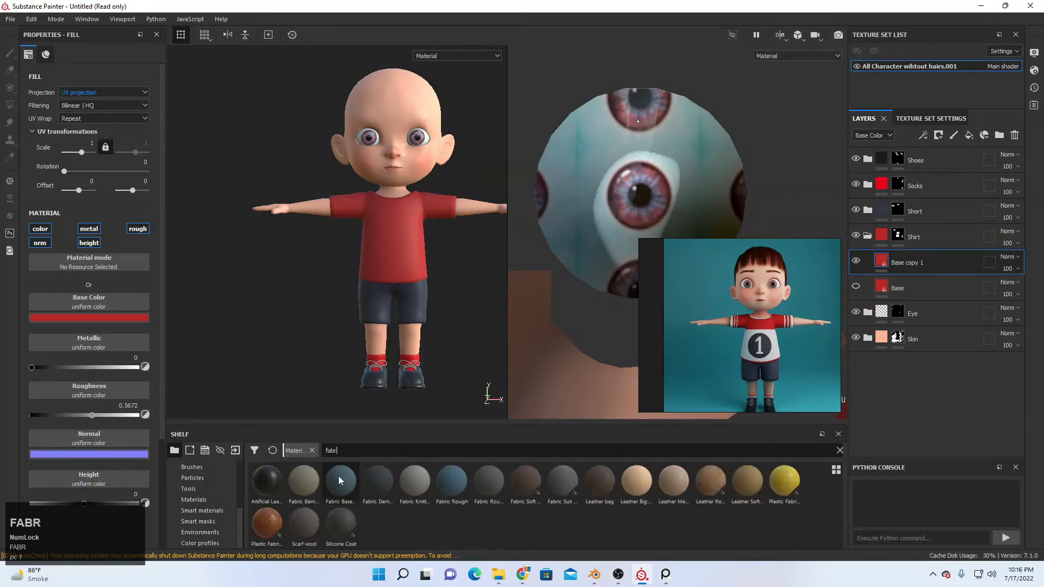
{"action": "mouse_move", "coordinate": [454, 478]}
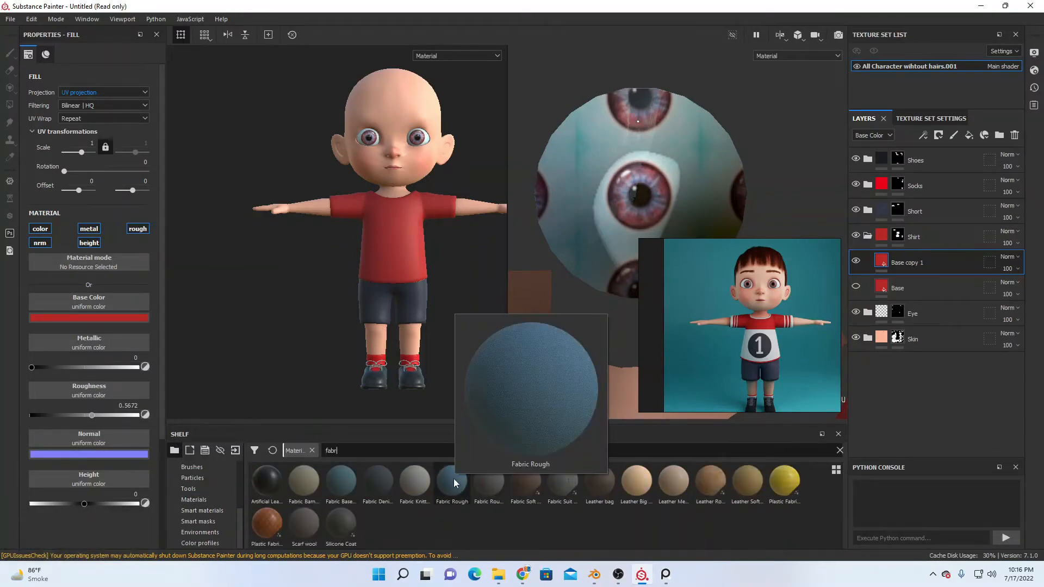
{"action": "left_click_drag", "start_coordinate": [454, 478], "coordinate": [501, 545]}
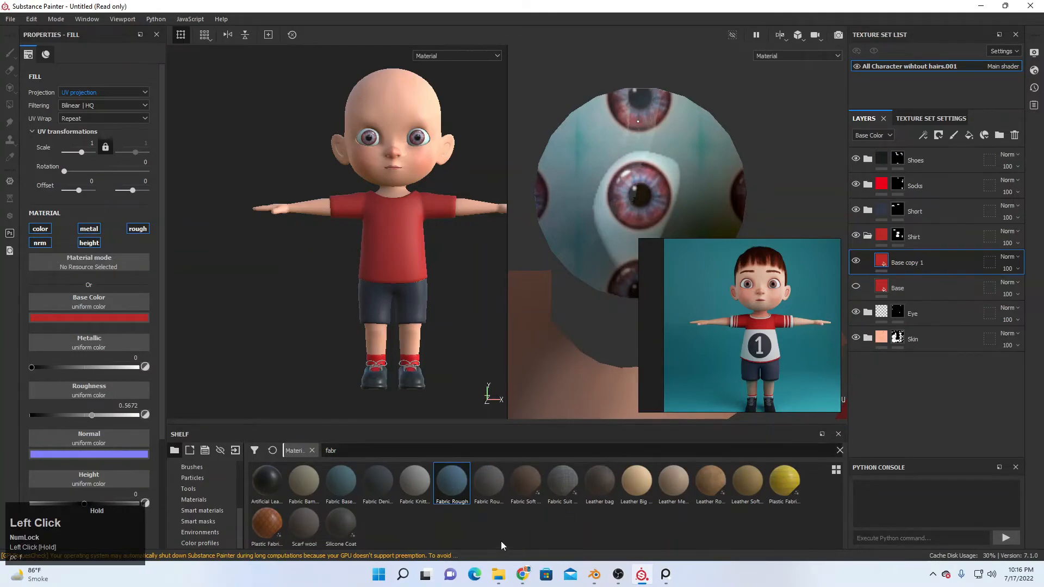
{"action": "left_click", "coordinate": [457, 496]}
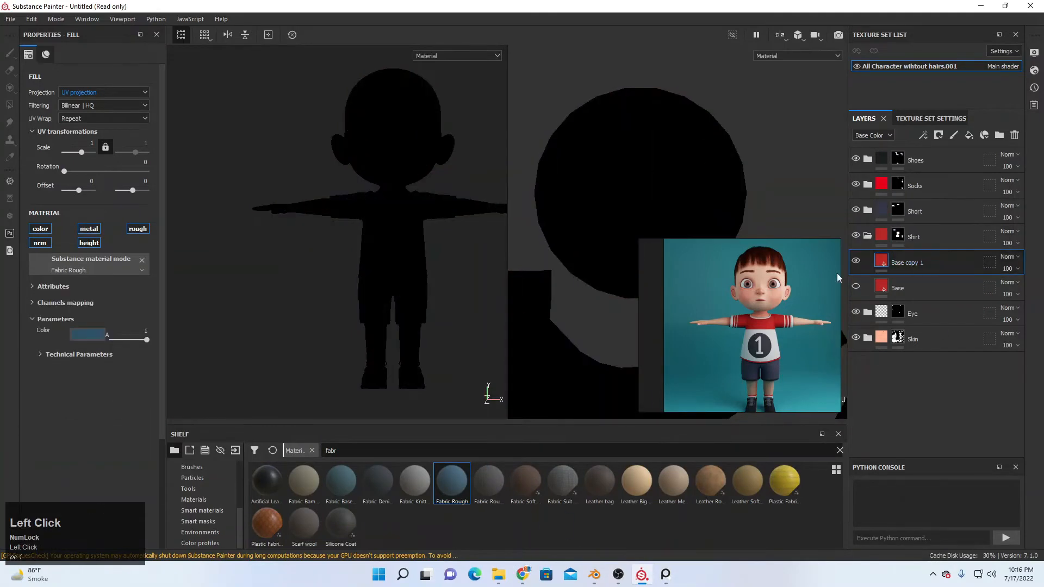
- Toggle Base copy 1's visibility off and on and inspect the fabric weave on the shirt up close
{"action": "left_click", "coordinate": [855, 261]}
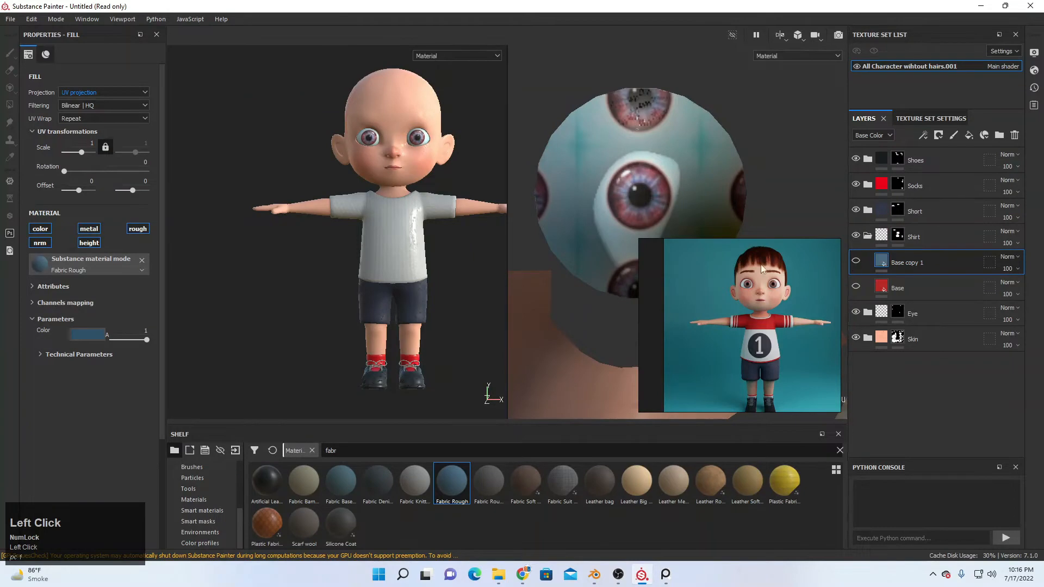
{"action": "scroll", "coordinate": [419, 333], "scroll_direction": "down", "scroll_amount": 3}
{"action": "middle_click_drag", "start_coordinate": [418, 332], "coordinate": [460, 303]}
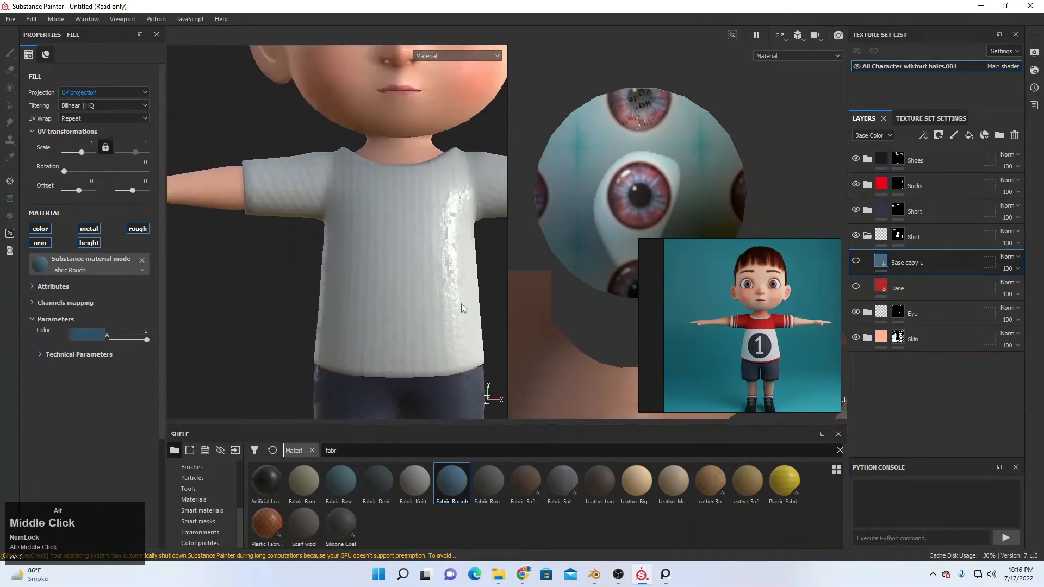
{"action": "scroll", "coordinate": [425, 250], "scroll_direction": "down", "scroll_amount": 3}
{"action": "scroll", "coordinate": [424, 248], "scroll_direction": "down", "scroll_amount": 2}
{"action": "left_click_drag", "start_coordinate": [424, 249], "coordinate": [409, 268], "text": "alt"}
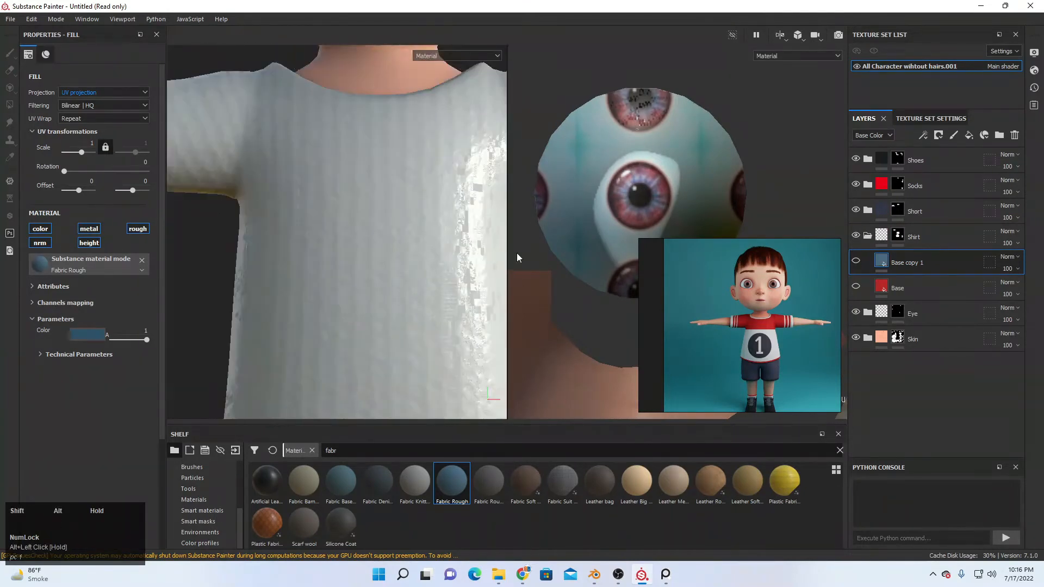
{"action": "left_click", "coordinate": [855, 257]}
{"action": "scroll", "coordinate": [338, 249], "scroll_direction": "down", "scroll_amount": 3}
{"action": "middle_click_drag", "start_coordinate": [337, 249], "coordinate": [396, 272], "text": "alt"}
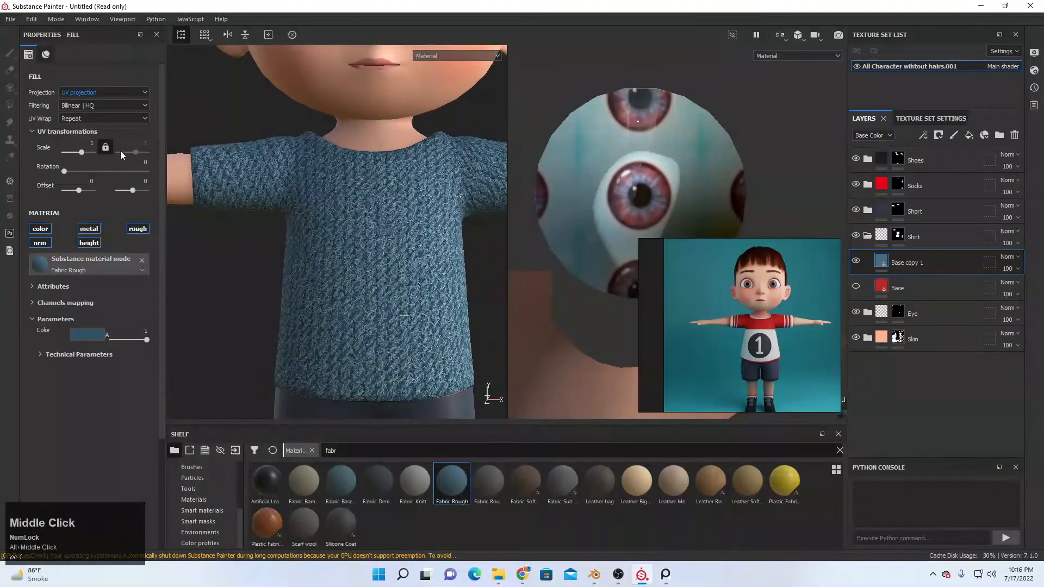
- Set the UV scale of Base copy 1's fabric to 5 and refresh the layer's display
{"action": "left_click", "coordinate": [93, 143]}
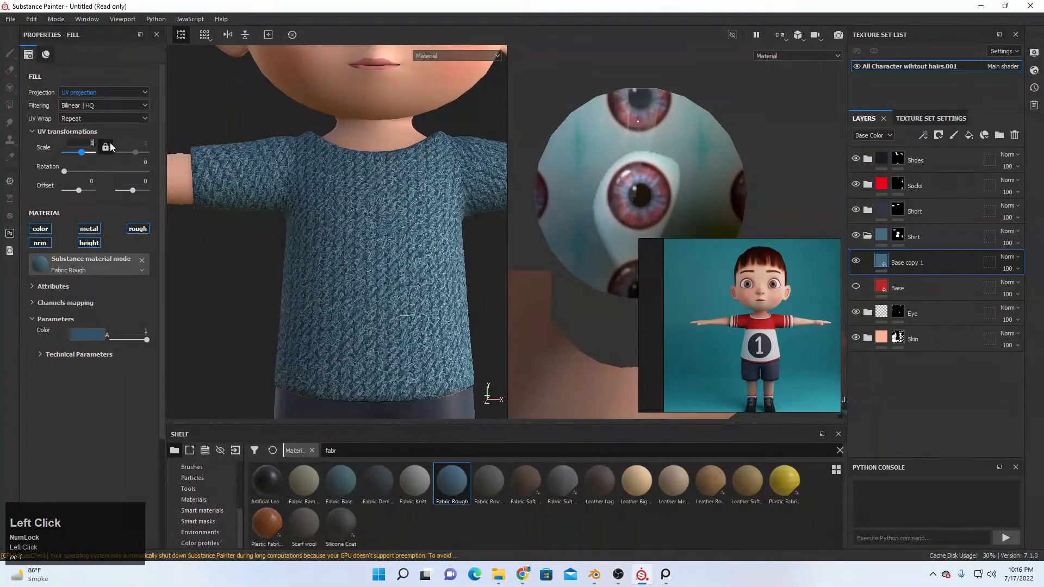
{"action": "type", "text": "5"}
{"action": "key", "text": "Return"}
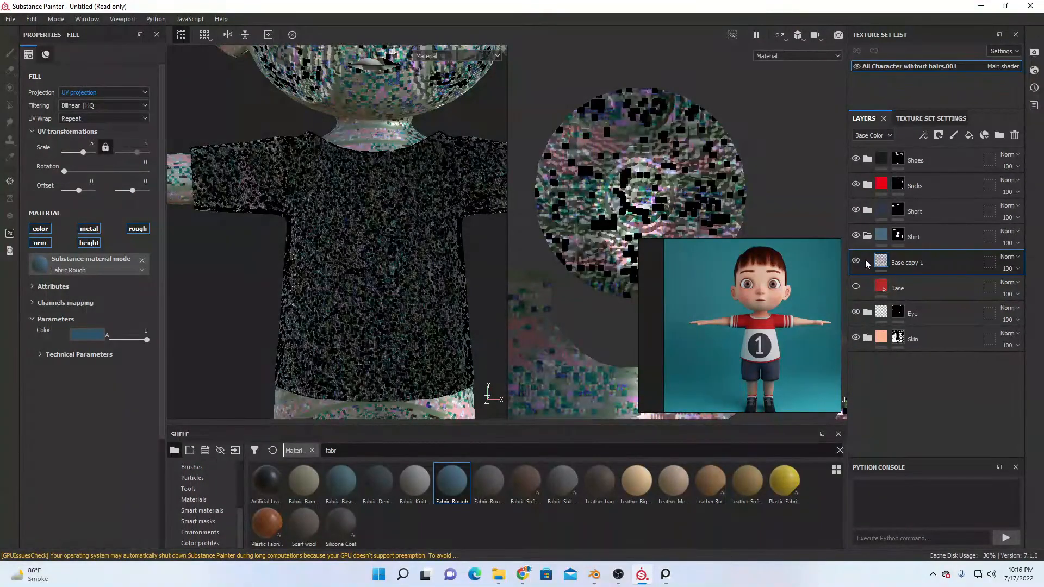
{"action": "left_click", "coordinate": [861, 258]}
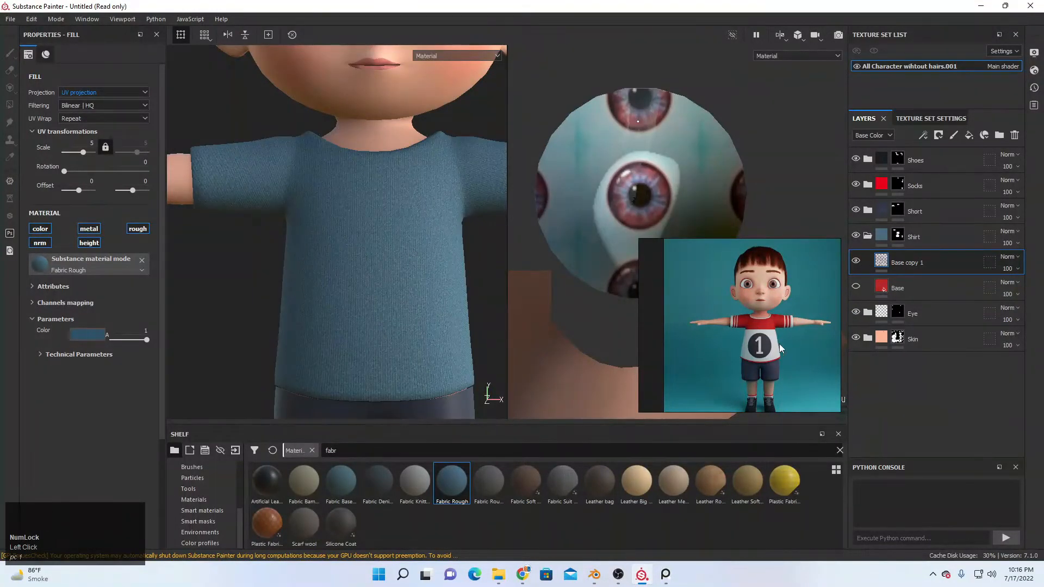
- Frame the shirt in the reference image and recolour Base copy 1's fabric with the original Base layer's red
{"action": "scroll", "coordinate": [779, 348], "scroll_direction": "down", "scroll_amount": 5}
{"action": "scroll", "coordinate": [752, 322], "scroll_direction": "up", "scroll_amount": 6}
{"action": "middle_click_drag", "start_coordinate": [755, 325], "coordinate": [734, 274]}
{"action": "scroll", "coordinate": [798, 325], "scroll_direction": "up", "scroll_amount": 3}
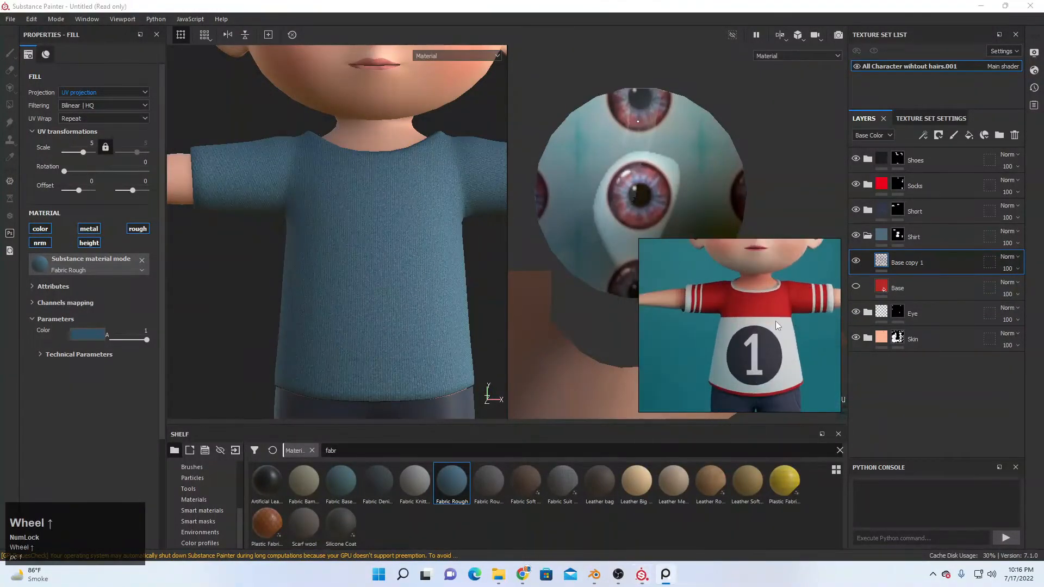
{"action": "middle_click_drag", "start_coordinate": [775, 321], "coordinate": [735, 289]}
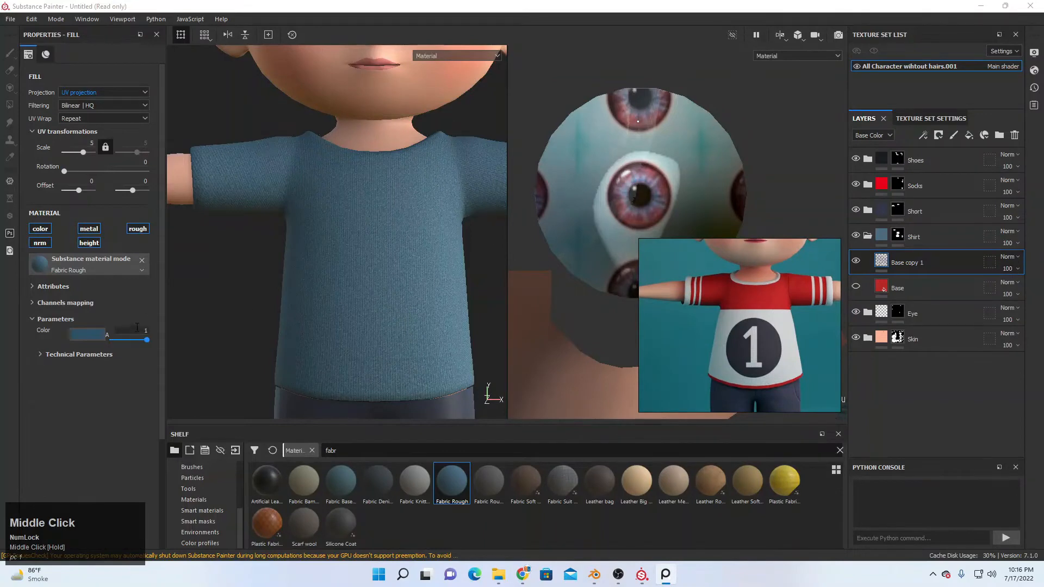
{"action": "left_click", "coordinate": [97, 336]}
{"action": "left_click_drag", "start_coordinate": [149, 348], "coordinate": [878, 283]}
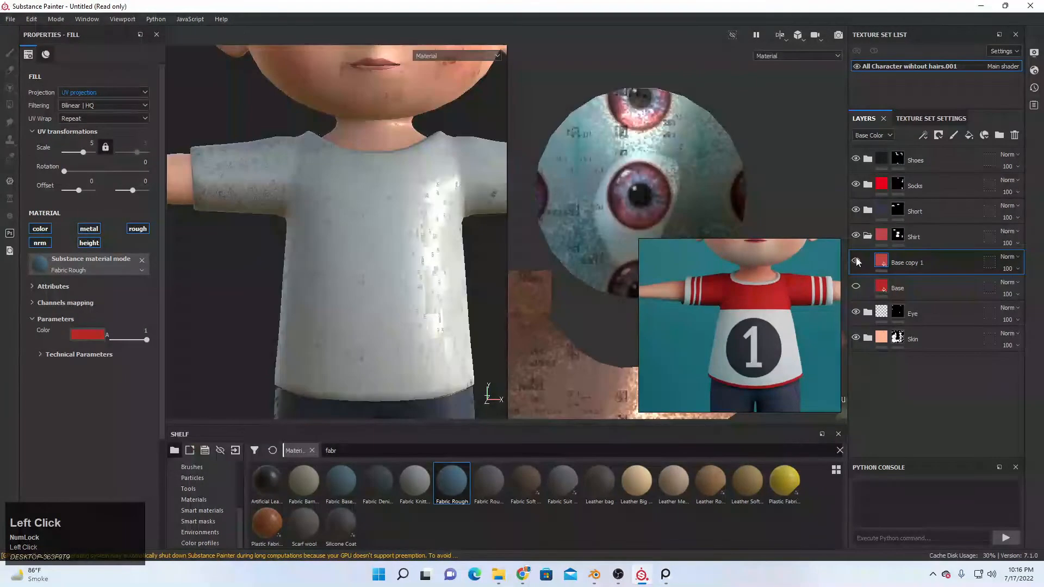
- Delete the hidden original Base layer and duplicate the red fabric layer Base copy 1
{"action": "left_click", "coordinate": [902, 288]}
{"action": "left_click", "coordinate": [1016, 135]}
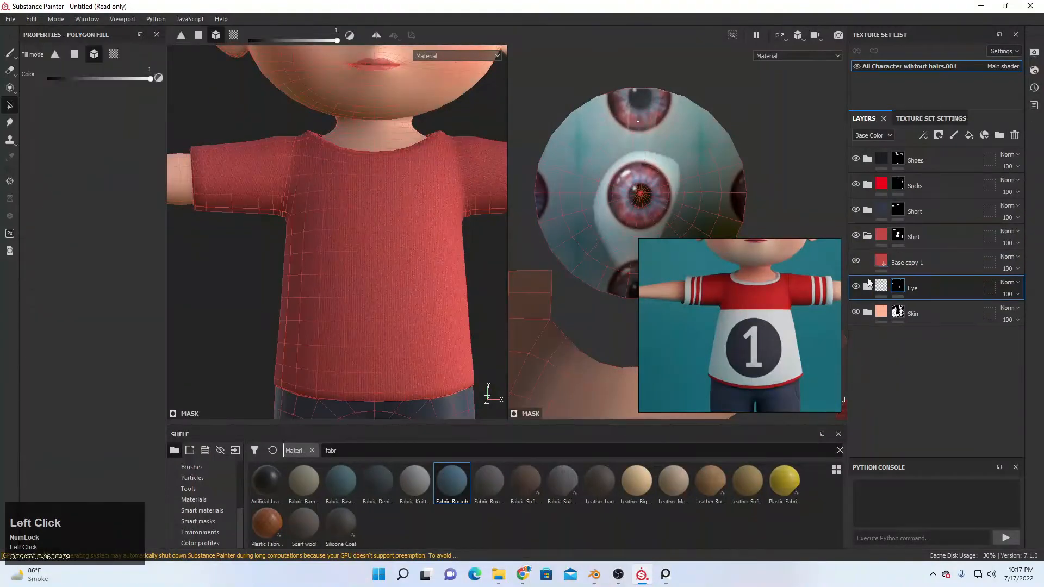
{"action": "left_click", "coordinate": [912, 267]}
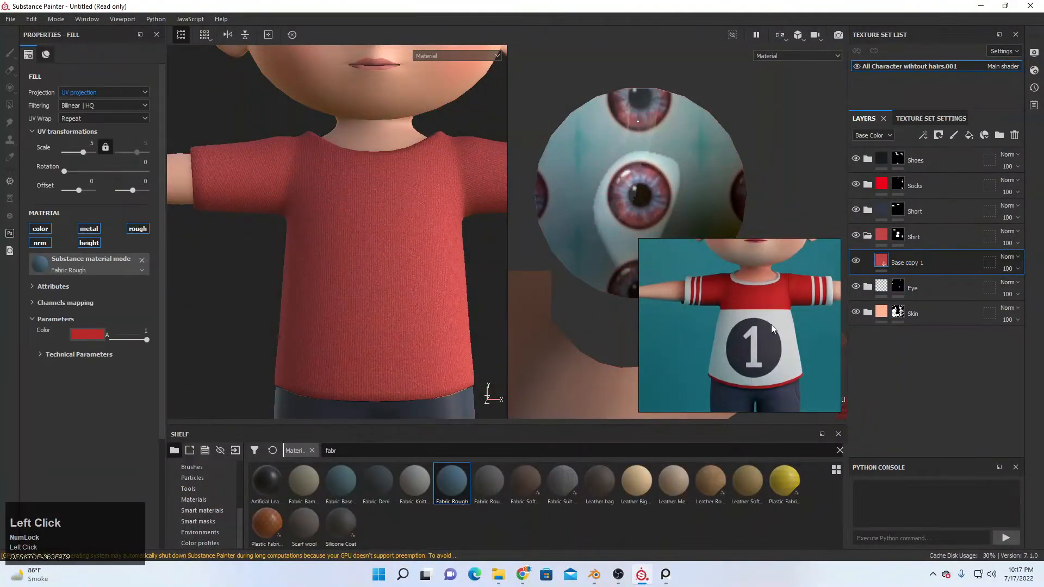
{"action": "right_click", "coordinate": [892, 261]}
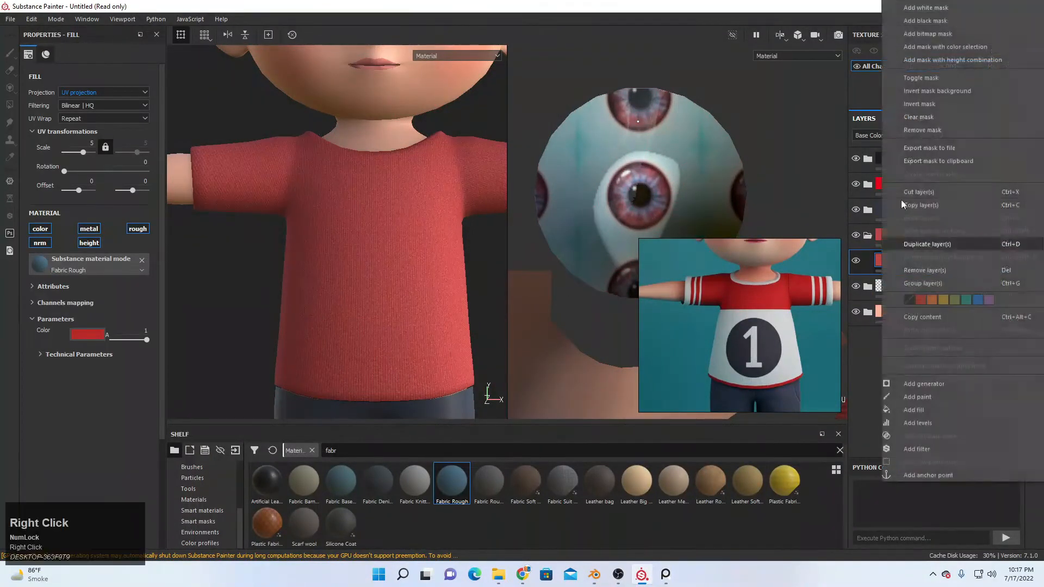
{"action": "left_click", "coordinate": [807, 2]}
{"action": "key", "text": "ctrl+d"}
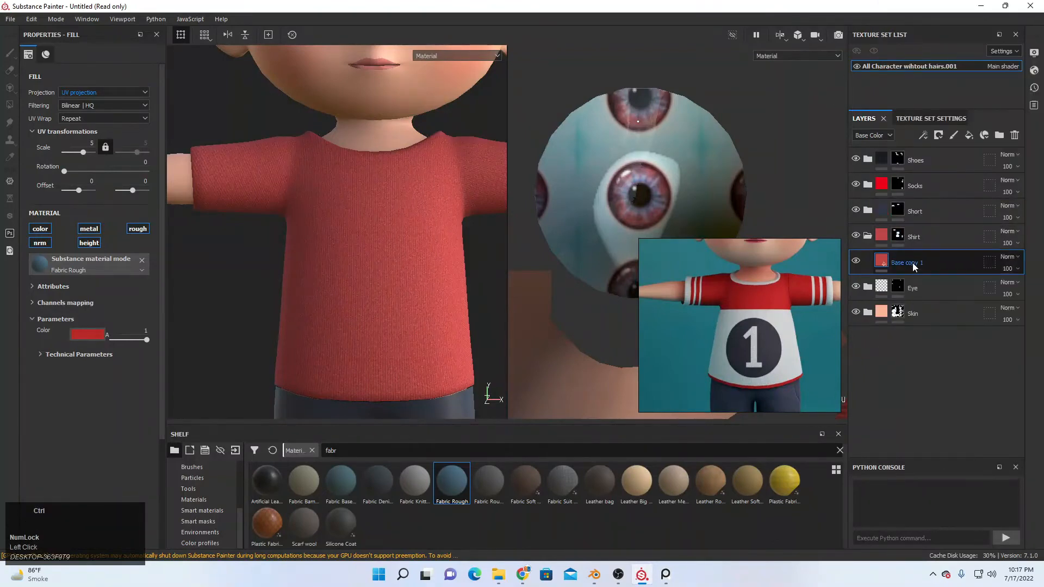
- Set the duplicate's fabric colour to light grey (0.760, 0.750, 0.750) and add a black mask to it
{"action": "left_click", "coordinate": [81, 335]}
{"action": "left_click", "coordinate": [89, 379]}
{"action": "left_click_drag", "start_coordinate": [88, 379], "coordinate": [87, 380]}
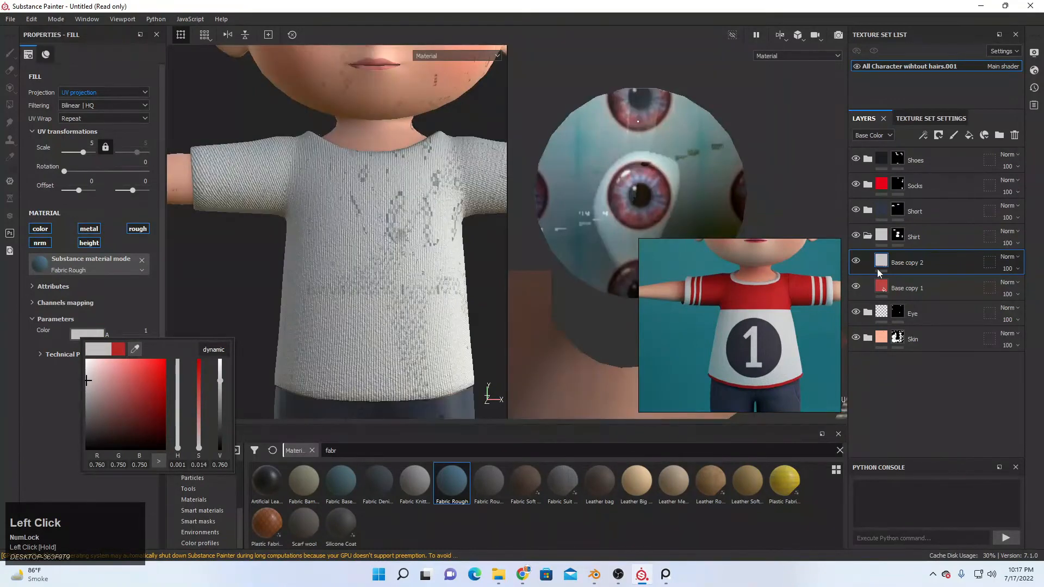
{"action": "left_click", "coordinate": [863, 258]}
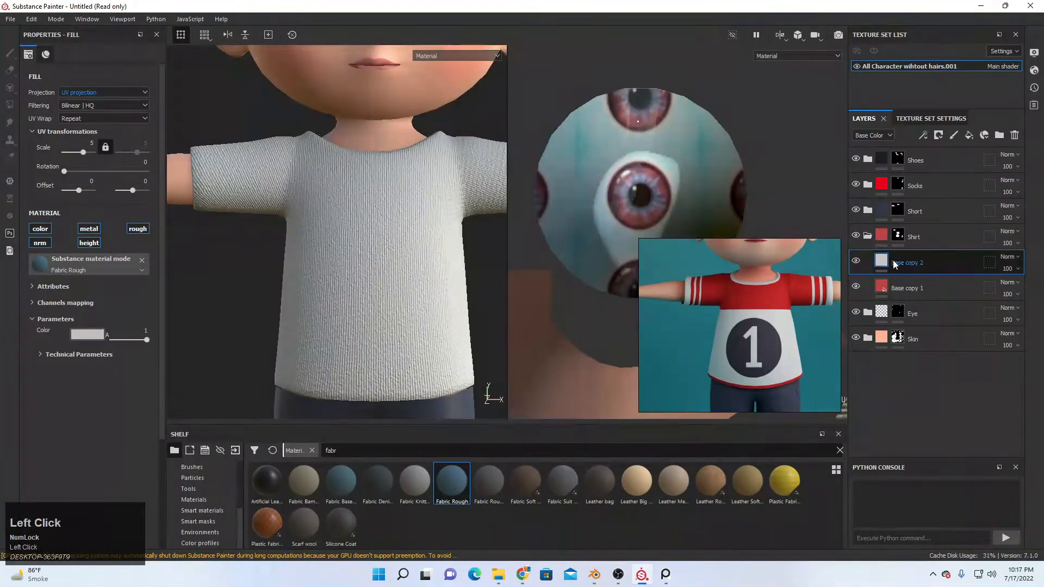
{"action": "right_click", "coordinate": [892, 260]}
{"action": "left_click", "coordinate": [949, 60]}
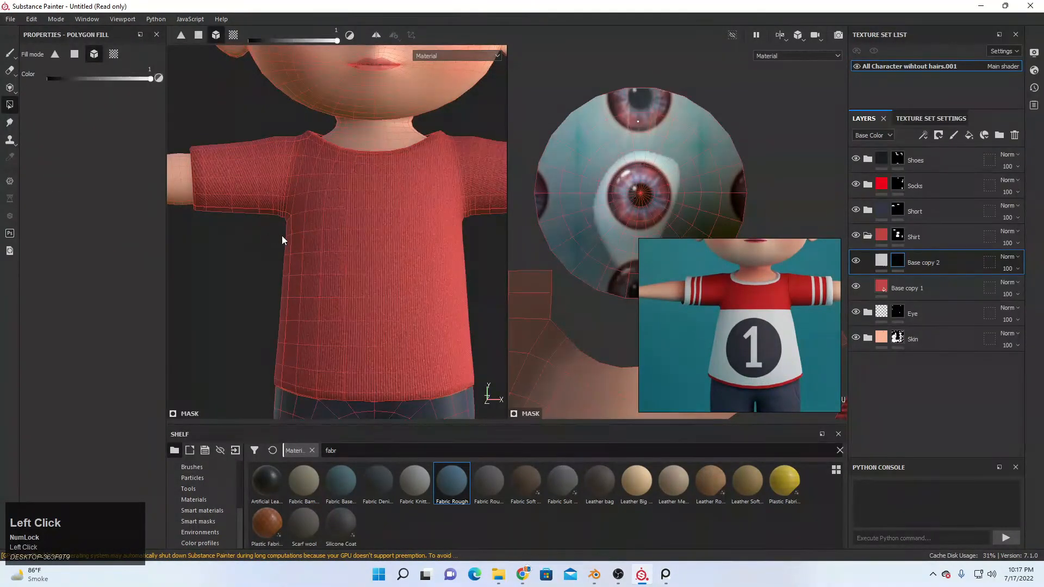
- Reveal the light grey fabric on the shirt's lower torso with quad Polygon Fill in the mask, leaving the hem red
{"action": "left_click", "coordinate": [73, 54]}
{"action": "scroll", "coordinate": [296, 248], "scroll_direction": "down", "scroll_amount": 2}
{"action": "middle_click_drag", "start_coordinate": [296, 249], "coordinate": [270, 265], "text": "alt"}
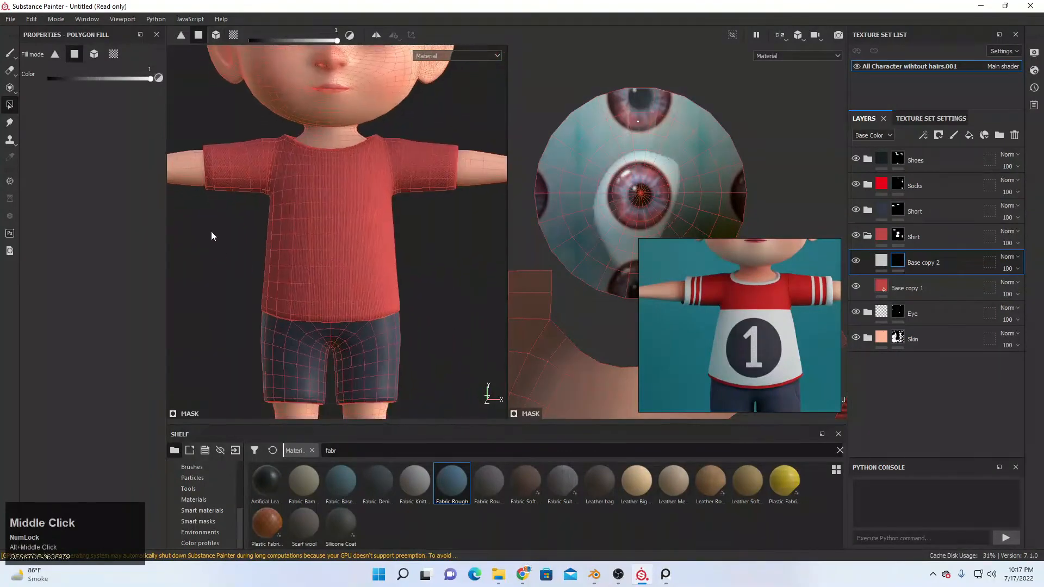
{"action": "left_click_drag", "start_coordinate": [204, 225], "coordinate": [491, 309]}
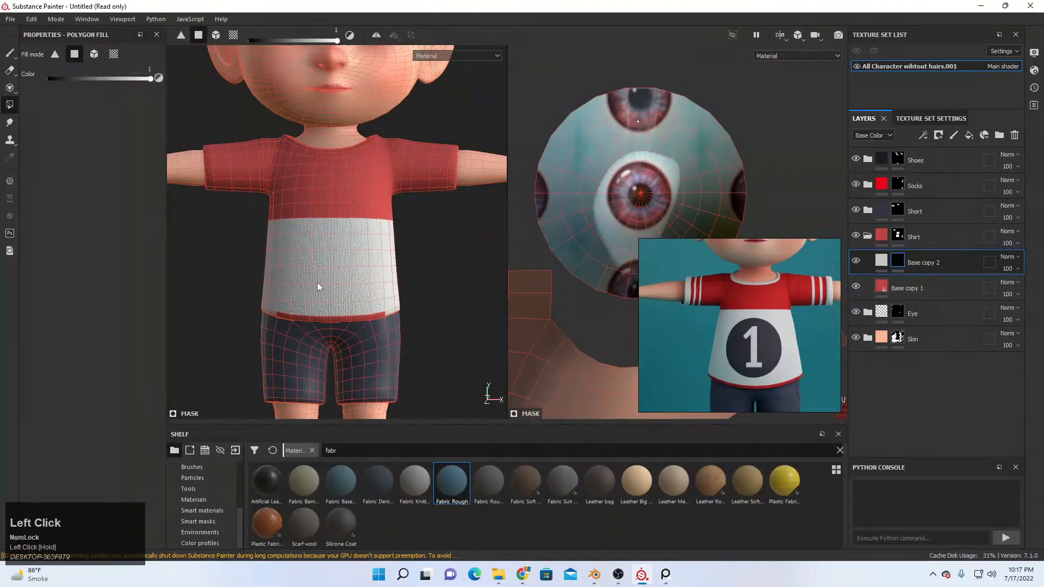
{"action": "key", "text": "ctrl+z"}
{"action": "left_click_drag", "start_coordinate": [369, 242], "coordinate": [386, 299]}
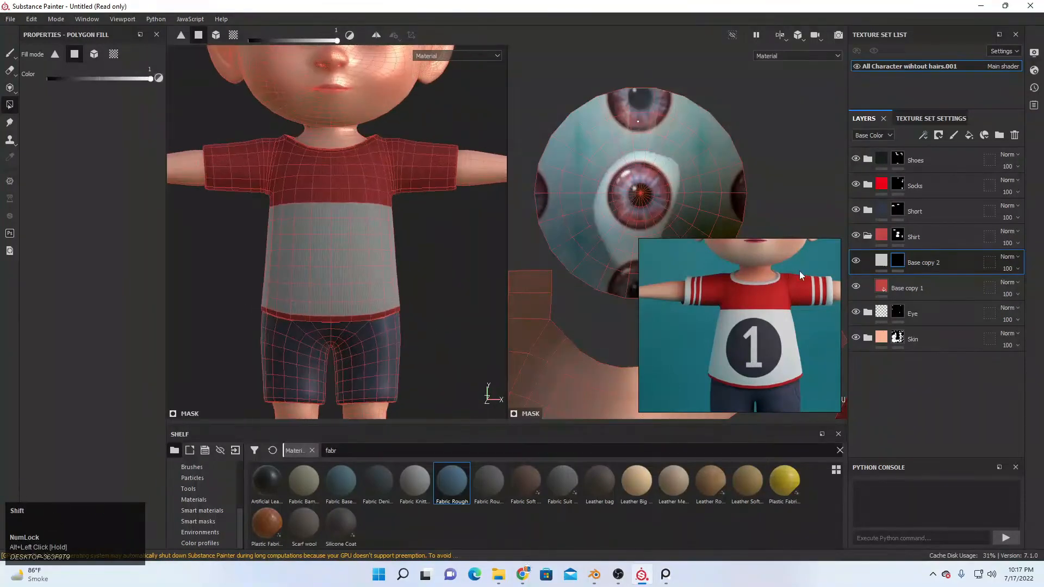
{"action": "left_click", "coordinate": [857, 261]}
{"action": "left_click", "coordinate": [857, 262]}
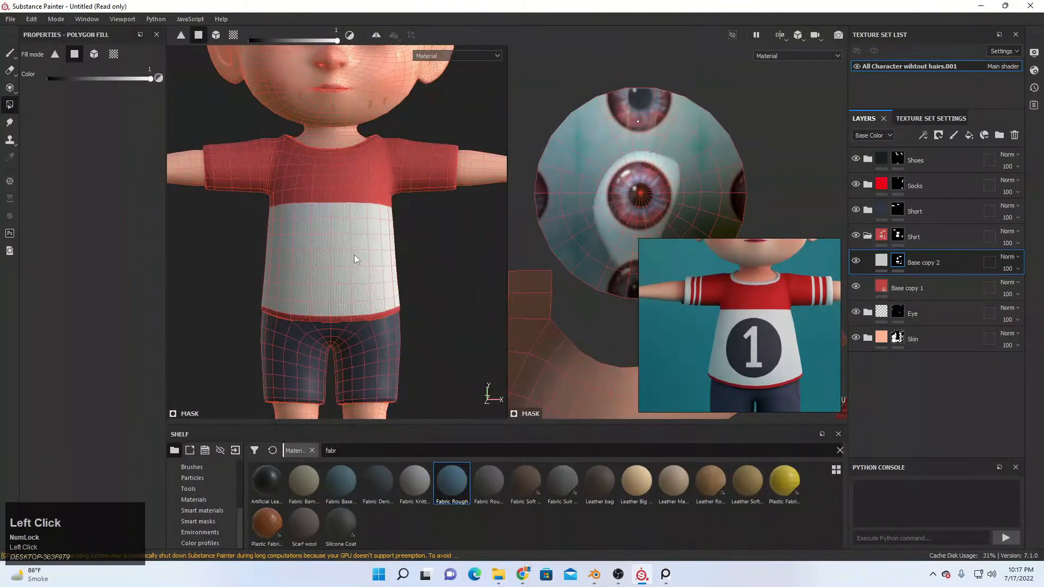
- Fill the sleeve cuff on the character's left arm with white in Base copy 2's mask and refresh the layer
{"action": "middle_click_drag", "start_coordinate": [353, 254], "coordinate": [387, 298], "text": "alt"}
{"action": "middle_click_drag", "start_coordinate": [381, 231], "coordinate": [401, 269]}
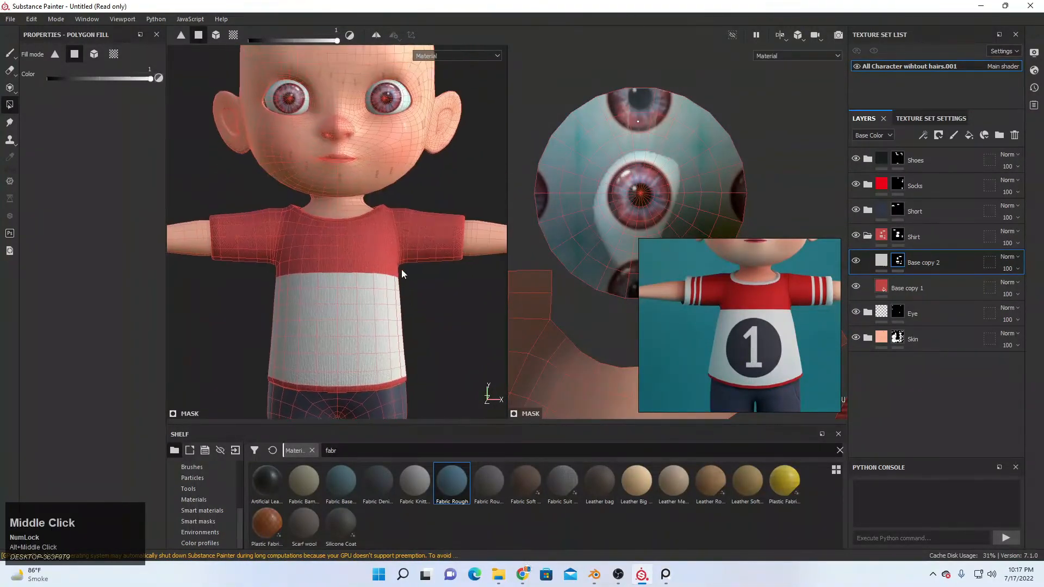
{"action": "key", "text": "x"}
{"action": "left_click_drag", "start_coordinate": [459, 198], "coordinate": [478, 270]}
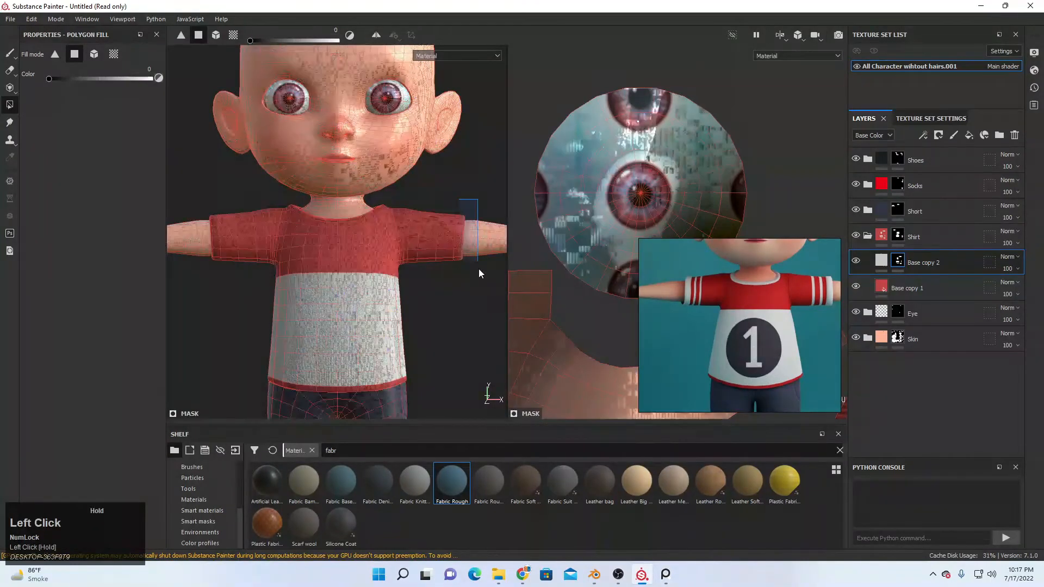
{"action": "key", "text": "x"}
{"action": "left_click_drag", "start_coordinate": [459, 207], "coordinate": [474, 284]}
{"action": "middle_click_drag", "start_coordinate": [437, 279], "coordinate": [462, 305], "text": "alt"}
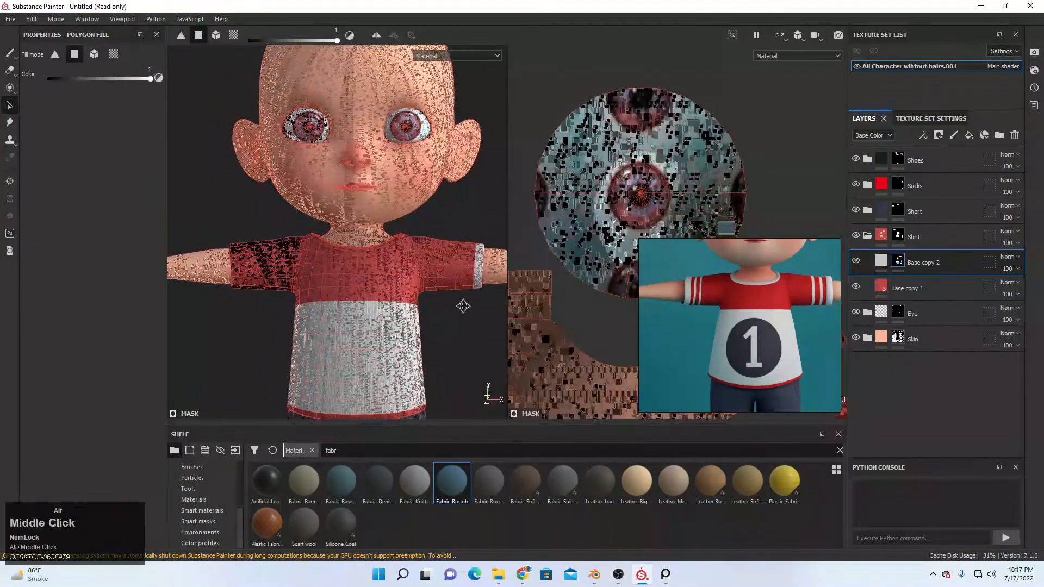
{"action": "left_click", "coordinate": [855, 263]}
{"action": "left_click", "coordinate": [855, 263]}
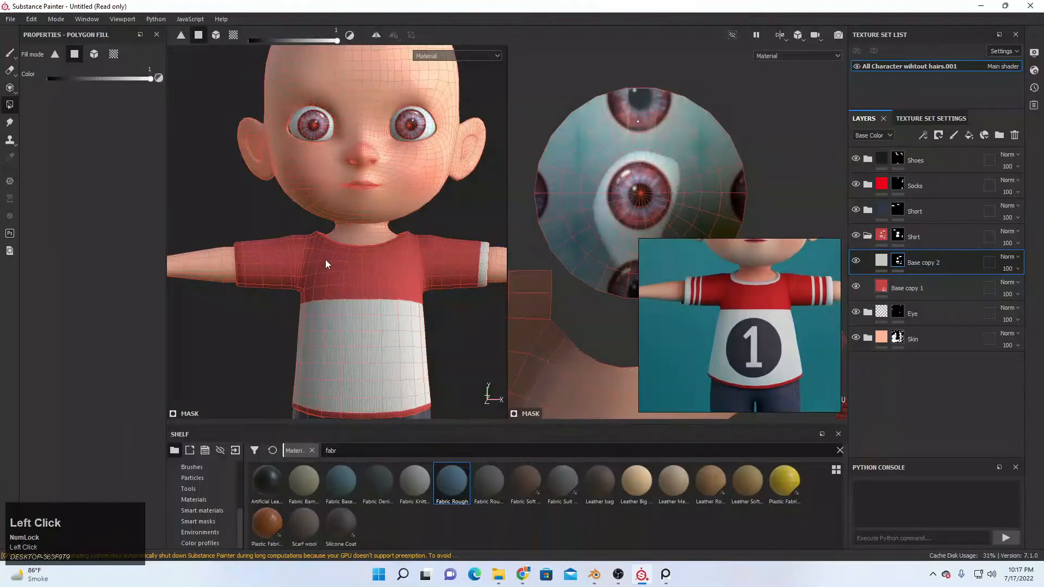
- Fill the matching cuff on the character's right sleeve in Base copy 2's mask and refresh the layer
{"action": "scroll", "coordinate": [181, 243], "scroll_direction": "up", "scroll_amount": 2}
{"action": "left_click_drag", "start_coordinate": [230, 303], "coordinate": [249, 325]}
{"action": "left_click", "coordinate": [857, 260]}
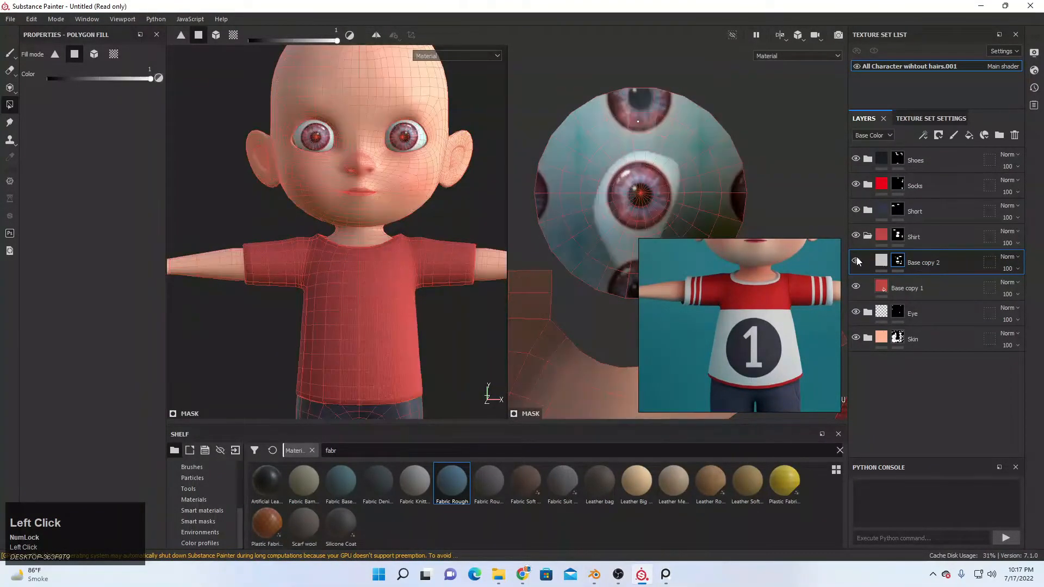
{"action": "left_click", "coordinate": [857, 260]}
- Toggle Base copy 2's visibility and compare the shirt on the whole character with the reference image
{"action": "scroll", "coordinate": [330, 281], "scroll_direction": "down", "scroll_amount": 3}
{"action": "middle_click_drag", "start_coordinate": [331, 280], "coordinate": [336, 257], "text": "alt"}
{"action": "left_click", "coordinate": [855, 262]}
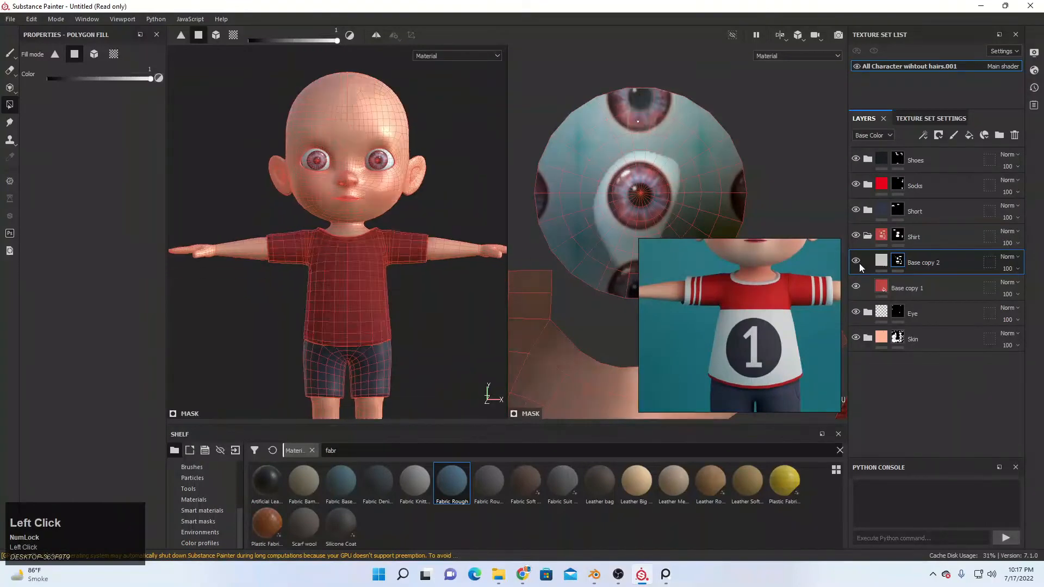
{"action": "left_click", "coordinate": [855, 262]}
{"action": "left_click", "coordinate": [860, 236]}
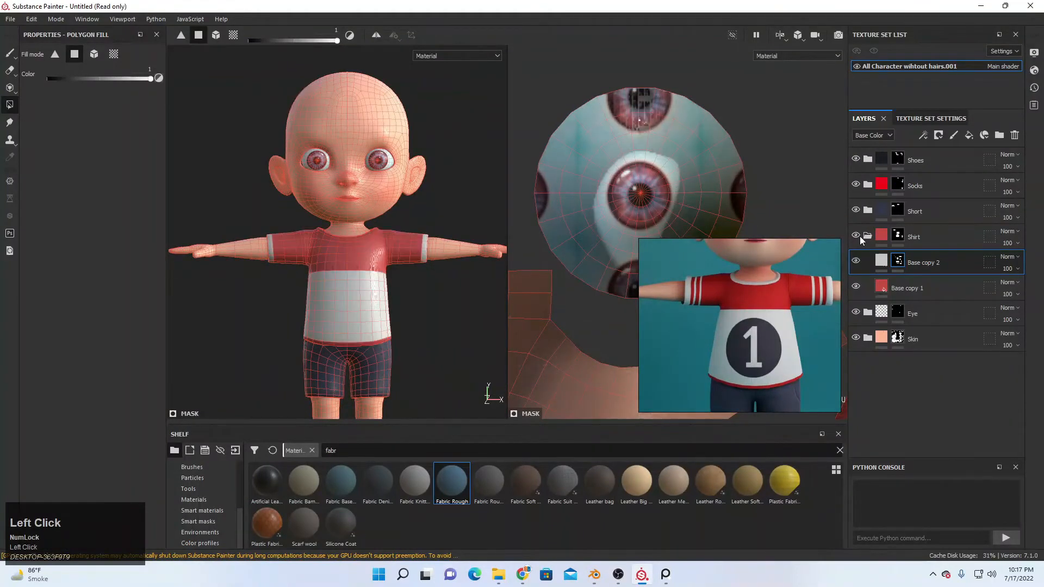
{"action": "middle_click_drag", "start_coordinate": [390, 211], "coordinate": [399, 152], "text": "alt"}
{"action": "left_click_drag", "start_coordinate": [399, 152], "coordinate": [386, 210], "text": "alt"}
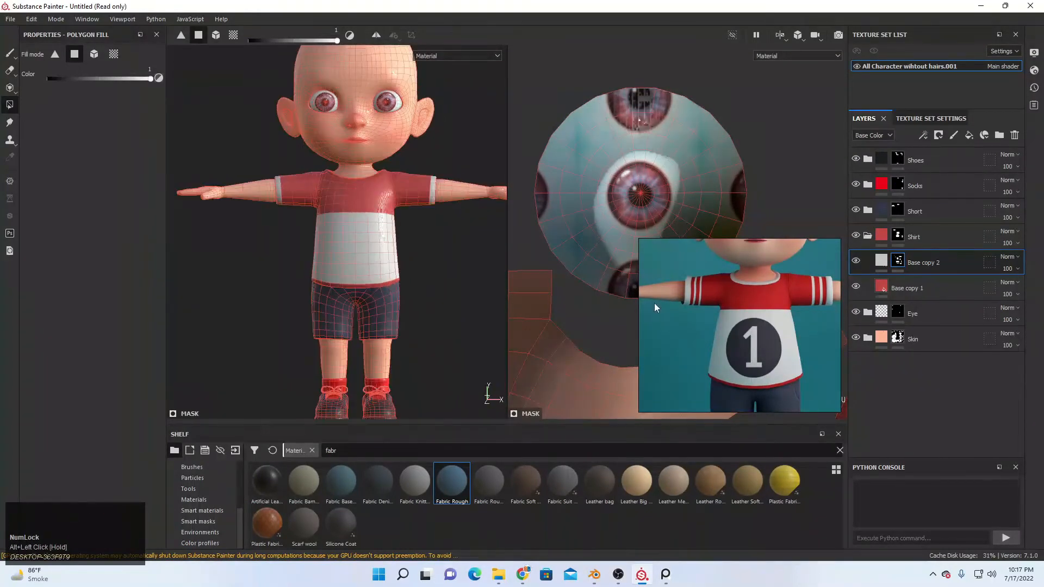
{"action": "middle_click_drag", "start_coordinate": [387, 286], "coordinate": [394, 291], "text": "alt"}
{"action": "middle_click_drag", "start_coordinate": [780, 341], "coordinate": [779, 337]}
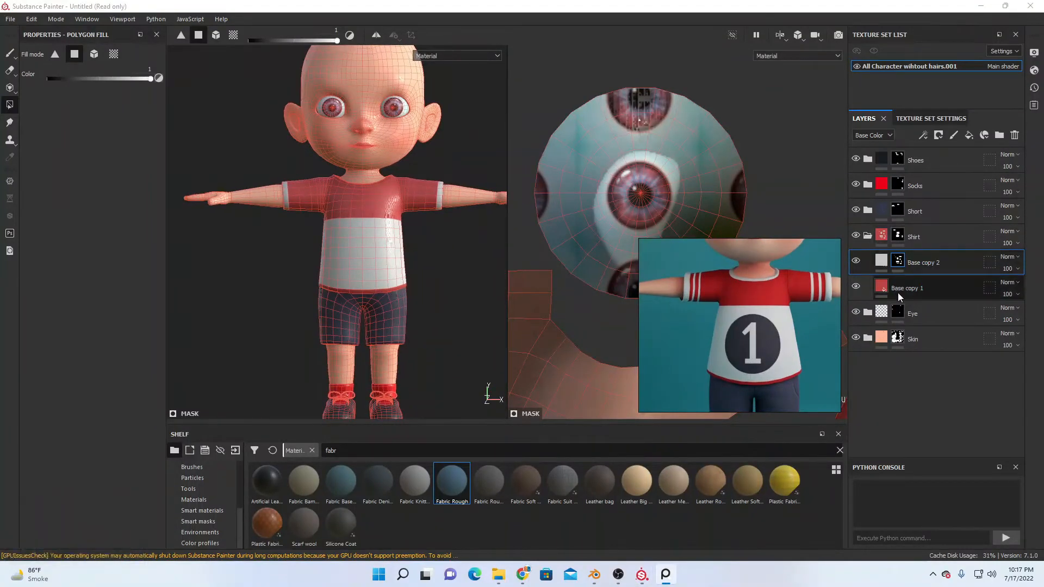
- Duplicate the Base copy 1 fill layer and place the copy above Base copy 2 in the Shirt folder
{"action": "left_click", "coordinate": [909, 281]}
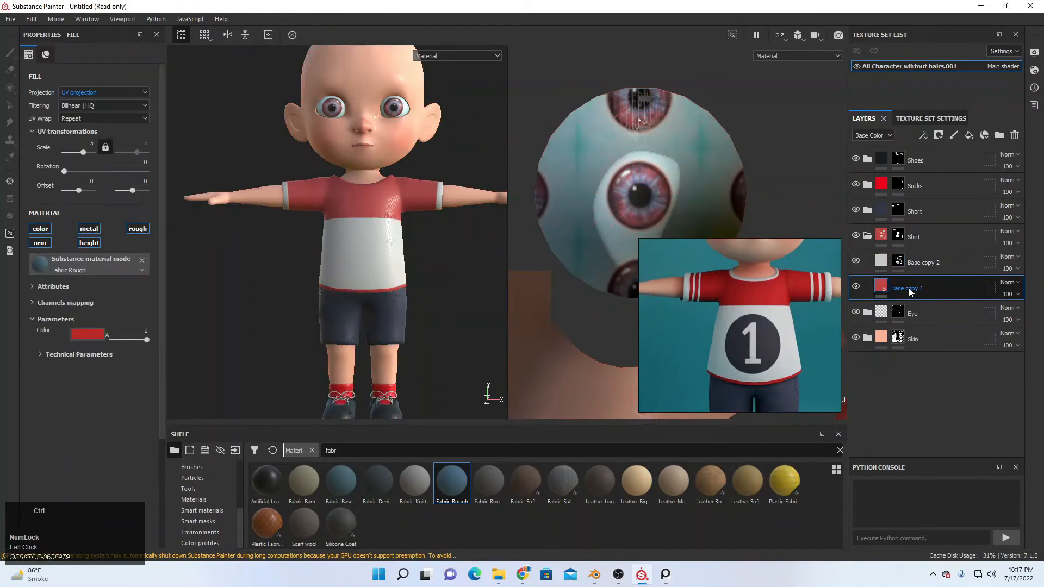
{"action": "key", "text": "ctrl+d"}
{"action": "left_click_drag", "start_coordinate": [905, 286], "coordinate": [925, 256]}
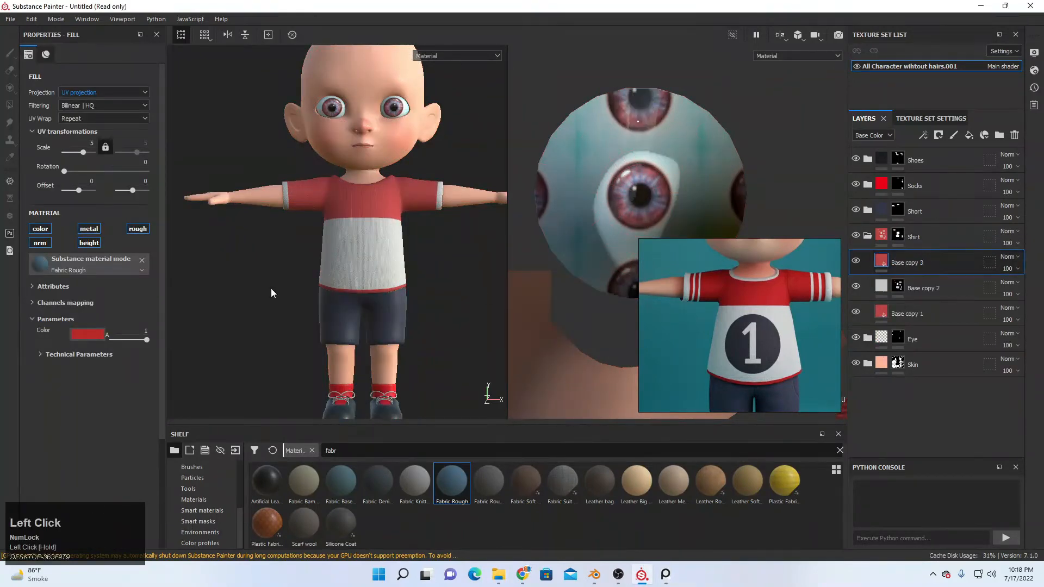
- Set Base copy 3's fabric colour to the dark navy grey sampled from the reference image and add a black mask
{"action": "left_click", "coordinate": [101, 336]}
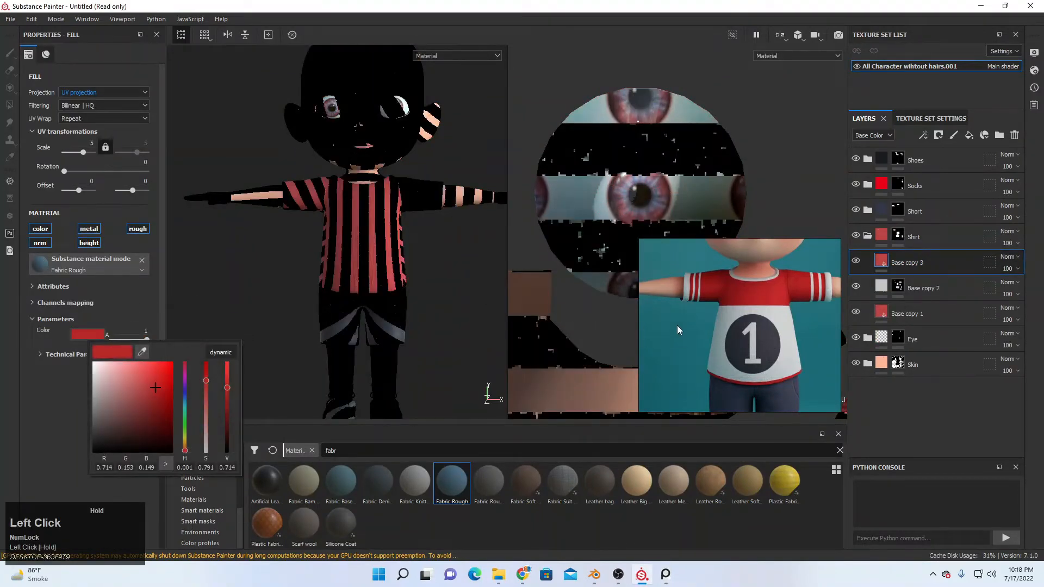
{"action": "left_click_drag", "start_coordinate": [142, 352], "coordinate": [785, 386]}
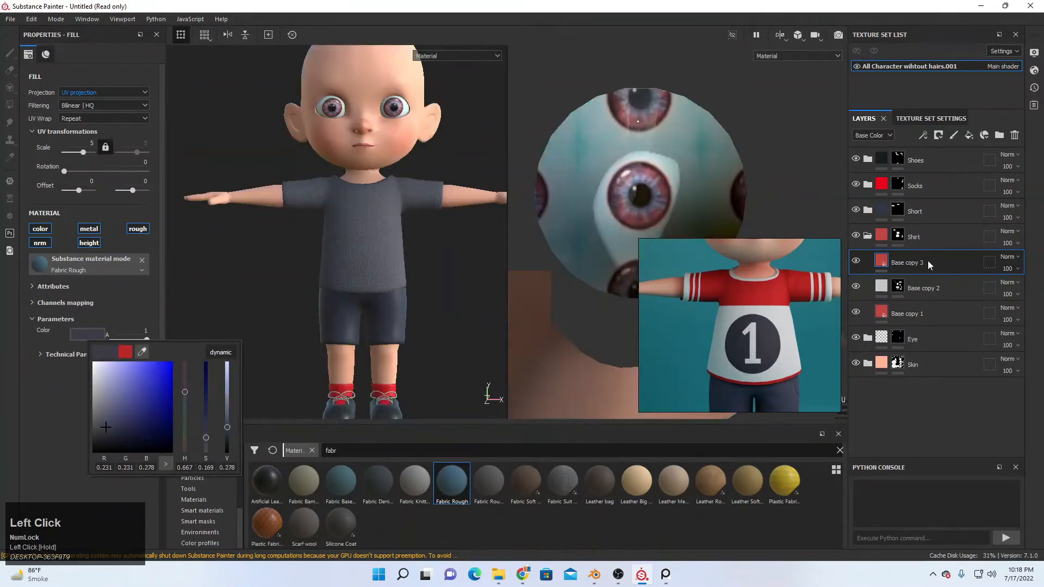
{"action": "right_click", "coordinate": [922, 262]}
{"action": "left_click", "coordinate": [931, 21]}
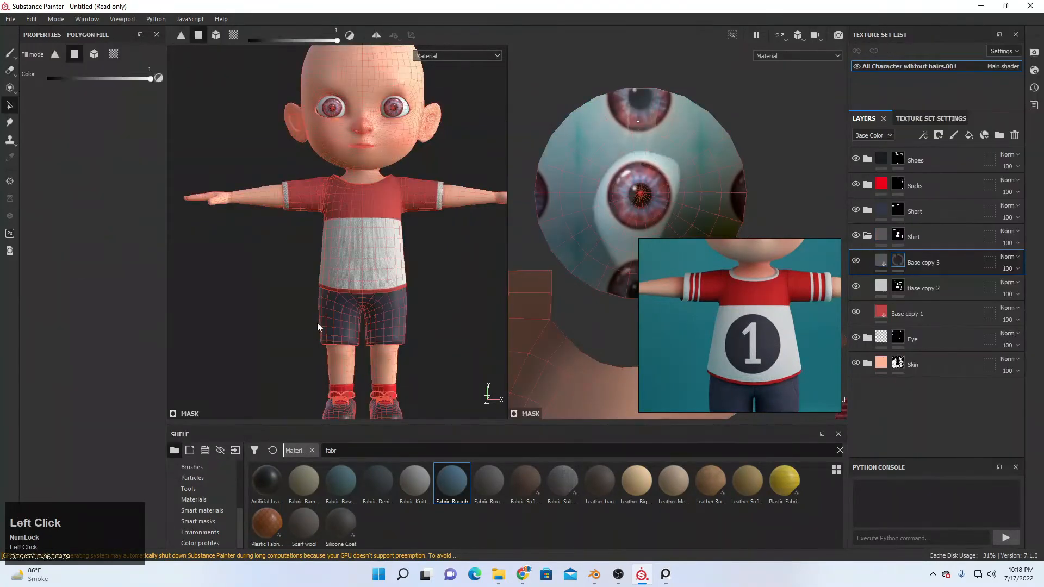
- Show the brush library and switch to the Paint tool on Base copy 3's mask, with the shirt front in view
{"action": "scroll", "coordinate": [416, 343], "scroll_direction": "up", "scroll_amount": 2, "text": "alt"}
{"action": "left_click", "coordinate": [206, 500]}
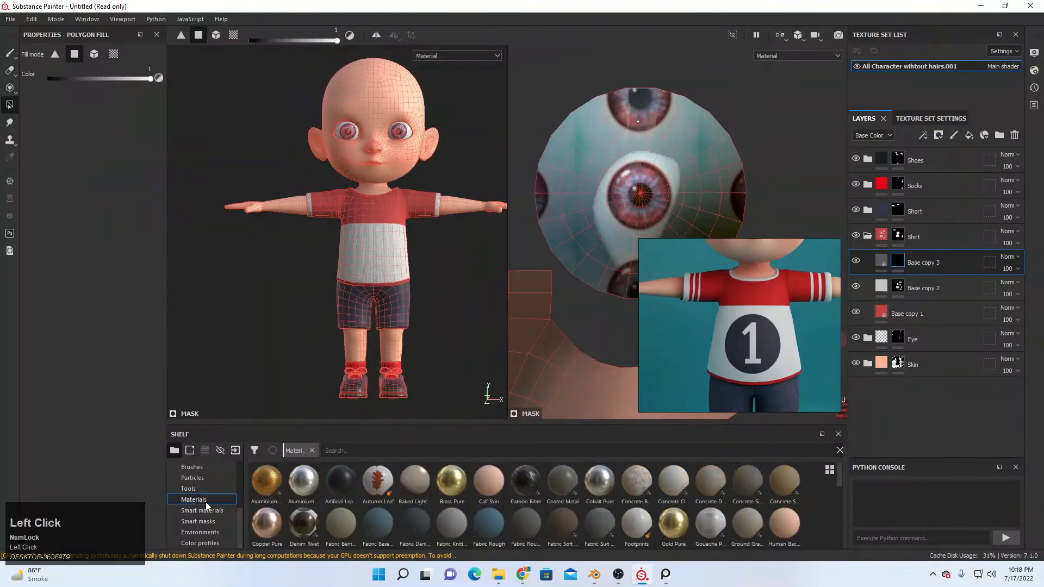
{"action": "left_click", "coordinate": [192, 467]}
{"action": "scroll", "coordinate": [410, 298], "scroll_direction": "down", "scroll_amount": 2}
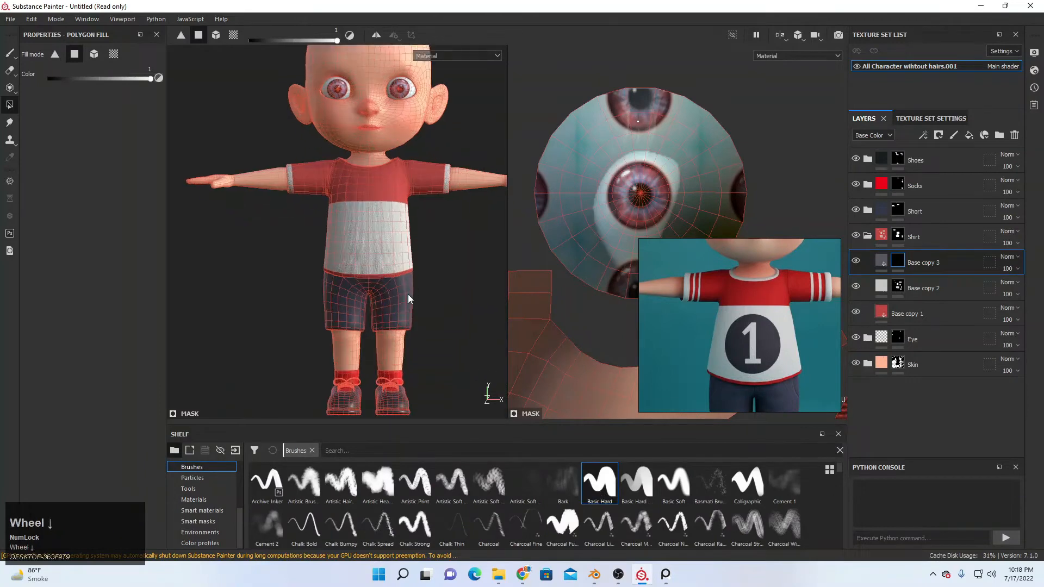
{"action": "scroll", "coordinate": [409, 299], "scroll_direction": "down", "scroll_amount": 2}
{"action": "left_click", "coordinate": [10, 53]}
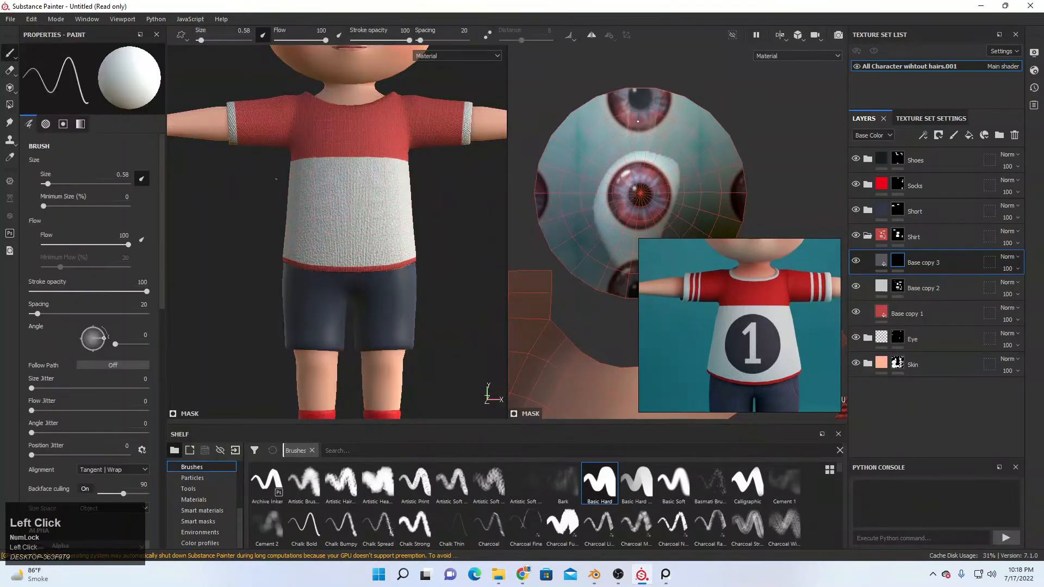
- Enlarge the current paint brush to size 26.54 and check its outline against the shirt's light grey panel
{"action": "key", "text": "bracketright"}
{"action": "key", "text": "bracketright"}
{"action": "key", "text": "bracketright"}
{"action": "key", "text": "bracketright"}
{"action": "key", "text": "bracketright"}
{"action": "key", "text": "bracketright"}
{"action": "key", "text": "bracketright"}
{"action": "key", "text": "bracketright"}
{"action": "key", "text": "bracketright"}
{"action": "key", "text": "bracketright"}
{"action": "key", "text": "bracketright"}
{"action": "key", "text": "bracketright"}
{"action": "key", "text": "bracketright"}
{"action": "key", "text": "bracketright"}
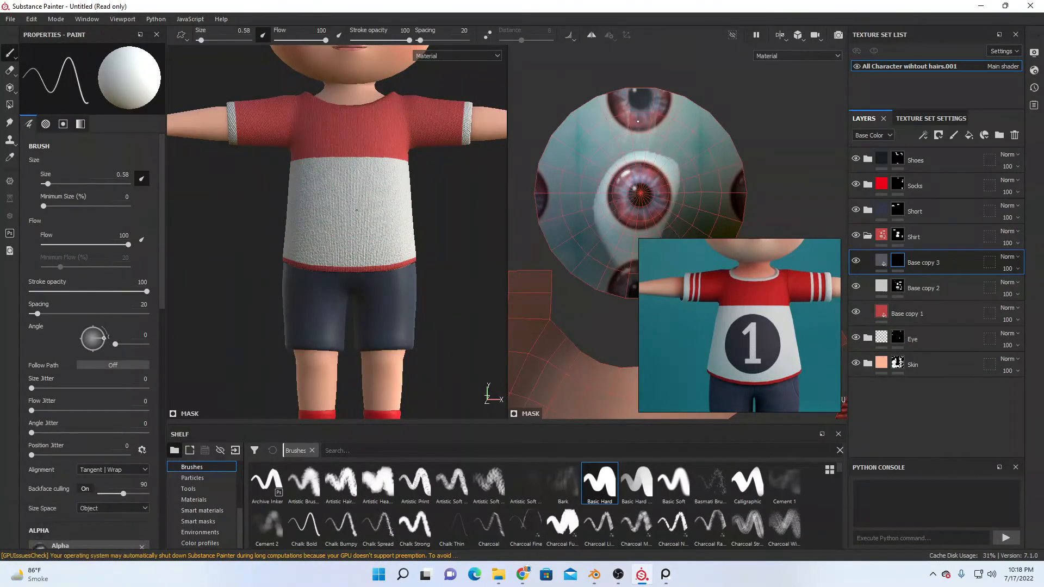
{"action": "key", "text": "bracketright"}
{"action": "key", "text": "bracketright"}
{"action": "key", "text": "bracketright"}
{"action": "key", "text": "bracketright"}
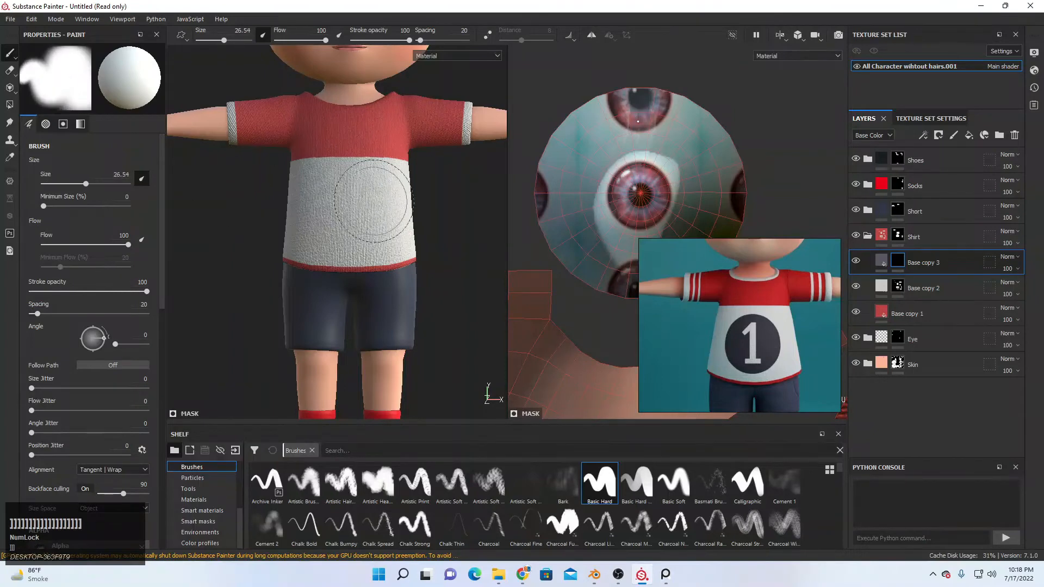
- Choose the Basic Hard brush and enlarge it to size 28.7 to match the reference's chest circle
{"action": "left_click", "coordinate": [609, 487]}
{"action": "key", "text": "bracketright"}
{"action": "key", "text": "bracketright"}
{"action": "key", "text": "bracketright"}
{"action": "key", "text": "bracketright"}
{"action": "key", "text": "bracketright"}
{"action": "key", "text": "bracketright"}
{"action": "key", "text": "bracketright"}
{"action": "key", "text": "bracketright"}
{"action": "key", "text": "bracketright"}
{"action": "key", "text": "bracketright"}
{"action": "key", "text": "bracketright"}
{"action": "key", "text": "bracketright"}
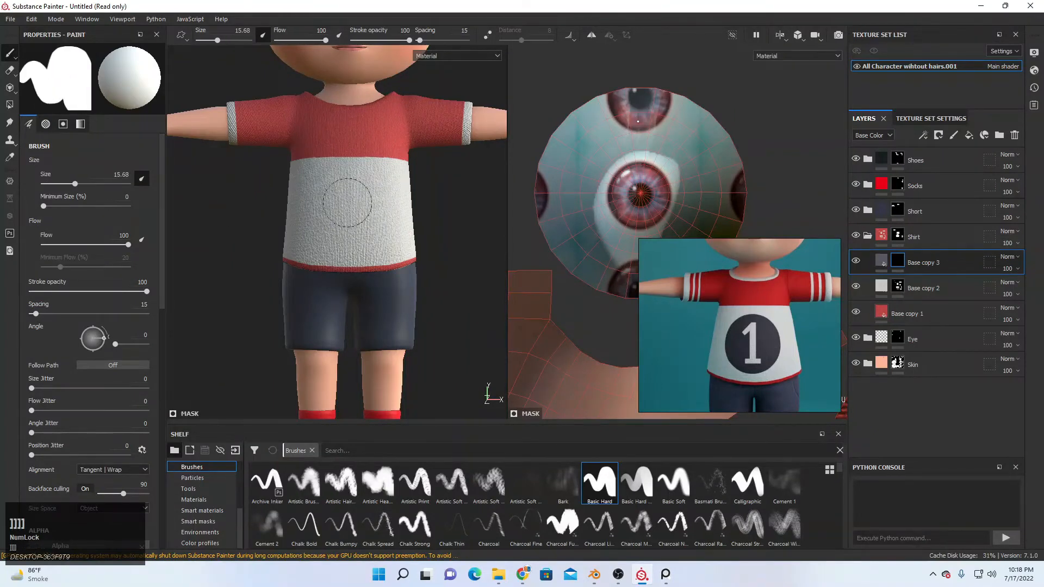
{"action": "key", "text": "bracketright"}
{"action": "key", "text": "bracketright"}
{"action": "key", "text": "bracketright"}
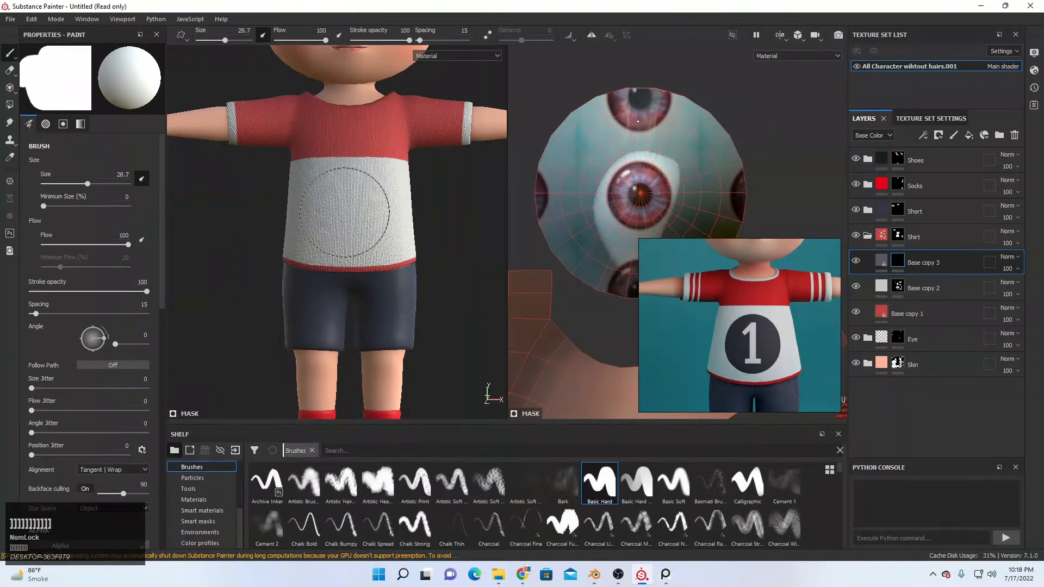
- Try stamping the dark circle on the shirt's light grey panel, undoing and repeating it with symmetry on, and toggle Base copy 3's visibility
{"action": "left_click", "coordinate": [344, 212]}
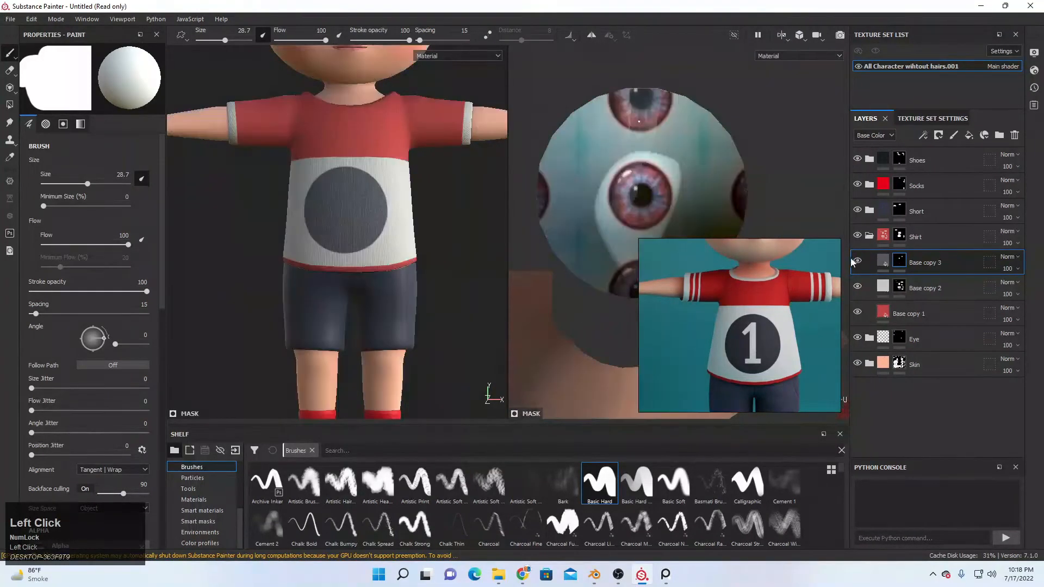
{"action": "scroll", "coordinate": [396, 230], "scroll_direction": "up", "scroll_amount": 5}
{"action": "key", "text": "ctrl+z"}
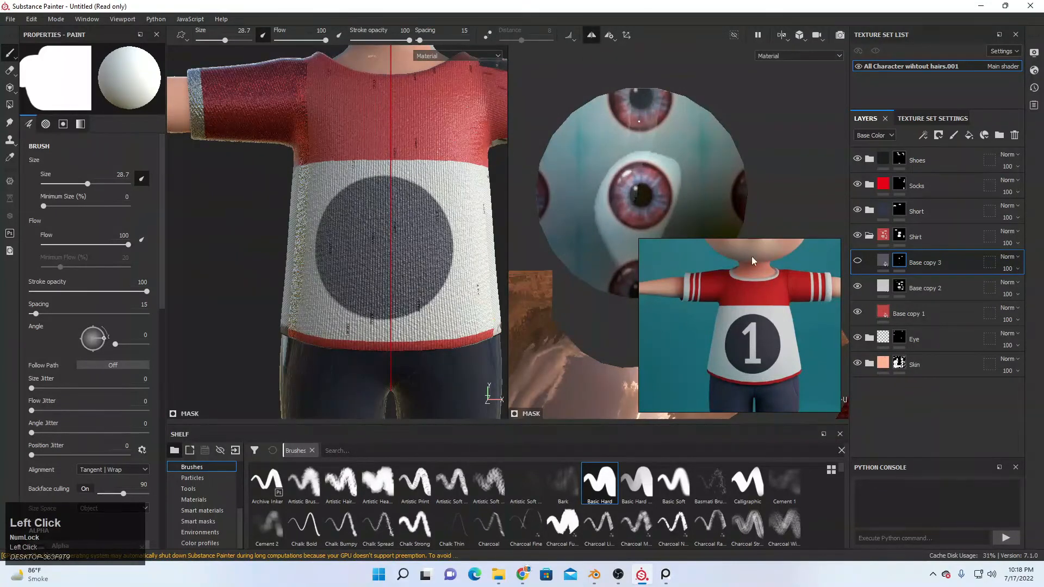
{"action": "key", "text": "ctrl+z"}
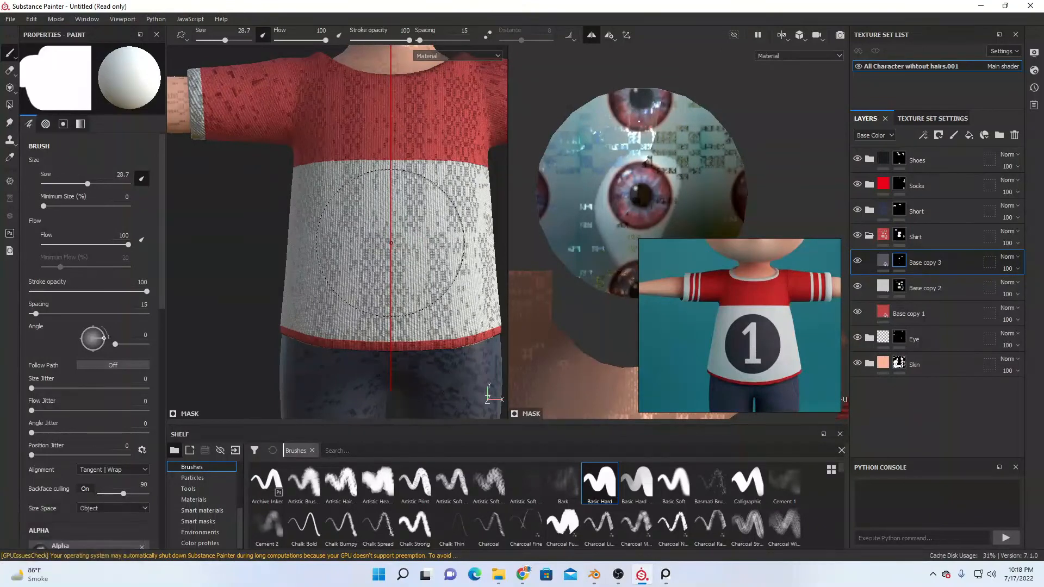
{"action": "left_click", "coordinate": [857, 263]}
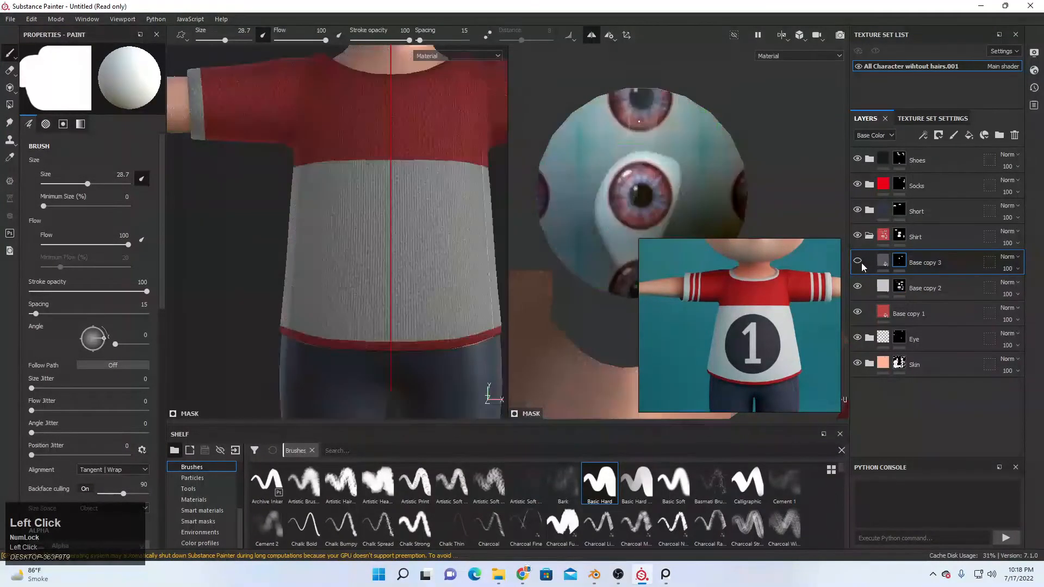
{"action": "left_click", "coordinate": [859, 263]}
{"action": "scroll", "coordinate": [206, 266], "scroll_direction": "up", "scroll_amount": 4, "text": "alt"}
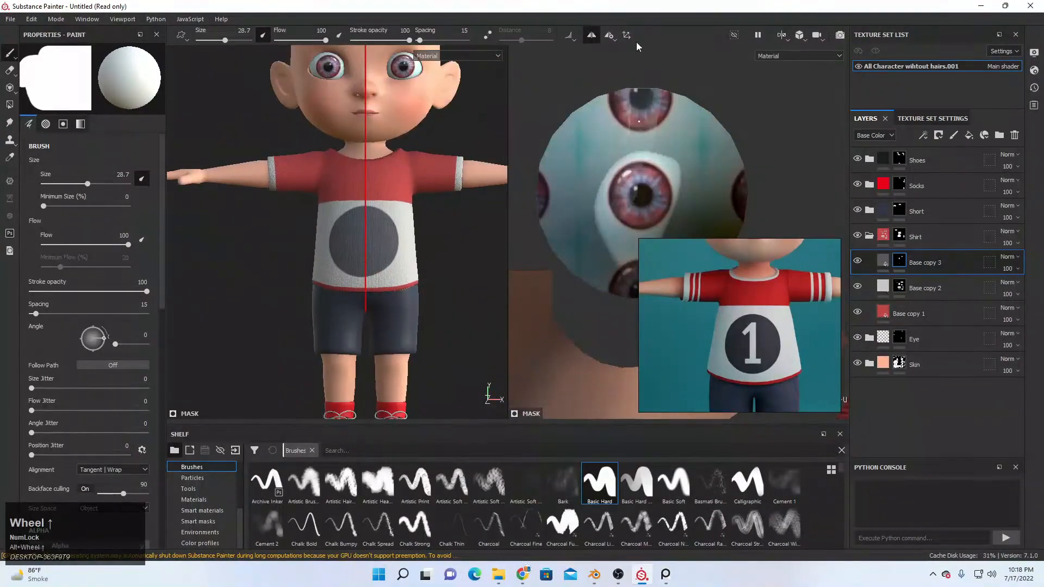
- Turn symmetry off, undo the latest circle stamps and refresh Base copy 3 by toggling its visibility
{"action": "left_click", "coordinate": [598, 34]}
{"action": "scroll", "coordinate": [395, 203], "scroll_direction": "up", "scroll_amount": 3}
{"action": "left_click_drag", "start_coordinate": [378, 224], "coordinate": [364, 232], "text": "alt"}
{"action": "scroll", "coordinate": [366, 232], "scroll_direction": "down", "scroll_amount": 5}
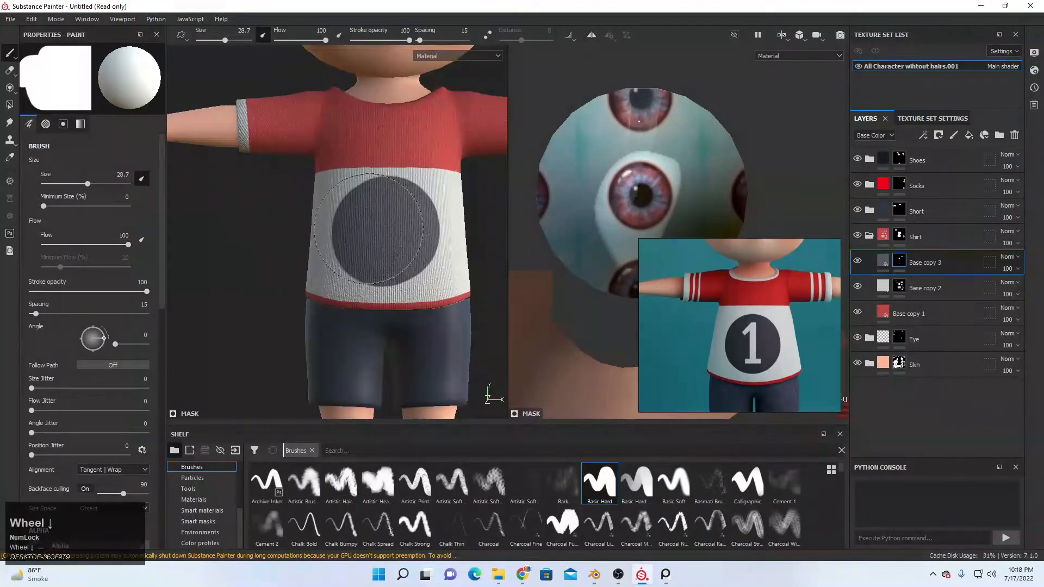
{"action": "key", "text": "ctrl+z"}
{"action": "key", "text": "ctrl+z"}
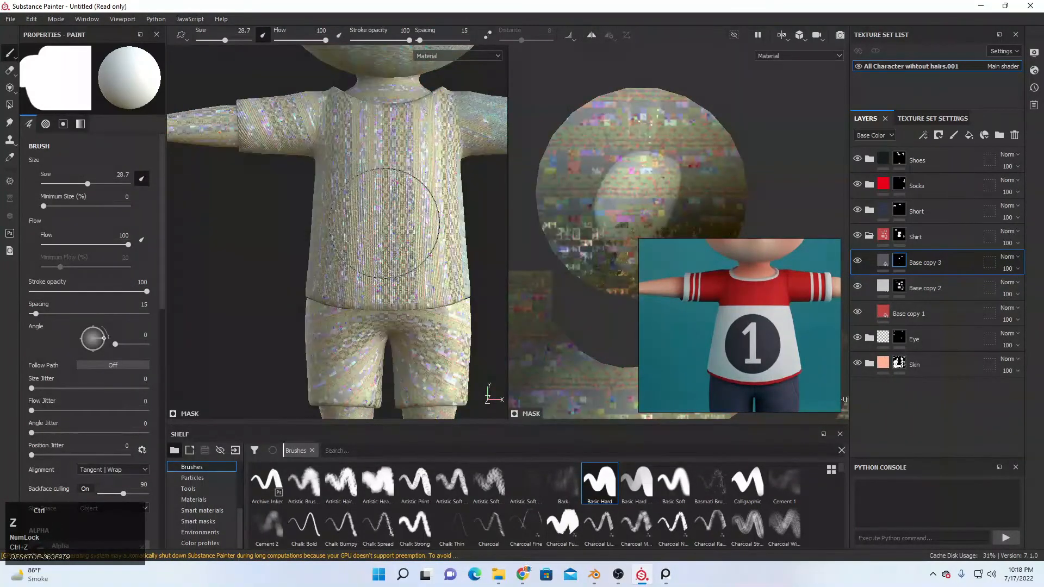
{"action": "left_click", "coordinate": [857, 261]}
{"action": "left_click", "coordinate": [857, 261]}
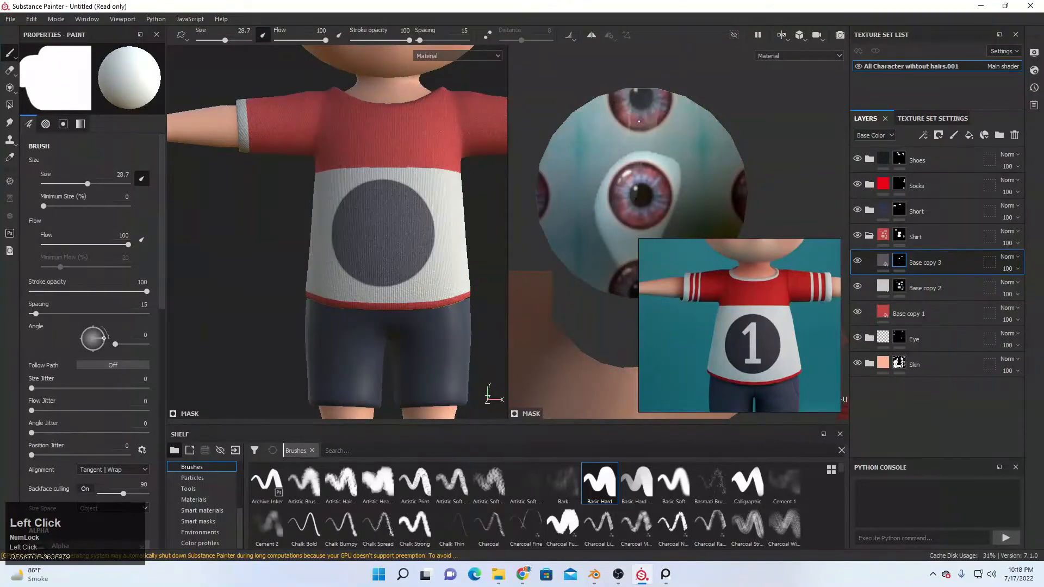
- Reset Base copy 3 to a black mask and stamp the dark circle centred on the symmetry line of the shirt's light grey panel
{"action": "right_click", "coordinate": [899, 274]}
{"action": "left_click", "coordinate": [924, 20]}
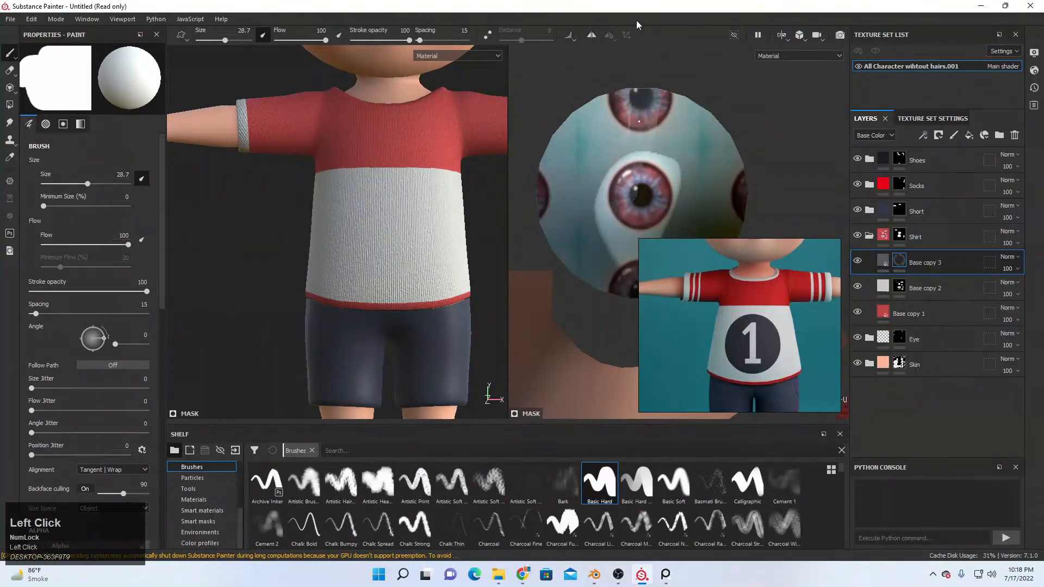
{"action": "left_click", "coordinate": [595, 35]}
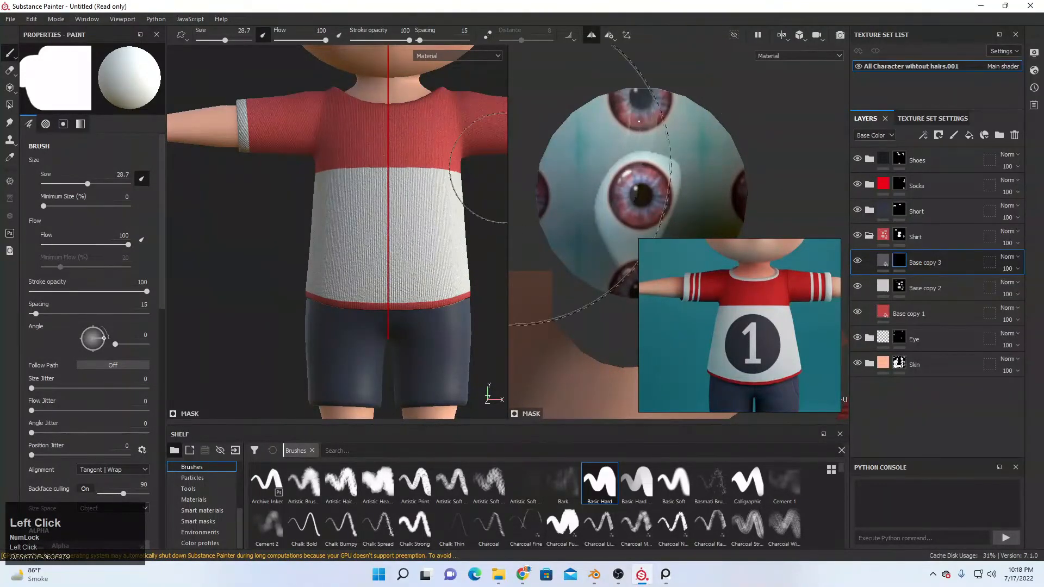
{"action": "left_click", "coordinate": [388, 222]}
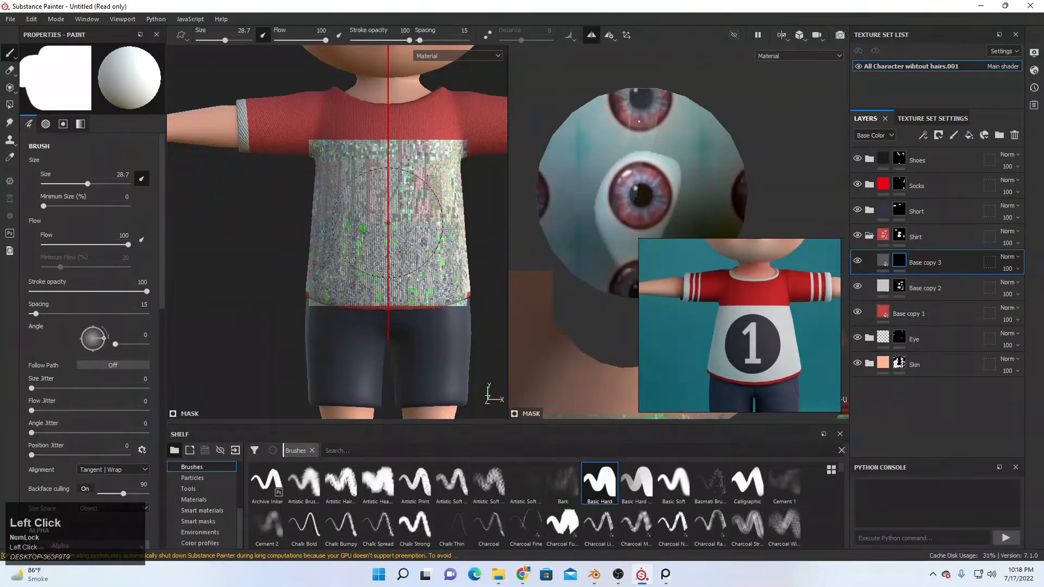
{"action": "key", "text": "ctrl+z"}
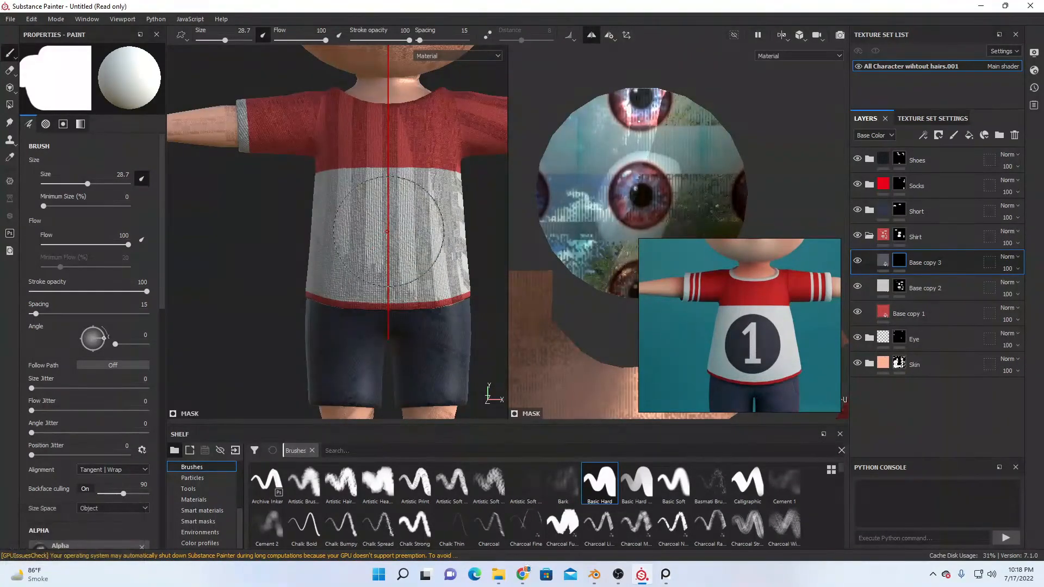
{"action": "left_click", "coordinate": [388, 231]}
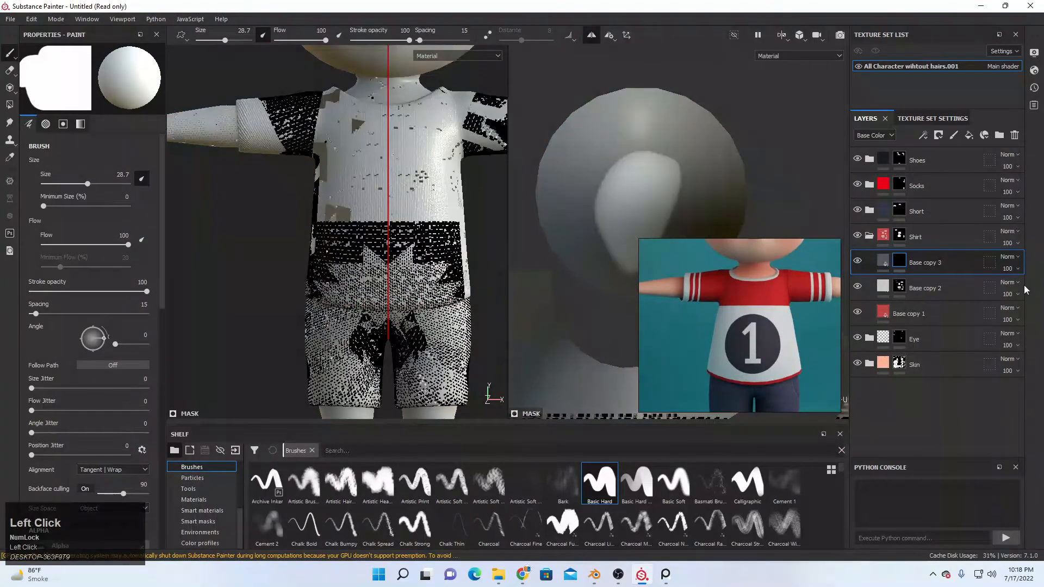
- Refresh Base copy 3 by toggling its visibility, check the circle on the whole character and turn symmetry off
{"action": "left_click", "coordinate": [858, 263]}
{"action": "left_click", "coordinate": [858, 263]}
{"action": "scroll", "coordinate": [346, 248], "scroll_direction": "up", "scroll_amount": 2}
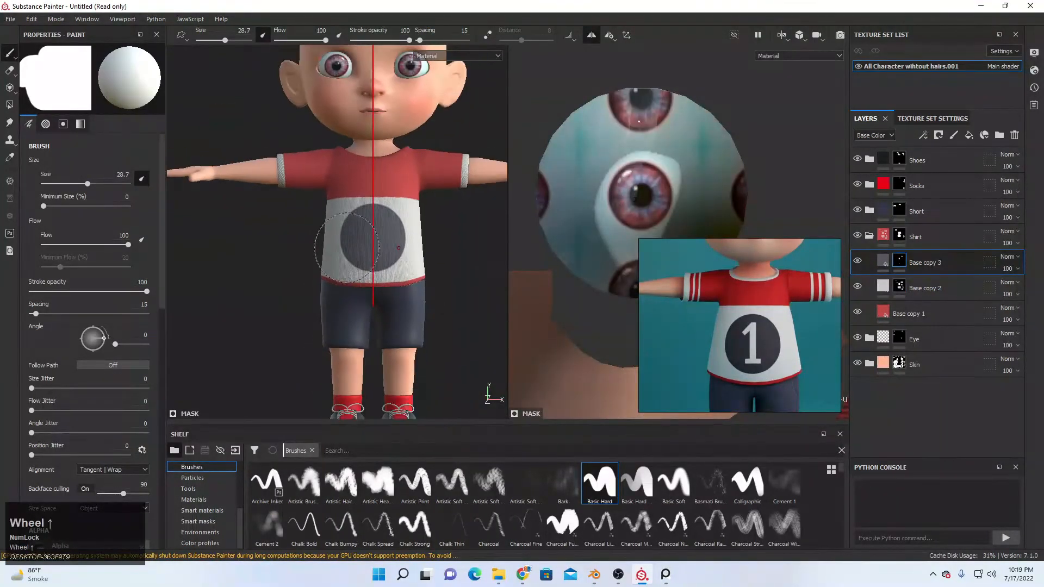
{"action": "left_click", "coordinate": [590, 36]}
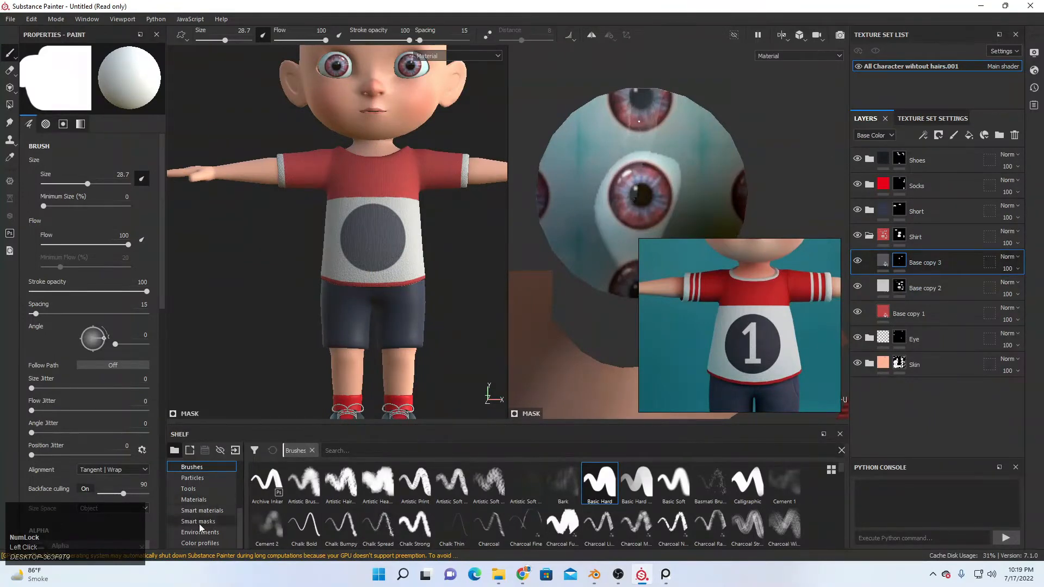
- Search the alphas for "text" and "font", and load the Font Courier Prime alpha into the brush
{"action": "scroll", "coordinate": [202, 495], "scroll_direction": "up", "scroll_amount": 5}
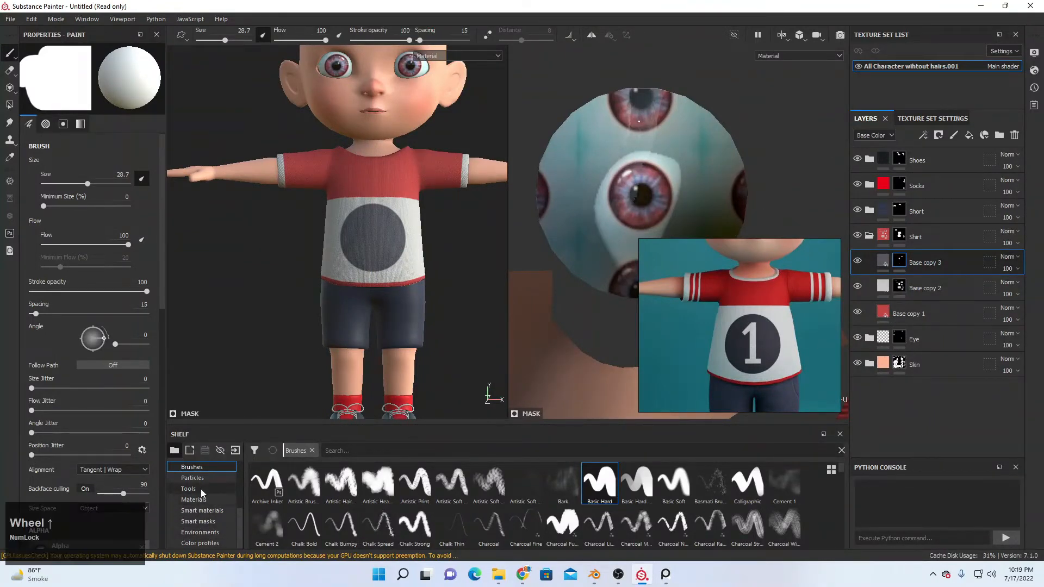
{"action": "left_click", "coordinate": [201, 489]}
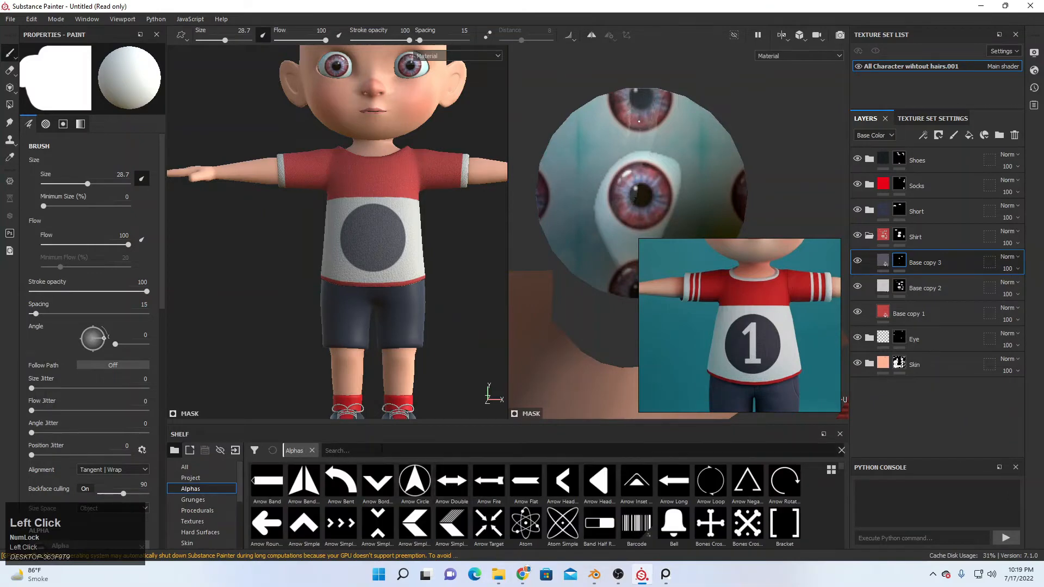
{"action": "type", "text": "text"}
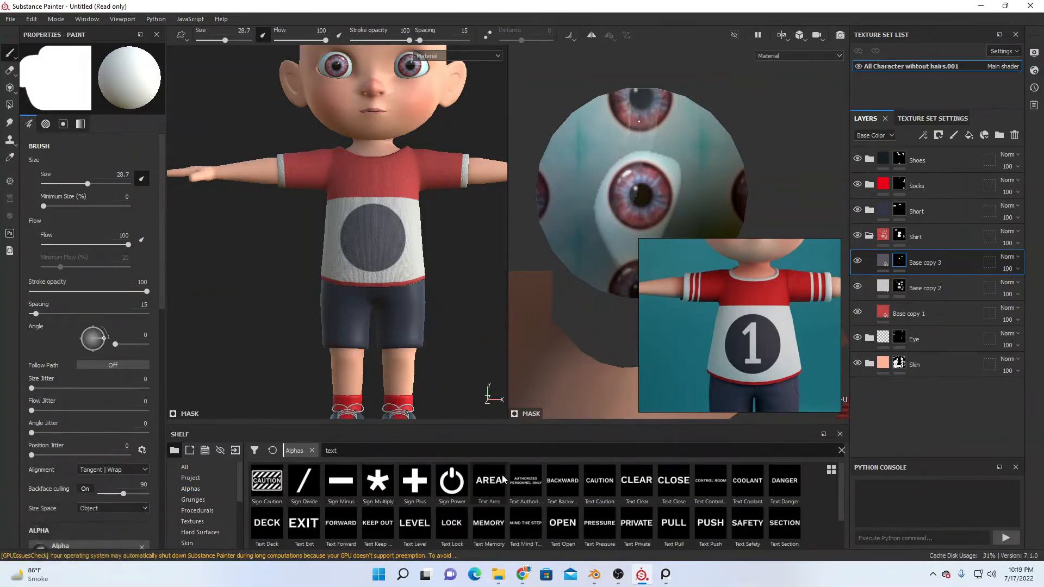
{"action": "left_click", "coordinate": [305, 445]}
{"action": "type", "text": "fo"}
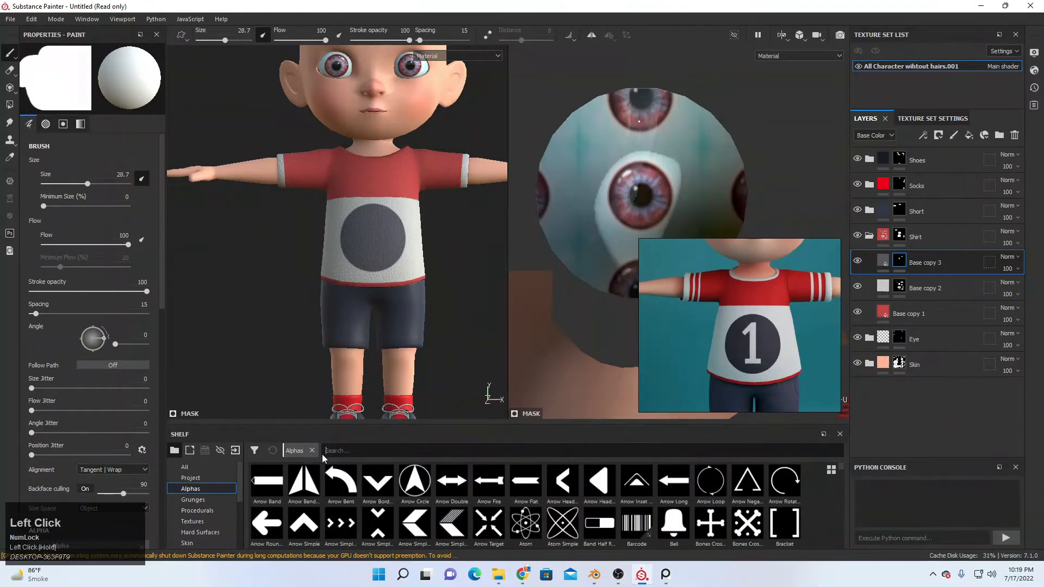
{"action": "type", "text": "t"}
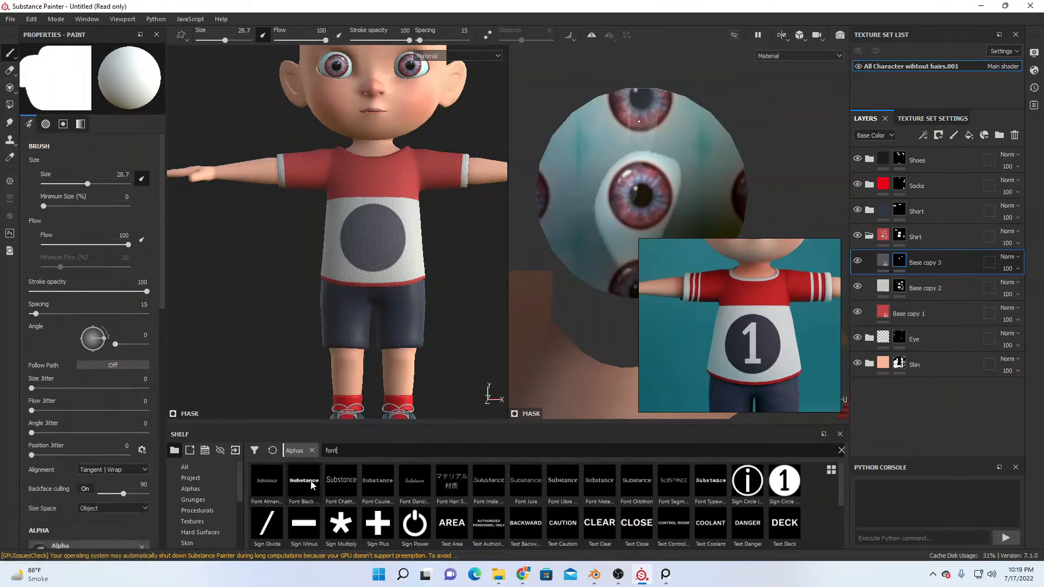
{"action": "left_click", "coordinate": [379, 485]}
- Set the font alpha's text to 1 and preview the numeral over the dark circle on the shirt
{"action": "scroll", "coordinate": [121, 396], "scroll_direction": "down", "scroll_amount": 3}
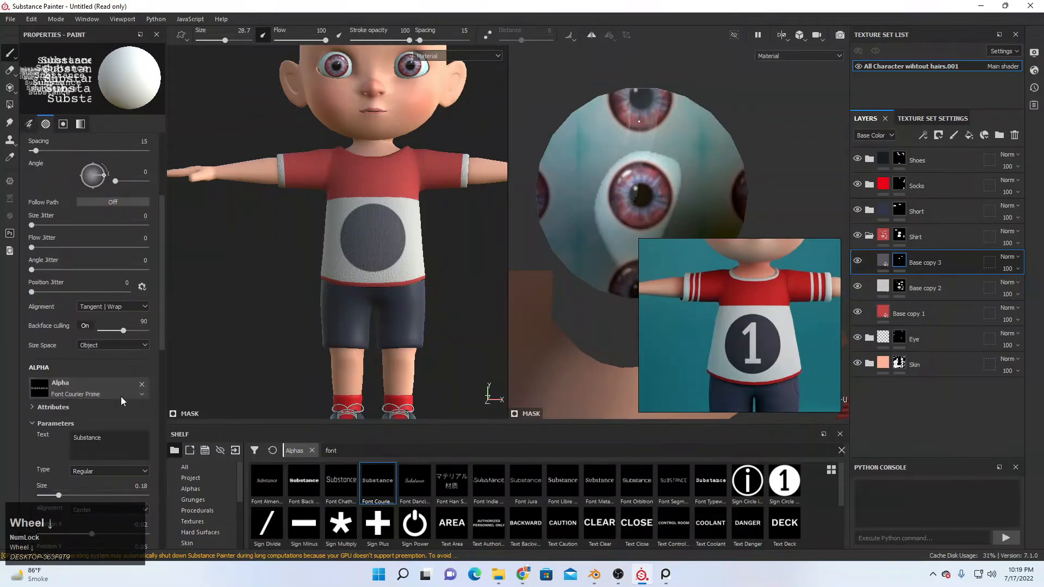
{"action": "type", "text": "1"}
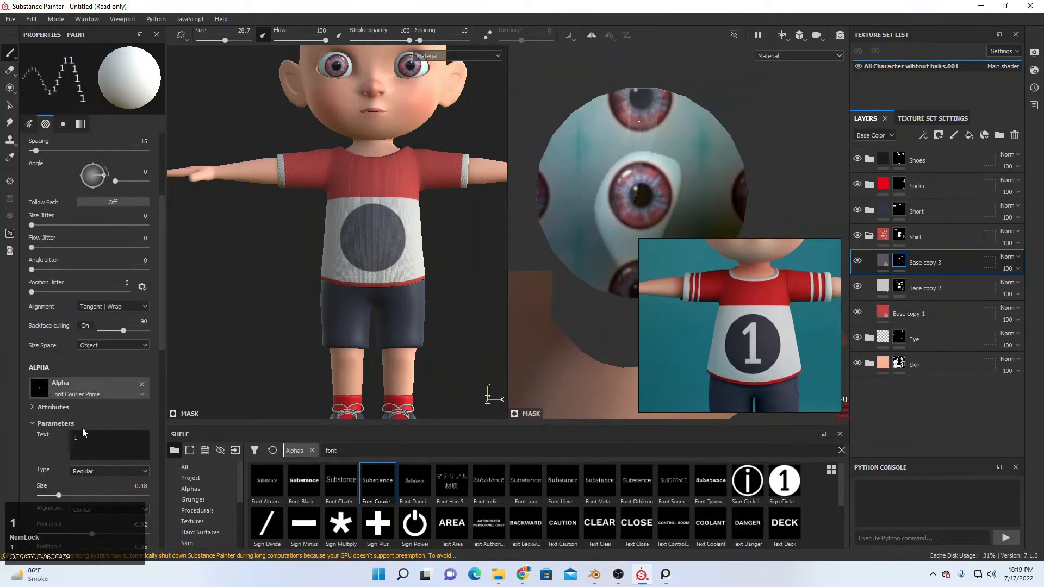
{"action": "left_click", "coordinate": [82, 427]}
{"action": "scroll", "coordinate": [438, 289], "scroll_direction": "down", "scroll_amount": 5}
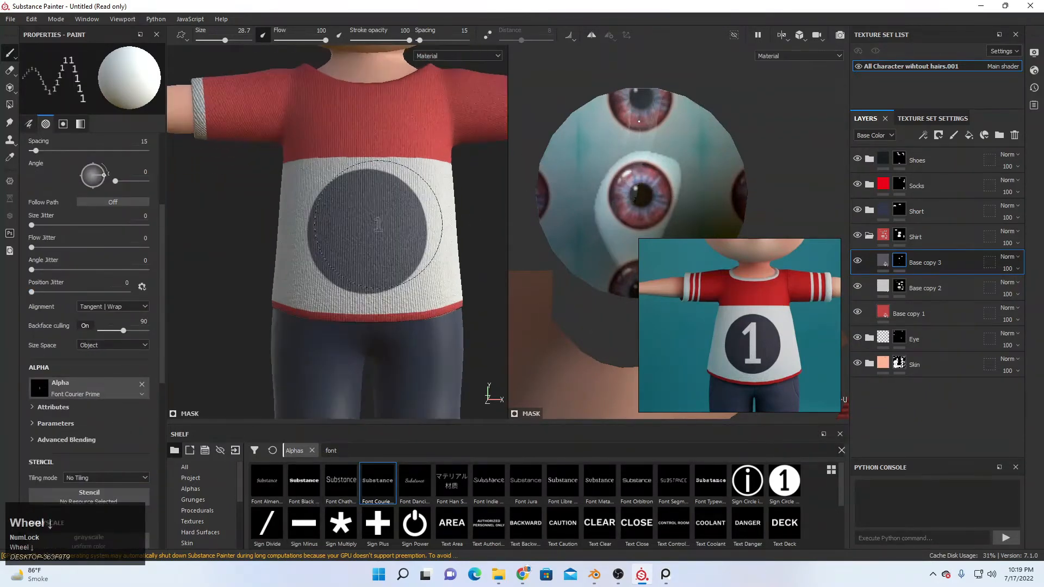
- Enlarge the numeral brush to size 120 so the 1 fits inside the dark circle on the shirt
{"action": "key", "text": "bracketright"}
{"action": "key", "text": "bracketright"}
{"action": "key", "text": "bracketright"}
{"action": "key", "text": "bracketright"}
{"action": "key", "text": "bracketright"}
{"action": "key", "text": "bracketright"}
{"action": "key", "text": "bracketright"}
{"action": "key", "text": "bracketright"}
{"action": "key", "text": "bracketright"}
{"action": "key", "text": "bracketright"}
{"action": "key", "text": "bracketright"}
{"action": "key", "text": "bracketright"}
{"action": "key", "text": "bracketright"}
{"action": "key", "text": "bracketright"}
{"action": "key", "text": "bracketright"}
{"action": "key", "text": "bracketright"}
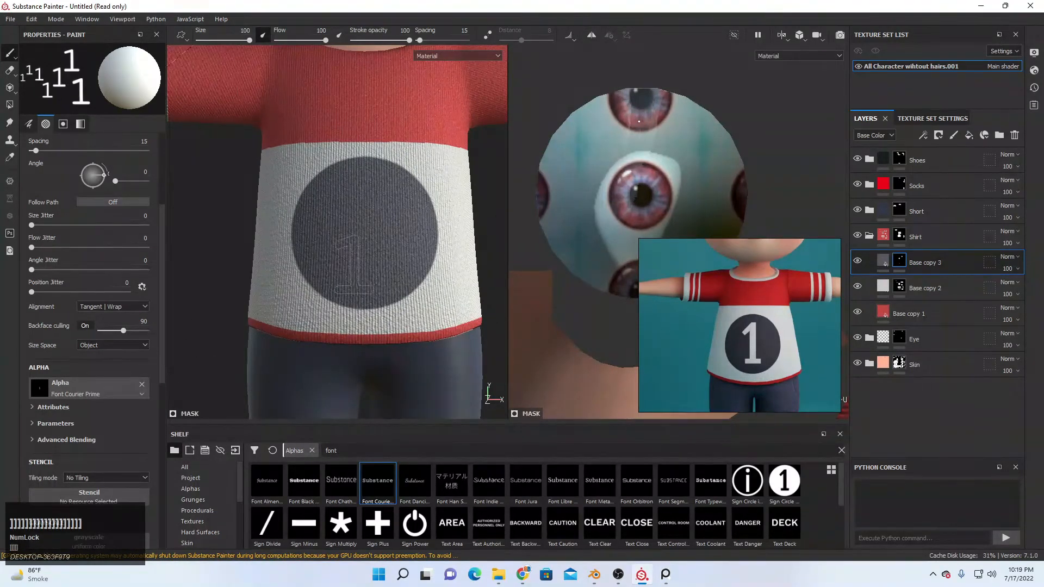
{"action": "key", "text": "bracketright"}
{"action": "key", "text": "bracketright"}
{"action": "left_click", "coordinate": [249, 41]}
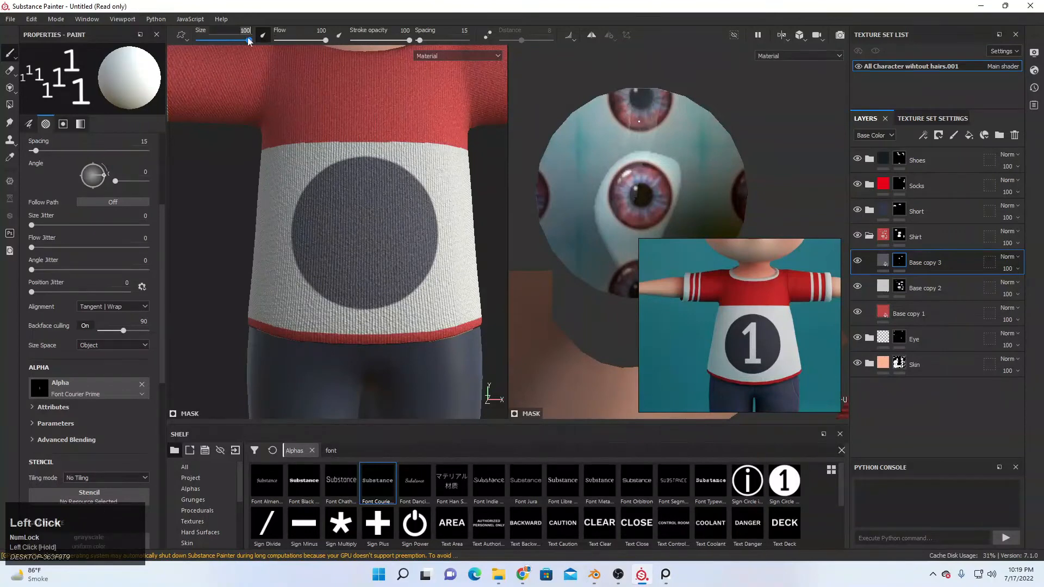
{"action": "key", "text": "Return"}
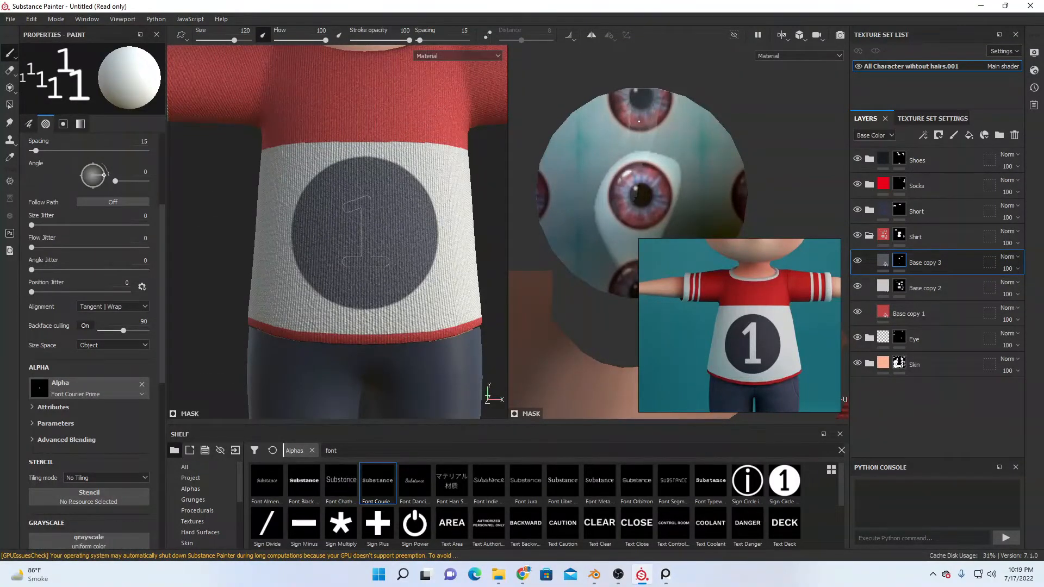
- Stamp the Courier Prime 1 in black at the centre of the dark circle on Base copy 3's mask, and toggle the layer's visibility
{"action": "left_click", "coordinate": [365, 231]}
{"action": "key", "text": "x"}
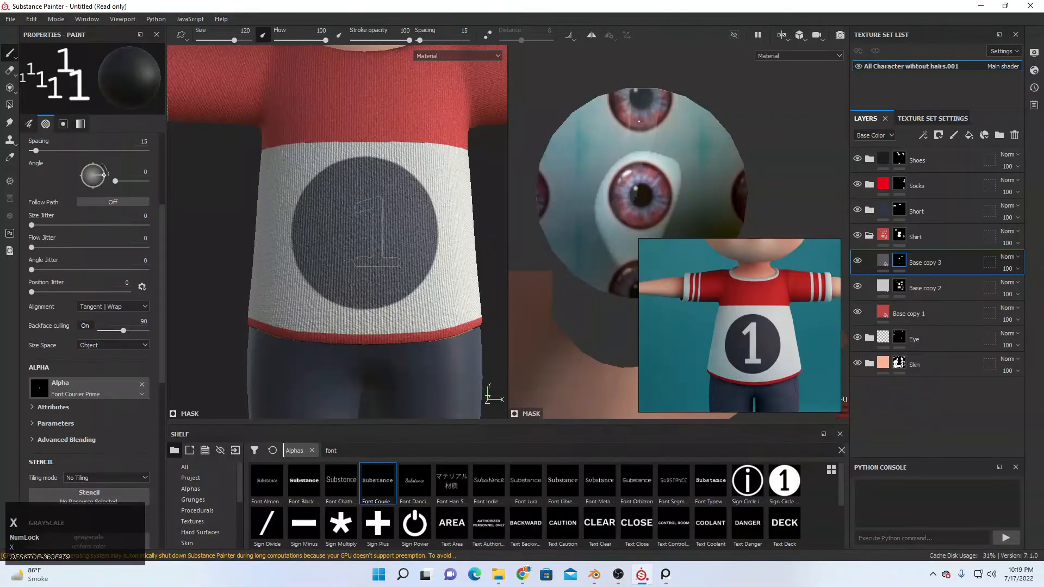
{"action": "left_click", "coordinate": [858, 262]}
{"action": "left_click", "coordinate": [858, 262]}
{"action": "scroll", "coordinate": [337, 245], "scroll_direction": "down", "scroll_amount": 5}
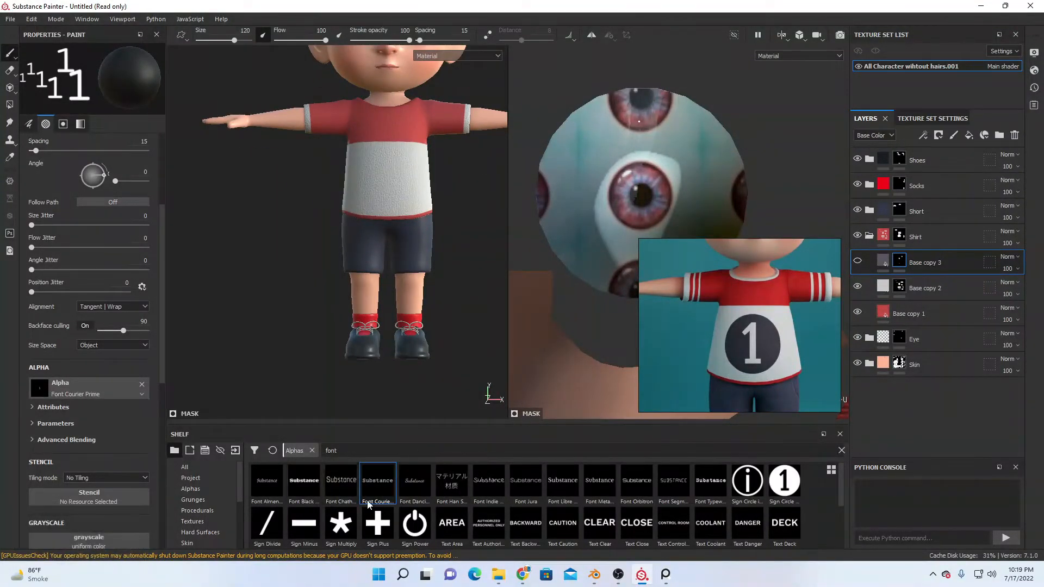
- Try the Font Chathura and Font Courier Prime alphas, load Font Black Ops One into the brush, and show Base copy 3
{"action": "left_click", "coordinate": [341, 481]}
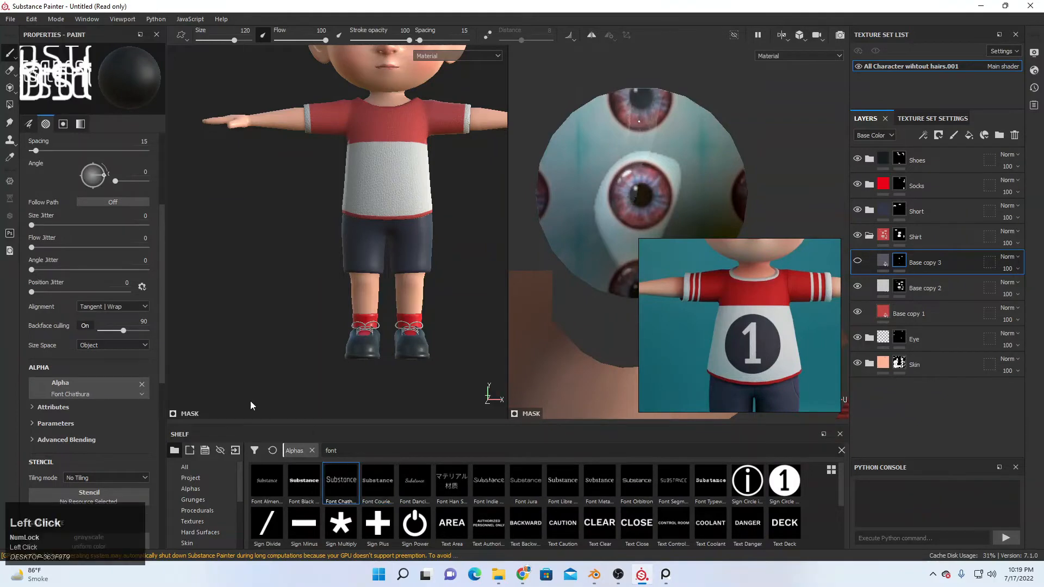
{"action": "scroll", "coordinate": [83, 420], "scroll_direction": "down", "scroll_amount": 5}
{"action": "scroll", "coordinate": [69, 261], "scroll_direction": "up", "scroll_amount": 3}
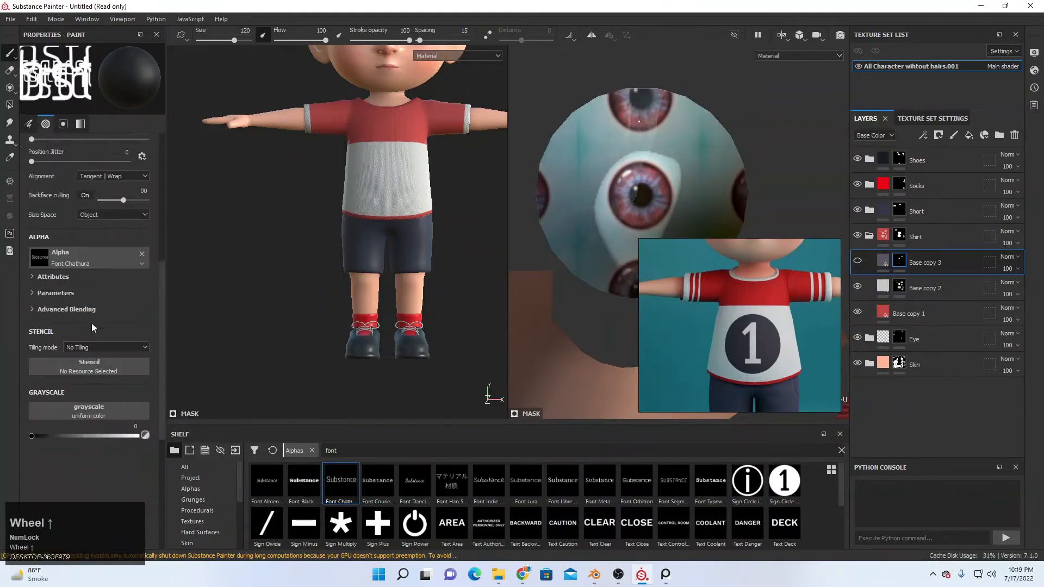
{"action": "left_click", "coordinate": [390, 485]}
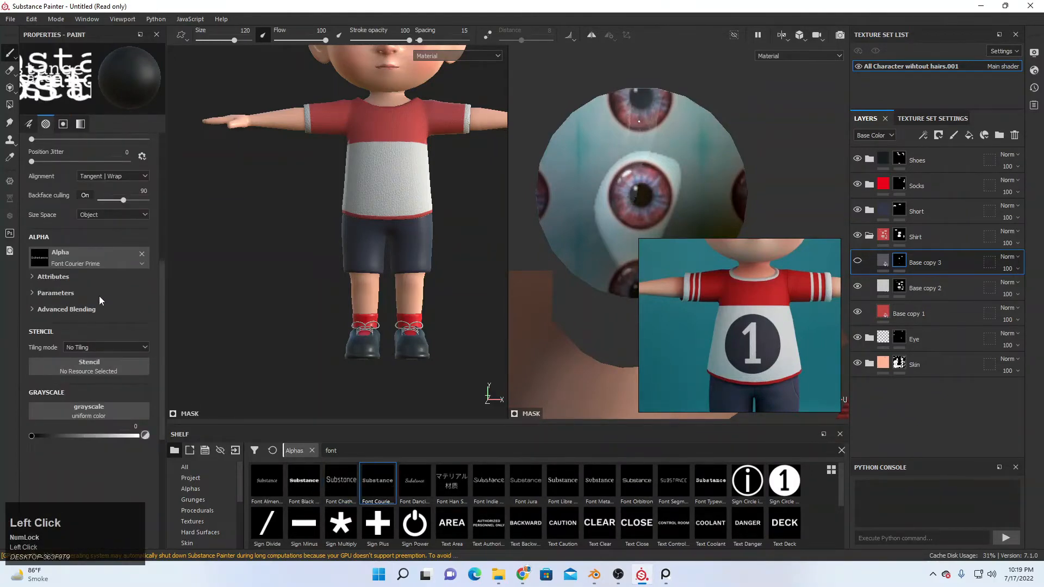
{"action": "left_click", "coordinate": [288, 474]}
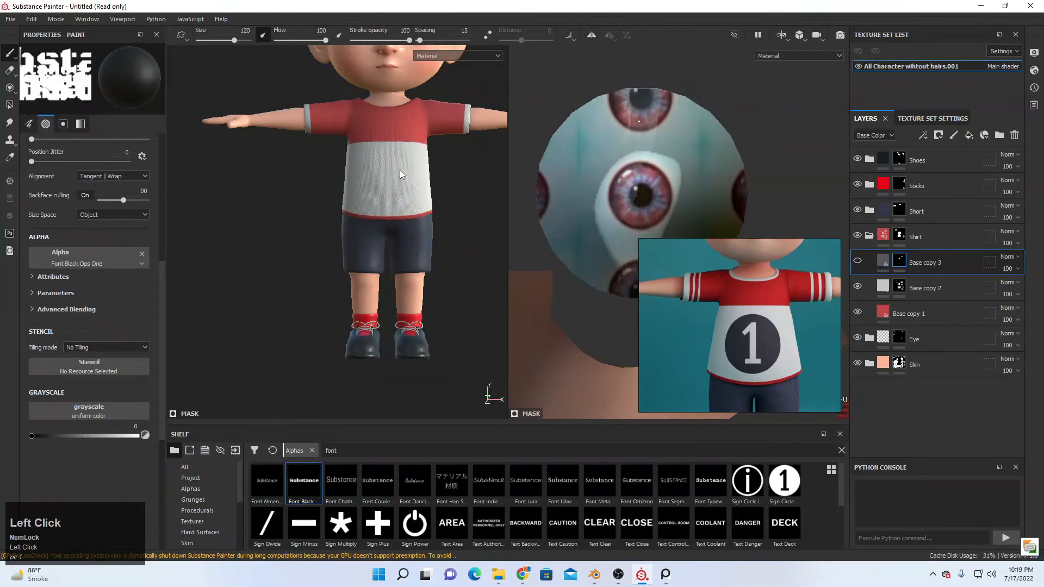
{"action": "left_click", "coordinate": [858, 260]}
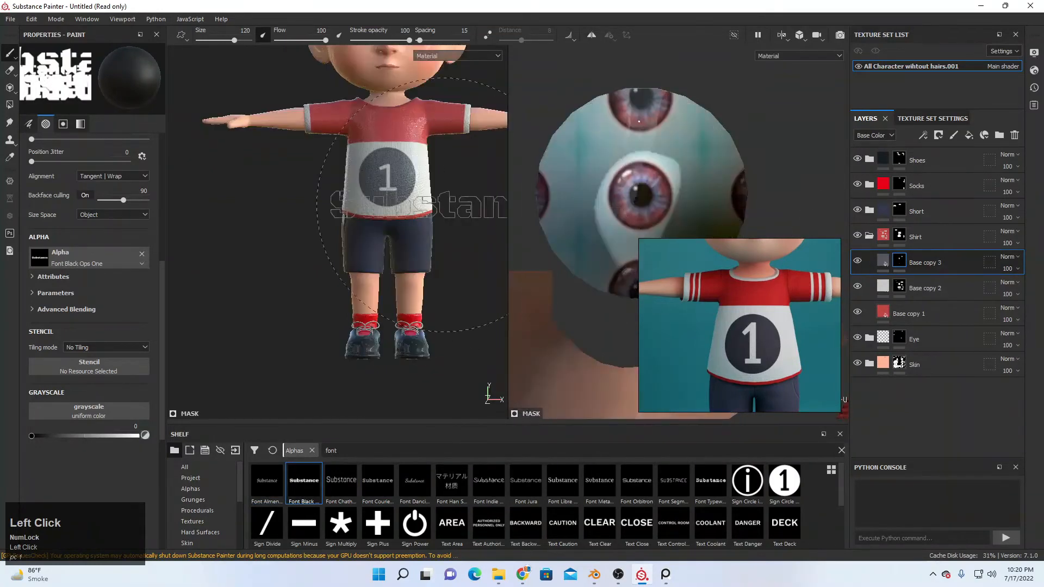
- Set the text parameter of the Font Black Ops One alpha to 1
{"action": "scroll", "coordinate": [106, 338], "scroll_direction": "up", "scroll_amount": 2}
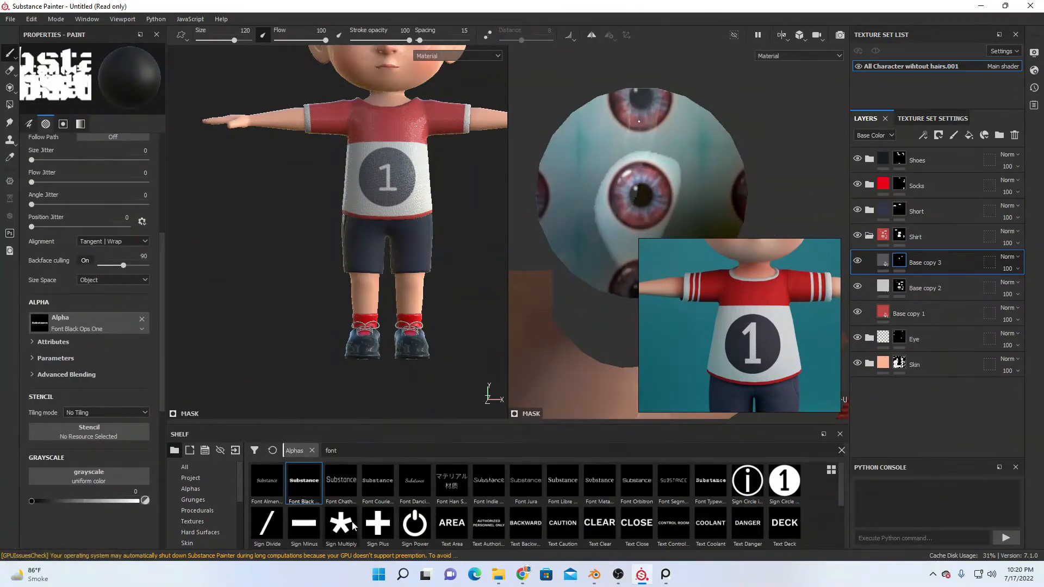
{"action": "scroll", "coordinate": [92, 406], "scroll_direction": "up", "scroll_amount": 5}
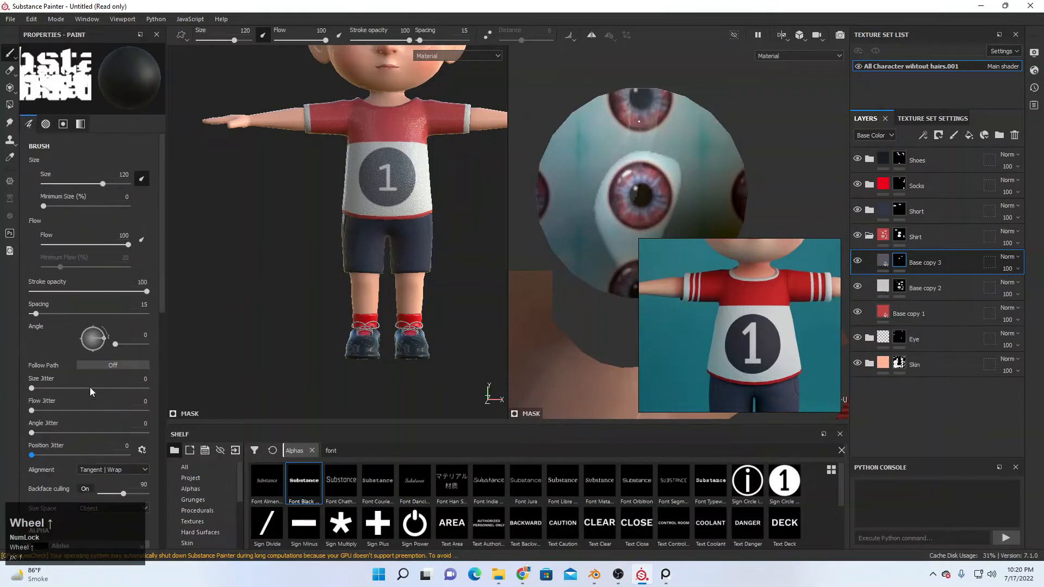
{"action": "scroll", "coordinate": [90, 387], "scroll_direction": "down", "scroll_amount": 8}
{"action": "scroll", "coordinate": [90, 387], "scroll_direction": "up", "scroll_amount": 2}
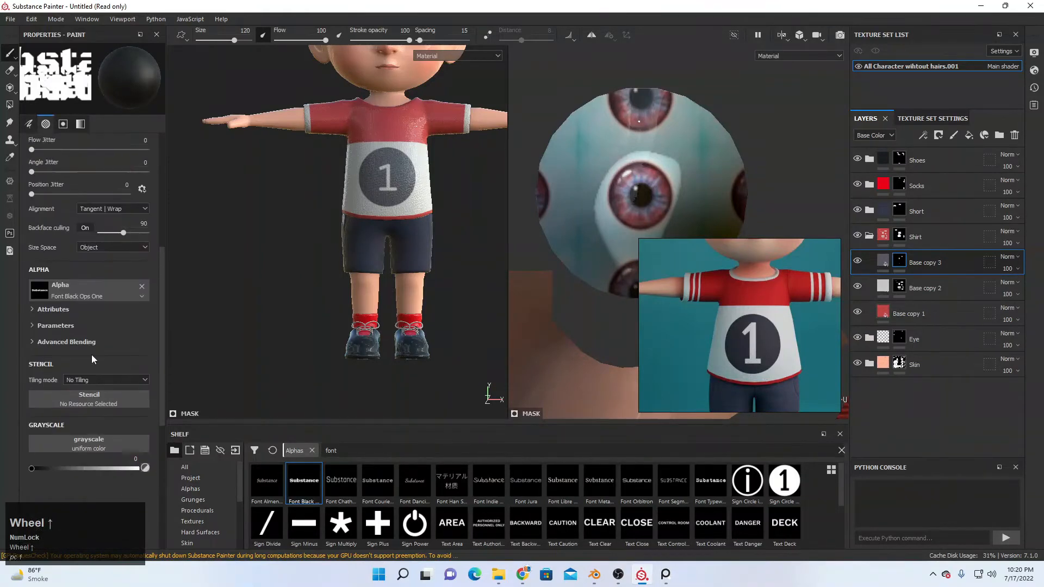
{"action": "left_click", "coordinate": [67, 326]}
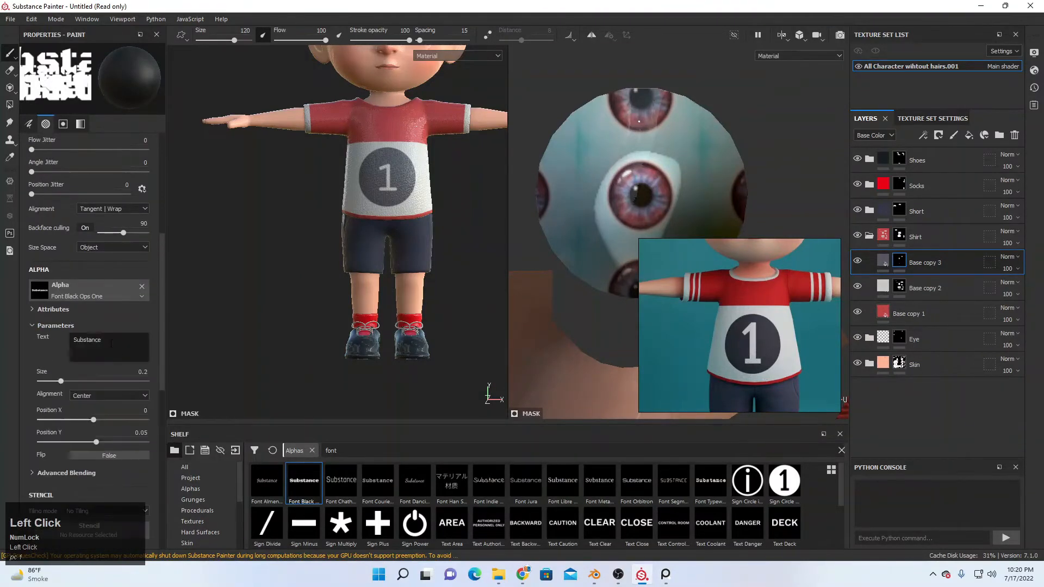
{"action": "type", "text": "1"}
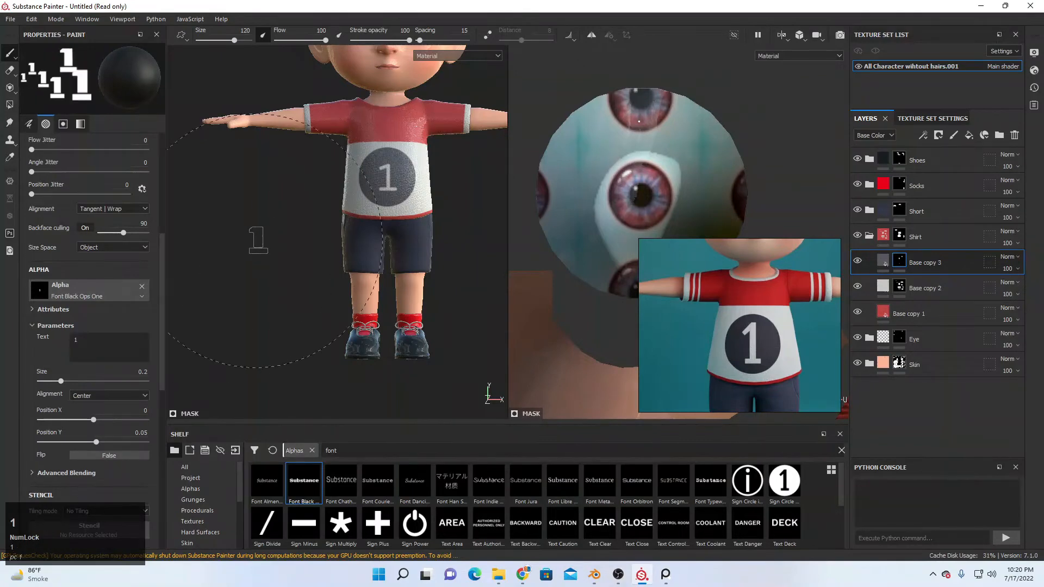
- Stamp the bolder Black Ops One 1 over the existing numeral at the centre of the dark circle
{"action": "scroll", "coordinate": [348, 184], "scroll_direction": "up", "scroll_amount": 4}
{"action": "middle_click_drag", "start_coordinate": [390, 196], "coordinate": [394, 218], "text": "alt"}
{"action": "scroll", "coordinate": [388, 191], "scroll_direction": "up", "scroll_amount": 4}
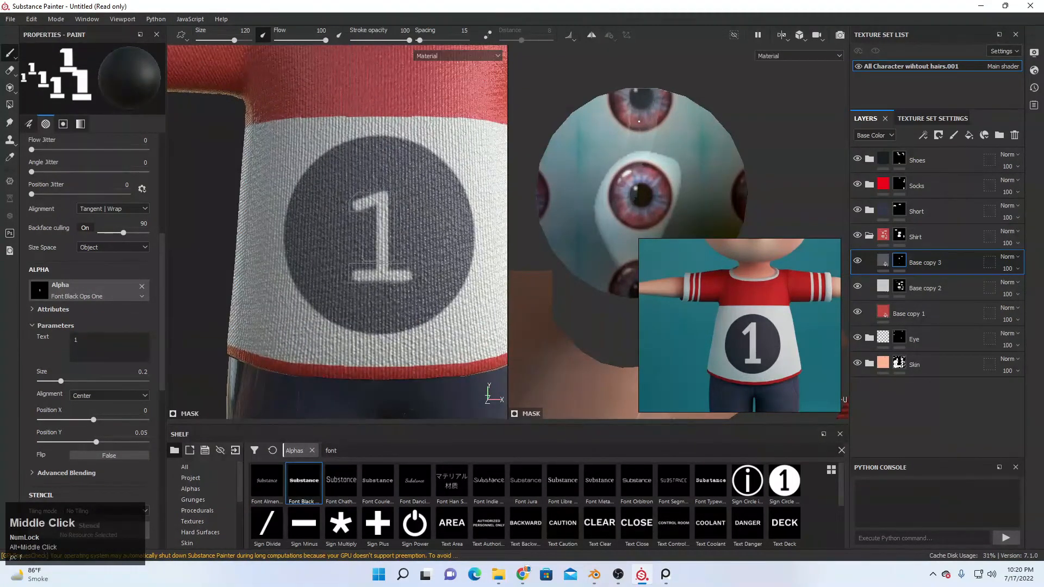
{"action": "left_click", "coordinate": [379, 238]}
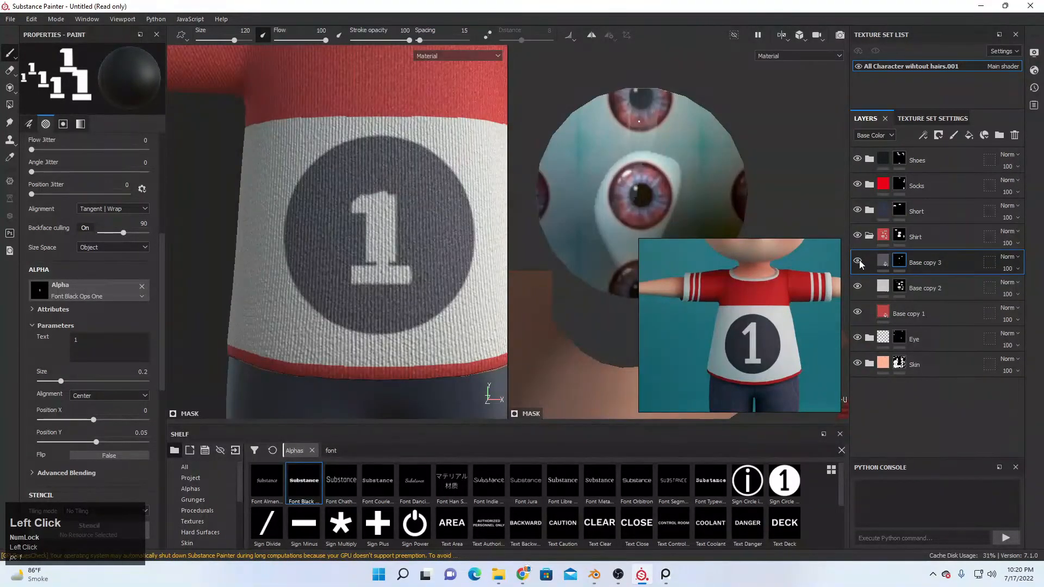
- Try to clear the mask of Base copy 3 while toggling its visibility, and undo the change
{"action": "left_click", "coordinate": [857, 261]}
{"action": "right_click", "coordinate": [924, 263]}
{"action": "left_click", "coordinate": [950, 37]}
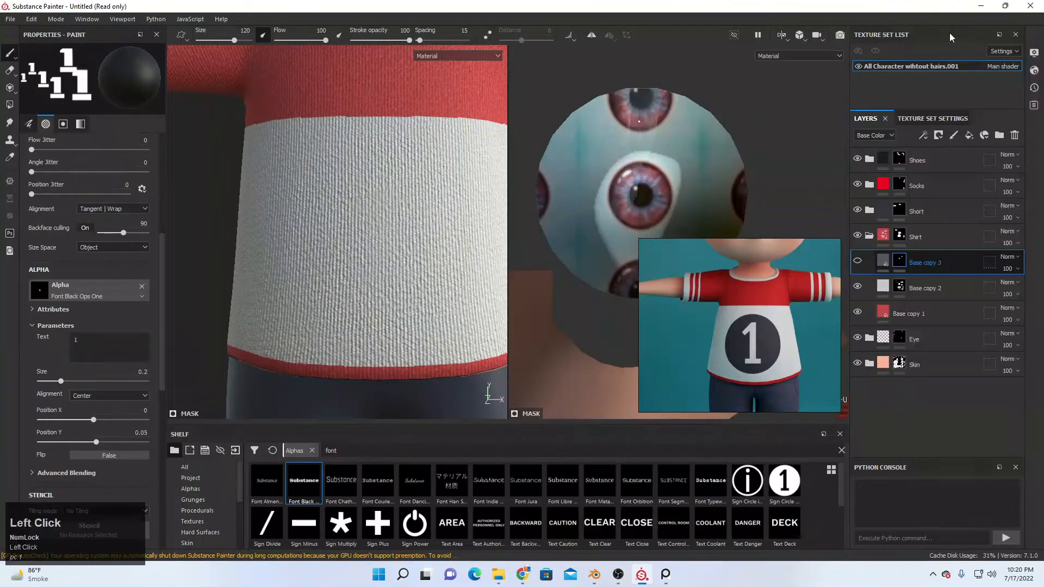
{"action": "right_click", "coordinate": [925, 254]}
{"action": "left_click", "coordinate": [932, 23]}
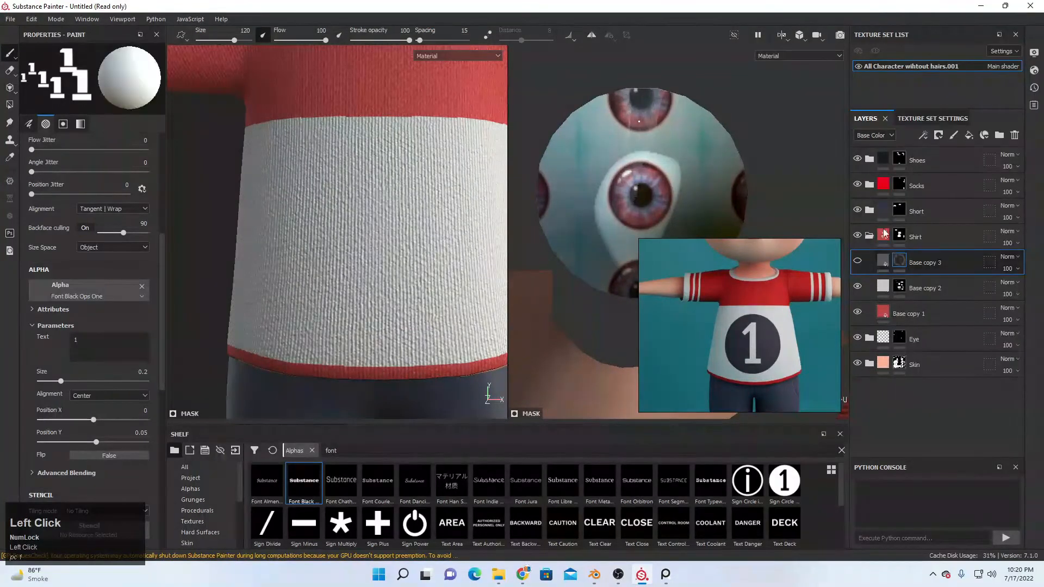
{"action": "left_click", "coordinate": [857, 261]}
{"action": "left_click", "coordinate": [864, 260]}
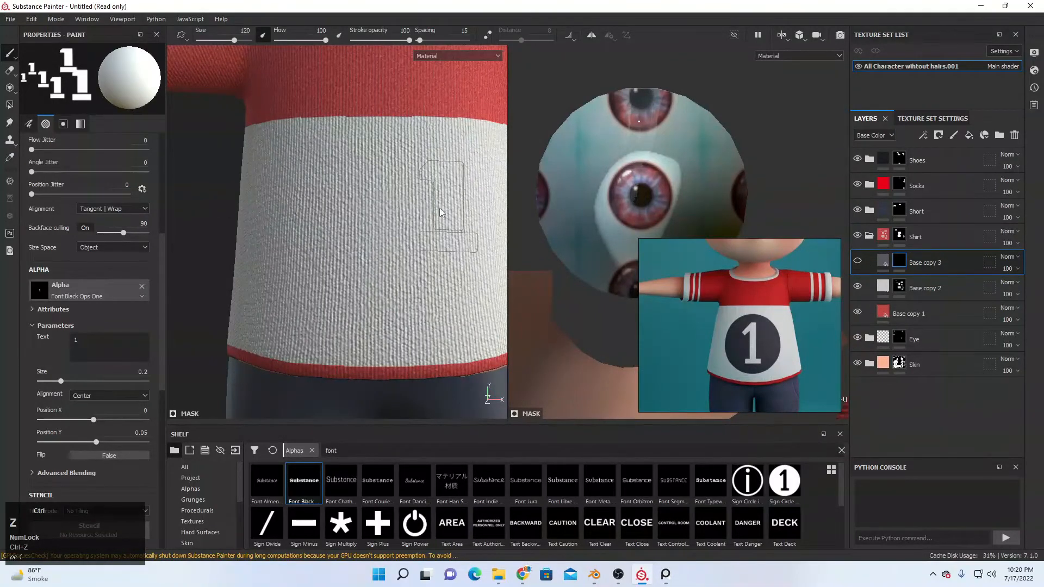
{"action": "key", "text": "ctrl+z"}
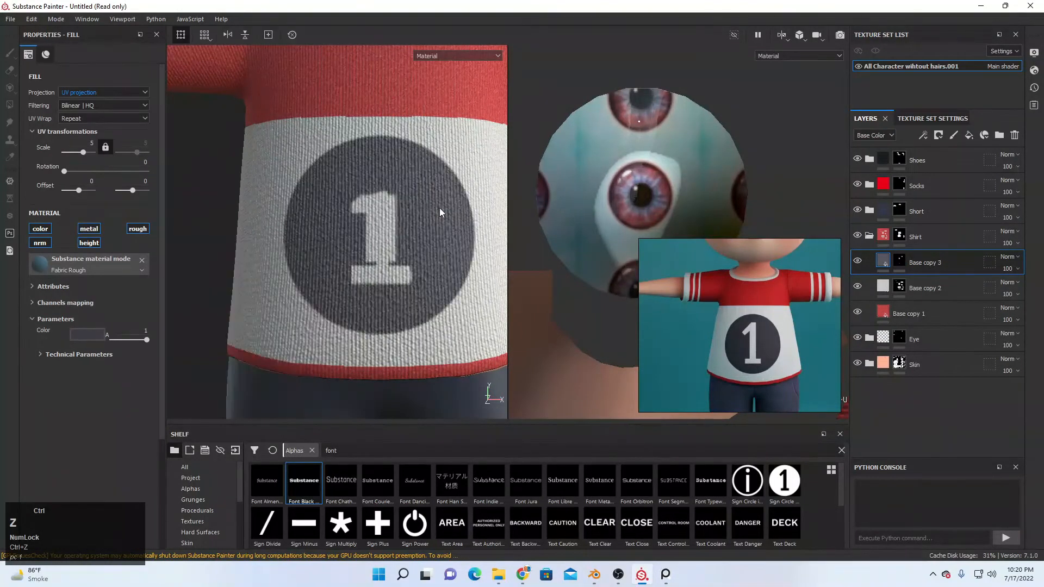
- Hide and show Base copy 2 to check which layer shows through the numeral on the shirt
{"action": "mouse_move", "coordinate": [914, 287]}
{"action": "left_mouse_down"}
{"action": "mouse_move", "coordinate": [896, 275]}
{"action": "mouse_move", "coordinate": [909, 262]}
{"action": "mouse_move", "coordinate": [917, 291]}
{"action": "mouse_move", "coordinate": [920, 266]}
{"action": "left_mouse_up"}
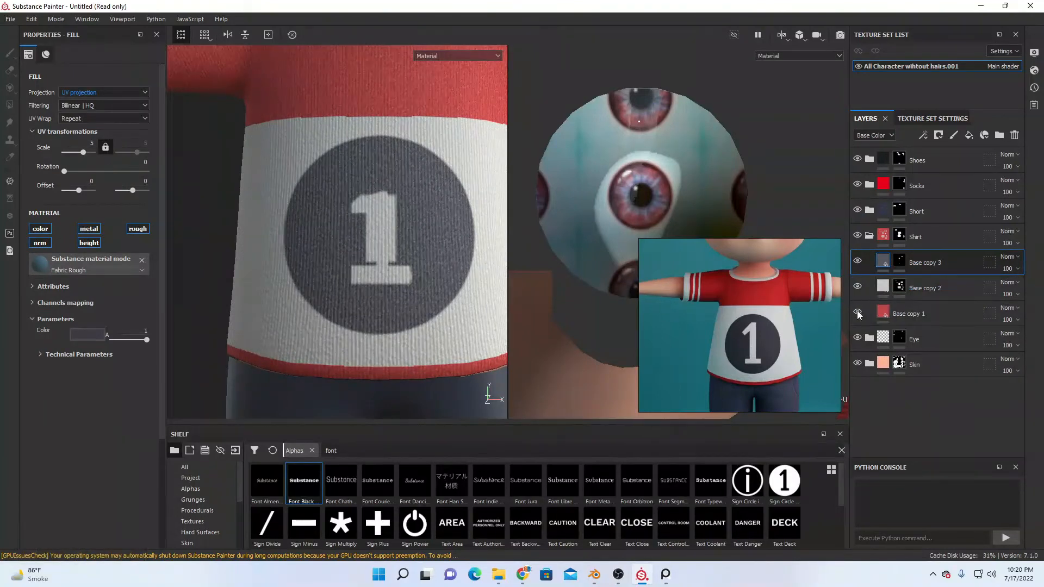
{"action": "left_click", "coordinate": [857, 286]}
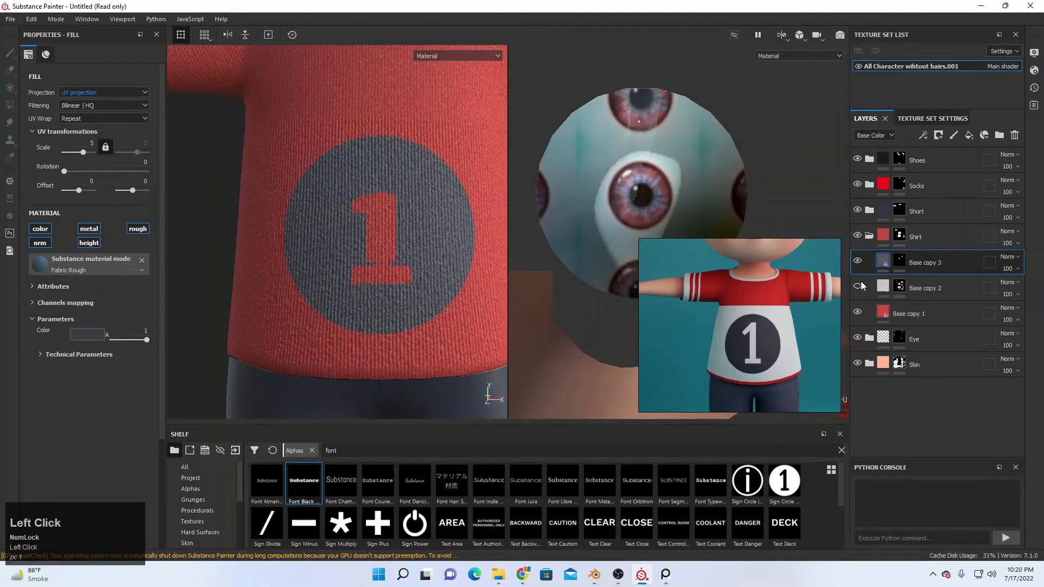
{"action": "left_click", "coordinate": [860, 285]}
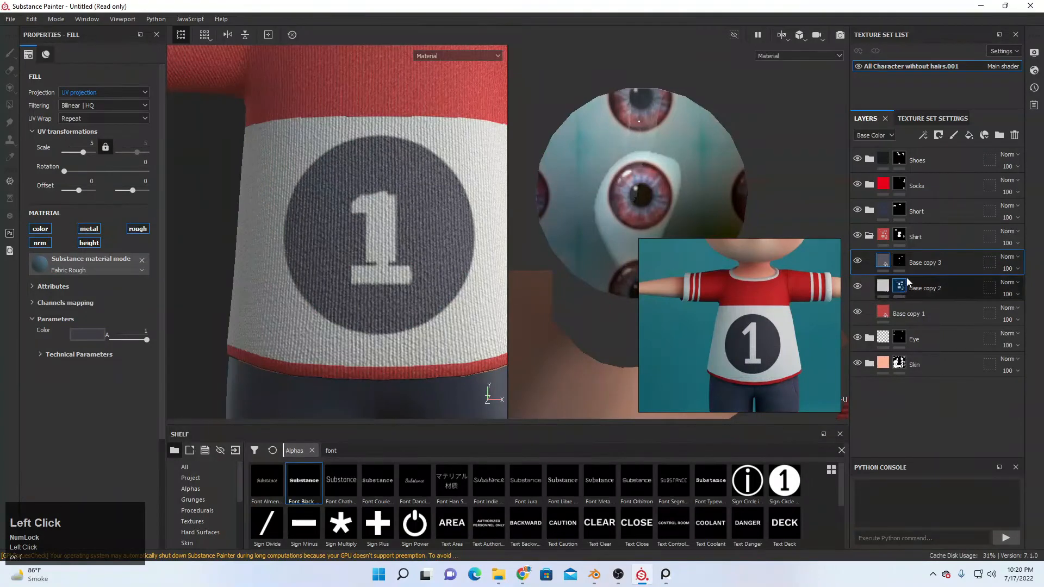
- Paint over the numeral in white on Base copy 3's mask with the Basic Hard brush, and refresh the layer by toggling its visibility
{"action": "left_click", "coordinate": [899, 261]}
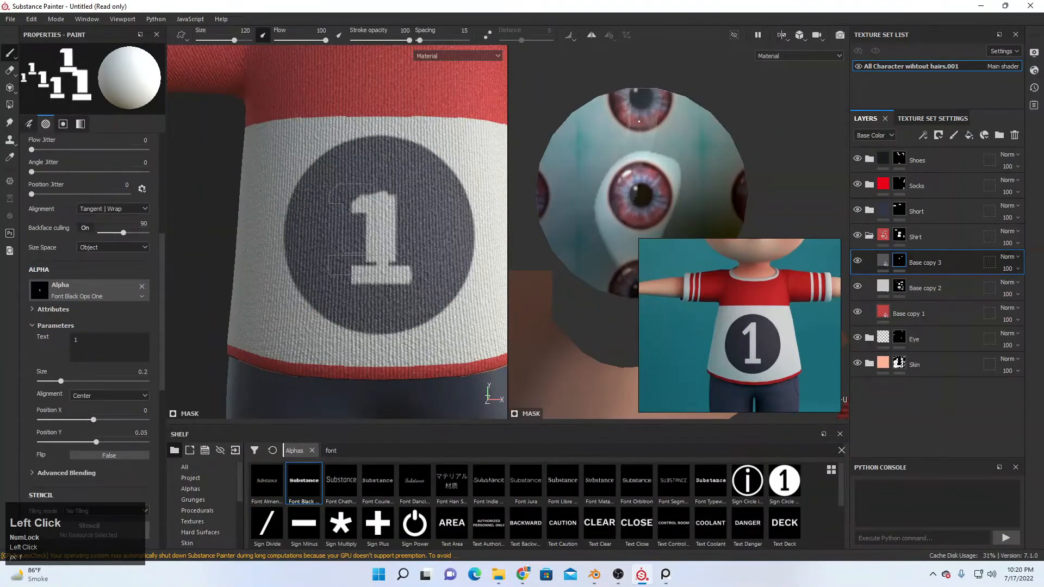
{"action": "scroll", "coordinate": [198, 523], "scroll_direction": "down", "scroll_amount": 3}
{"action": "left_click", "coordinate": [202, 541]}
{"action": "left_click", "coordinate": [195, 532]}
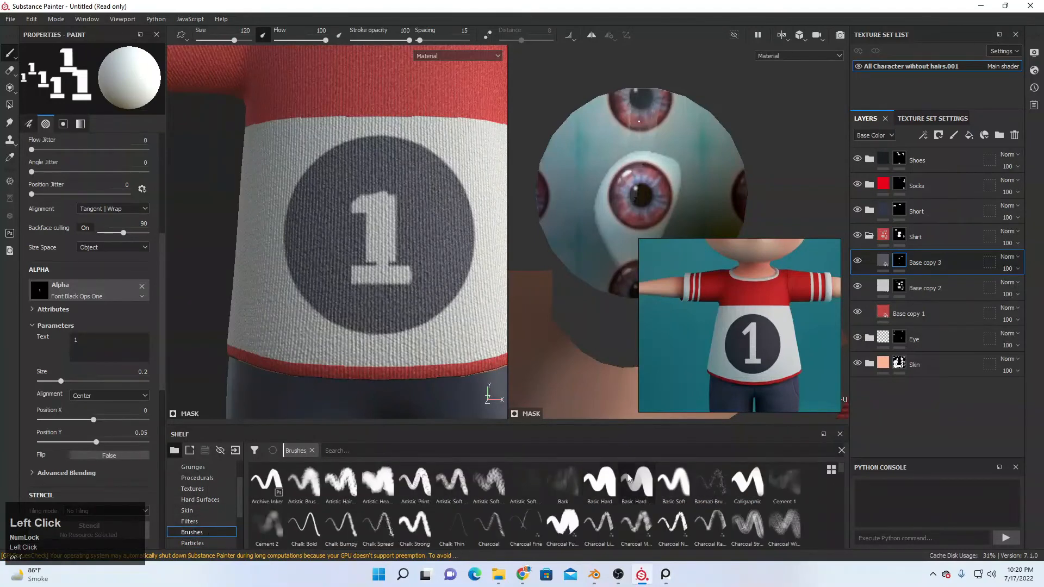
{"action": "left_click", "coordinate": [599, 481]}
{"action": "mouse_move", "coordinate": [399, 277]}
{"action": "left_mouse_down"}
{"action": "mouse_move", "coordinate": [381, 272]}
{"action": "mouse_move", "coordinate": [396, 204]}
{"action": "left_mouse_up"}
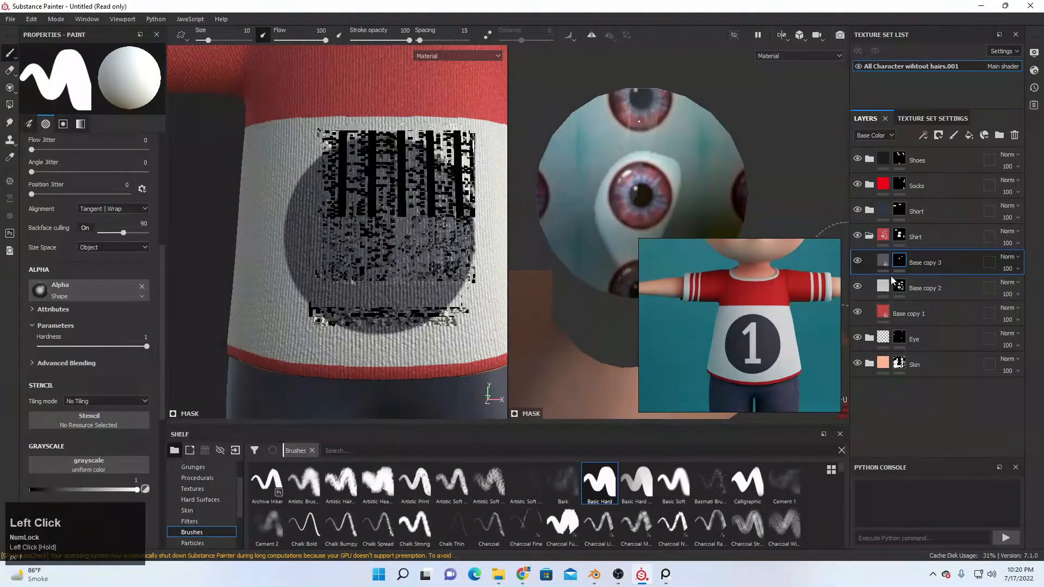
{"action": "left_click", "coordinate": [858, 263]}
{"action": "left_click", "coordinate": [857, 262]}
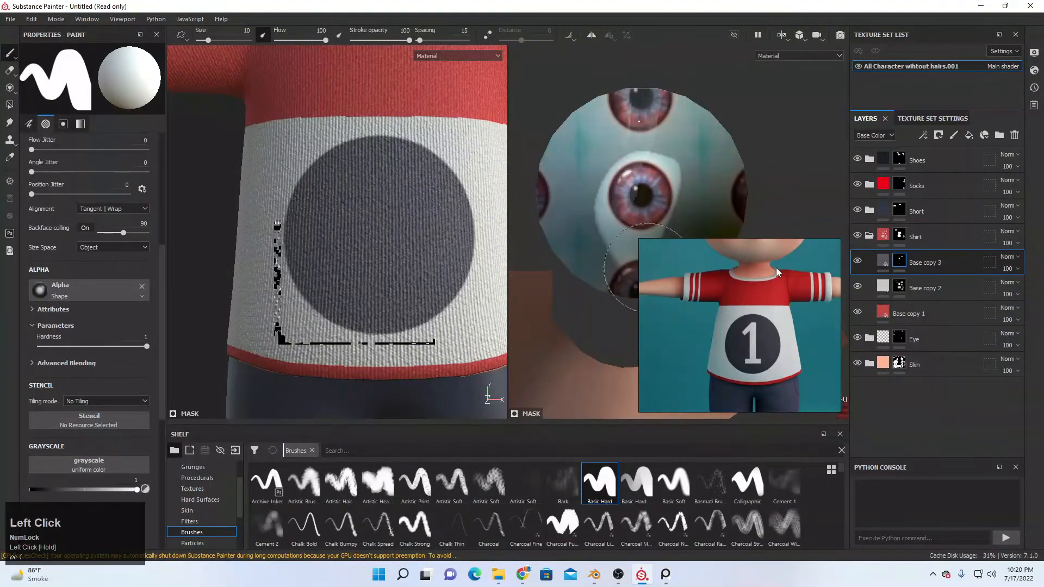
{"action": "left_click", "coordinate": [858, 262]}
{"action": "left_click", "coordinate": [857, 261]}
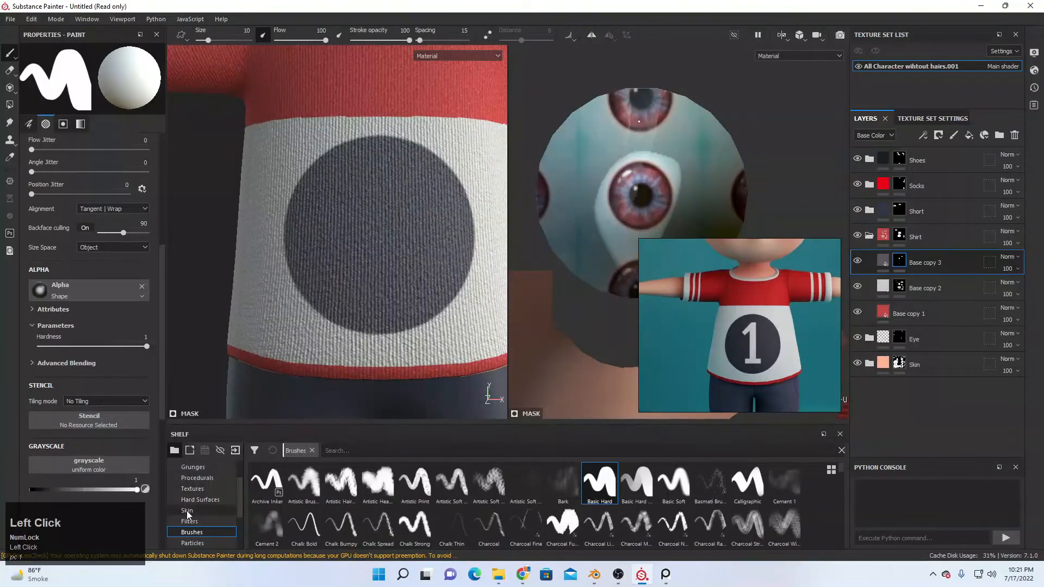
- Search the alphas for "font", load Font Black Ops One into the brush again and set its text to 1
{"action": "scroll", "coordinate": [187, 514], "scroll_direction": "down", "scroll_amount": 3}
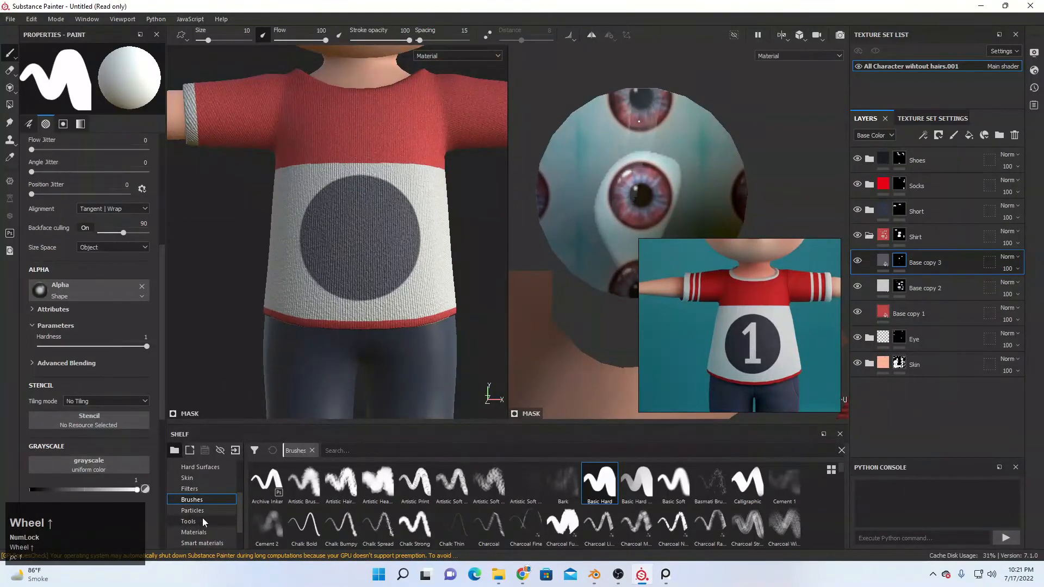
{"action": "scroll", "coordinate": [204, 522], "scroll_direction": "up", "scroll_amount": 3}
{"action": "left_click", "coordinate": [193, 489]}
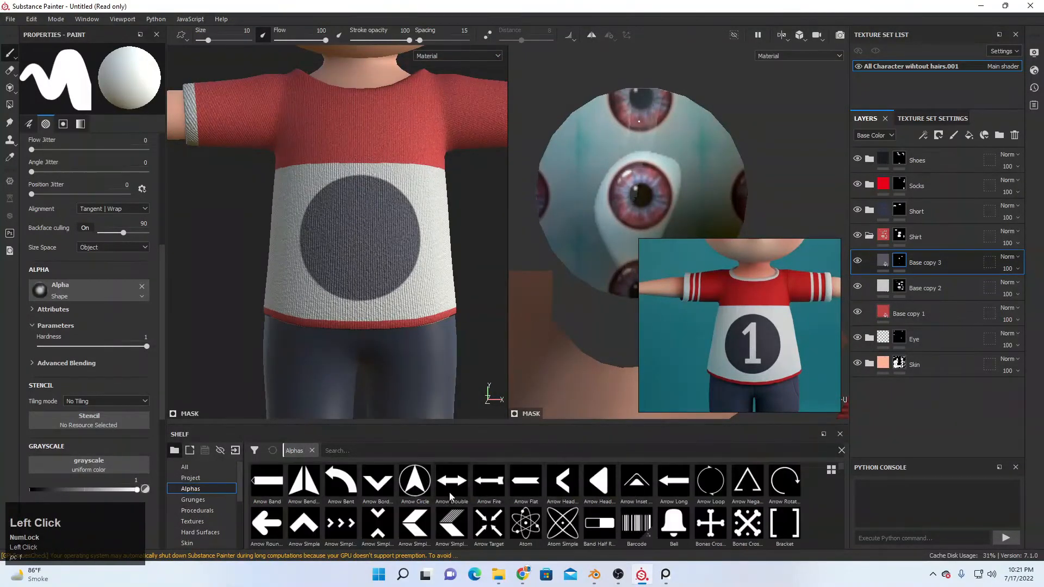
{"action": "type", "text": "font"}
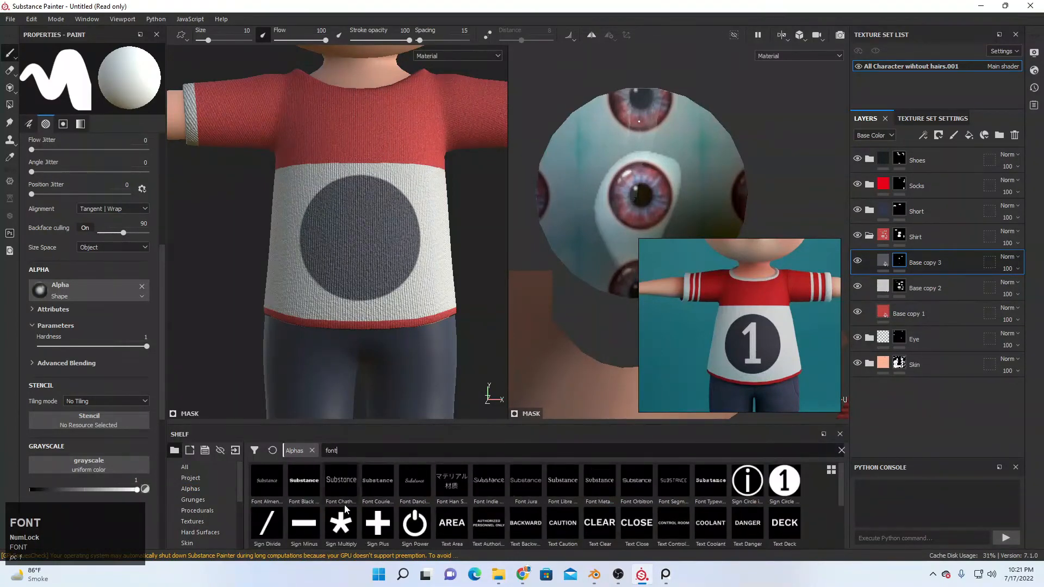
{"action": "left_click", "coordinate": [304, 482]}
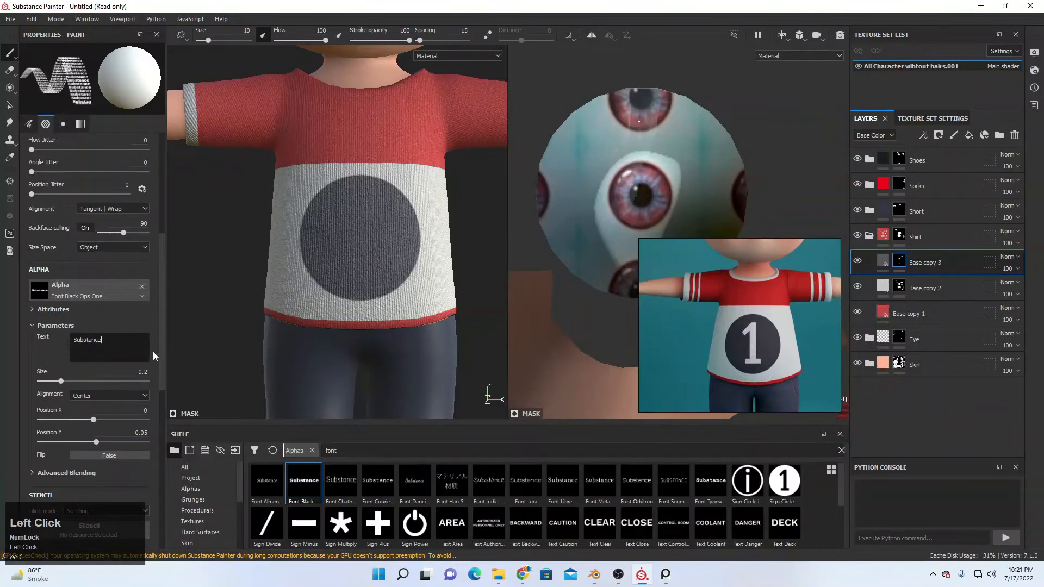
{"action": "type", "text": "1"}
{"action": "left_click", "coordinate": [57, 373]}
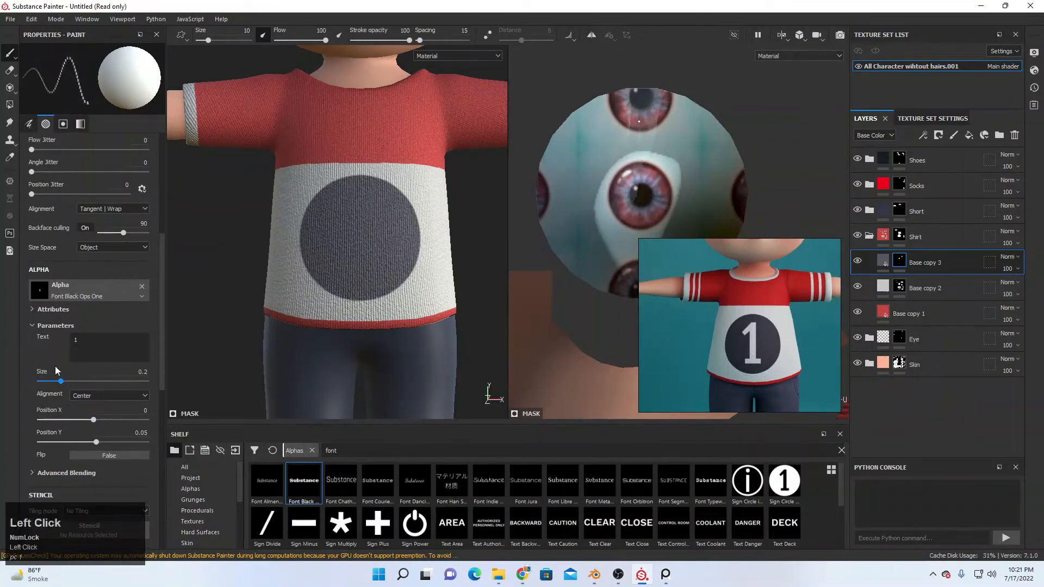
{"action": "scroll", "coordinate": [382, 233], "scroll_direction": "down", "scroll_amount": 2}
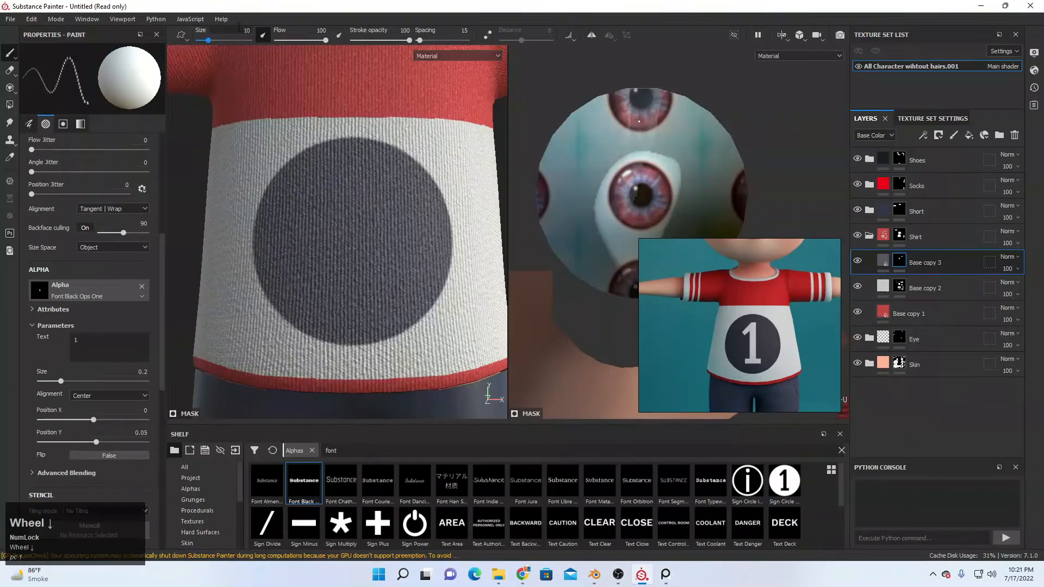
- Set the brush size to 130 and stamp the numeral 1 in black on Base copy 3's mask, centred in the shirt's dark circle
{"action": "left_click", "coordinate": [239, 30]}
{"action": "type", "text": "1"}
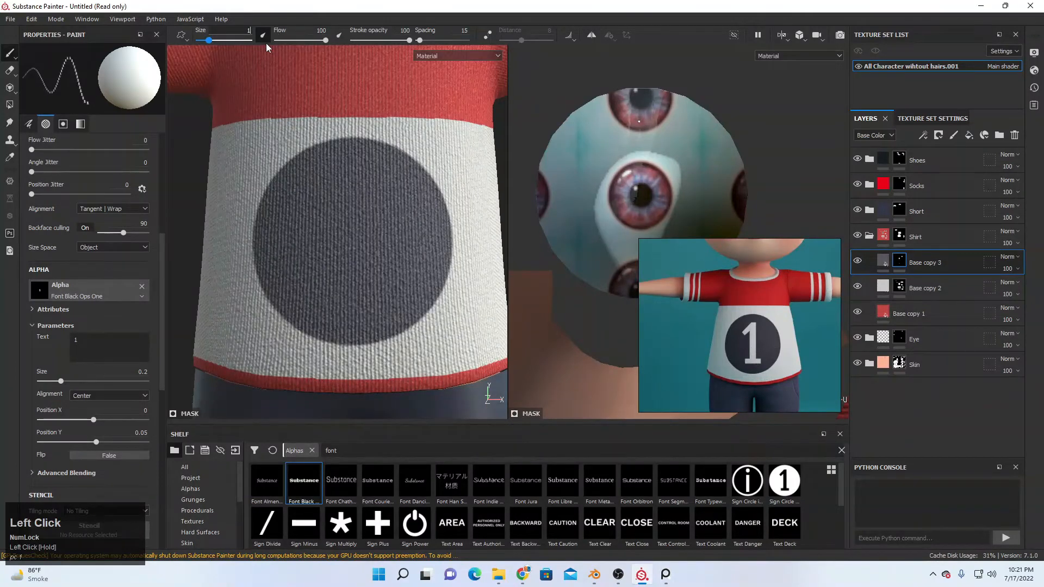
{"action": "type", "text": "30"}
{"action": "key", "text": "Return"}
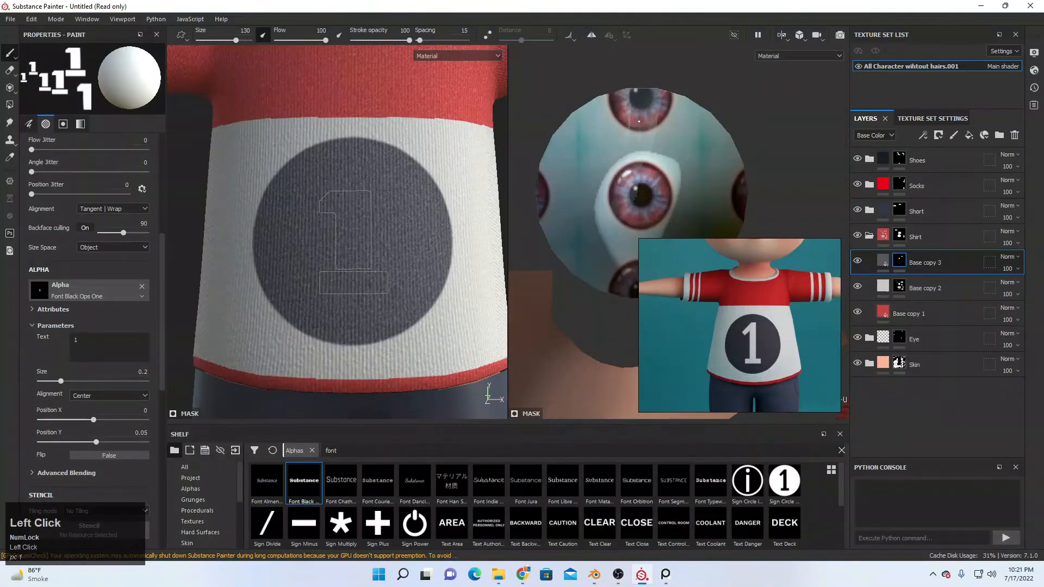
{"action": "key", "text": "x"}
{"action": "left_click", "coordinate": [353, 242]}
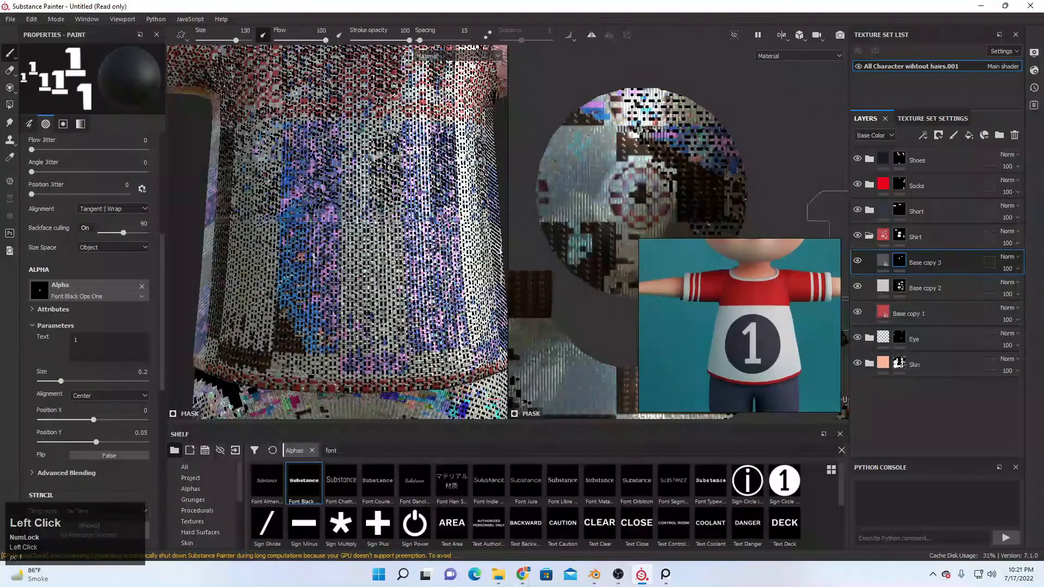
{"action": "scroll", "coordinate": [418, 349], "scroll_direction": "up", "scroll_amount": 8}
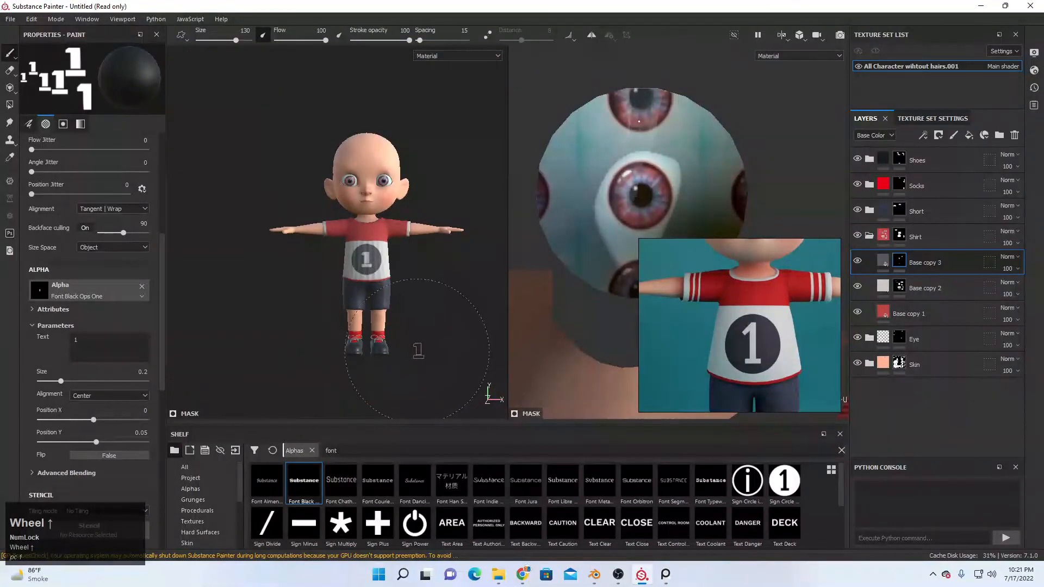
{"action": "middle_click_drag", "start_coordinate": [431, 310], "coordinate": [445, 270], "text": "alt"}
{"action": "scroll", "coordinate": [428, 295], "scroll_direction": "down", "scroll_amount": 6}
{"action": "mouse_move", "coordinate": [445, 271]}
{"action": "left_mouse_down", "text": "alt"}
{"action": "mouse_move", "coordinate": [369, 313]}
{"action": "mouse_move", "coordinate": [446, 270]}
{"action": "left_mouse_up", "text": "alt"}
{"action": "middle_click_drag", "start_coordinate": [433, 285], "coordinate": [452, 276], "text": "alt"}
- Collapse the Shirt folder and duplicate the Base layer inside the Short folder
{"action": "left_click", "coordinate": [871, 238]}
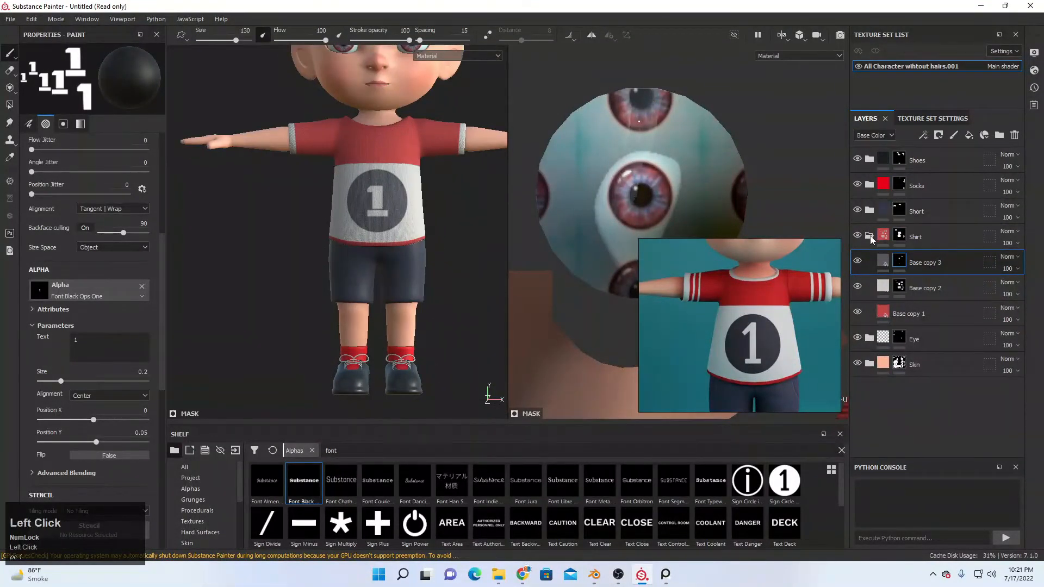
{"action": "left_click", "coordinate": [870, 211]}
{"action": "left_click", "coordinate": [910, 239]}
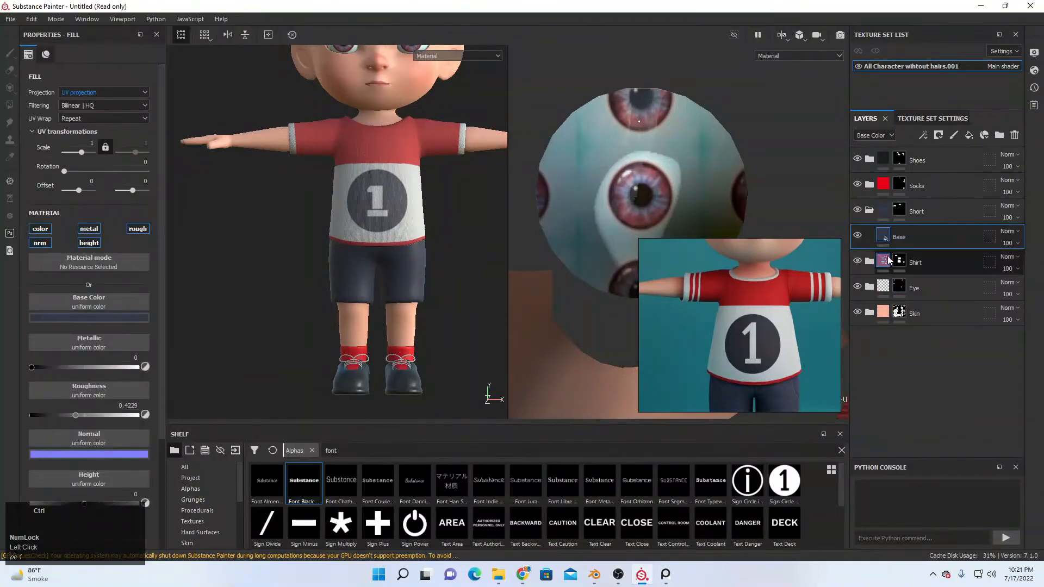
{"action": "key", "text": "ctrl+d"}
- Search the materials for "fabr", apply Fabric Rough to the shorts' Base copy 1 and set its UV scale to 3
{"action": "scroll", "coordinate": [205, 511], "scroll_direction": "down", "scroll_amount": 3}
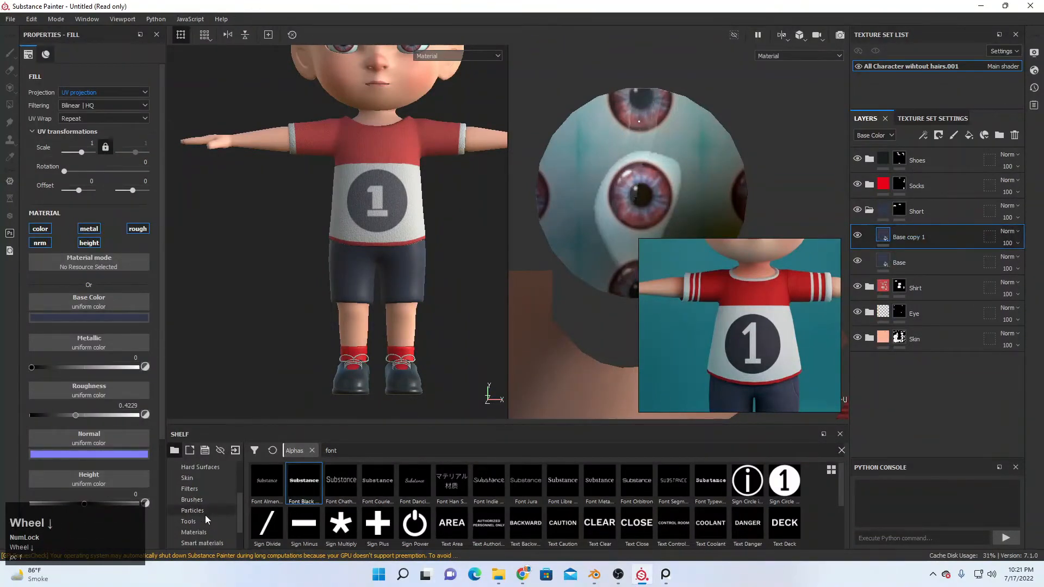
{"action": "left_click", "coordinate": [198, 500]}
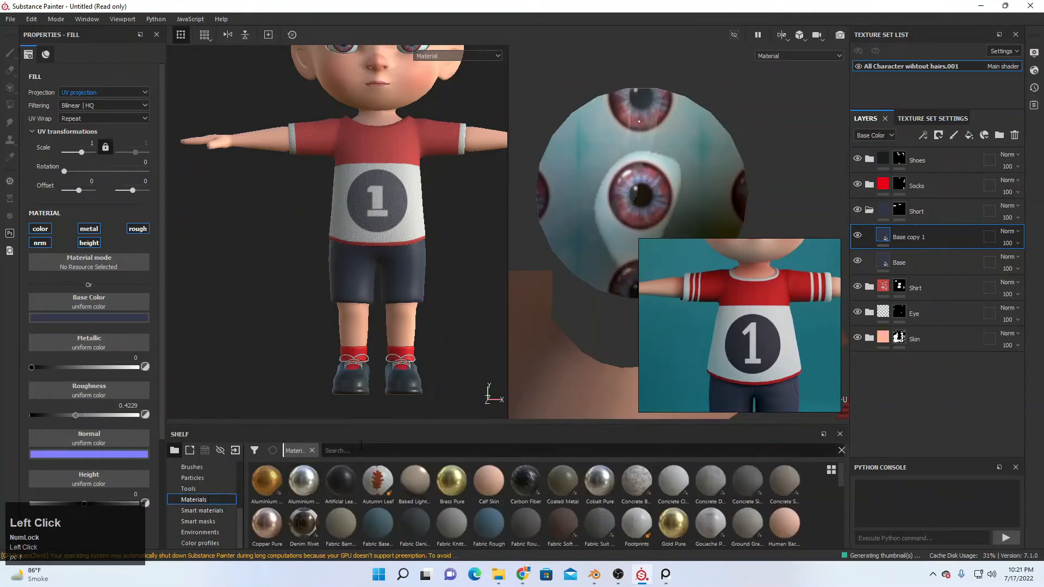
{"action": "type", "text": "fabr"}
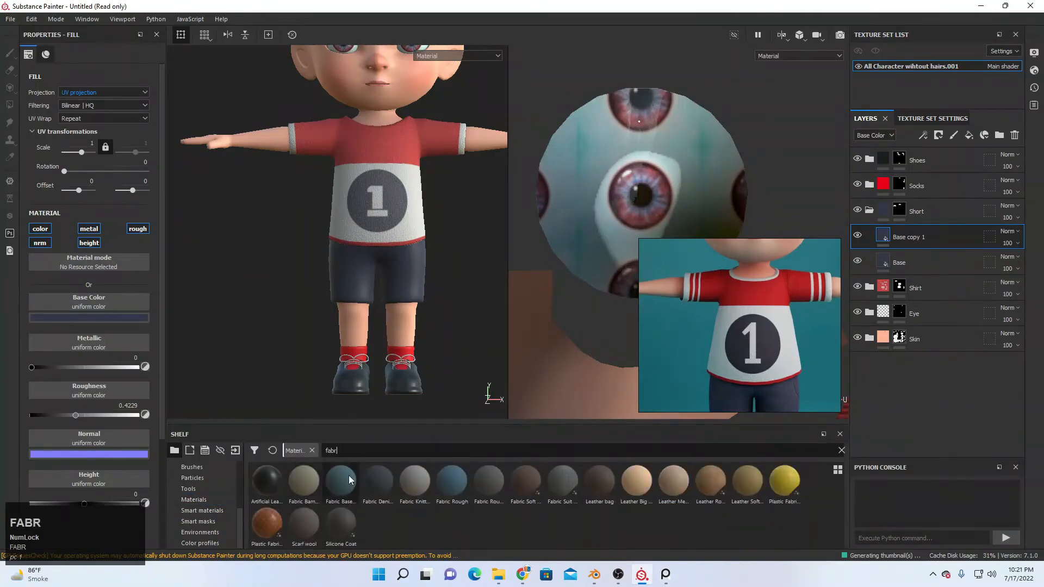
{"action": "left_click", "coordinate": [450, 477]}
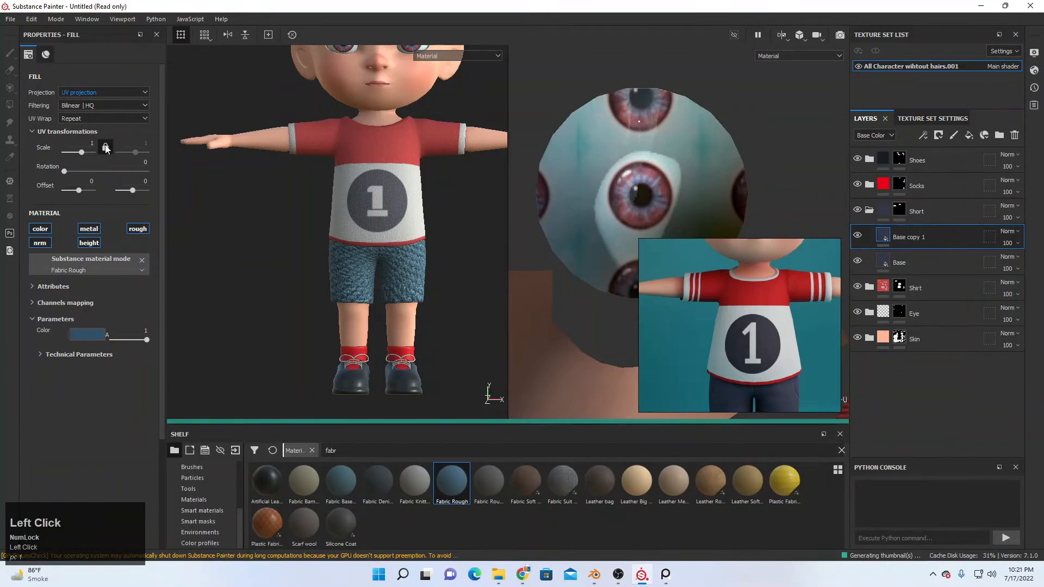
{"action": "left_click", "coordinate": [87, 142]}
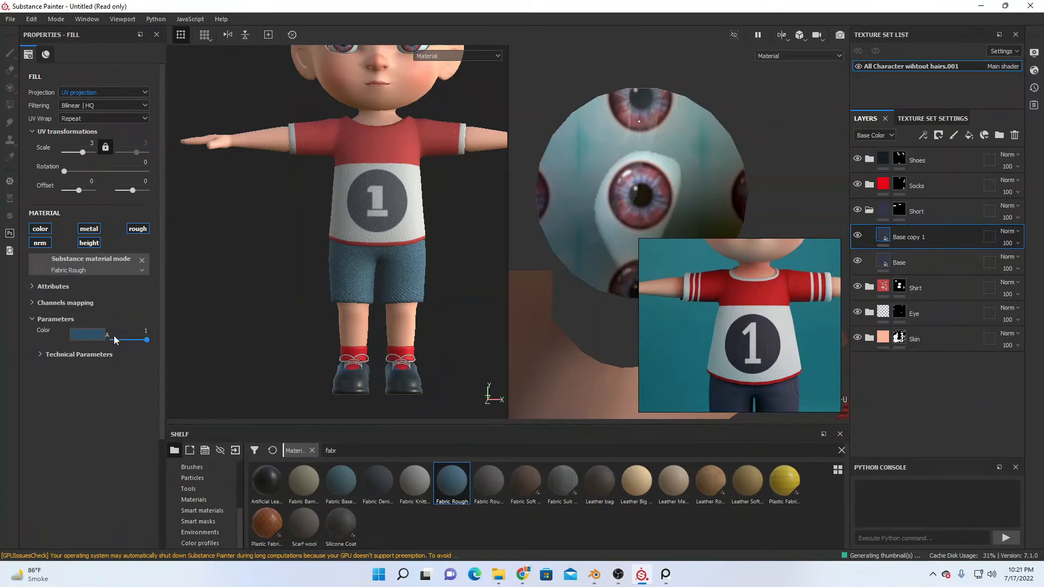
- Sample the navy of the shorts' original Base layer as the Fabric Rough colour, and delete that original layer
{"action": "left_click", "coordinate": [99, 335]}
{"action": "left_click_drag", "start_coordinate": [130, 344], "coordinate": [886, 253]}
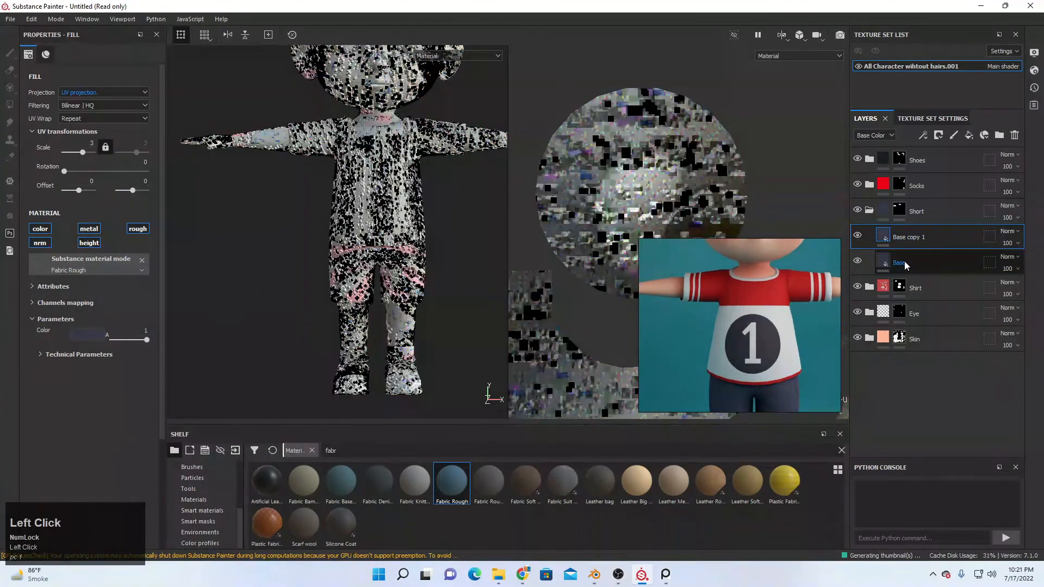
{"action": "left_click", "coordinate": [905, 265]}
{"action": "key", "text": "Delete"}
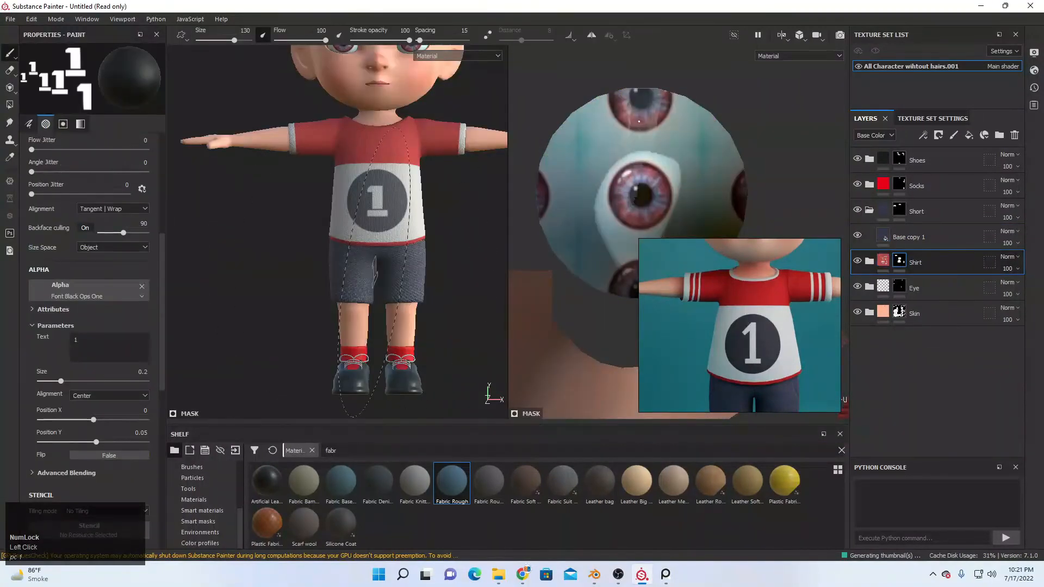
- Compare the boy's full figure with the reference image and examine the shoes in the reference up close
{"action": "scroll", "coordinate": [407, 278], "scroll_direction": "down", "scroll_amount": 2}
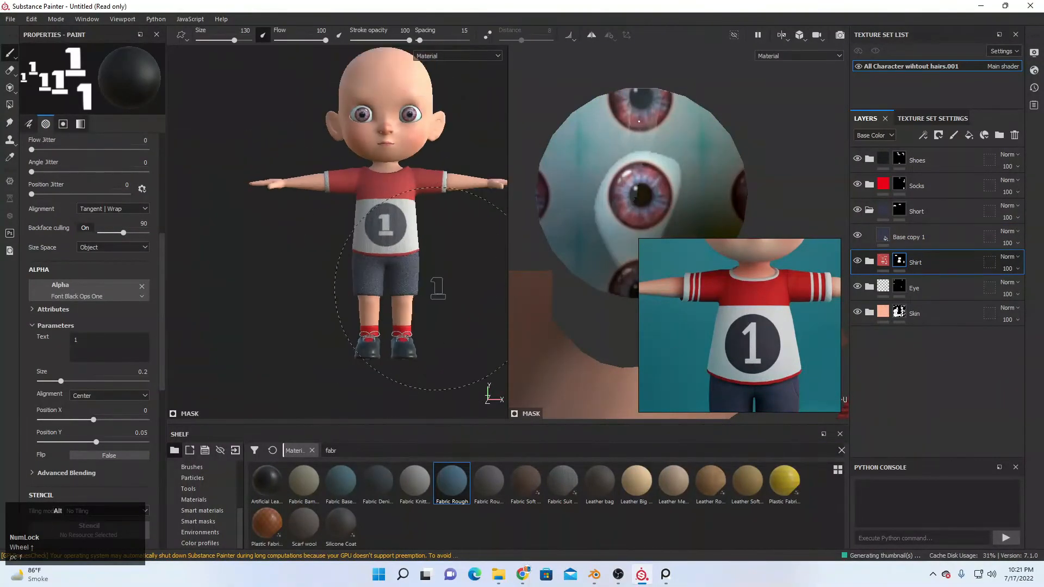
{"action": "mouse_move", "coordinate": [439, 289]}
{"action": "left_mouse_down", "text": "alt"}
{"action": "mouse_move", "coordinate": [386, 305]}
{"action": "mouse_move", "coordinate": [439, 291]}
{"action": "left_mouse_up", "text": "alt"}
{"action": "scroll", "coordinate": [757, 368], "scroll_direction": "up", "scroll_amount": 3}
{"action": "scroll", "coordinate": [758, 364], "scroll_direction": "down", "scroll_amount": 4}
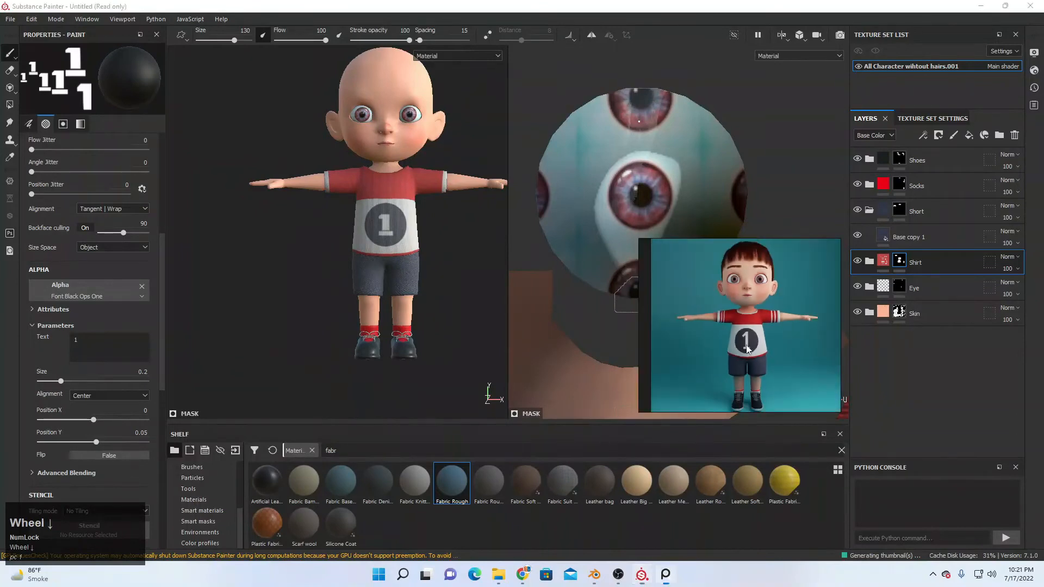
{"action": "scroll", "coordinate": [760, 356], "scroll_direction": "up", "scroll_amount": 3}
{"action": "middle_click_drag", "start_coordinate": [760, 356], "coordinate": [759, 310]}
{"action": "scroll", "coordinate": [759, 310], "scroll_direction": "up", "scroll_amount": 2}
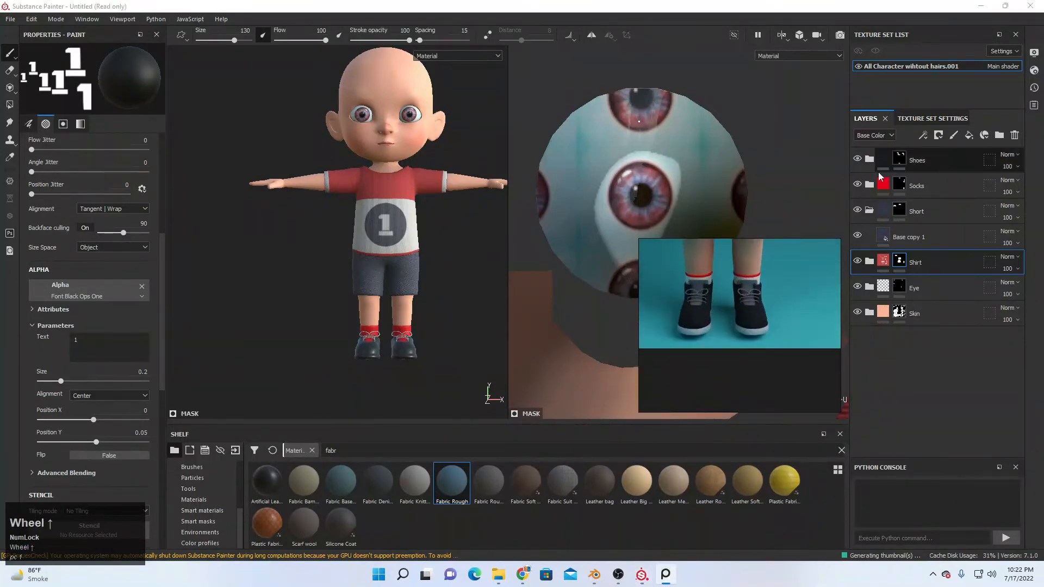
- Collapse the Short folder, expand the Shoes folder and select its Base layer with the model's shoes in view
{"action": "left_click", "coordinate": [868, 211]}
{"action": "left_click", "coordinate": [869, 160]}
{"action": "left_click", "coordinate": [897, 185]}
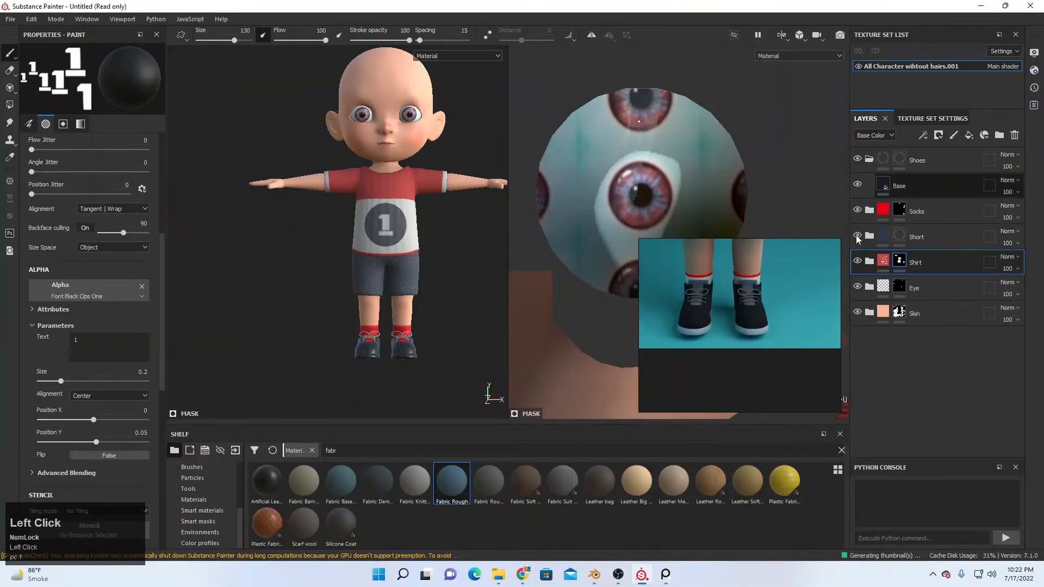
{"action": "left_click_drag", "start_coordinate": [400, 357], "coordinate": [301, 365], "text": "alt"}
{"action": "scroll", "coordinate": [412, 361], "scroll_direction": "up", "scroll_amount": 4}
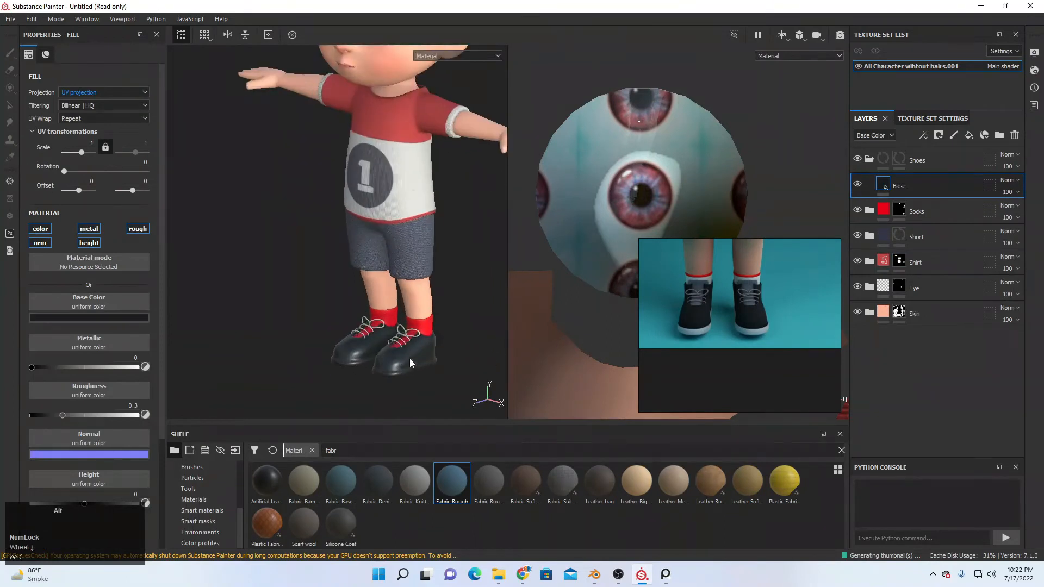
{"action": "left_click_drag", "start_coordinate": [412, 361], "coordinate": [393, 317], "text": "alt"}
{"action": "left_click", "coordinate": [922, 162]}
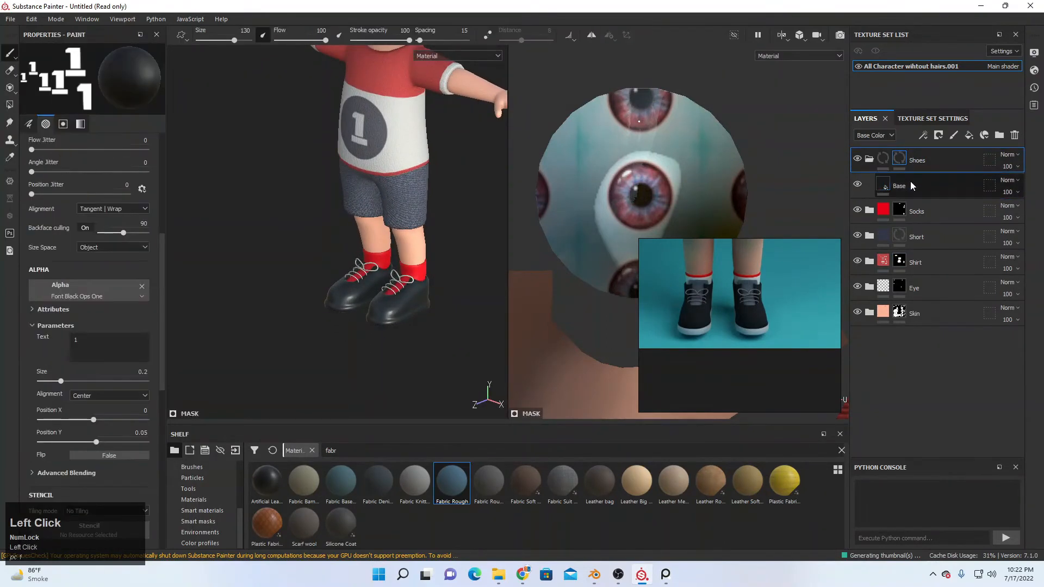
{"action": "left_click", "coordinate": [910, 182]}
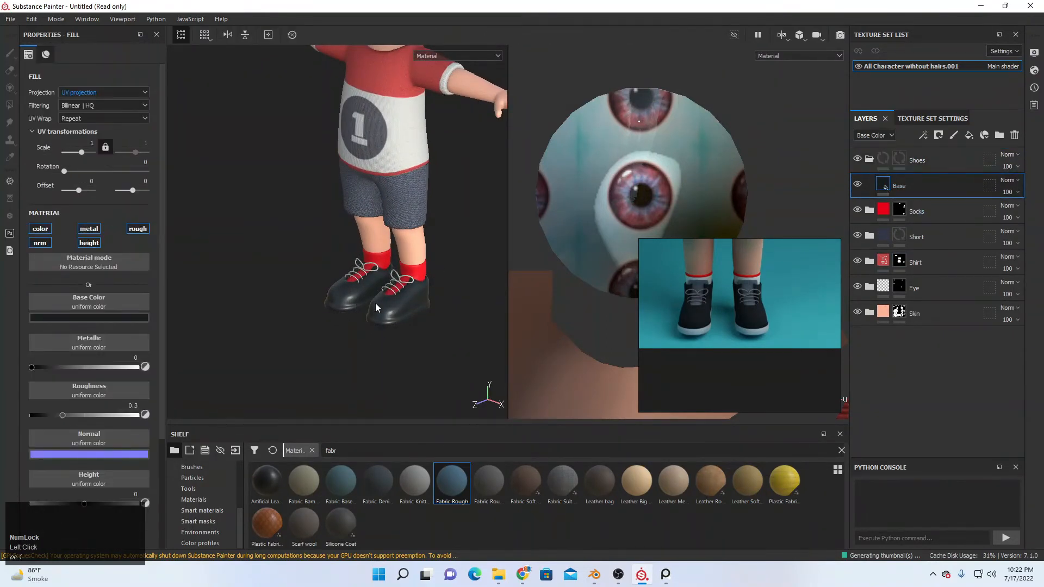
- Apply the Fabric Rough material to the shoes' Base layer and set its UV scale to 5
{"action": "left_click", "coordinate": [464, 481]}
{"action": "scroll", "coordinate": [404, 300], "scroll_direction": "down", "scroll_amount": 2}
{"action": "scroll", "coordinate": [404, 300], "scroll_direction": "down", "scroll_amount": 2}
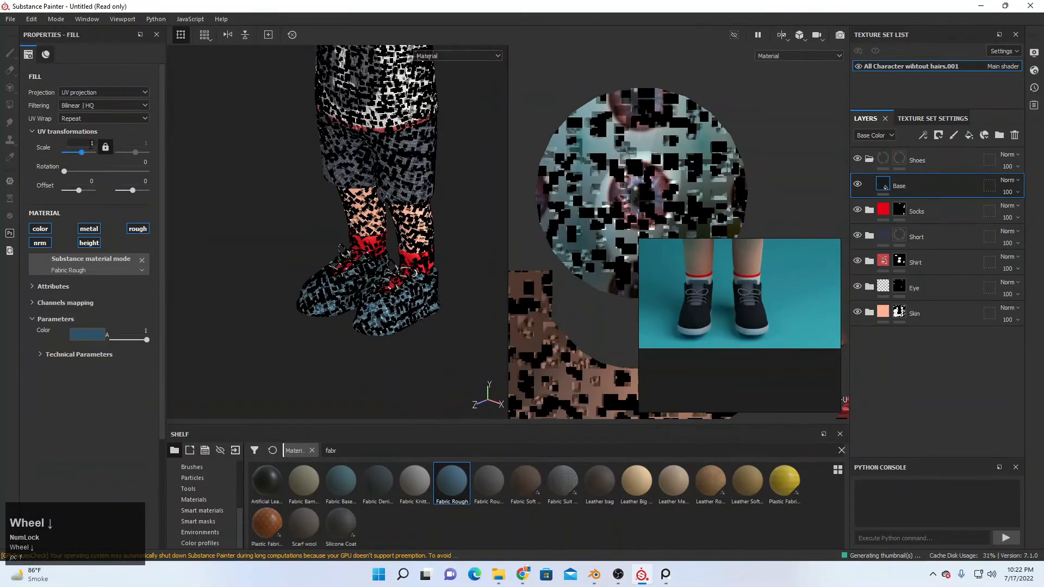
{"action": "left_click", "coordinate": [118, 149]}
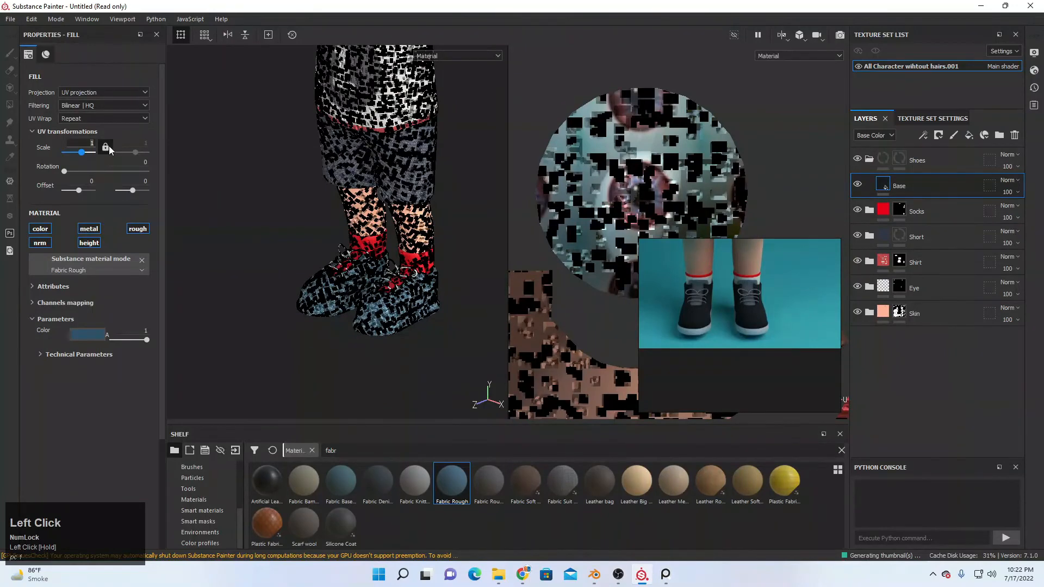
{"action": "type", "text": "5"}
{"action": "key", "text": "Return"}
{"action": "scroll", "coordinate": [375, 316], "scroll_direction": "down", "scroll_amount": 4}
{"action": "middle_click_drag", "start_coordinate": [455, 327], "coordinate": [428, 305], "text": "alt"}
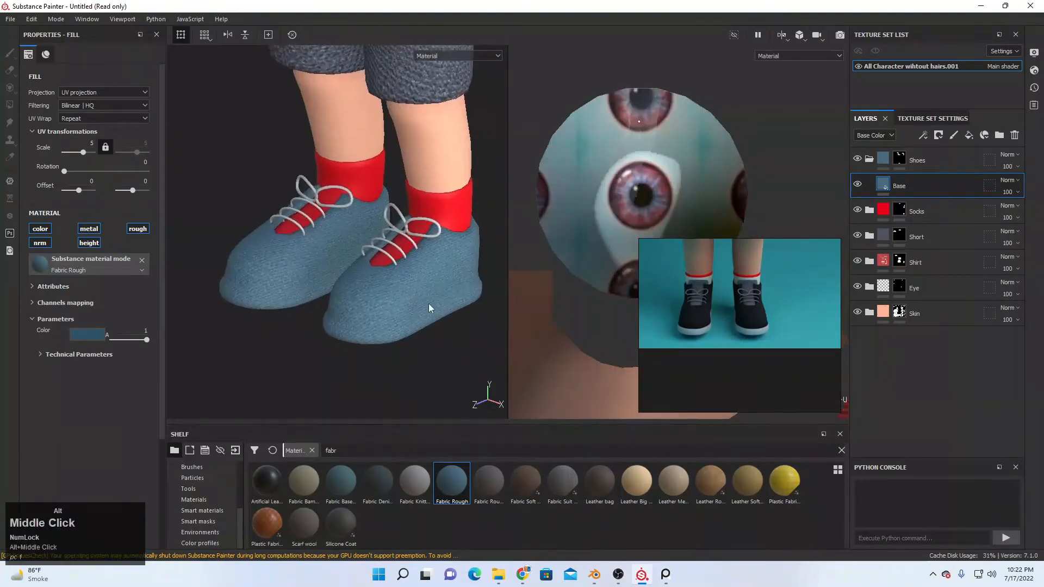
{"action": "left_click_drag", "start_coordinate": [429, 308], "coordinate": [284, 317], "text": "alt"}
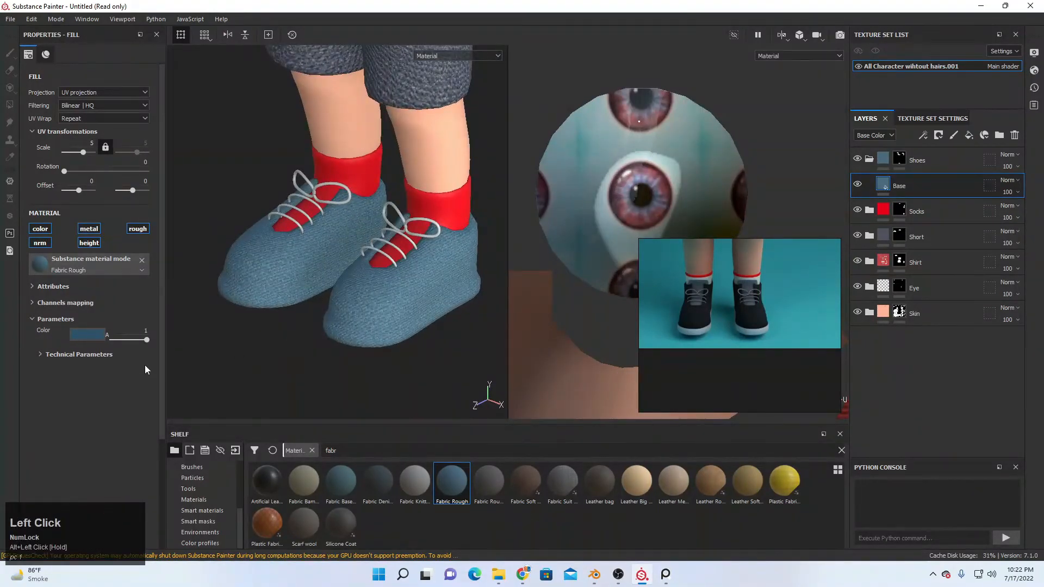
- Sample the near-black shoe colour from the reference image as the colour of the shoes' Fabric Rough material
{"action": "left_click", "coordinate": [82, 334]}
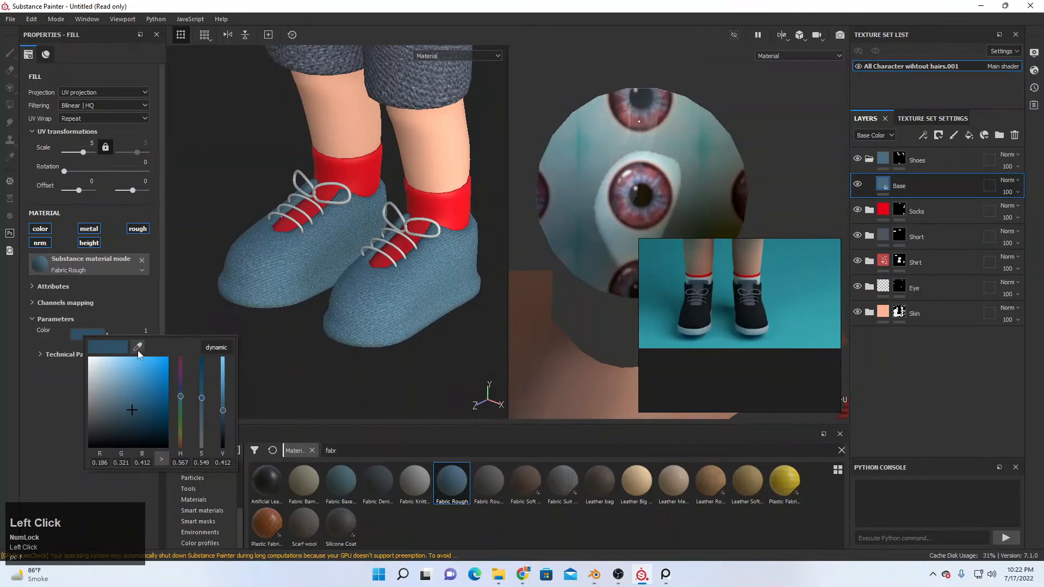
{"action": "left_click_drag", "start_coordinate": [138, 351], "coordinate": [742, 314]}
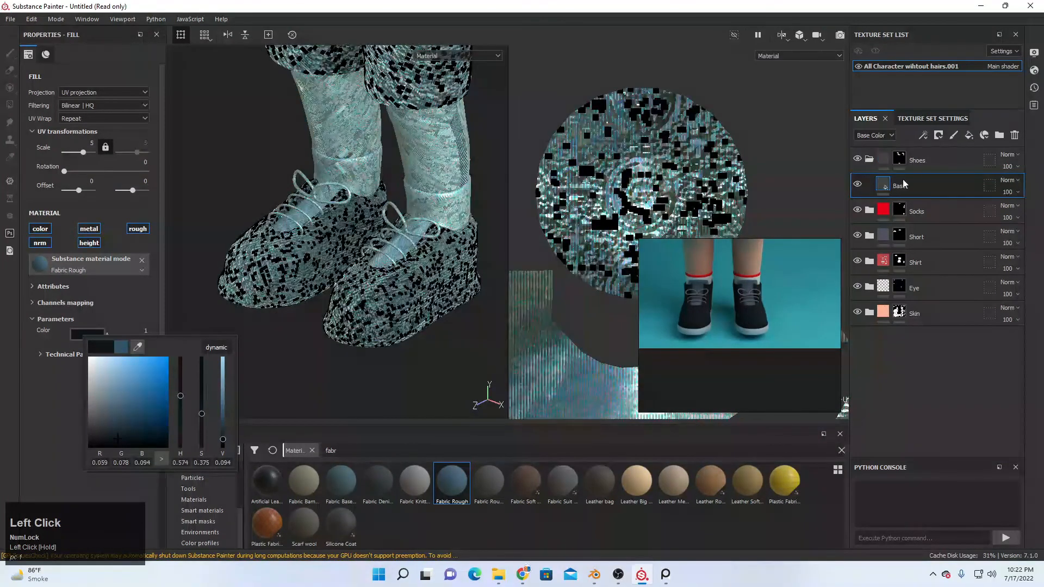
{"action": "left_click", "coordinate": [877, 199]}
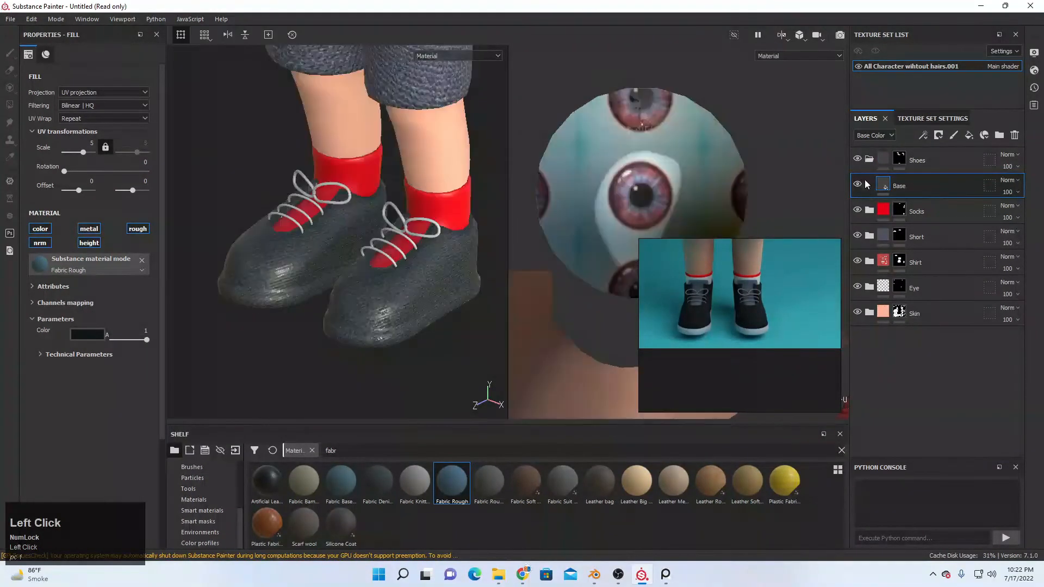
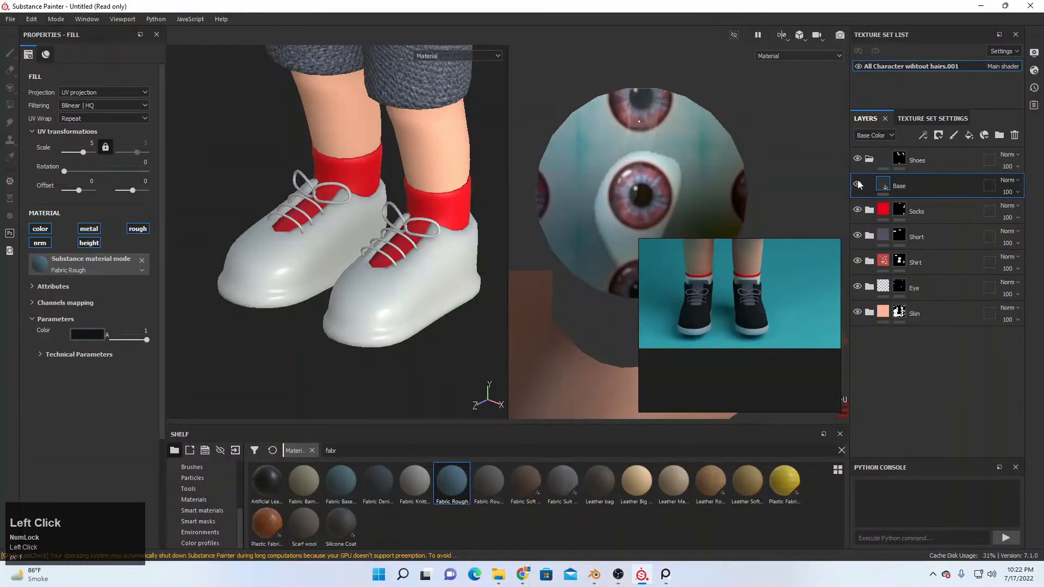
- Duplicate the shoes' Base layer, remove the Fabric Rough material from the copy to leave plain light grey, and add a black mask
{"action": "key", "text": "ctrl+d"}
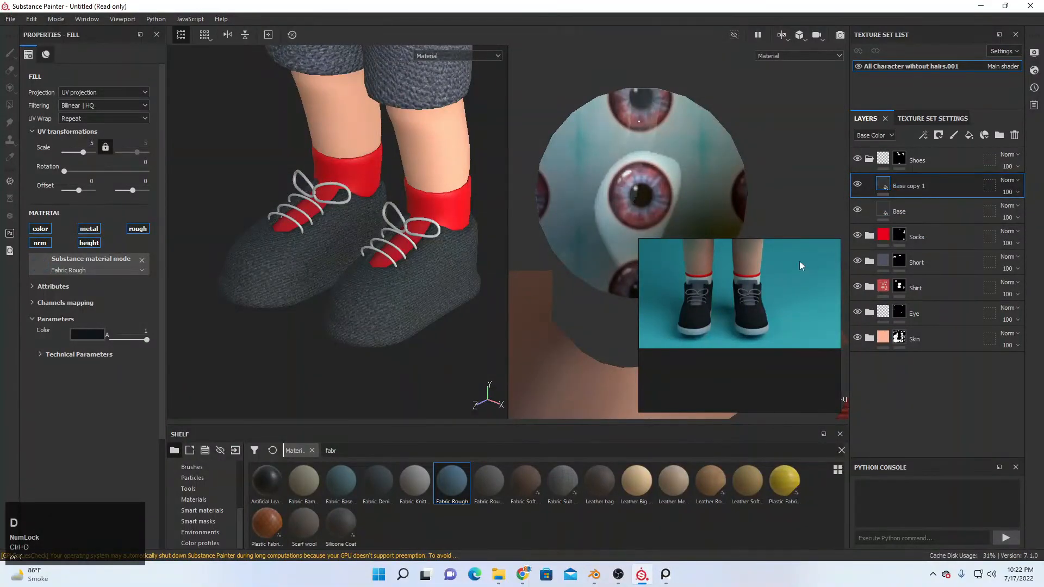
{"action": "left_click", "coordinate": [143, 260]}
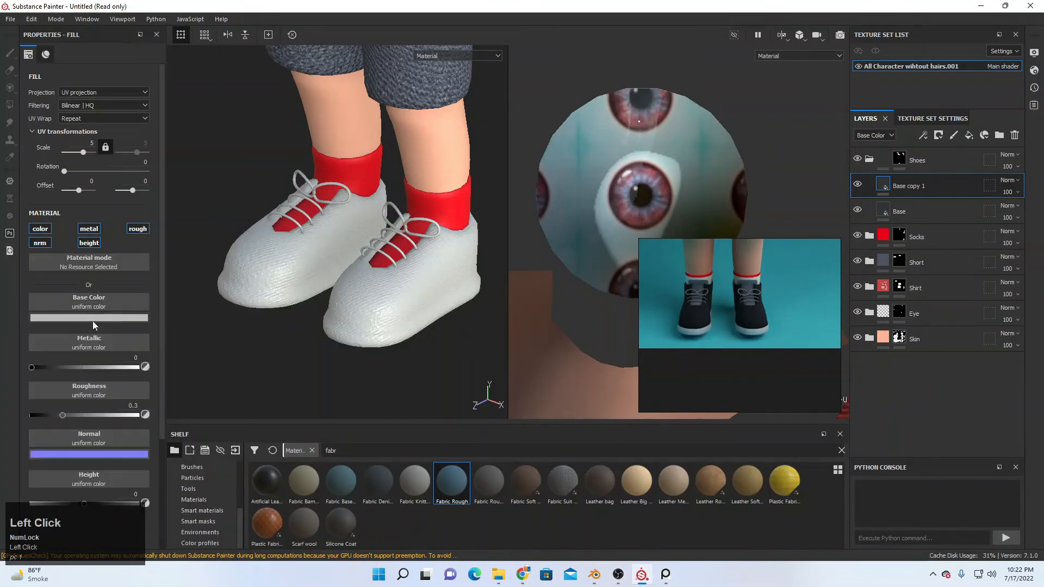
{"action": "left_click", "coordinate": [94, 318]}
{"action": "right_click", "coordinate": [911, 181]}
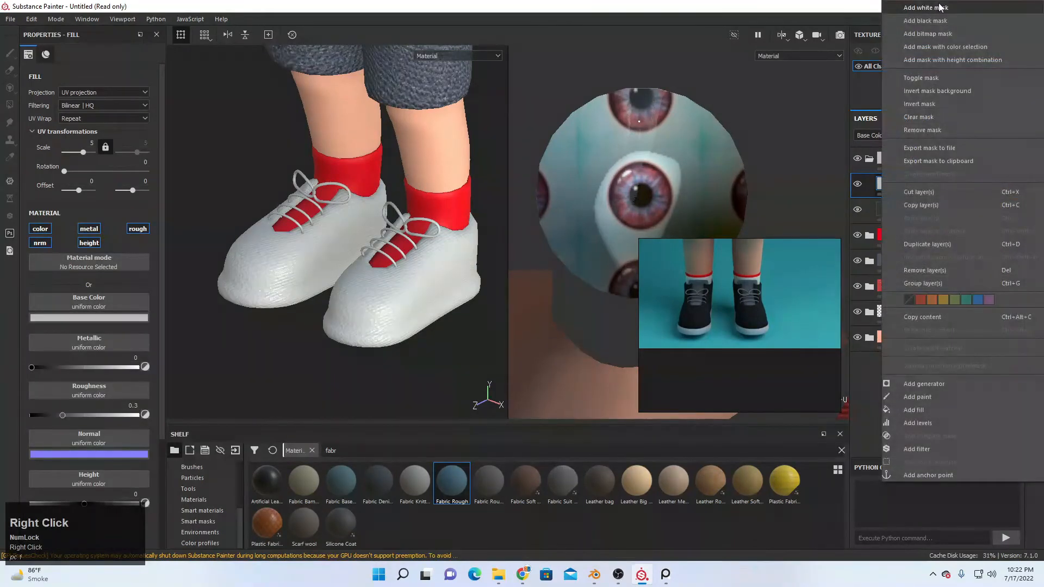
{"action": "left_click", "coordinate": [939, 20]}
- Polygon-fill the sole faces of both shoes into the black mask of the light grey Base copy, working from the side view
{"action": "left_click_drag", "start_coordinate": [375, 235], "coordinate": [316, 238], "text": "alt+shift"}
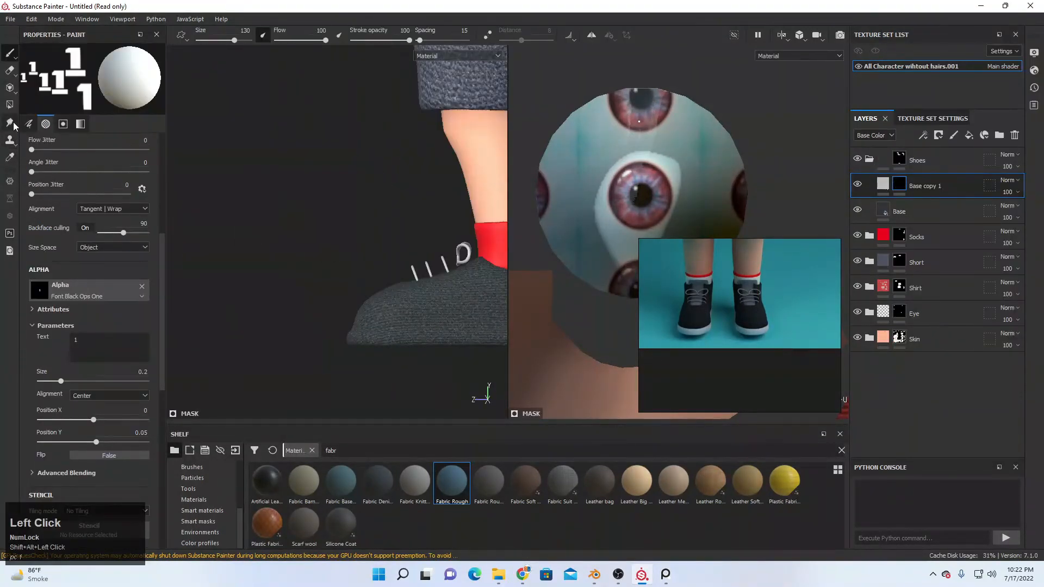
{"action": "left_click", "coordinate": [10, 104]}
{"action": "scroll", "coordinate": [387, 312], "scroll_direction": "down", "scroll_amount": 2}
{"action": "middle_click_drag", "start_coordinate": [386, 312], "coordinate": [305, 298], "text": "alt"}
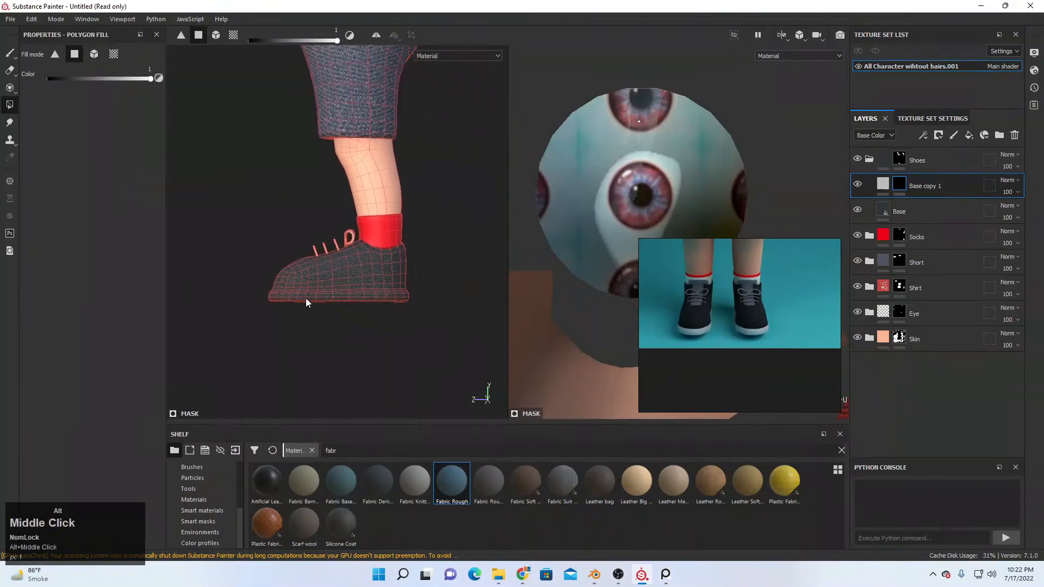
{"action": "left_click_drag", "start_coordinate": [260, 295], "coordinate": [493, 344]}
{"action": "scroll", "coordinate": [342, 295], "scroll_direction": "up", "scroll_amount": 2}
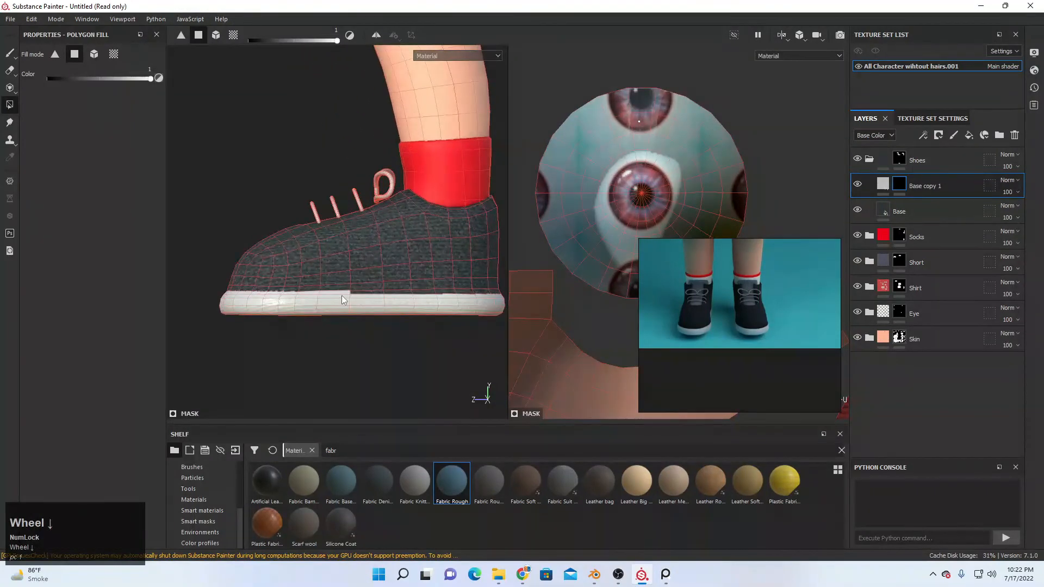
{"action": "middle_click_drag", "start_coordinate": [342, 295], "coordinate": [295, 294], "text": "alt"}
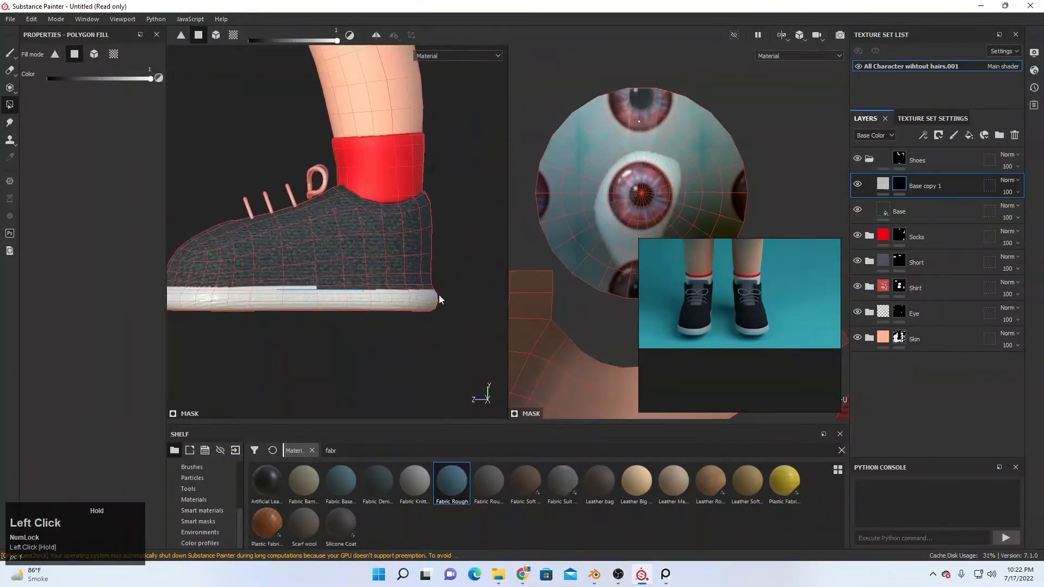
{"action": "left_click_drag", "start_coordinate": [438, 294], "coordinate": [347, 305], "text": "alt"}
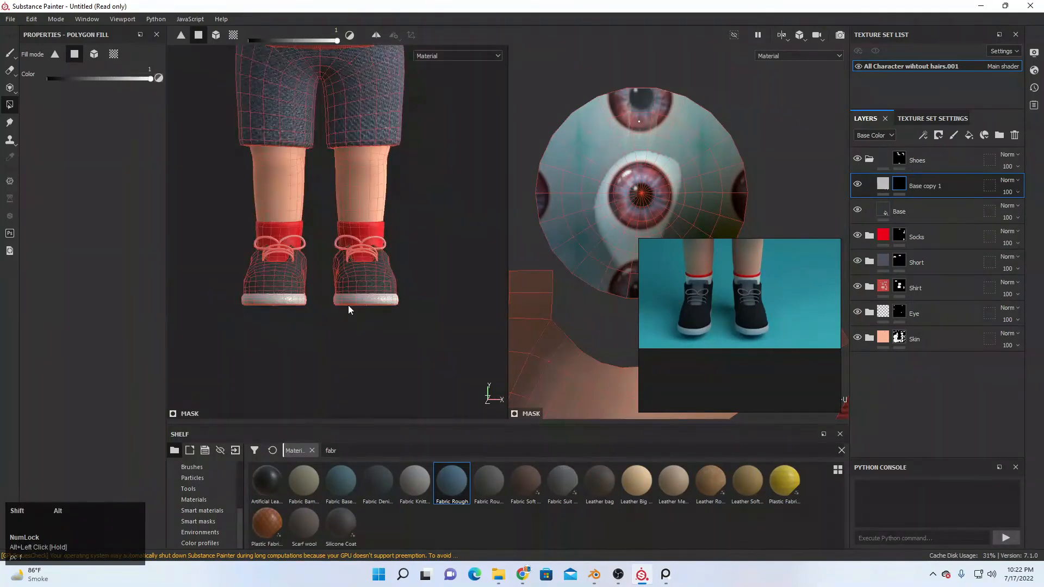
{"action": "middle_click_drag", "start_coordinate": [477, 296], "coordinate": [485, 309], "text": "alt"}
{"action": "scroll", "coordinate": [380, 282], "scroll_direction": "up", "scroll_amount": 3}
{"action": "left_click_drag", "start_coordinate": [485, 309], "coordinate": [383, 262], "text": "alt"}
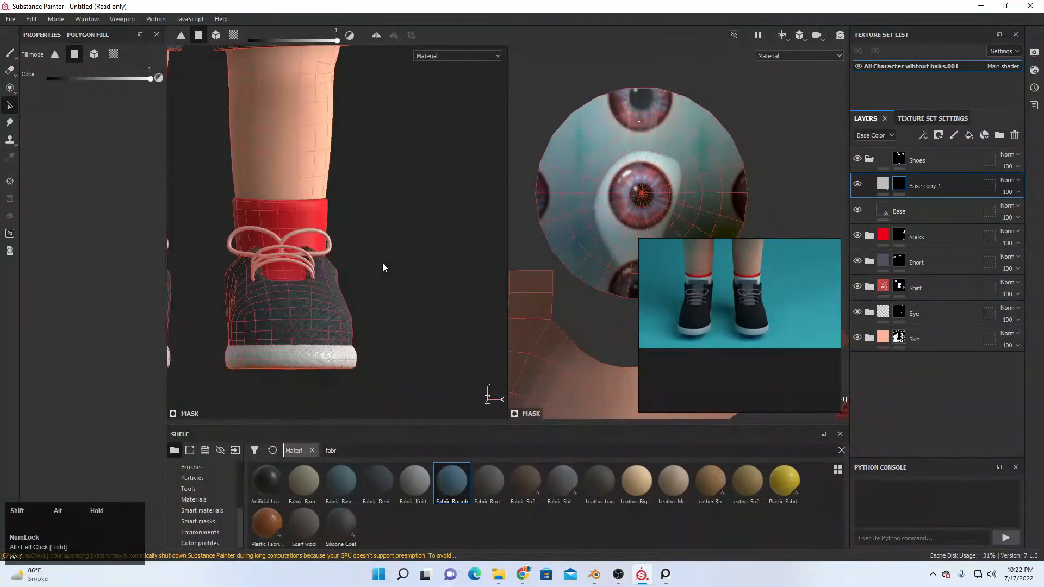
{"action": "scroll", "coordinate": [383, 263], "scroll_direction": "down", "scroll_amount": 3}
{"action": "middle_click_drag", "start_coordinate": [399, 255], "coordinate": [458, 233], "text": "alt"}
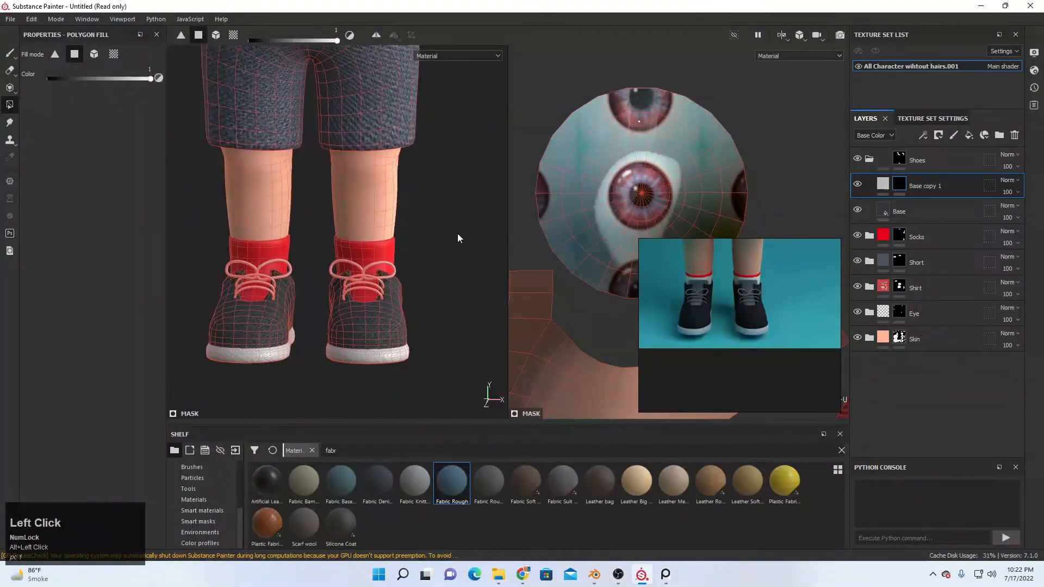
- Apply the Fabric Knitted Sweater material to the socks' Base layer and set its UV scale to 5
{"action": "left_click", "coordinate": [867, 235]}
{"action": "left_click", "coordinate": [909, 255]}
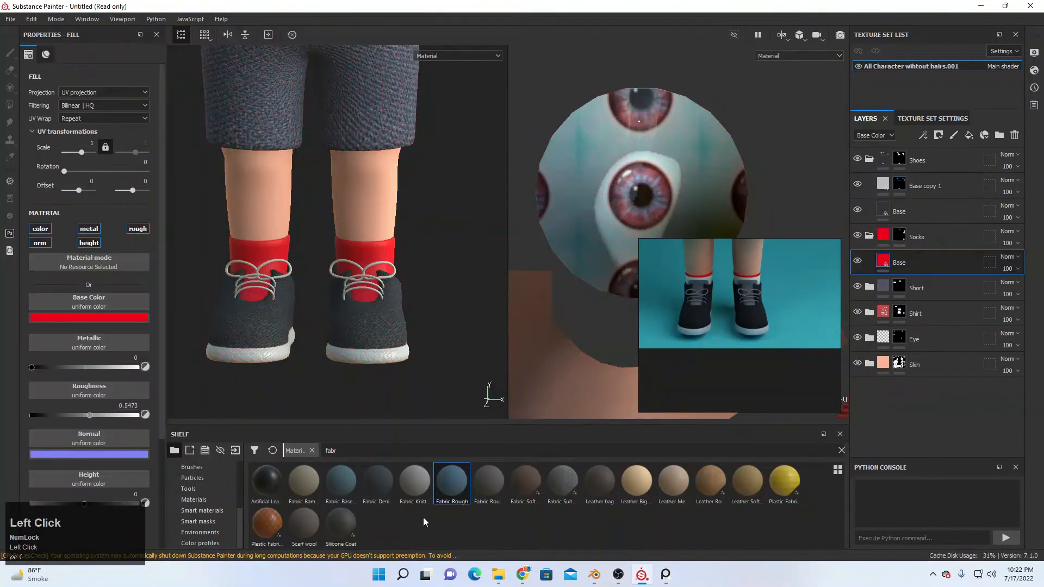
{"action": "left_click", "coordinate": [416, 483]}
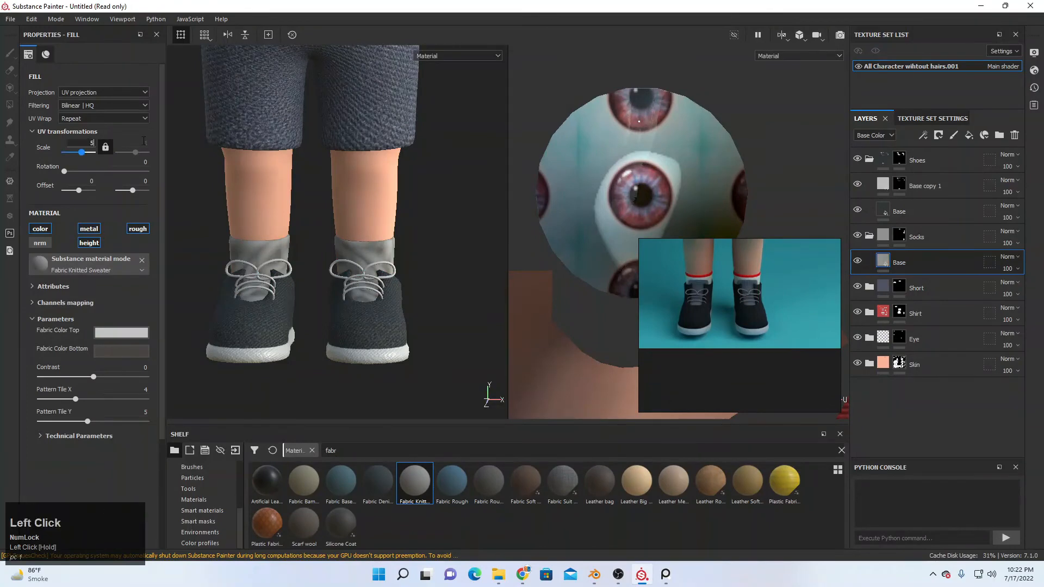
{"action": "key", "text": "Return"}
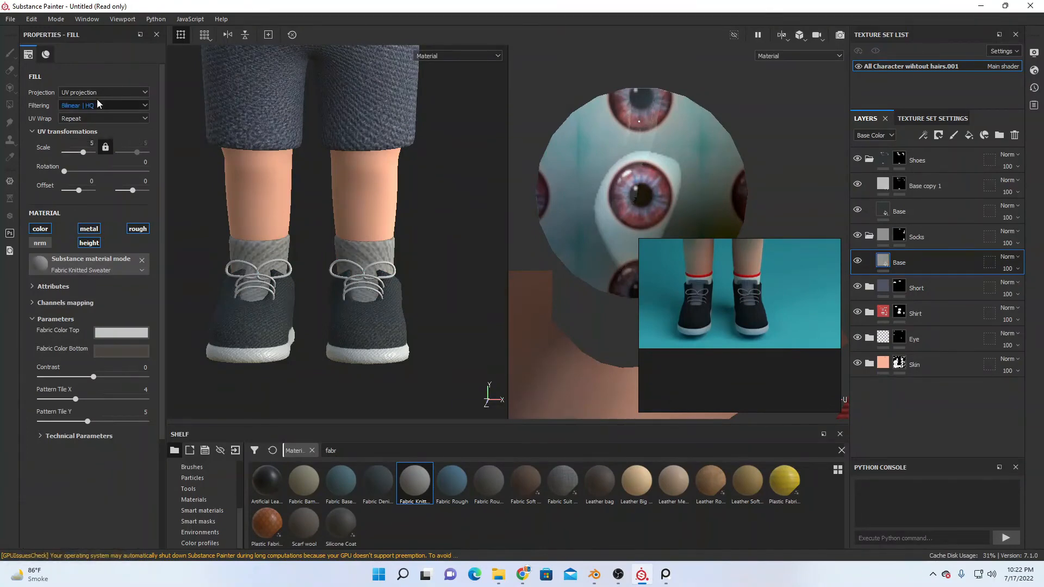
- Inspect the knit pattern on the socks and switch their Base layer to tri-planar projection
{"action": "scroll", "coordinate": [353, 274], "scroll_direction": "down", "scroll_amount": 3}
{"action": "left_click_drag", "start_coordinate": [353, 273], "coordinate": [408, 269], "text": "alt"}
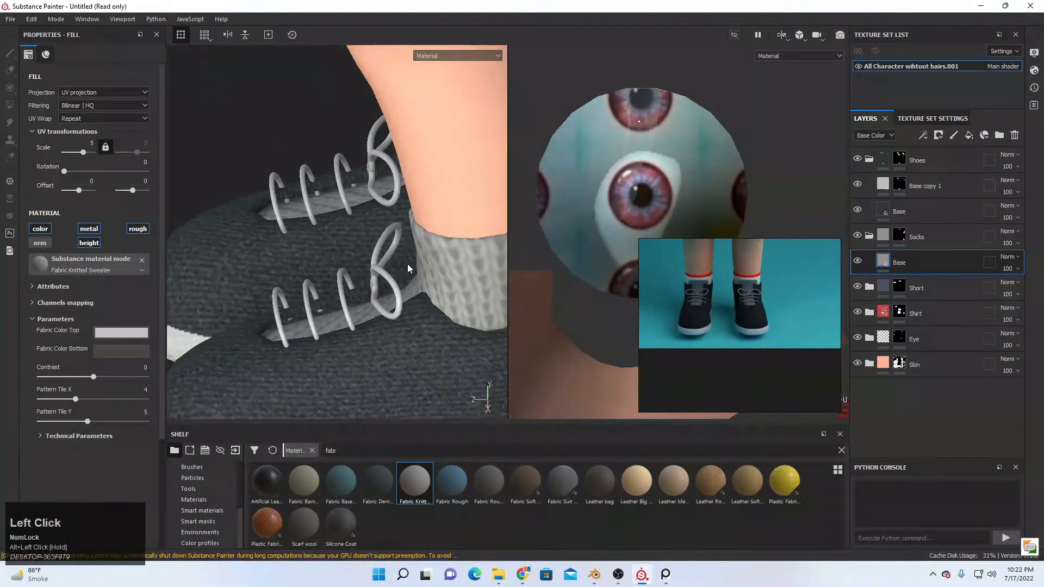
{"action": "middle_click_drag", "start_coordinate": [408, 269], "coordinate": [421, 272], "text": "alt"}
{"action": "left_click_drag", "start_coordinate": [421, 272], "coordinate": [429, 274], "text": "alt"}
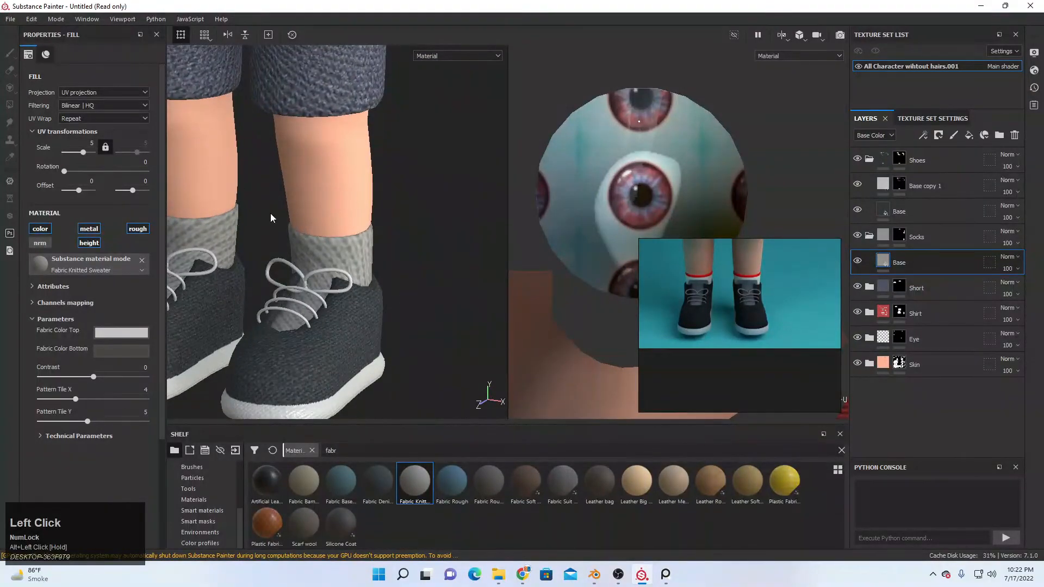
{"action": "middle_click_drag", "start_coordinate": [294, 241], "coordinate": [427, 219], "text": "alt"}
{"action": "left_click_drag", "start_coordinate": [408, 231], "coordinate": [456, 246], "text": "alt"}
{"action": "middle_click_drag", "start_coordinate": [396, 250], "coordinate": [414, 251], "text": "alt"}
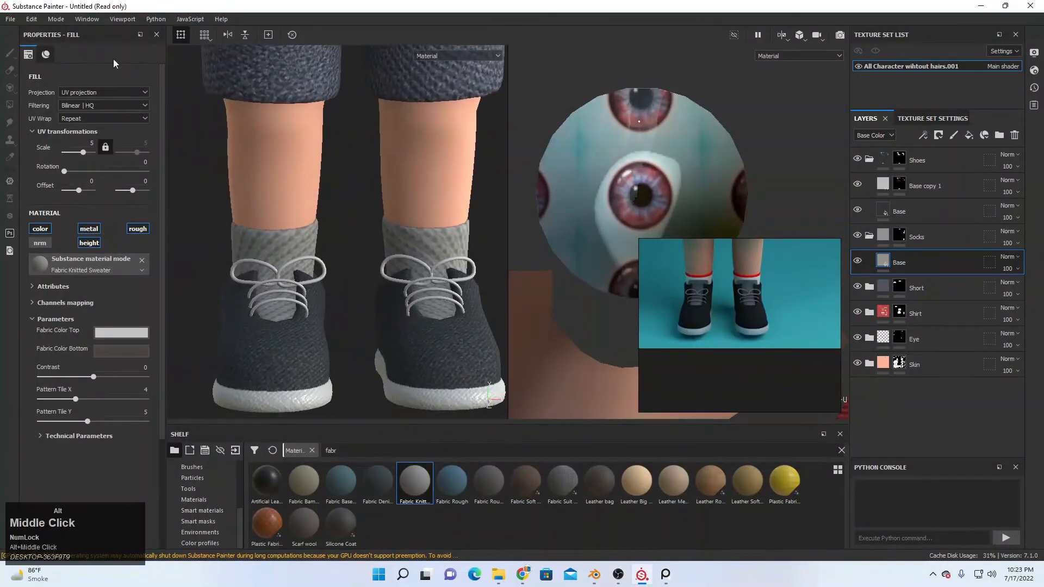
{"action": "left_click", "coordinate": [86, 94]}
{"action": "left_click", "coordinate": [80, 115]}
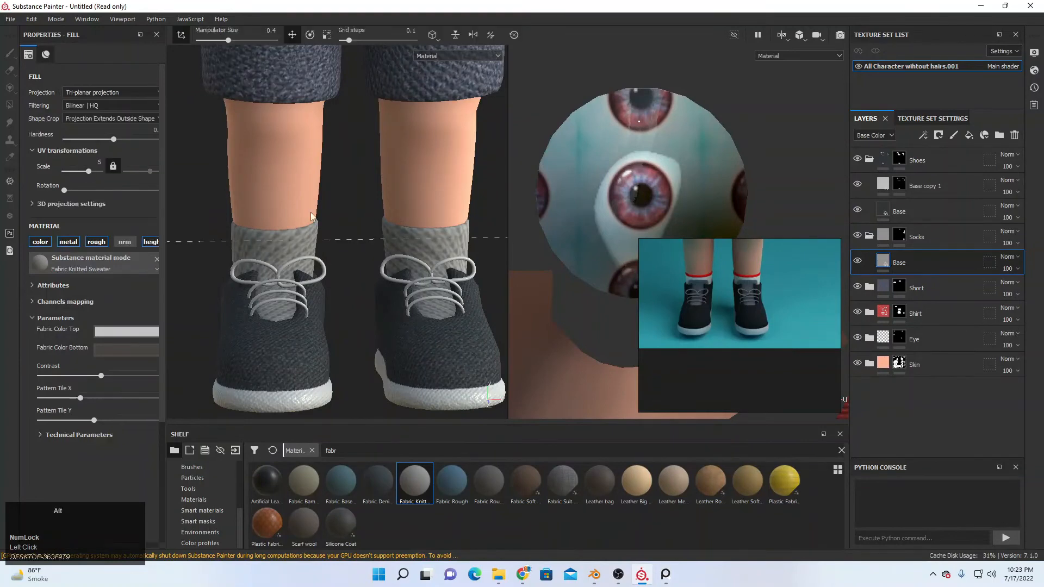
{"action": "left_click_drag", "start_coordinate": [347, 270], "coordinate": [356, 273], "text": "alt"}
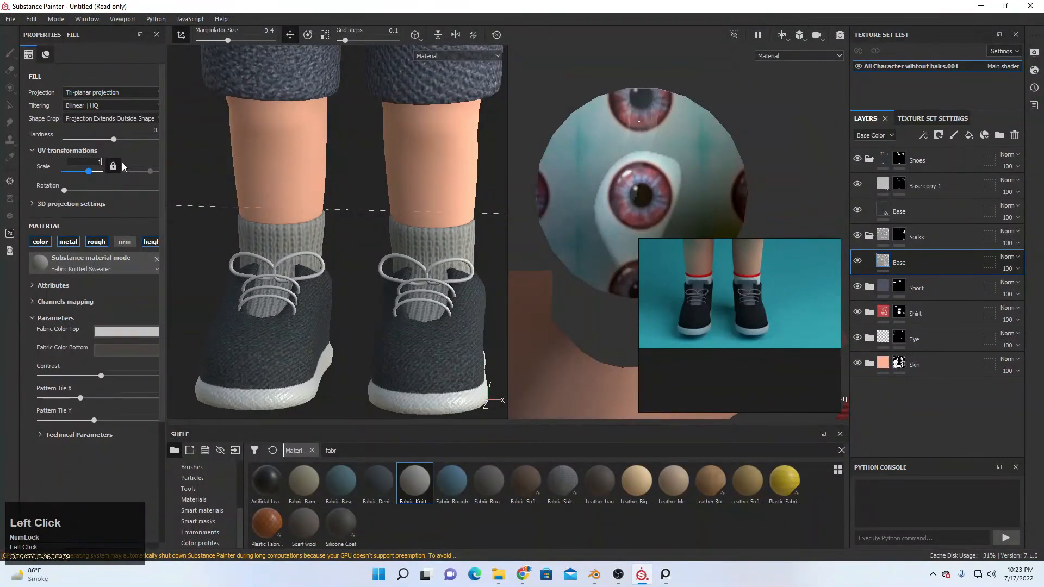
- Set the UV scale of the socks' knitted fabric to 10 and toggle the layer off and on to compare
{"action": "type", "text": "0"}
{"action": "key", "text": "Return"}
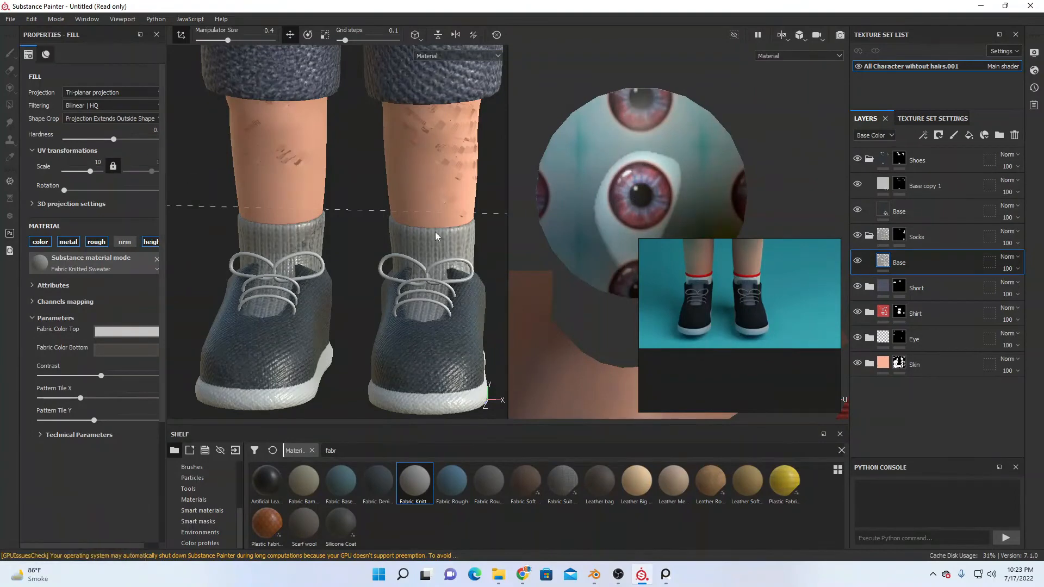
{"action": "left_click", "coordinate": [857, 261]}
{"action": "left_click", "coordinate": [857, 261]}
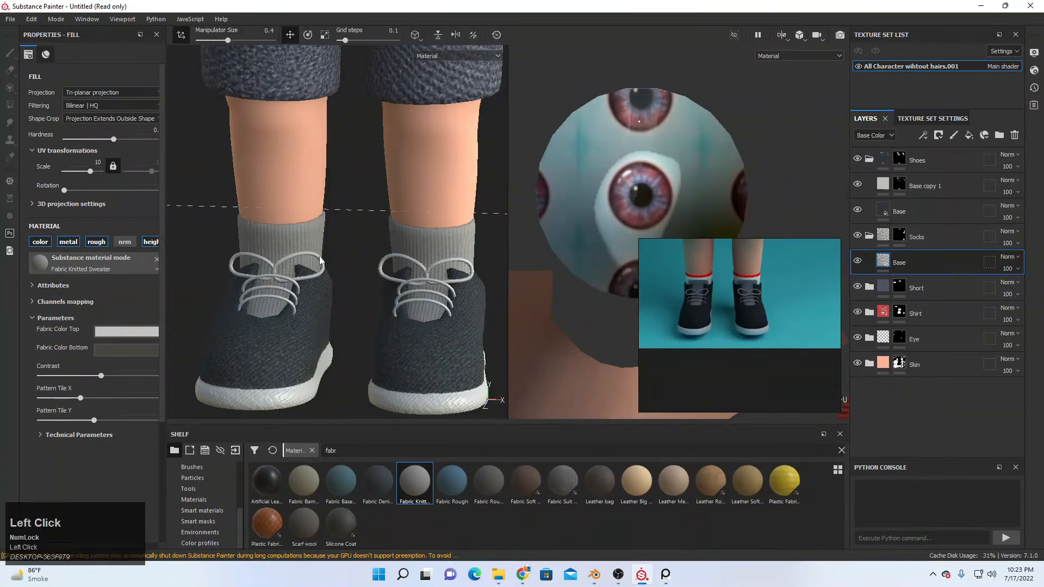
{"action": "left_click_drag", "start_coordinate": [392, 251], "coordinate": [370, 225], "text": "alt"}
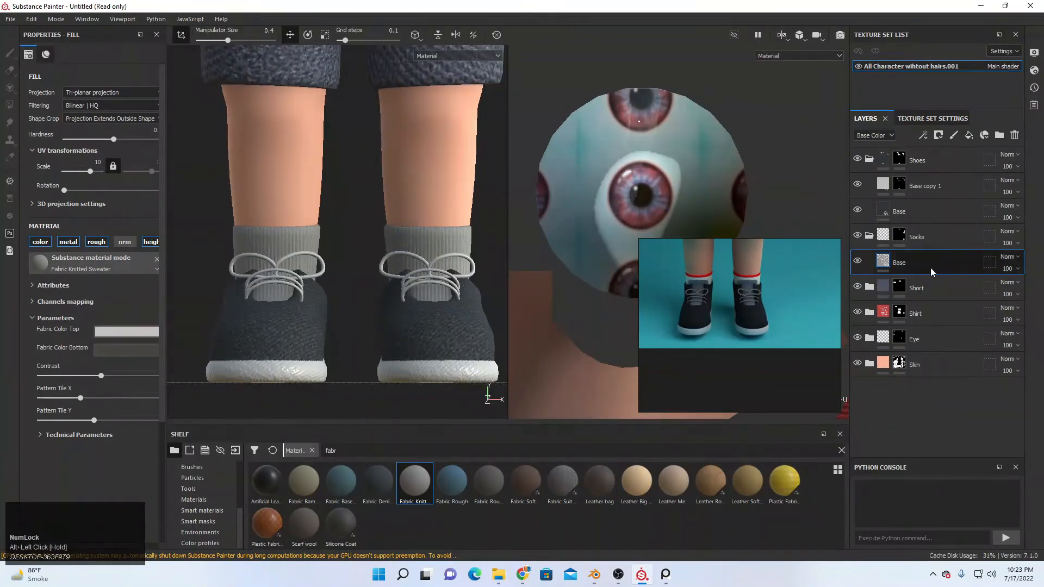
- Set both the top and bottom fabric colours of the socks' knitted material to bright red
{"action": "left_click", "coordinate": [130, 333]}
{"action": "left_click", "coordinate": [207, 360]}
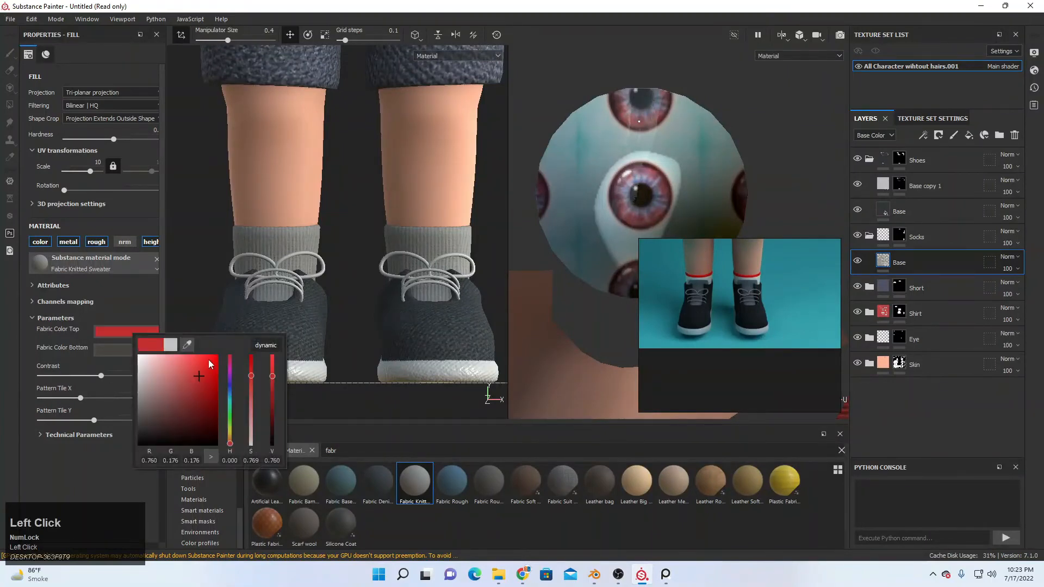
{"action": "left_click", "coordinate": [126, 349]}
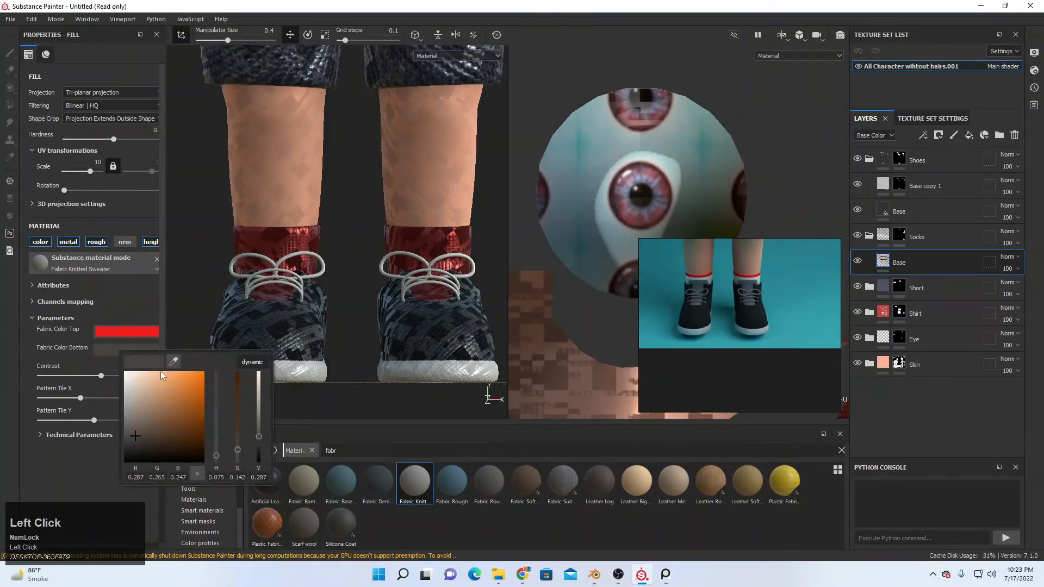
{"action": "left_click", "coordinate": [216, 460]}
{"action": "left_click", "coordinate": [198, 381]}
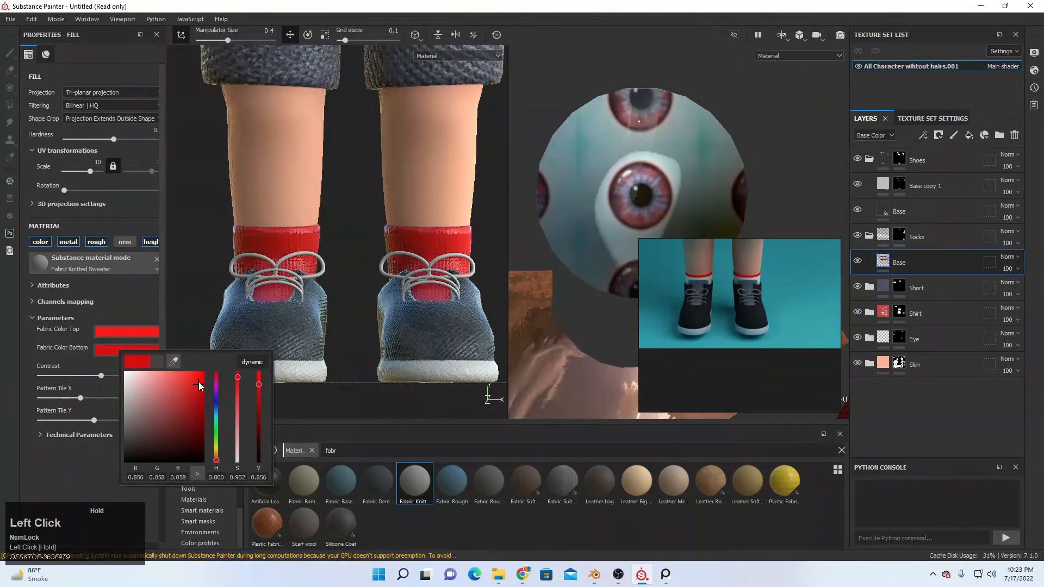
{"action": "left_click", "coordinate": [934, 262]}
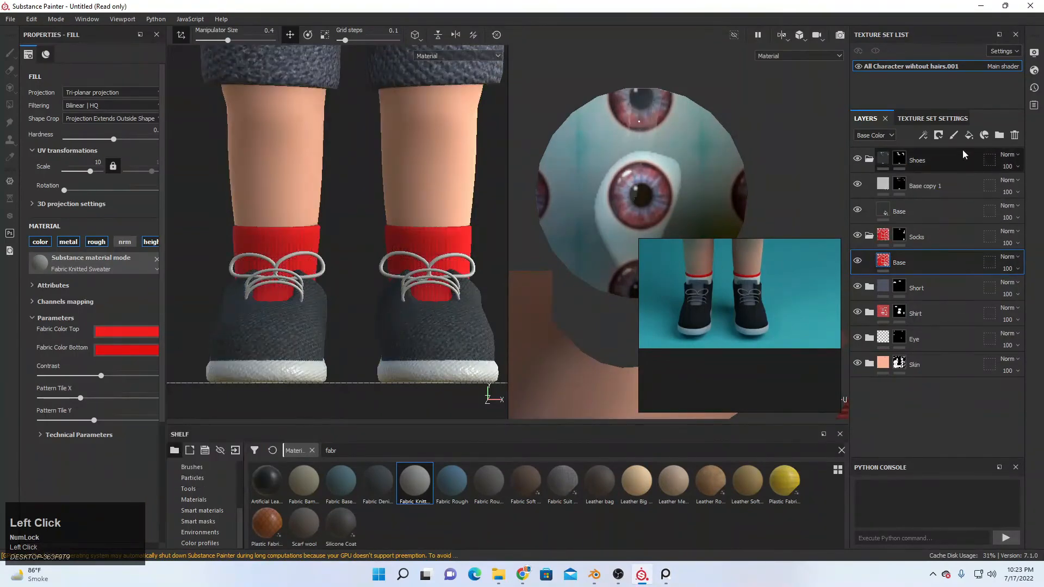
- Add a fill layer above the socks' Base layer and leave only its colour channel enabled
{"action": "left_click", "coordinate": [968, 135]}
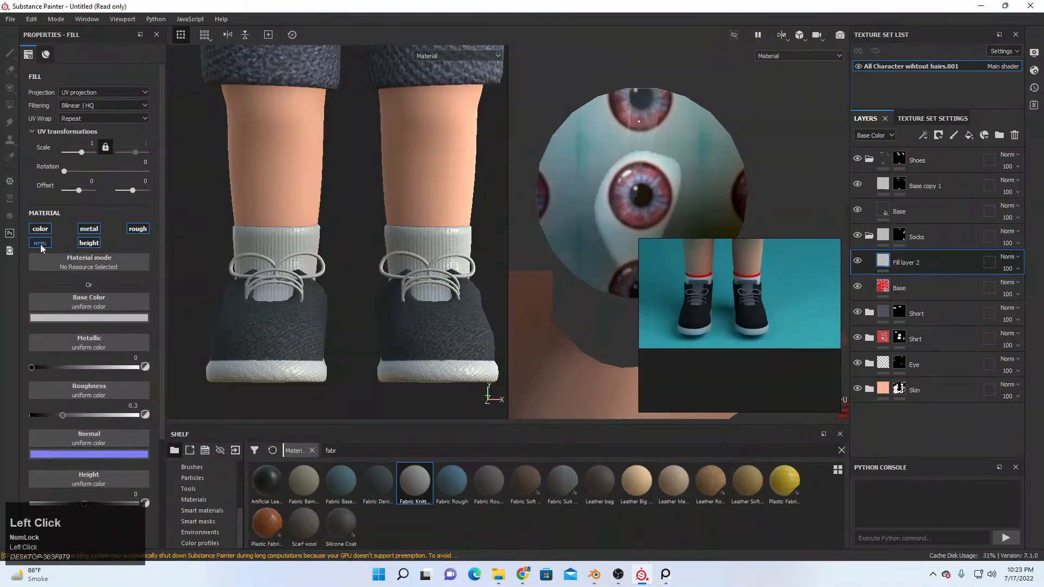
{"action": "left_click", "coordinate": [89, 243]}
{"action": "left_click", "coordinate": [138, 228]}
{"action": "left_click", "coordinate": [89, 229]}
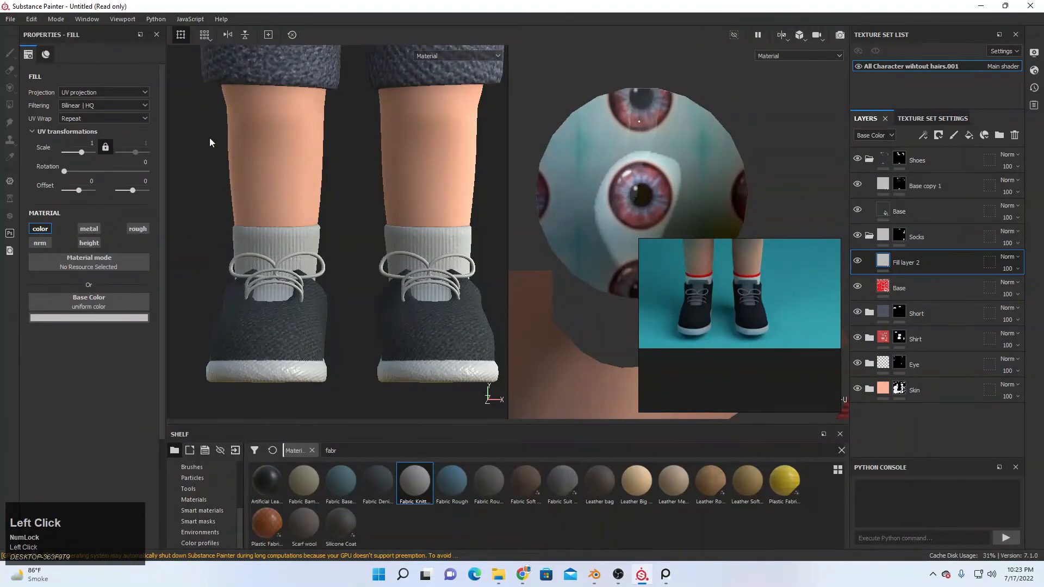
- Add a black mask to the socks' new fill layer and polygon-fill both socks below the red top band
{"action": "right_click", "coordinate": [908, 264]}
{"action": "left_click", "coordinate": [941, 21]}
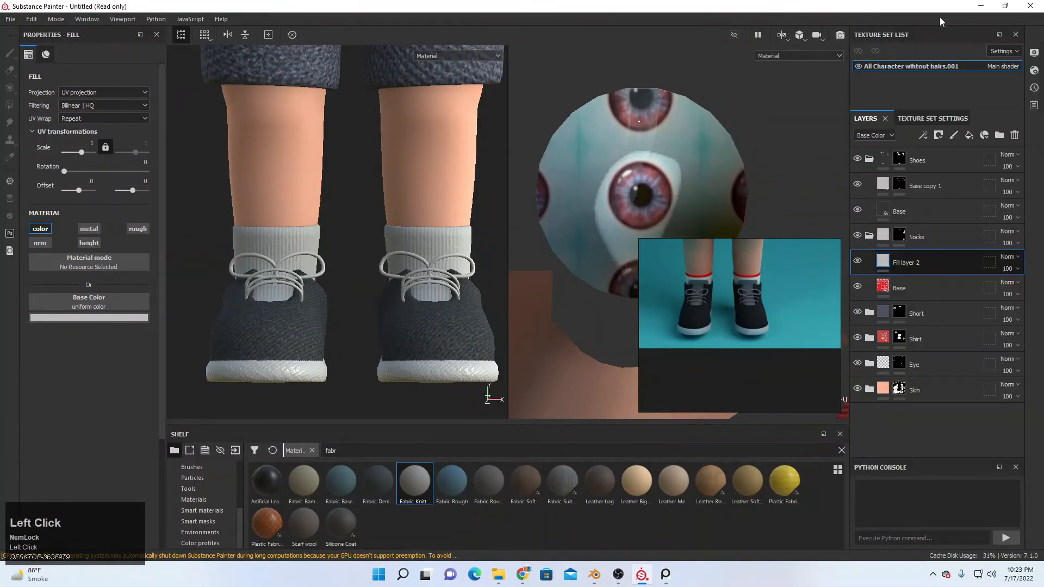
{"action": "right_click", "coordinate": [923, 262]}
{"action": "left_click", "coordinate": [941, 137]}
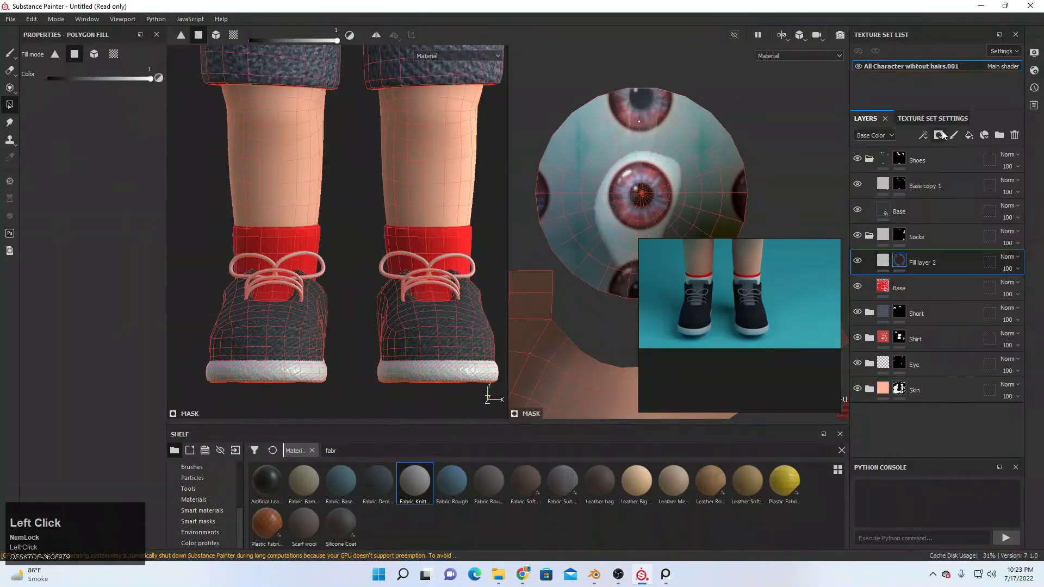
{"action": "right_click", "coordinate": [934, 260]}
{"action": "left_click", "coordinate": [934, 27]}
{"action": "left_click_drag", "start_coordinate": [231, 277], "coordinate": [303, 265]}
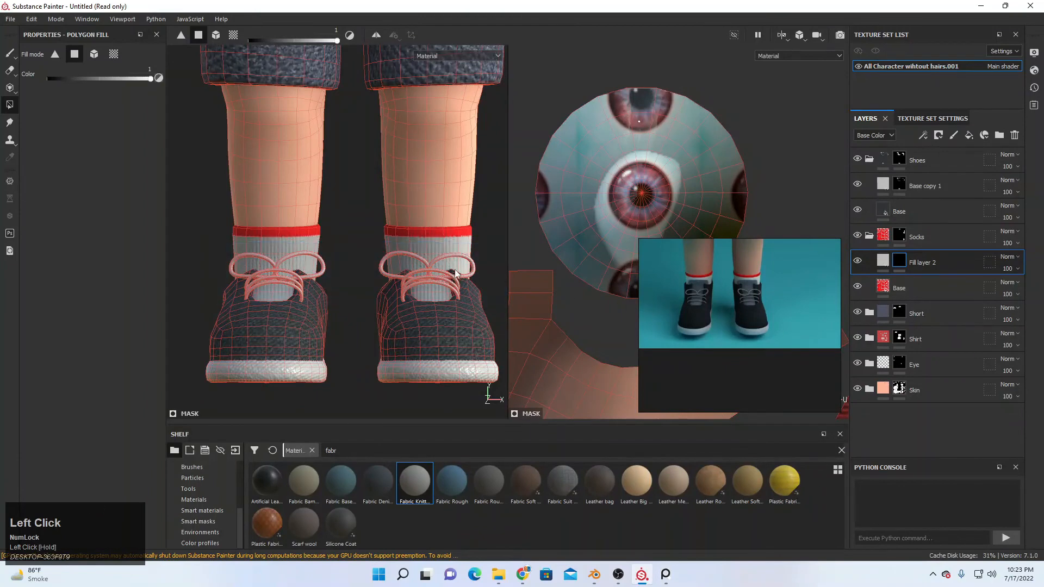
- Compare the whole character with the reference image, checking the shirt, shorts, socks and shoes without the wireframe
{"action": "scroll", "coordinate": [334, 199], "scroll_direction": "up", "scroll_amount": 5}
{"action": "left_click_drag", "start_coordinate": [334, 199], "coordinate": [323, 257], "text": "alt"}
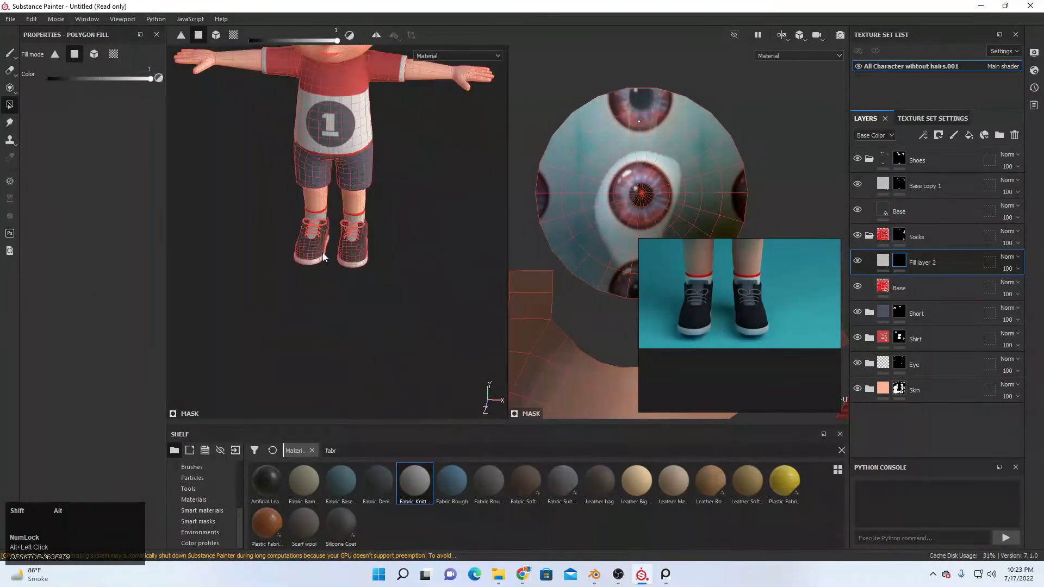
{"action": "scroll", "coordinate": [374, 214], "scroll_direction": "up", "scroll_amount": 3}
{"action": "middle_click_drag", "start_coordinate": [347, 201], "coordinate": [389, 242], "text": "alt"}
{"action": "left_click_drag", "start_coordinate": [389, 242], "coordinate": [385, 190], "text": "alt"}
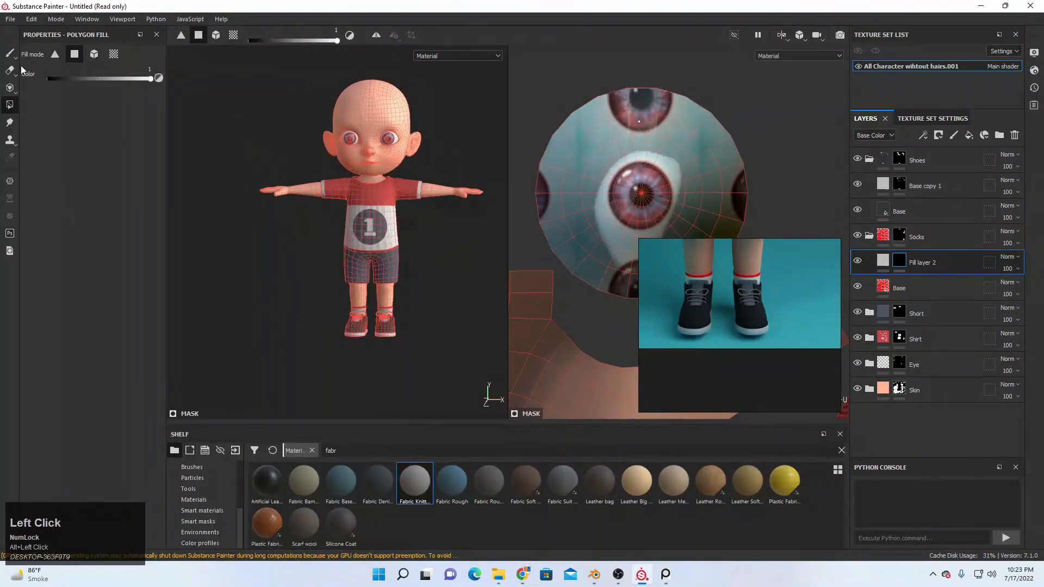
{"action": "left_click", "coordinate": [9, 53]}
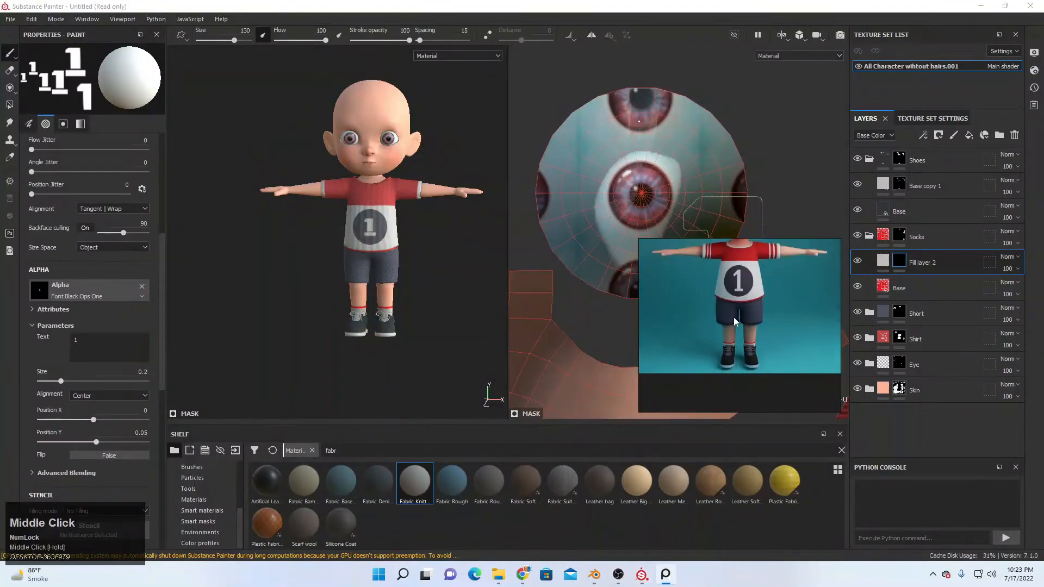
{"action": "scroll", "coordinate": [391, 342], "scroll_direction": "up", "scroll_amount": 5}
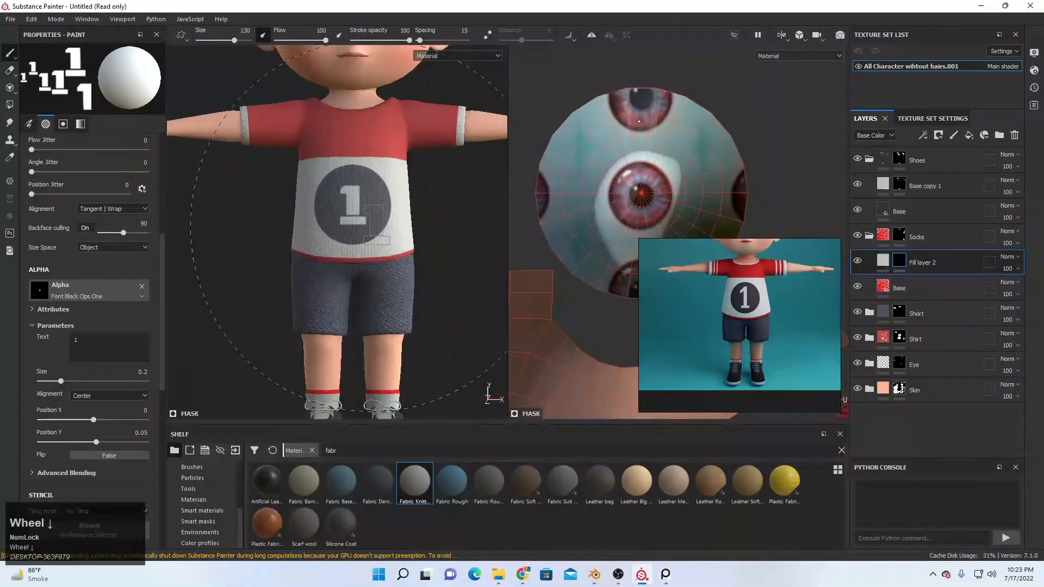
{"action": "middle_click_drag", "start_coordinate": [392, 342], "coordinate": [391, 244], "text": "alt"}
{"action": "scroll", "coordinate": [387, 277], "scroll_direction": "up", "scroll_amount": 2}
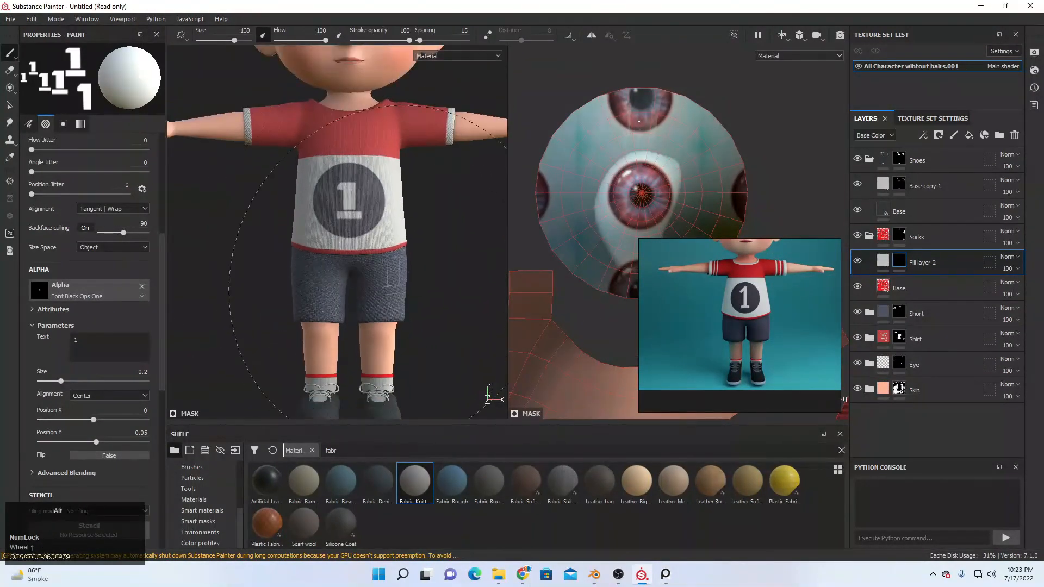
- Duplicate the Short group's Base copy 1 layer and set the copy's fabric colour to the dark navy sampled from the reference's shorts hem
{"action": "scroll", "coordinate": [755, 307], "scroll_direction": "up", "scroll_amount": 3}
{"action": "middle_click_drag", "start_coordinate": [750, 298], "coordinate": [757, 319]}
{"action": "scroll", "coordinate": [758, 315], "scroll_direction": "up", "scroll_amount": 3}
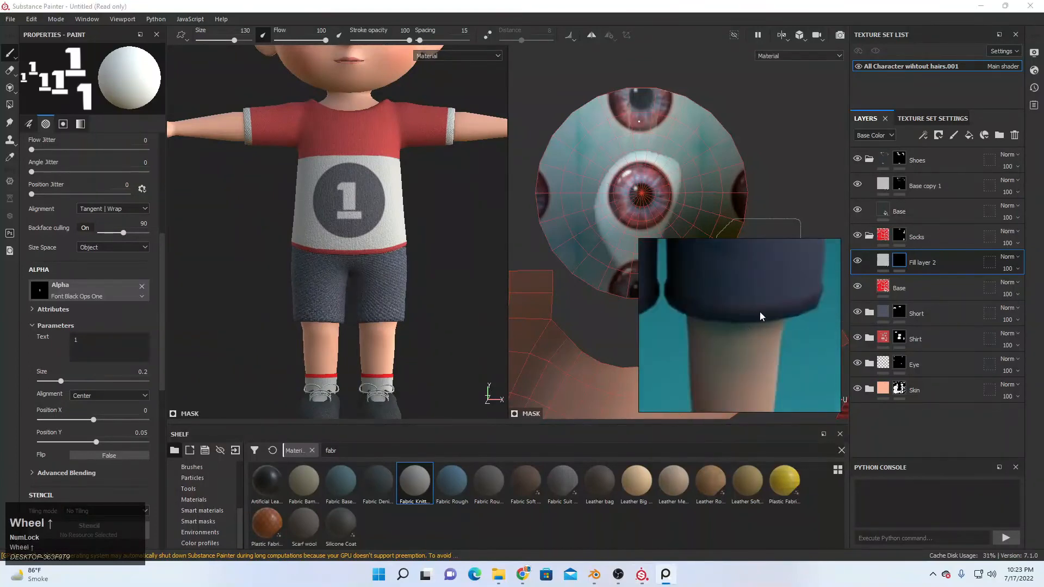
{"action": "left_click", "coordinate": [869, 313]}
{"action": "left_click", "coordinate": [905, 340]}
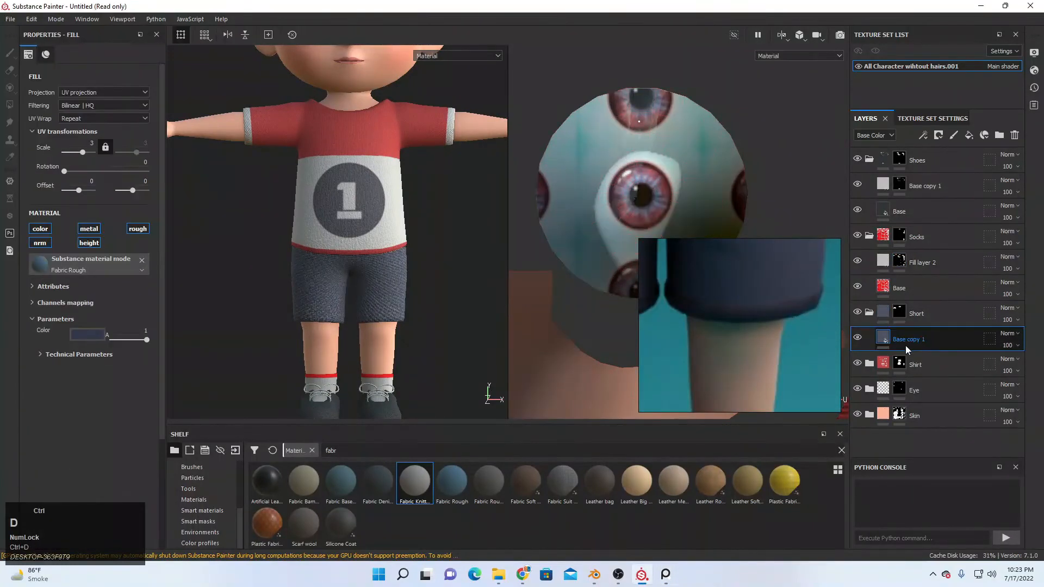
{"action": "key", "text": "ctrl+d"}
{"action": "left_click", "coordinate": [87, 334]}
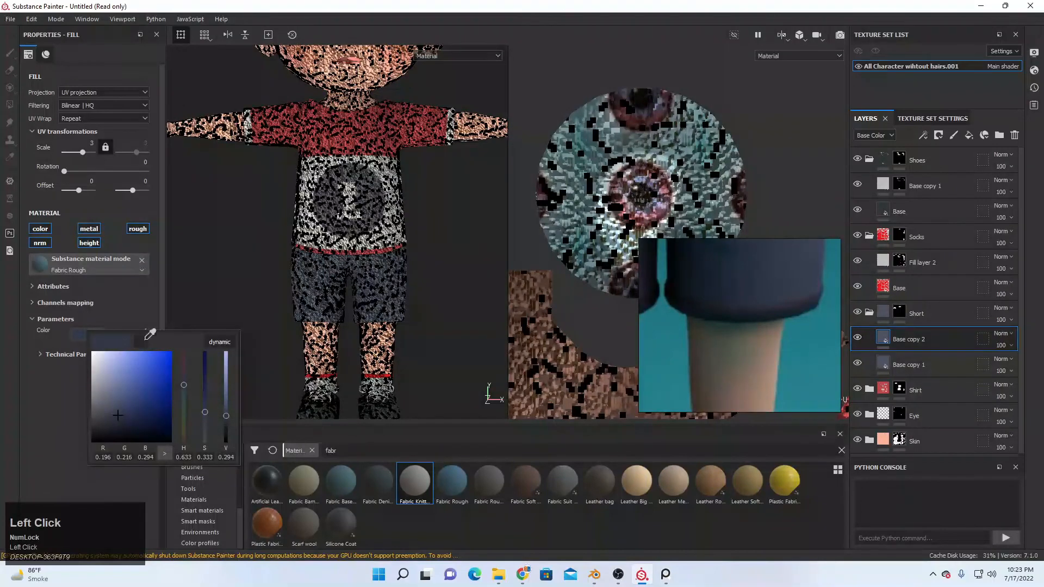
{"action": "left_click_drag", "start_coordinate": [141, 341], "coordinate": [843, 333]}
- Add a black mask to the darker fabric copy and polygon-fill the bottom hem edge of the shorts' legs
{"action": "right_click", "coordinate": [913, 339]}
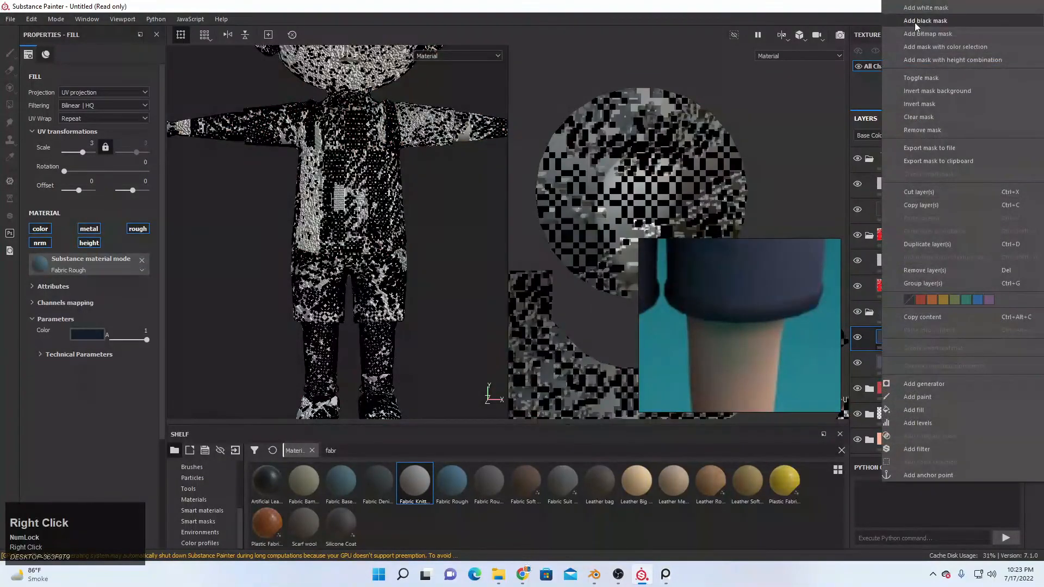
{"action": "left_click", "coordinate": [907, 18]}
{"action": "left_click", "coordinate": [10, 104]}
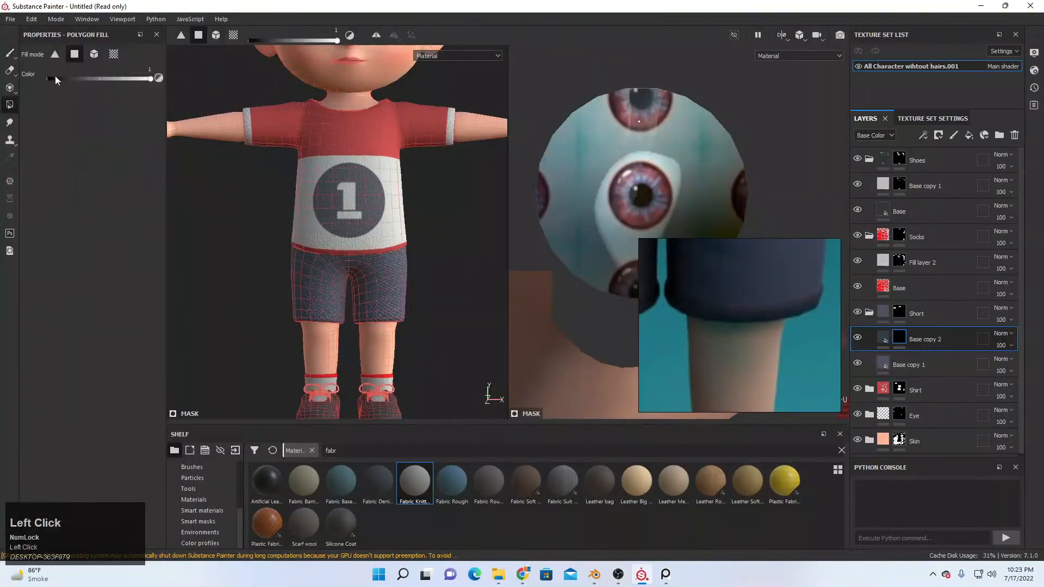
{"action": "middle_click_drag", "start_coordinate": [369, 267], "coordinate": [367, 163], "text": "alt"}
{"action": "scroll", "coordinate": [326, 172], "scroll_direction": "down", "scroll_amount": 4}
{"action": "middle_click_drag", "start_coordinate": [302, 177], "coordinate": [297, 194], "text": "alt"}
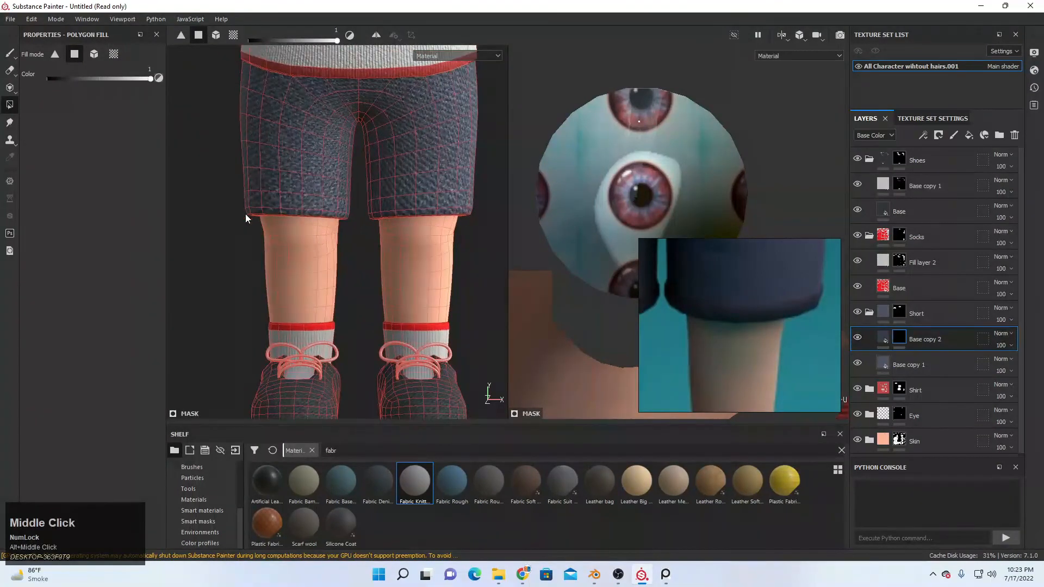
{"action": "key", "text": "x"}
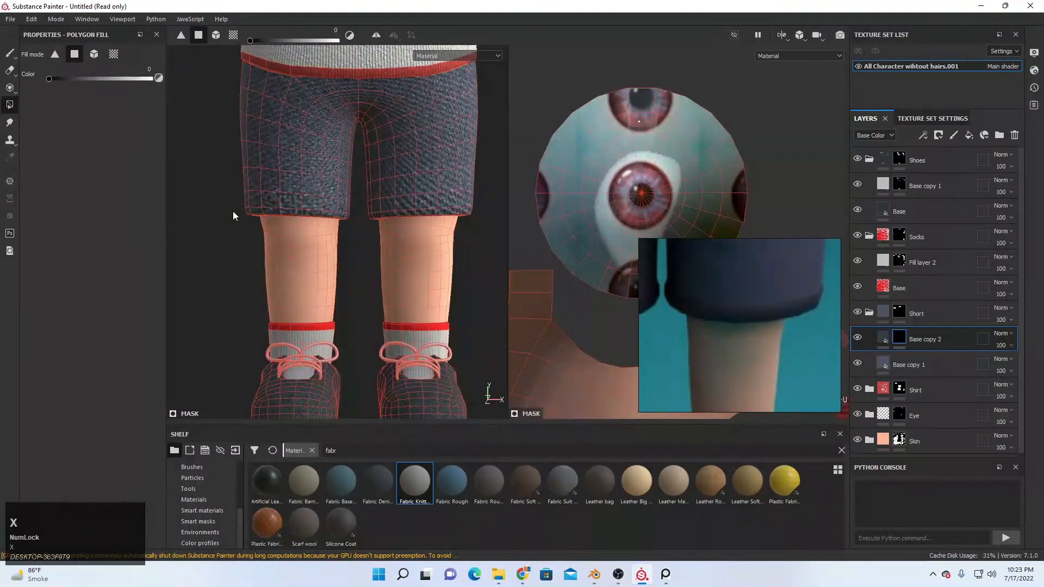
{"action": "mouse_move", "coordinate": [232, 211]}
{"action": "left_mouse_down"}
{"action": "mouse_move", "coordinate": [336, 240]}
{"action": "mouse_move", "coordinate": [240, 215]}
{"action": "left_mouse_up"}
{"action": "key", "text": "x"}
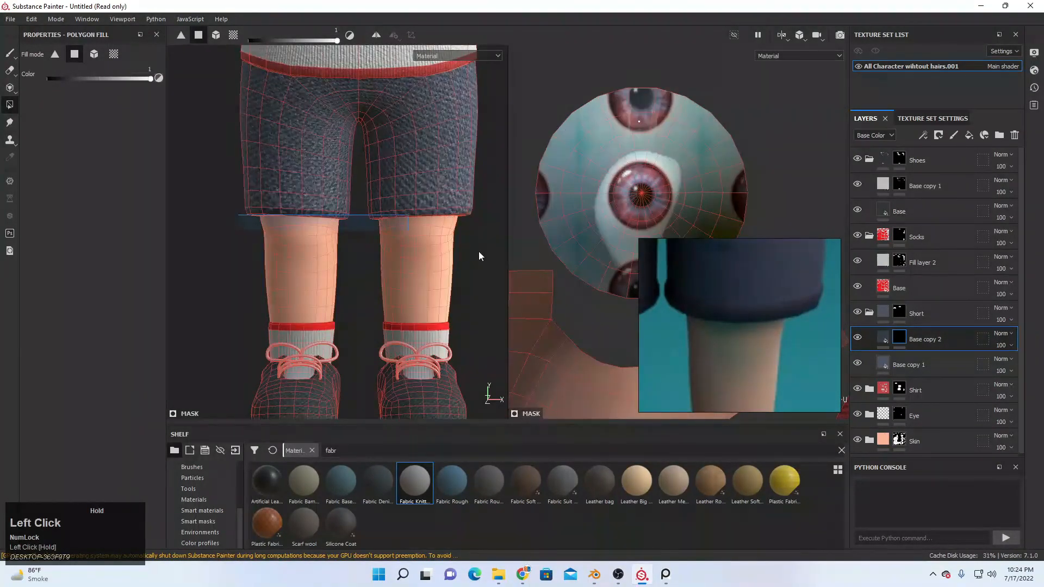
{"action": "left_click_drag", "start_coordinate": [480, 255], "coordinate": [512, 254]}
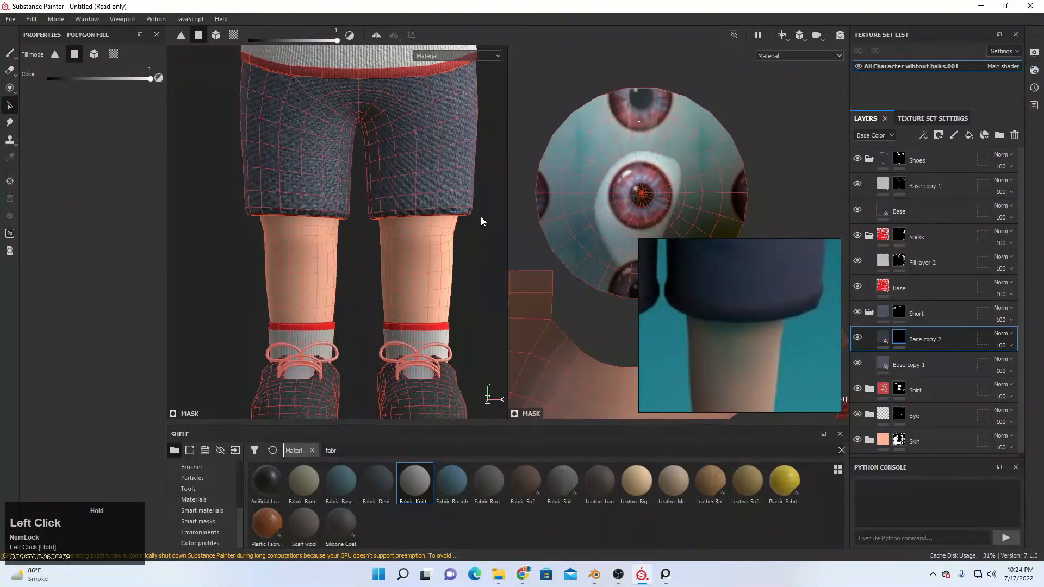
{"action": "mouse_move", "coordinate": [396, 220]}
{"action": "left_mouse_down"}
{"action": "mouse_move", "coordinate": [392, 212]}
{"action": "mouse_move", "coordinate": [437, 212]}
{"action": "left_mouse_up"}
{"action": "key", "text": "ctrl+z"}
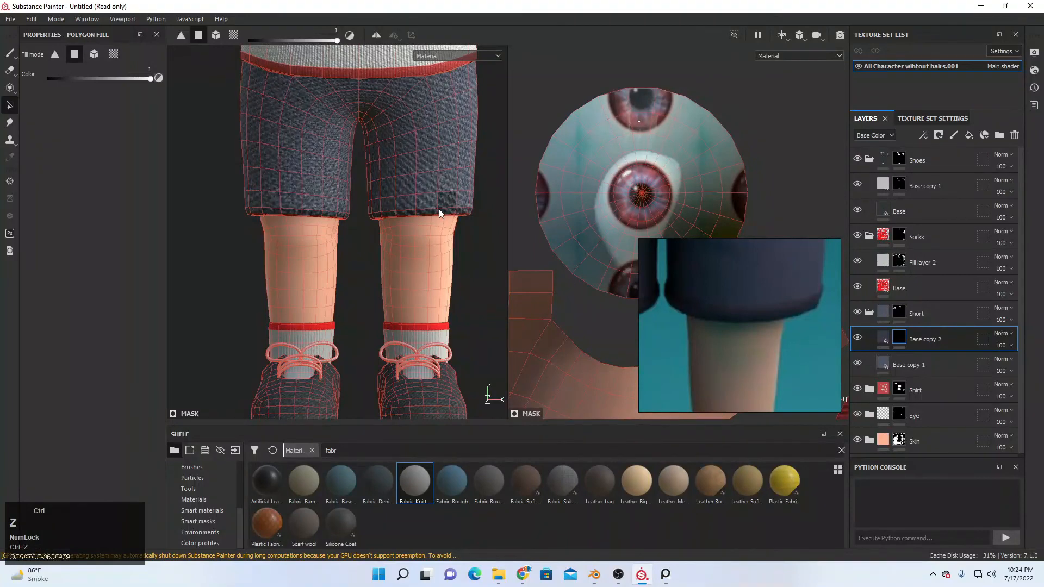
{"action": "left_click", "coordinate": [258, 214]}
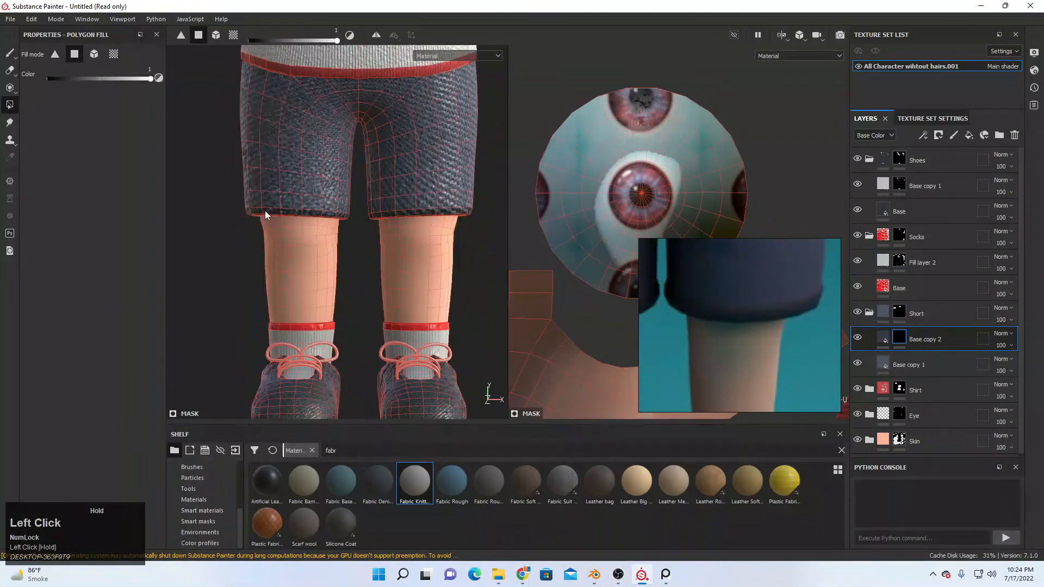
{"action": "left_click", "coordinate": [288, 213]}
{"action": "left_click", "coordinate": [324, 214]}
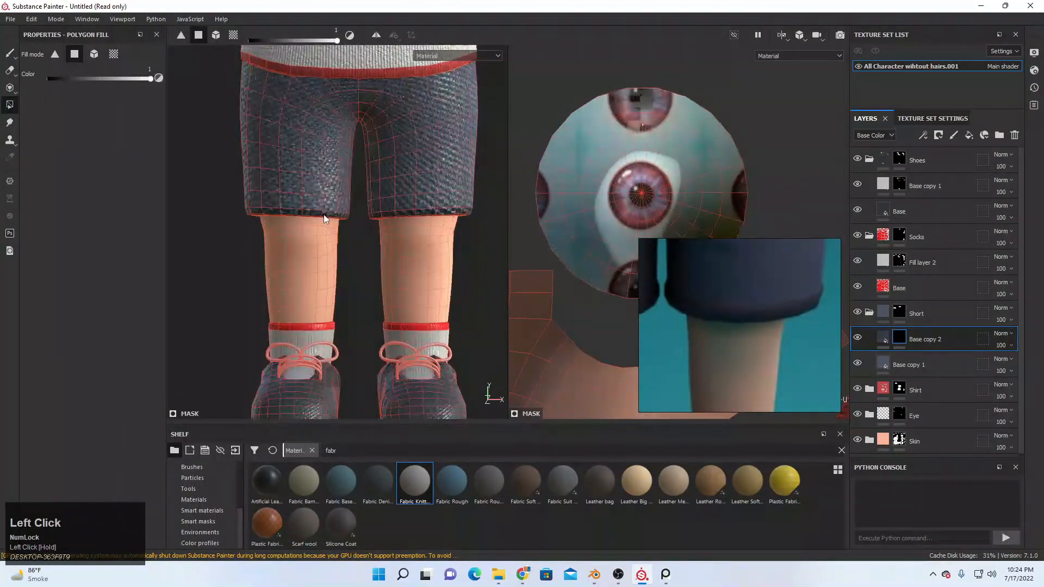
{"action": "mouse_move", "coordinate": [338, 217]}
{"action": "left_mouse_down"}
{"action": "mouse_move", "coordinate": [353, 221]}
{"action": "mouse_move", "coordinate": [341, 216]}
{"action": "left_mouse_up"}
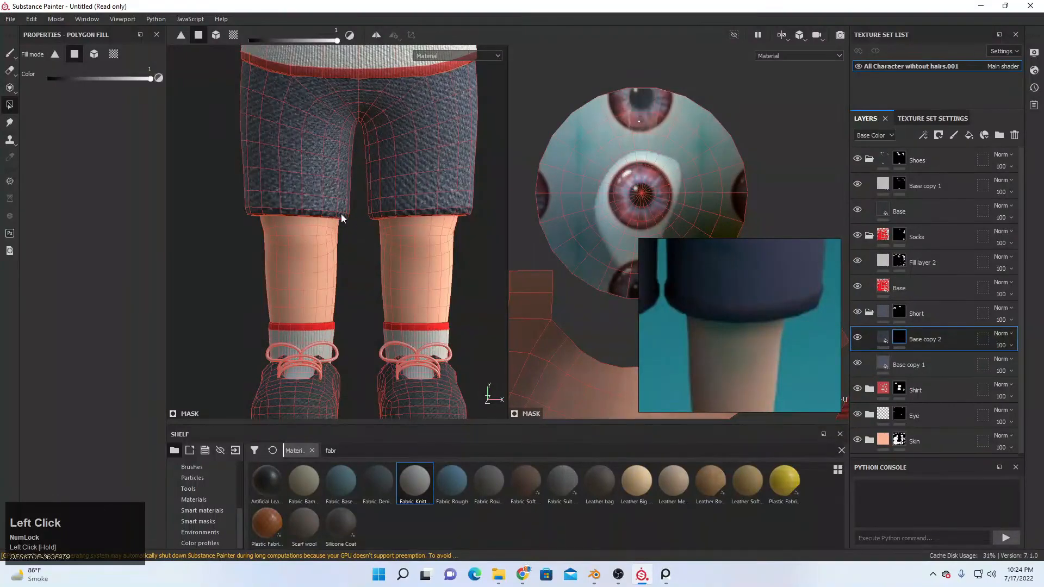
- Compare the finished hem with the reference, then duplicate the hem layer and give the copy a fresh black mask
{"action": "scroll", "coordinate": [365, 226], "scroll_direction": "down", "scroll_amount": 4}
{"action": "middle_click_drag", "start_coordinate": [362, 252], "coordinate": [366, 279], "text": "alt"}
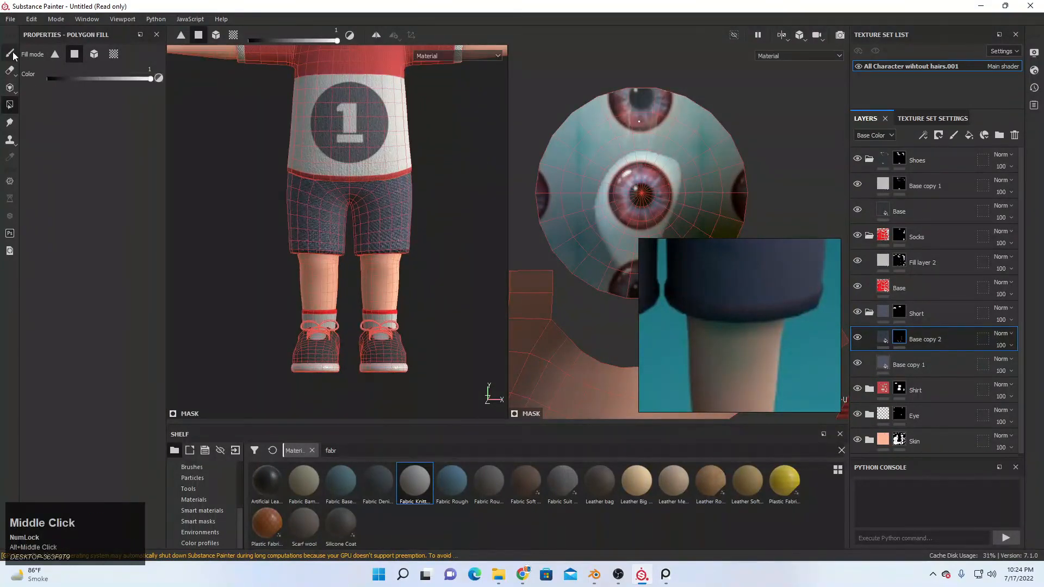
{"action": "left_click", "coordinate": [10, 53]}
{"action": "middle_click_drag", "start_coordinate": [357, 183], "coordinate": [371, 230], "text": "alt"}
{"action": "scroll", "coordinate": [752, 357], "scroll_direction": "down", "scroll_amount": 3}
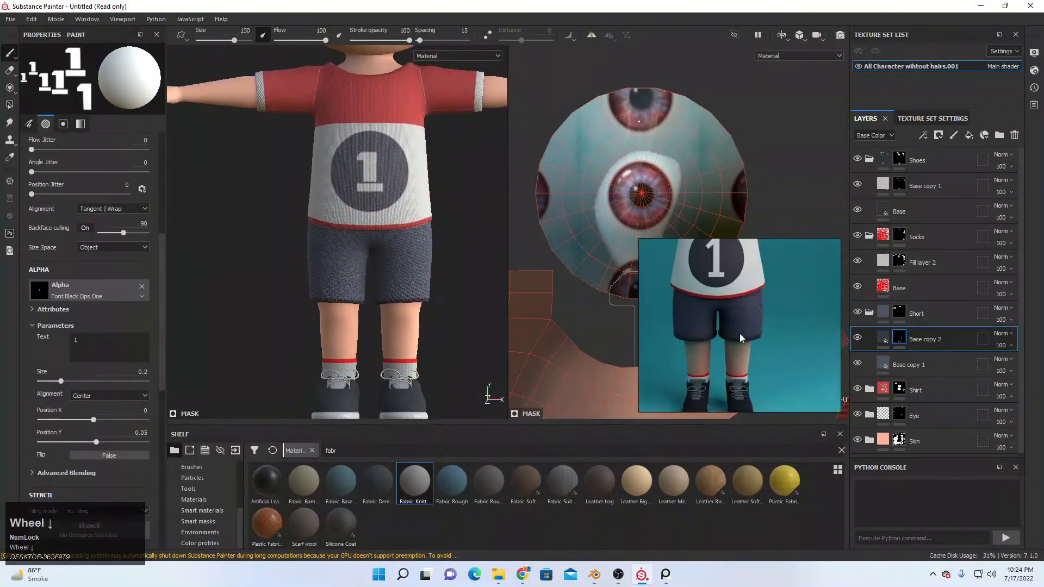
{"action": "key", "text": "ctrl+d"}
{"action": "right_click", "coordinate": [932, 339]}
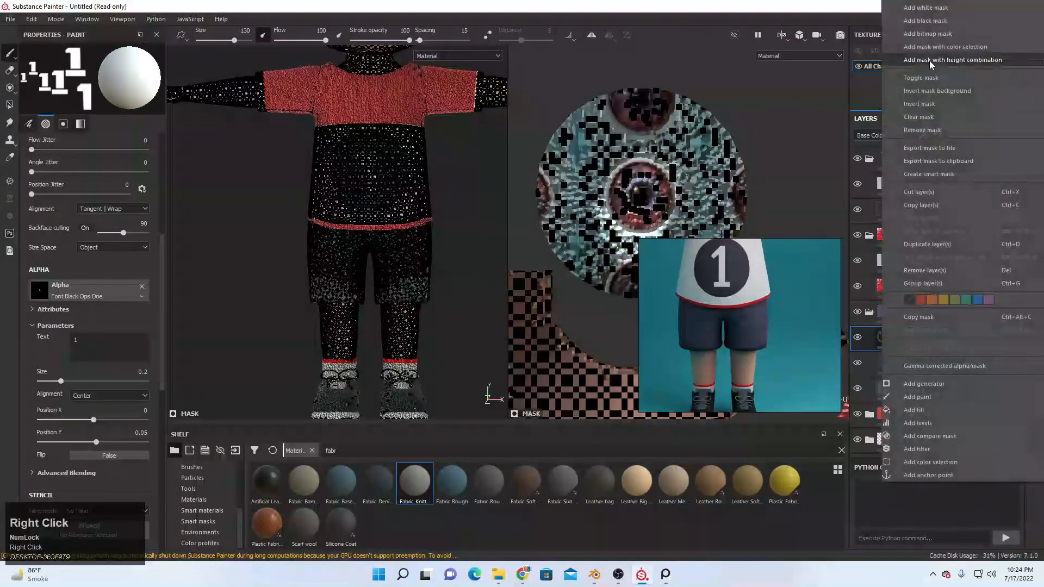
{"action": "left_click", "coordinate": [938, 20]}
- Remove the Fabric Rough material from the new copy and set its base colour to the reference's navy, darkened to near-black
{"action": "left_click", "coordinate": [881, 339]}
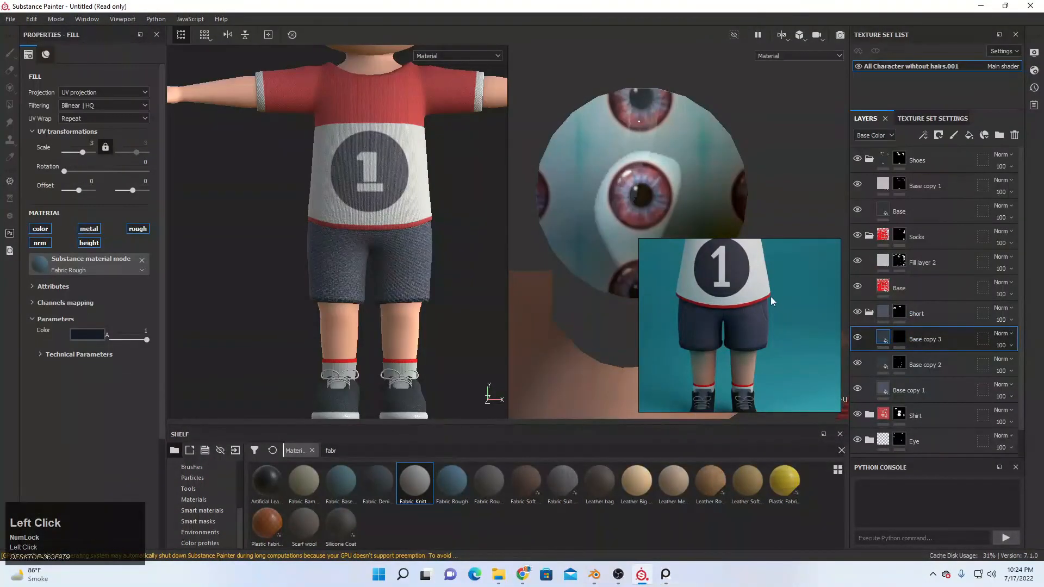
{"action": "scroll", "coordinate": [765, 320], "scroll_direction": "down", "scroll_amount": 3}
{"action": "scroll", "coordinate": [777, 281], "scroll_direction": "up", "scroll_amount": 5}
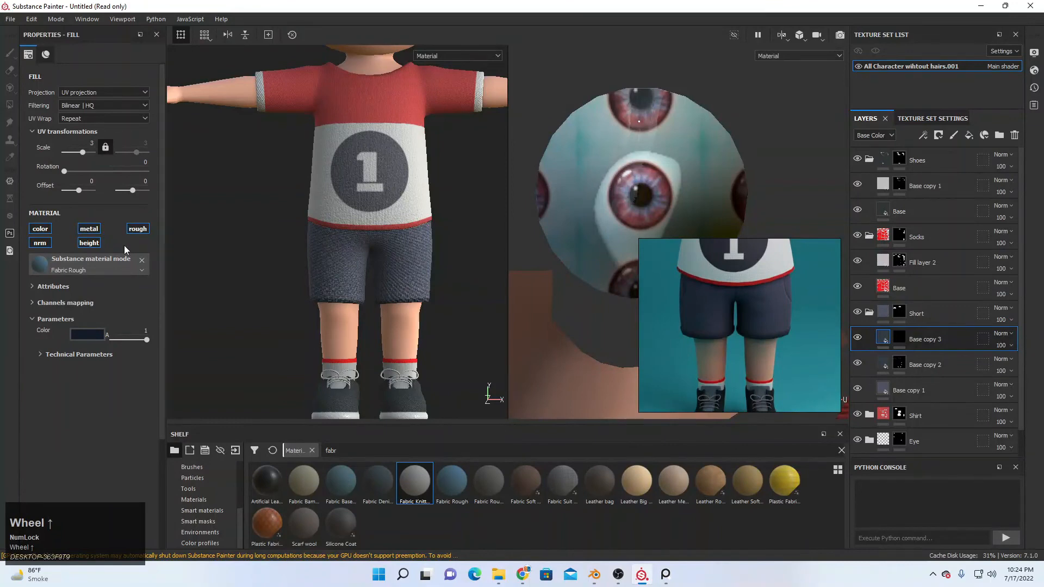
{"action": "left_click", "coordinate": [142, 260]}
{"action": "left_click", "coordinate": [102, 318]}
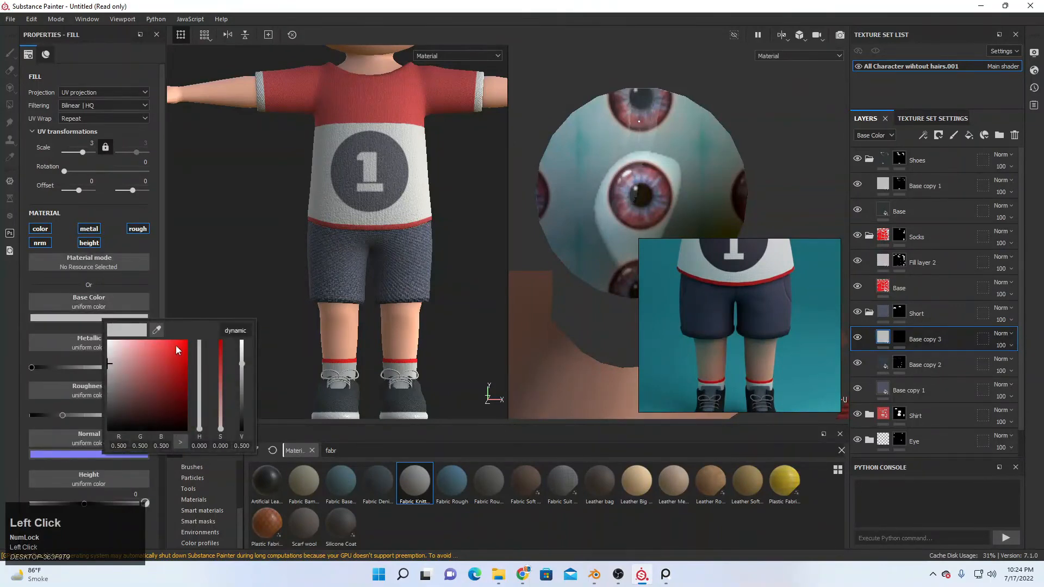
{"action": "left_click_drag", "start_coordinate": [175, 344], "coordinate": [746, 329]}
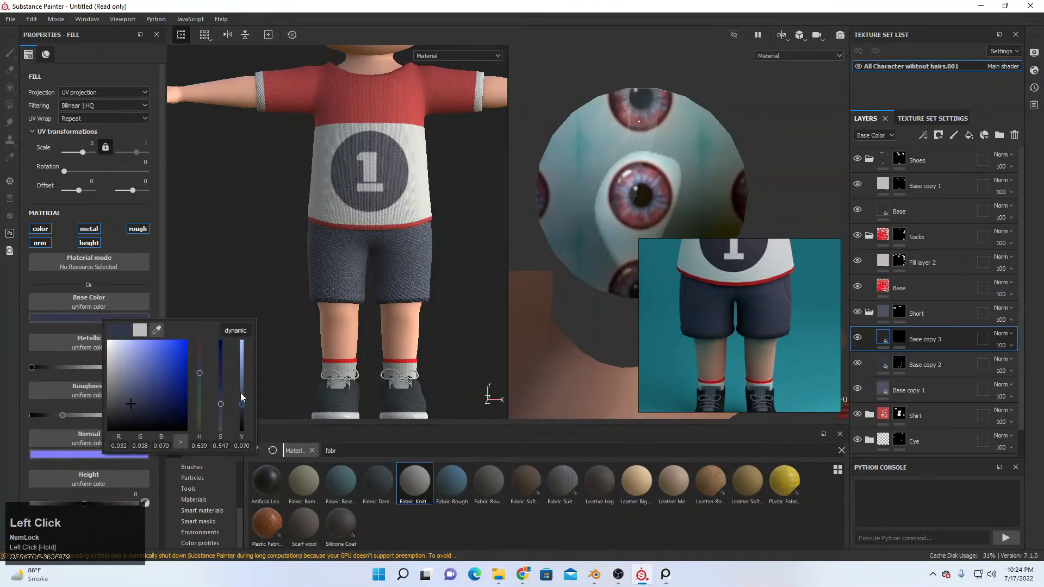
{"action": "left_click_drag", "start_coordinate": [241, 393], "coordinate": [242, 418]}
- Target the near-black layer's mask and choose the Basic Soft brush for painting on the shorts
{"action": "left_click", "coordinate": [899, 340]}
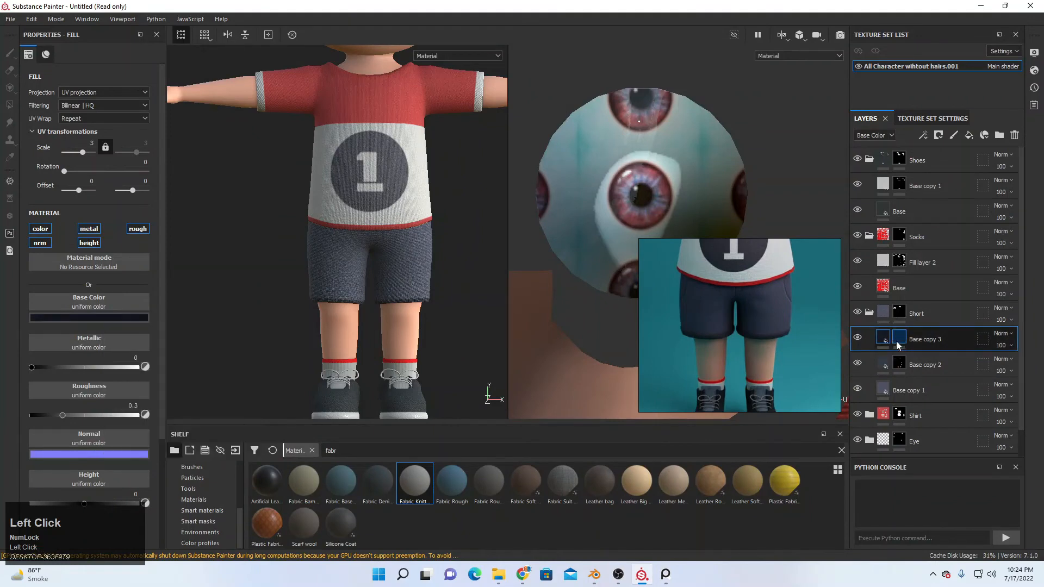
{"action": "scroll", "coordinate": [393, 280], "scroll_direction": "up", "scroll_amount": 3}
{"action": "left_click_drag", "start_coordinate": [396, 283], "coordinate": [348, 280], "text": "alt"}
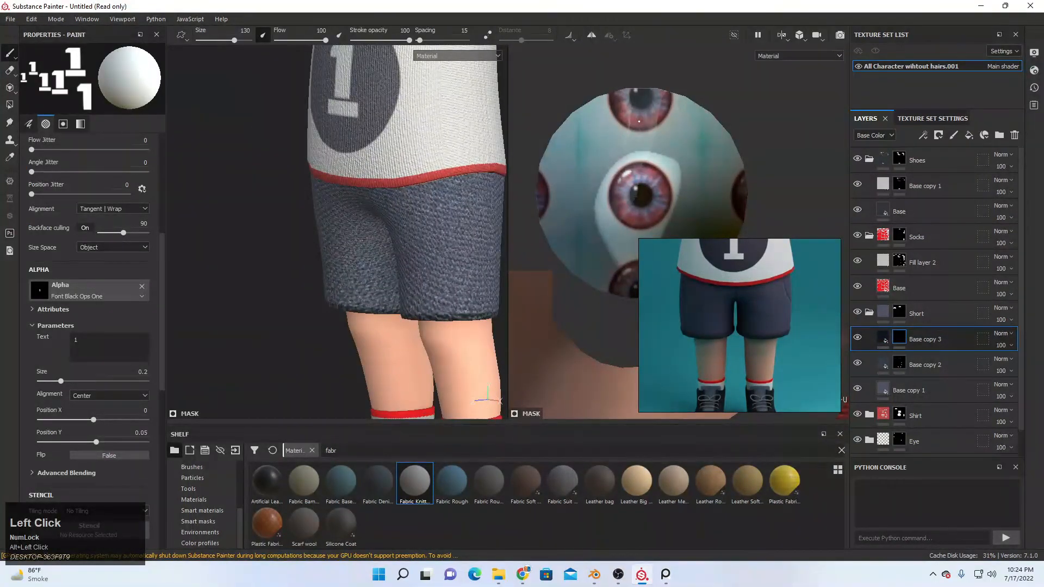
{"action": "left_click", "coordinate": [206, 496]}
{"action": "left_click", "coordinate": [202, 477]}
{"action": "left_click", "coordinate": [210, 466]}
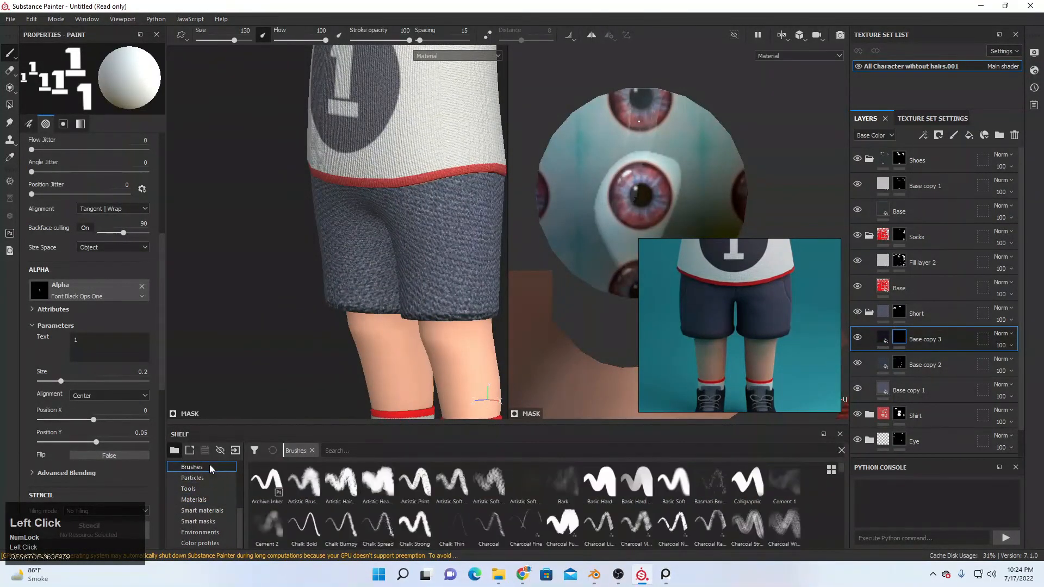
{"action": "left_click", "coordinate": [674, 481]}
- Set the UV scale of the shorts' Base copy 1 fabric to 5 and check the layer on the model
{"action": "scroll", "coordinate": [385, 345], "scroll_direction": "up", "scroll_amount": 2}
{"action": "mouse_move", "coordinate": [385, 345]}
{"action": "middle_mouse_down", "text": "alt"}
{"action": "mouse_move", "coordinate": [425, 316]}
{"action": "mouse_move", "coordinate": [488, 321]}
{"action": "middle_mouse_up", "text": "alt"}
{"action": "left_click", "coordinate": [913, 391]}
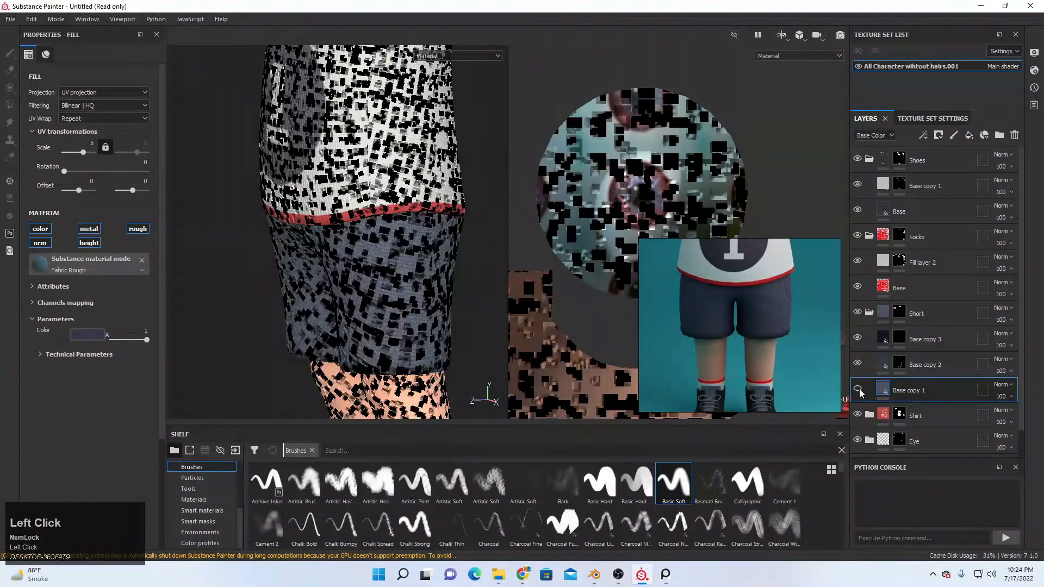
{"action": "left_click", "coordinate": [859, 392]}
{"action": "mouse_move", "coordinate": [372, 285]}
{"action": "left_mouse_down", "text": "alt"}
{"action": "mouse_move", "coordinate": [415, 275]}
{"action": "mouse_move", "coordinate": [355, 284]}
{"action": "left_mouse_up", "text": "alt"}
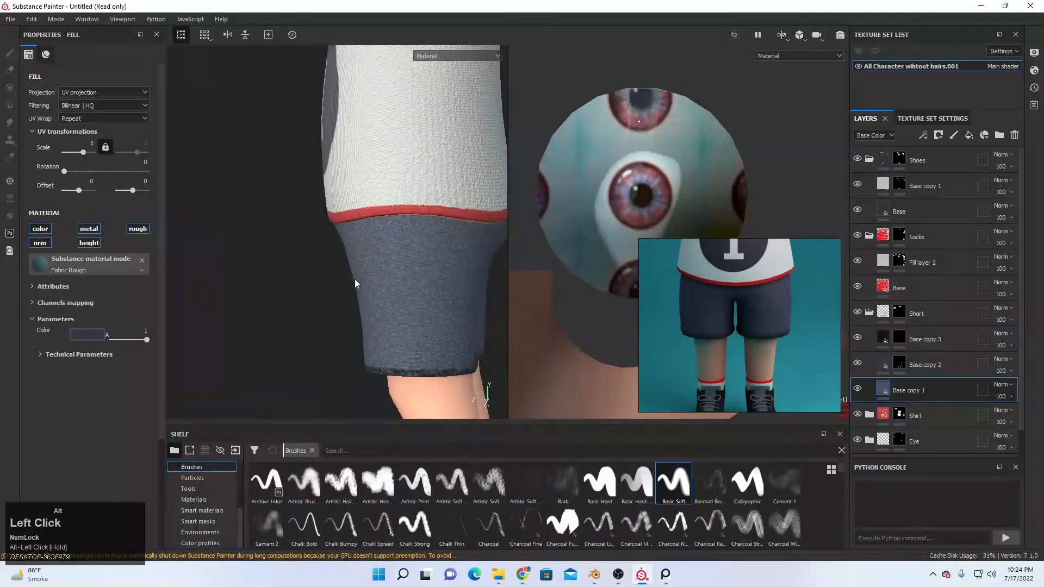
- Return to Base copy 3's mask and reduce the brush size to 1.35 for fine detail on the shorts' side
{"action": "left_click", "coordinate": [897, 339]}
{"action": "middle_click_drag", "start_coordinate": [443, 287], "coordinate": [397, 266], "text": "alt"}
{"action": "mouse_move", "coordinate": [378, 267]}
{"action": "left_mouse_down", "text": "alt"}
{"action": "mouse_move", "coordinate": [410, 274]}
{"action": "mouse_move", "coordinate": [397, 269]}
{"action": "left_mouse_up", "text": "alt"}
{"action": "key", "text": "bracketright"}
{"action": "key", "text": "bracketright"}
{"action": "key", "text": "bracketright"}
{"action": "key", "text": "bracketright"}
{"action": "key", "text": "bracketright"}
{"action": "key", "text": "bracketright"}
{"action": "key", "text": "bracketright"}
{"action": "key", "text": "bracketright"}
{"action": "key", "text": "bracketright"}
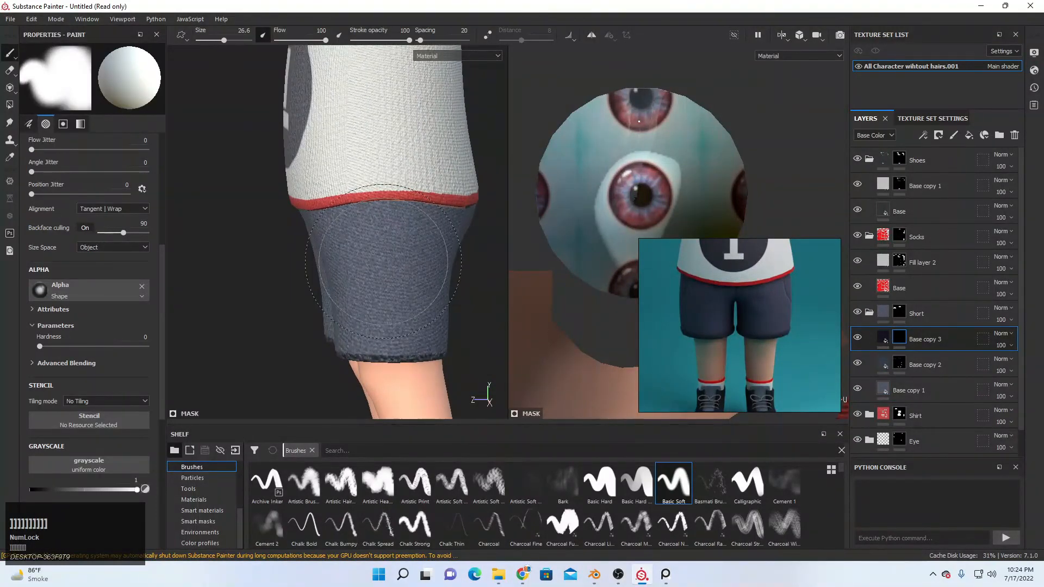
{"action": "key", "text": "bracketleft"}
{"action": "key", "text": "bracketleft"}
{"action": "key", "text": "bracketleft"}
{"action": "key", "text": "bracketleft"}
{"action": "key", "text": "bracketleft"}
{"action": "key", "text": "bracketleft"}
{"action": "key", "text": "bracketleft"}
{"action": "key", "text": "bracketleft"}
{"action": "key", "text": "bracketleft"}
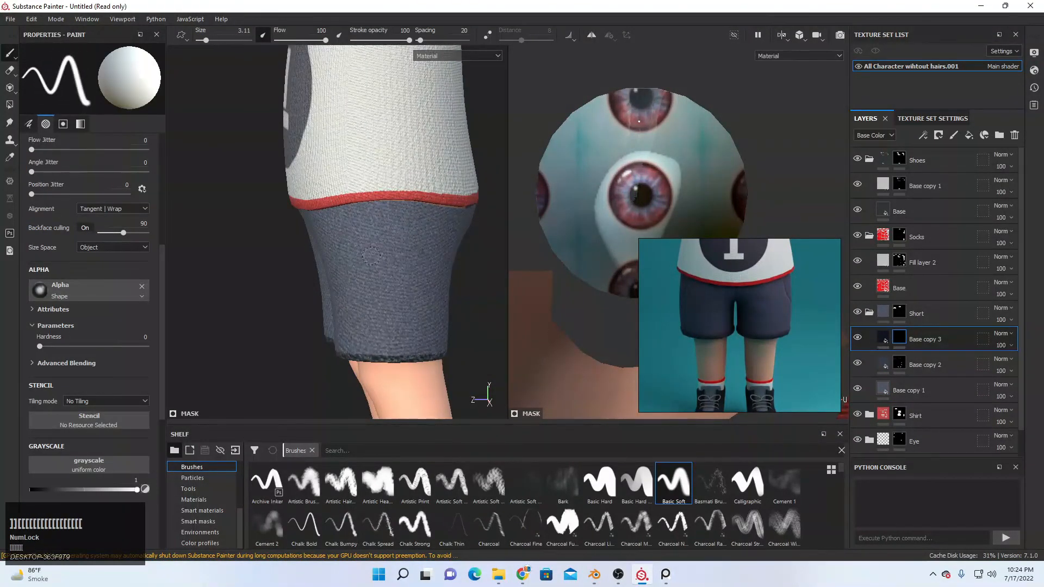
{"action": "scroll", "coordinate": [370, 256], "scroll_direction": "down", "scroll_amount": 3}
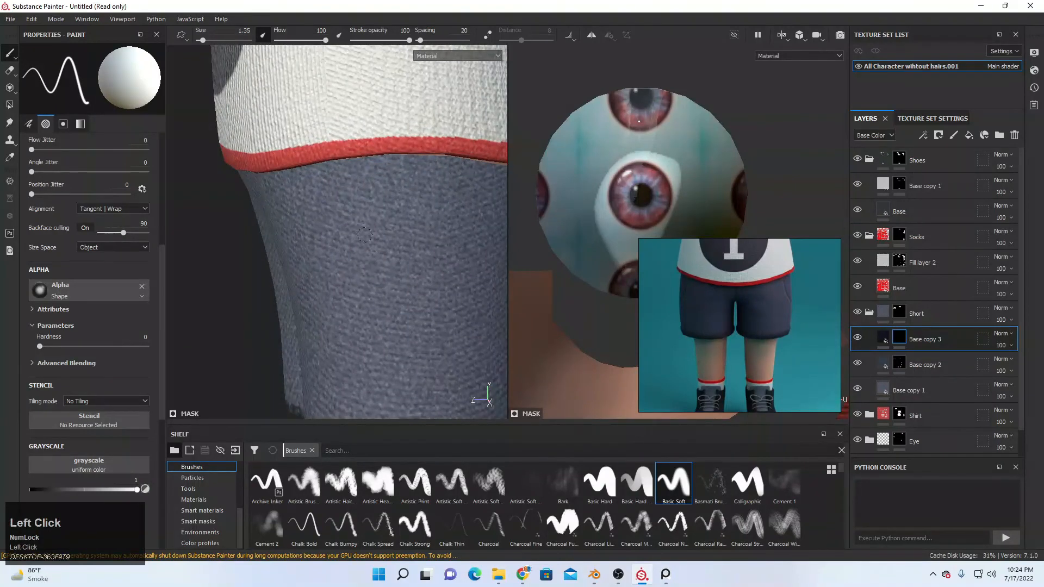
- Paint a thin curved dark pocket line on the side of the shorts, redoing the first stroke
{"action": "left_click_drag", "start_coordinate": [364, 235], "coordinate": [429, 288]}
{"action": "key", "text": "ctrl+z"}
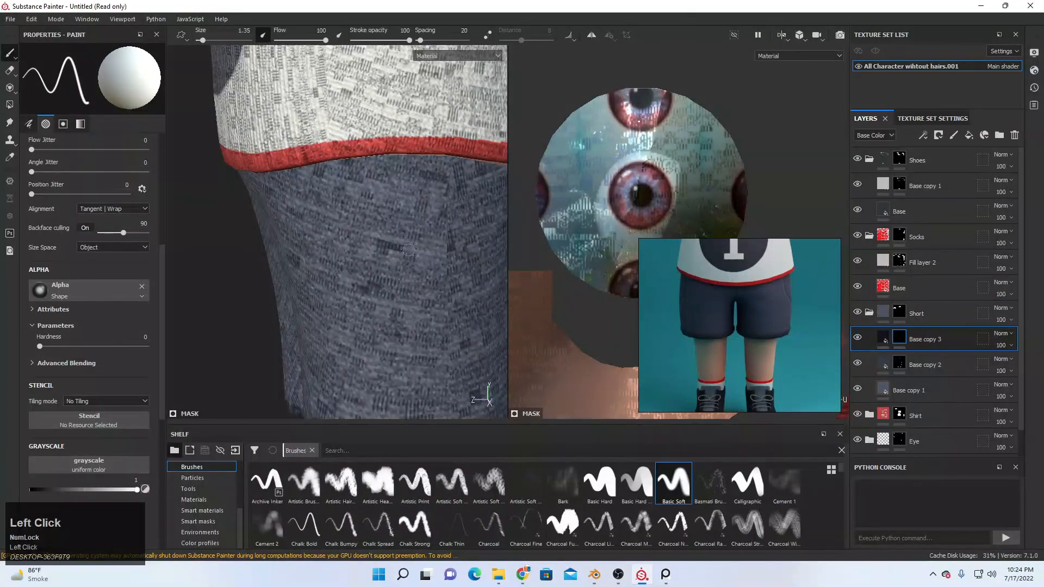
{"action": "mouse_move", "coordinate": [373, 231]}
{"action": "left_mouse_down"}
{"action": "mouse_move", "coordinate": [416, 294]}
{"action": "mouse_move", "coordinate": [462, 326]}
{"action": "left_mouse_up"}
{"action": "scroll", "coordinate": [367, 294], "scroll_direction": "up", "scroll_amount": 3}
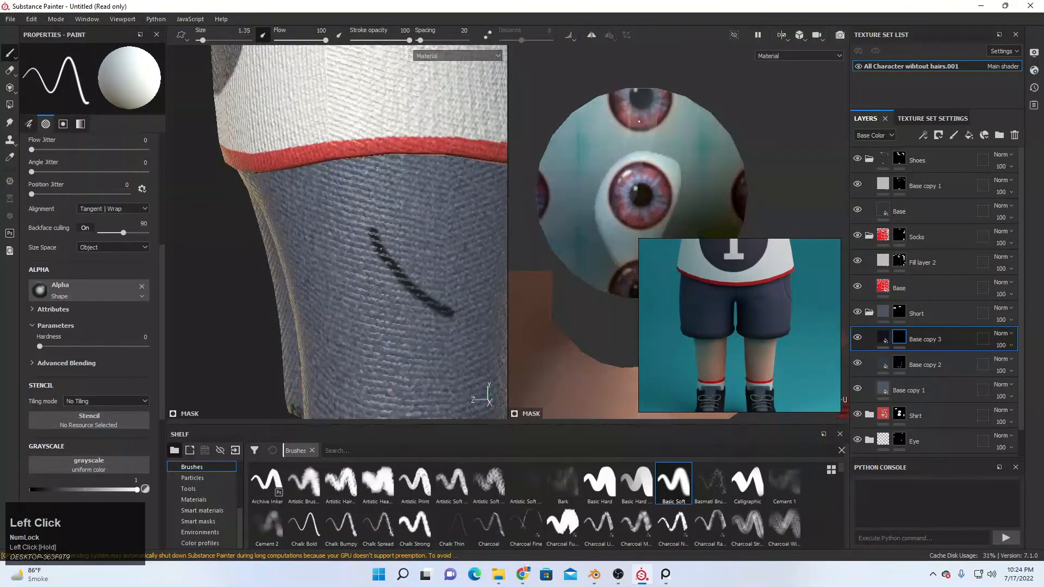
{"action": "left_click_drag", "start_coordinate": [365, 301], "coordinate": [408, 308], "text": "alt"}
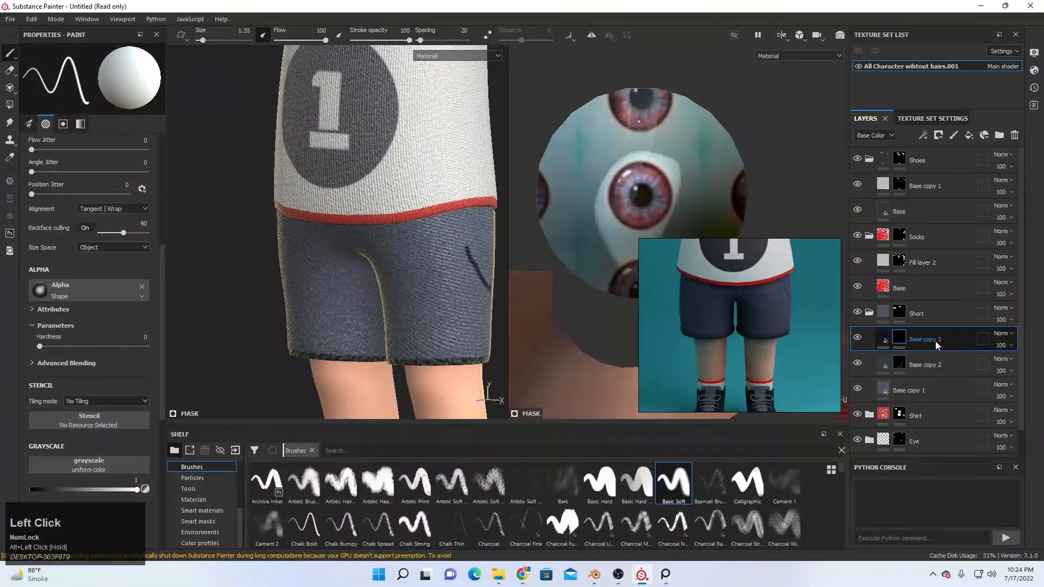
- Duplicate the pocket line layer, give the copy a new black mask and set its base colour to white
{"action": "key", "text": "ctrl+d"}
{"action": "right_click", "coordinate": [913, 338]}
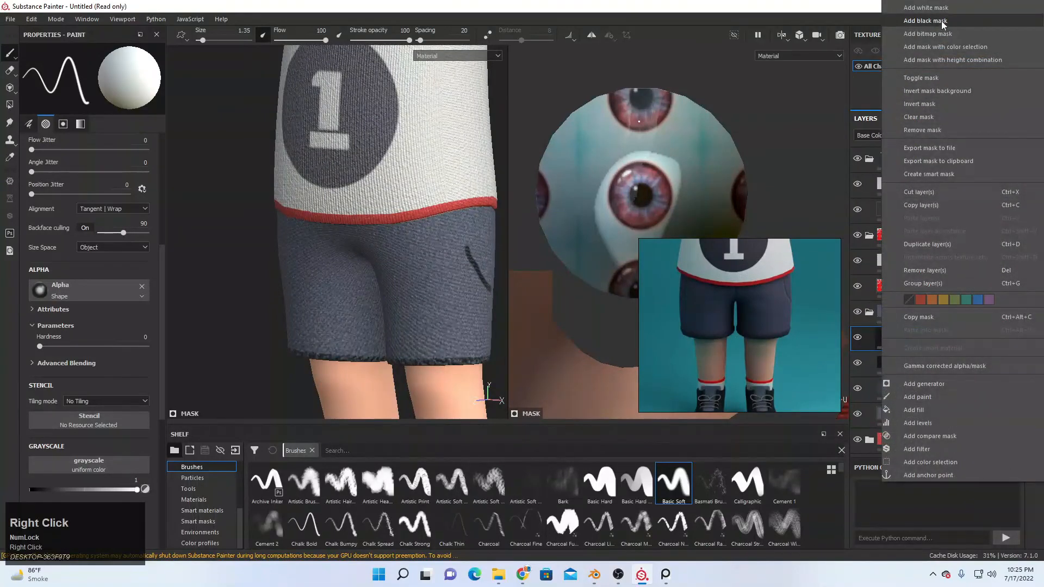
{"action": "left_click", "coordinate": [912, 323]}
{"action": "left_click", "coordinate": [82, 318]}
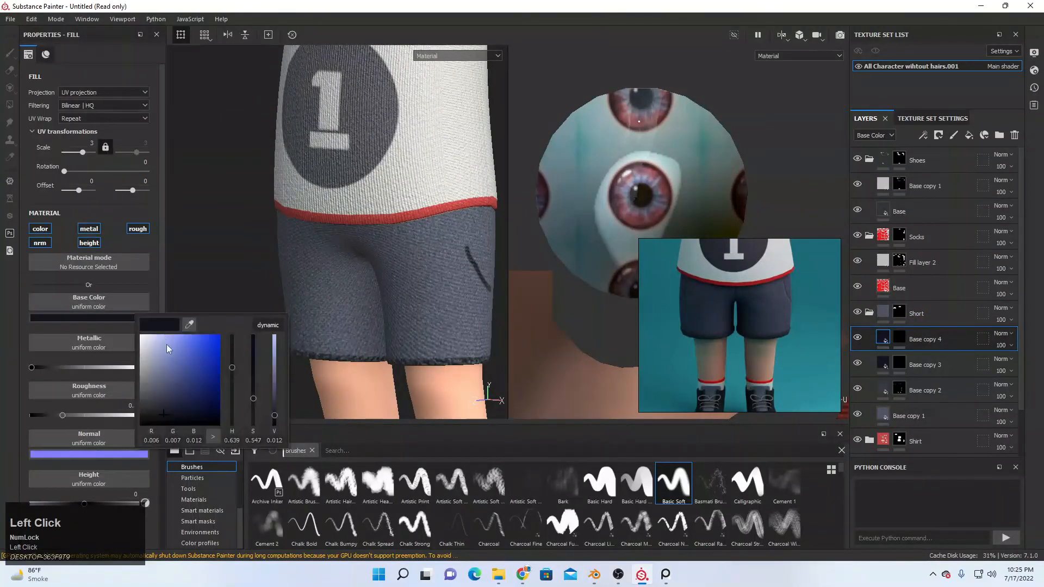
{"action": "left_click_drag", "start_coordinate": [158, 353], "coordinate": [136, 353]}
- Paint a white highlight line in Base copy 4's mask, running along the inner edge of the dark pocket line
{"action": "left_click", "coordinate": [898, 339]}
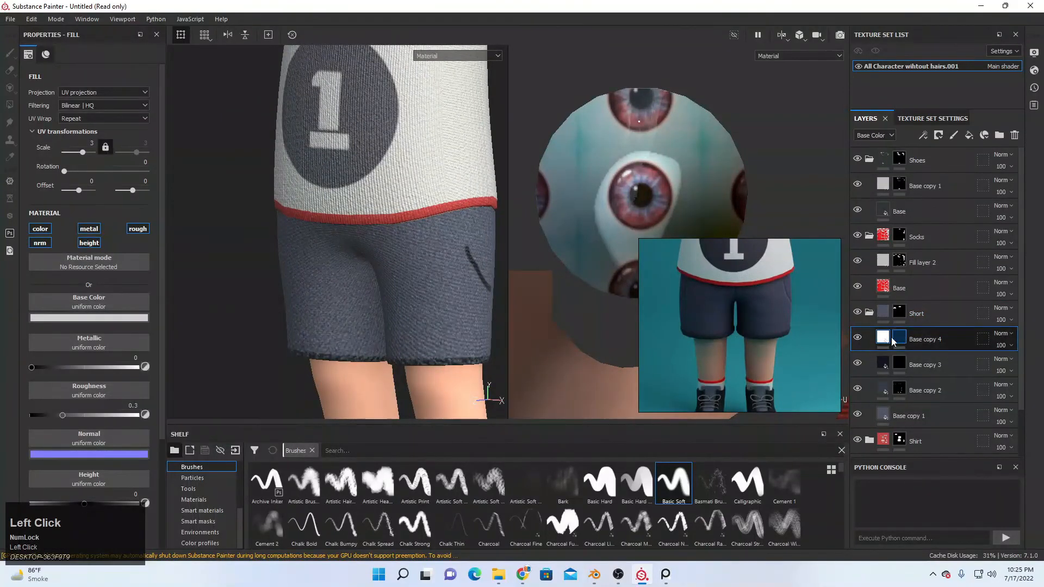
{"action": "left_click_drag", "start_coordinate": [400, 243], "coordinate": [330, 241], "text": "alt"}
{"action": "scroll", "coordinate": [400, 255], "scroll_direction": "down", "scroll_amount": 5}
{"action": "left_click_drag", "start_coordinate": [427, 254], "coordinate": [408, 249], "text": "alt"}
{"action": "middle_click_drag", "start_coordinate": [409, 249], "coordinate": [385, 233], "text": "alt"}
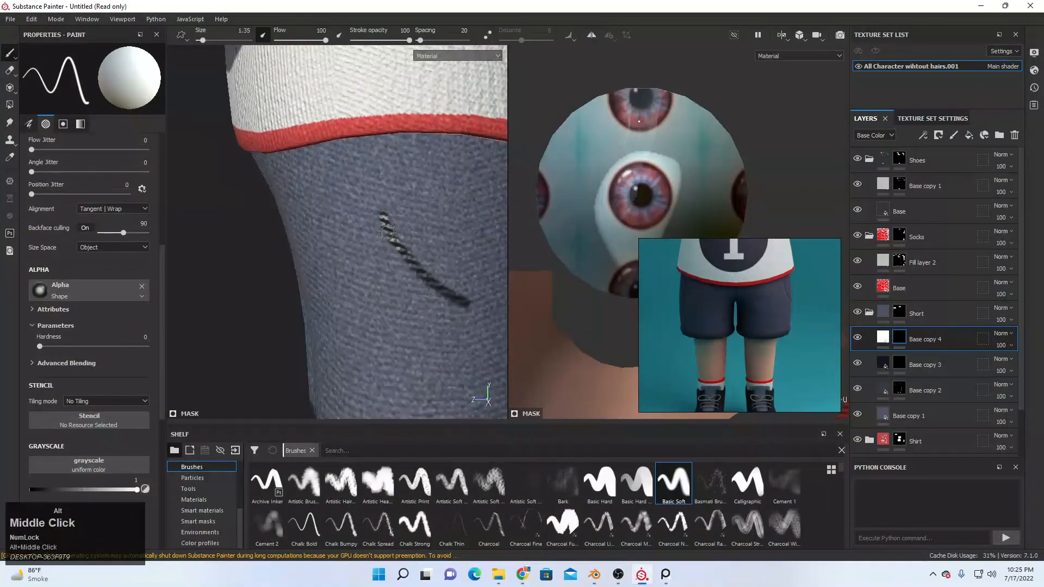
{"action": "left_click", "coordinate": [373, 223]}
{"action": "left_click", "coordinate": [400, 273], "text": "shift"}
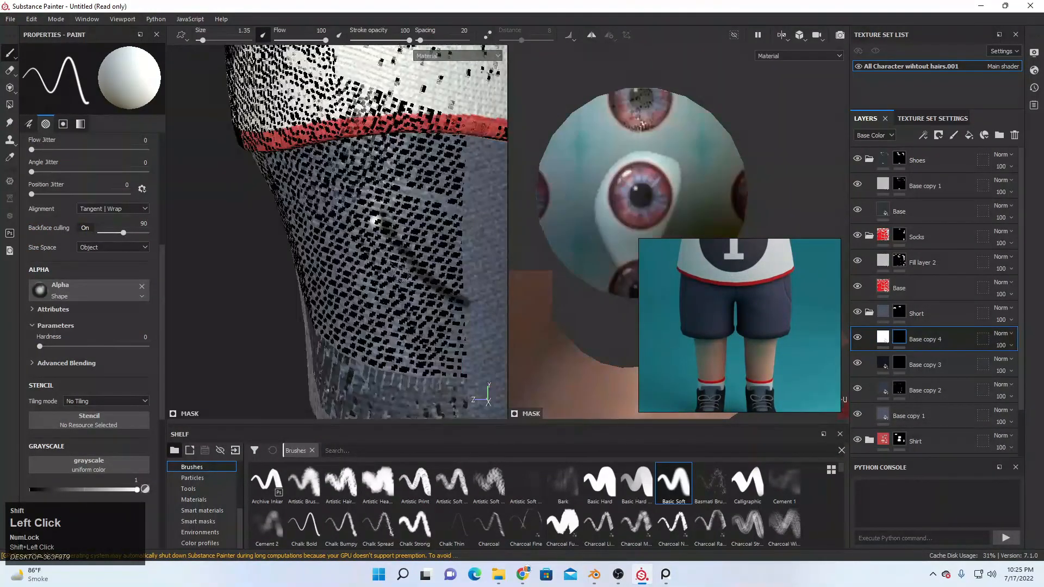
{"action": "left_click", "coordinate": [397, 263], "text": "shift"}
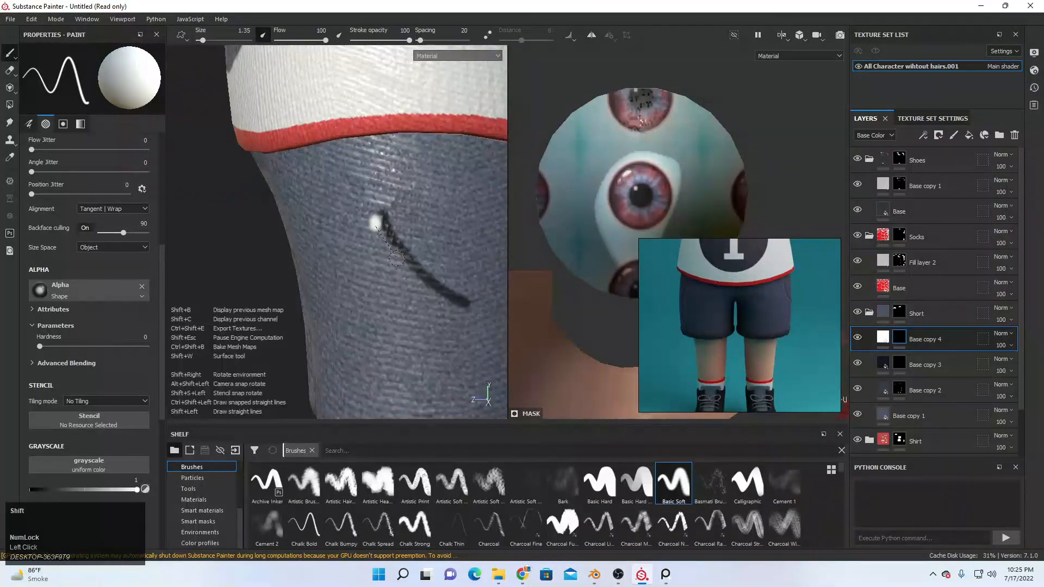
{"action": "left_click", "coordinate": [425, 289], "text": "shift"}
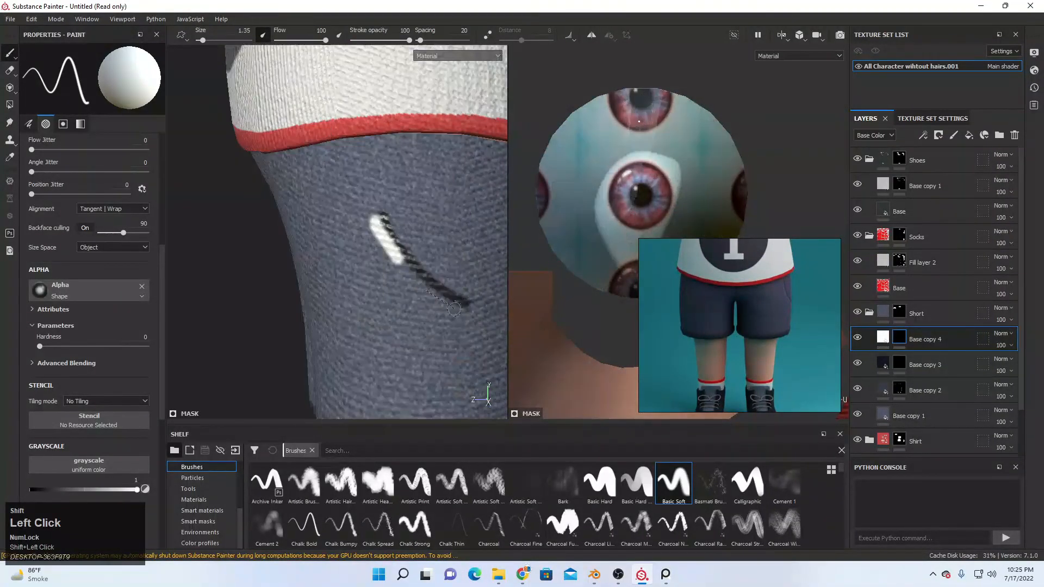
{"action": "left_click", "coordinate": [462, 310], "text": "shift"}
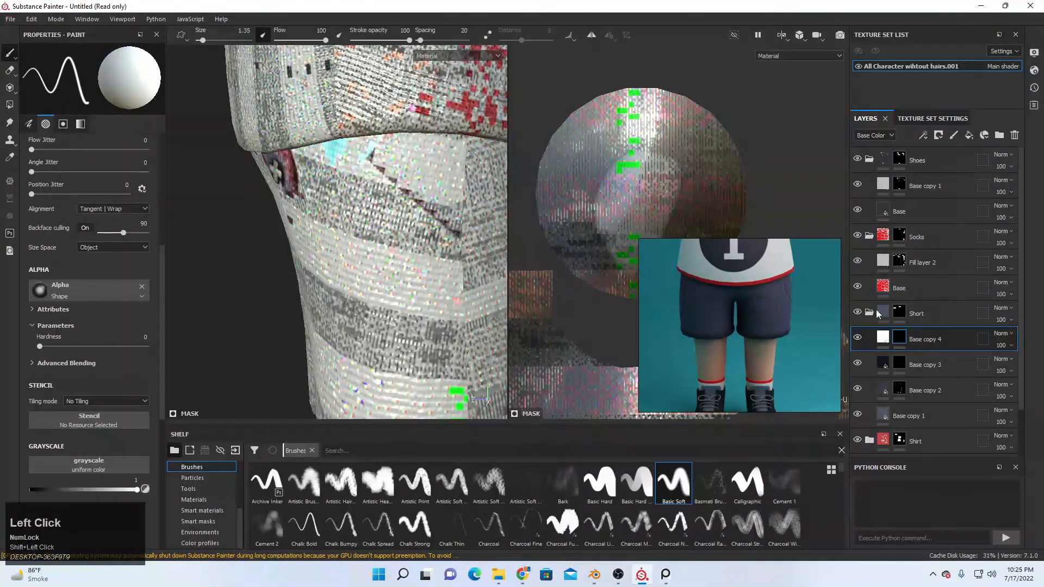
- Compare the shorts' pocket with and without the white highlight layer, Base copy 4
{"action": "left_click", "coordinate": [857, 337]}
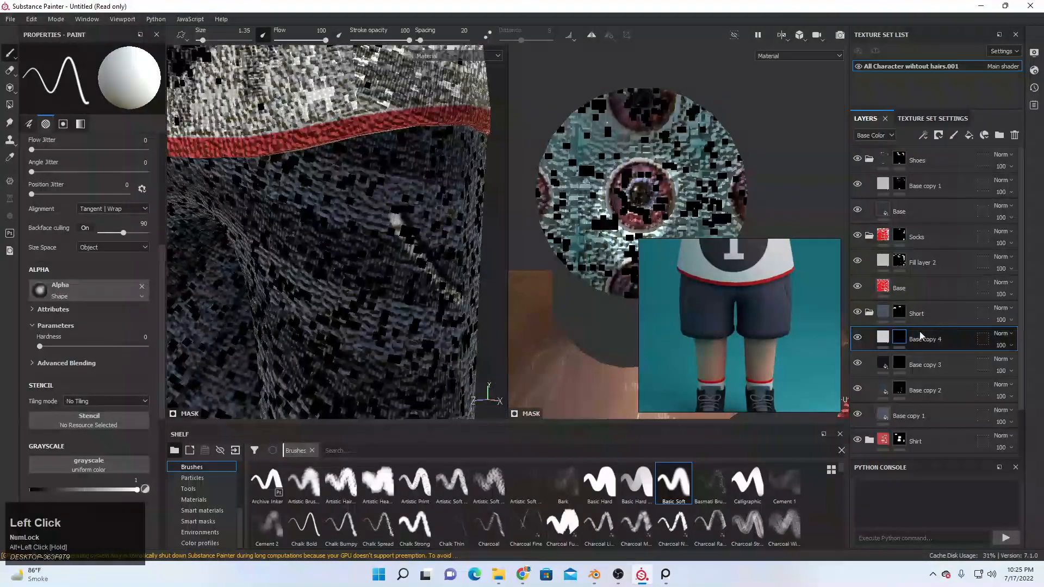
{"action": "scroll", "coordinate": [511, 307], "scroll_direction": "down", "scroll_amount": 2}
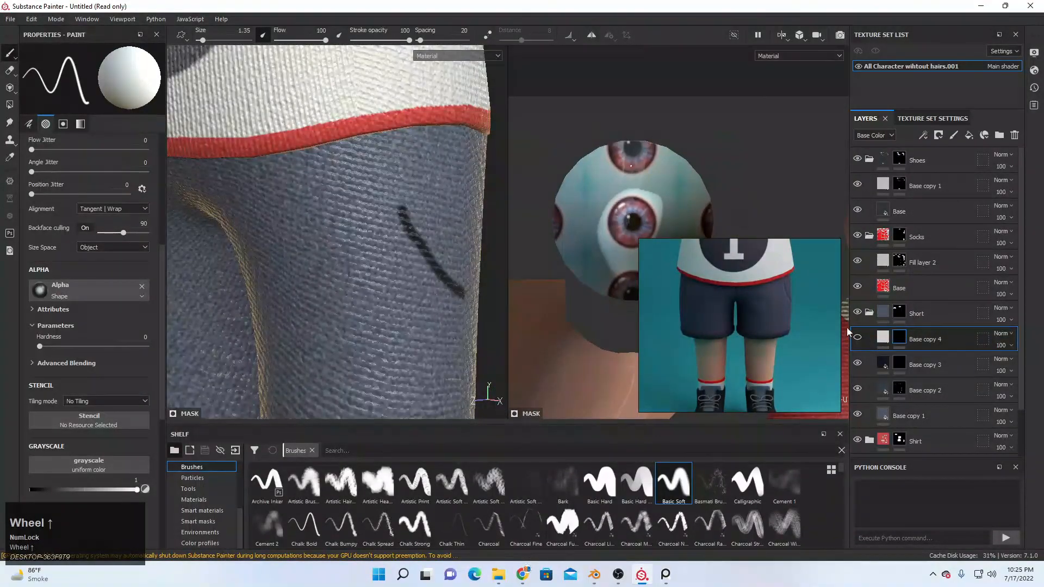
{"action": "left_click", "coordinate": [857, 338]}
{"action": "left_click", "coordinate": [857, 337]}
{"action": "left_click", "coordinate": [857, 338]}
{"action": "left_click_drag", "start_coordinate": [308, 259], "coordinate": [386, 268], "text": "alt"}
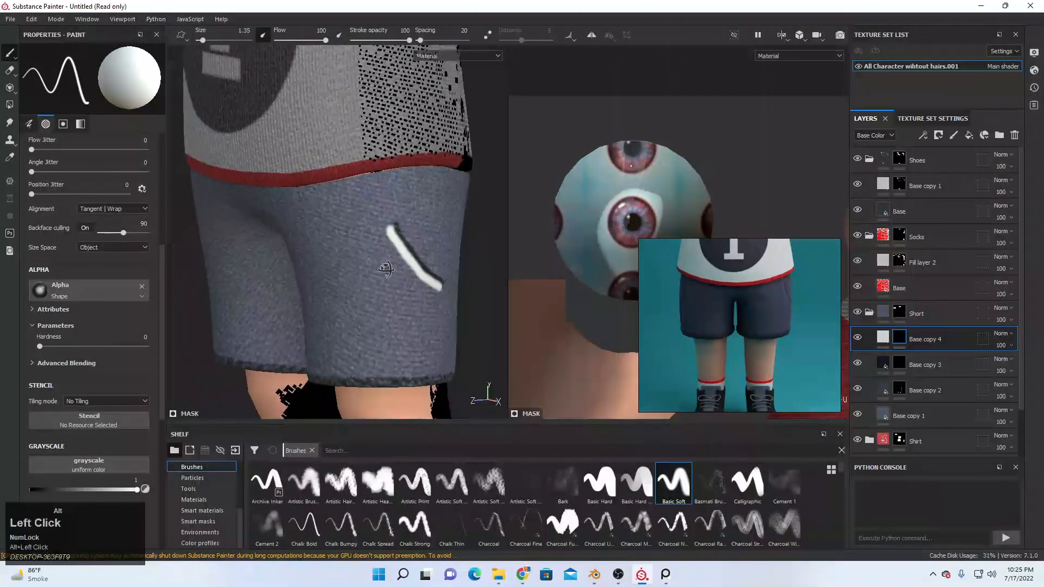
- Lower the opacity of the white pocket highlight layer, Base copy 4, to 11
{"action": "left_click", "coordinate": [922, 134]}
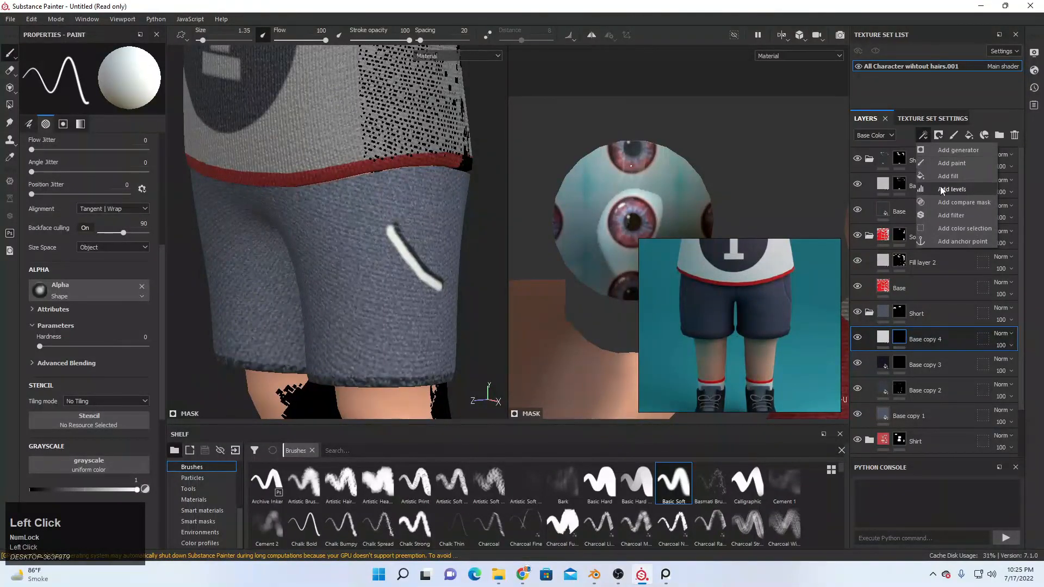
{"action": "left_click", "coordinate": [1010, 345]}
{"action": "left_click_drag", "start_coordinate": [1034, 365], "coordinate": [983, 366]}
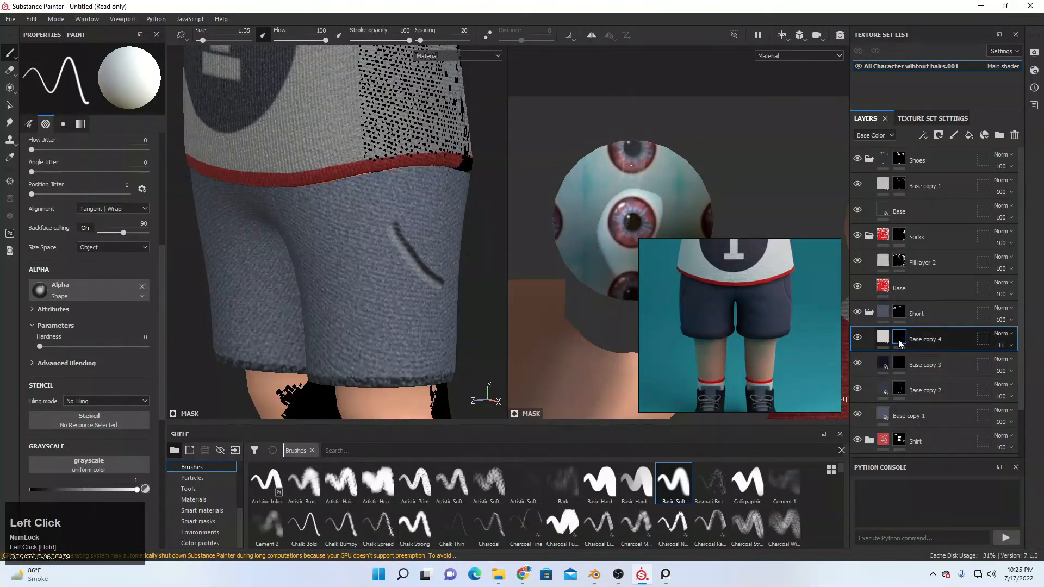
- Select Base copy 3's mask, undo the stray change and inspect the front centre of the shorts in the reference image
{"action": "left_click", "coordinate": [973, 363]}
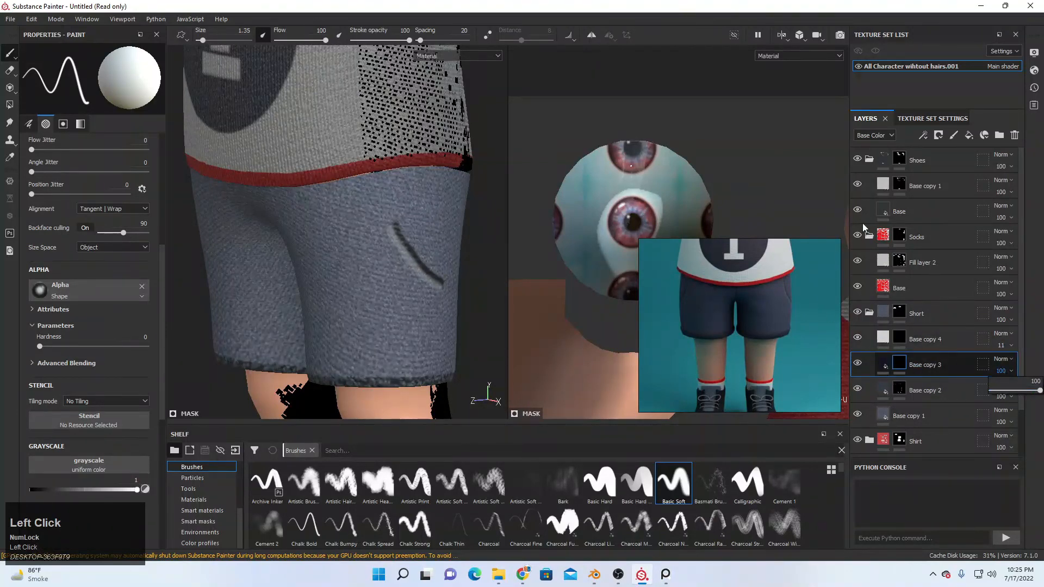
{"action": "left_click", "coordinate": [205, 226]}
{"action": "scroll", "coordinate": [326, 239], "scroll_direction": "down", "scroll_amount": 6}
{"action": "mouse_move", "coordinate": [326, 240]}
{"action": "left_mouse_down", "text": "alt"}
{"action": "mouse_move", "coordinate": [402, 244]}
{"action": "mouse_move", "coordinate": [235, 270]}
{"action": "mouse_move", "coordinate": [358, 256]}
{"action": "left_mouse_up", "text": "alt"}
{"action": "key", "text": "ctrl+z"}
{"action": "scroll", "coordinate": [234, 271], "scroll_direction": "up", "scroll_amount": 5}
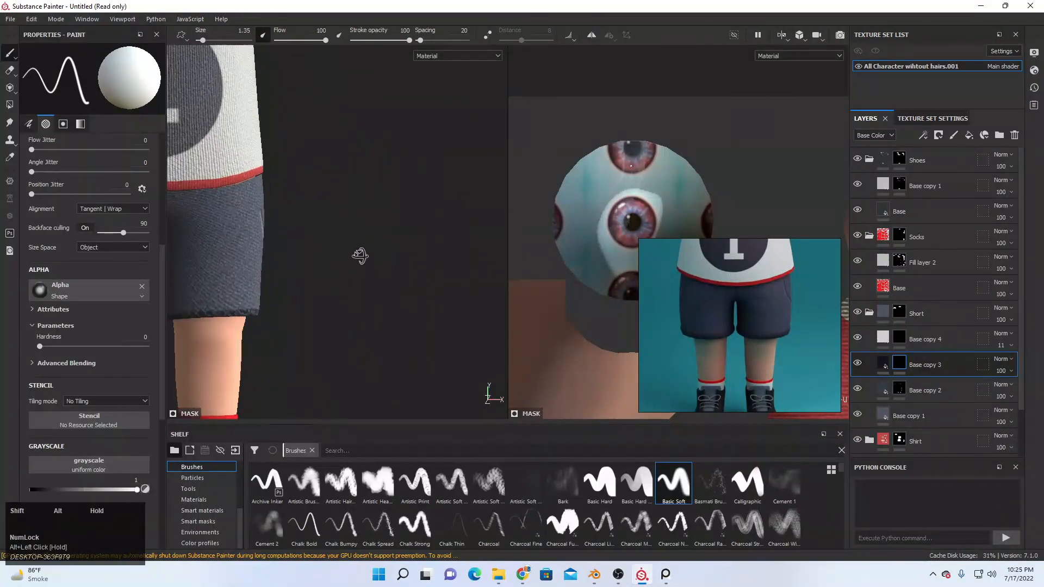
{"action": "middle_click_drag", "start_coordinate": [285, 240], "coordinate": [403, 239], "text": "alt"}
{"action": "scroll", "coordinate": [740, 299], "scroll_direction": "up", "scroll_amount": 5}
{"action": "middle_click_drag", "start_coordinate": [734, 265], "coordinate": [742, 283]}
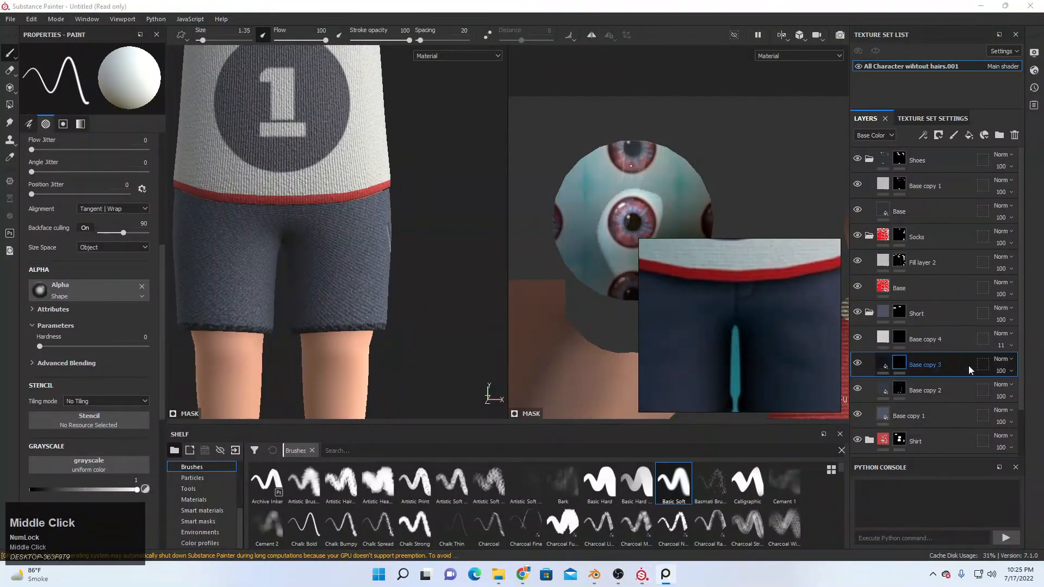
- Reduce the brush size to 0.58 and paint a thin dark vertical seam from the shirt's red hem to the crotch, redoing the first stroke
{"action": "scroll", "coordinate": [421, 235], "scroll_direction": "down", "scroll_amount": 4}
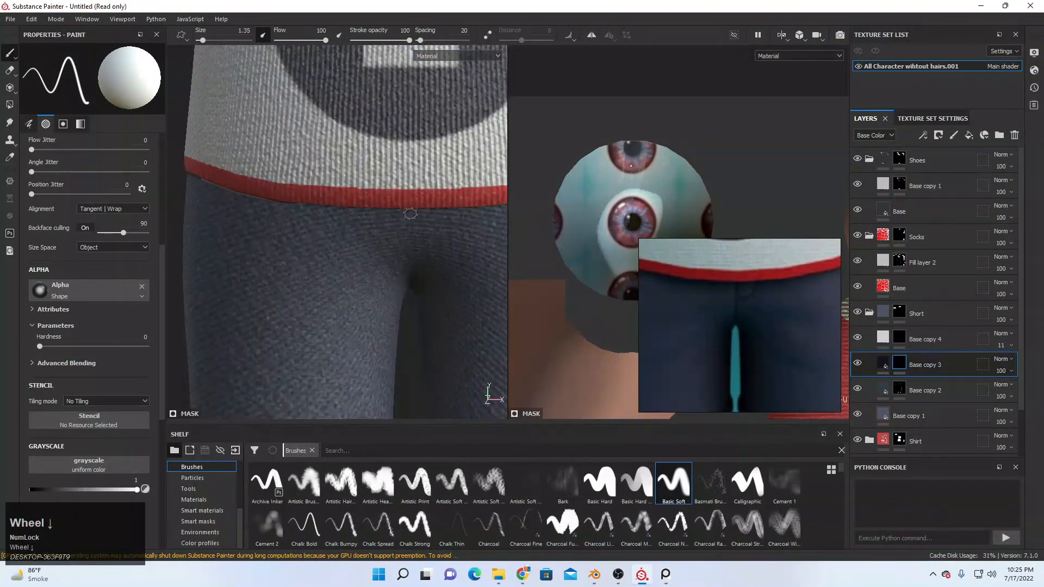
{"action": "key", "text": "bracketleft"}
{"action": "key", "text": "bracketleft"}
{"action": "key", "text": "ctrl+z"}
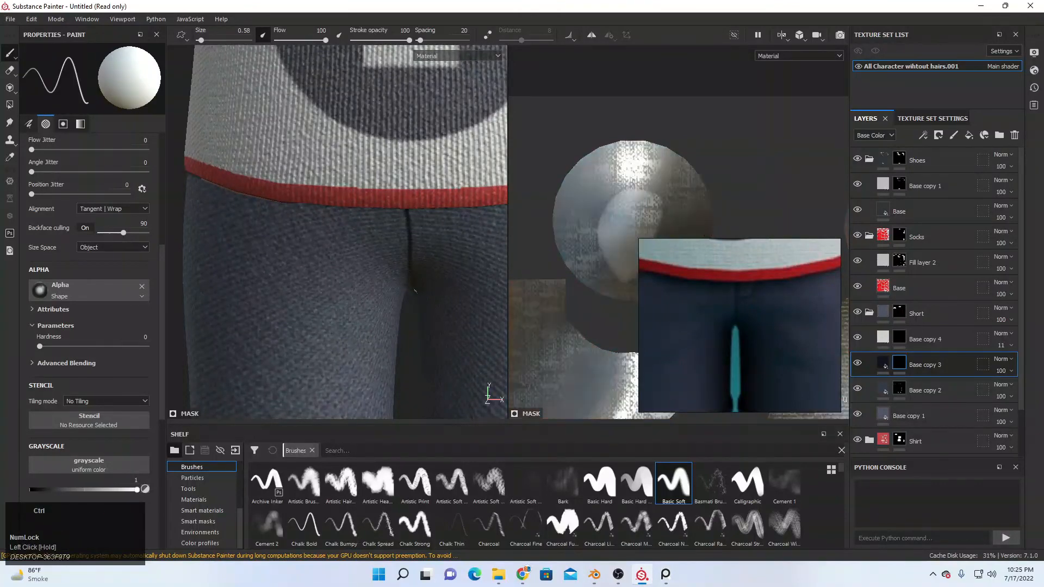
{"action": "left_click", "coordinate": [835, 358]}
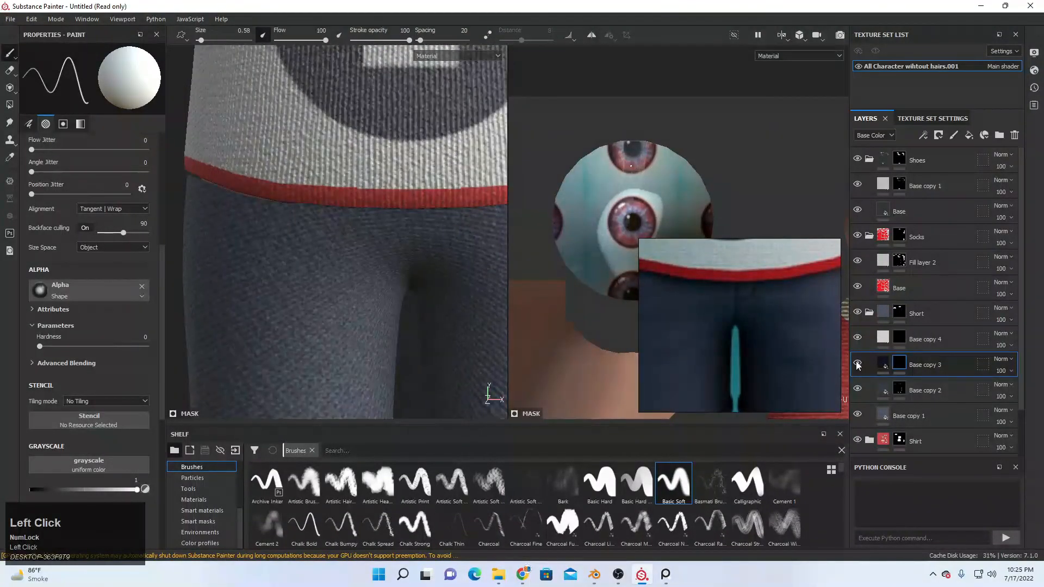
{"action": "left_click", "coordinate": [414, 292], "text": "shift"}
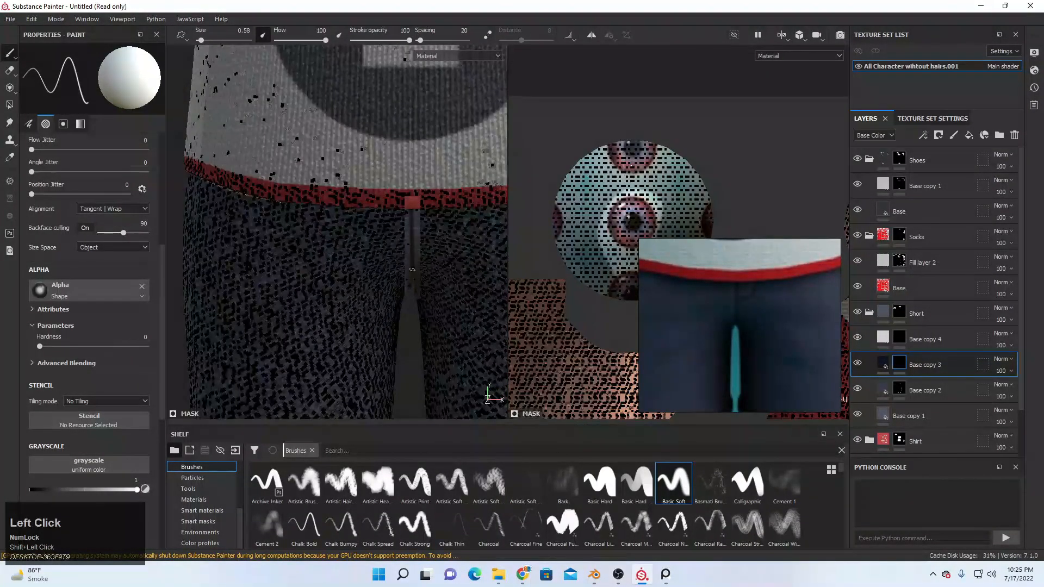
{"action": "scroll", "coordinate": [383, 226], "scroll_direction": "up", "scroll_amount": 3}
{"action": "left_click", "coordinate": [859, 364]}
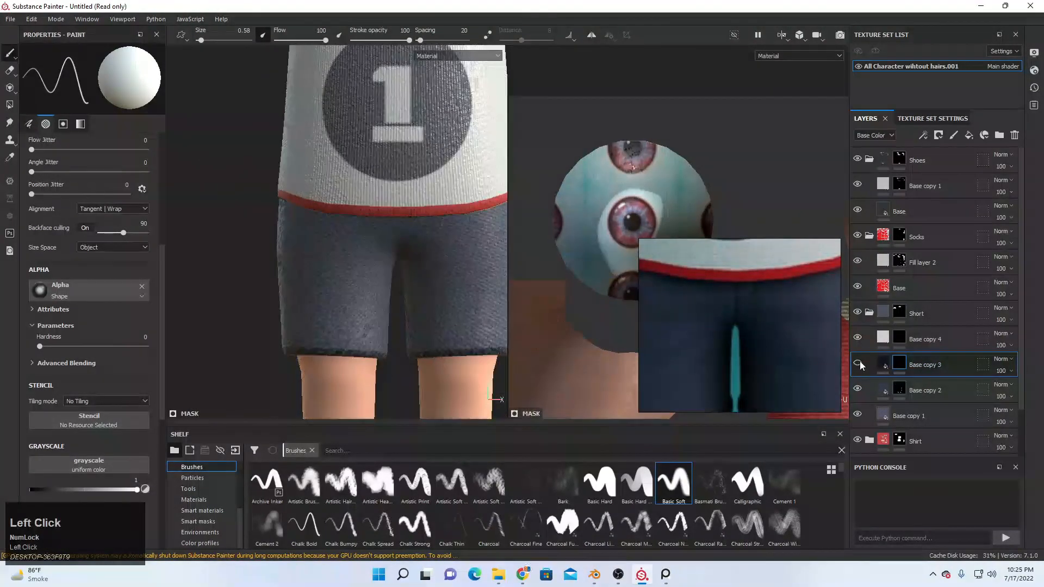
{"action": "scroll", "coordinate": [383, 226], "scroll_direction": "up", "scroll_amount": 3}
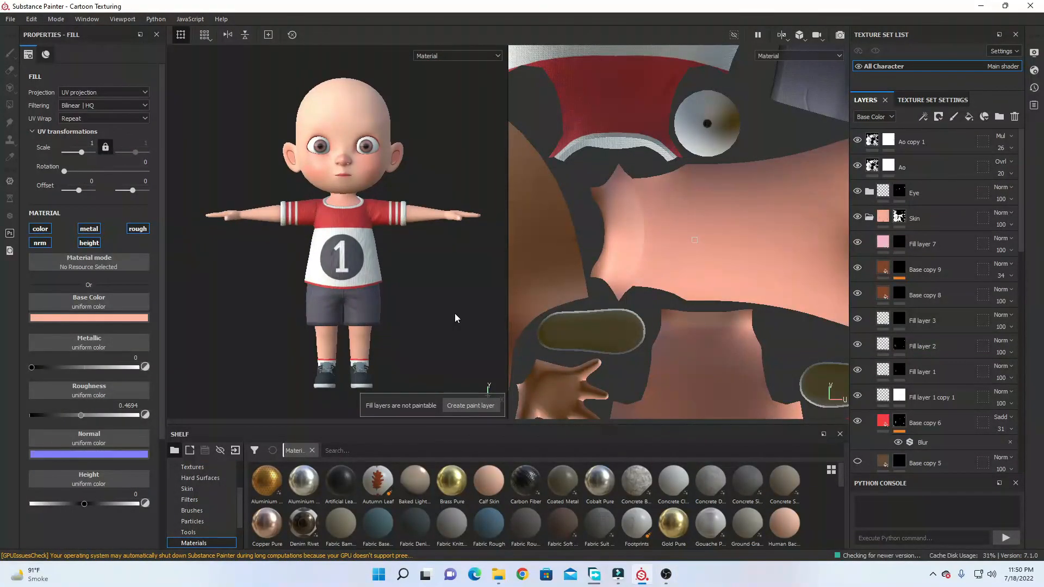
- Hide the side panels and examine the finished character's face, shirt and shorts details from several angles, ending on the full figure
{"action": "key", "text": "Tab"}
{"action": "left_click_drag", "start_coordinate": [422, 319], "coordinate": [355, 316], "text": "alt"}
{"action": "mouse_move", "coordinate": [513, 308]}
{"action": "left_mouse_down", "text": "alt"}
{"action": "mouse_move", "coordinate": [645, 305]}
{"action": "mouse_move", "coordinate": [464, 316]}
{"action": "left_mouse_up", "text": "alt"}
{"action": "right_click_drag", "start_coordinate": [463, 316], "coordinate": [227, 328], "text": "shift"}
{"action": "left_click_drag", "start_coordinate": [313, 346], "coordinate": [245, 347], "text": "alt"}
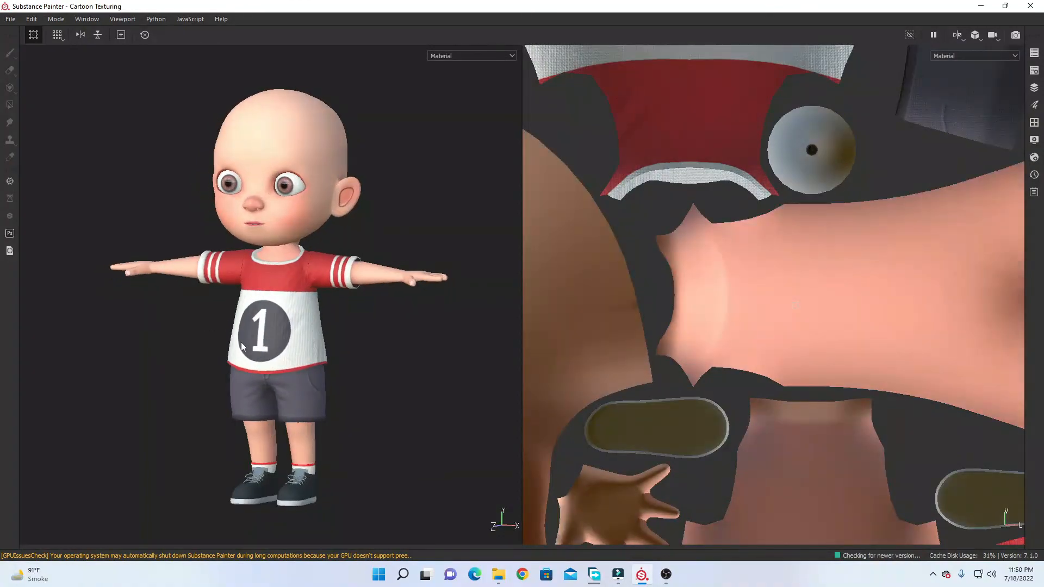
{"action": "right_click_drag", "start_coordinate": [246, 347], "coordinate": [309, 345], "text": "alt"}
{"action": "left_click_drag", "start_coordinate": [308, 345], "coordinate": [343, 326], "text": "alt"}
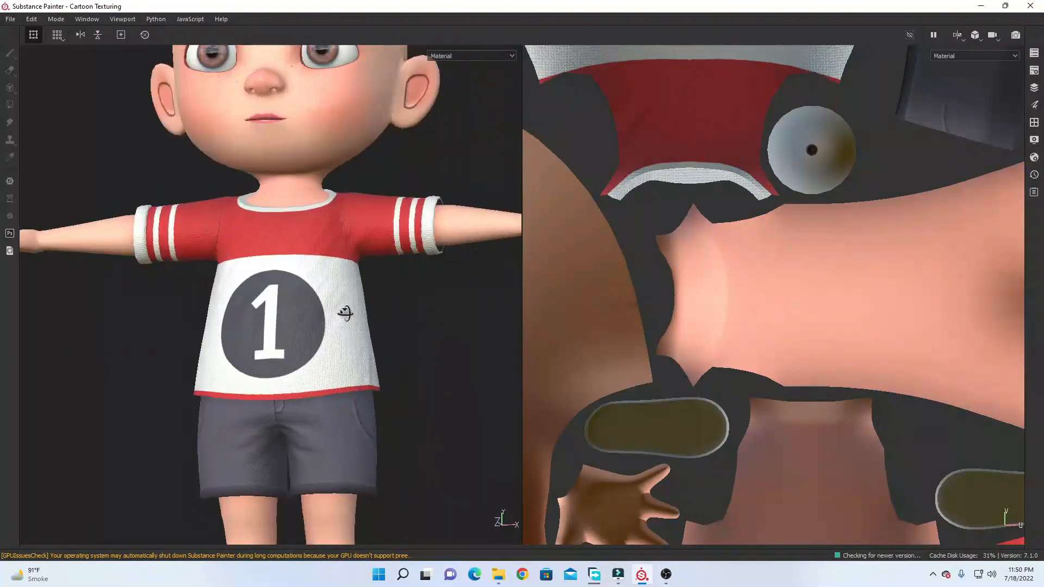
{"action": "right_click_drag", "start_coordinate": [343, 327], "coordinate": [245, 435], "text": "alt"}
{"action": "middle_click_drag", "start_coordinate": [244, 435], "coordinate": [257, 321], "text": "alt"}
{"action": "left_click_drag", "start_coordinate": [258, 321], "coordinate": [307, 360], "text": "alt"}
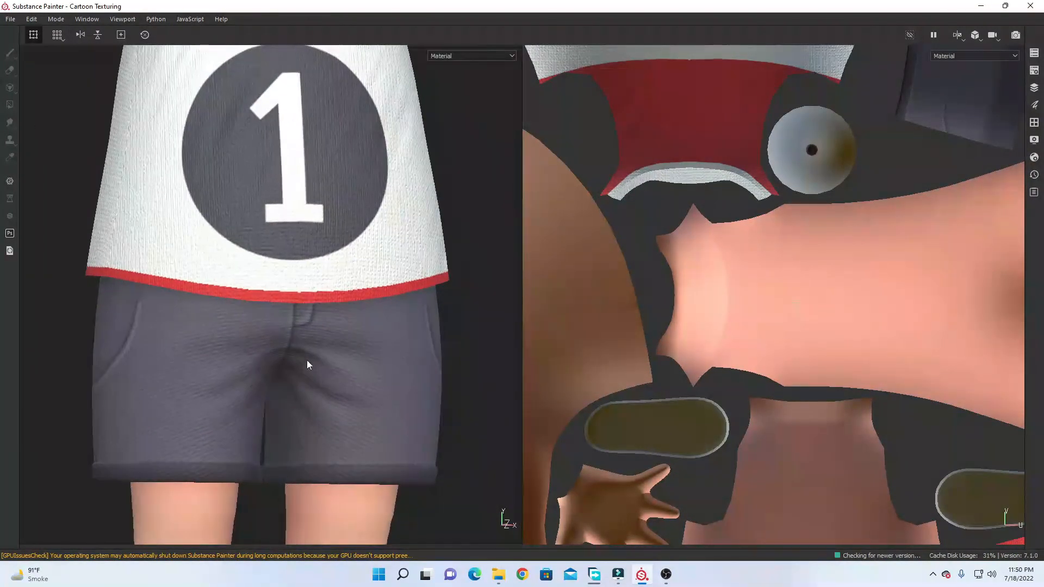
{"action": "key", "text": "f"}
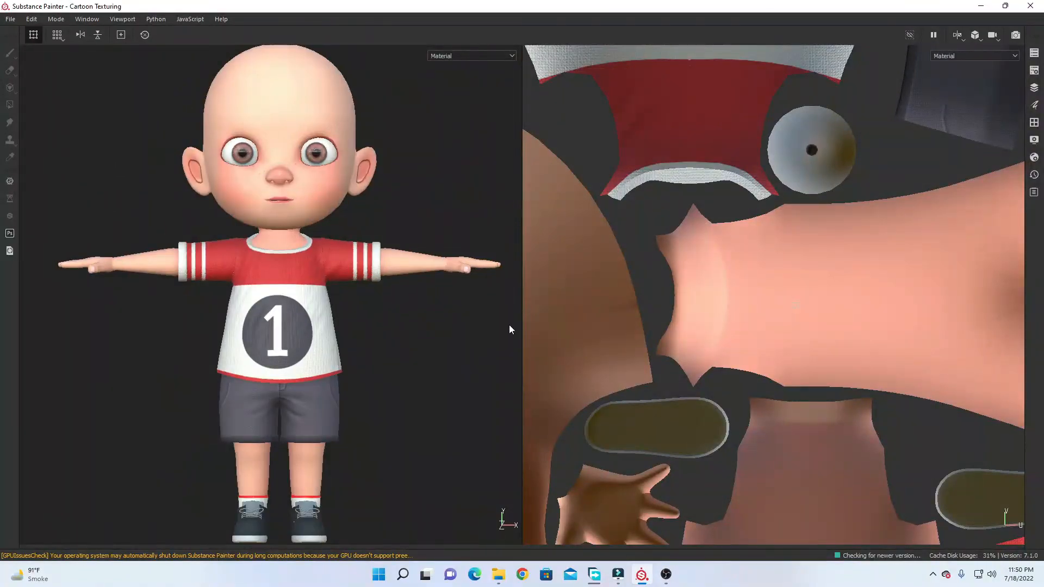